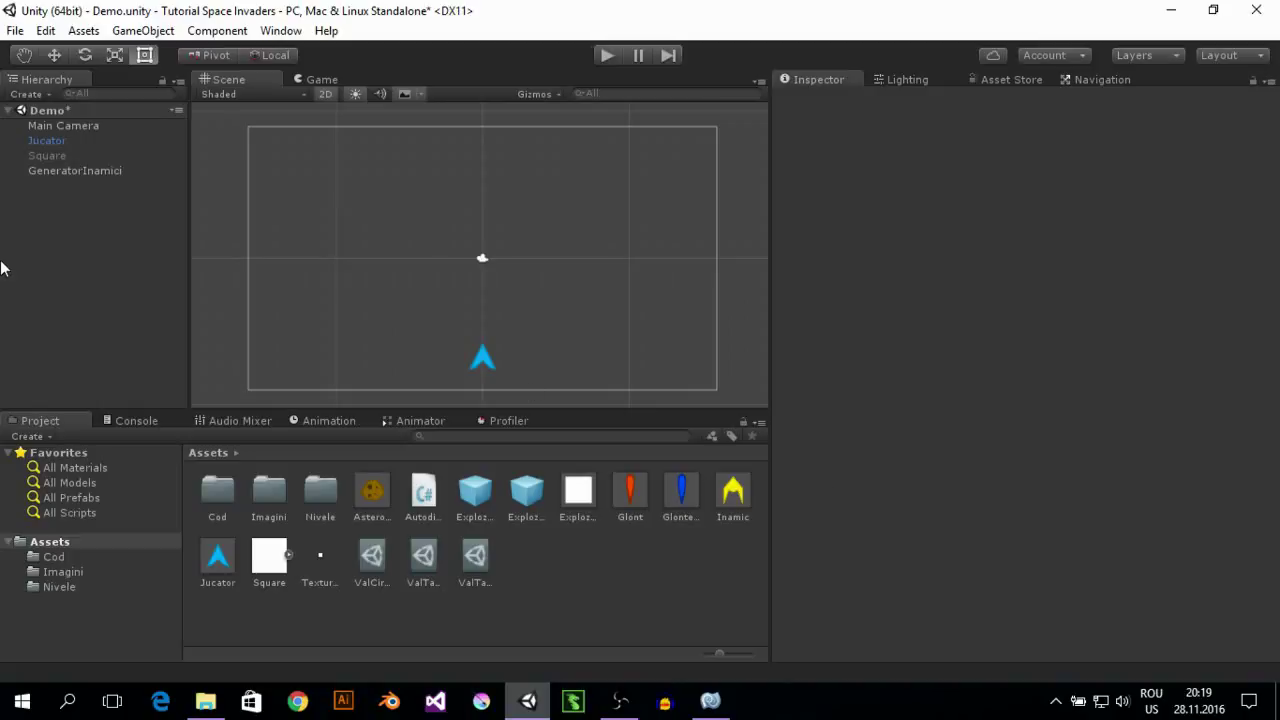
Test-run the game, then place an Inamic enemy, drag it around, and delete it
left_click(608, 56)
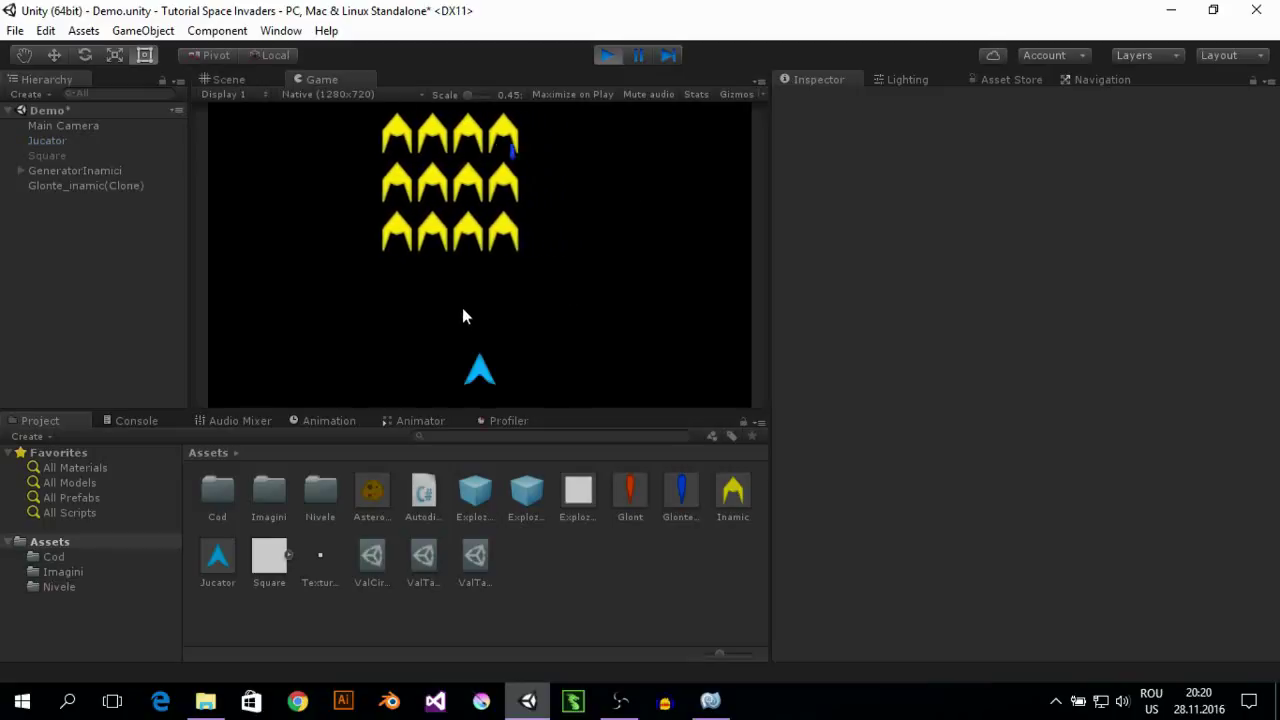
left_click(600, 57)
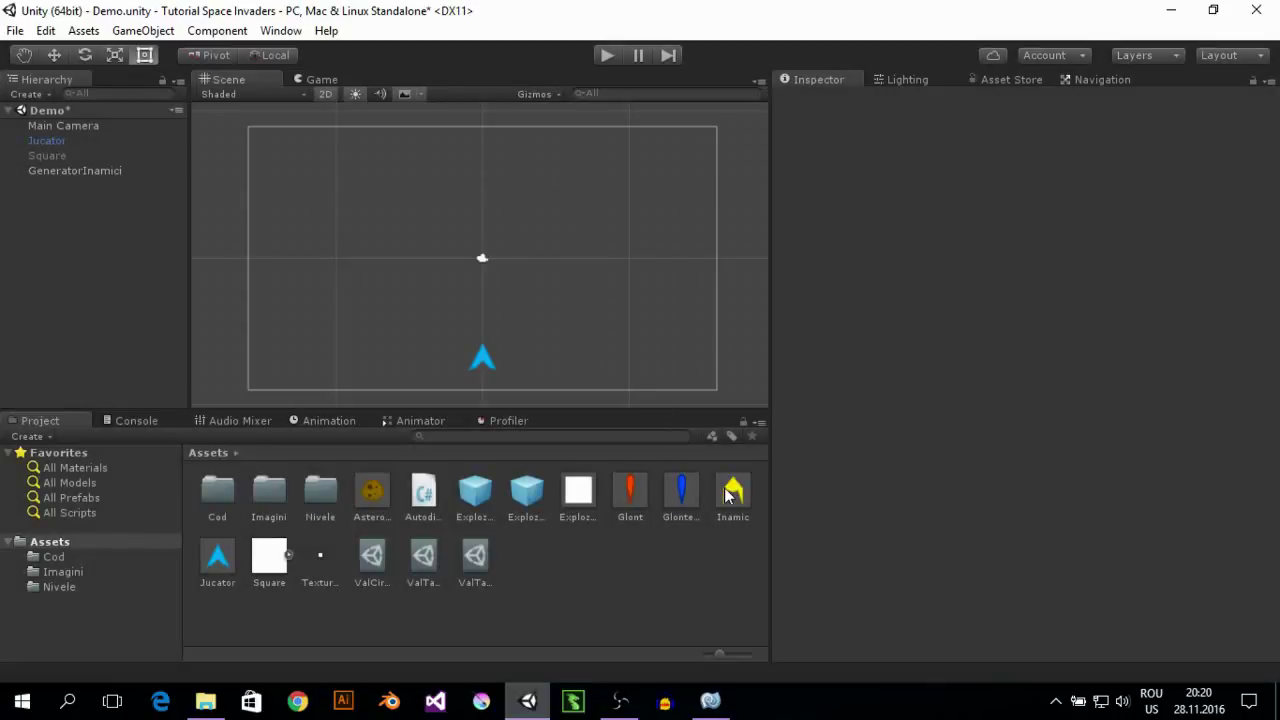
left_click_drag(729, 495, 741, 293)
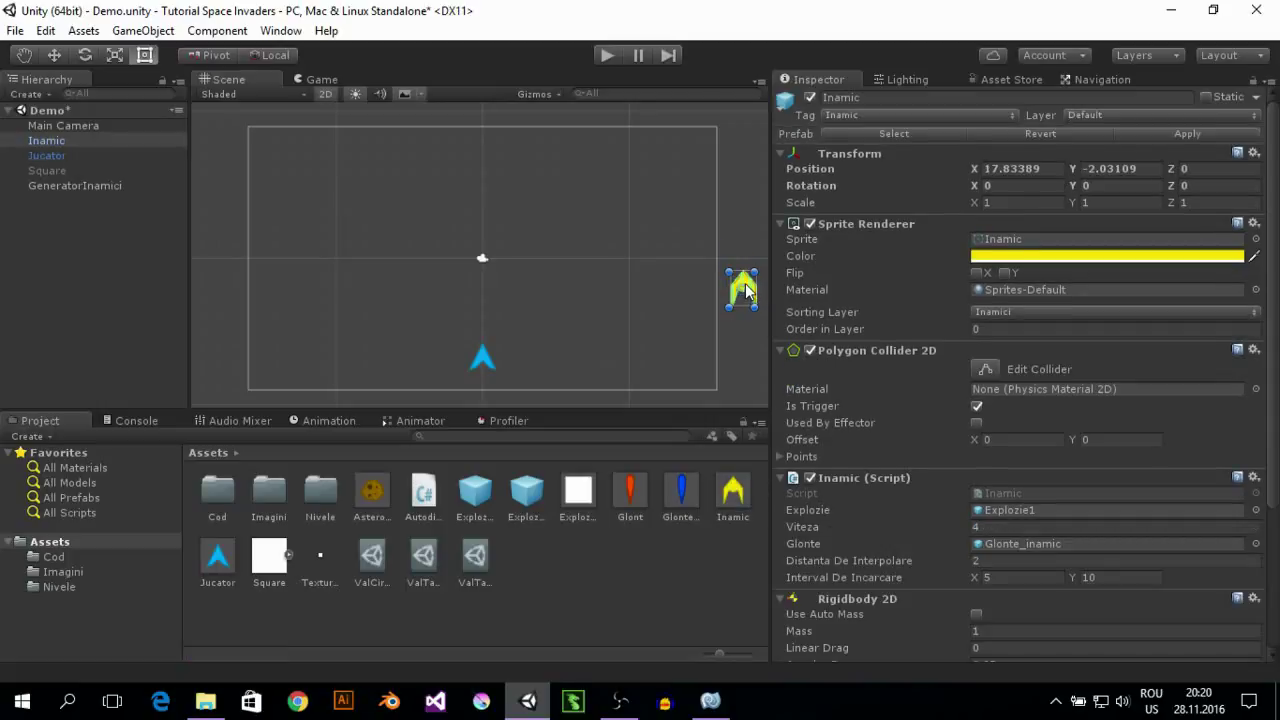
mouse_move(745, 290)
left_mouse_down()
mouse_move(536, 183)
mouse_move(503, 181)
mouse_move(539, 207)
left_mouse_up()
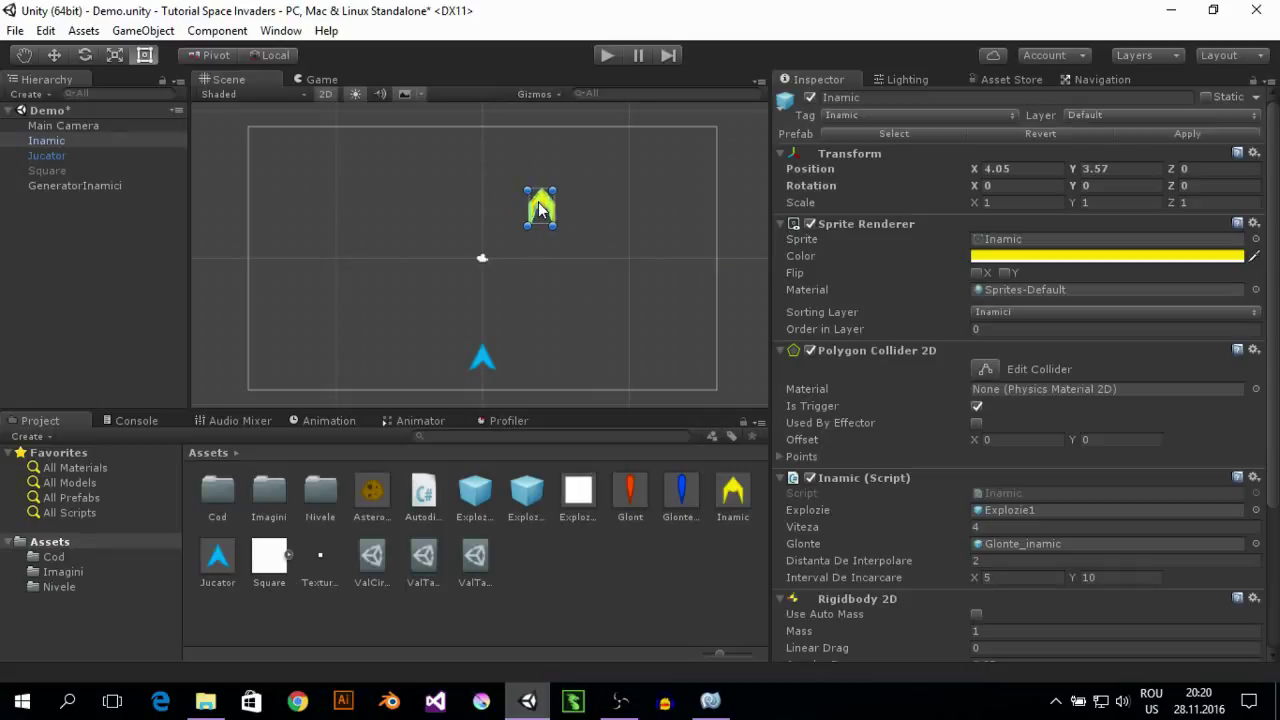
left_click_drag(539, 207, 714, 272)
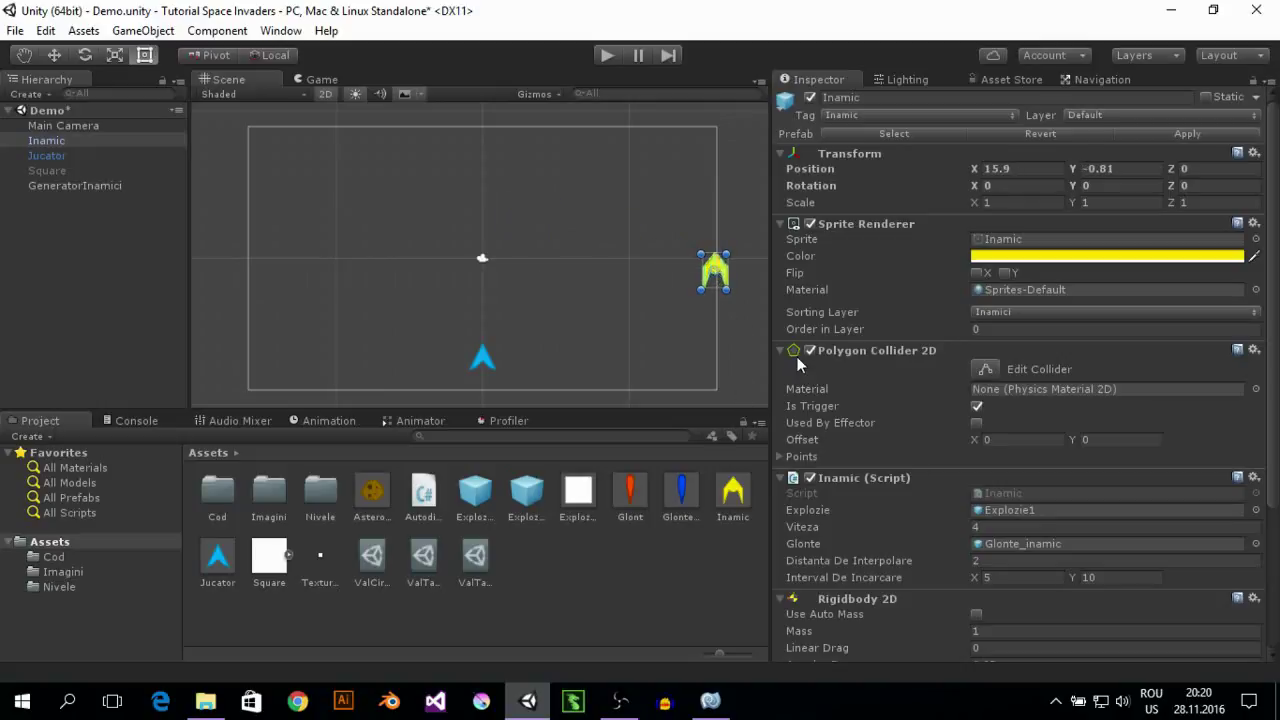
key("Delete")
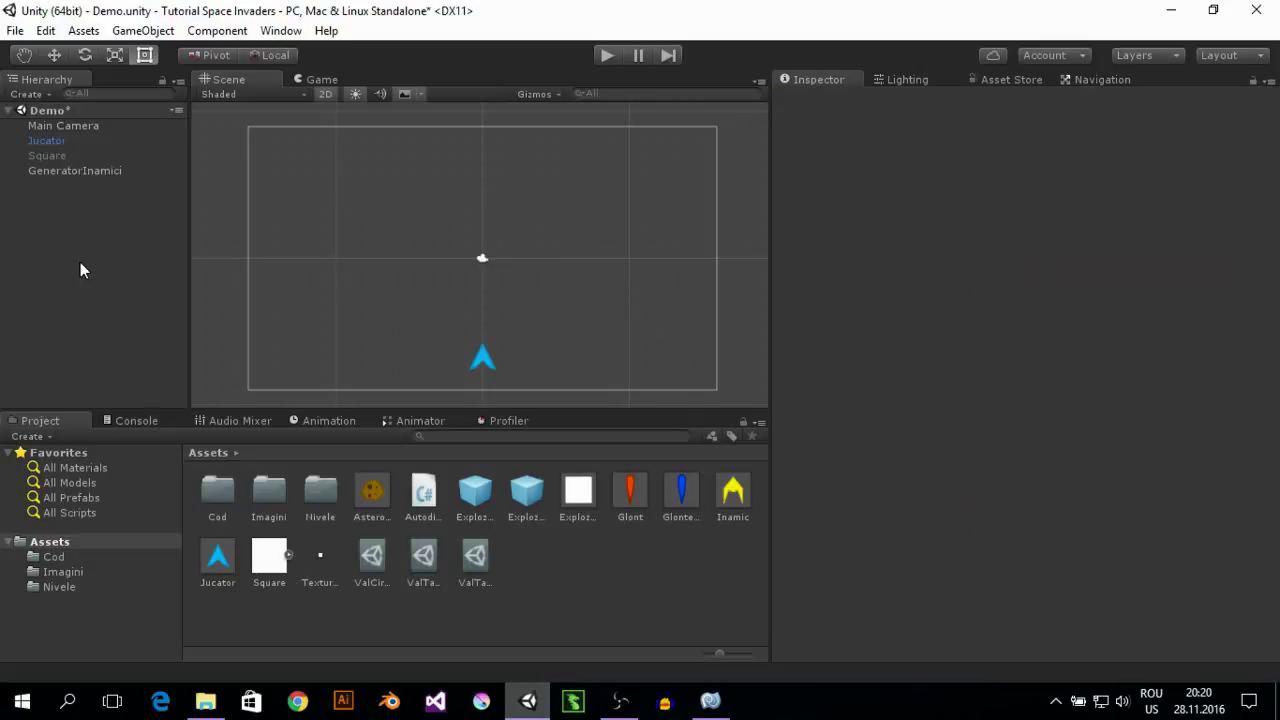
Create an empty GameObject in the Hierarchy named MiscareCirculara
right_click(80, 262)
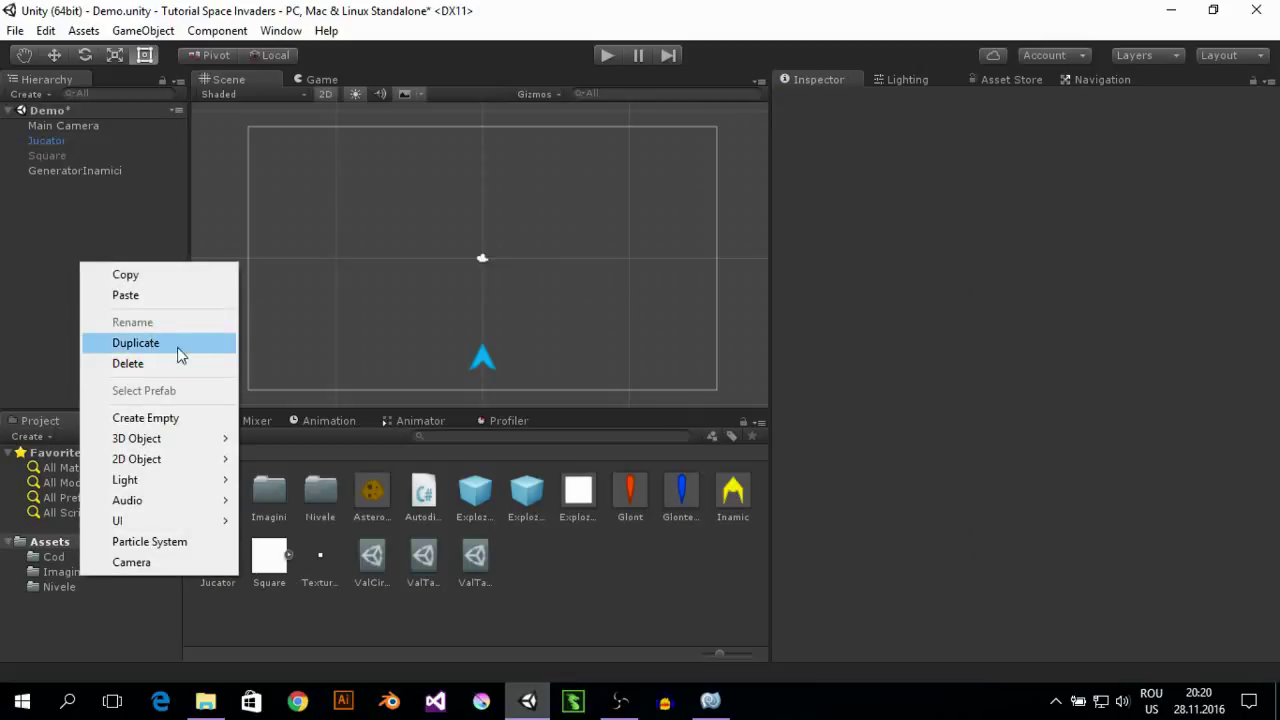
left_click(150, 418)
left_click(955, 96)
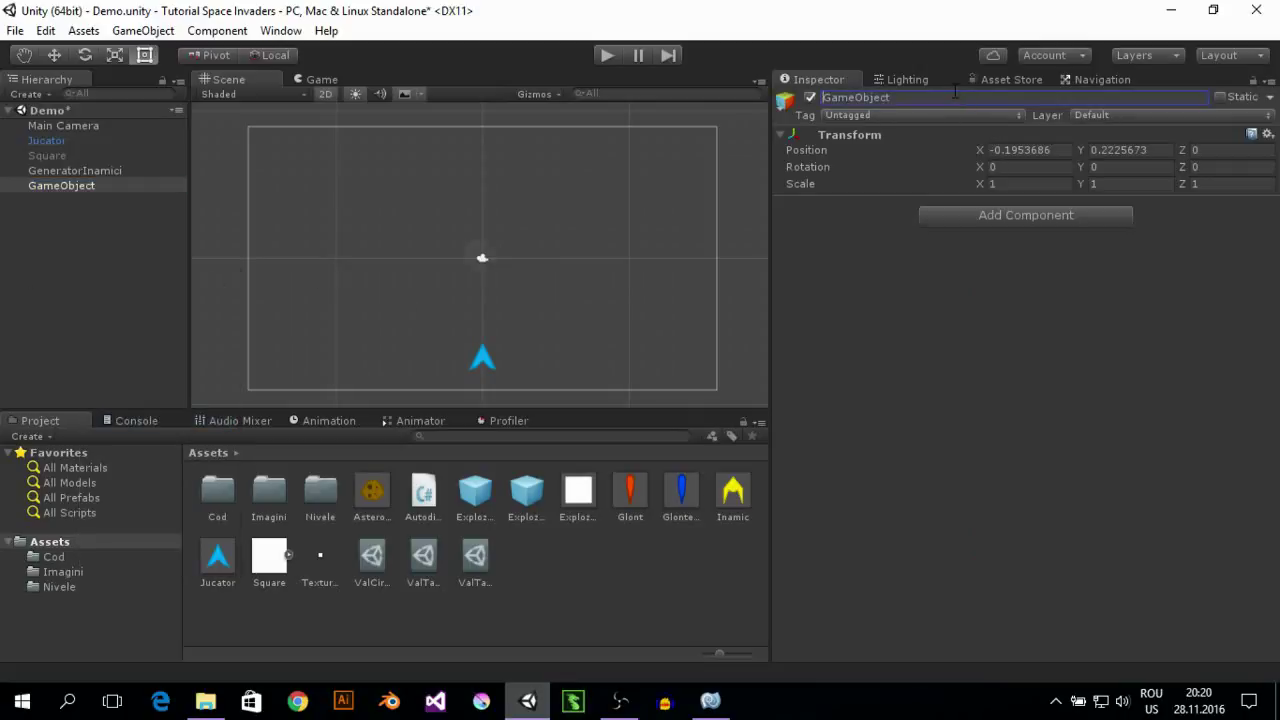
left_click(955, 92)
type("Mis")
type("careCir")
type("cula")
type("ra")
key("Return")
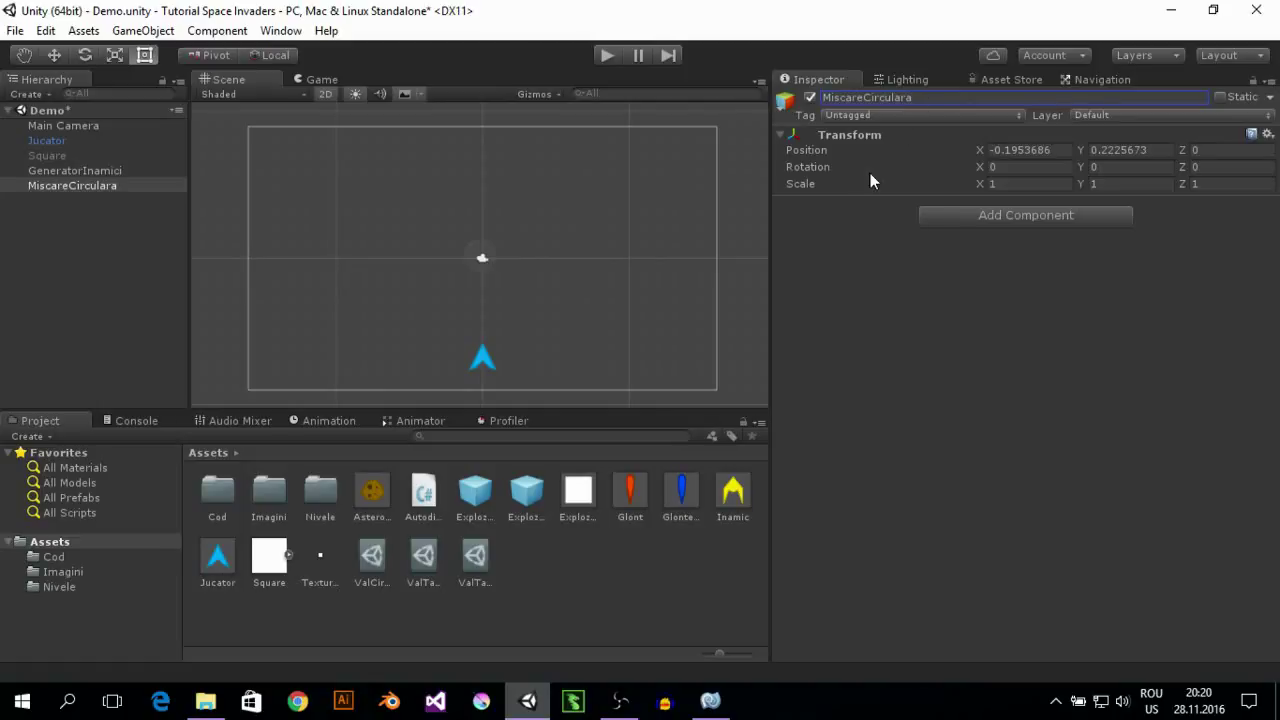
Define a new TipMiscare tag and assign it to MiscareCirculara
left_click(881, 119)
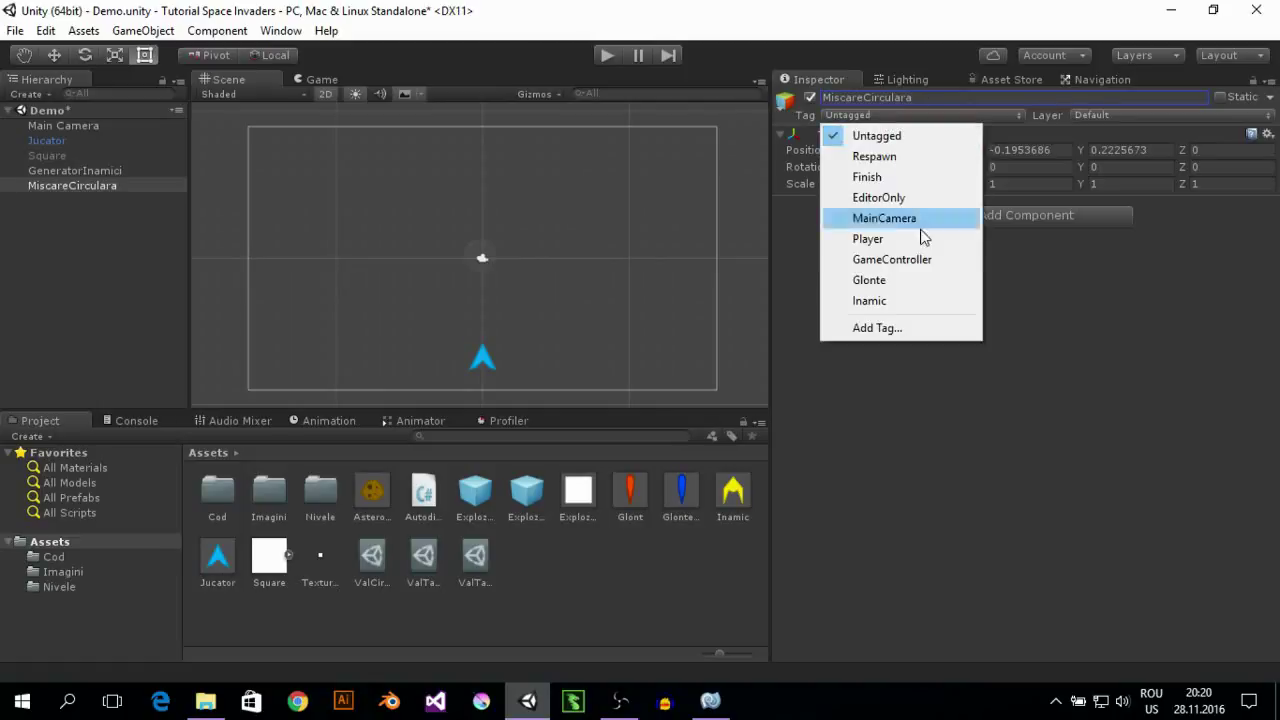
left_click(892, 333)
left_click(1240, 197)
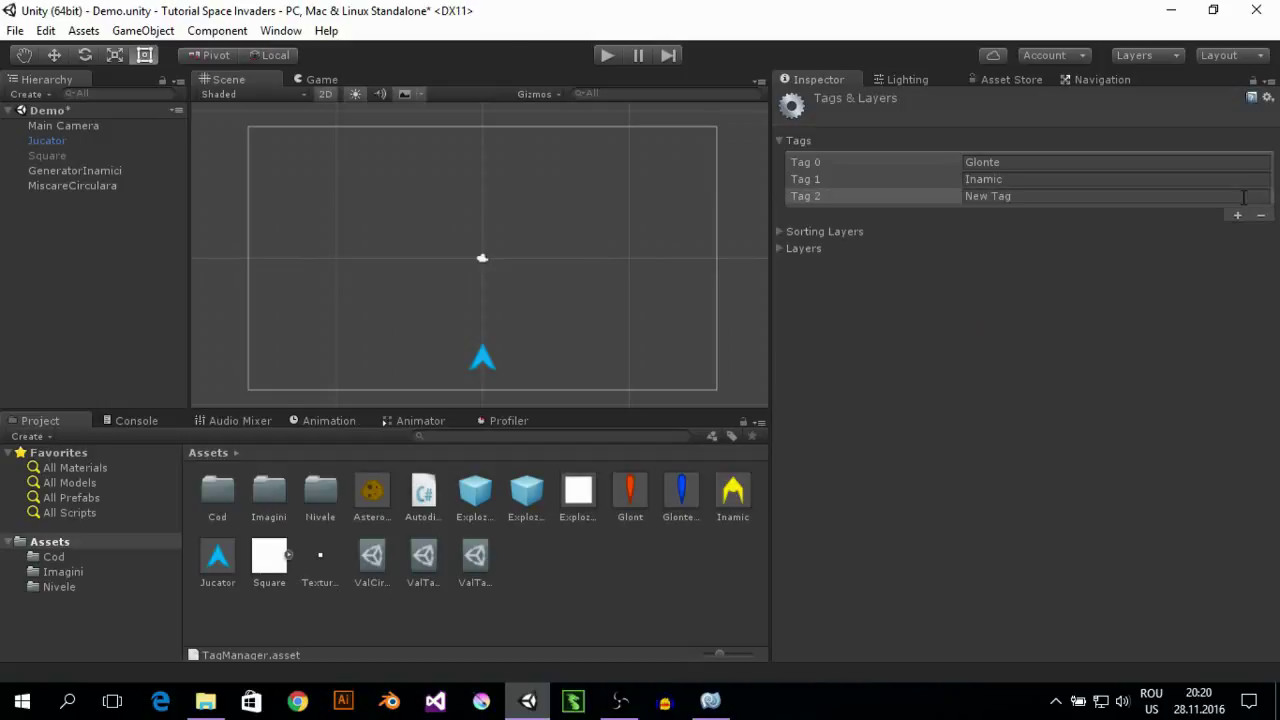
left_click(1215, 198)
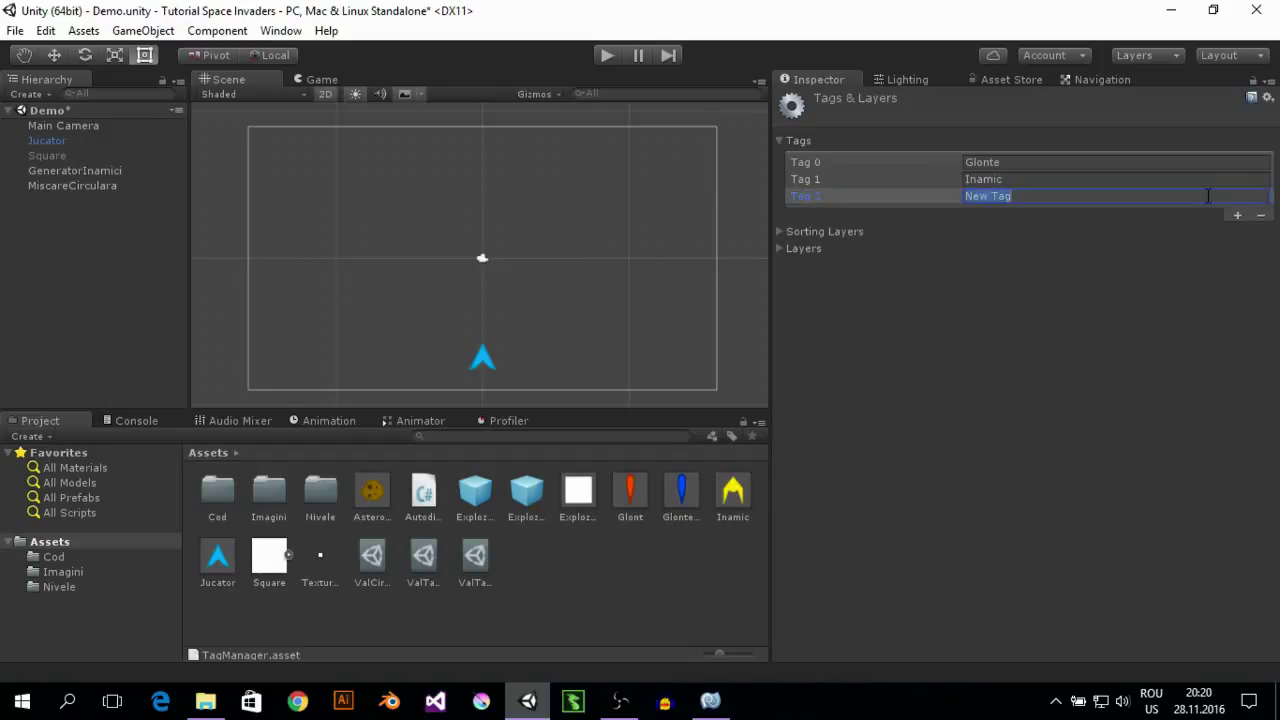
type("Tip")
type("Mis")
type("care")
key("Return")
left_click(100, 191)
left_click(858, 117)
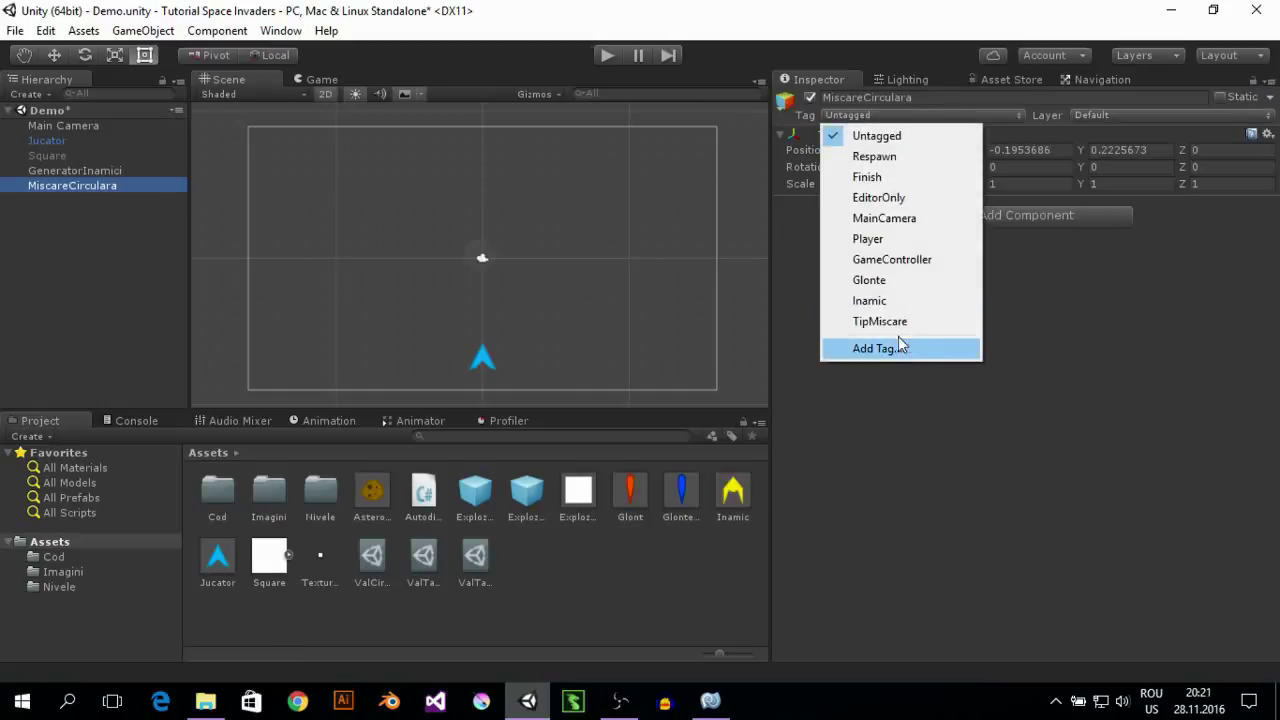
left_click(894, 322)
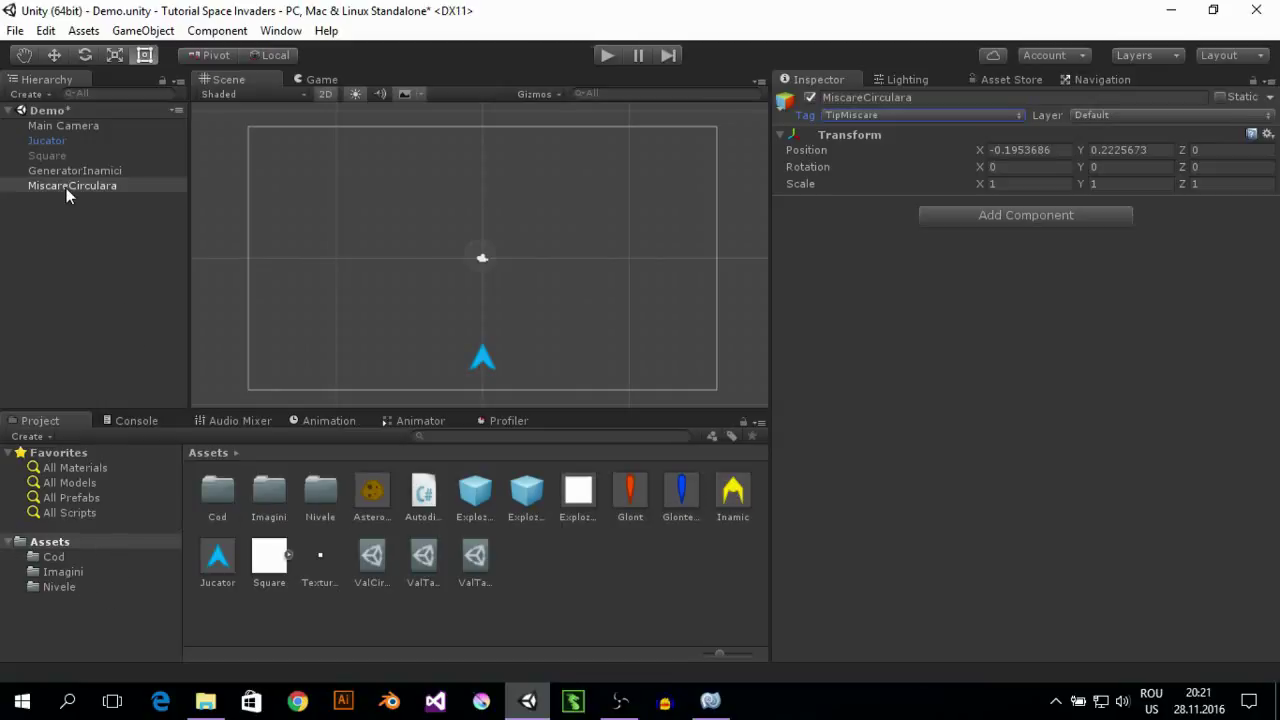
Save MiscareCirculara as a prefab in Assets and give it a yellow scene label
left_click_drag(636, 577, 571, 550)
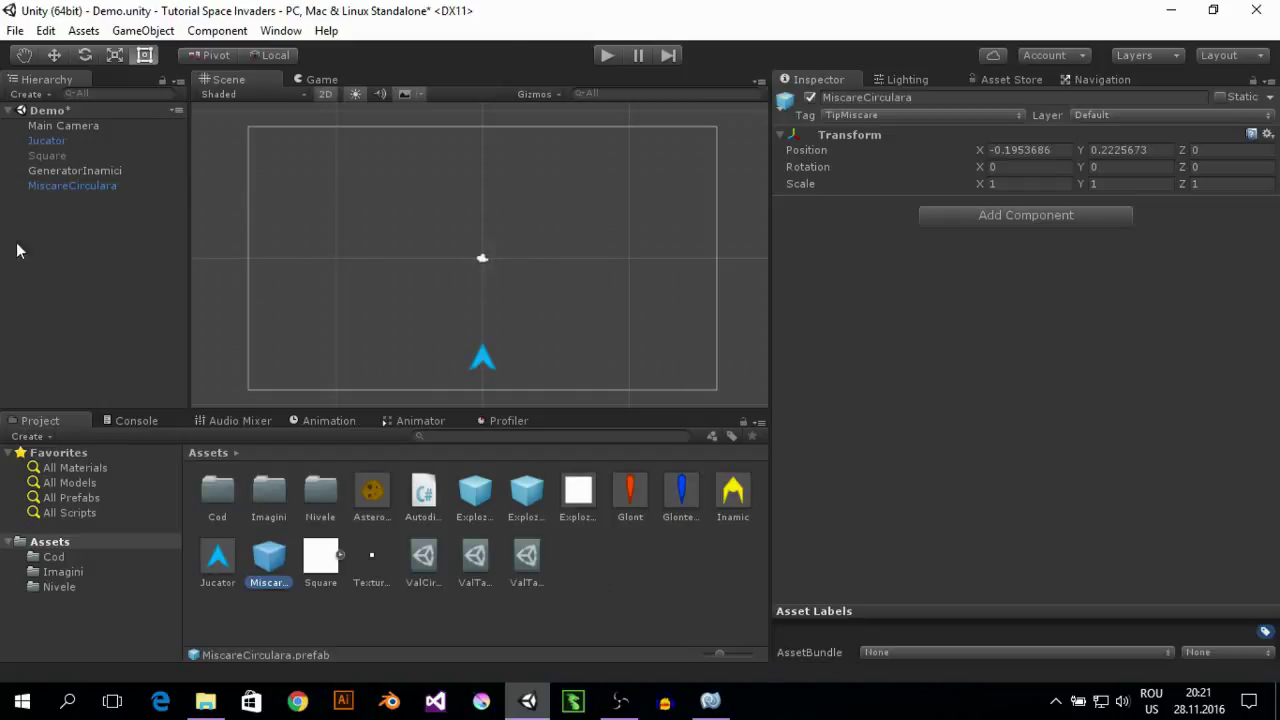
left_click(74, 182)
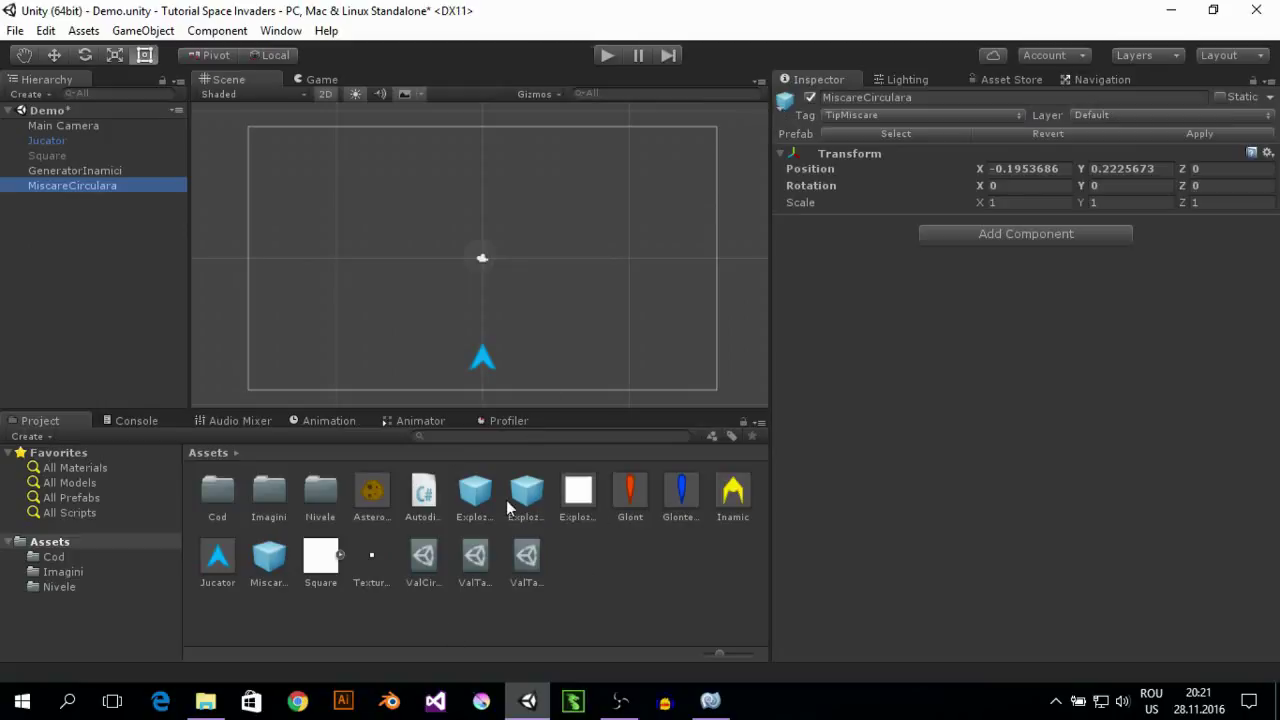
left_click(268, 556)
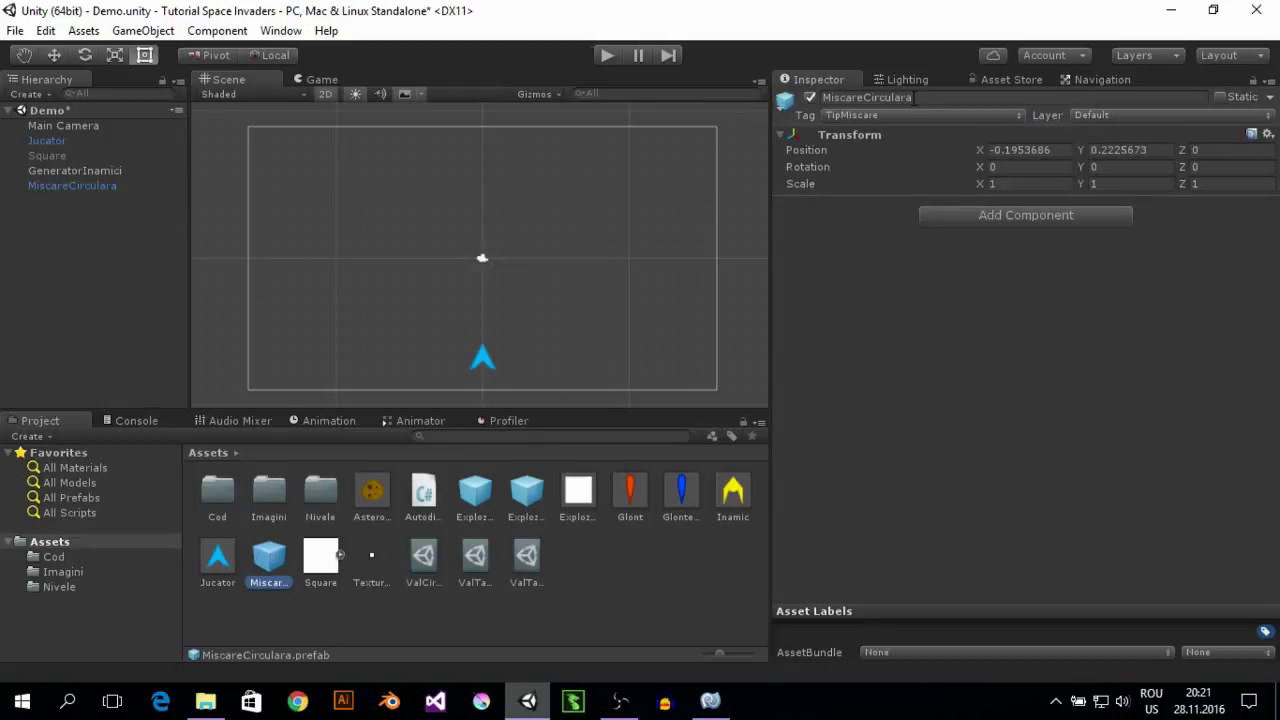
left_click(785, 100)
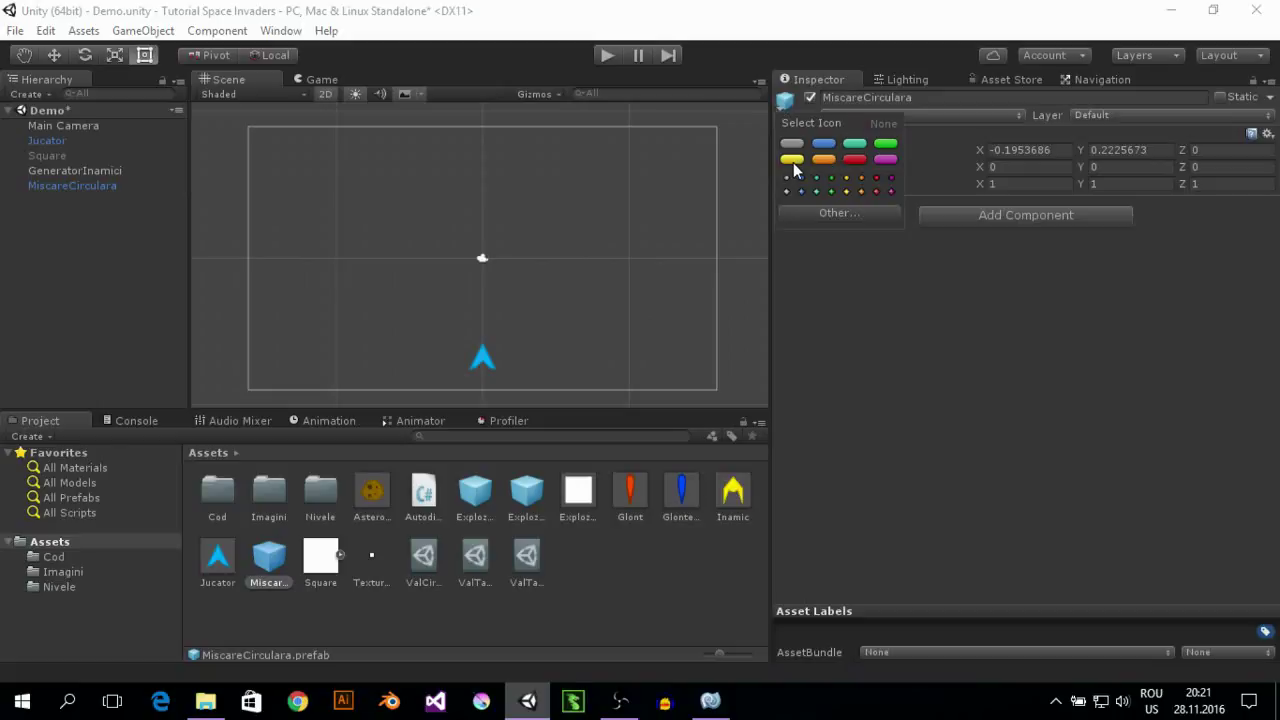
left_click(792, 160)
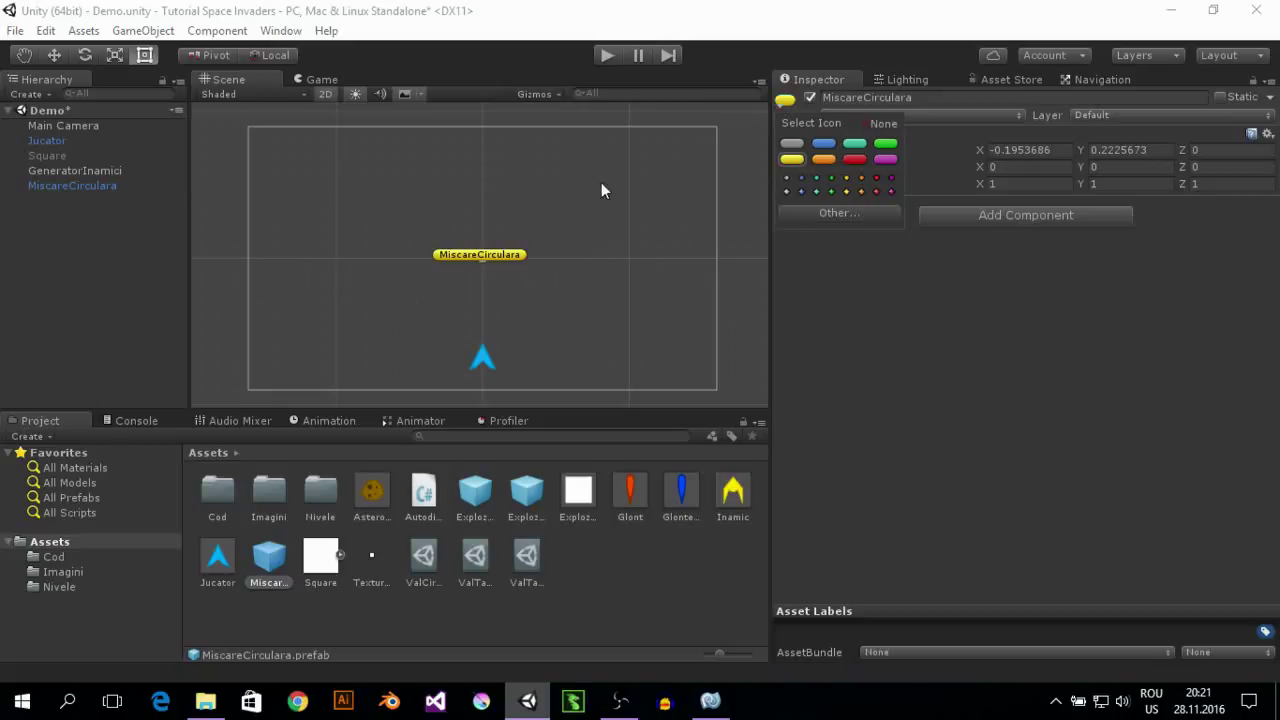
Create another empty GameObject named MiscareLiniara
right_click(77, 262)
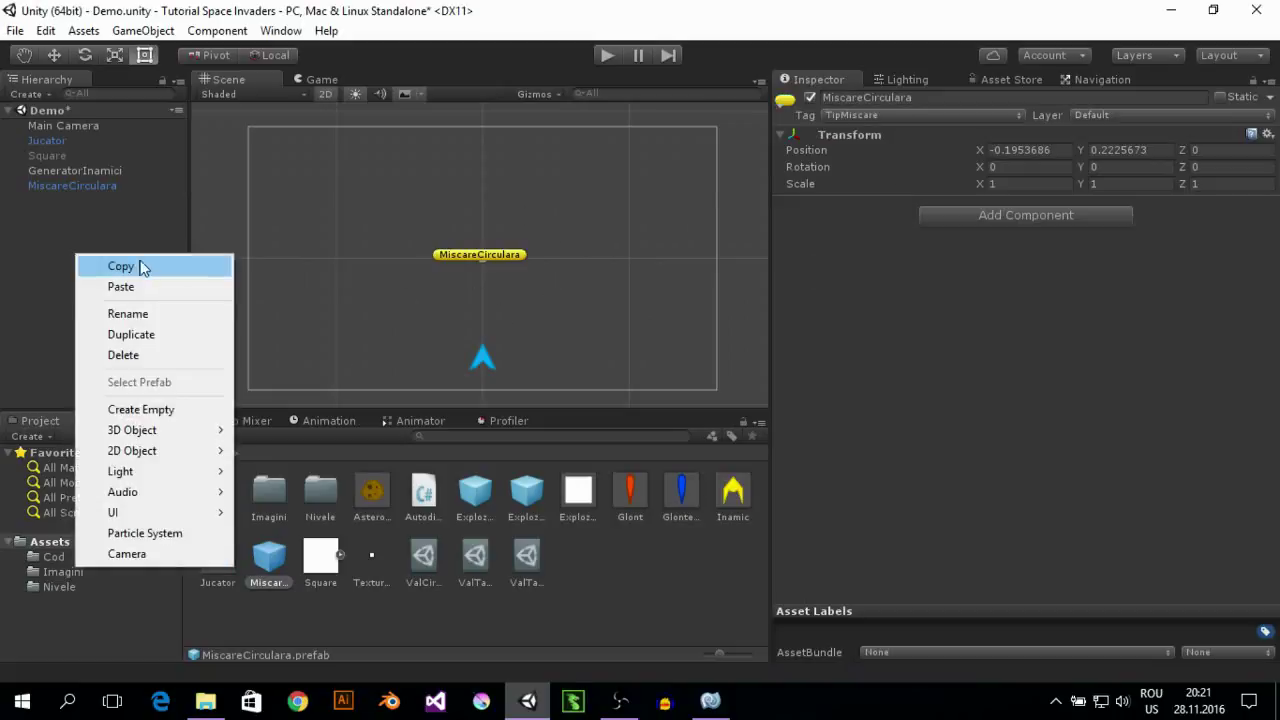
left_click(143, 409)
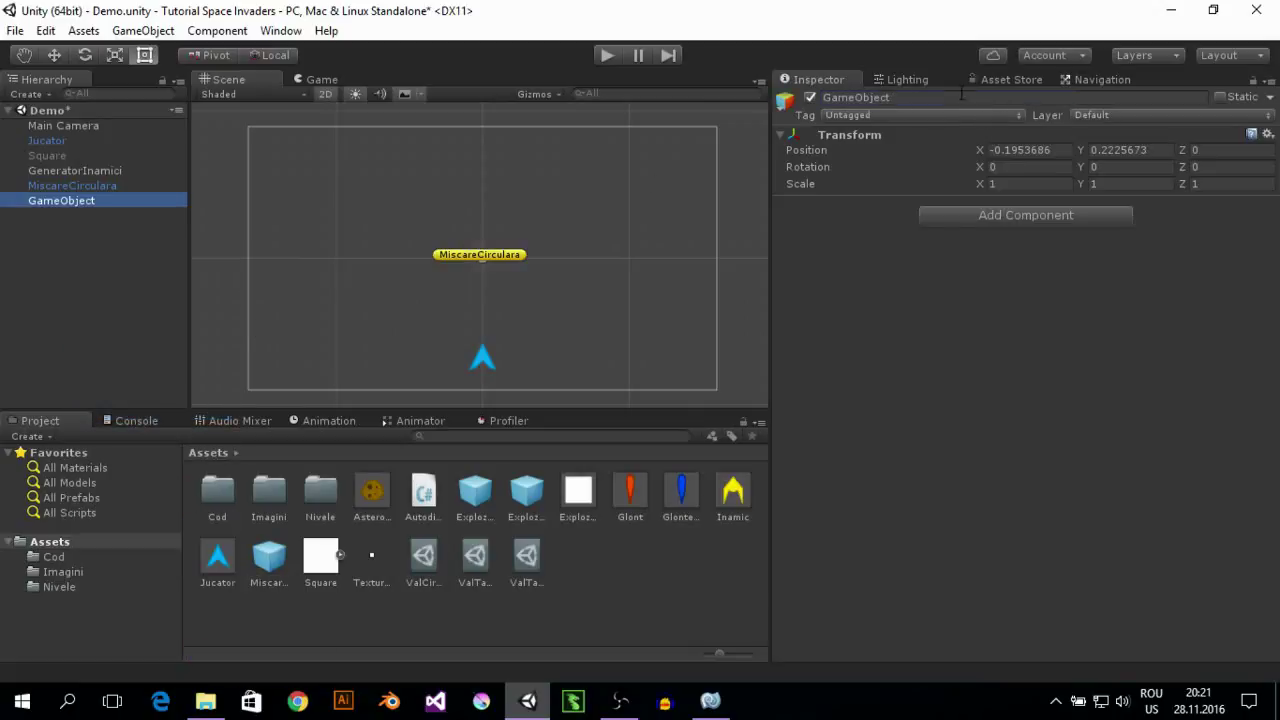
left_click(961, 95)
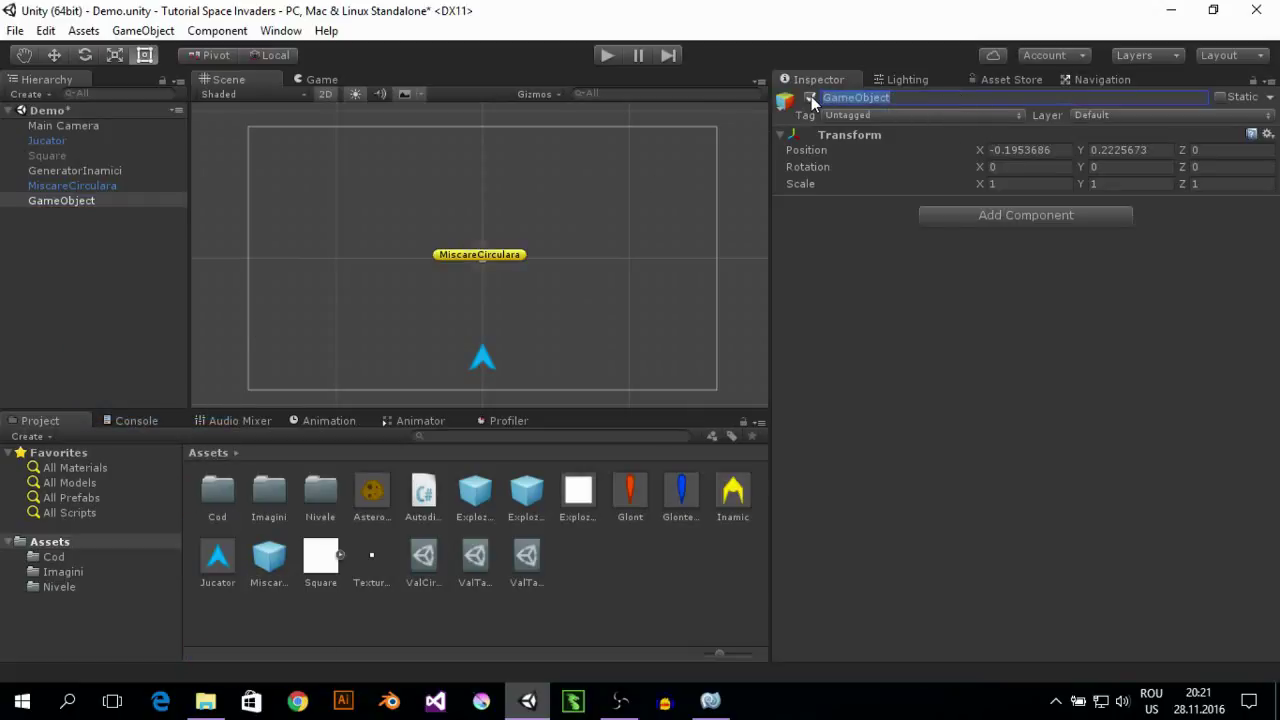
type("Miscare")
type("Liniara")
key("Return")
Tag MiscareLiniara as TipMiscare, give it an orange label, and save it as a prefab
left_click(851, 114)
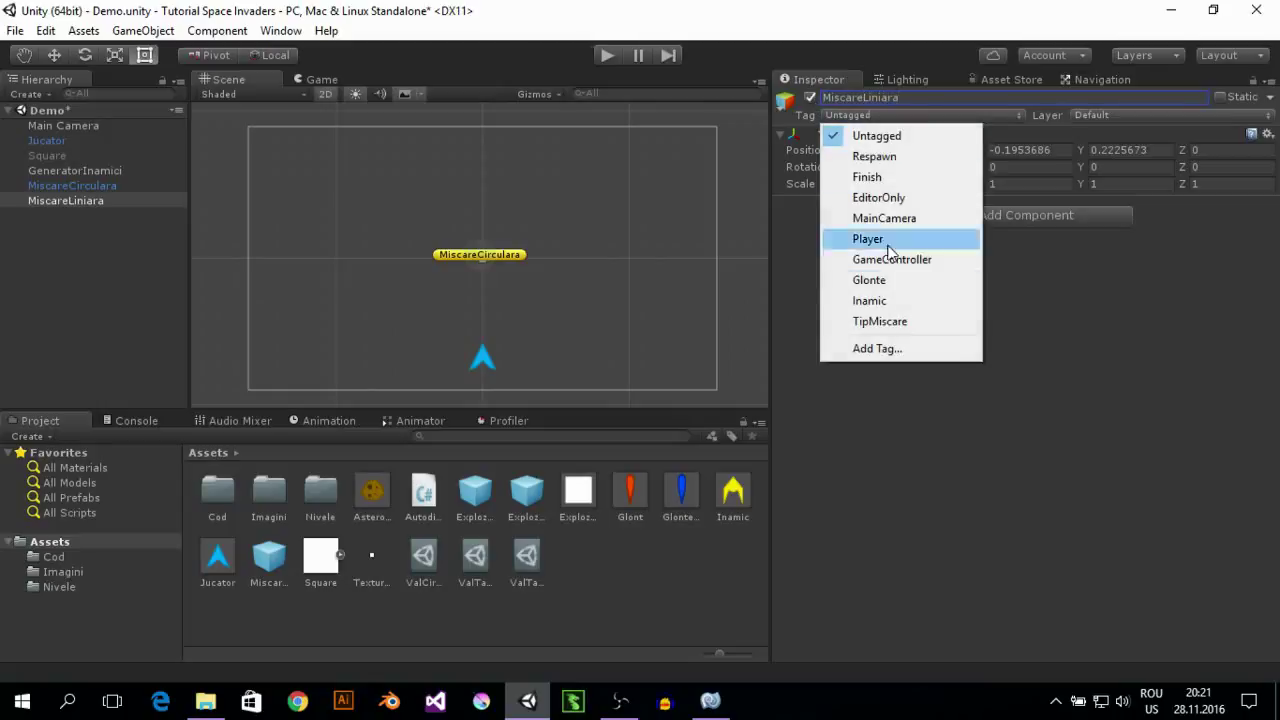
left_click(890, 322)
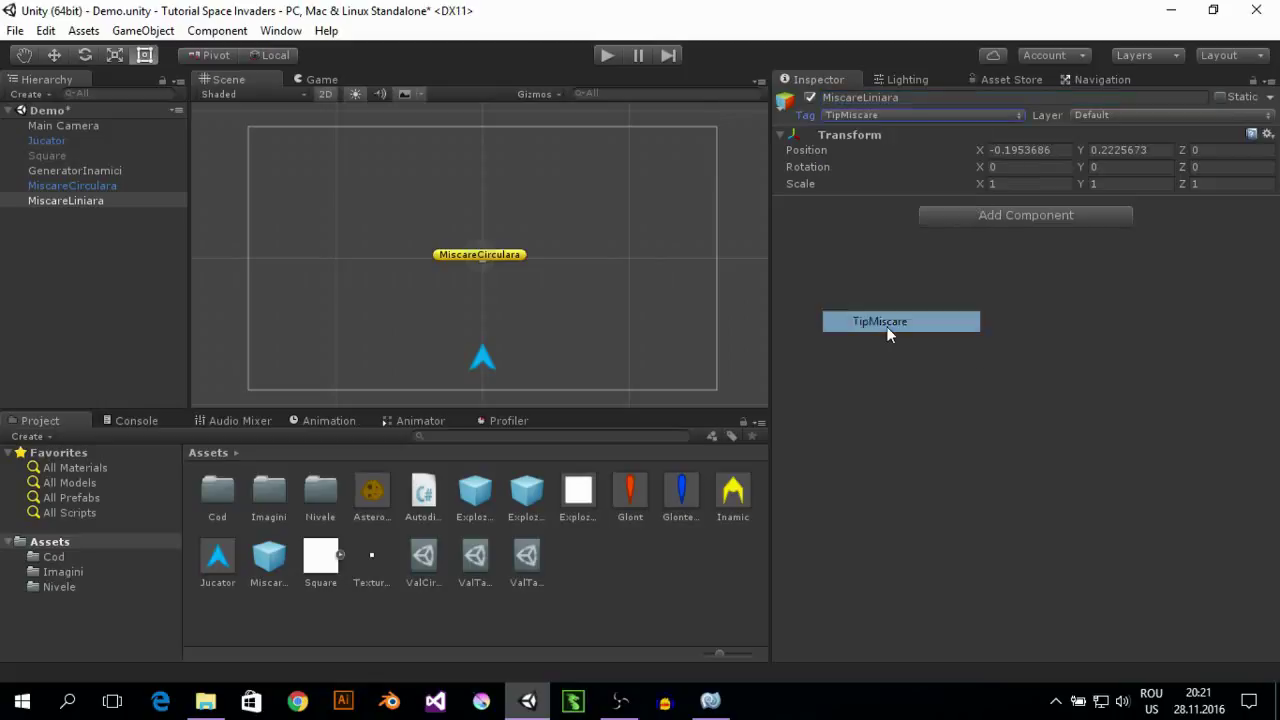
left_click(786, 100)
left_click(823, 159)
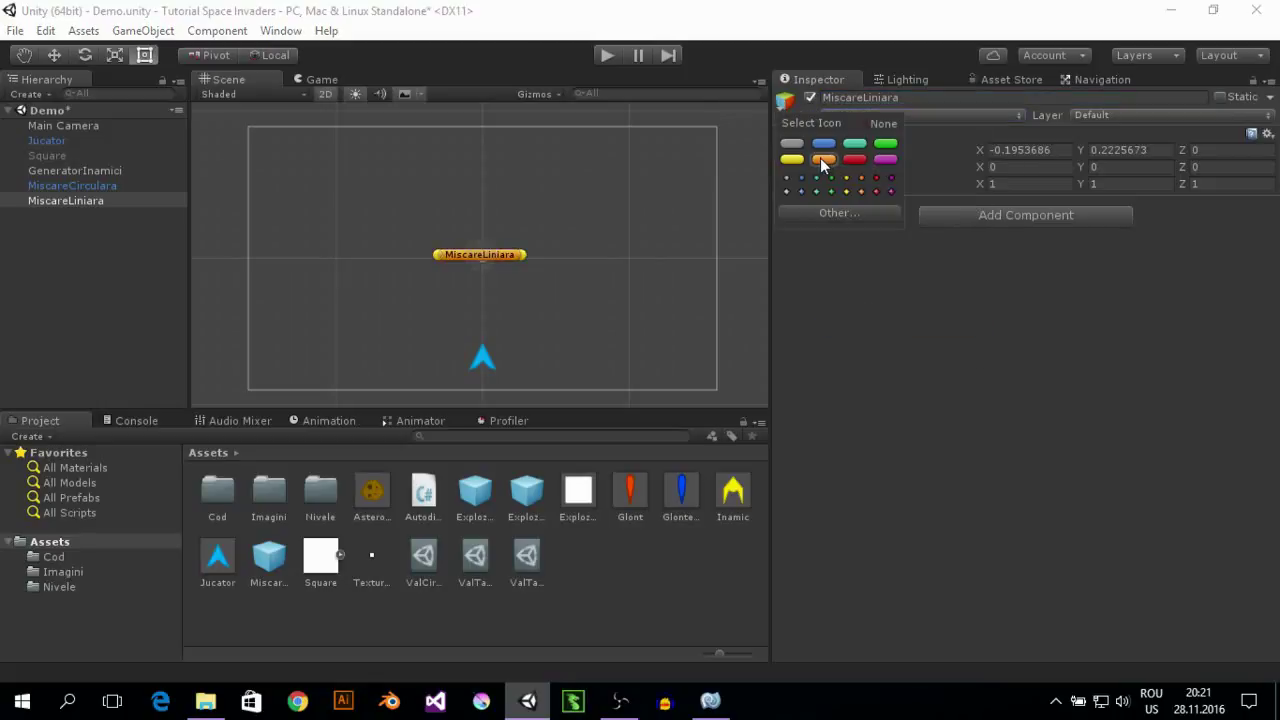
left_click(921, 275)
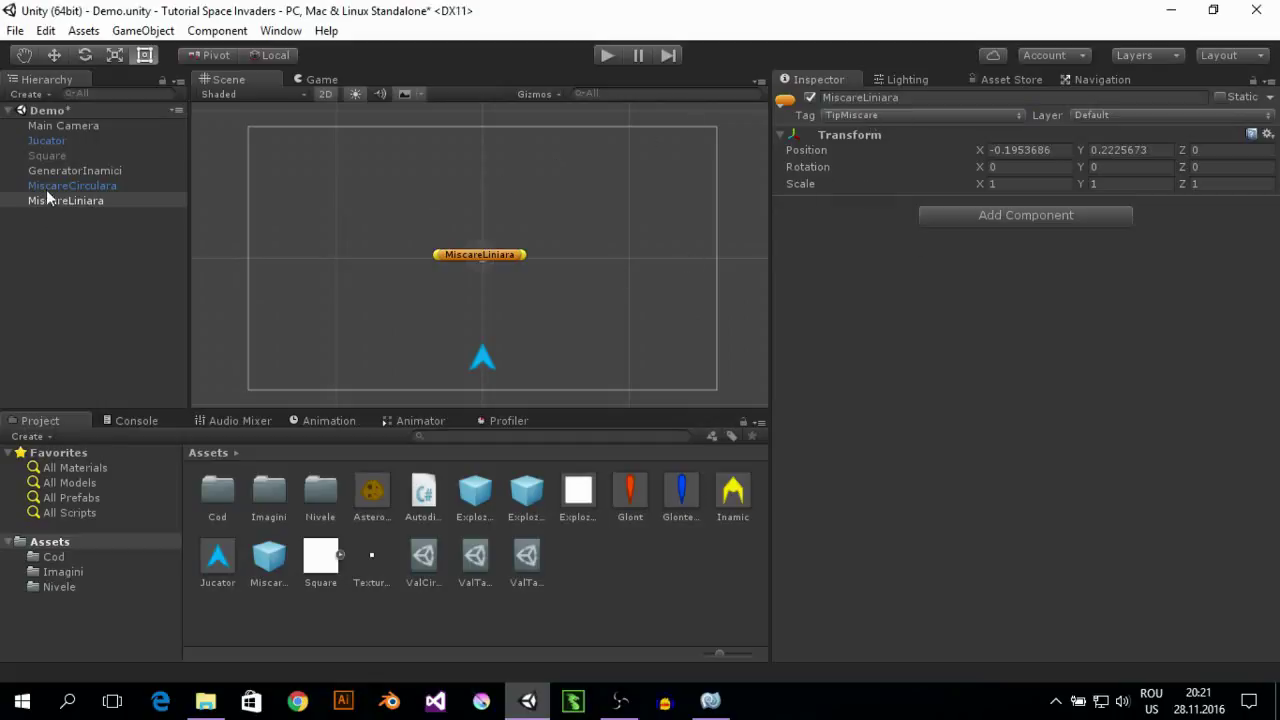
left_click_drag(46, 199, 456, 628)
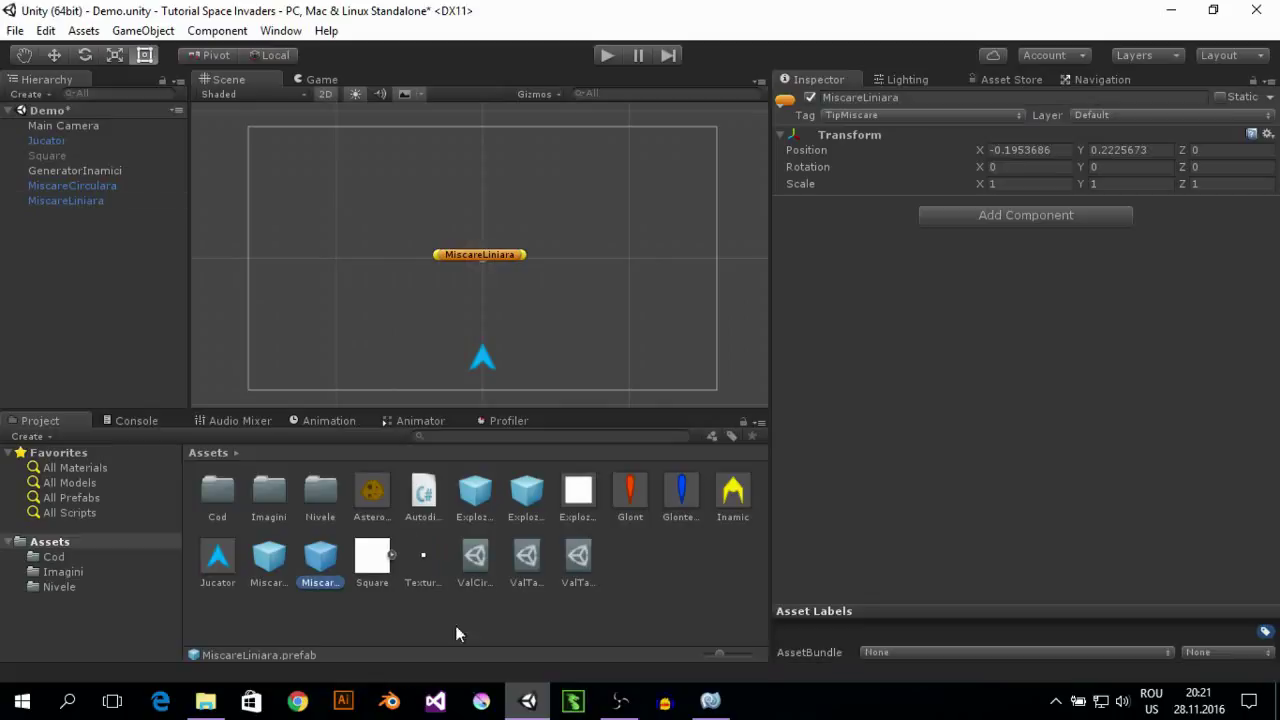
Move MiscareLiniara up-left of centre and MiscareCirculara to the upper right, then select MiscareCirculara
left_click(92, 199)
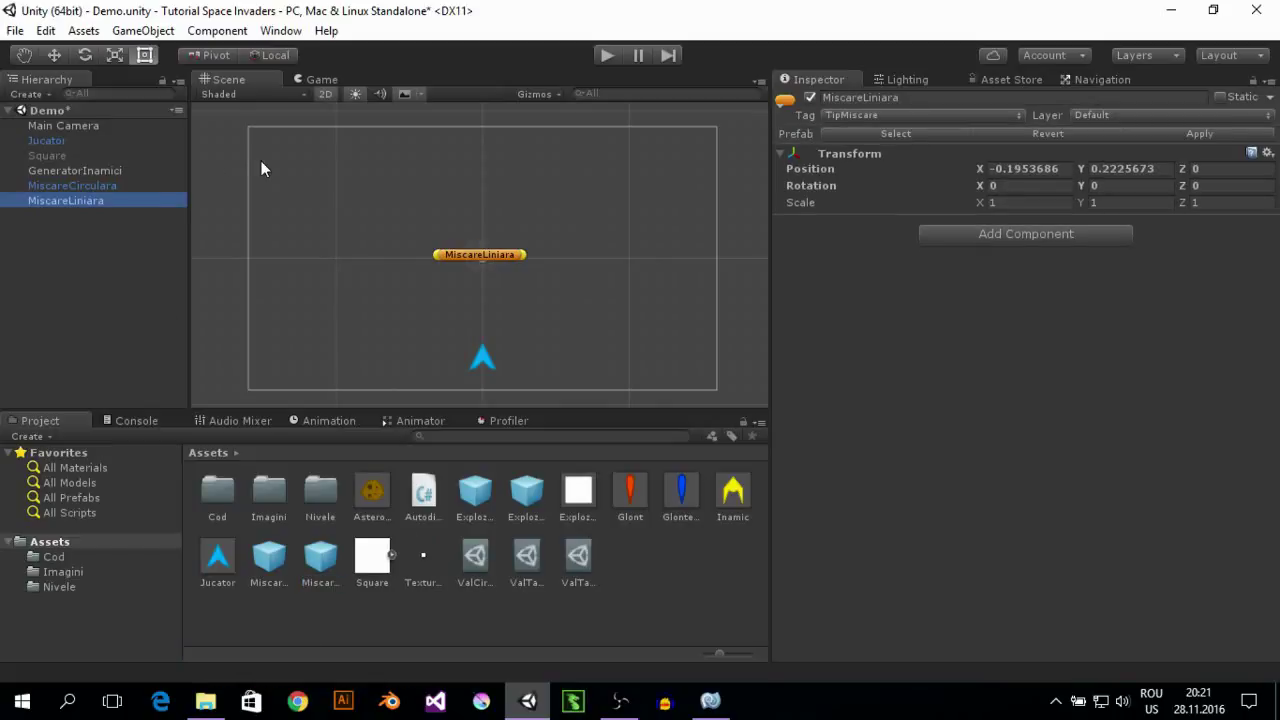
left_click(55, 55)
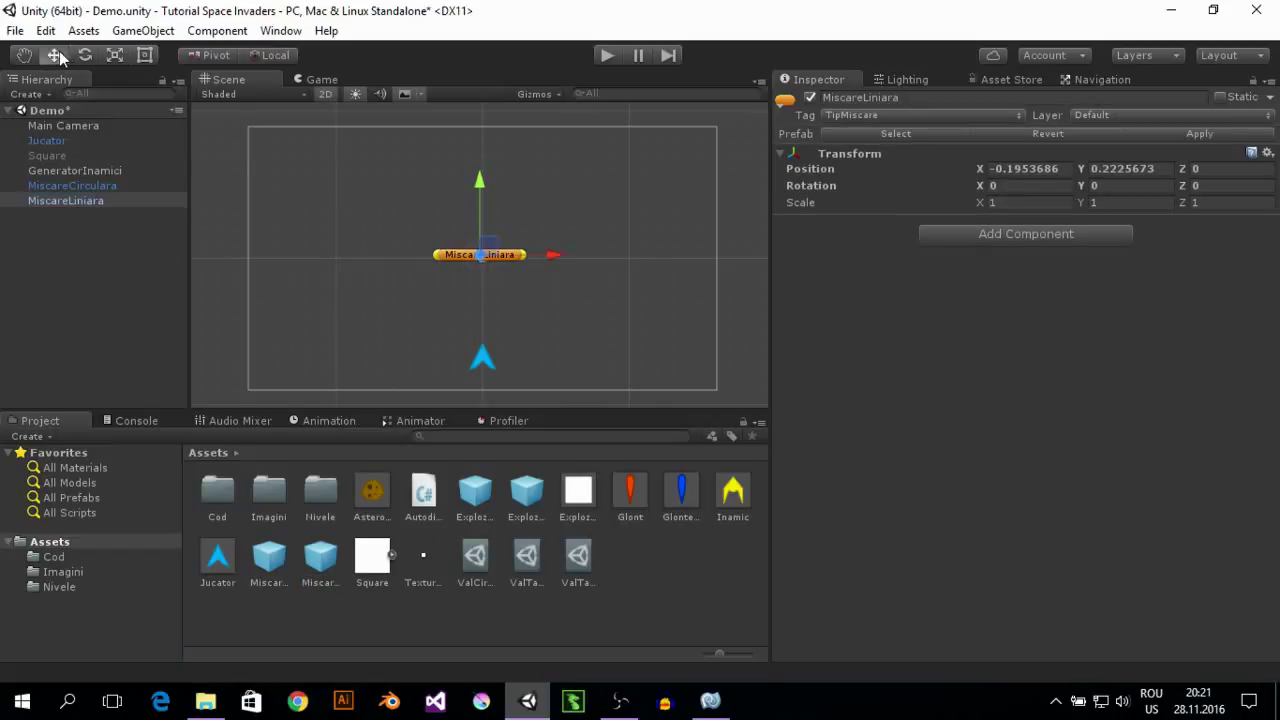
left_click_drag(490, 245, 388, 229)
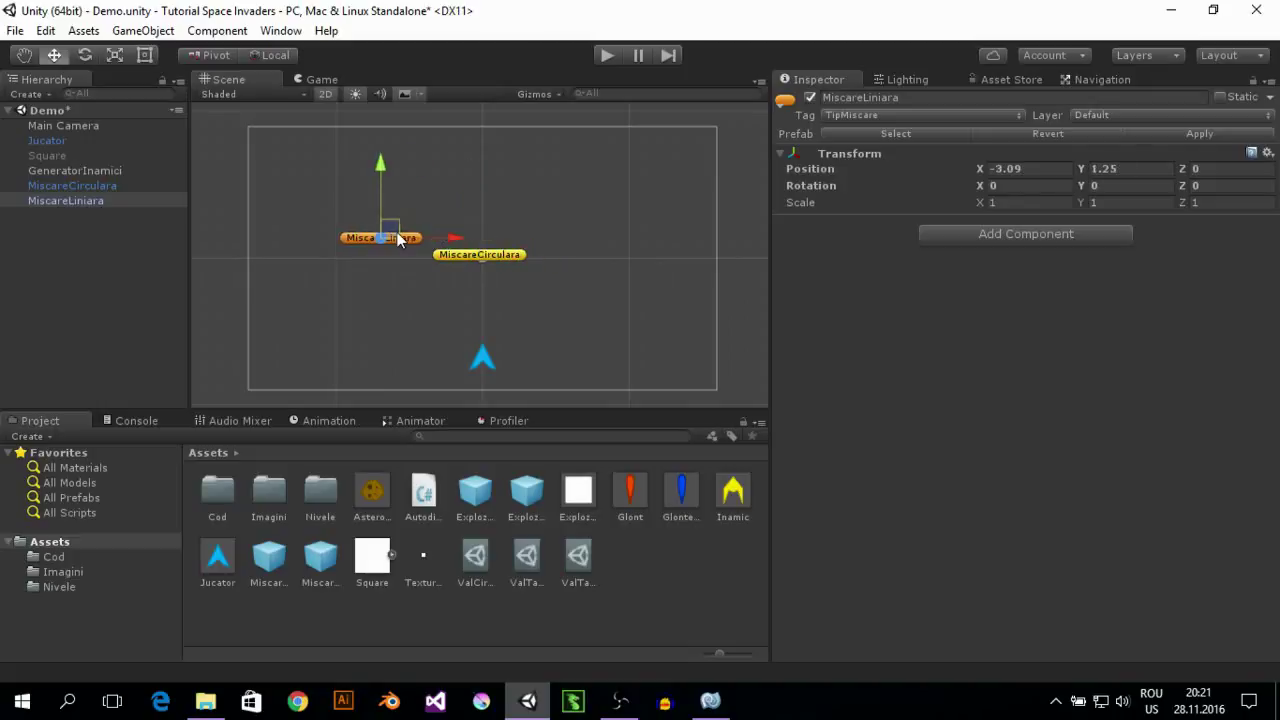
left_click(468, 256)
left_click_drag(487, 248, 559, 191)
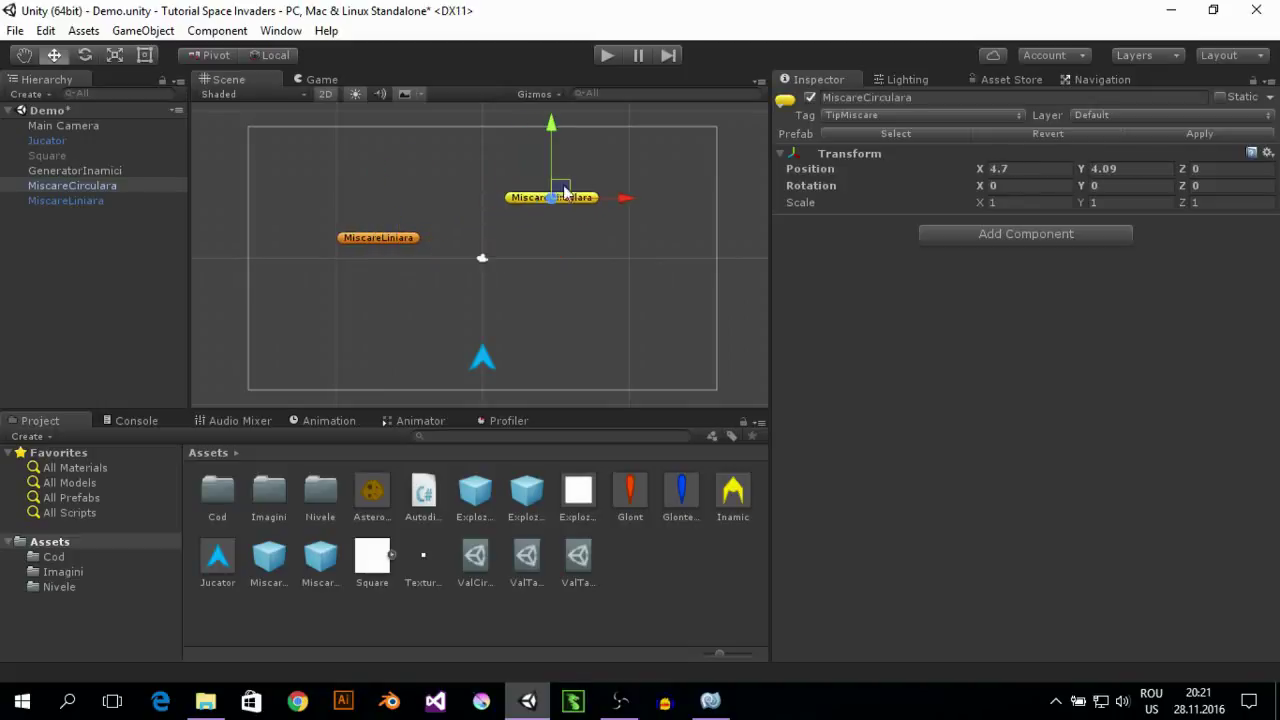
left_click(398, 238)
left_click(412, 617)
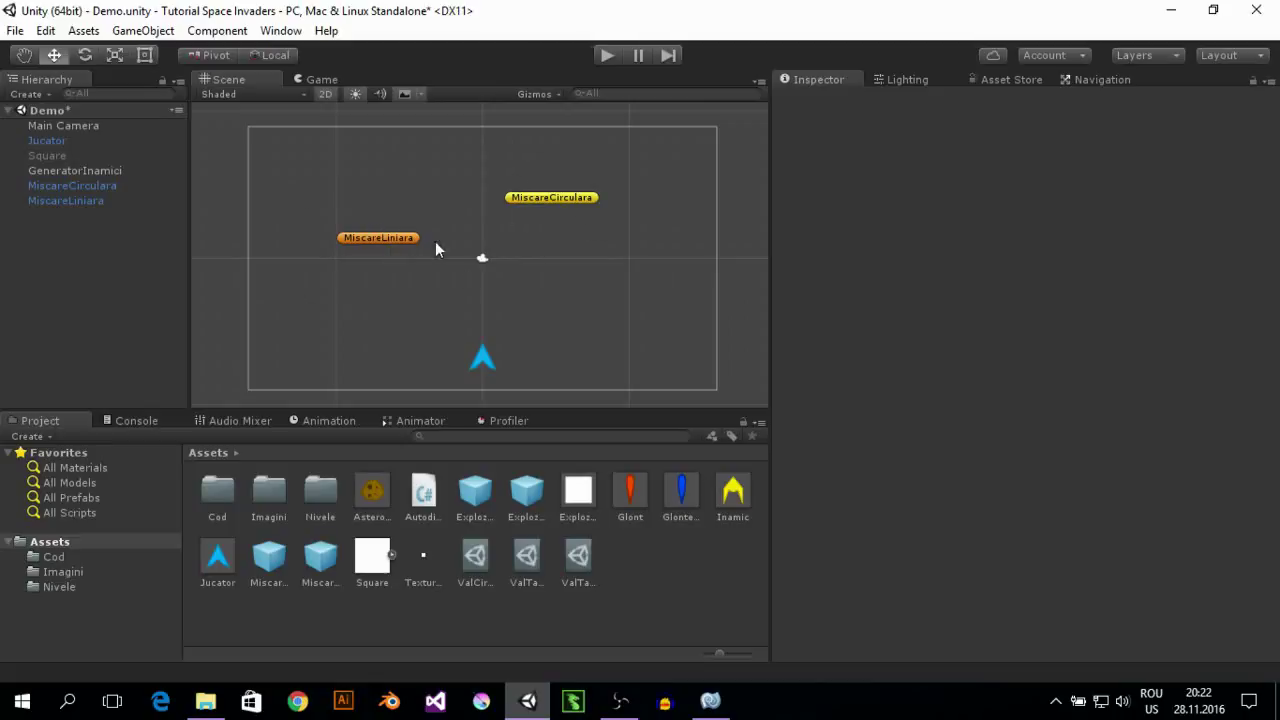
left_click(567, 199)
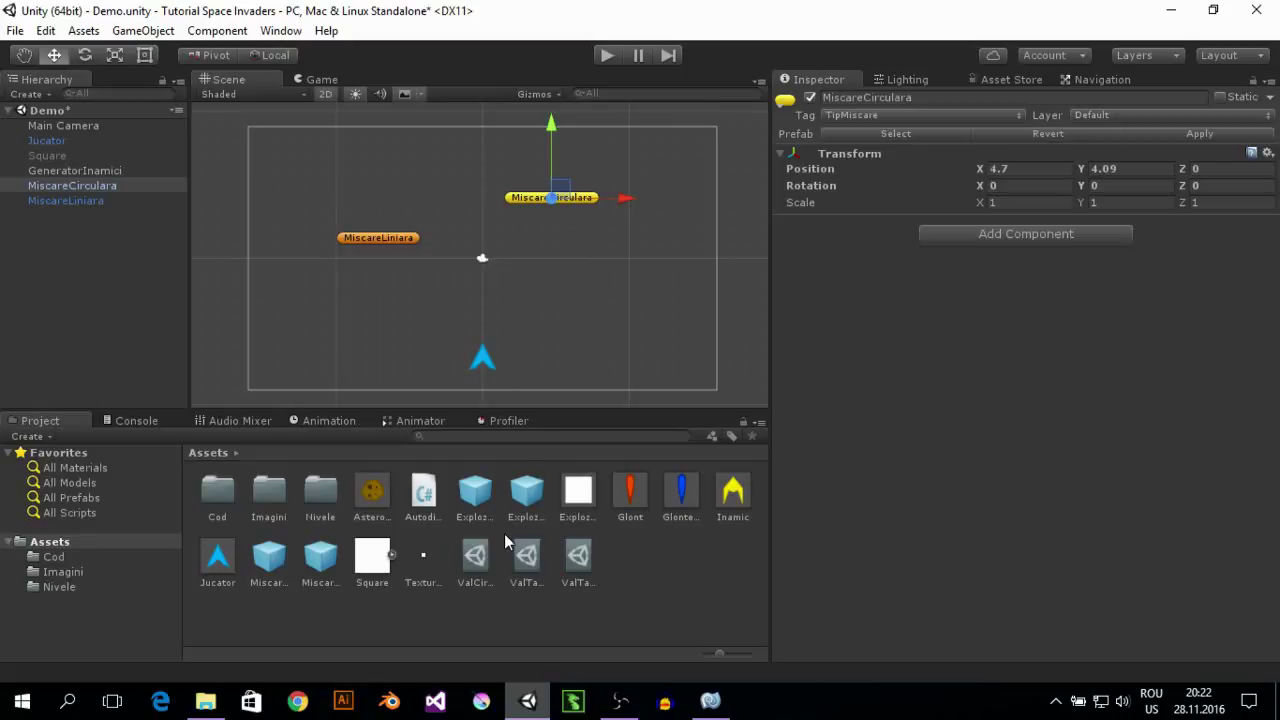
Create a C# script asset named TipMiscare in the Assets folder
right_click(623, 577)
mouse_move(740, 234)
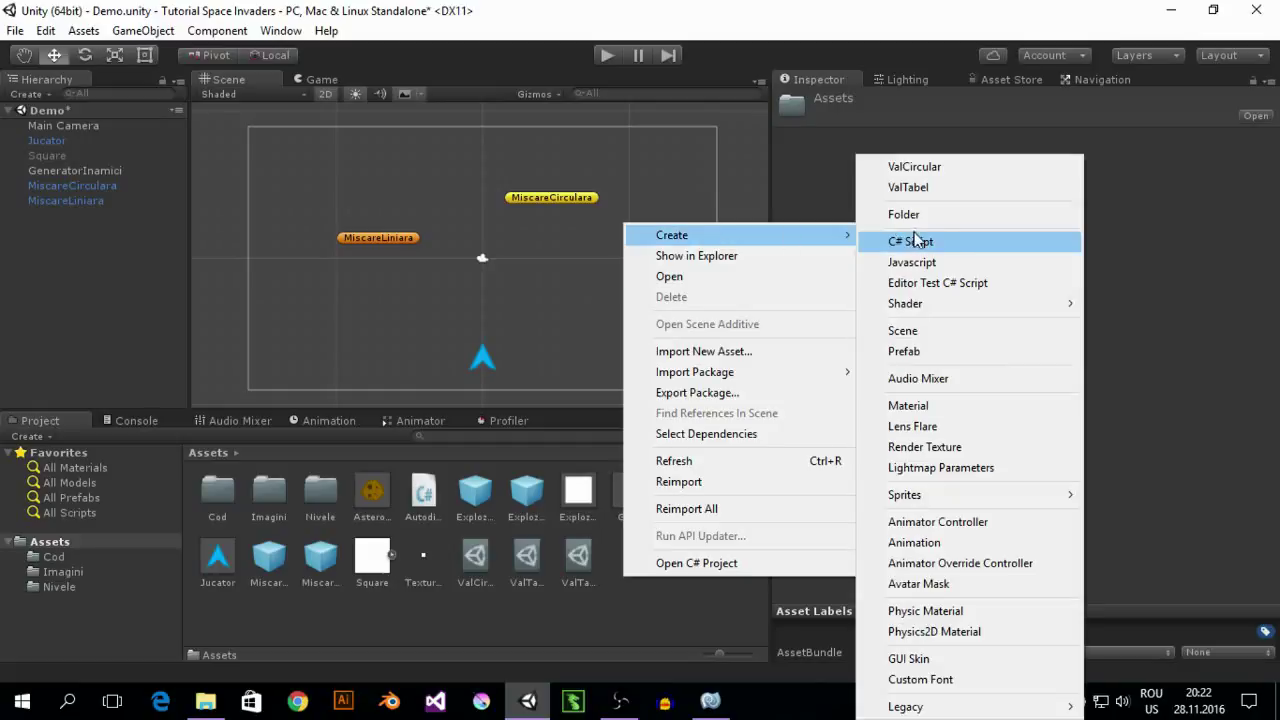
left_click(955, 244)
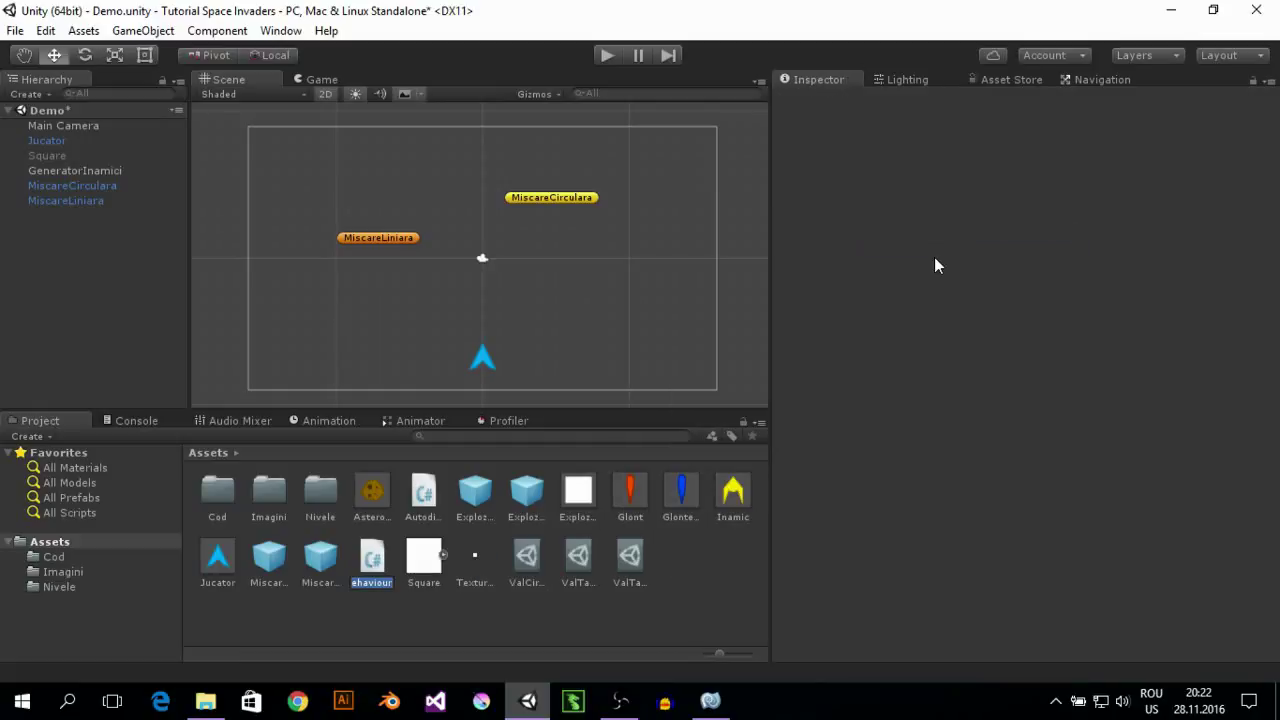
type("Tip")
type("M")
type("iscar")
type("e")
key("Return")
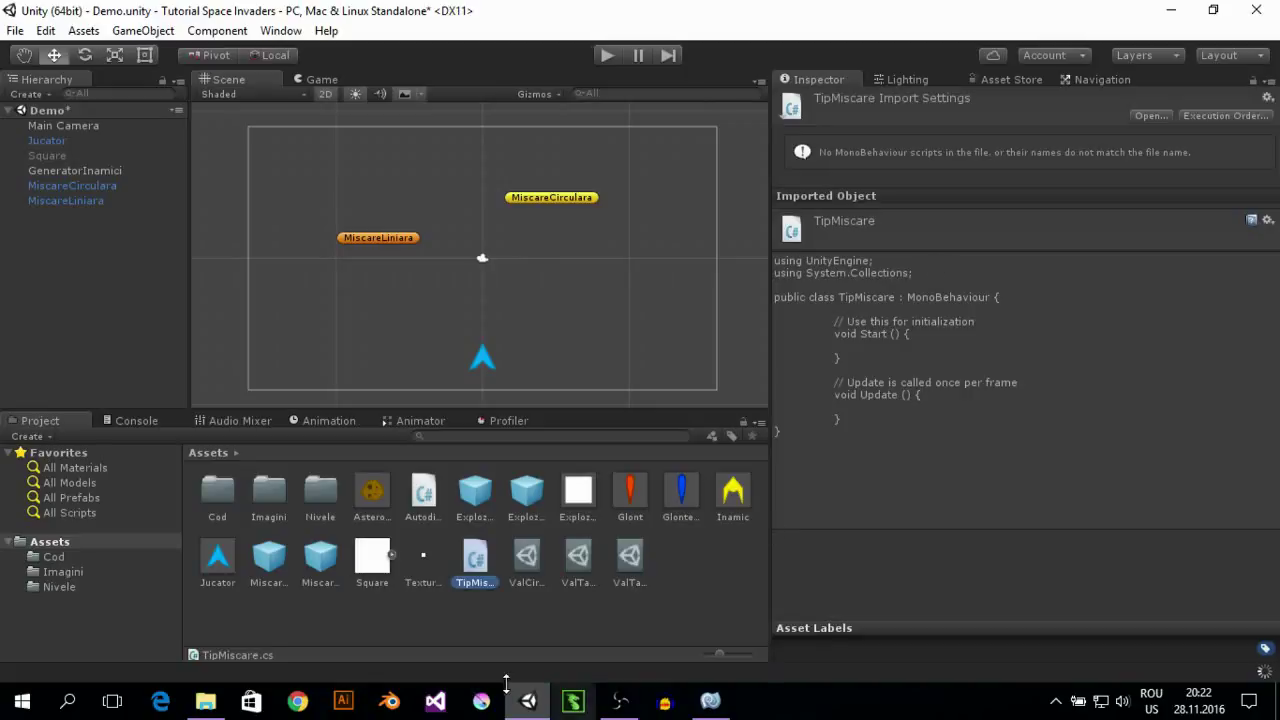
Open TipMiscare in a maximized code editor and delete its Start and Update methods
double_click(482, 563)
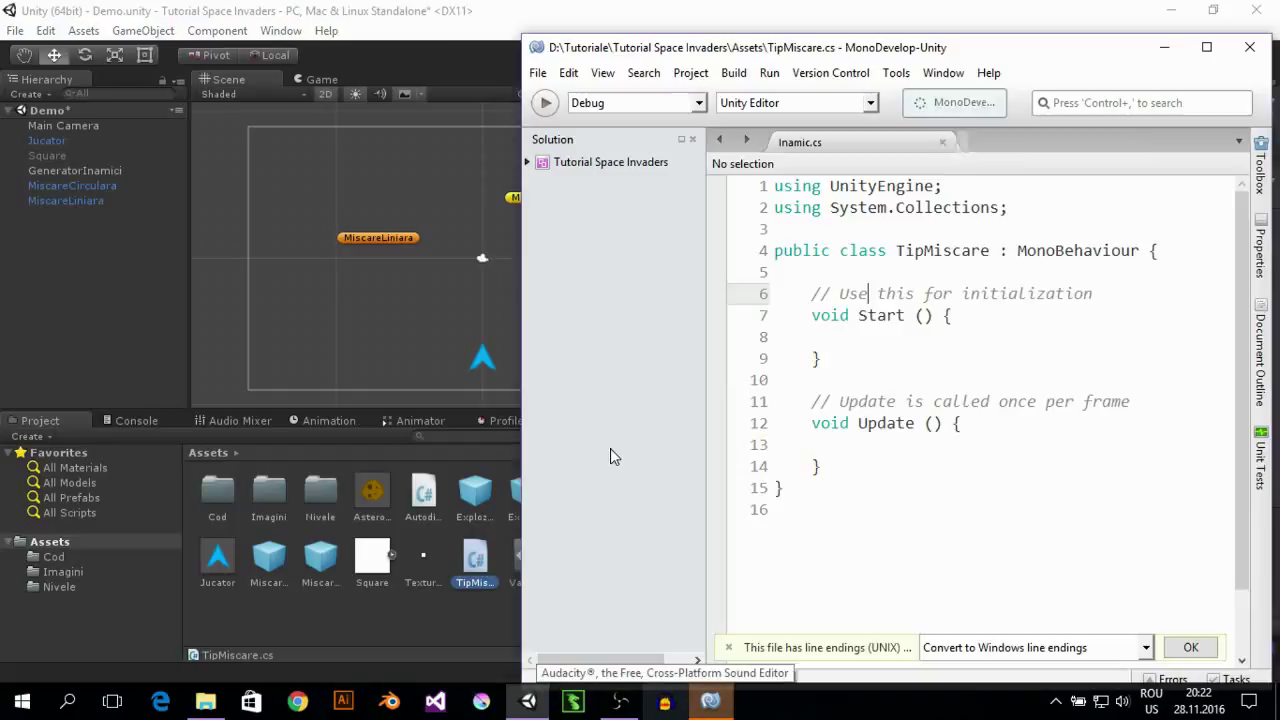
left_click(1209, 44)
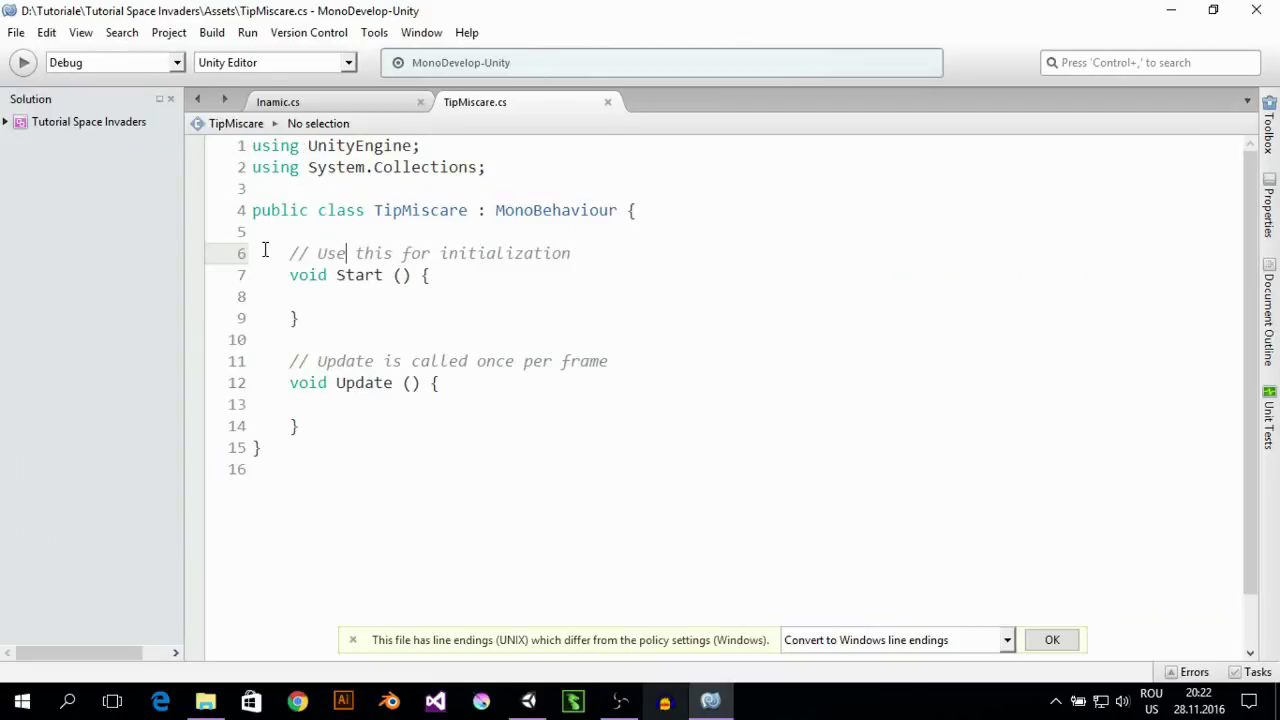
left_click_drag(289, 253, 355, 427)
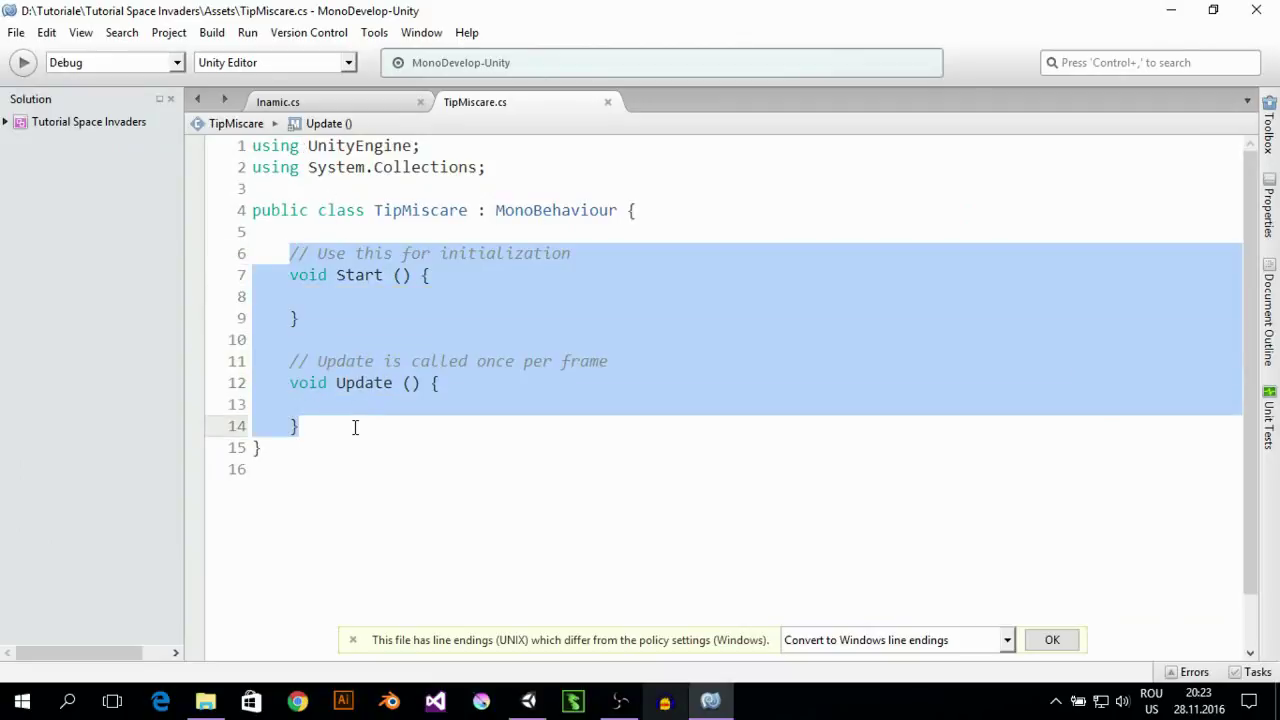
key("BackSpace")
key("BackSpace")
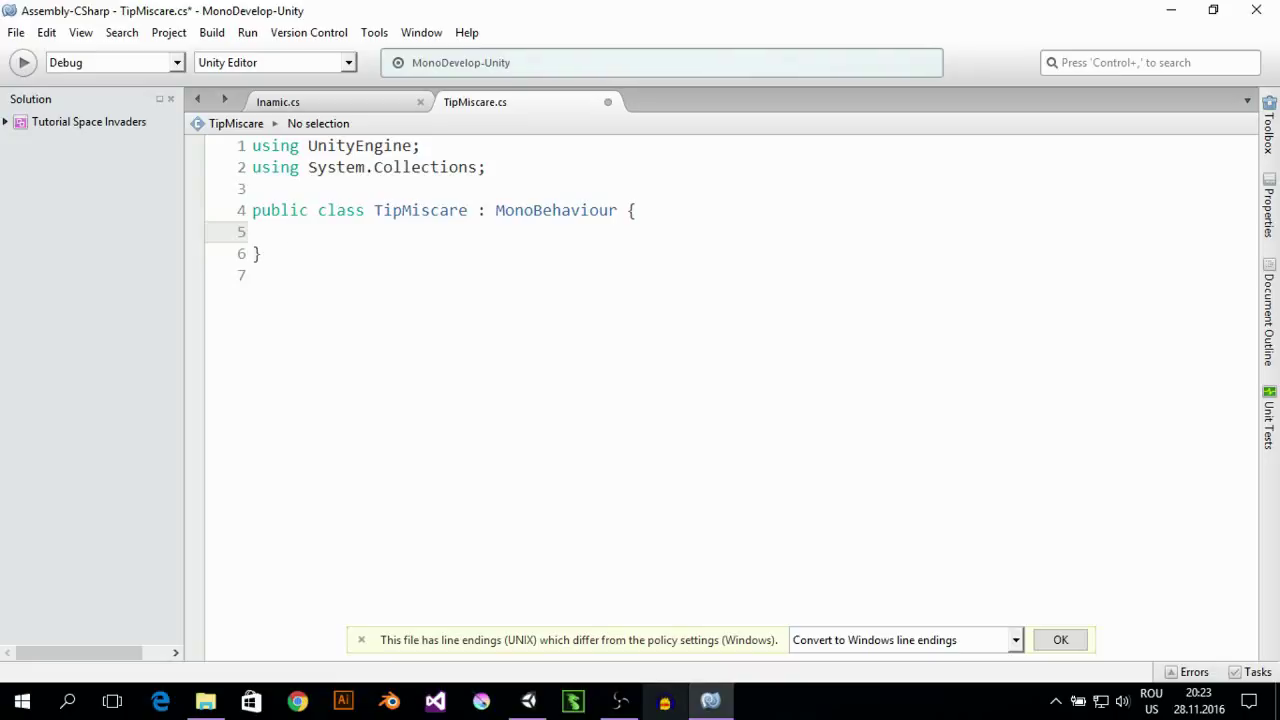
Make TipMiscare abstract, add 'public bool esteLiber = true;', and save the file
key("Up")
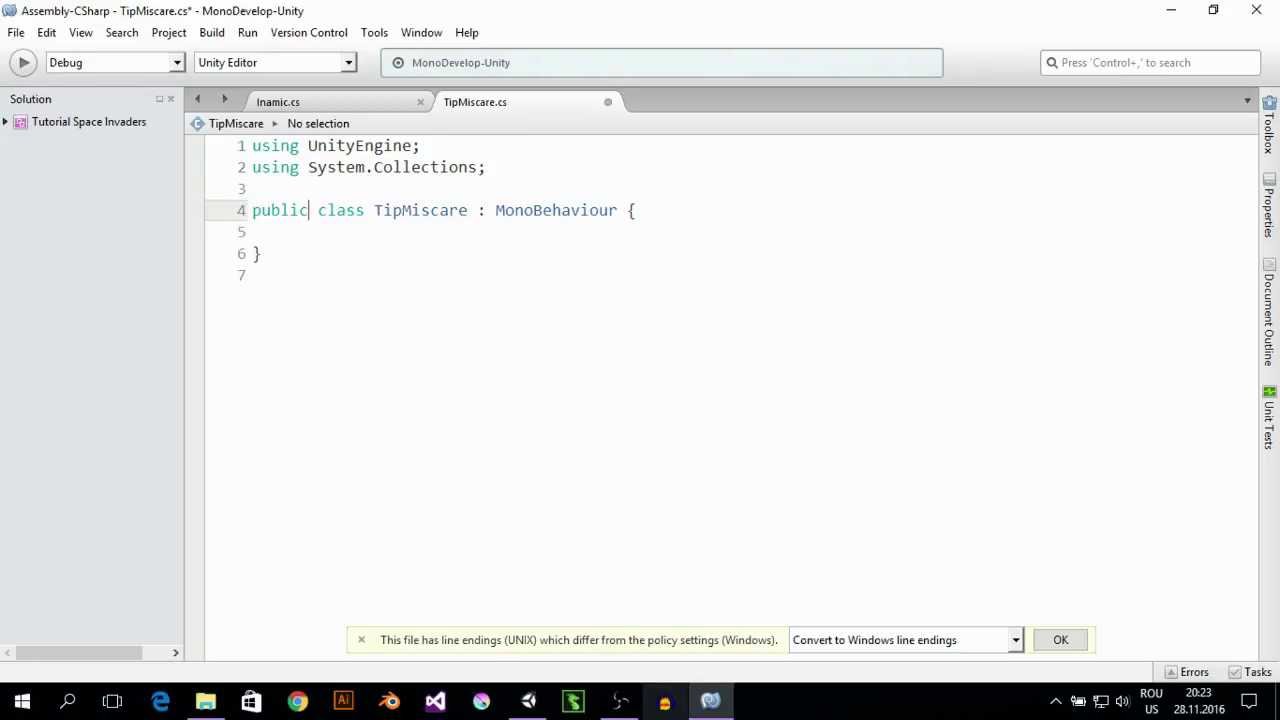
type("abs")
key("Return")
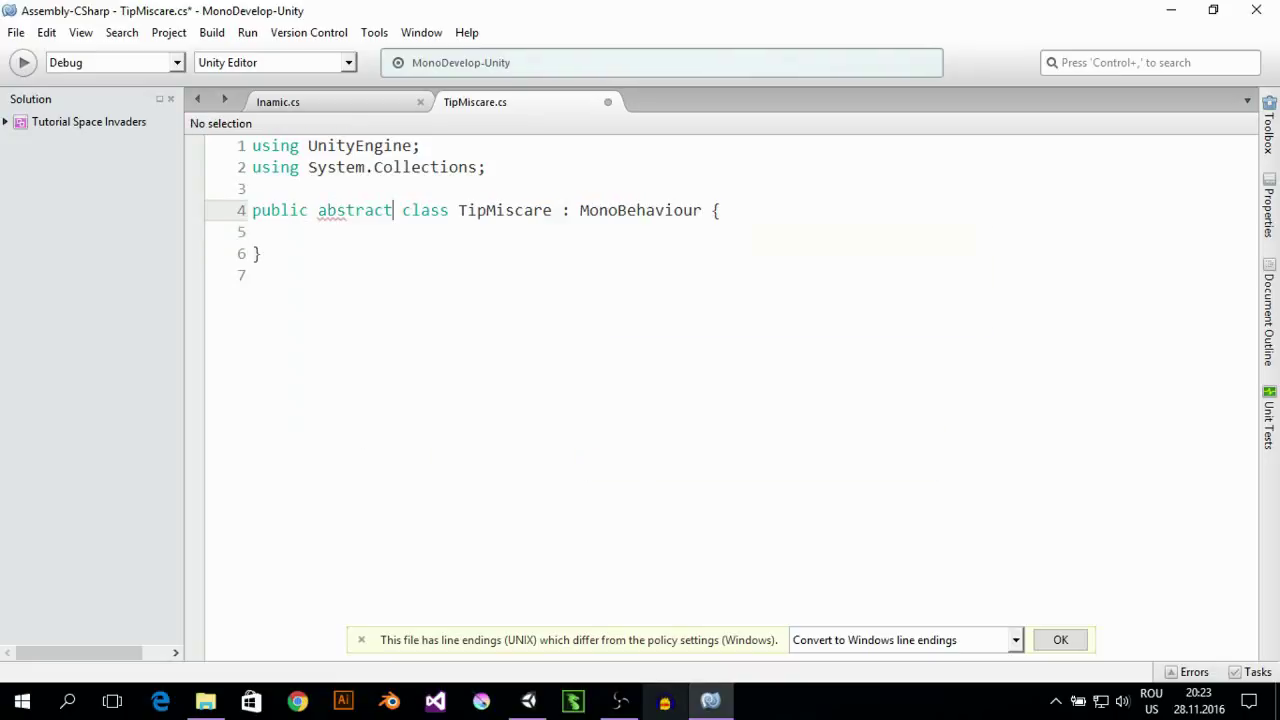
left_click(288, 231)
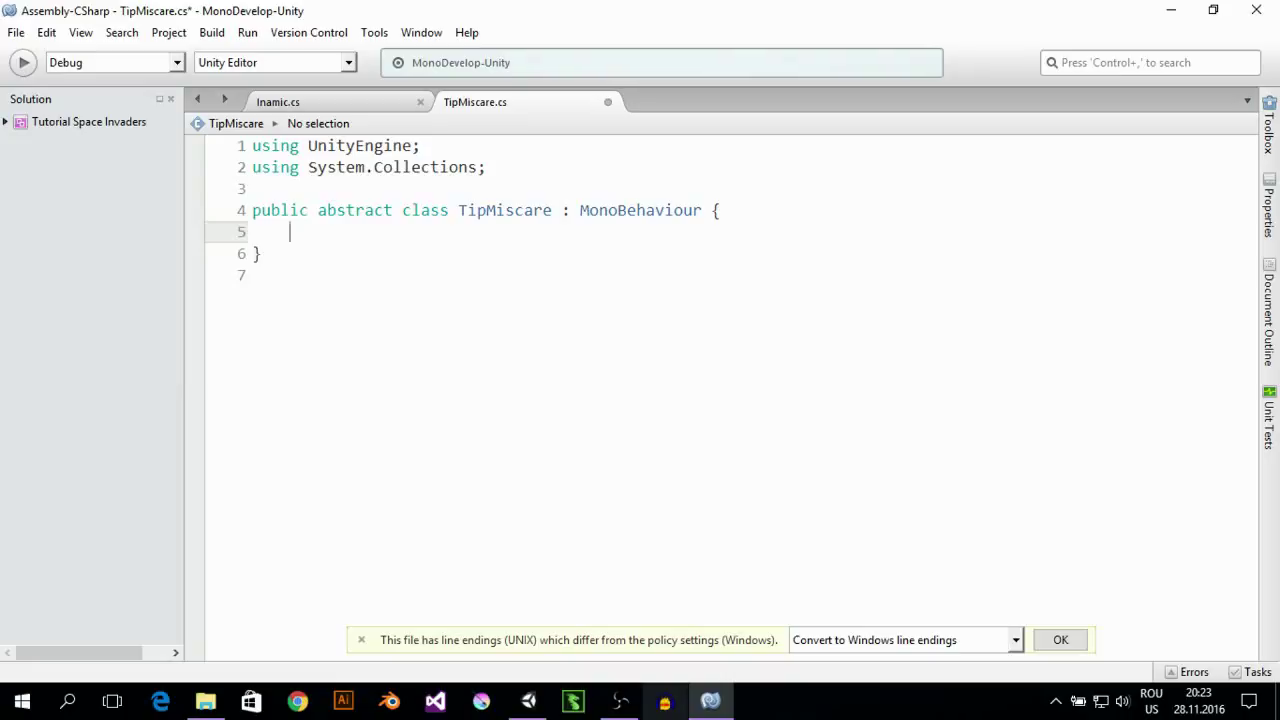
type("publi")
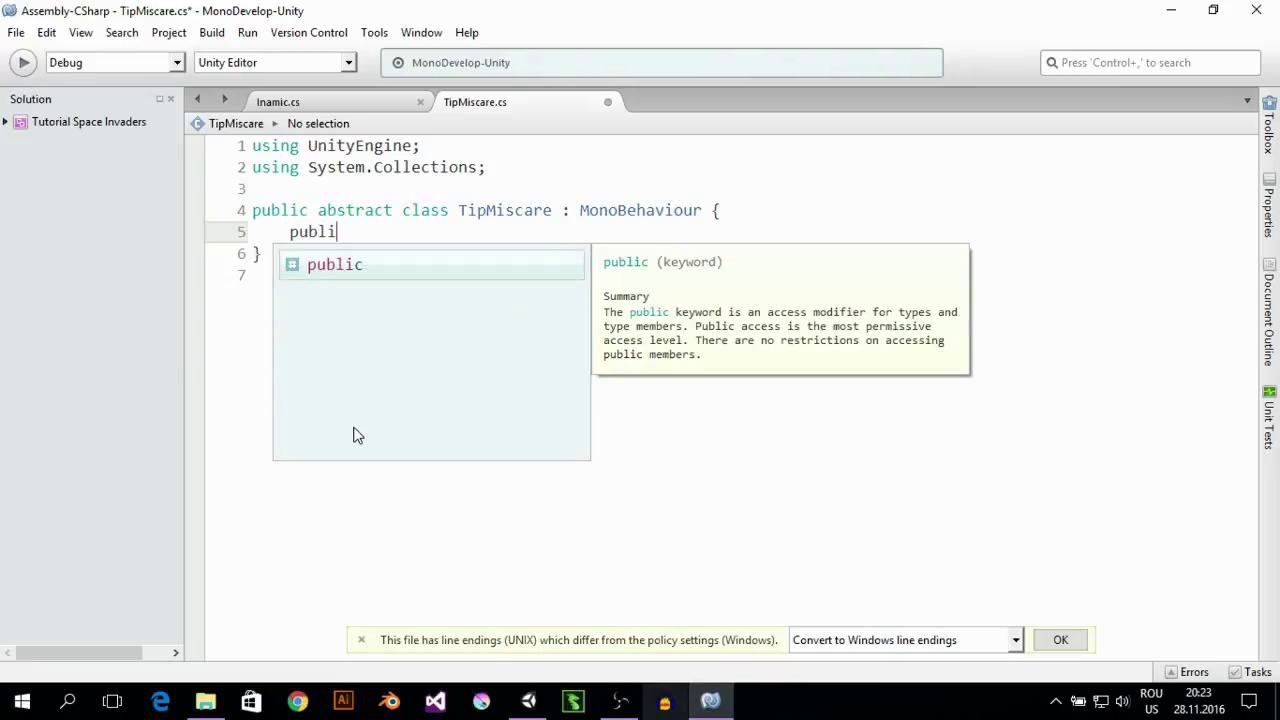
type("c bool ")
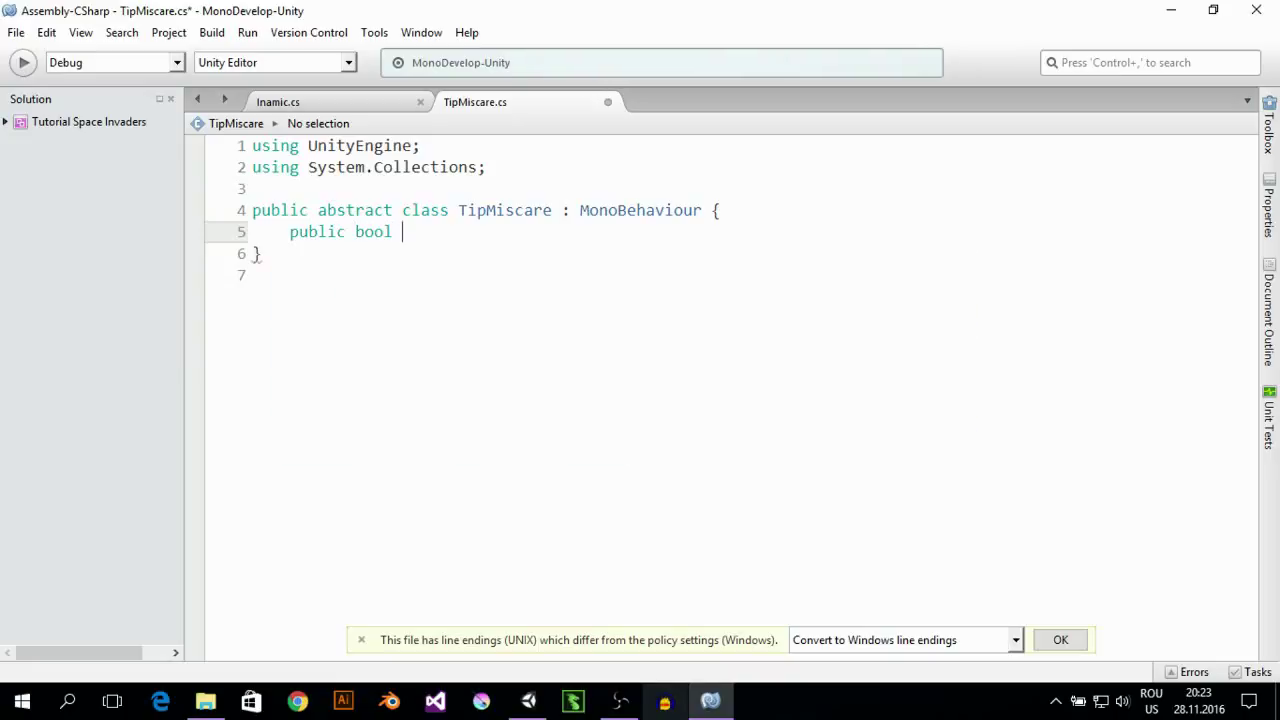
type("esteLi")
type("ber = ")
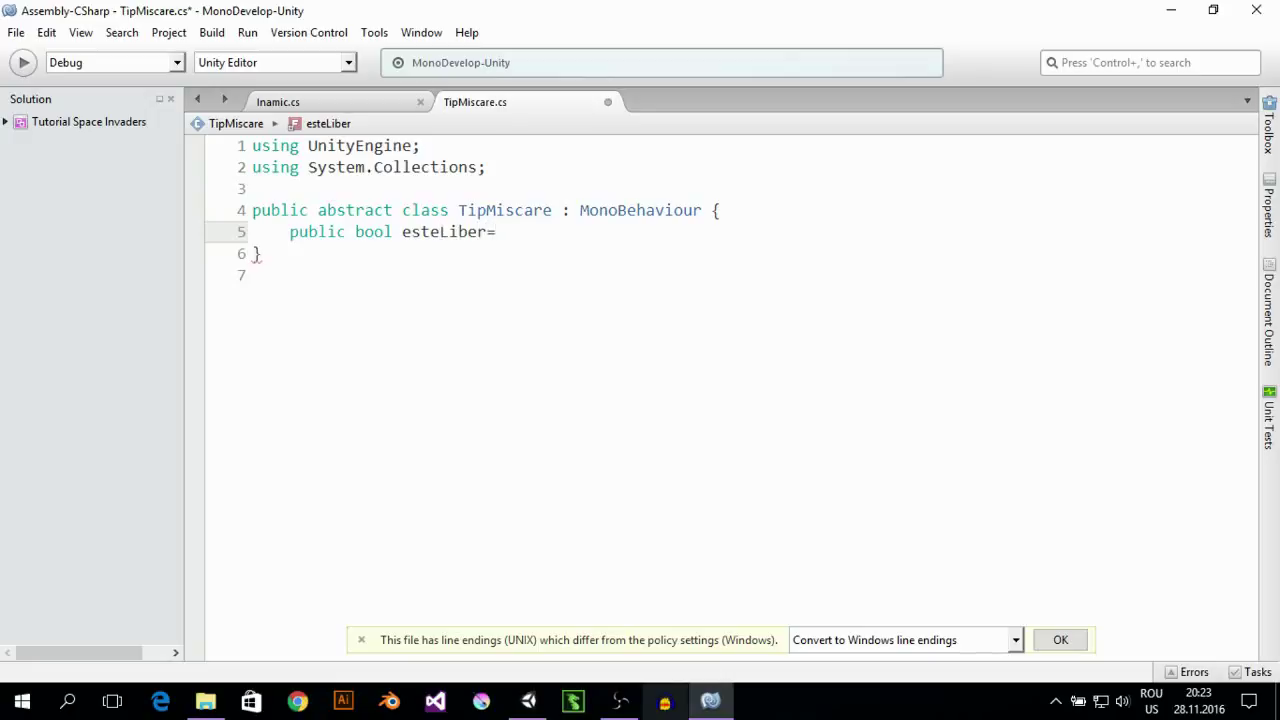
type("true;")
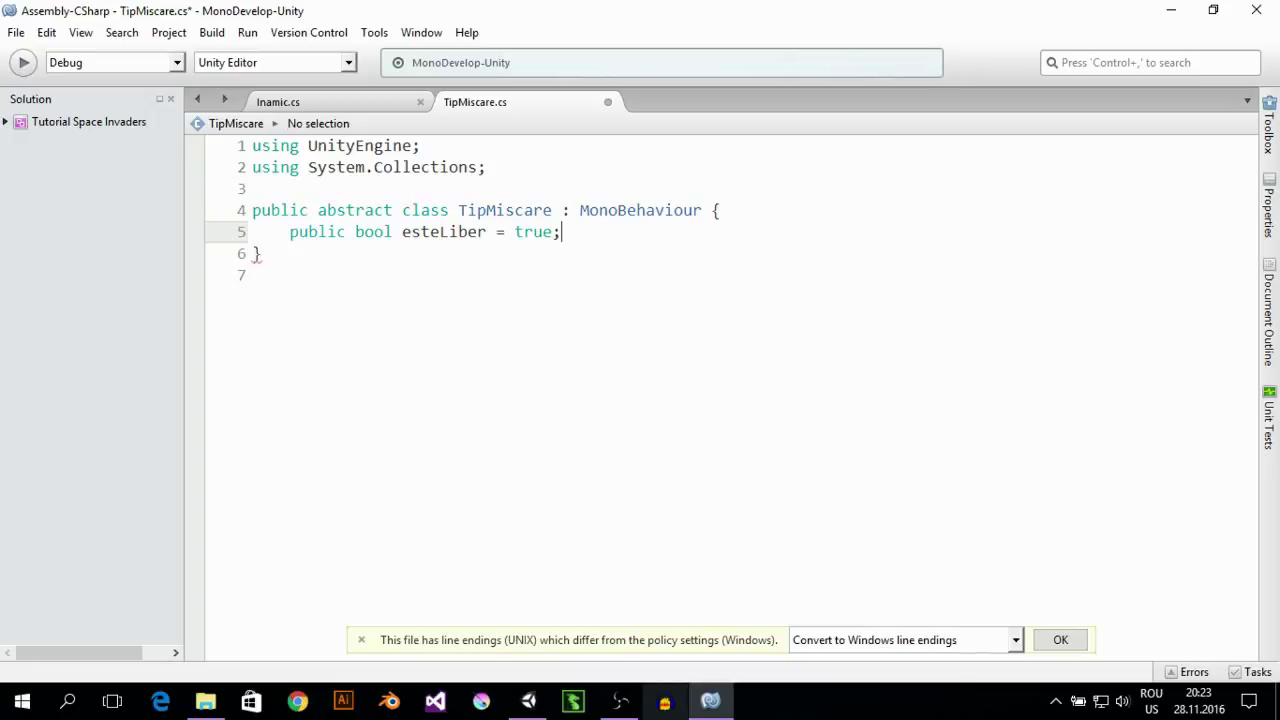
left_click(16, 33)
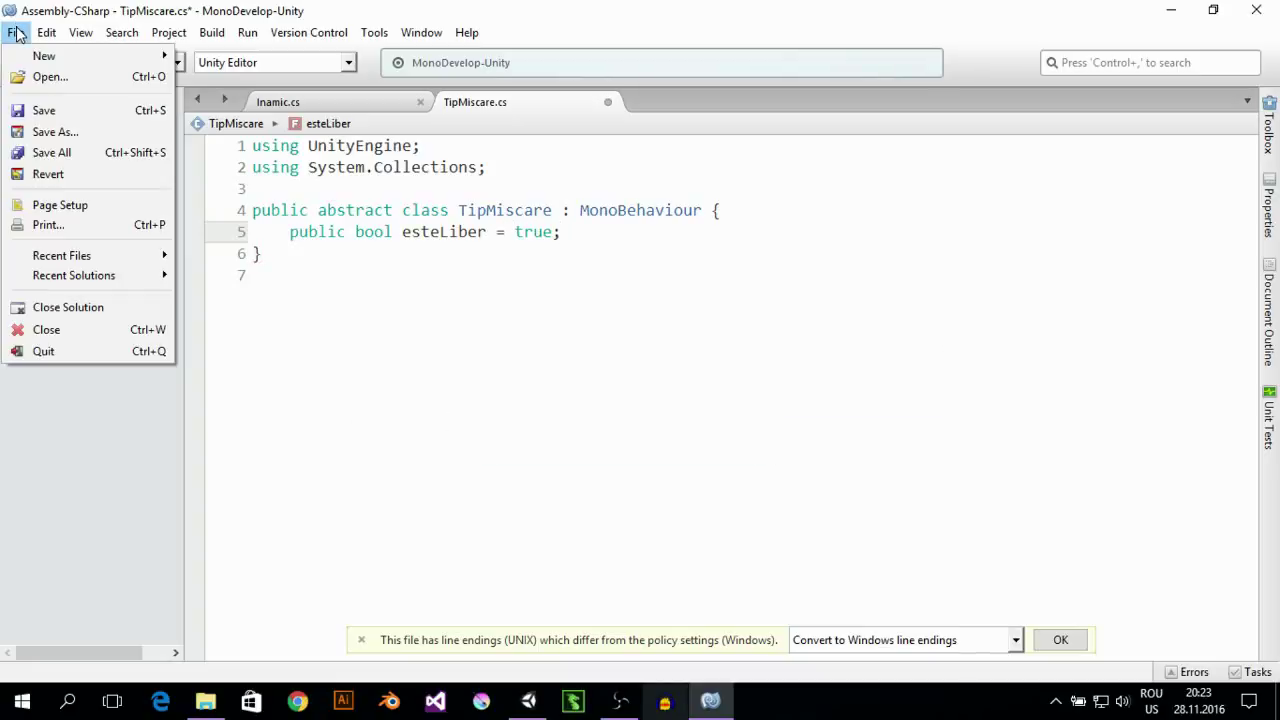
left_click(43, 111)
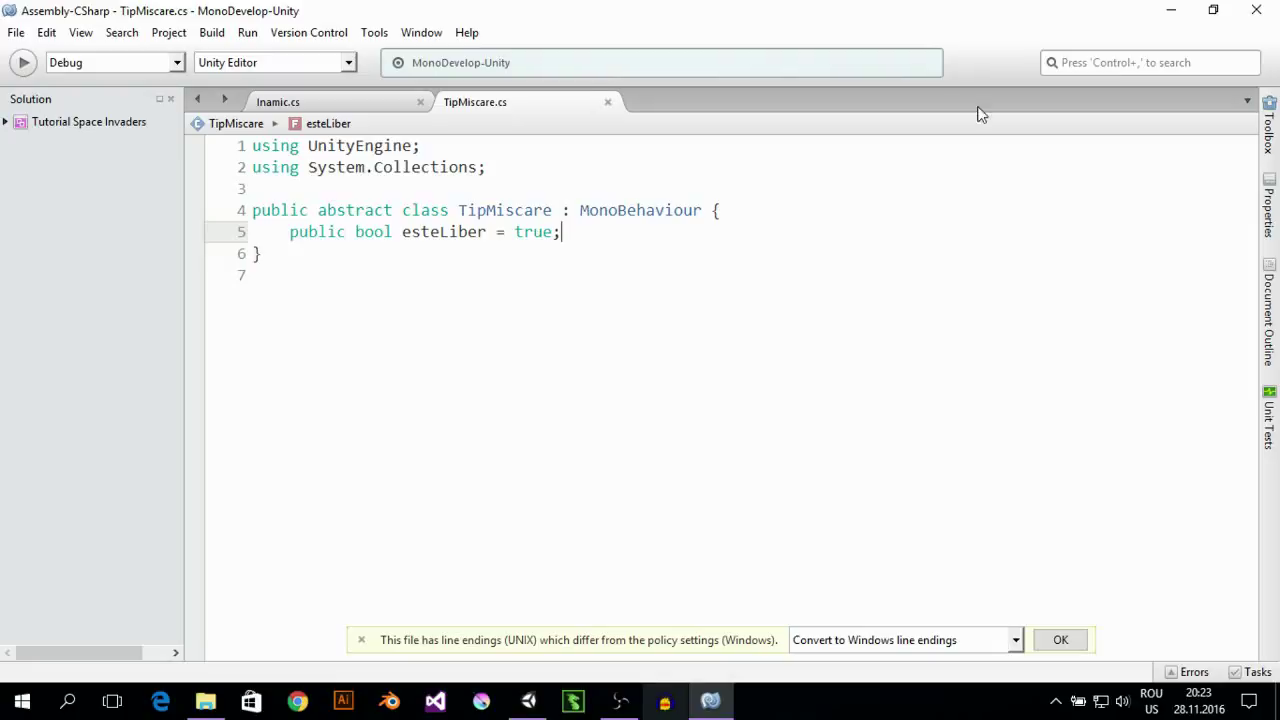
Close the TipMiscare.cs tab and return to the Unity editor
left_click(608, 103)
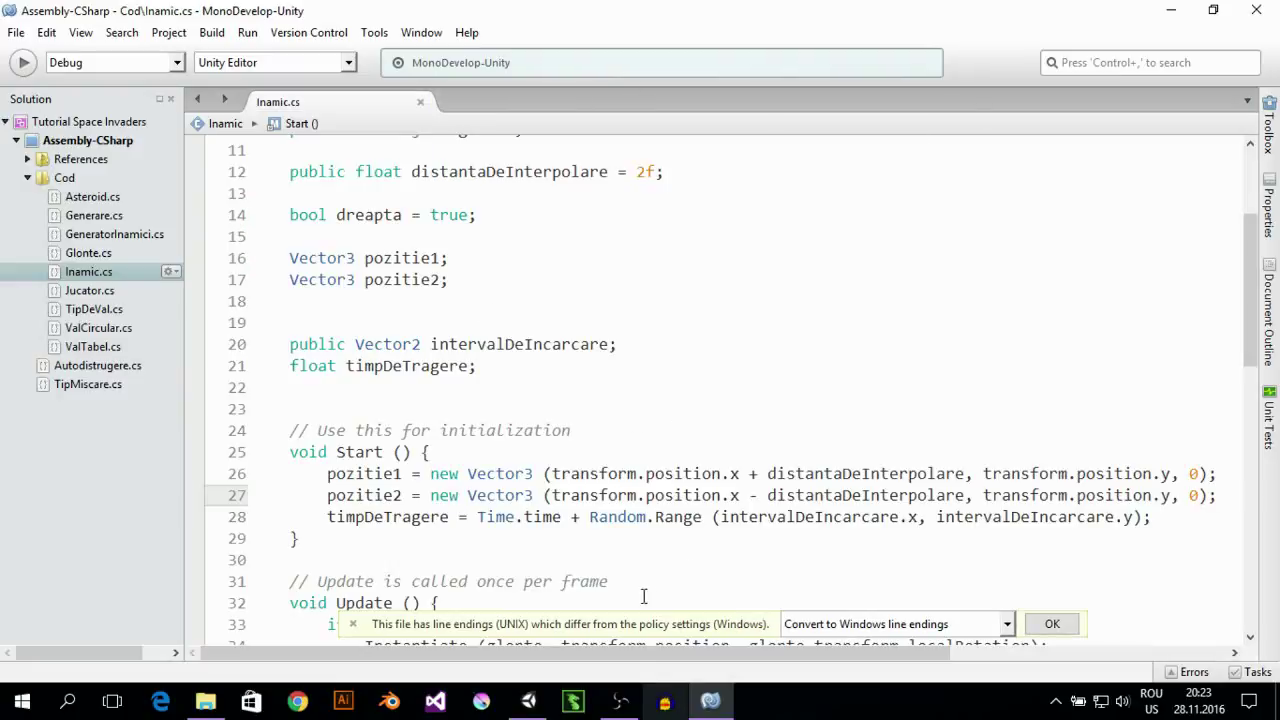
left_click(628, 705)
left_click(628, 705)
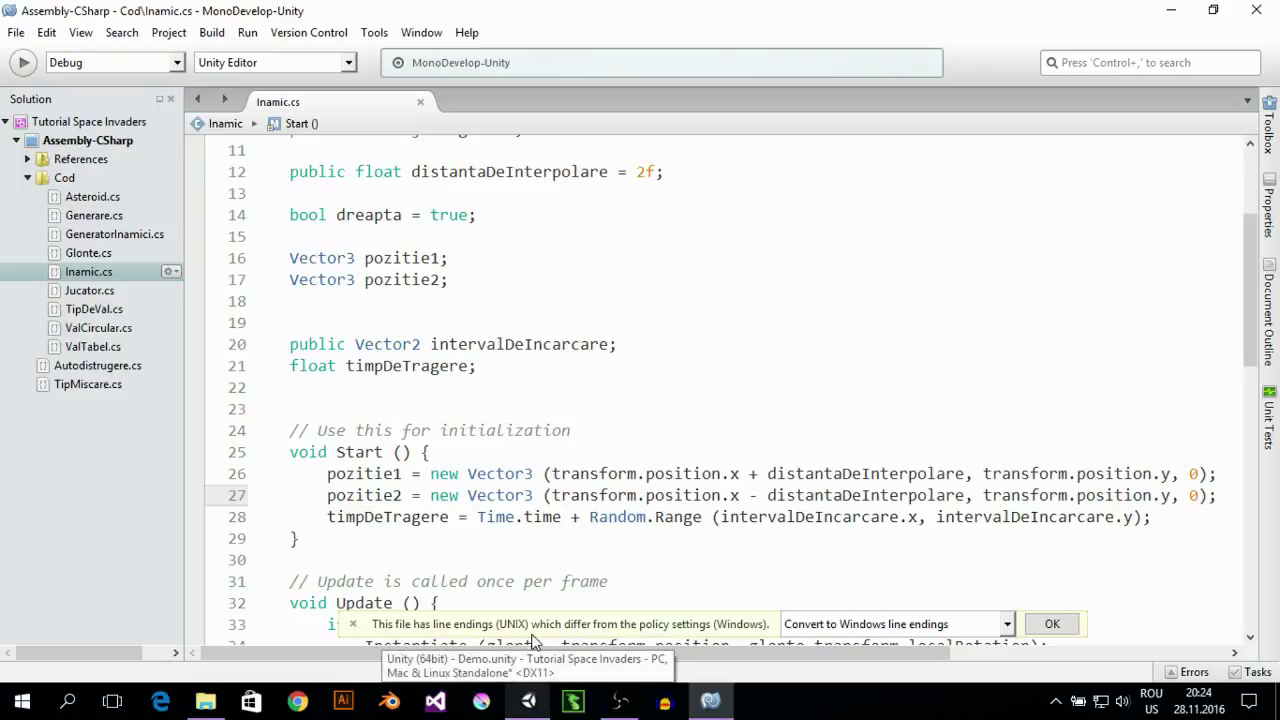
left_click(533, 707)
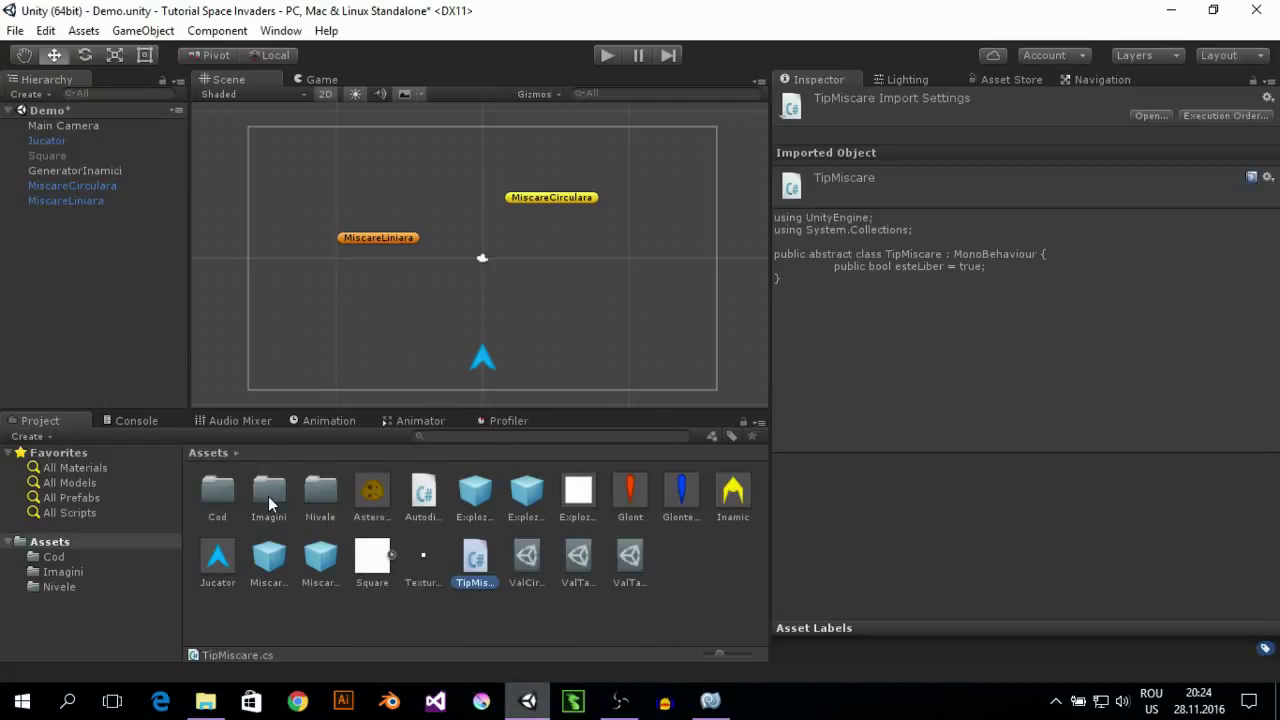
Add a new script component named MiscareCirculara to the MiscareCirculara prefab
left_click(272, 562)
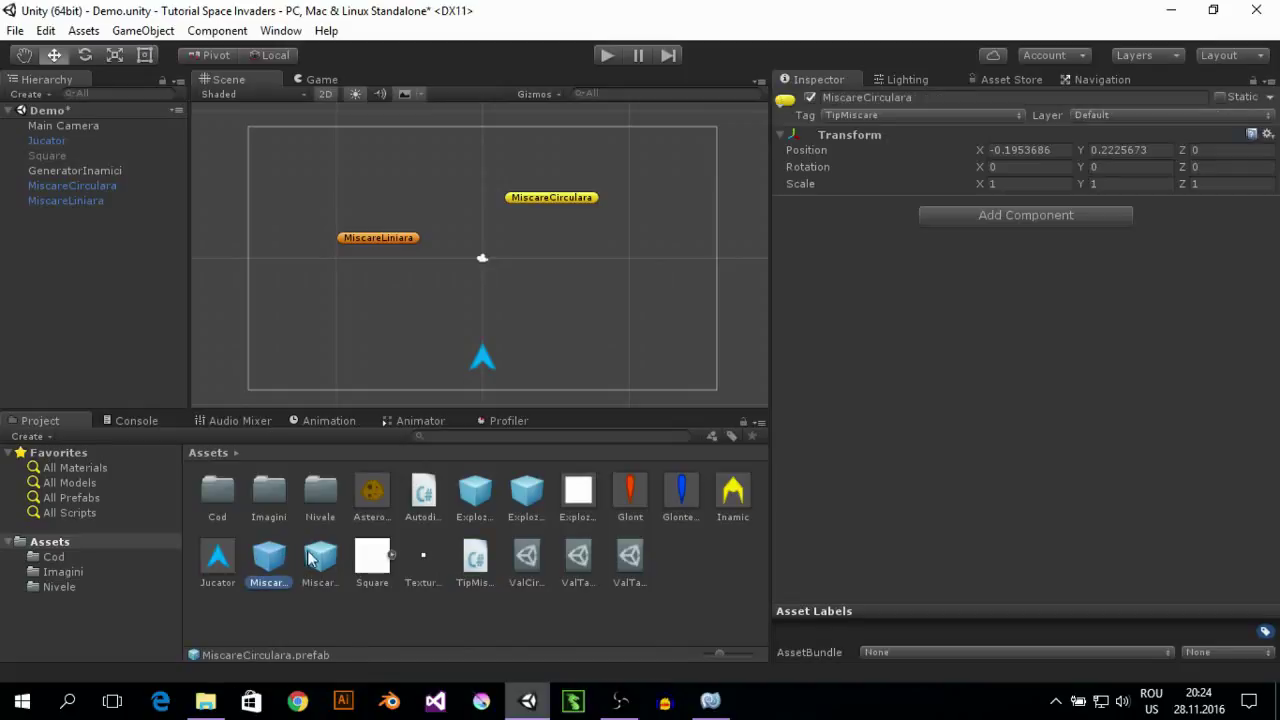
left_click(978, 219)
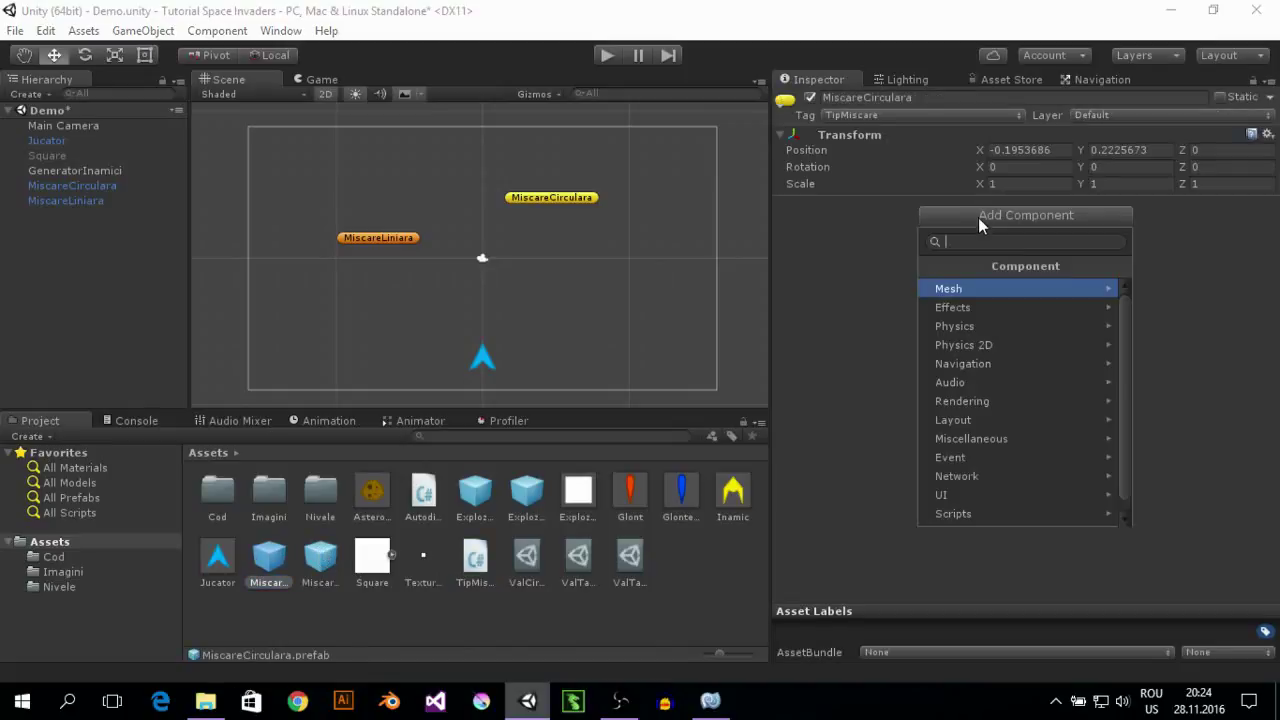
scroll(989, 507, "down", 1)
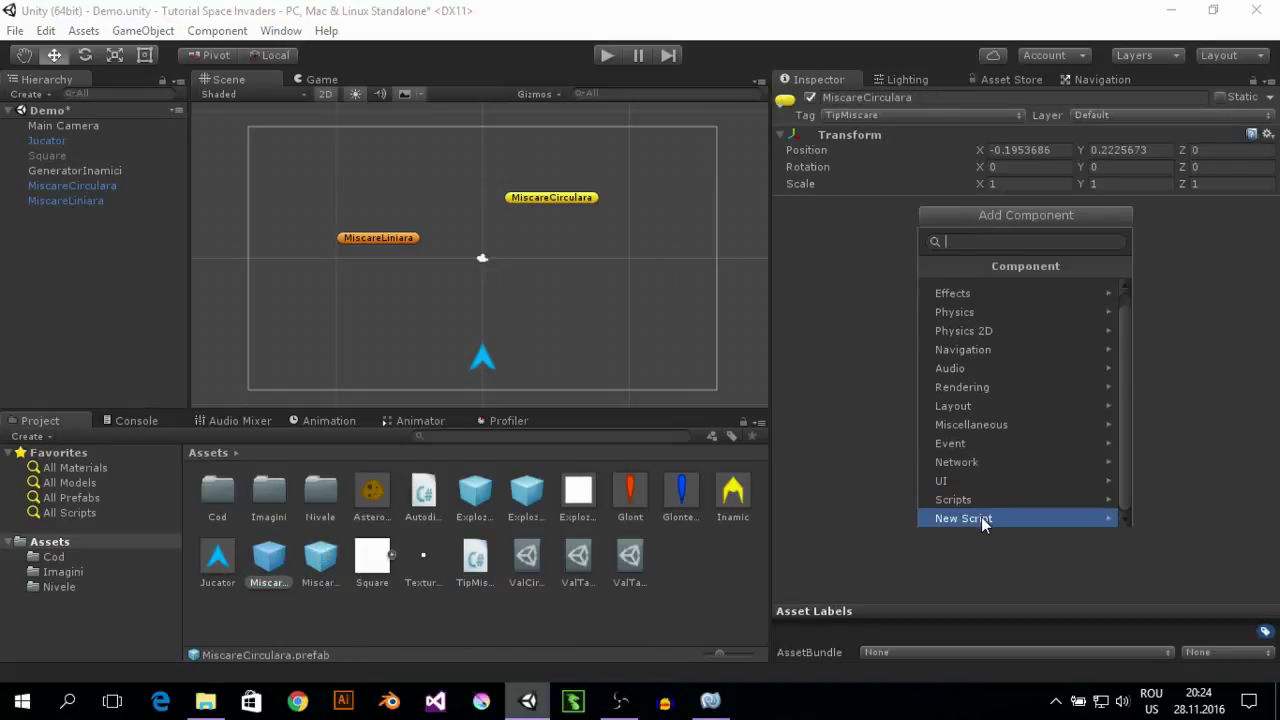
left_click(981, 518)
type("M")
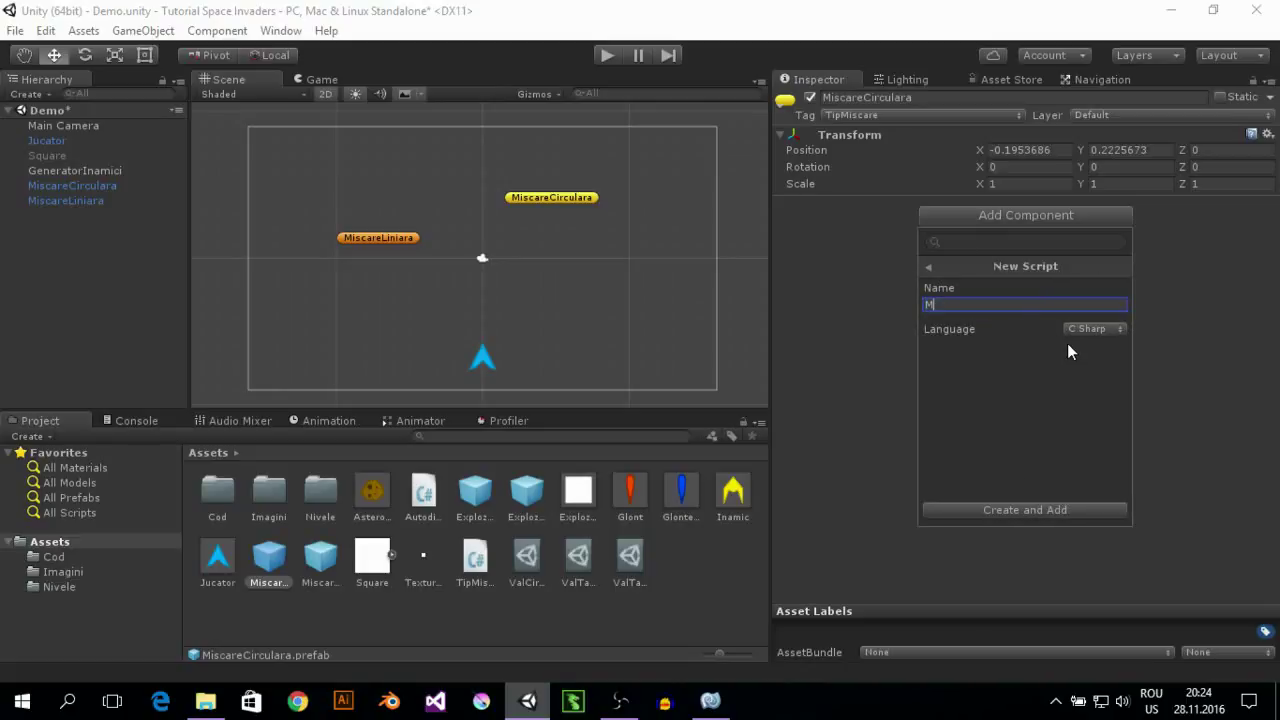
type("isca")
type("reCi")
type("rculara")
key("Return")
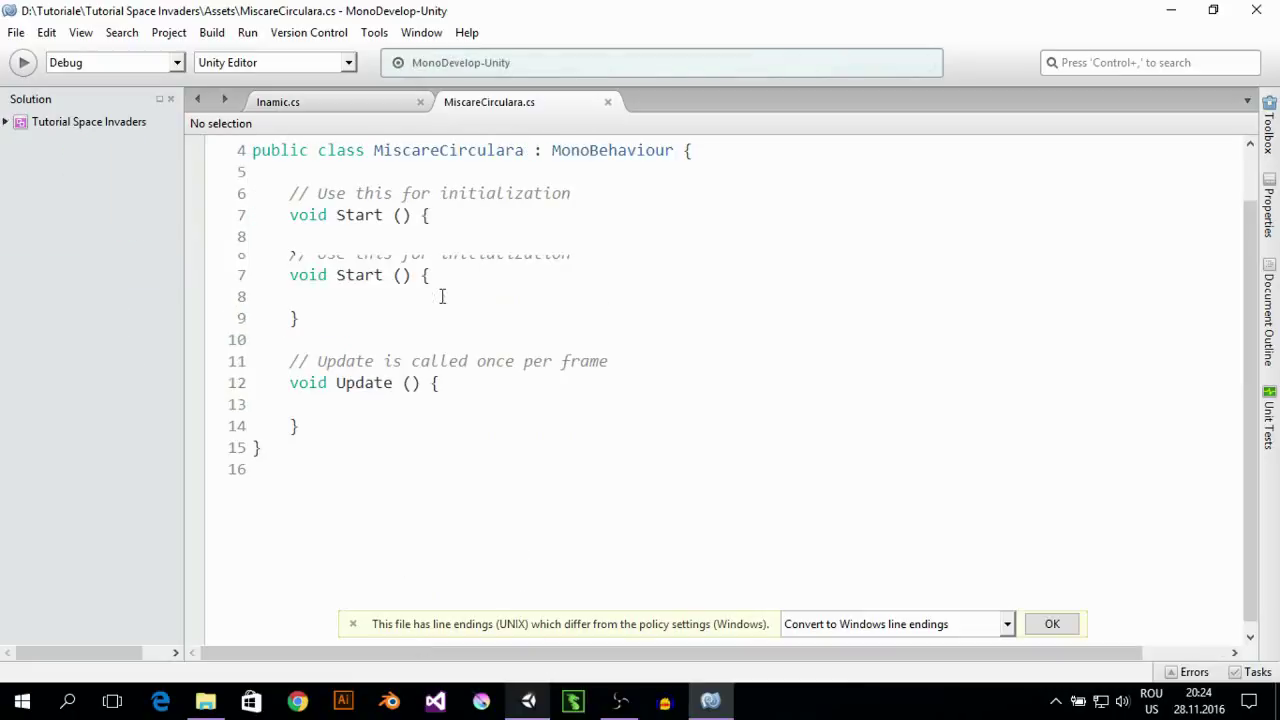
Replace MonoBehaviour with TipMiscare as MiscareCirculara's base class and open a blank line in the body
left_click(347, 232)
left_click_drag(673, 210, 552, 210)
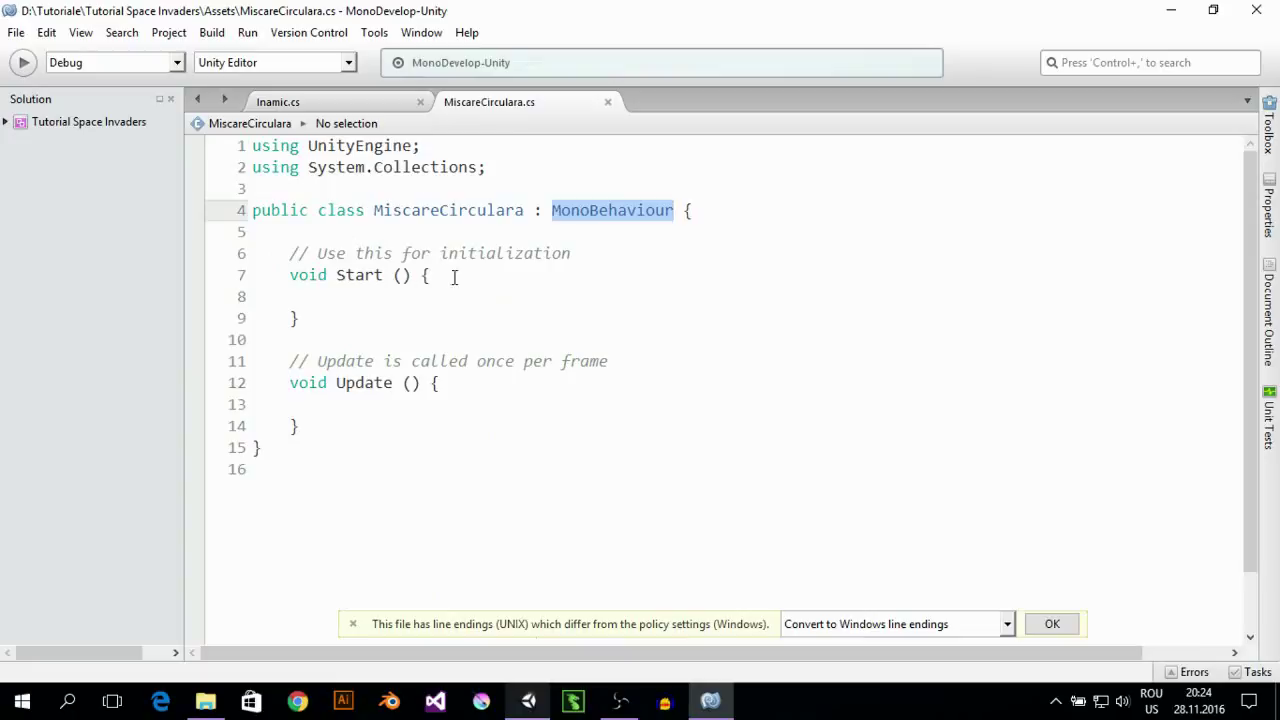
type("T")
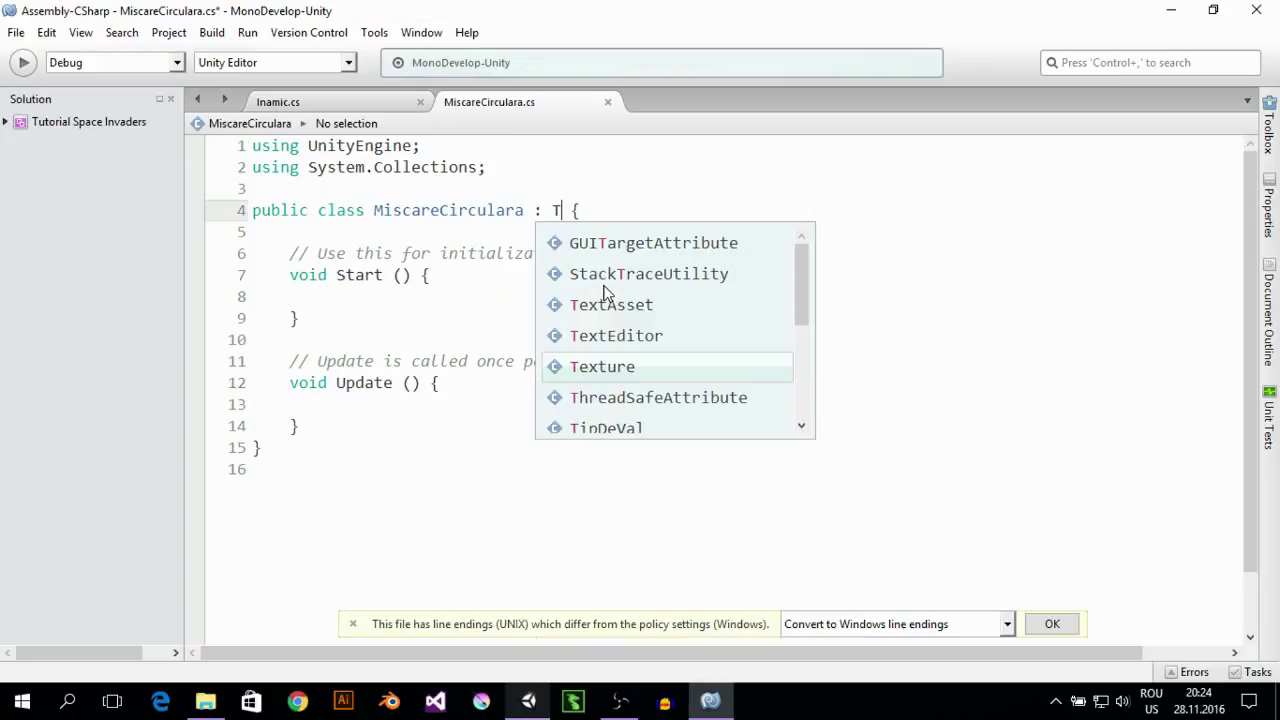
type("i")
left_click(604, 286)
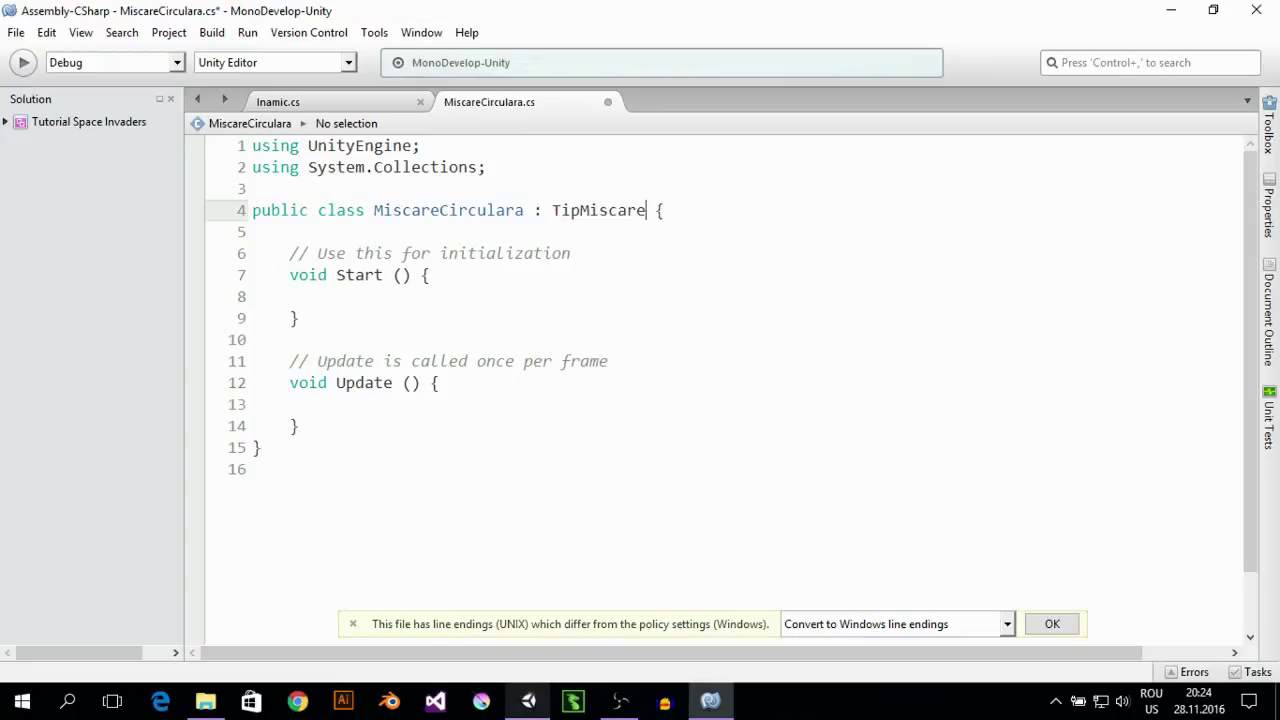
left_click(312, 236)
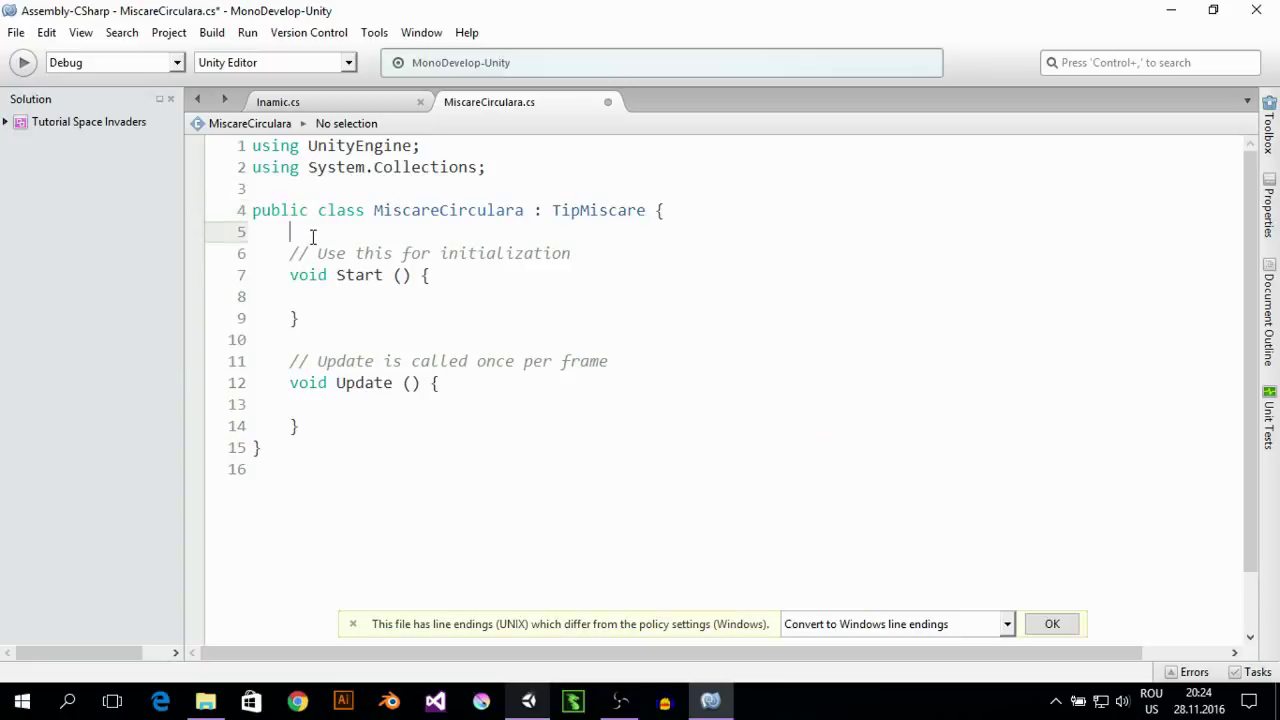
key("Return")
key("Return")
key("Up")
Declare public float fields raza = 5f and viteza
type("p")
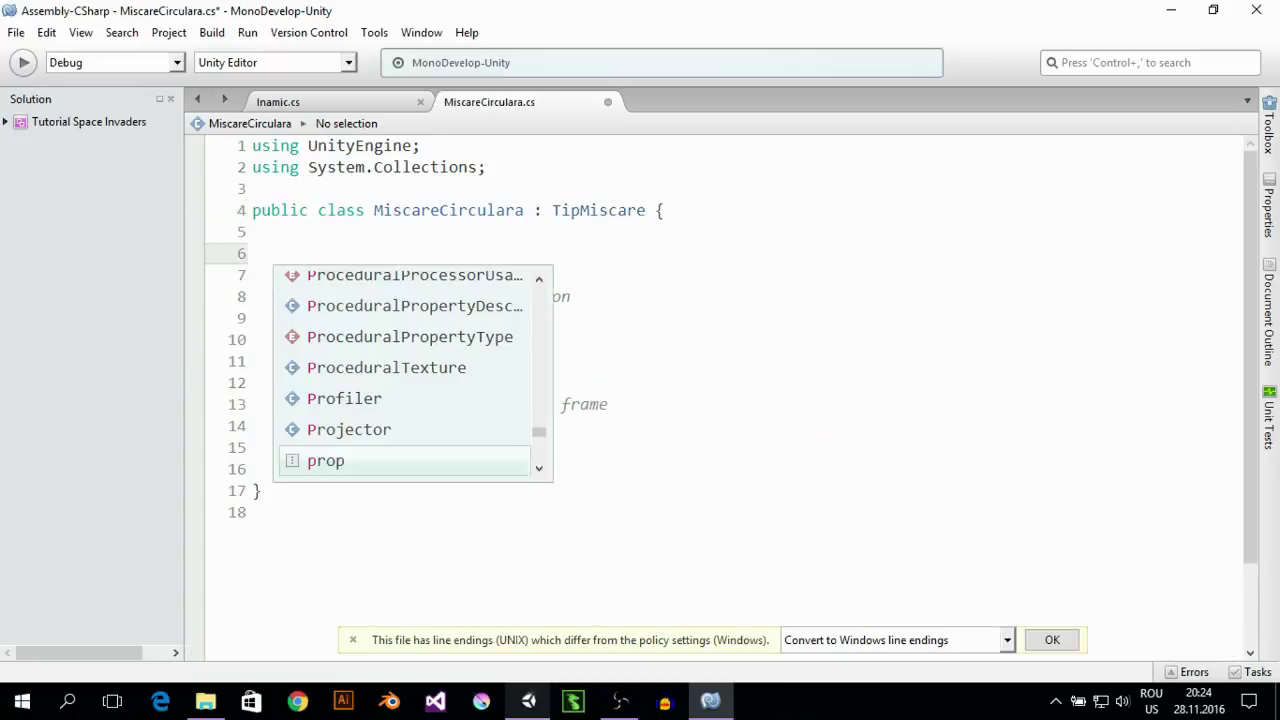
type("h")
key("BackSpace")
type("ubl")
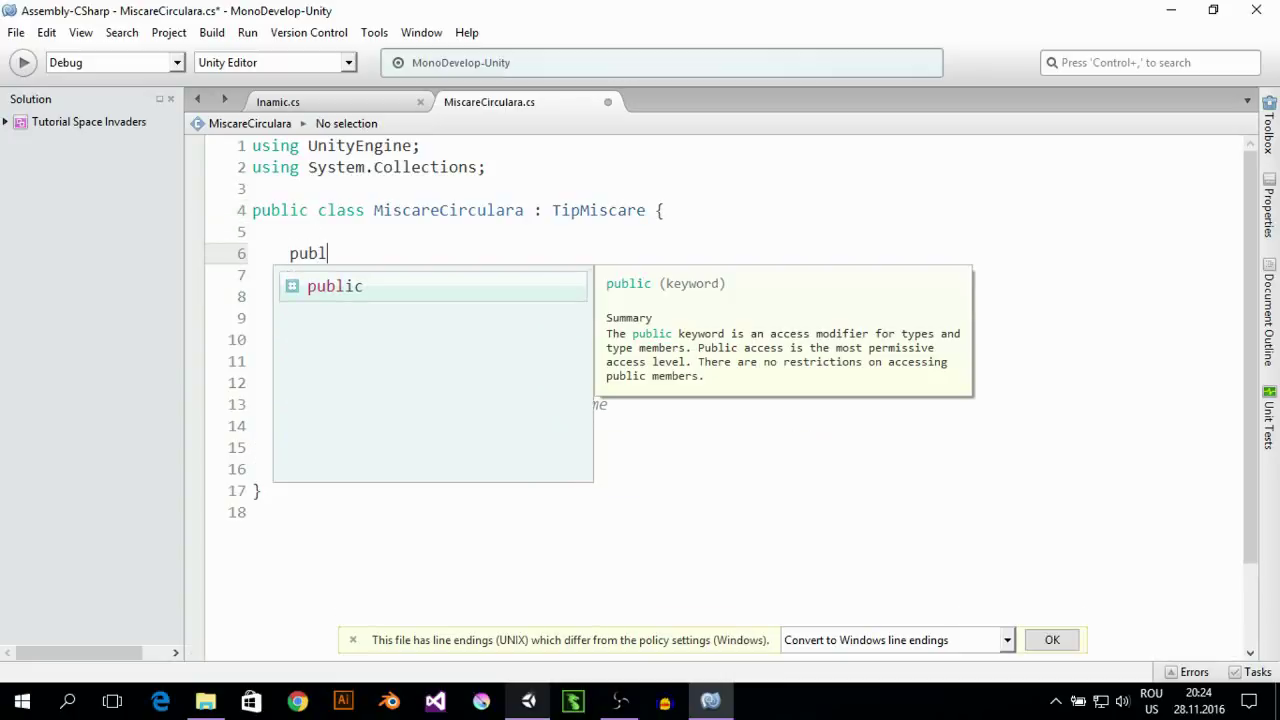
type("ic ")
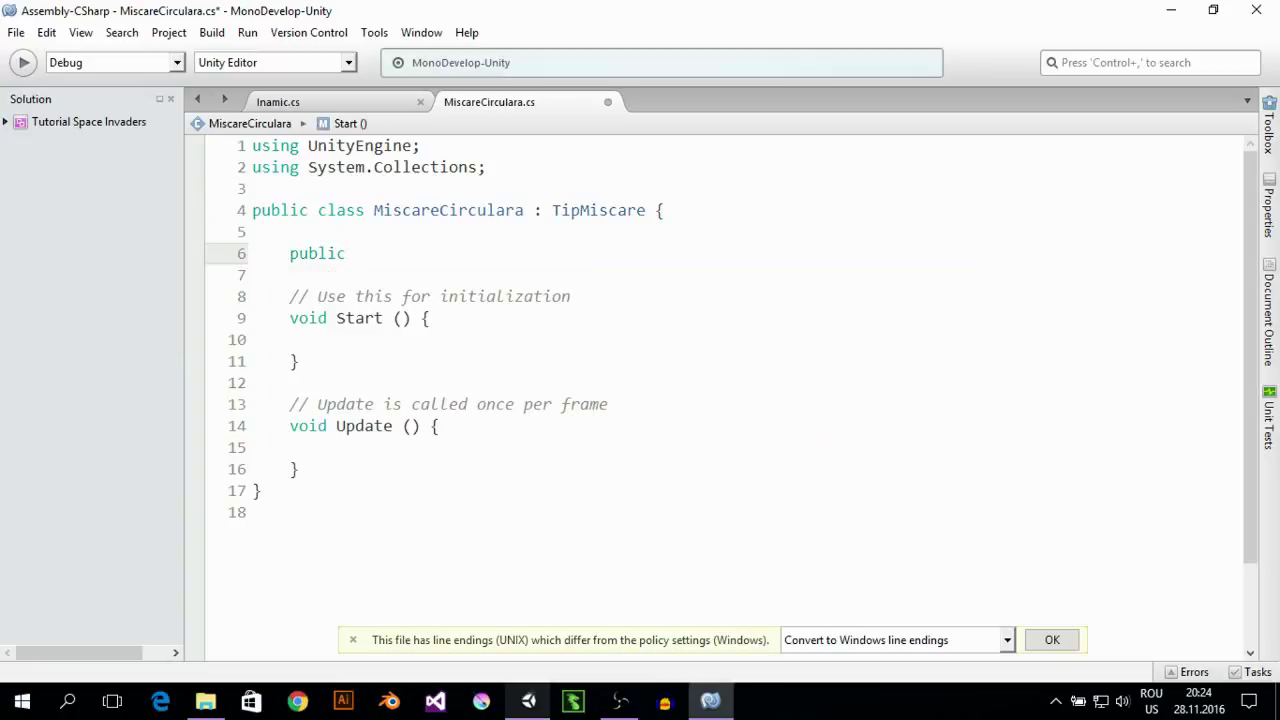
type("fl")
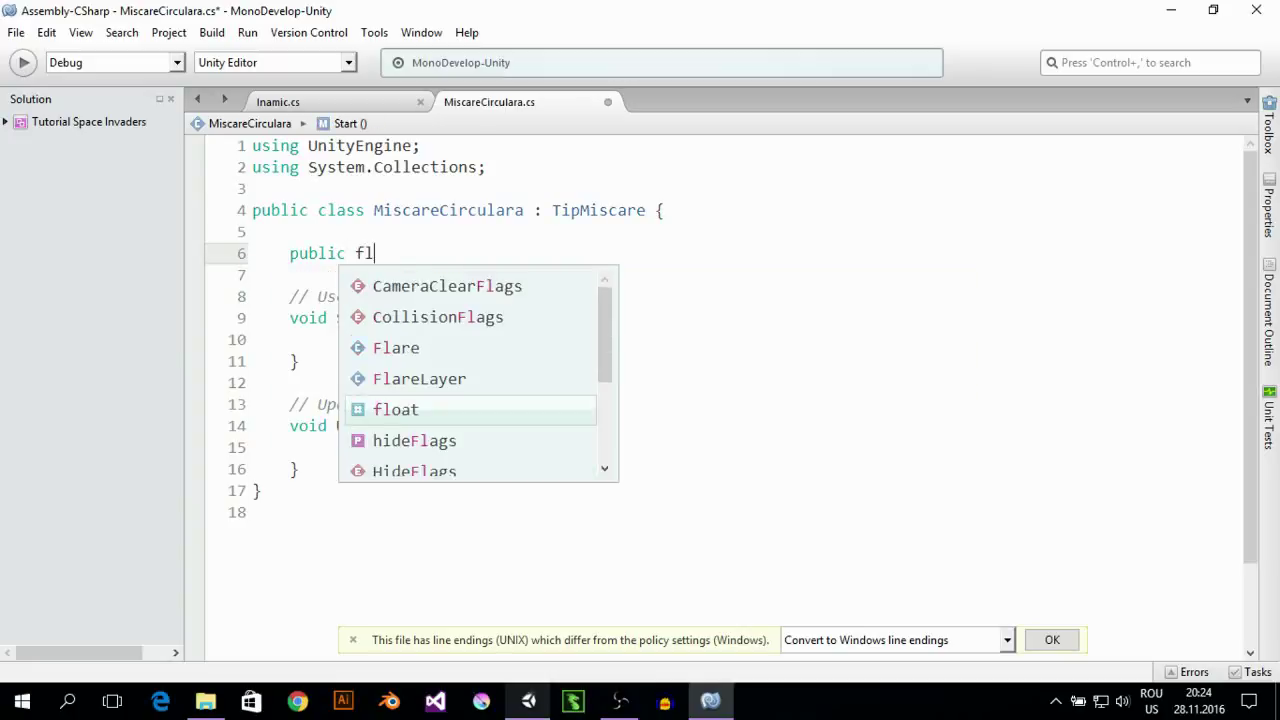
key("Return")
type("raz")
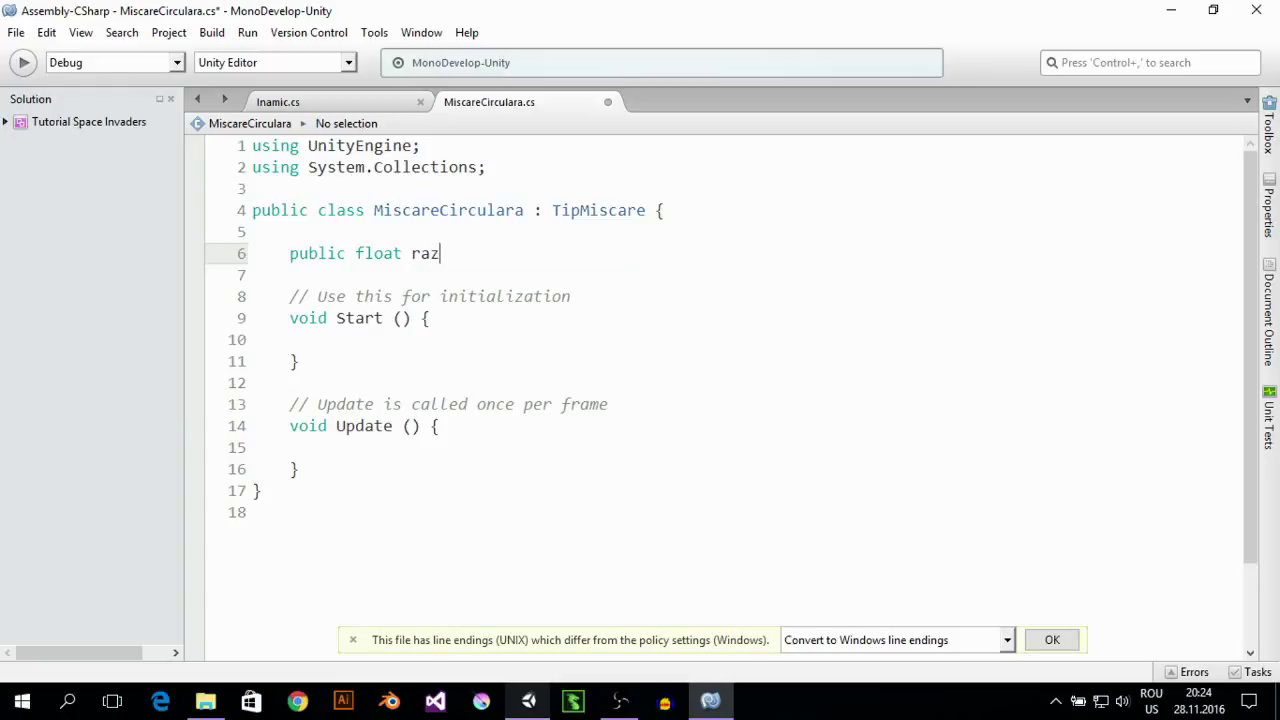
type("a = 5")
type("f;")
key("Return")
type(";")
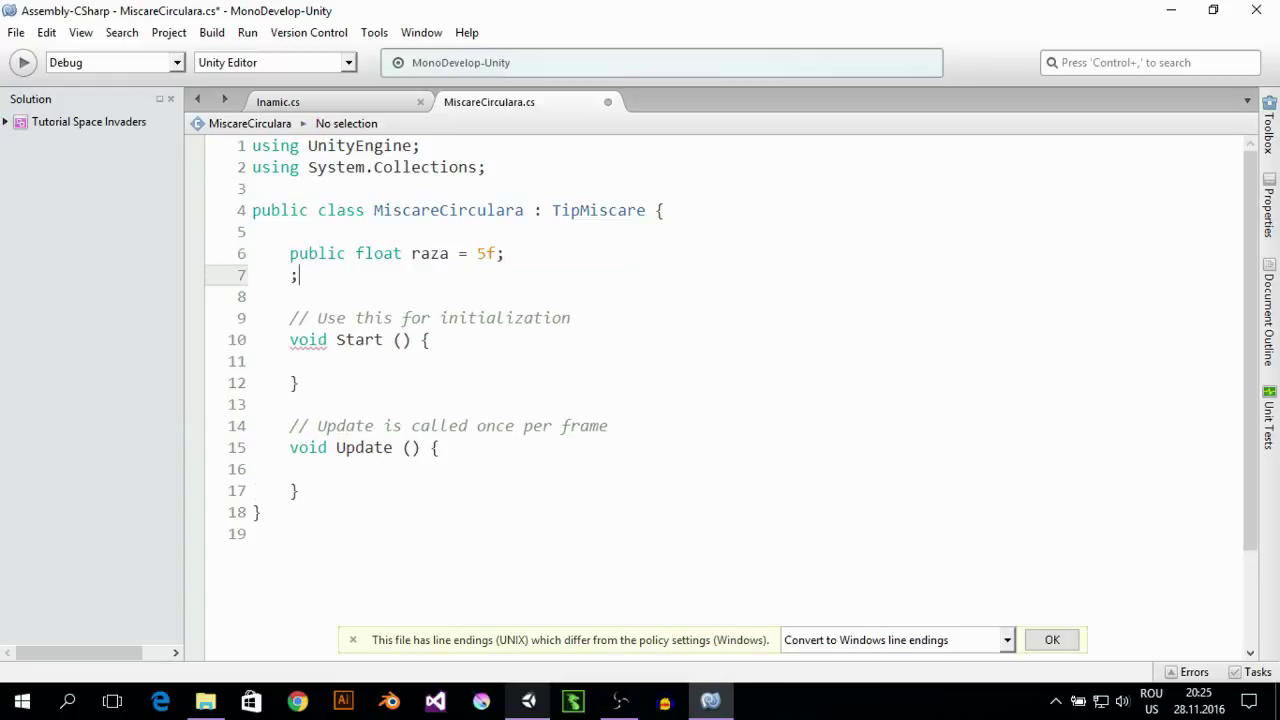
type("pu")
key("BackSpace")
key("BackSpace")
key("BackSpace")
type("p")
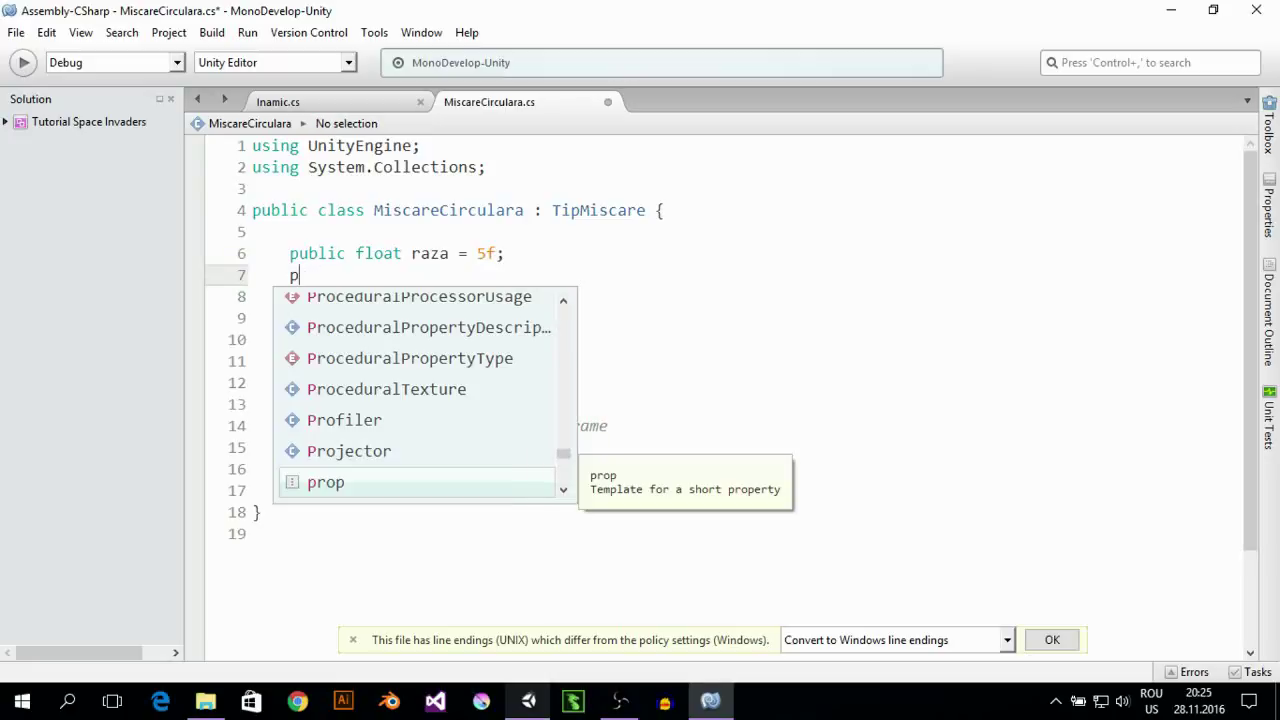
type("ublic f")
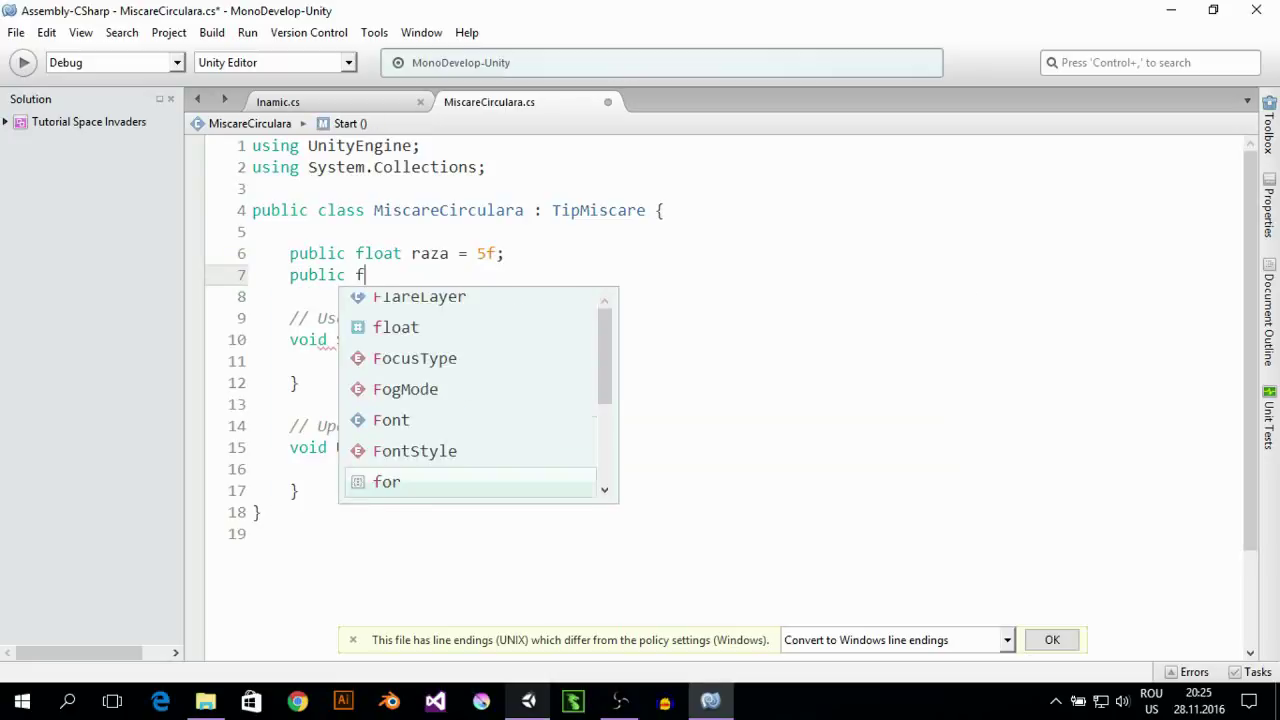
type("loat v")
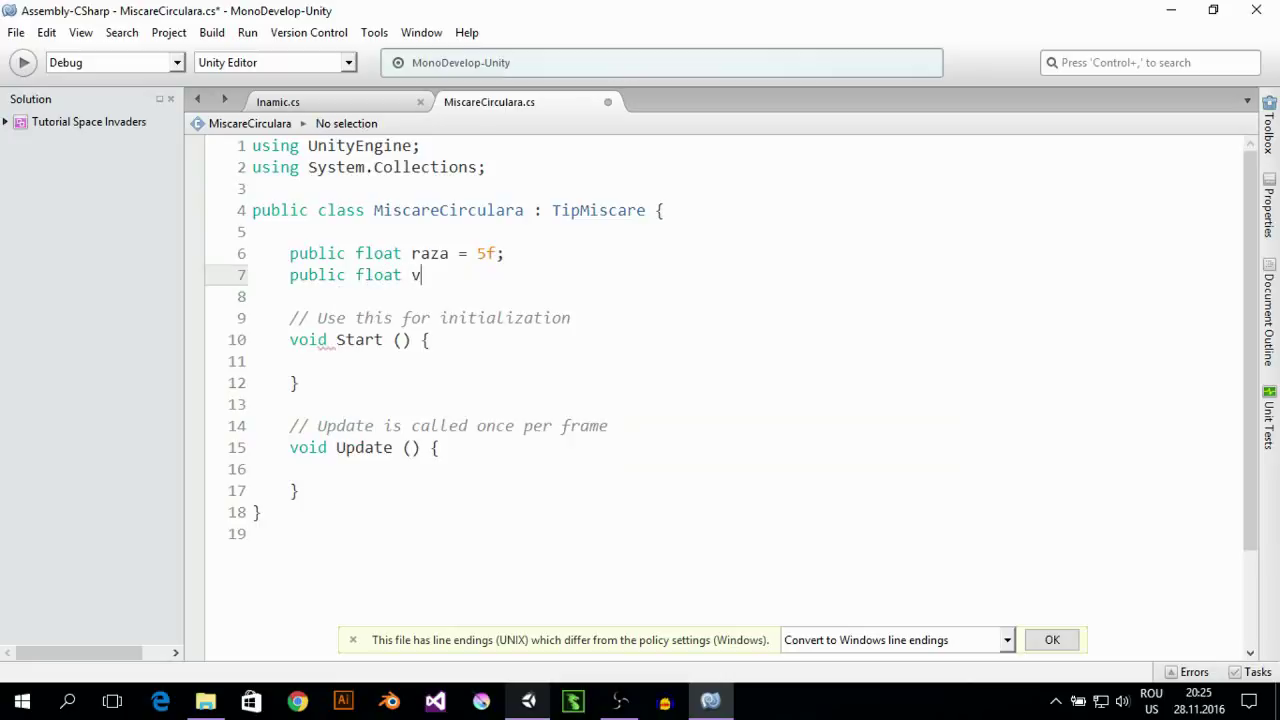
type("i")
type("ta")
type("za")
type(";")
key("Return")
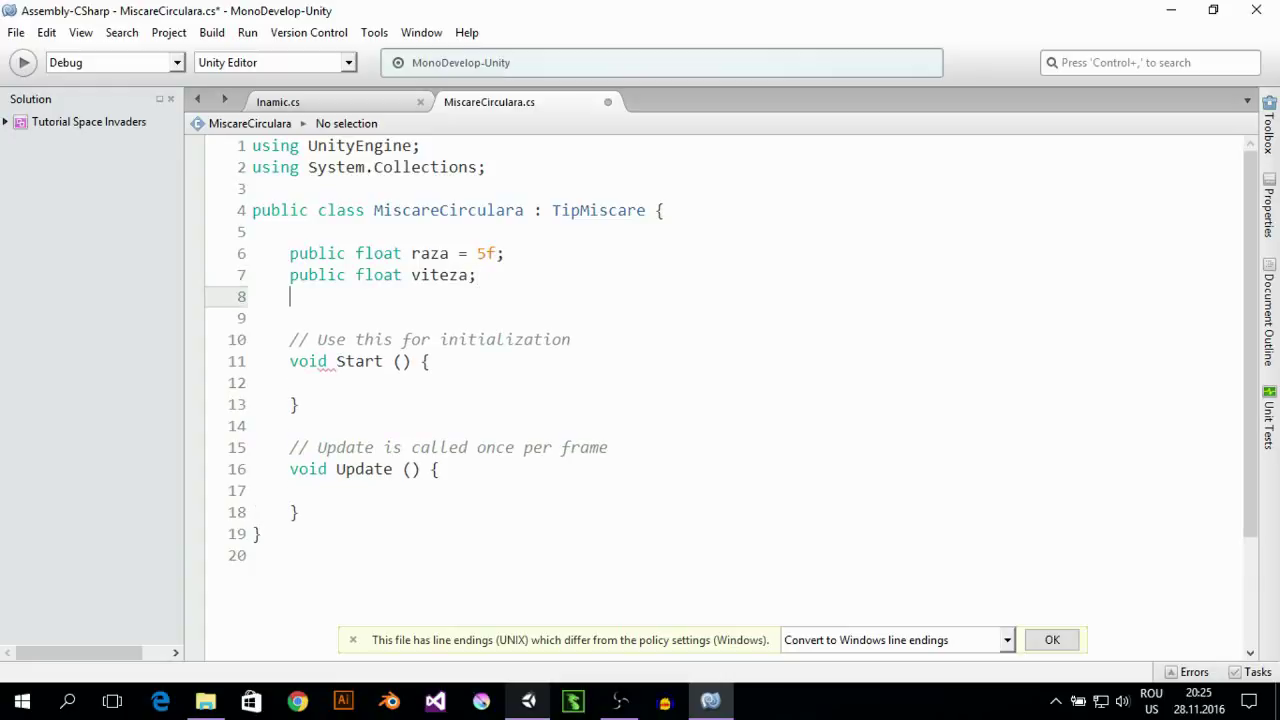
Add public float fields pasUnghi = 20f and unghiInitial = 0
type("pu")
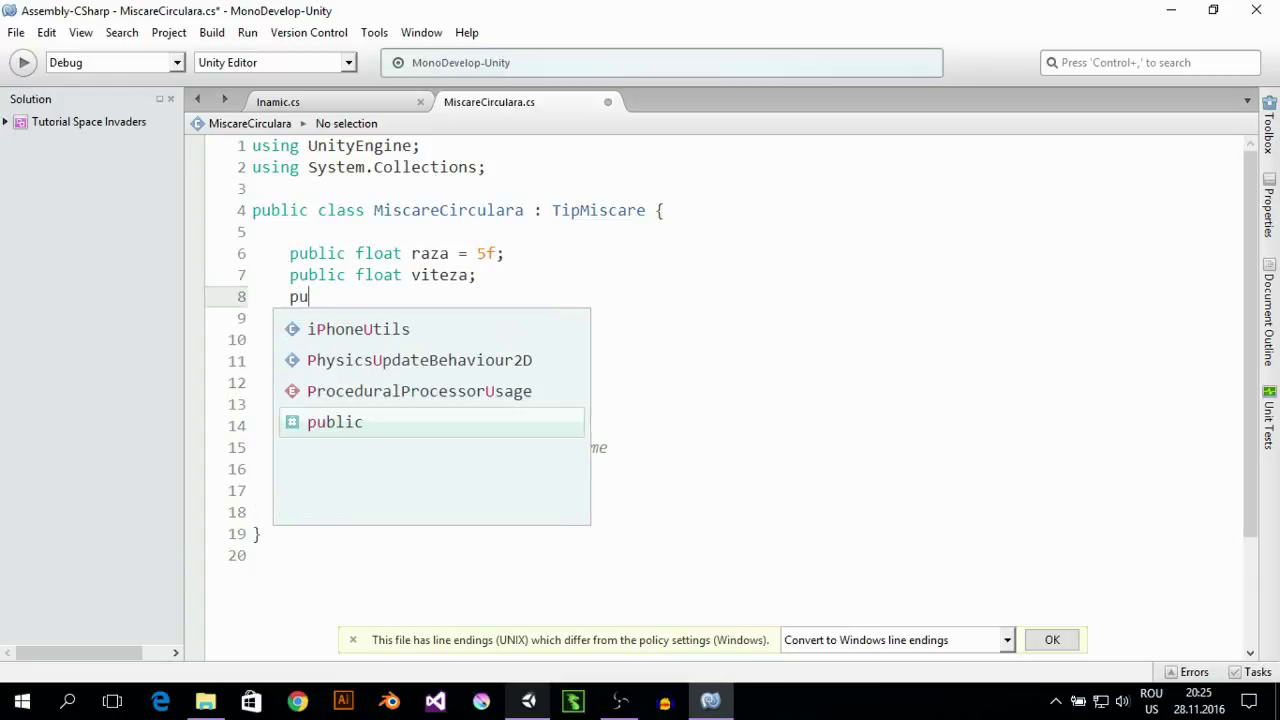
type("blic f")
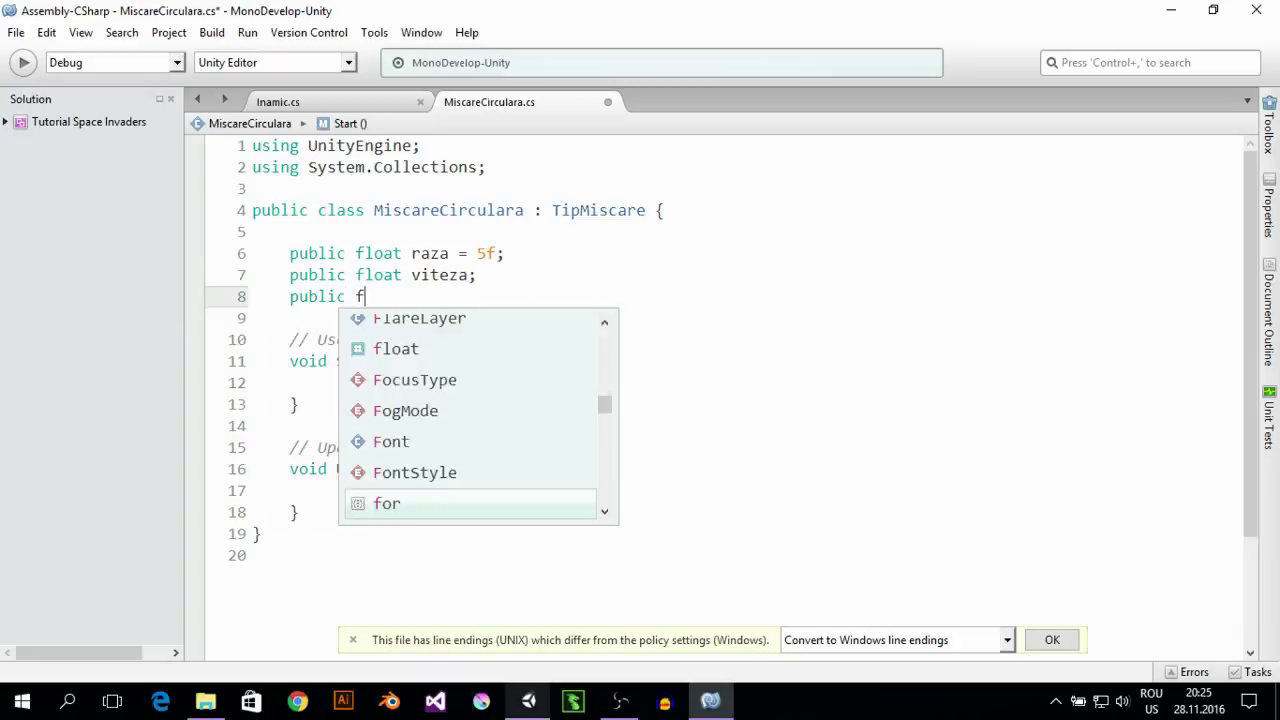
type("loat pa")
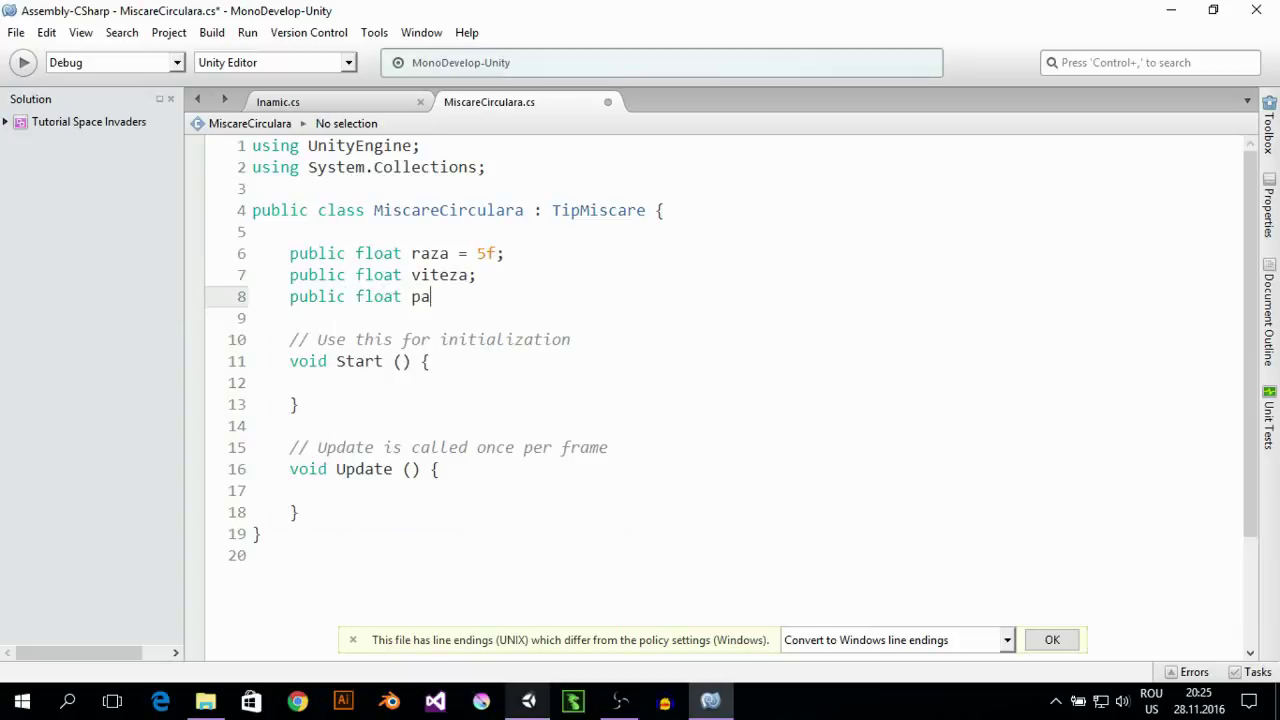
type("sU")
type("nghi ")
type("= 20f;")
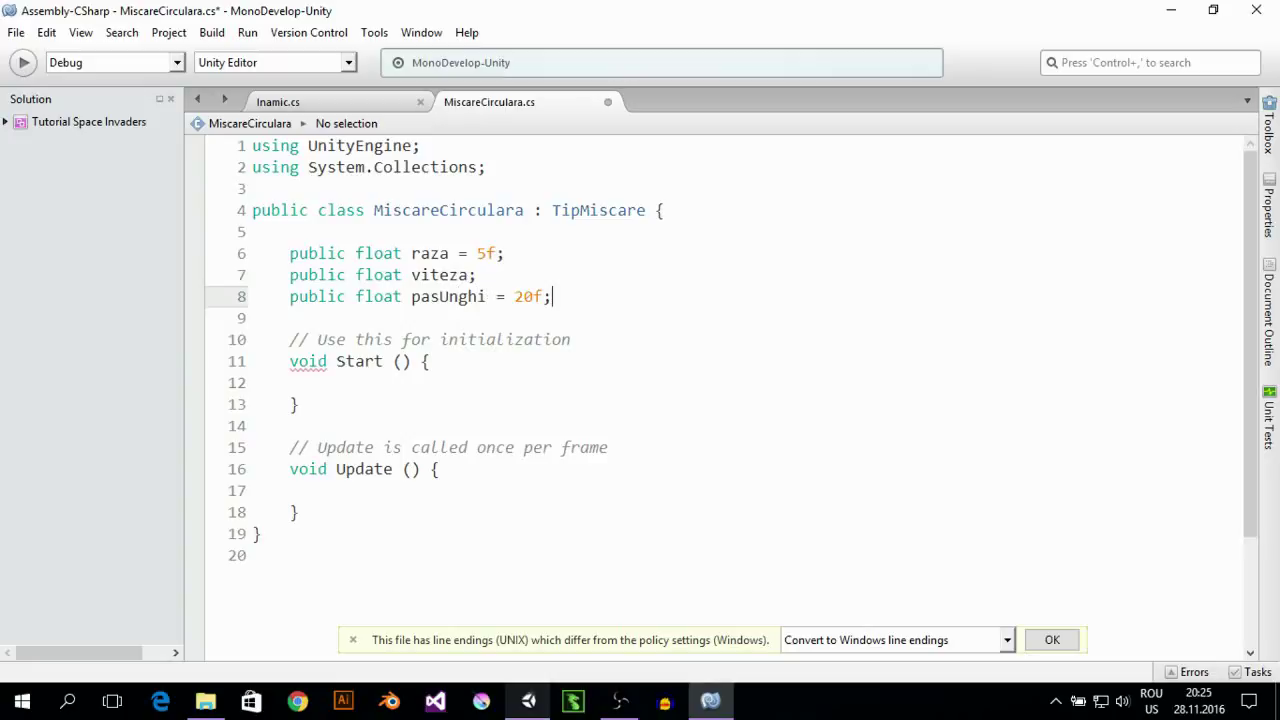
key("Return")
type("pub")
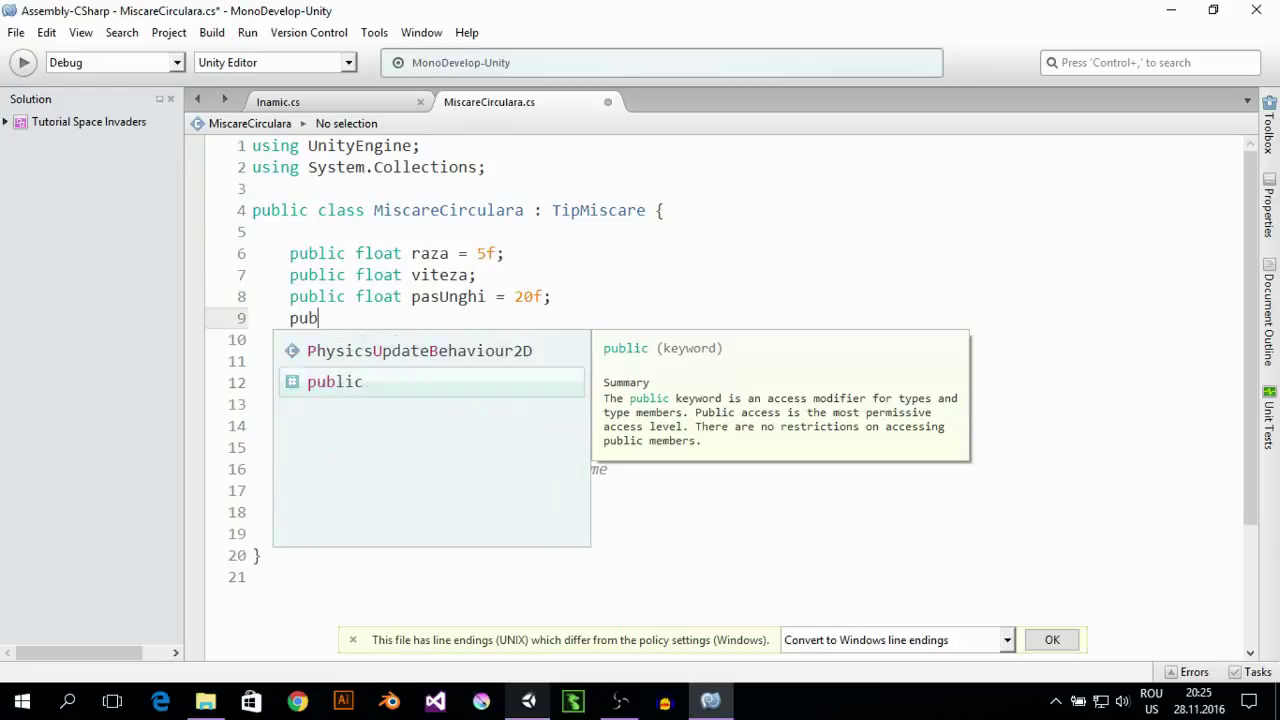
type("lic flo")
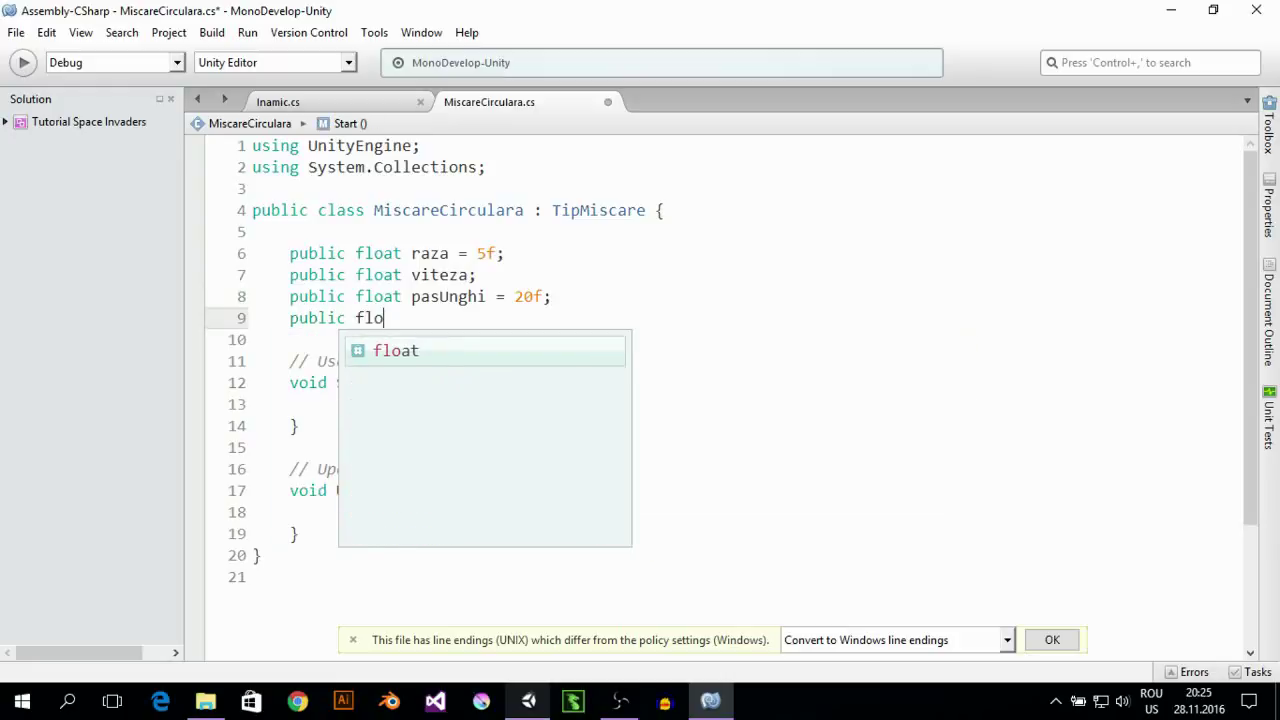
type("at ")
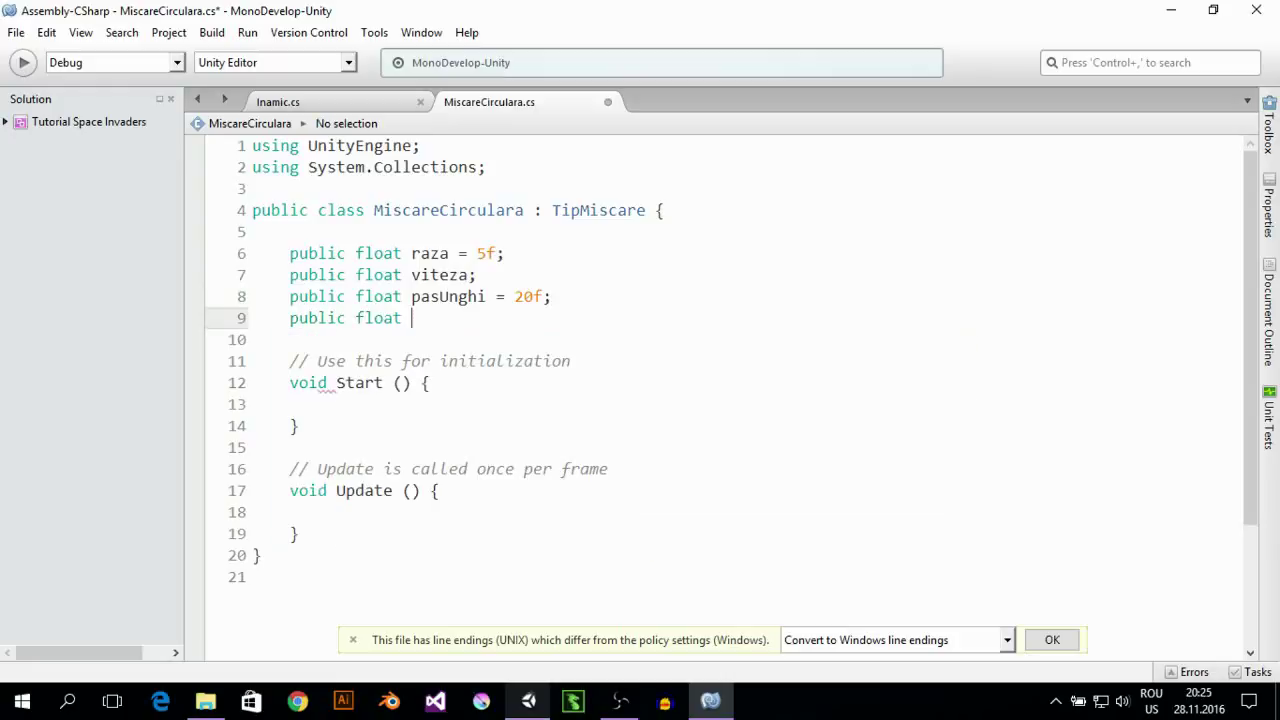
type("ungh")
type("iInitial")
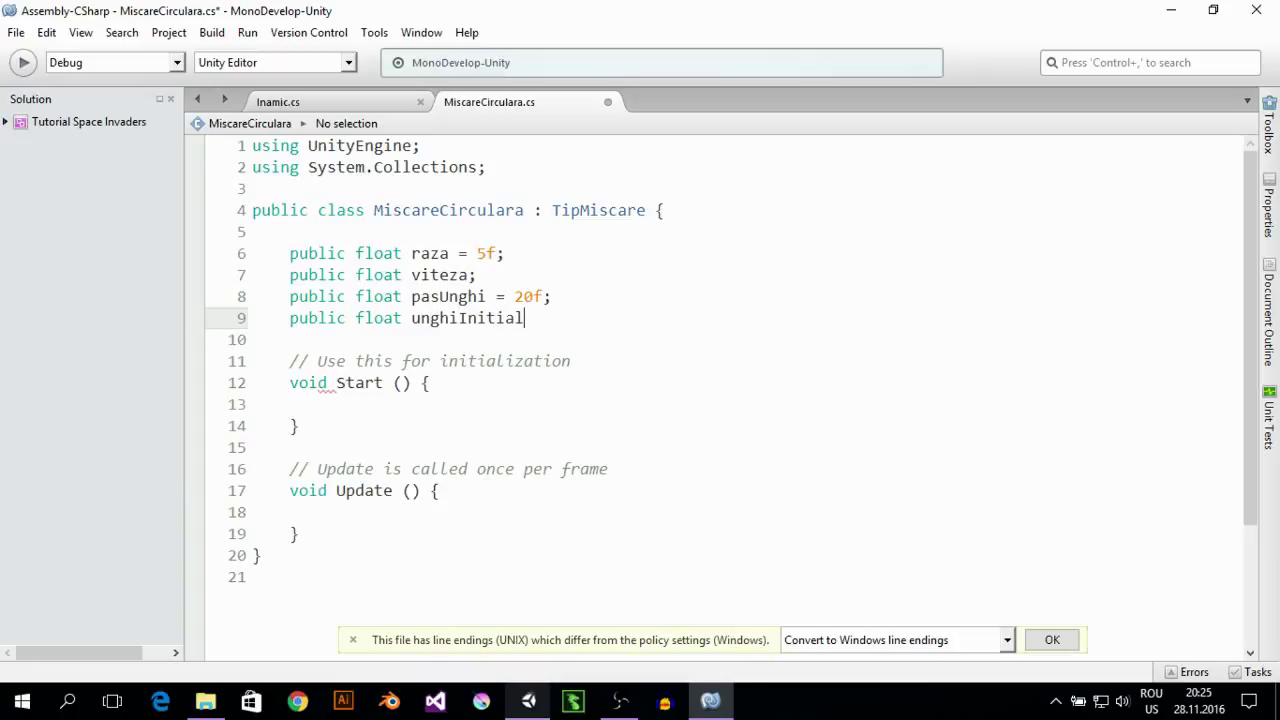
type(" = 0;")
key("Return")
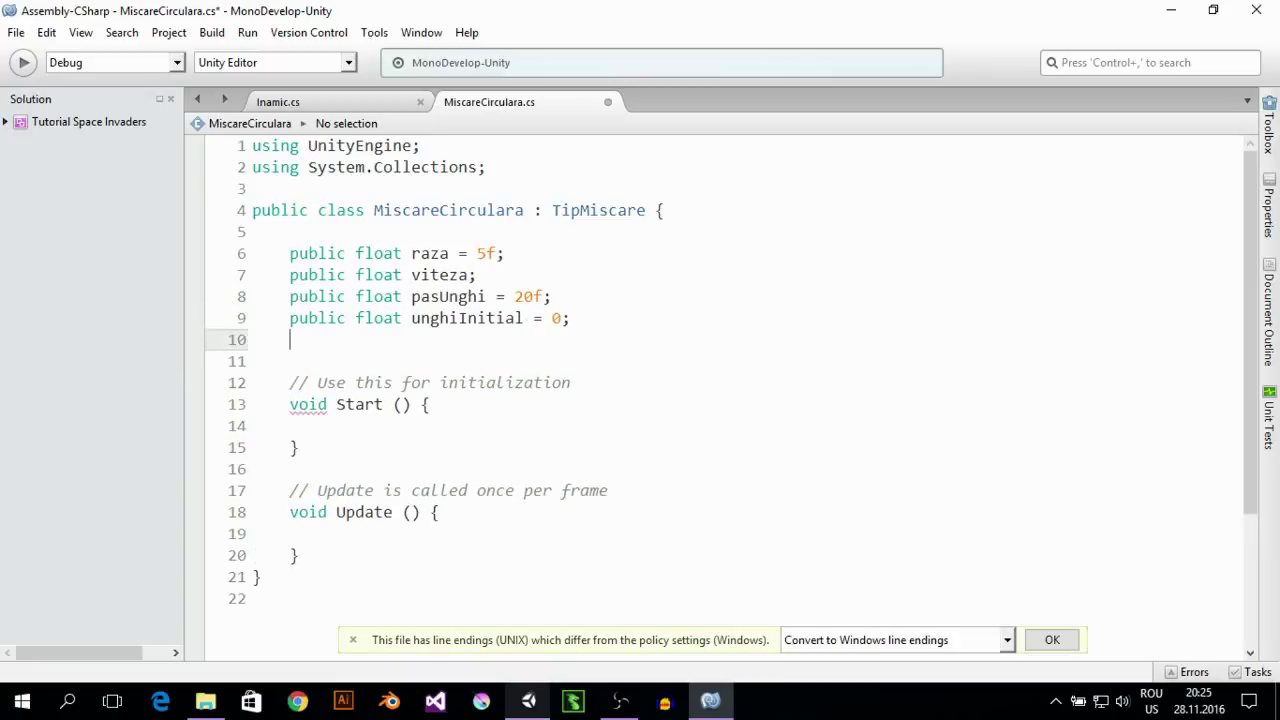
key("Return")
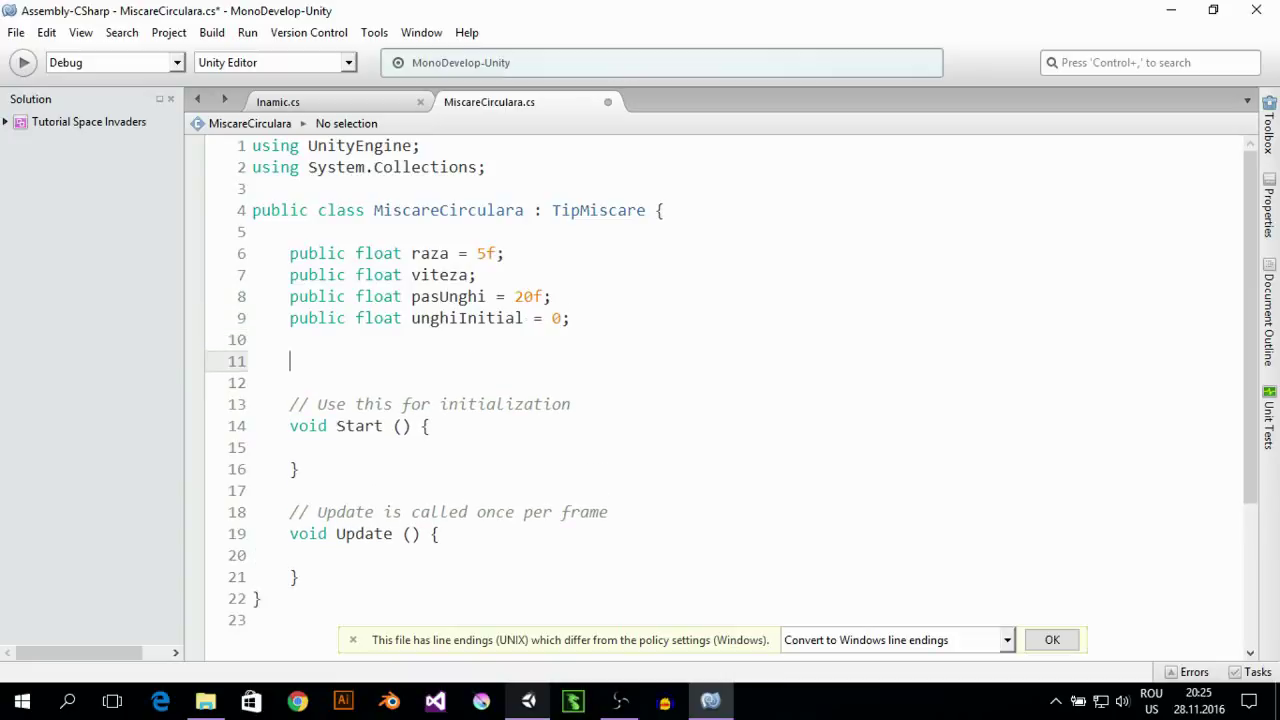
Declare a Vector3 field named centru and move into the Start() body
type("vect")
key("Down")
key("Return")
type("Vector3 cen")
type("tru")
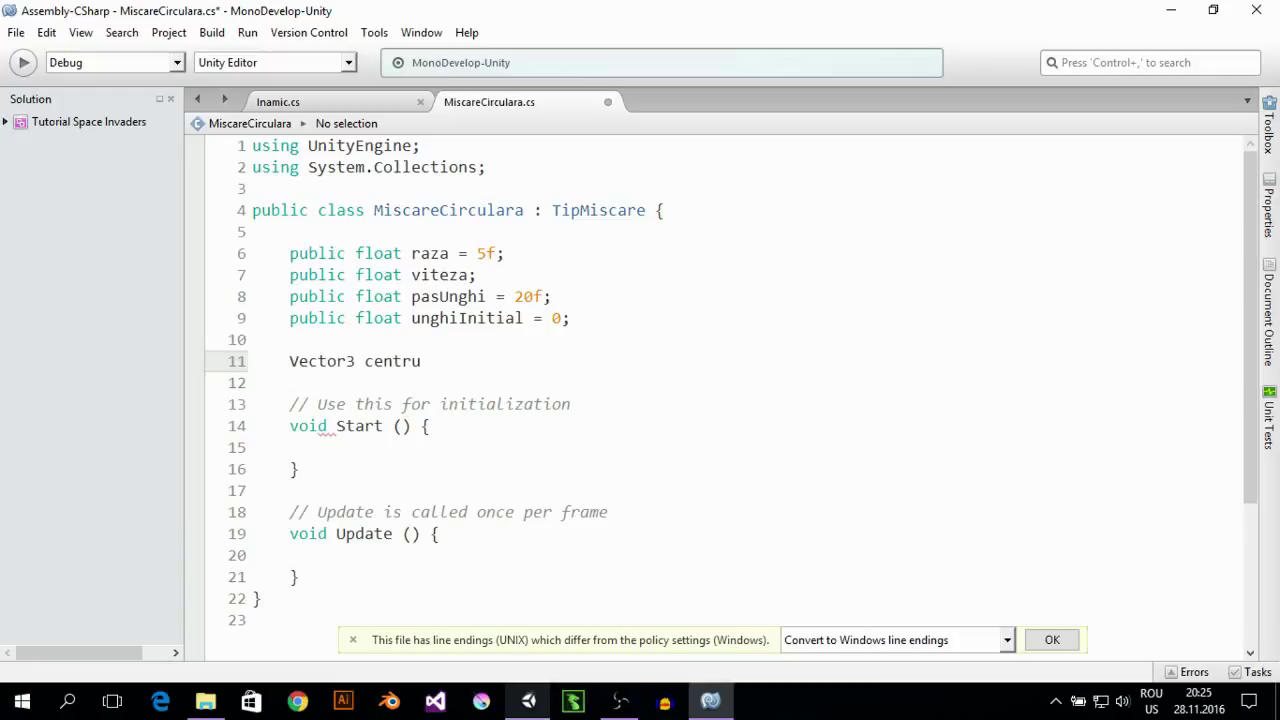
type(";")
key("Up")
key("Down")
key("Down")
key("Down")
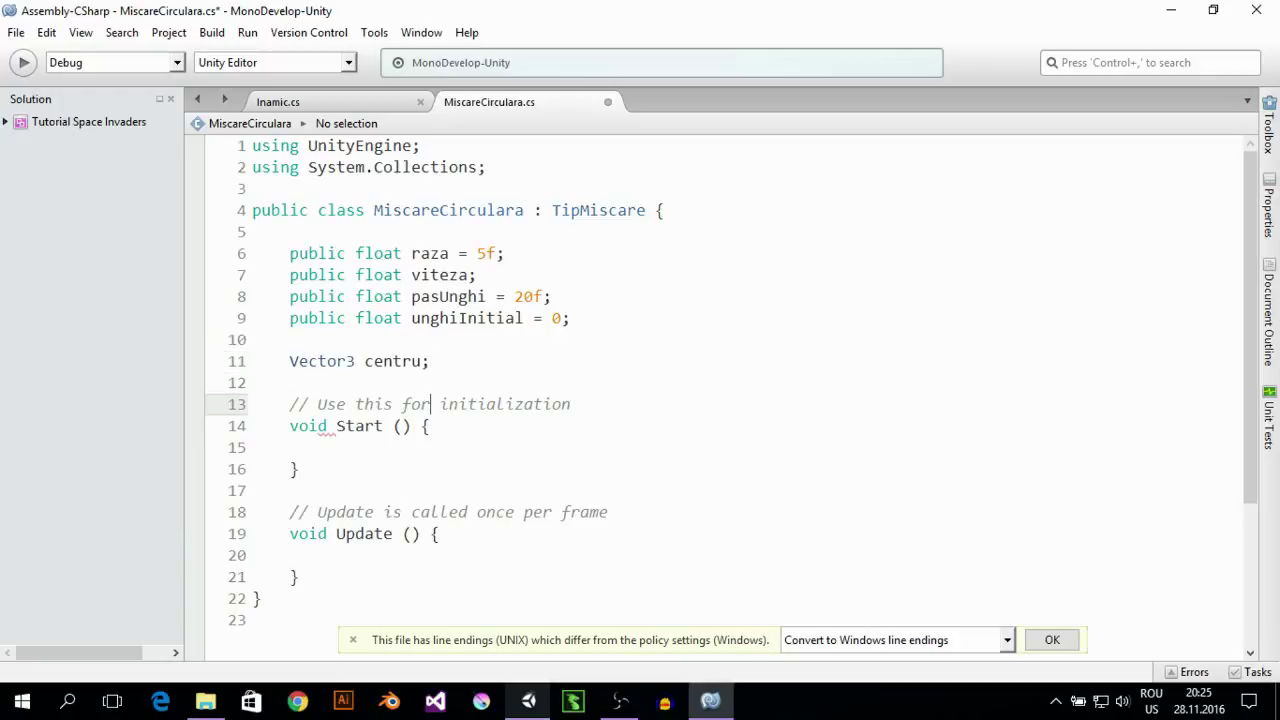
key("Down")
key("Down")
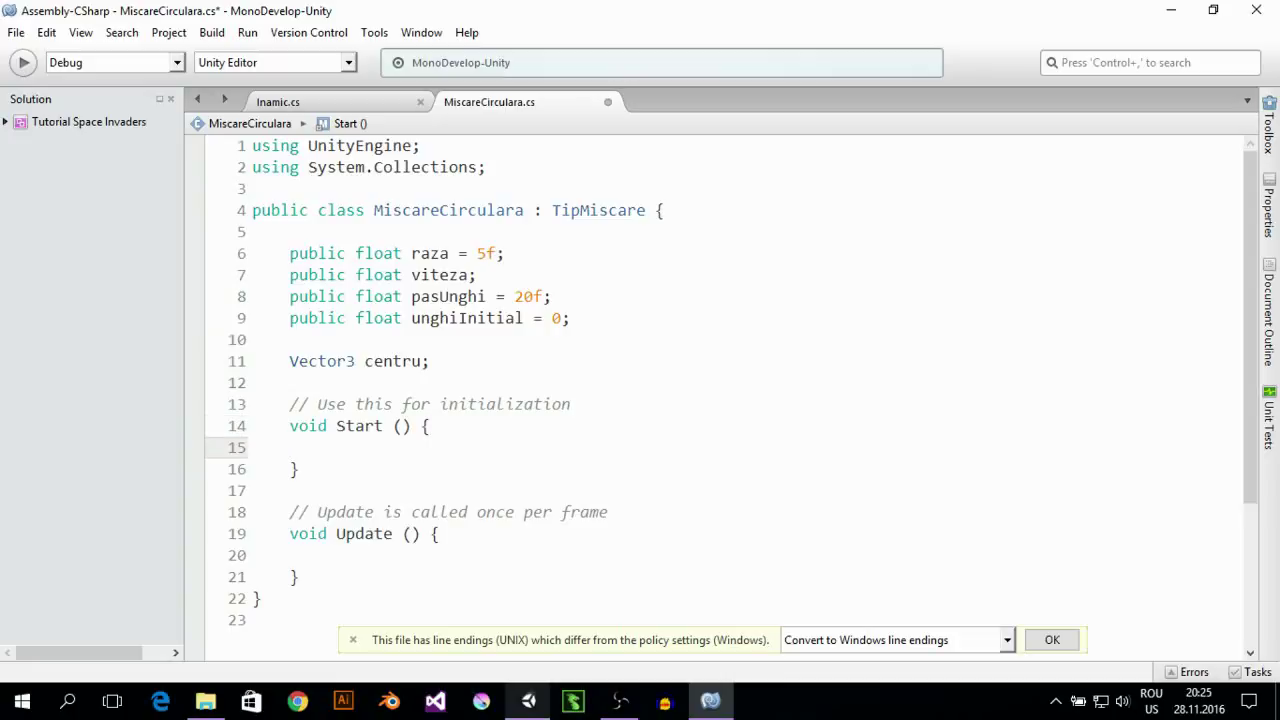
In Start(), write centru = transform.position;
type("centr")
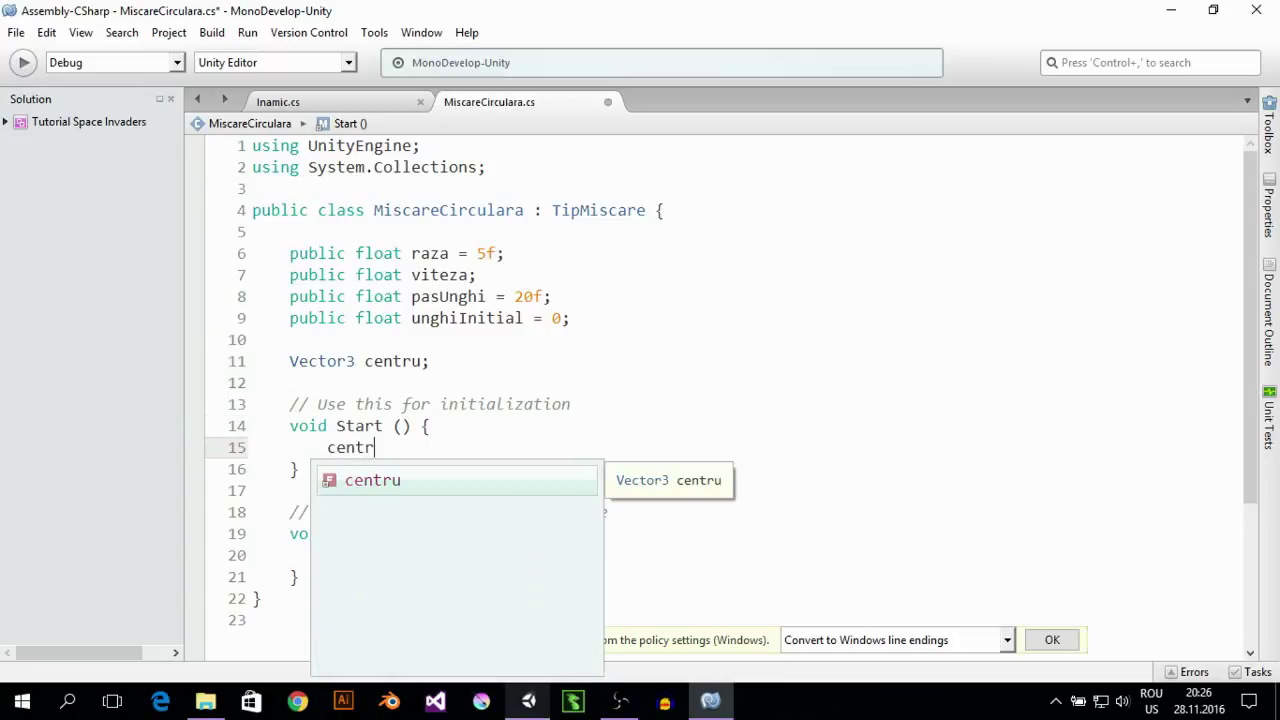
type("u")
key("Escape")
type("= ")
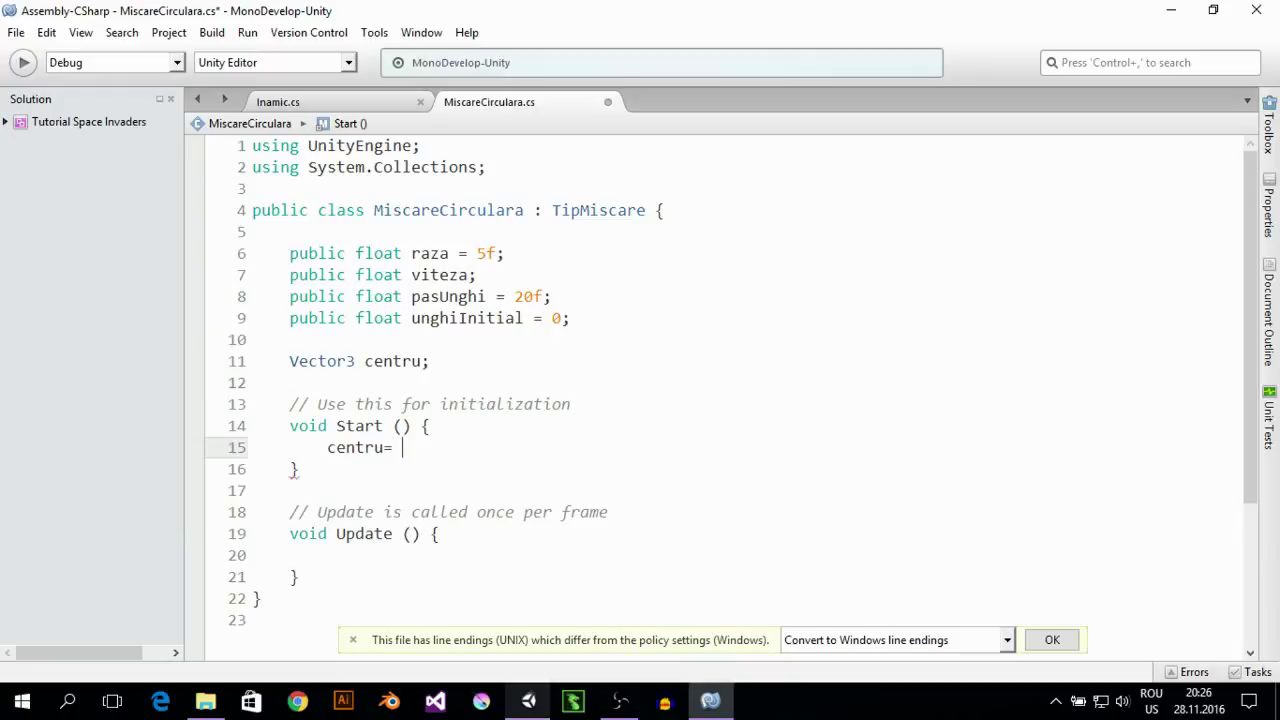
type("tra")
key("Return")
type(".")
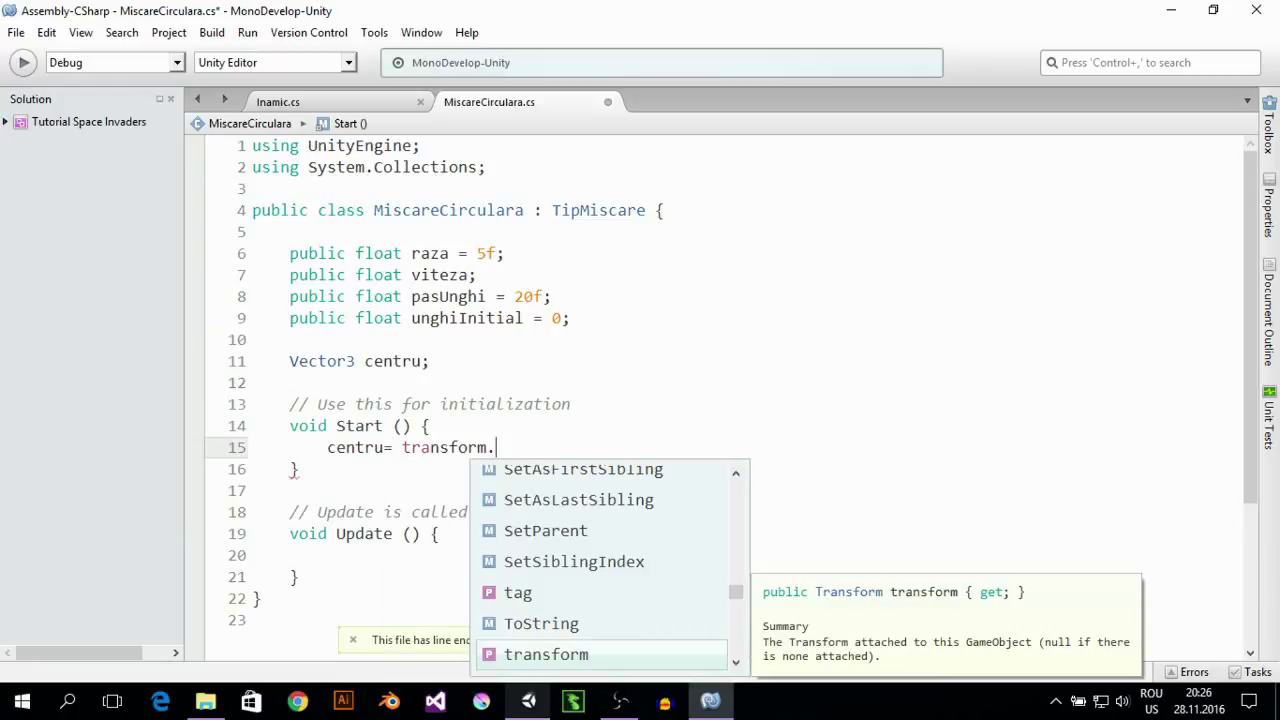
type("po")
key("Return")
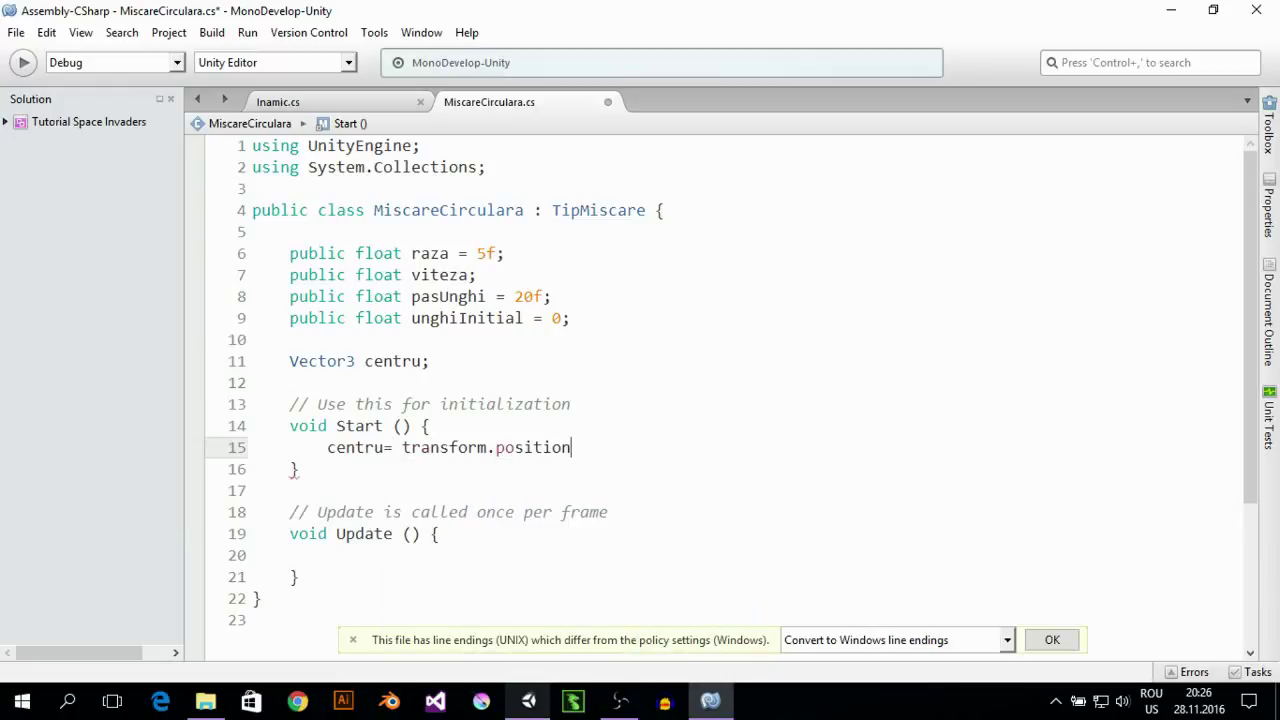
type(";")
Begin an if( statement inside Update()
key("Down")
key("Down")
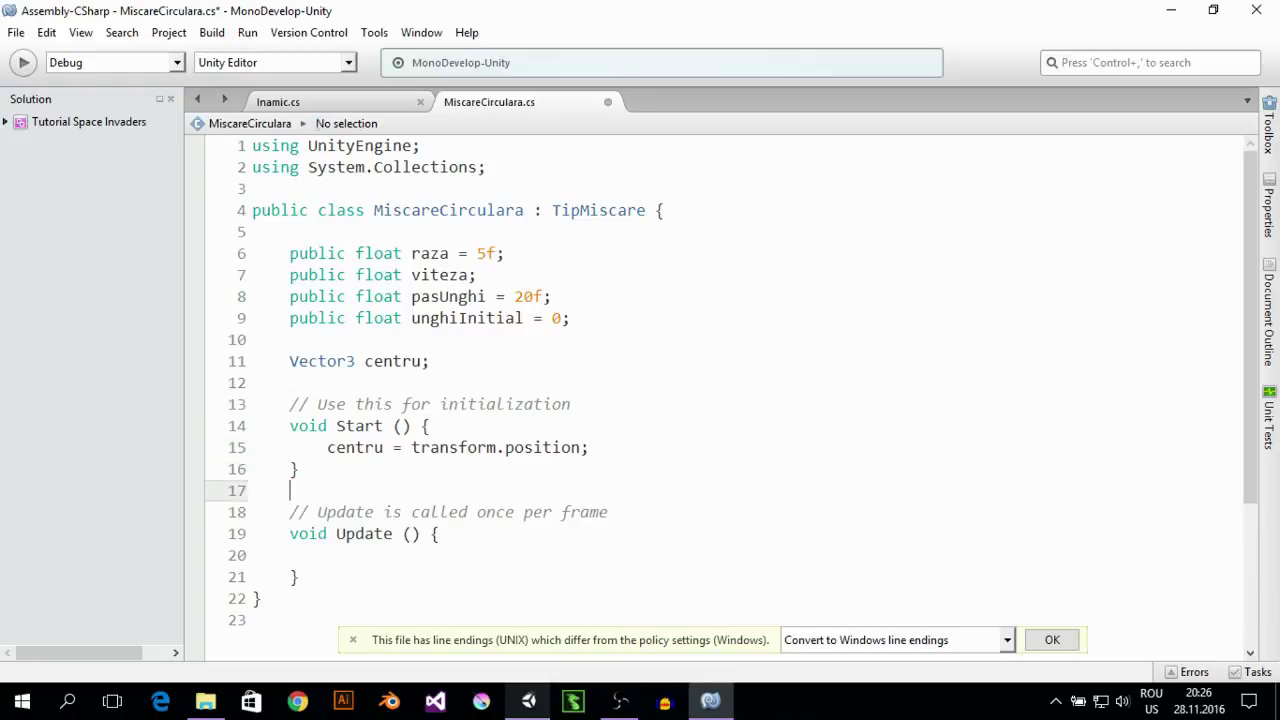
key("Down")
key("Down")
key("Down")
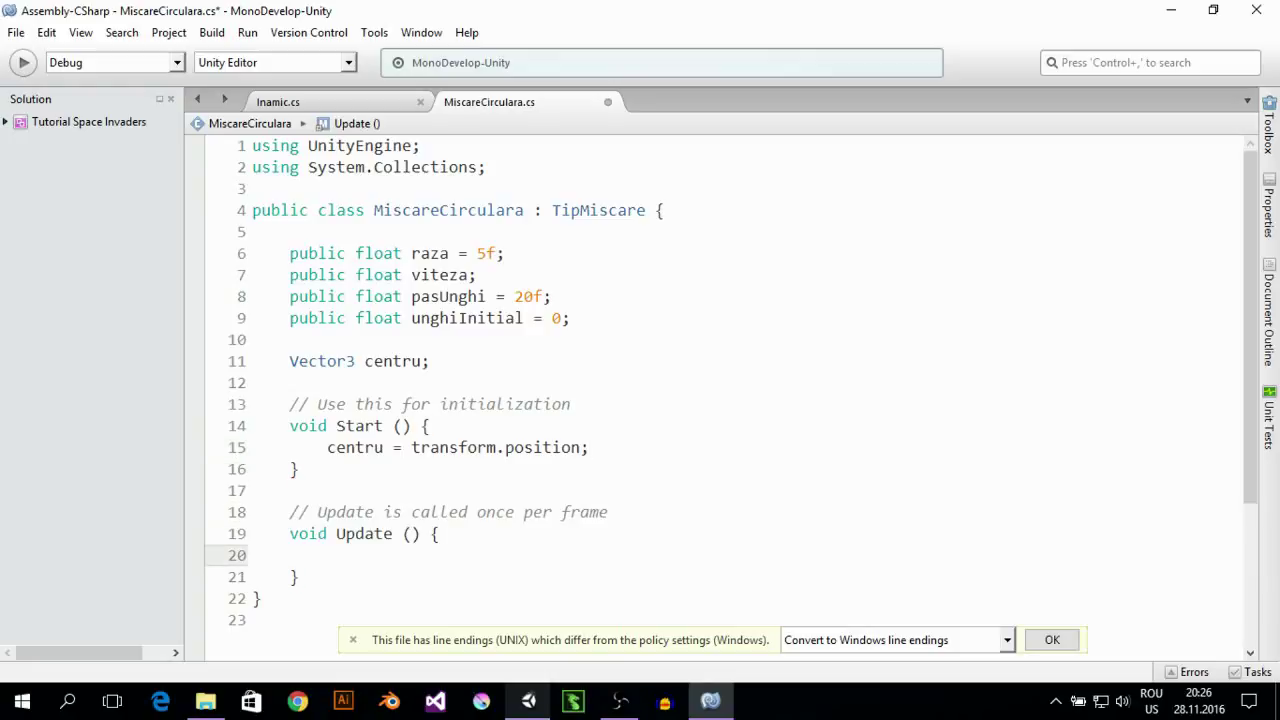
type("if(")
Write the if condition unghiInitial >= 360f || unghiInitial <= -360f
type("ungh")
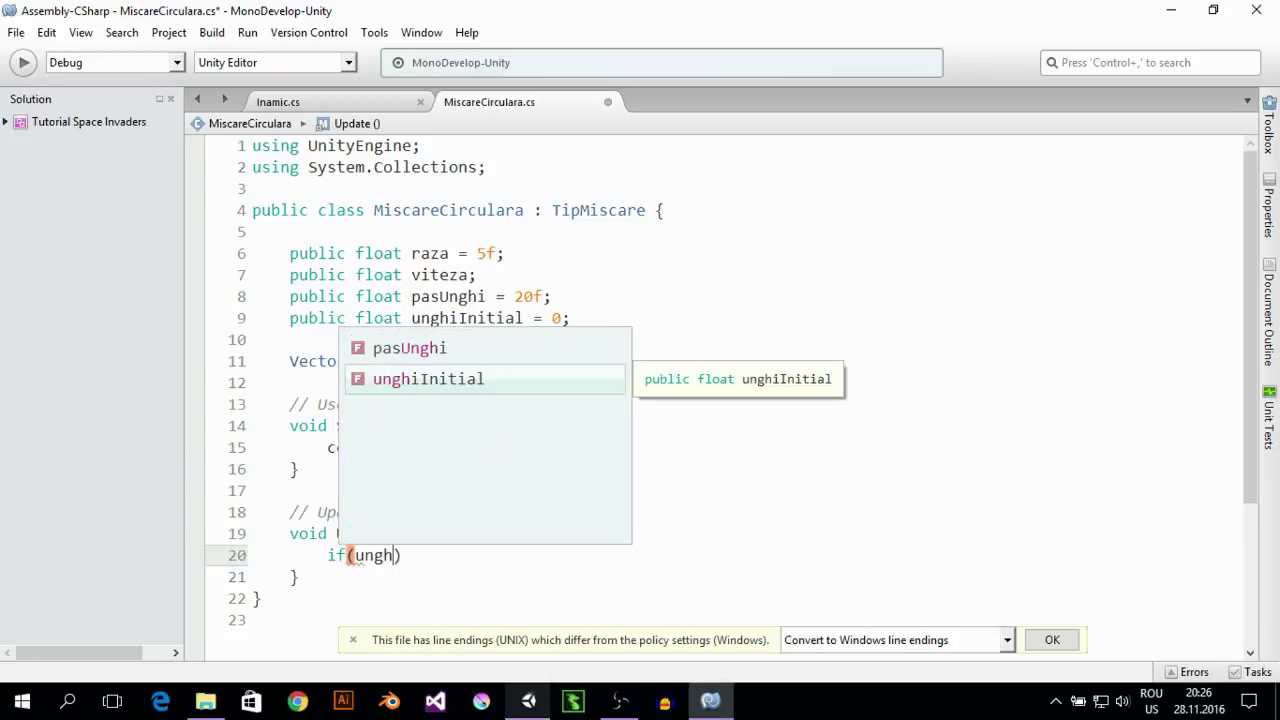
key("Return")
type(">=")
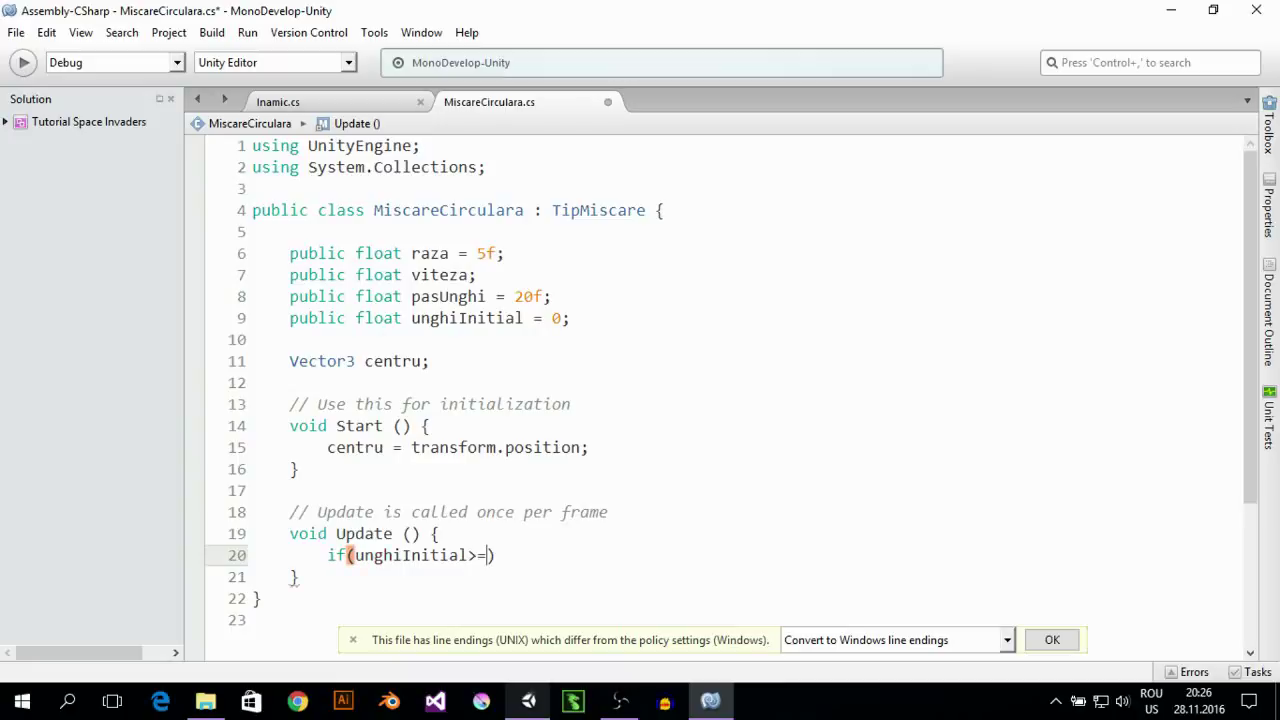
type("36")
key("BackSpace")
type("60")
type(" || ")
type("ung")
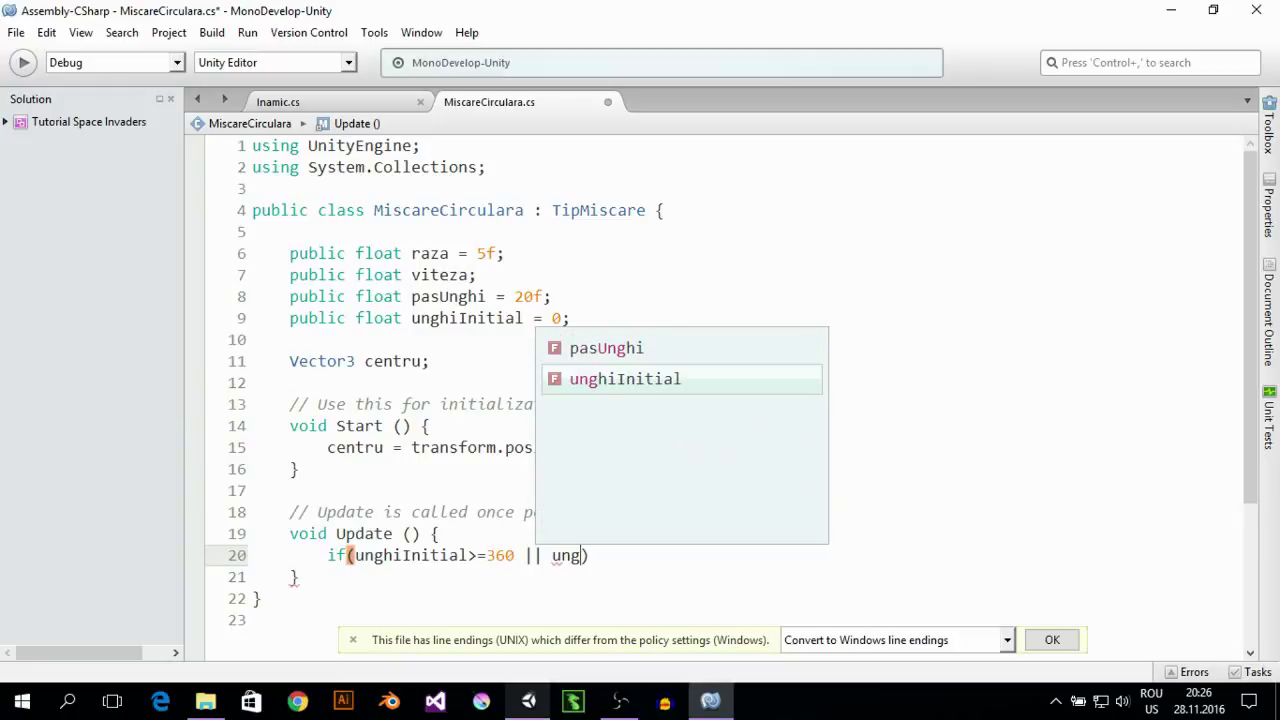
key("Return")
type("<")
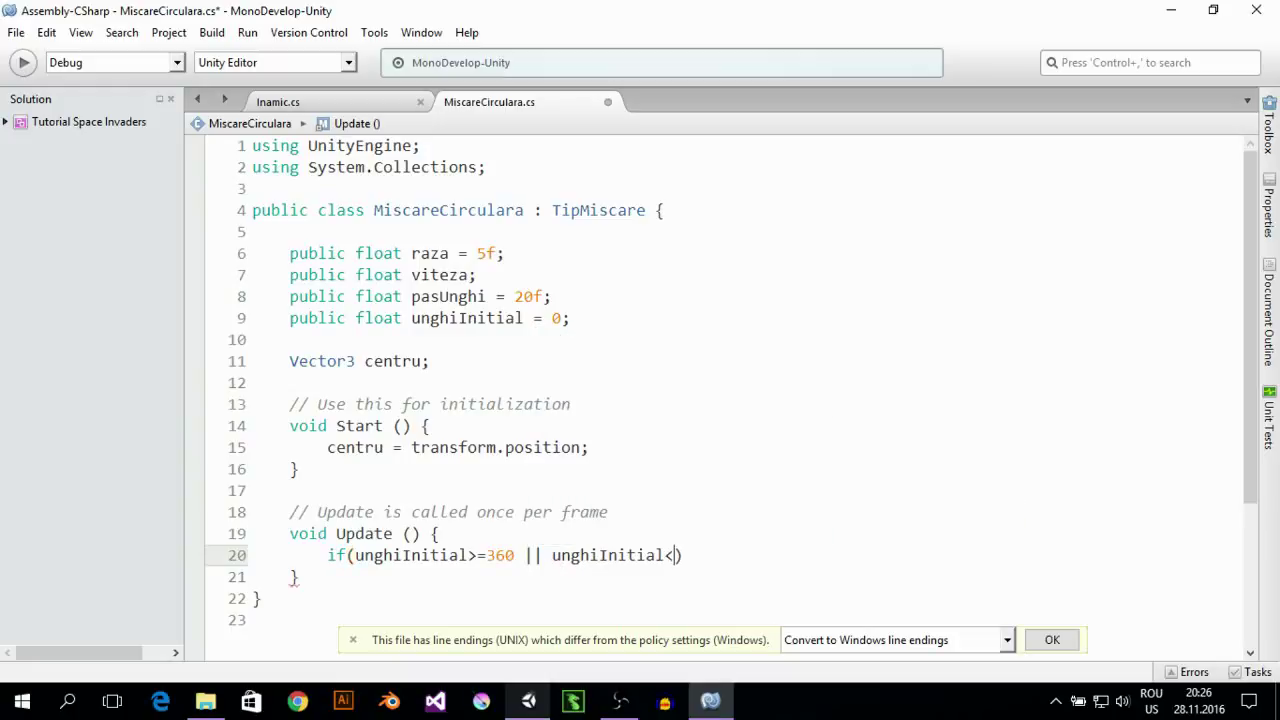
type("=-3")
type("60")
type("f")
Give the if a braced block setting unghiInitial = 0; with a new line after it
left_click(514, 555)
type("f")
key("ctrl+Right")
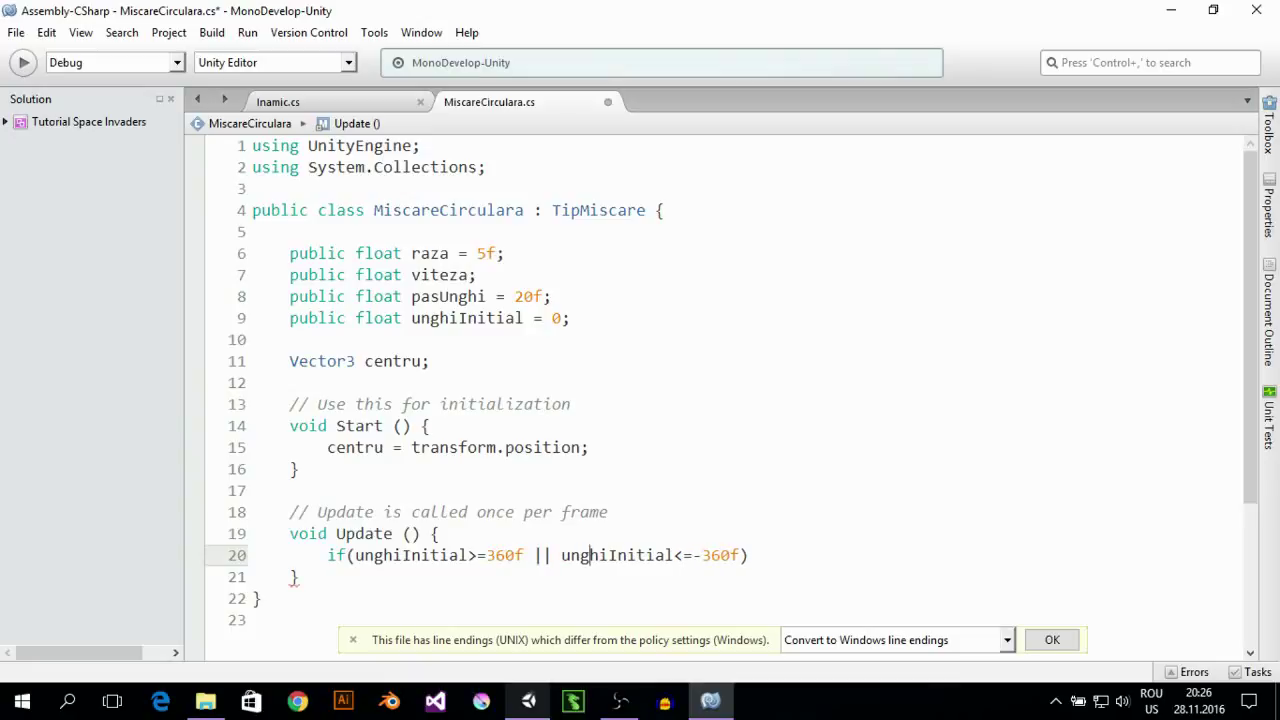
key("ctrl+Right")
key("ctrl+Right")
key("ctrl+Right")
type("{")
key("Return")
type("}")
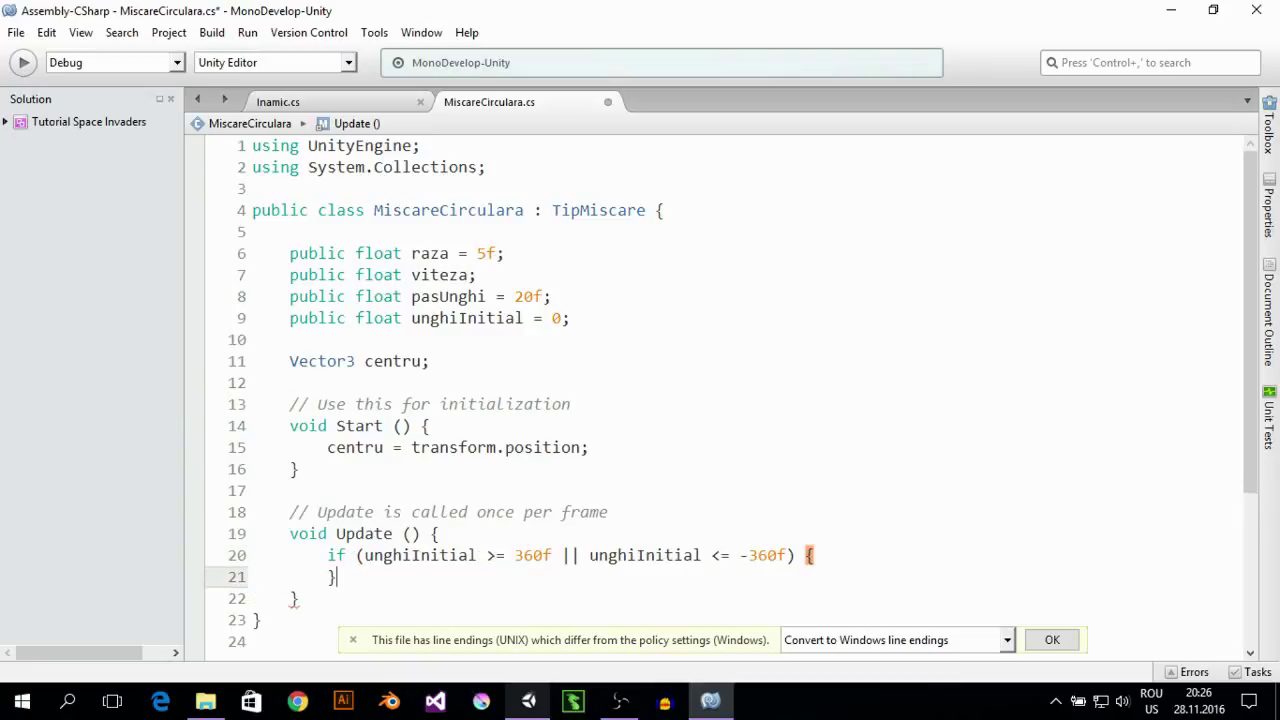
key("Left")
key("Return")
key("Tab")
key("BackSpace")
key("Up")
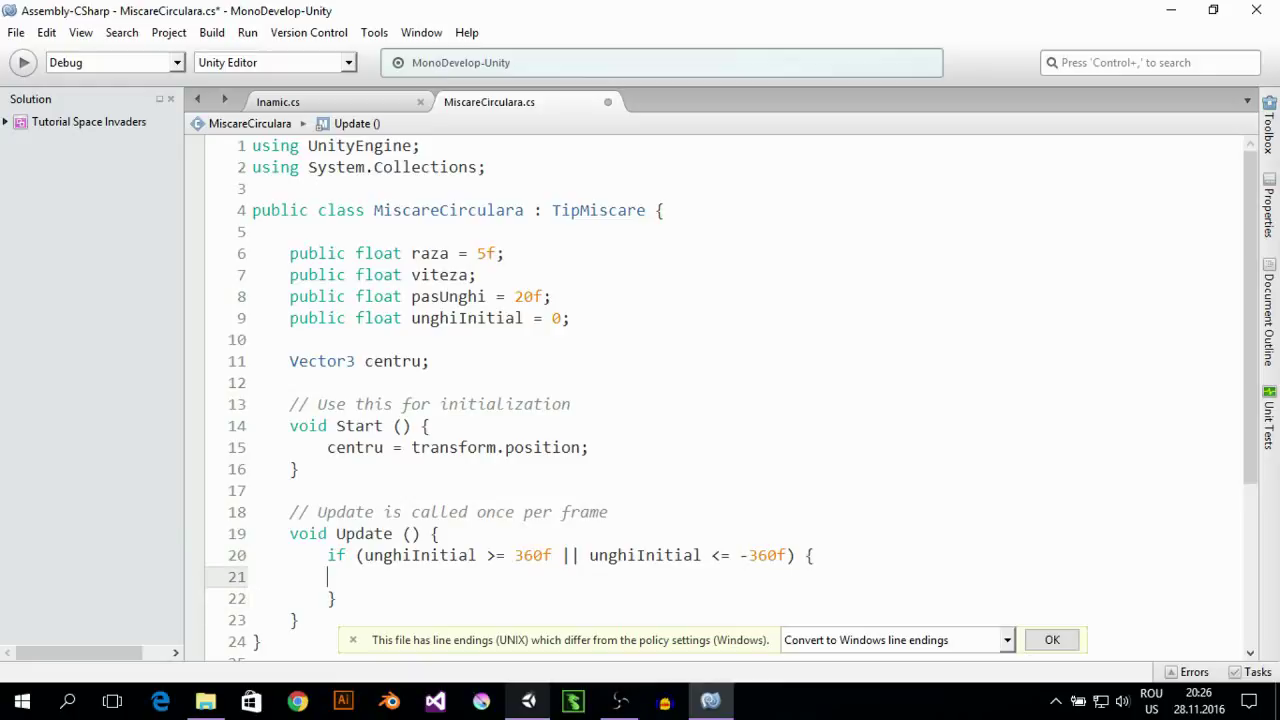
type("ungh")
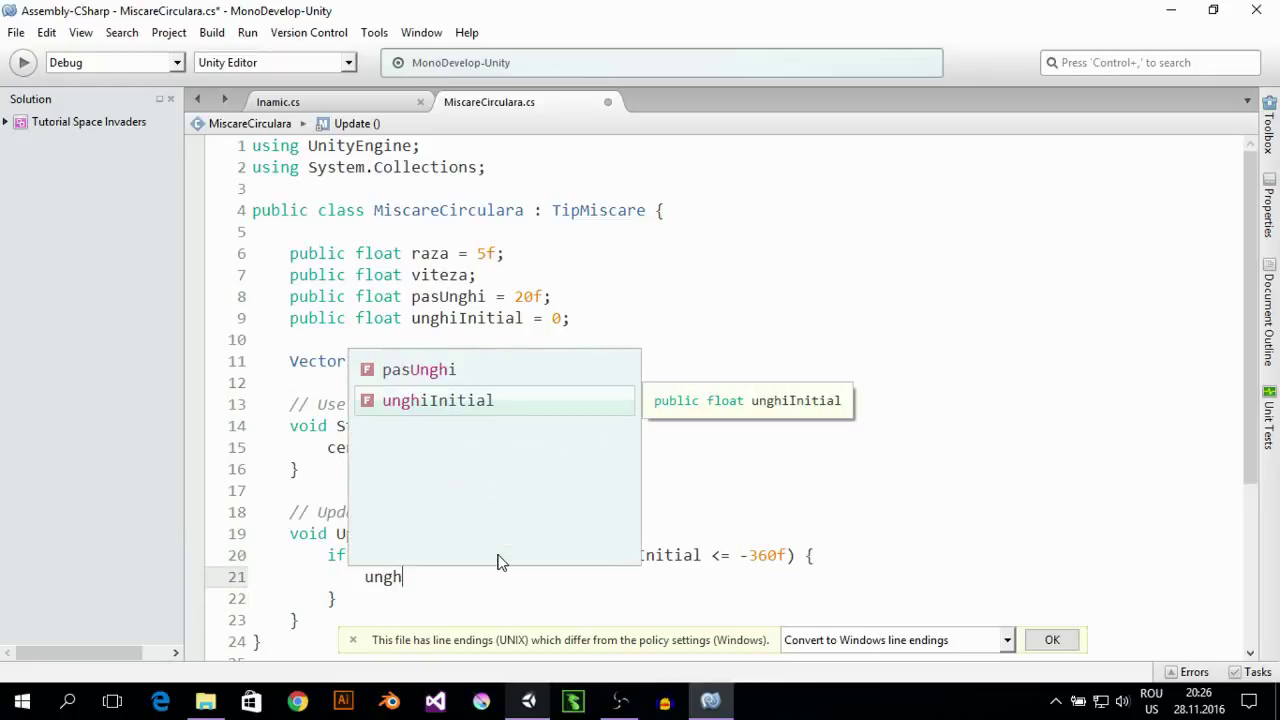
key("Return")
type("= 0")
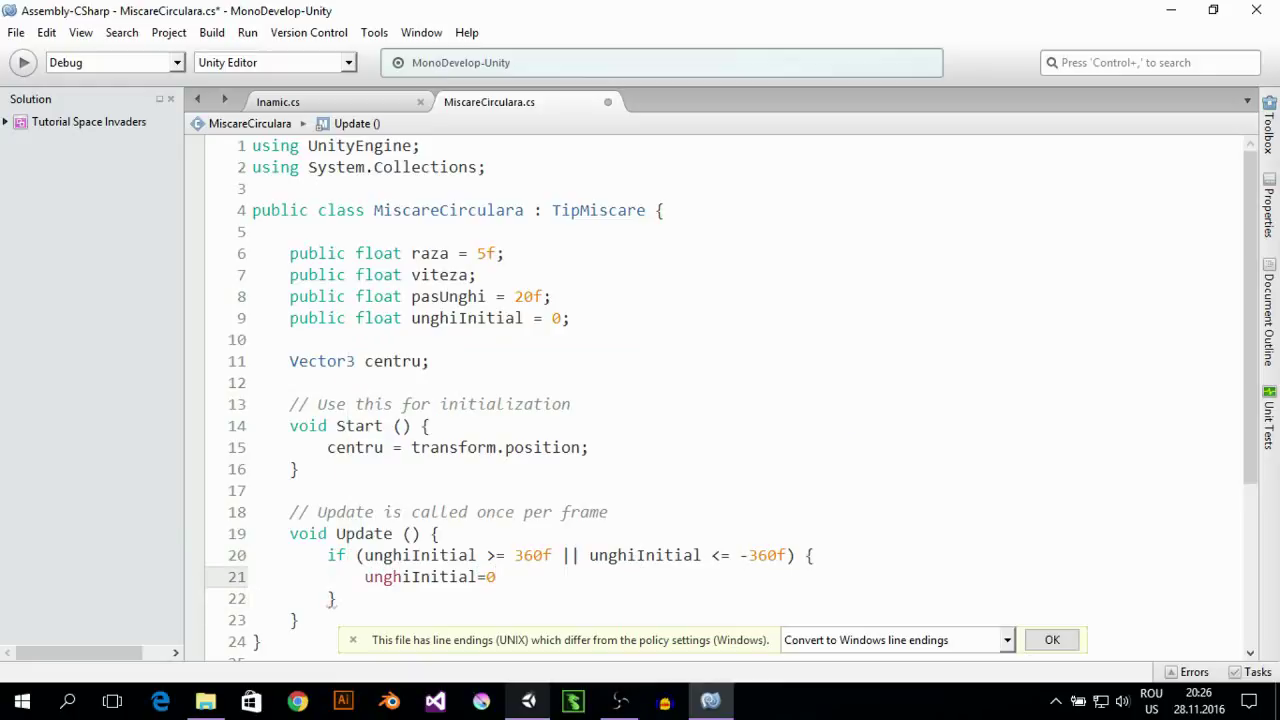
type(";")
key("Down")
key("Down")
key("Down")
key("Up")
key("Up")
key("Return")
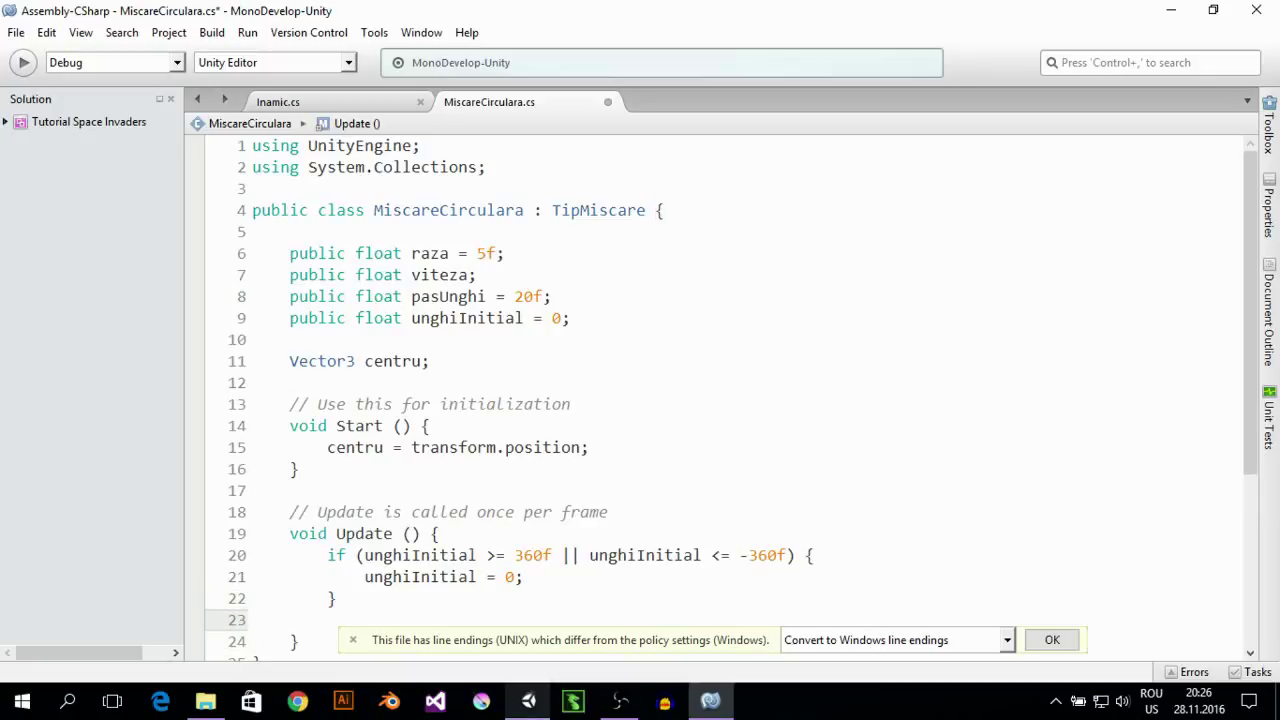
Begin an unghiInitial+= statement after the if block, then move up toward the field declarations
type("un")
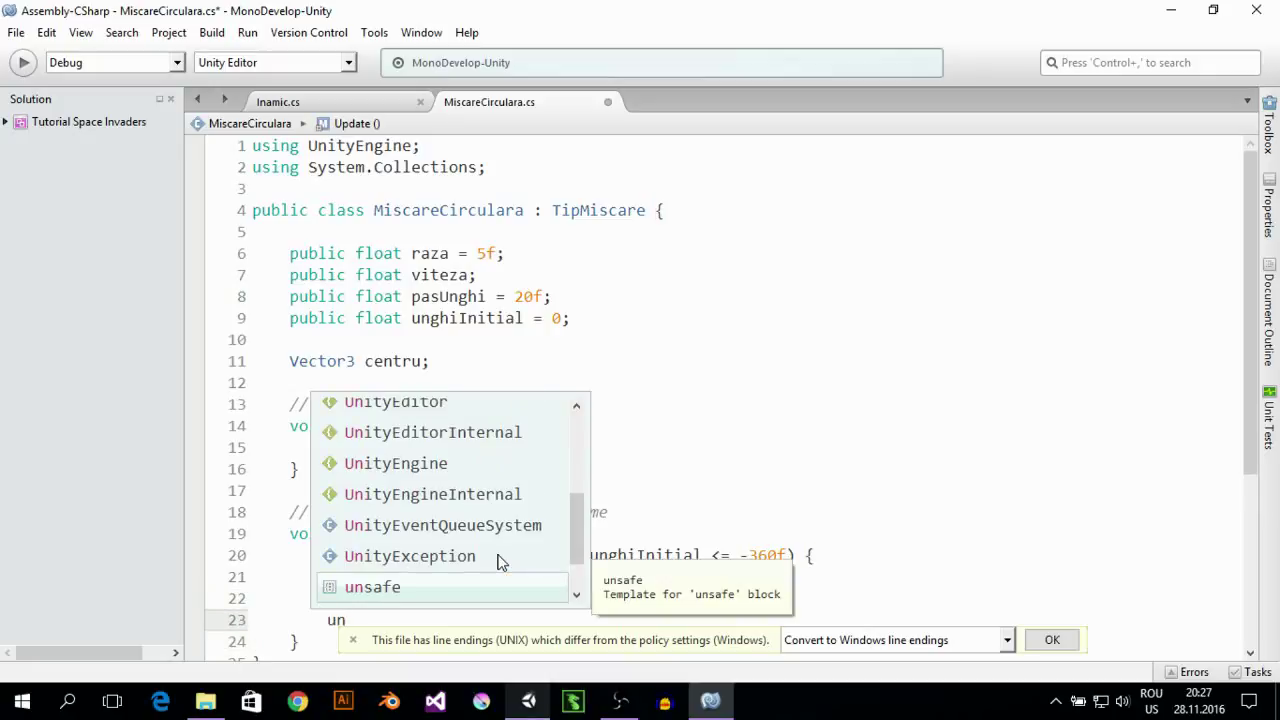
type("ghi")
key("Return")
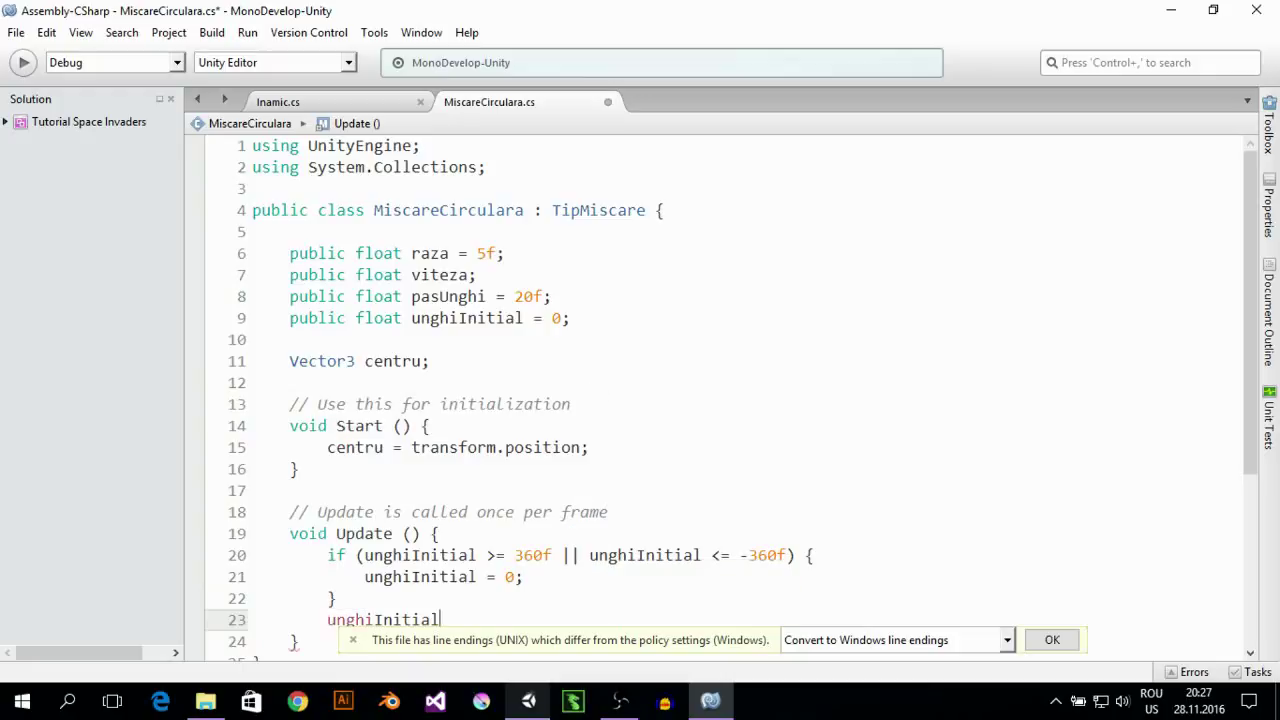
type("+=")
key("Up")
key("Up")
key("Down")
key("Down")
key("Down")
key("Up")
key("Down")
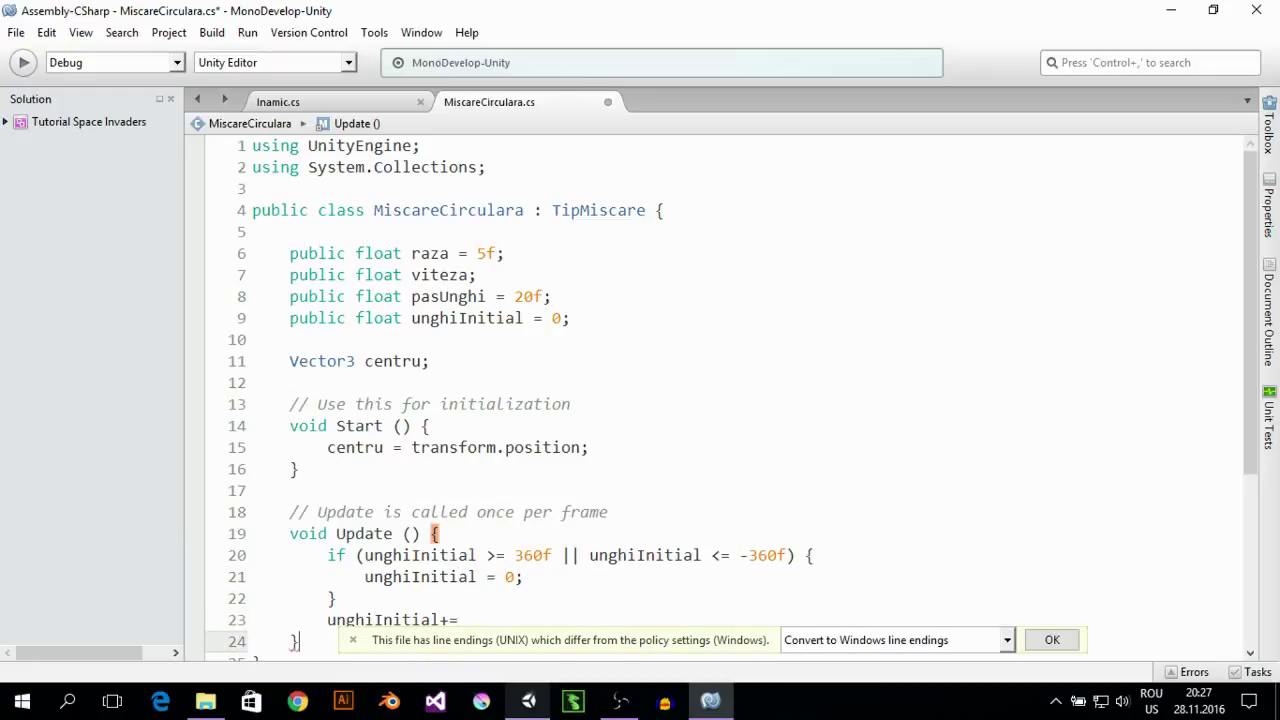
key("Up")
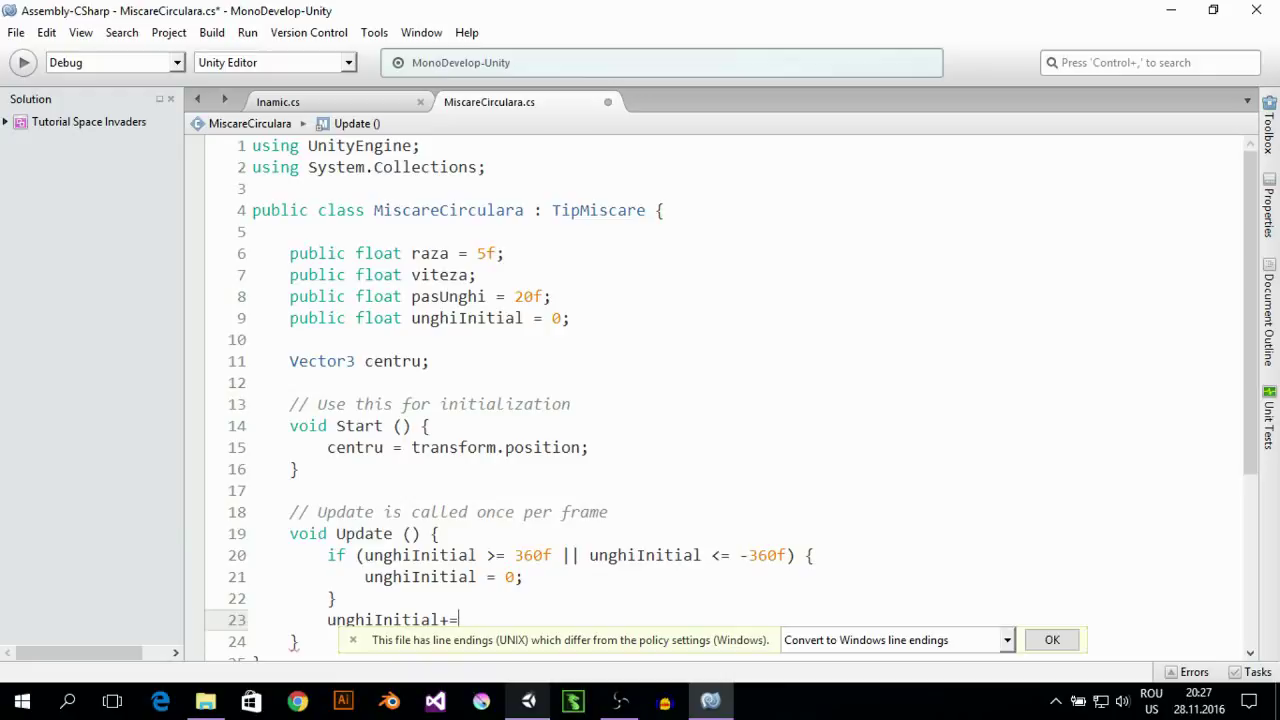
key("Down")
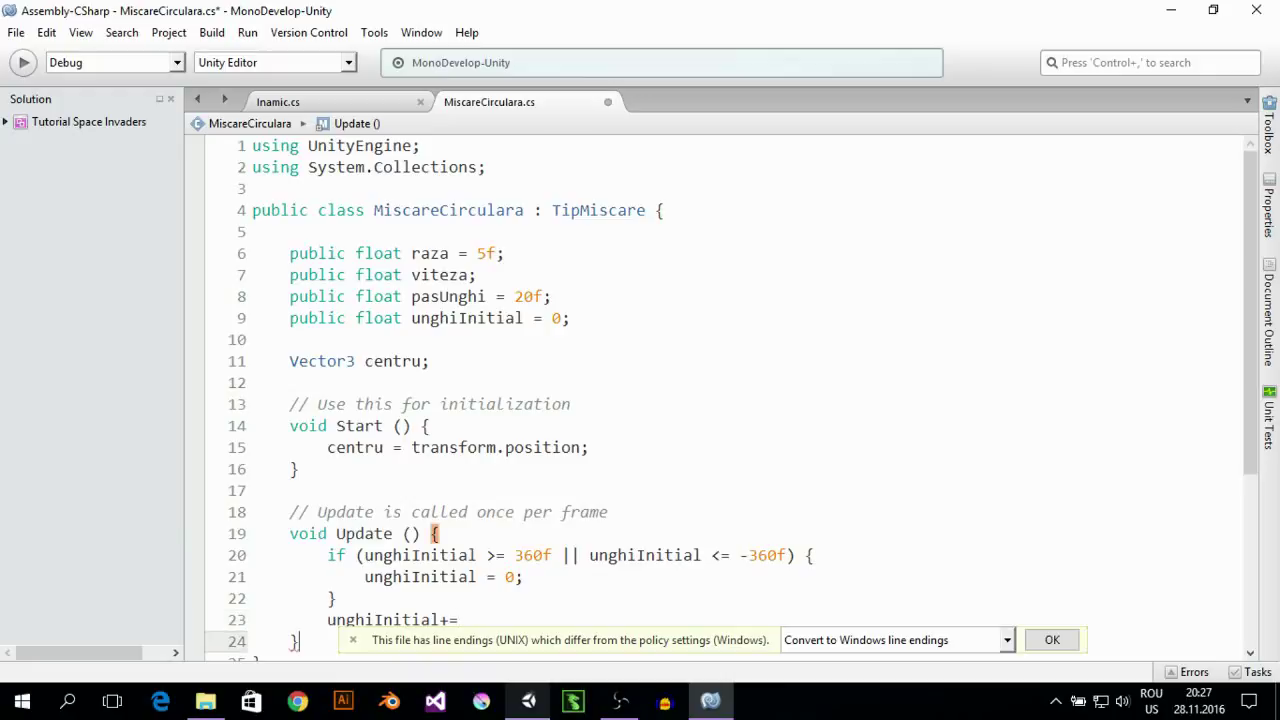
key("Up")
key("Up")
key("Up")
key("Up")
key("Up")
key("Up")
key("Up")
Declare a private float unghi field below the public fields
key("Down")
key("Down")
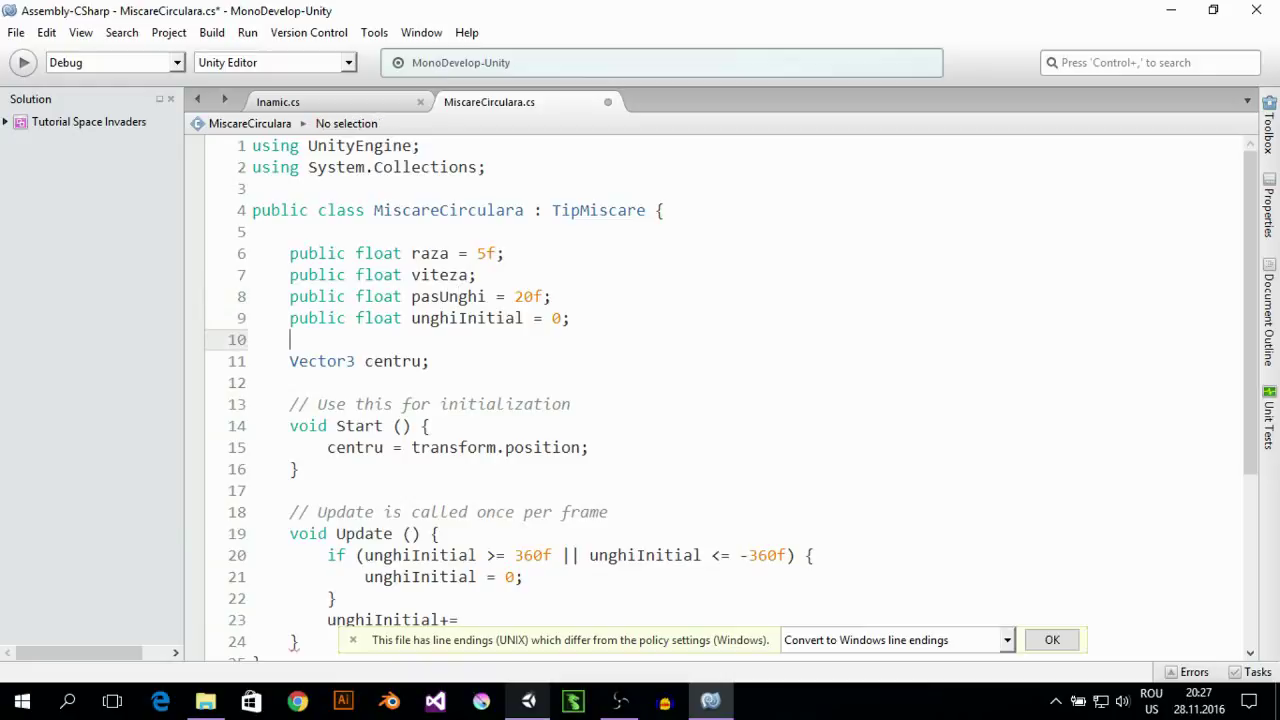
key("Return")
type("p")
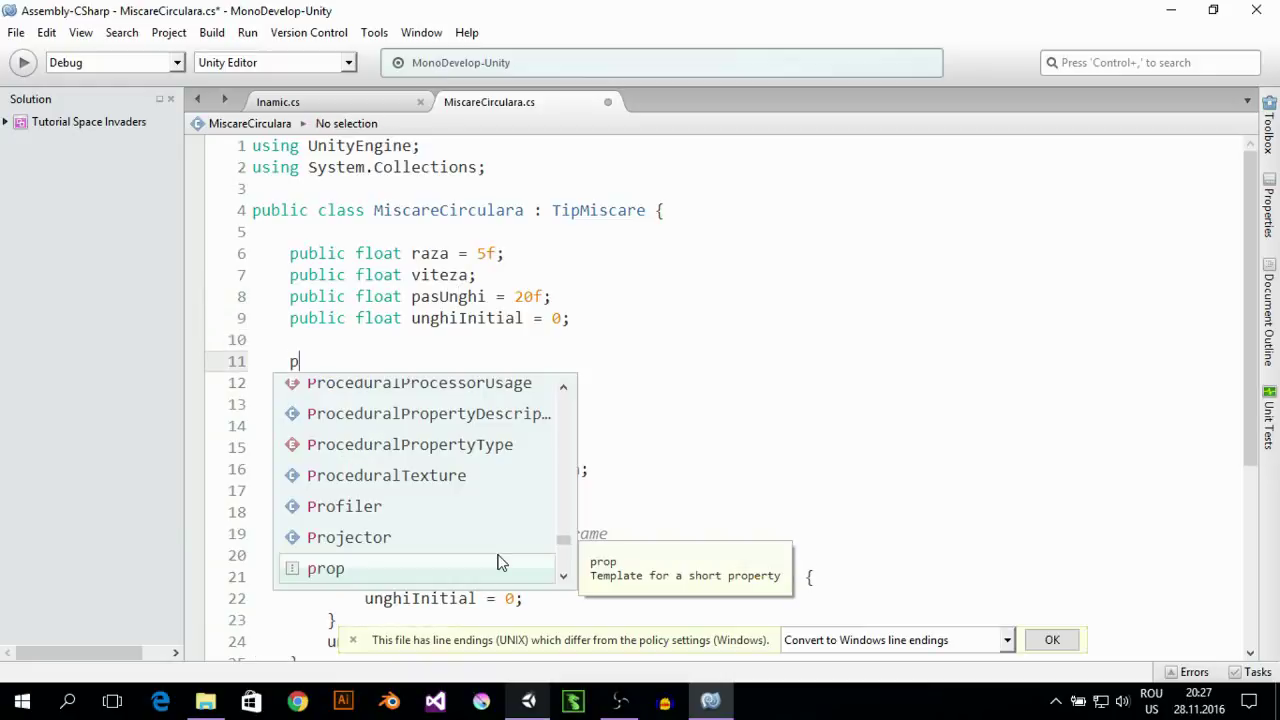
type("vi")
key("BackSpace")
key("BackSpace")
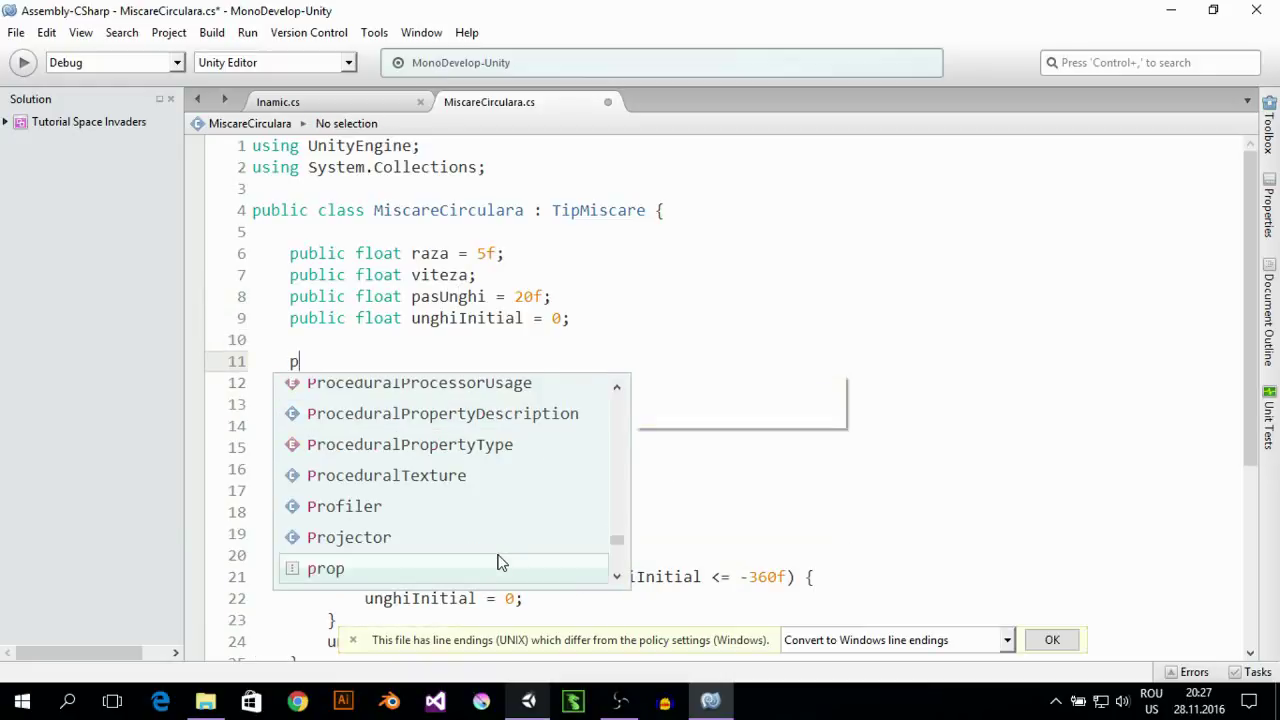
type("riva")
key("Return")
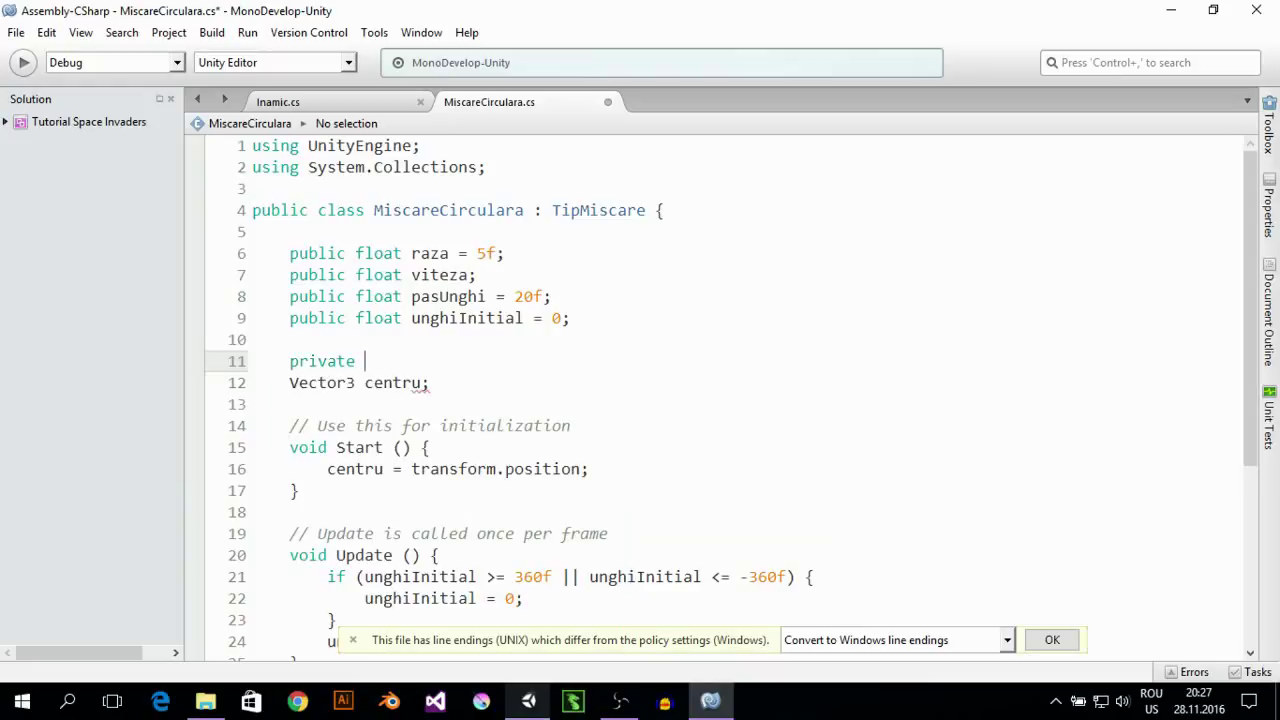
type("float un")
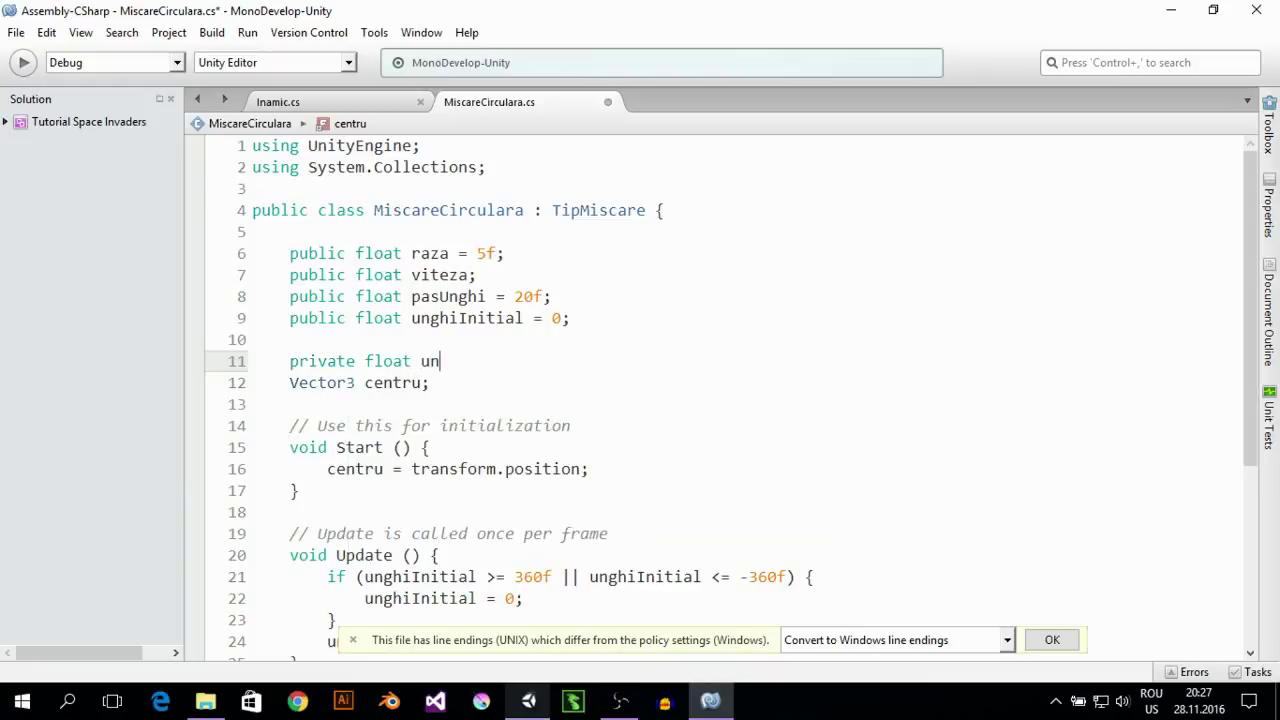
type("ghi;")
key("Down")
key("Down")
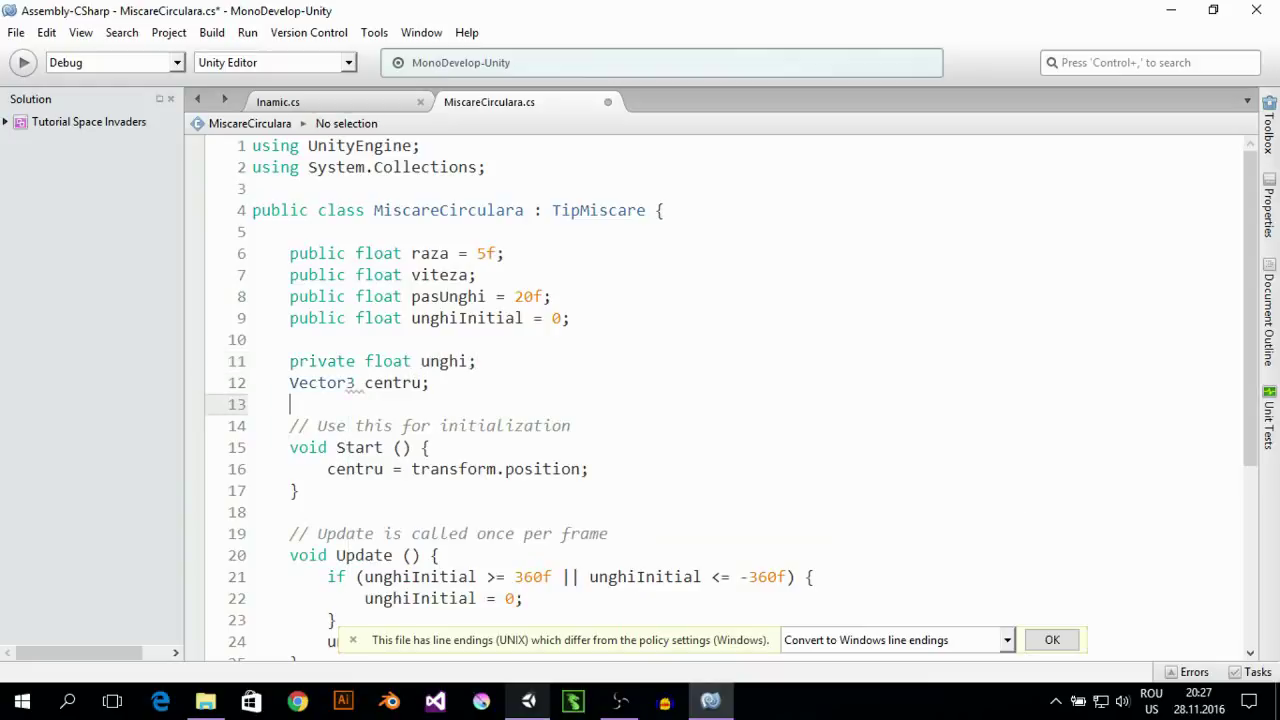
Add unghi = unghiInitial; as the first line of Start()
key("Down")
key("Down")
key("Return")
type("ungh")
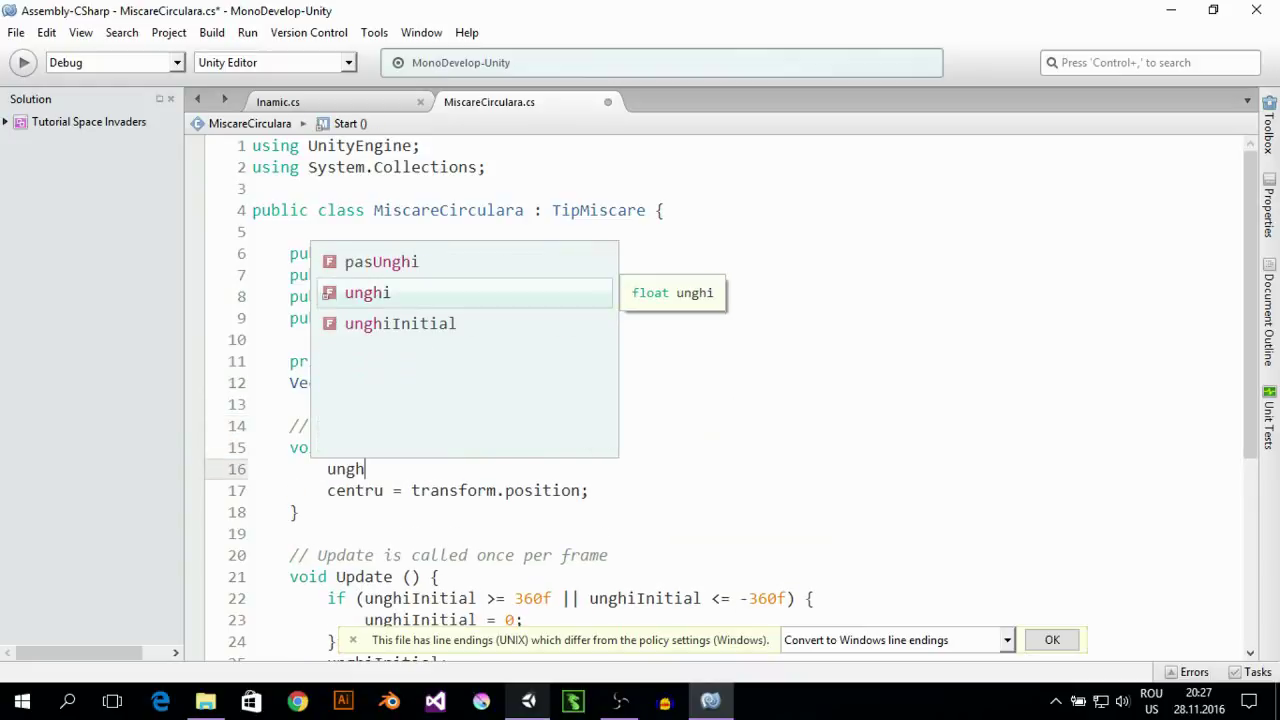
type("i")
key("Escape")
type("=")
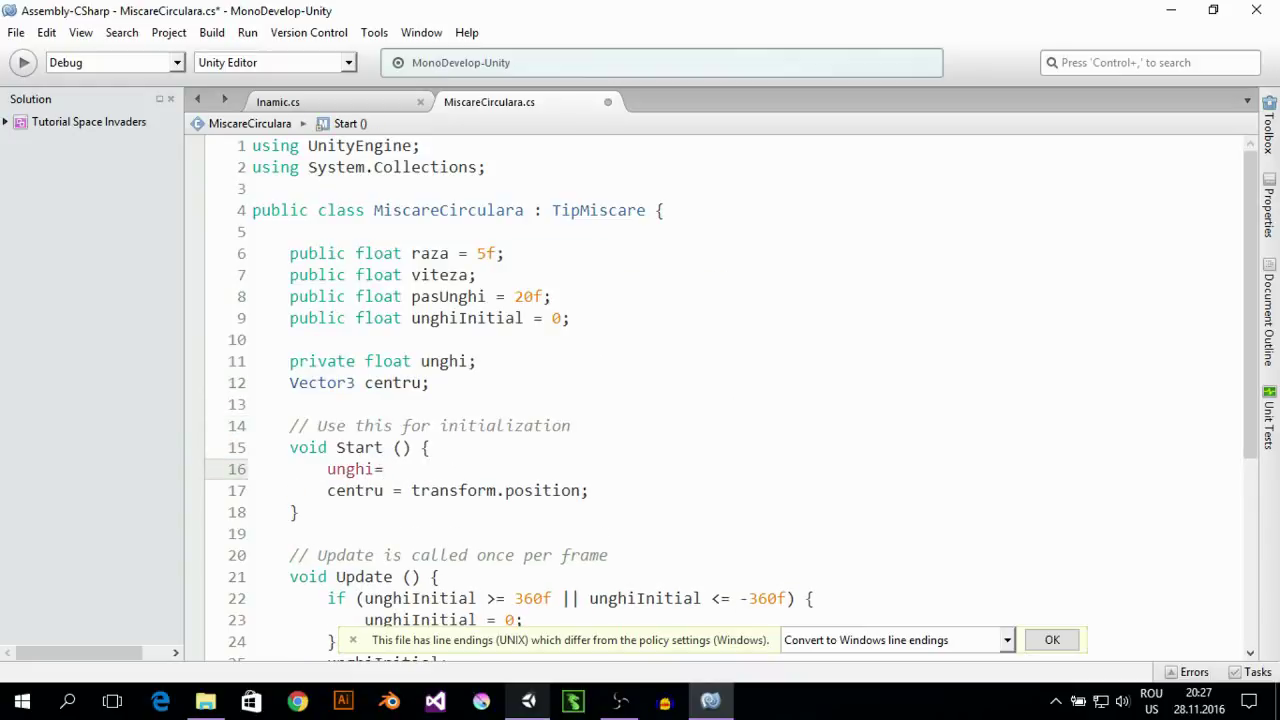
type("ungh")
key("Return")
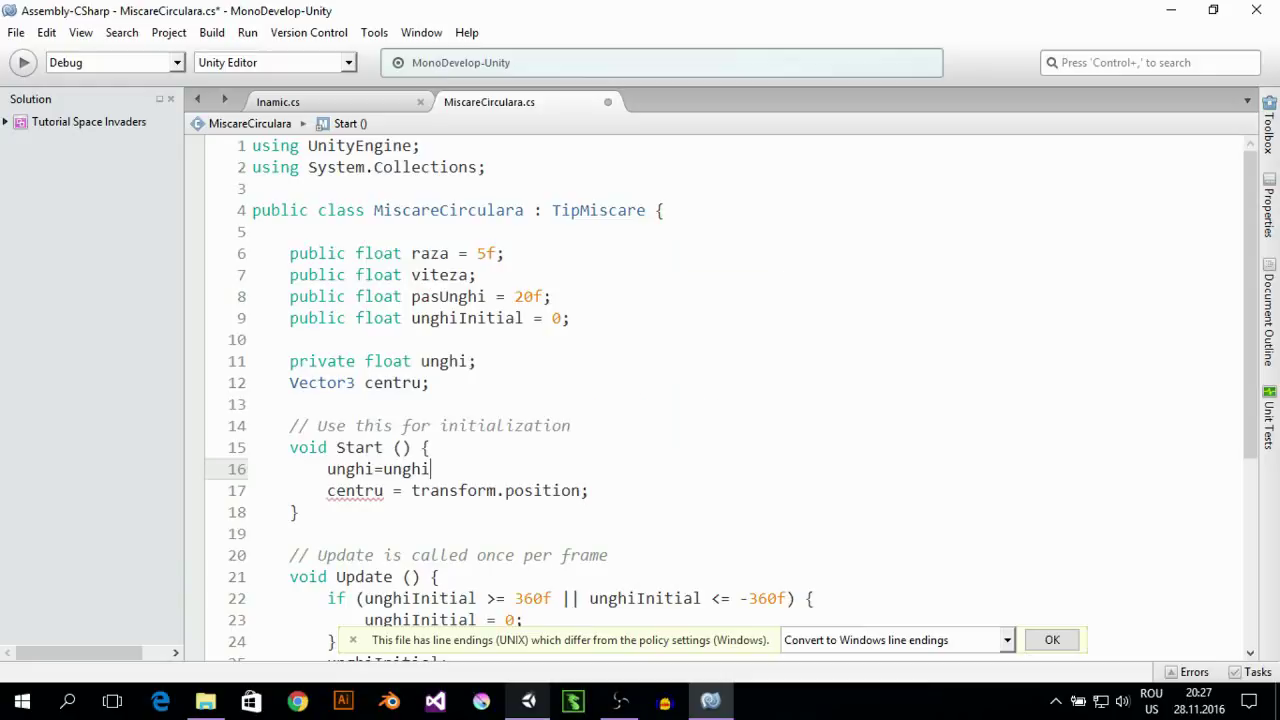
key("ctrl+space")
key("Down")
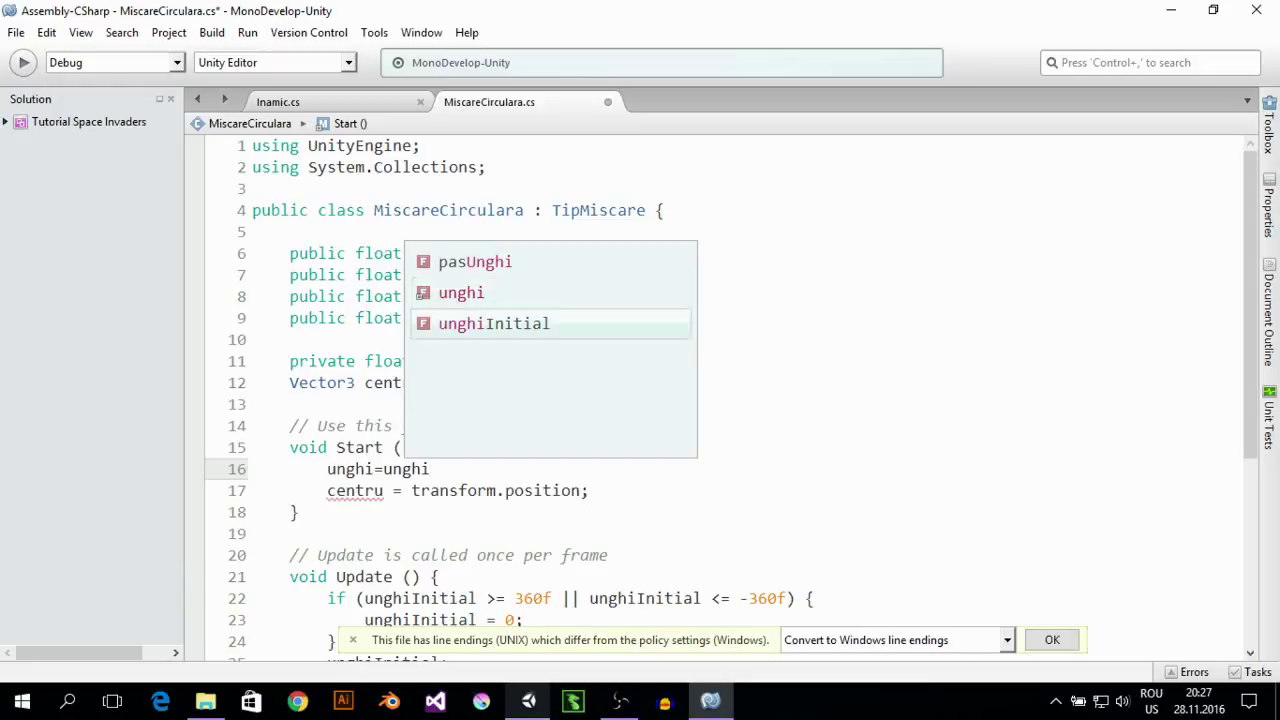
key("Return")
type(";")
key("Down")
key("Down")
key("Down")
key("Down")
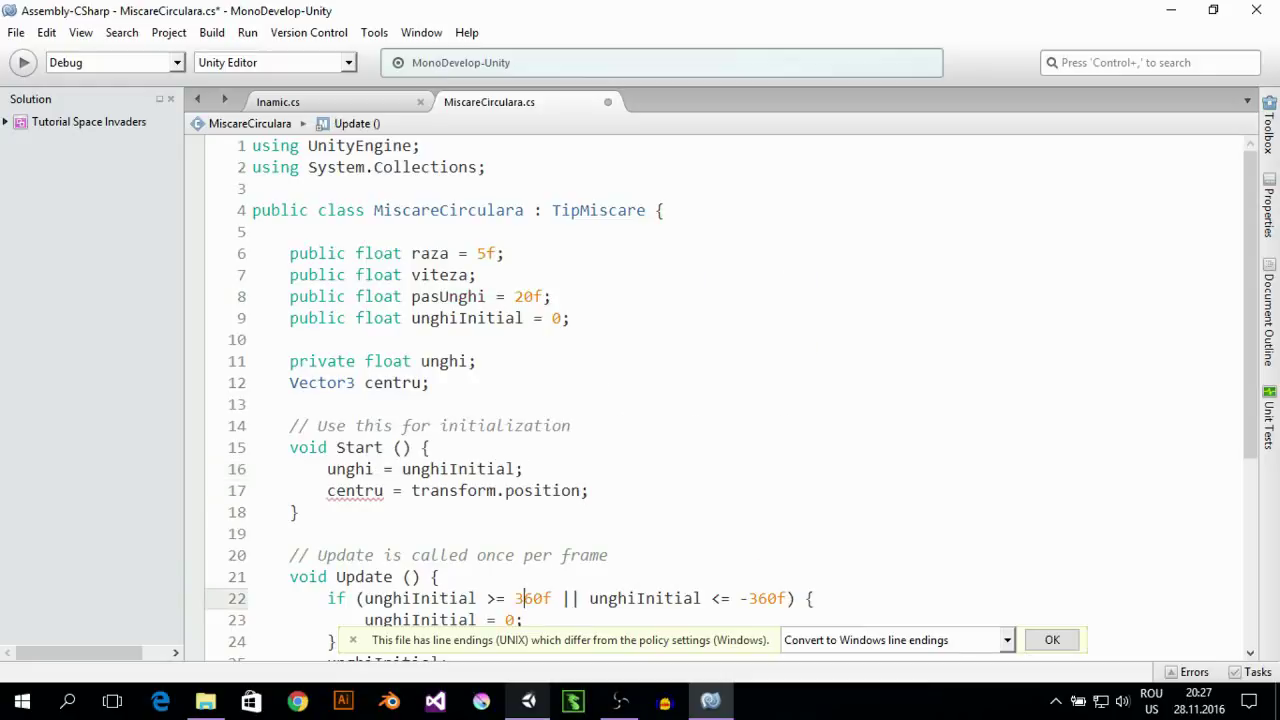
key("Down")
key("Down")
key("Down")
Replace unghiInitial with unghi in the if condition, reset line and increment line
key("Up")
key("Up")
key("Up")
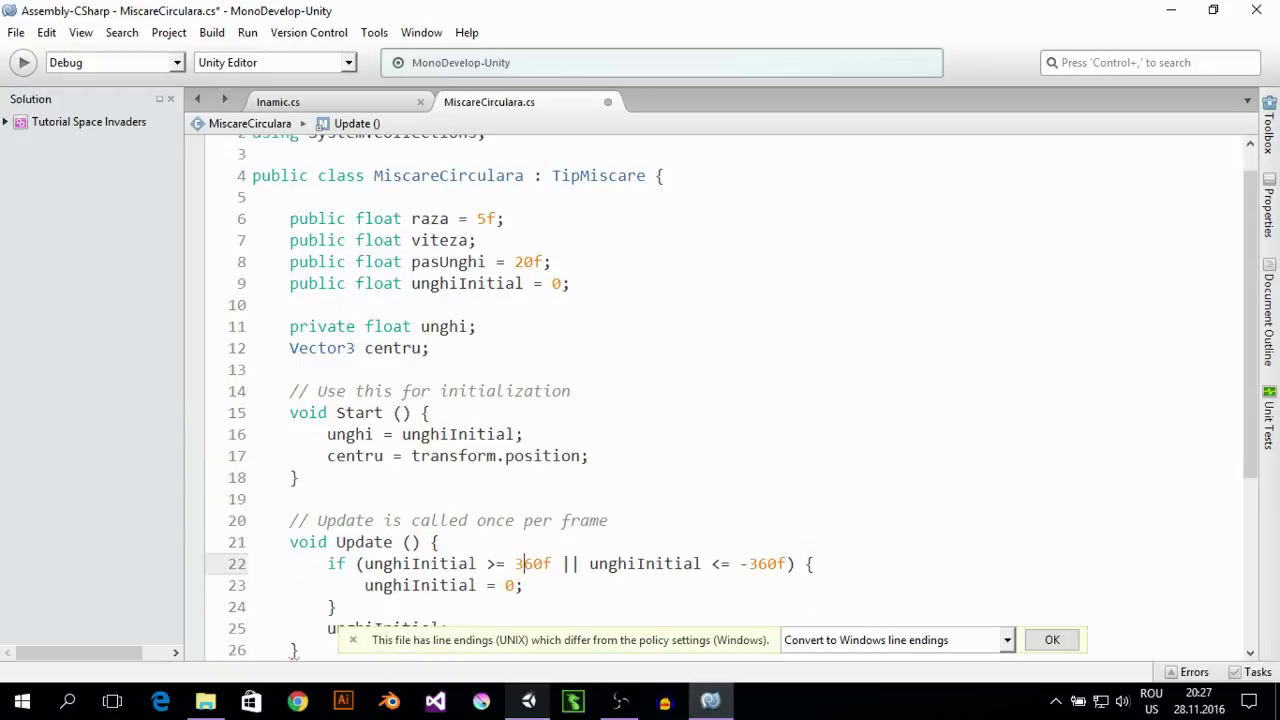
key("Left")
key("Left")
key("Left")
key("Left")
key("Left")
key("BackSpace")
key("BackSpace")
key("BackSpace")
key("BackSpace")
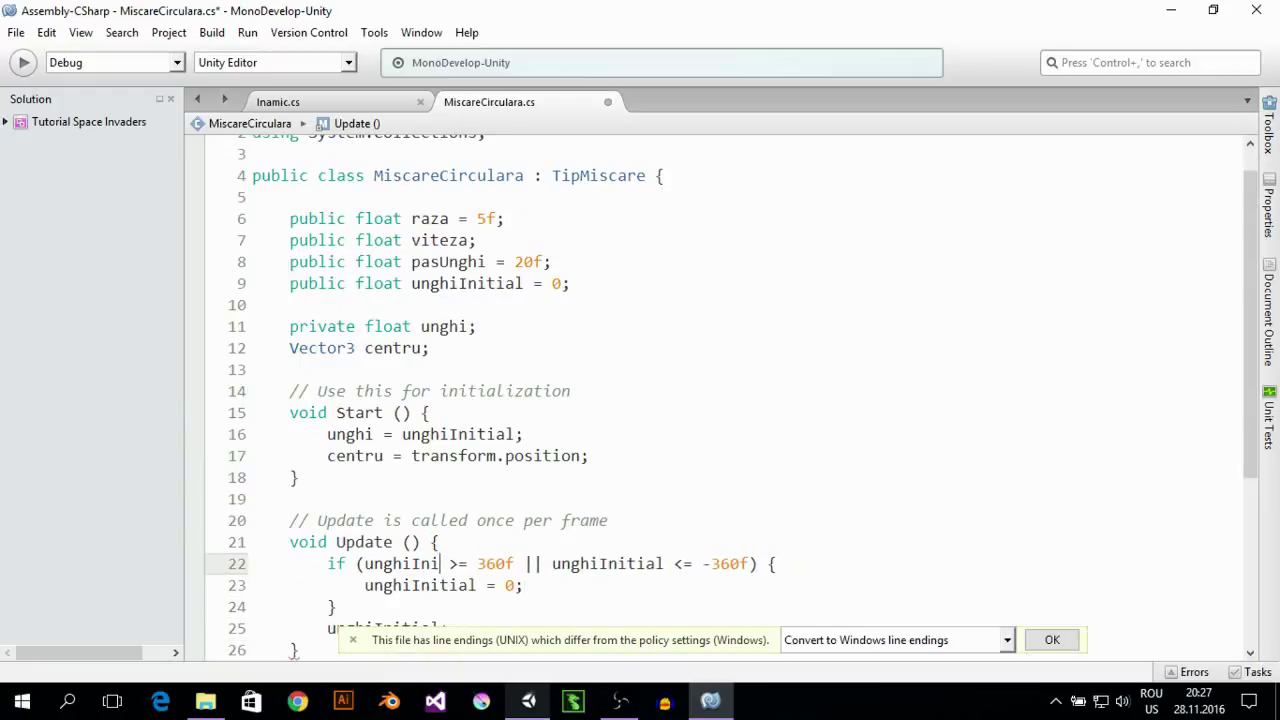
key("BackSpace")
key("BackSpace")
key("Down")
key("Delete")
key("Delete")
key("Delete")
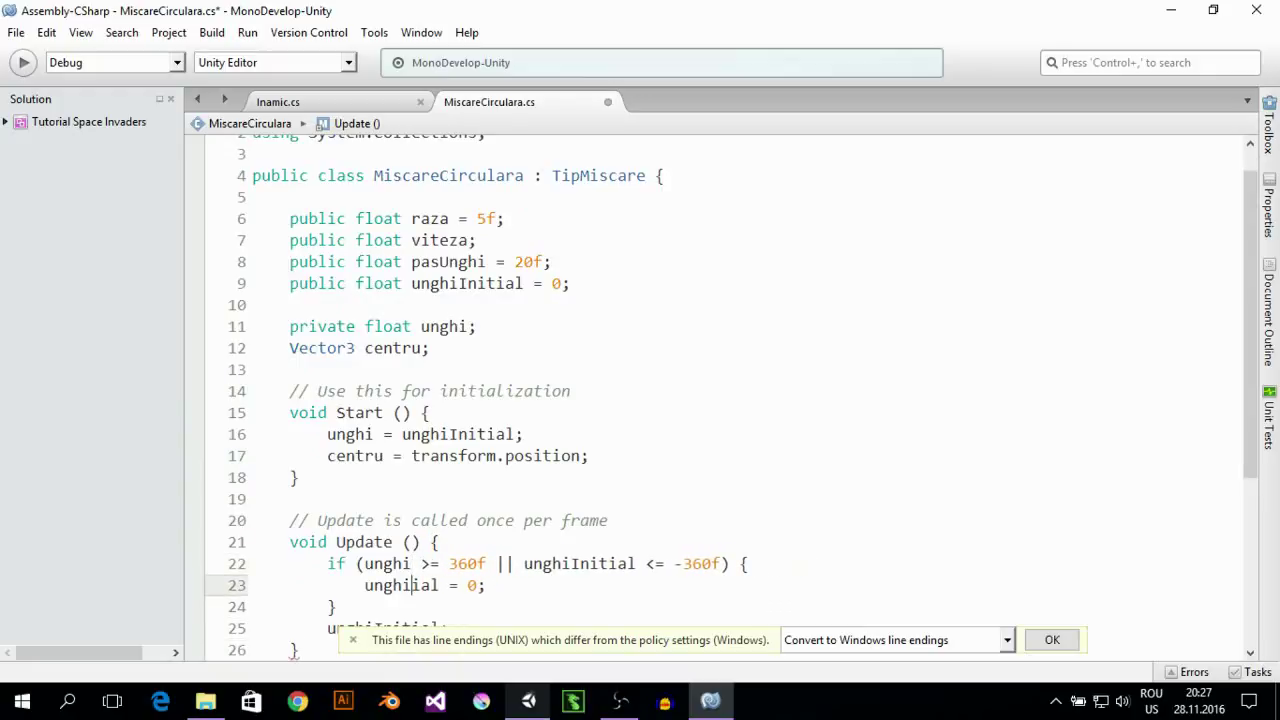
key("Delete")
key("Delete")
key("Up")
key("Up")
key("End")
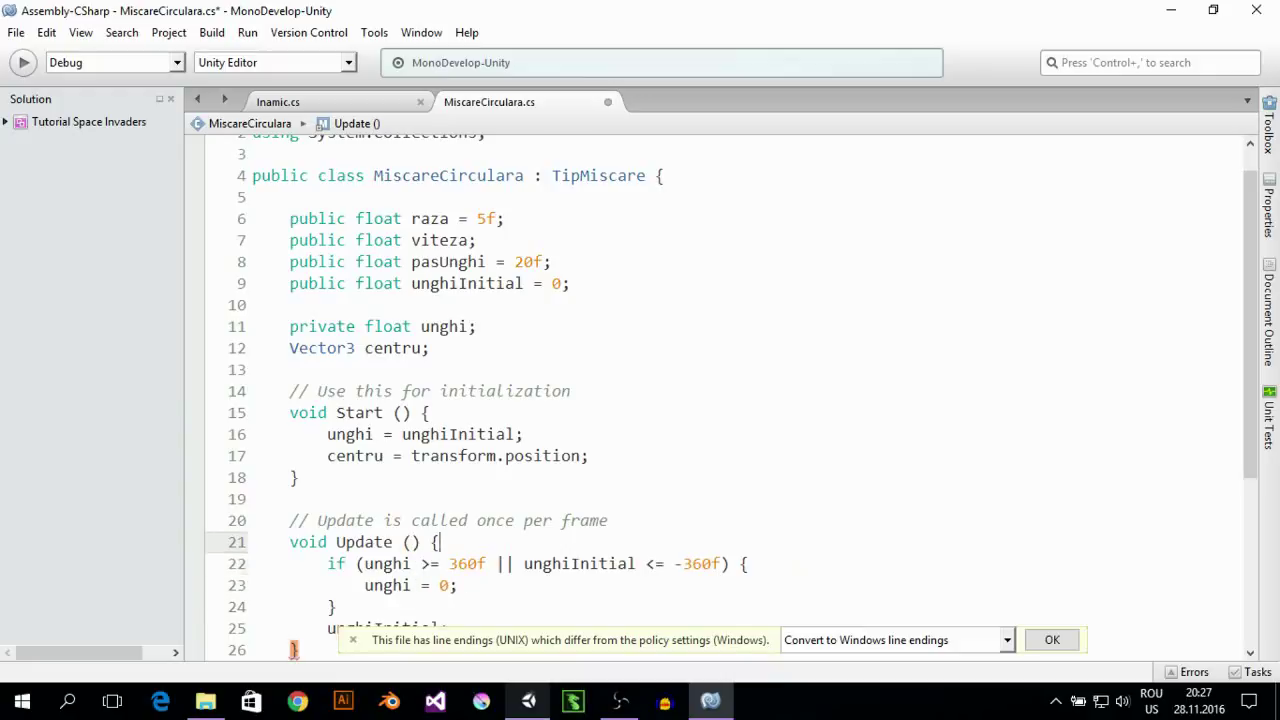
key("Down")
key("Down")
key("Up")
key("Left")
key("Left")
key("Left")
key("Left")
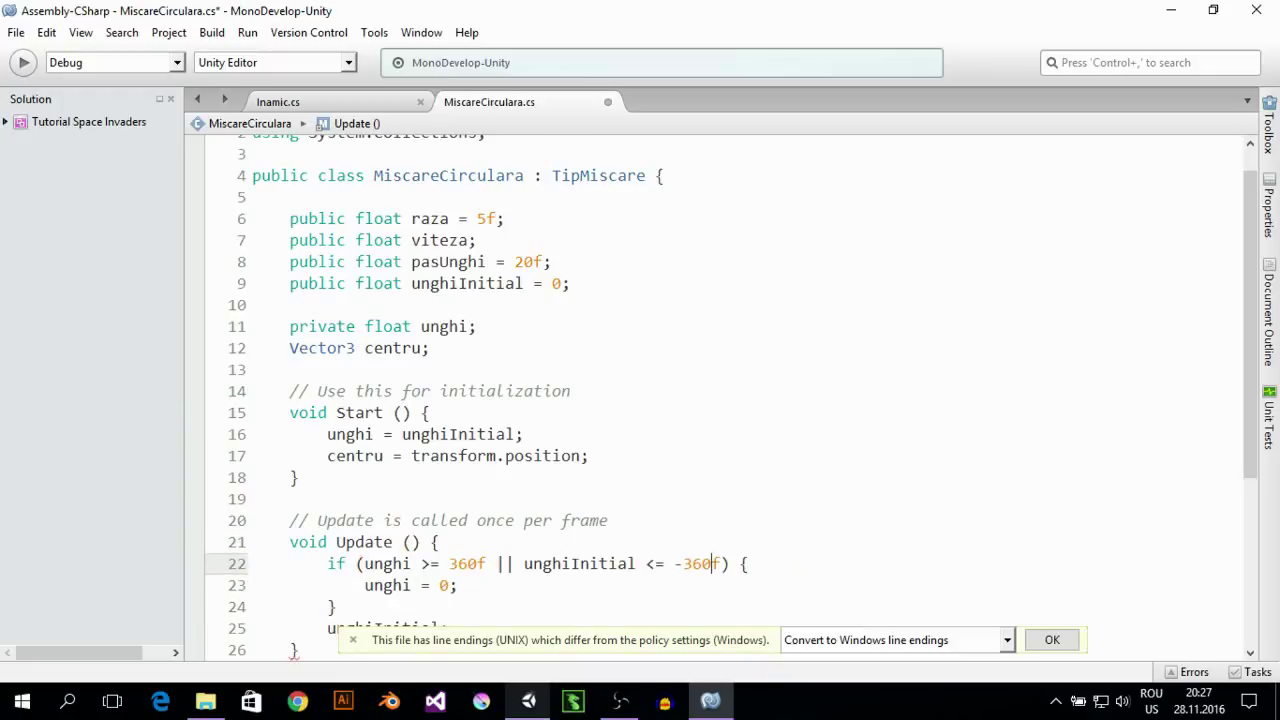
key("Left")
key("Left")
key("Left")
key("Left")
key("Left")
key("Left")
key("Left")
key("BackSpace")
key("BackSpace")
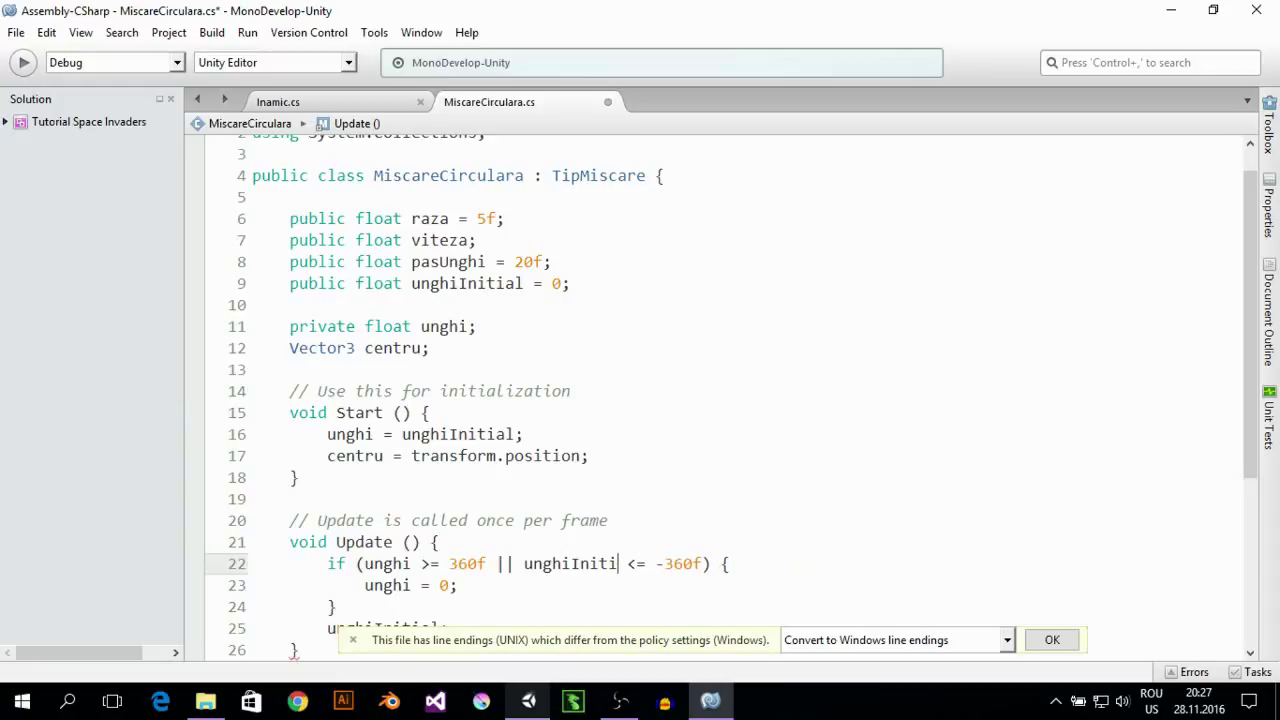
key("BackSpace")
key("BackSpace")
key("BackSpace")
key("BackSpace")
key("BackSpace")
key("Down")
key("Down")
key("Down")
key("Down")
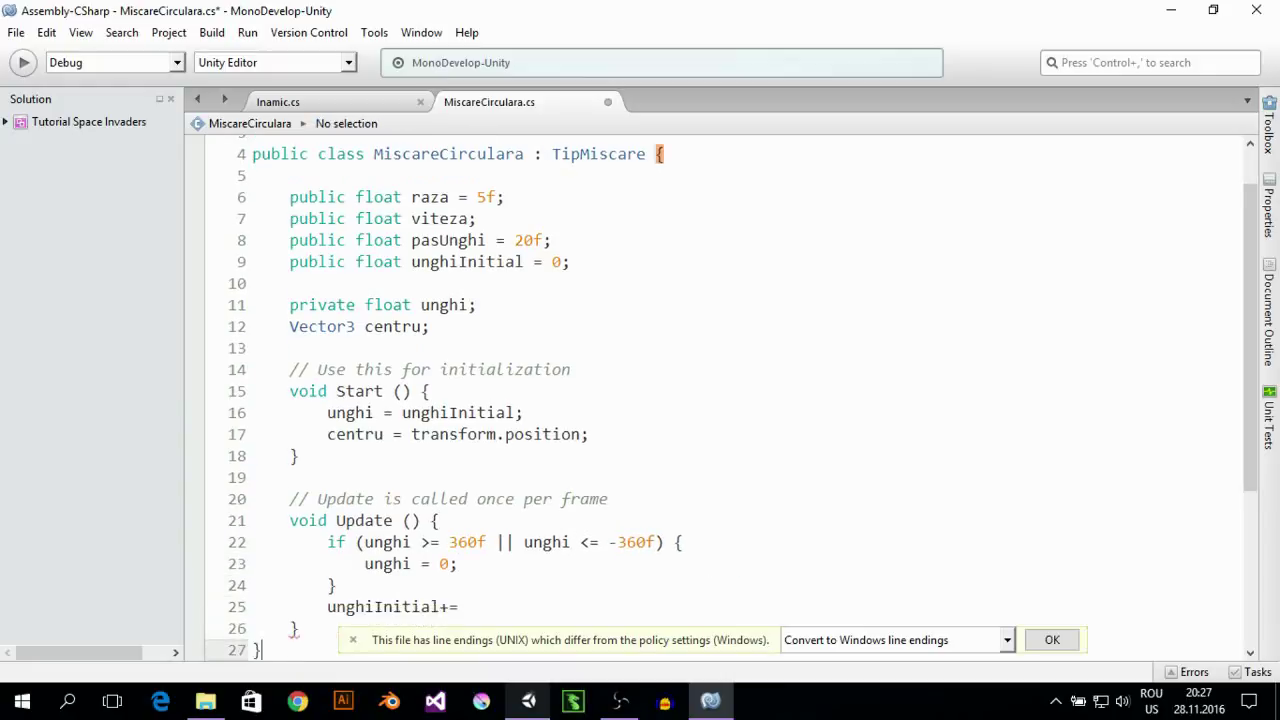
key("Down")
key("Up")
key("Up")
key("Up")
key("Left")
key("BackSpace")
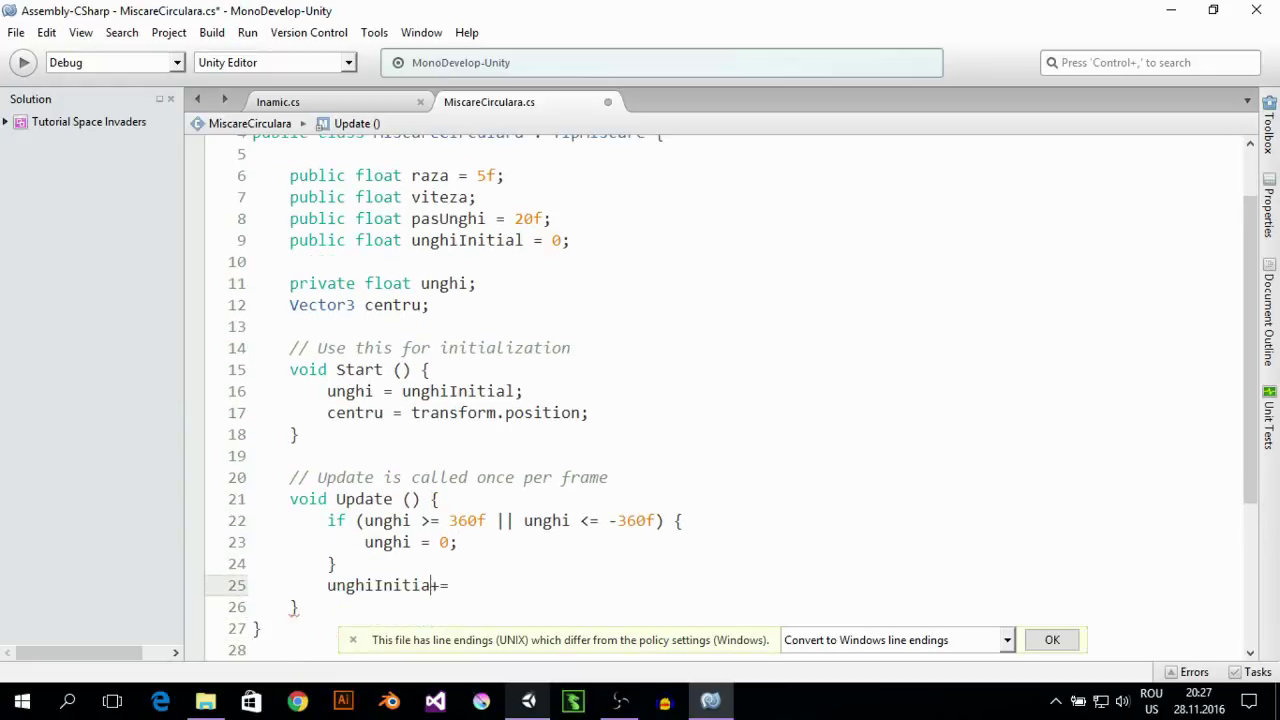
key("BackSpace")
key("BackSpace")
key("BackSpace")
key("BackSpace")
key("BackSpace")
key("BackSpace")
key("Right")
key("Right")
Complete the increment as unghi += pasUnghi * Time.deltaTime * viteza; and start a new line
type("p")
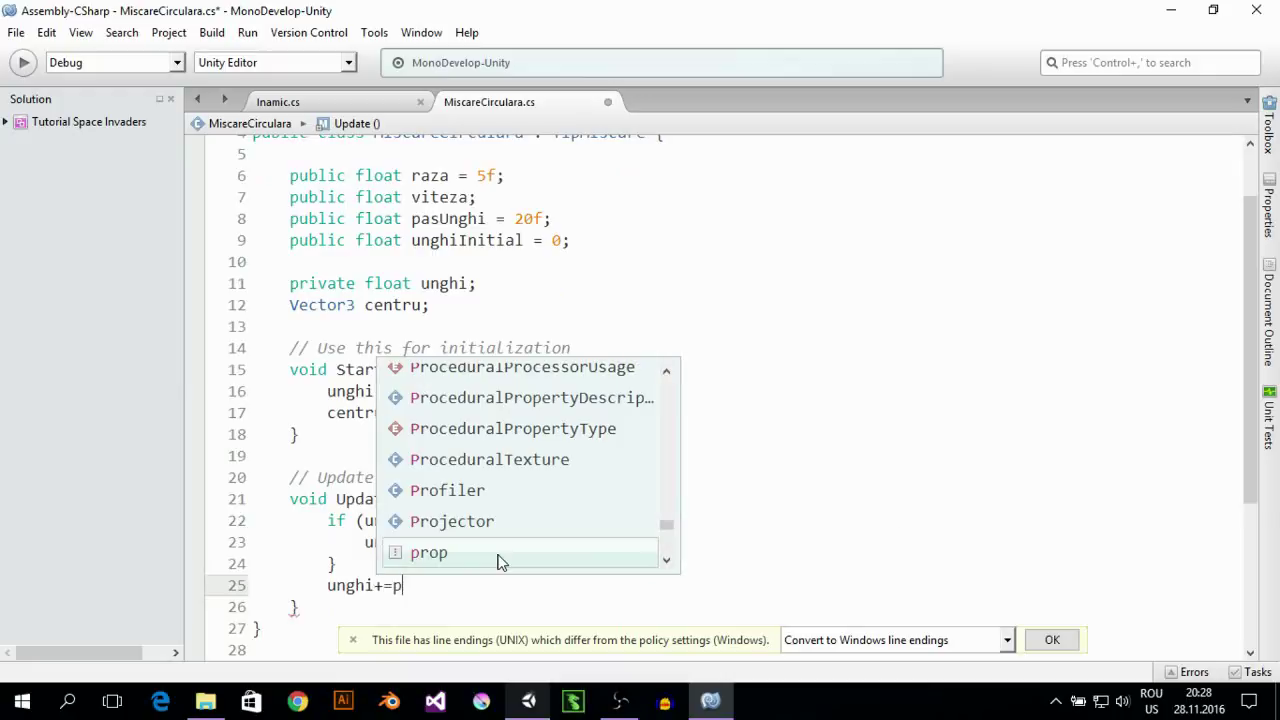
type("as")
key("Return")
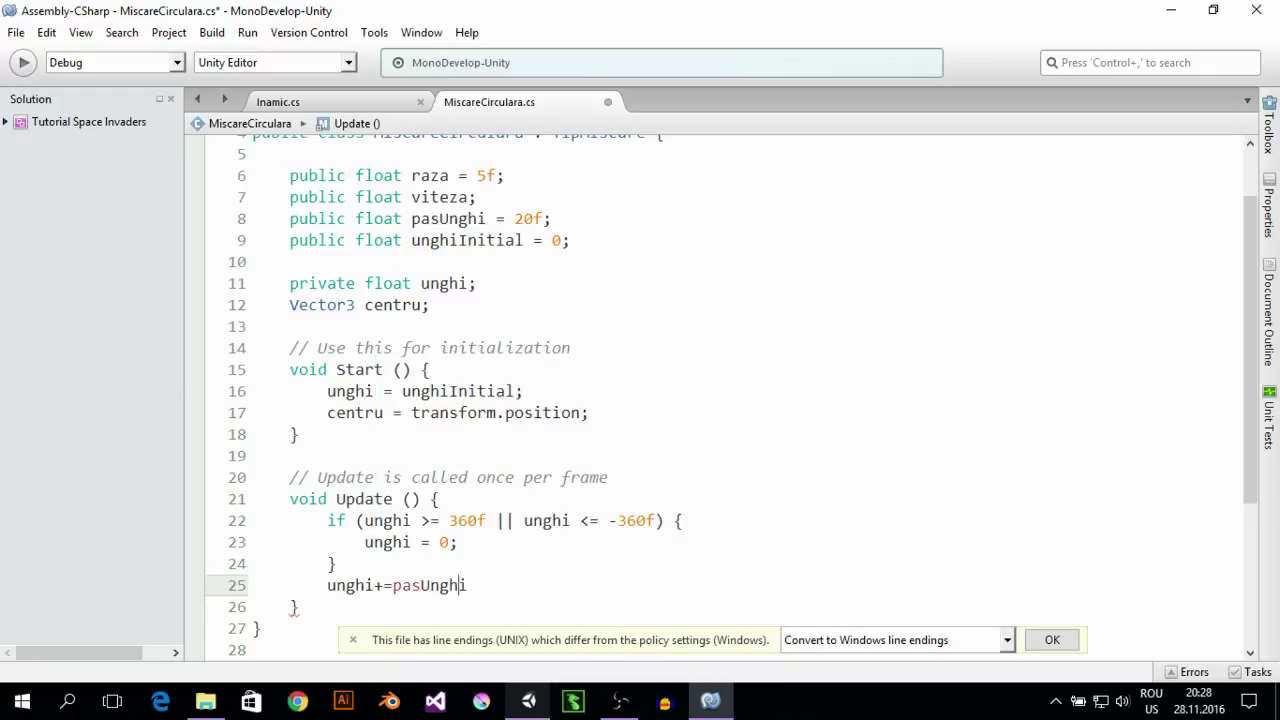
type("*")
type("j")
key("BackSpace")
type("ti")
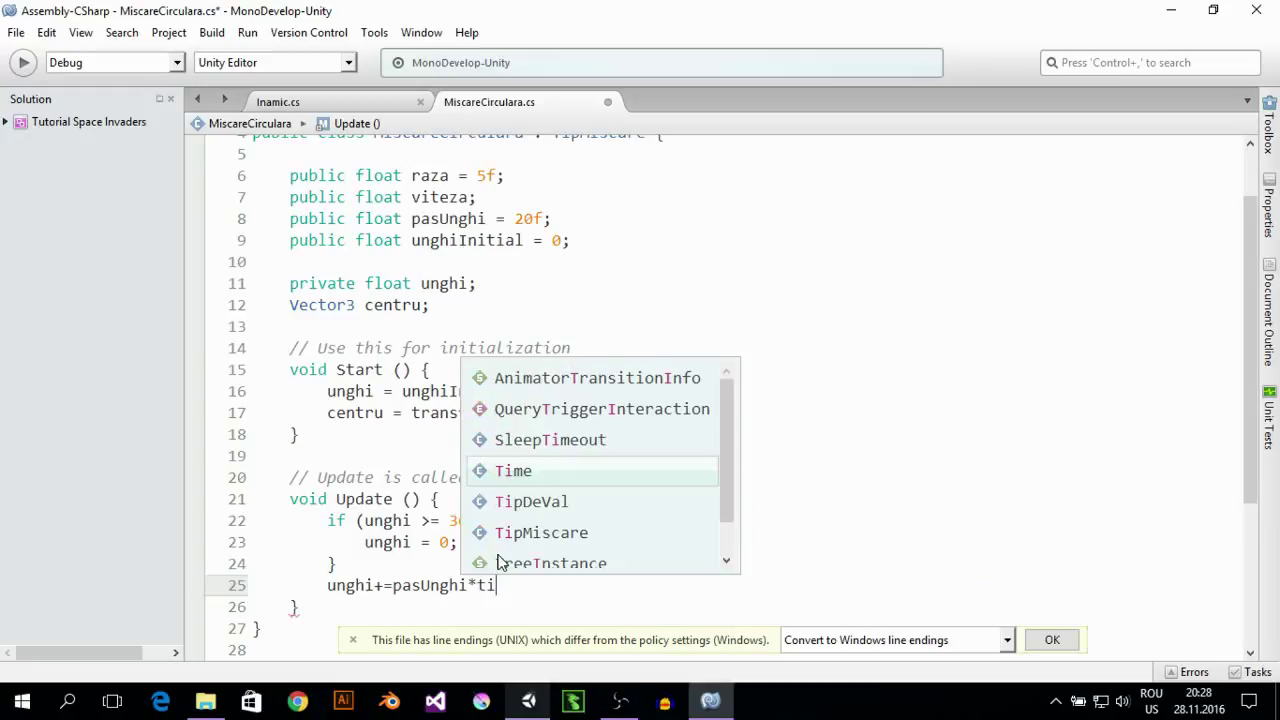
type("me.del")
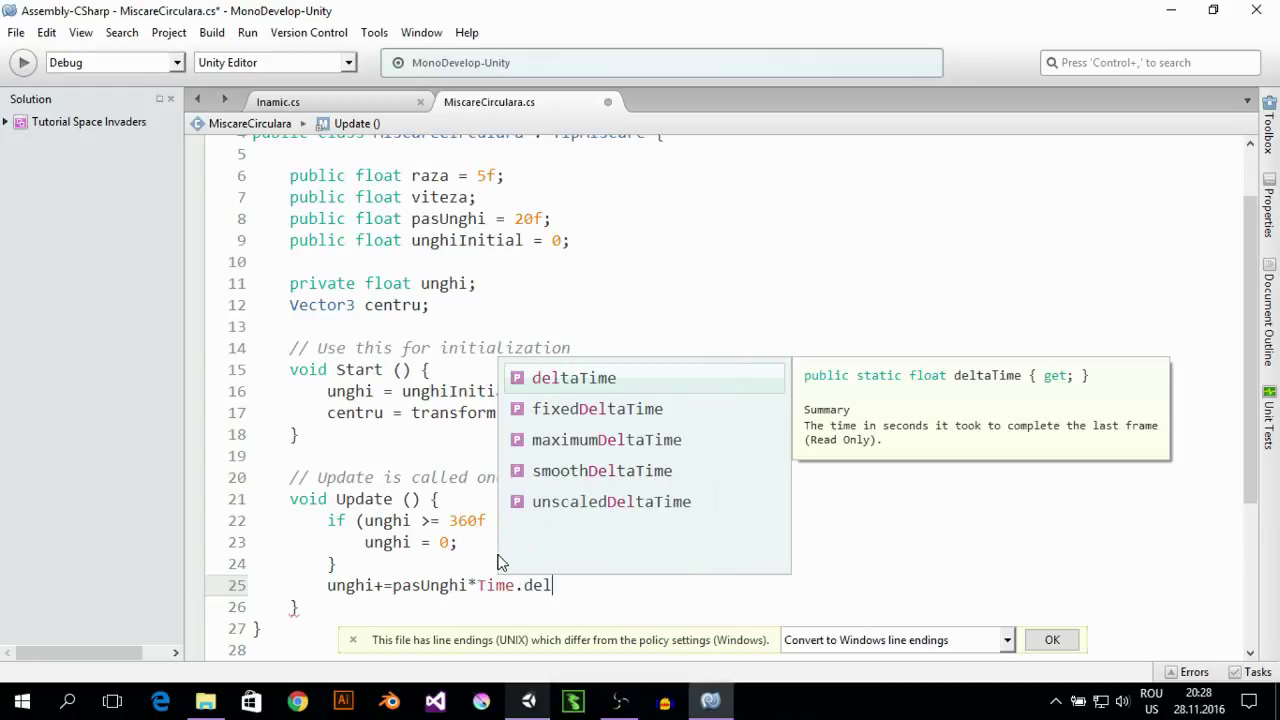
key("Return")
type("* ")
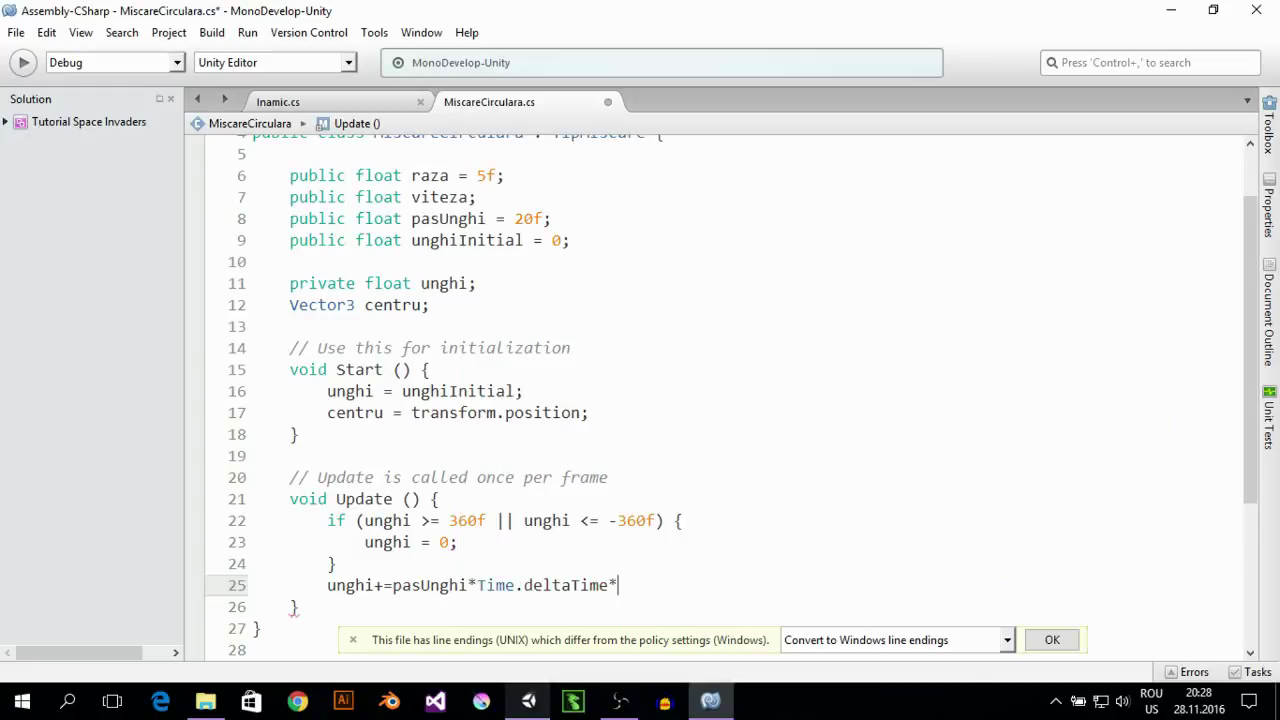
type("vit")
key("Return")
type(";")
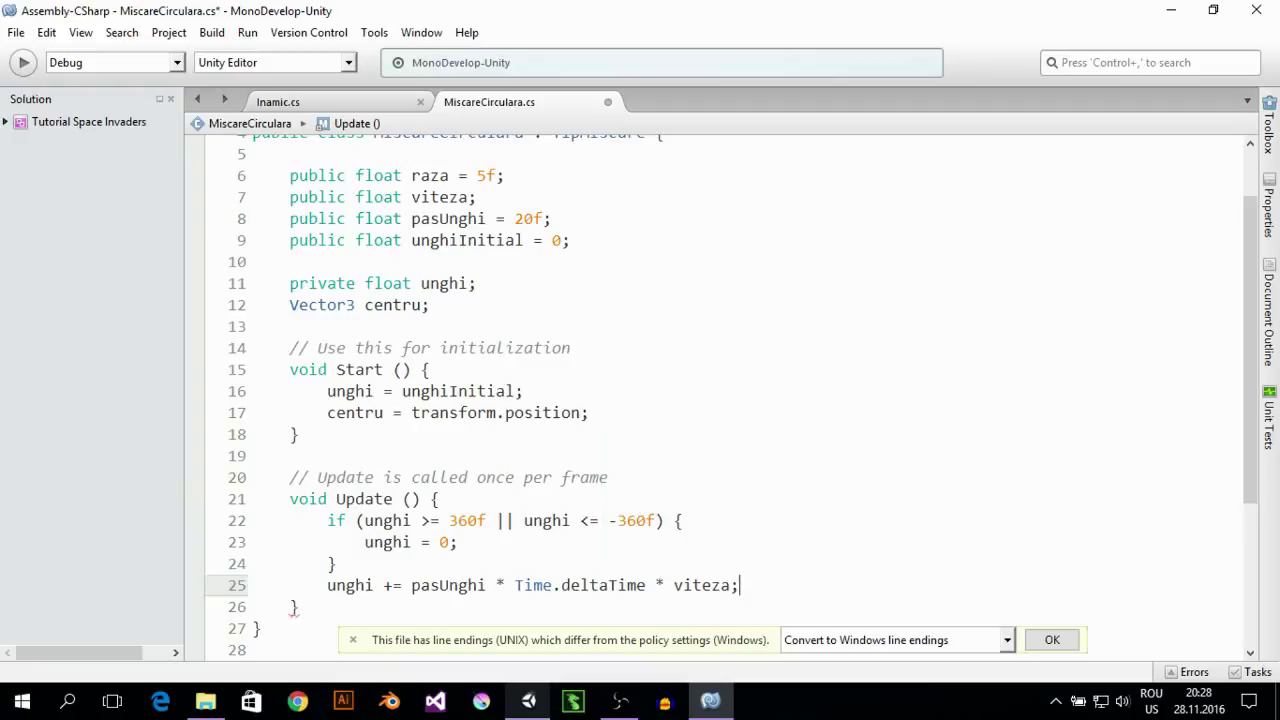
key("Return")
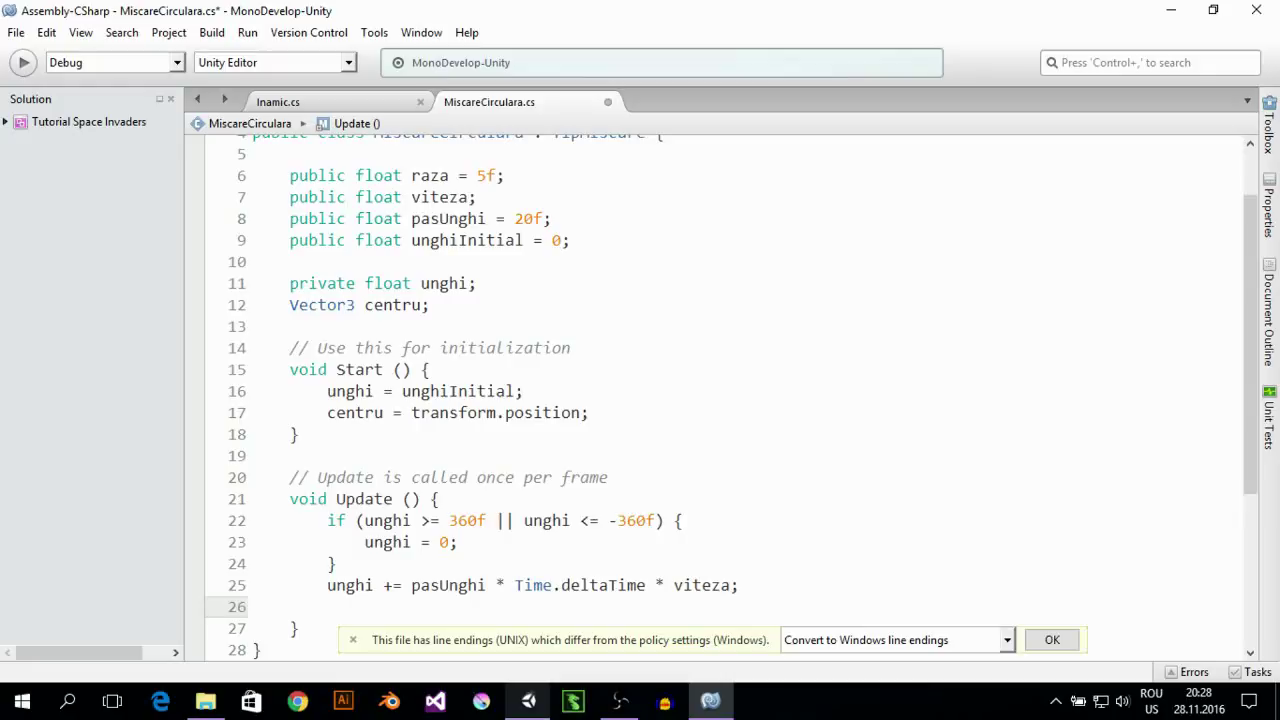
Begin a line assigning transform.position = new Vector3
type("tra")
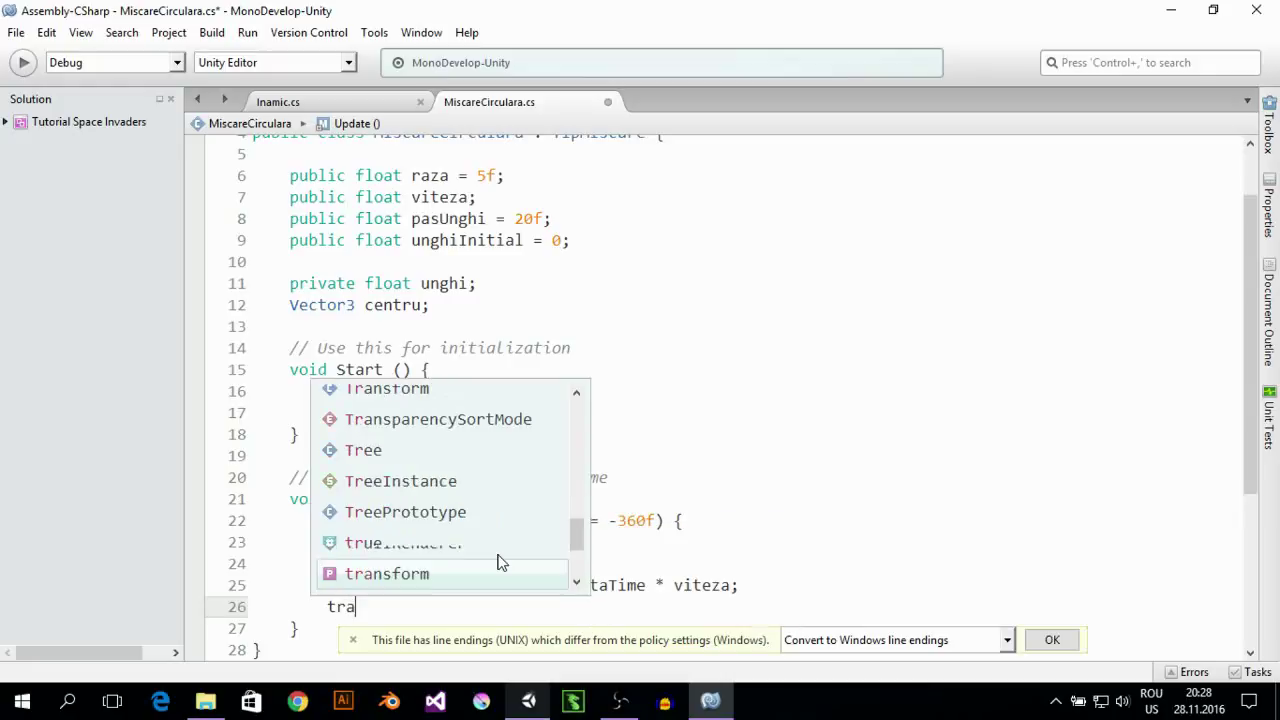
key("Return")
type(".")
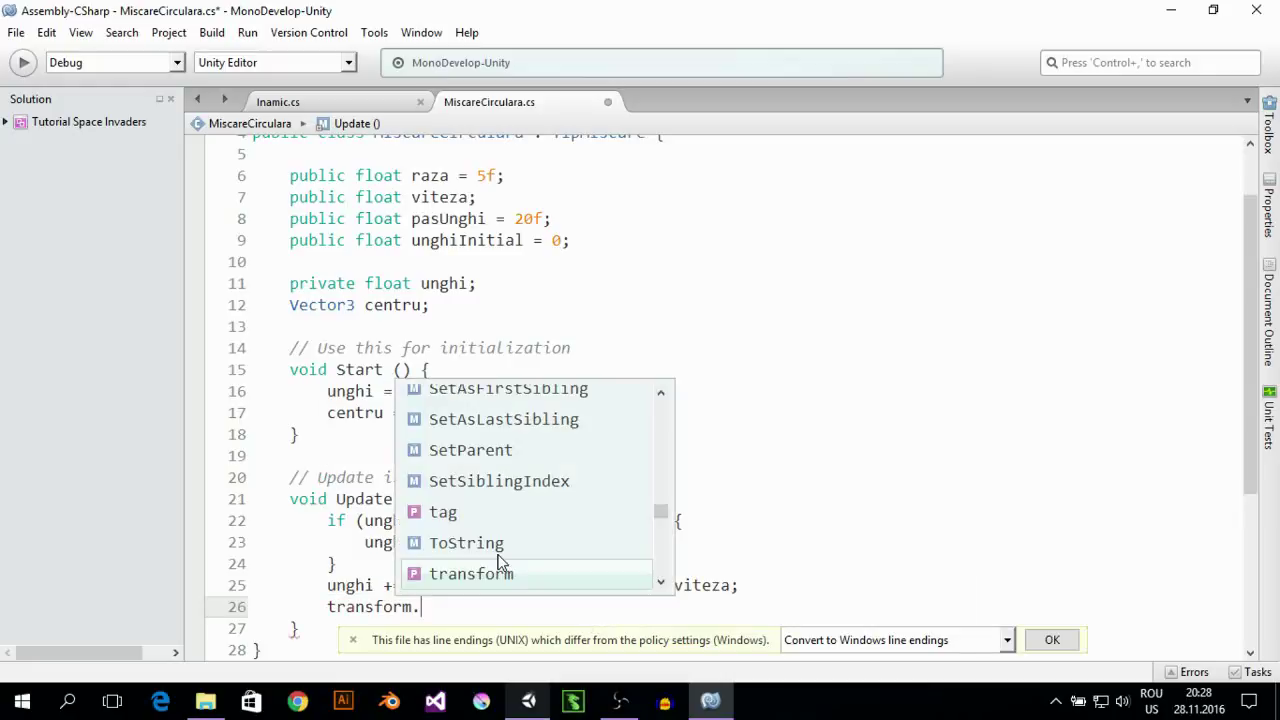
type("po")
key("Return")
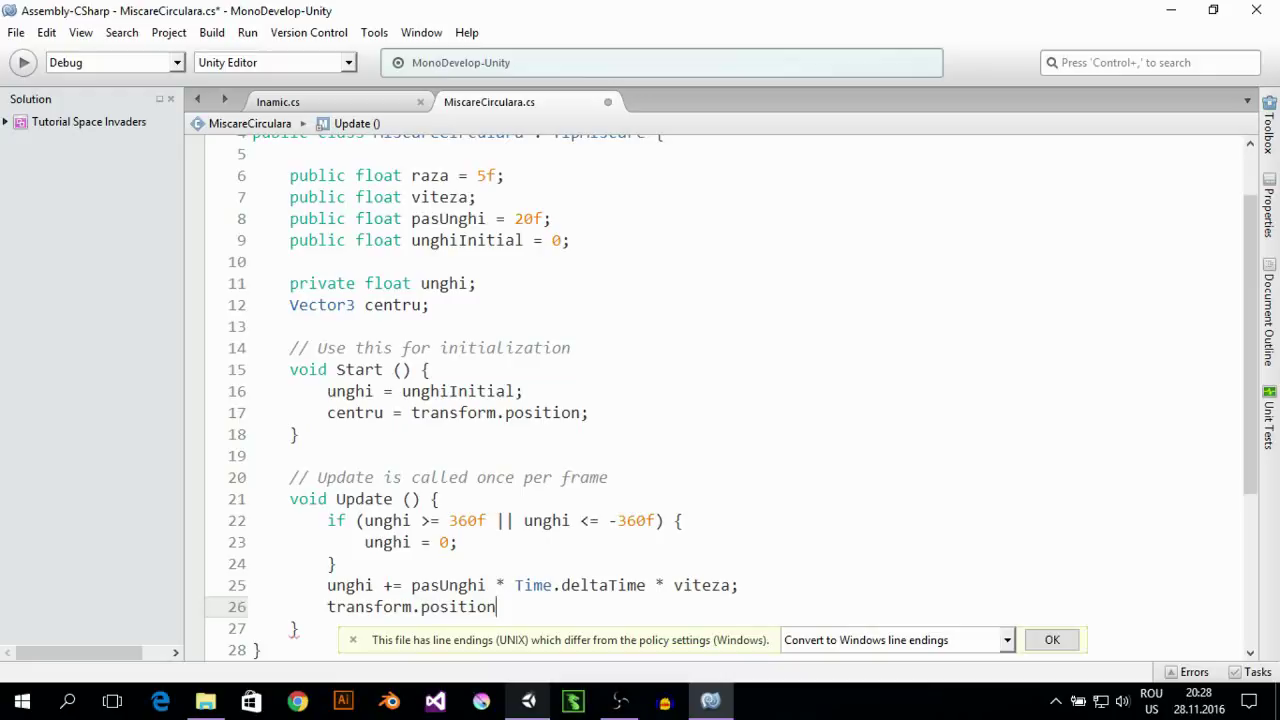
type("(")
key("BackSpace")
type("=")
type(" new ")
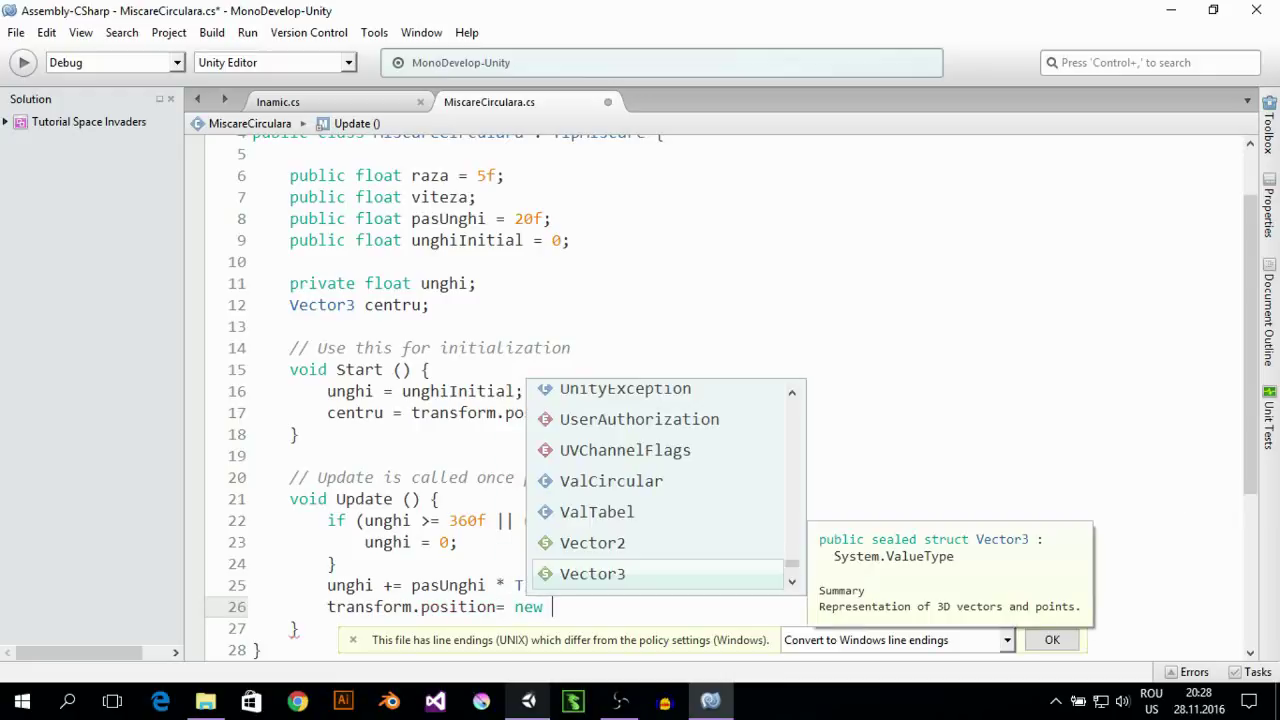
type("vec")
key("Down")
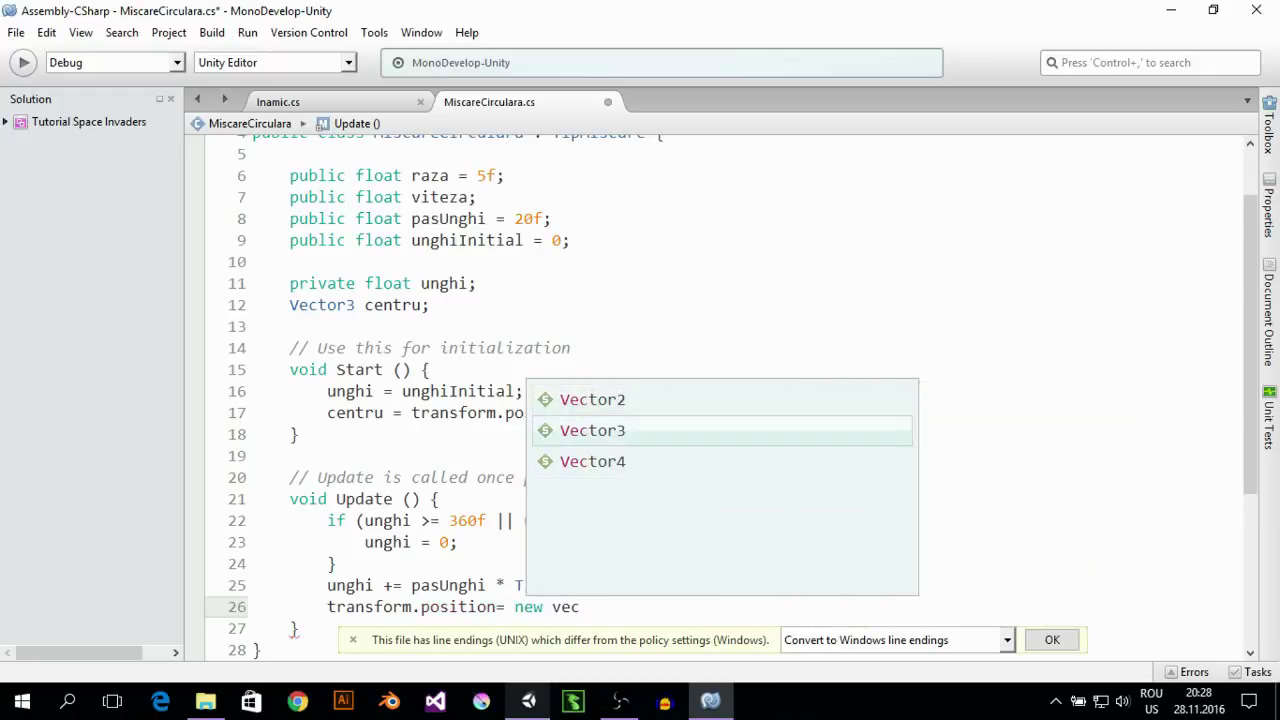
key("Return")
Give the Vector3 the x argument Mathf.Cos(Mathf.Deg2Rad*unghi)*raza+centru.x and select that expression
type("(")
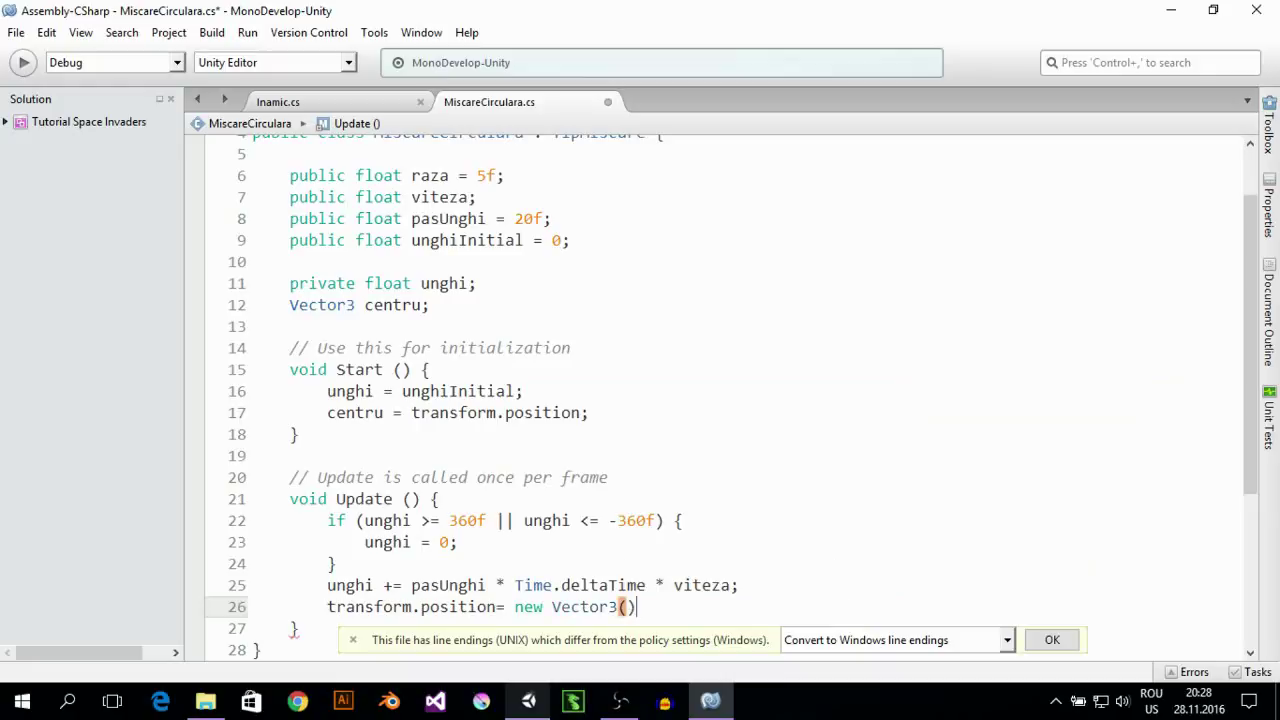
type("Ma")
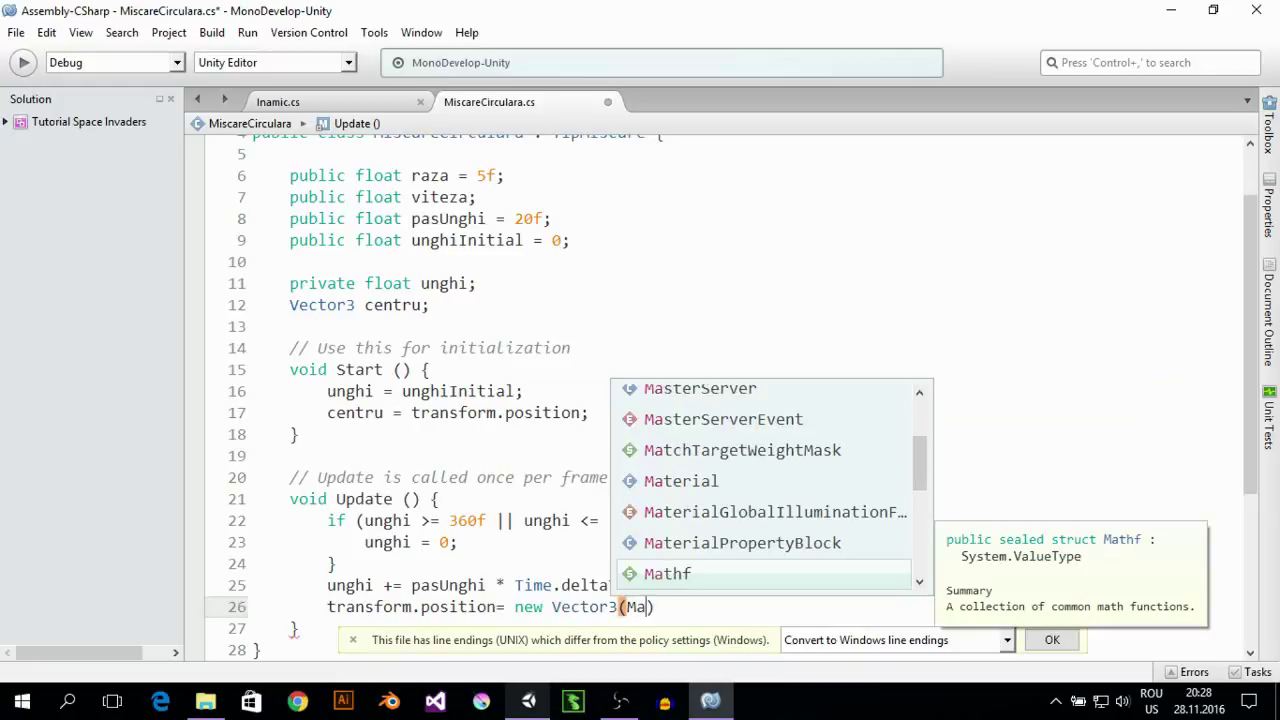
type("thf.")
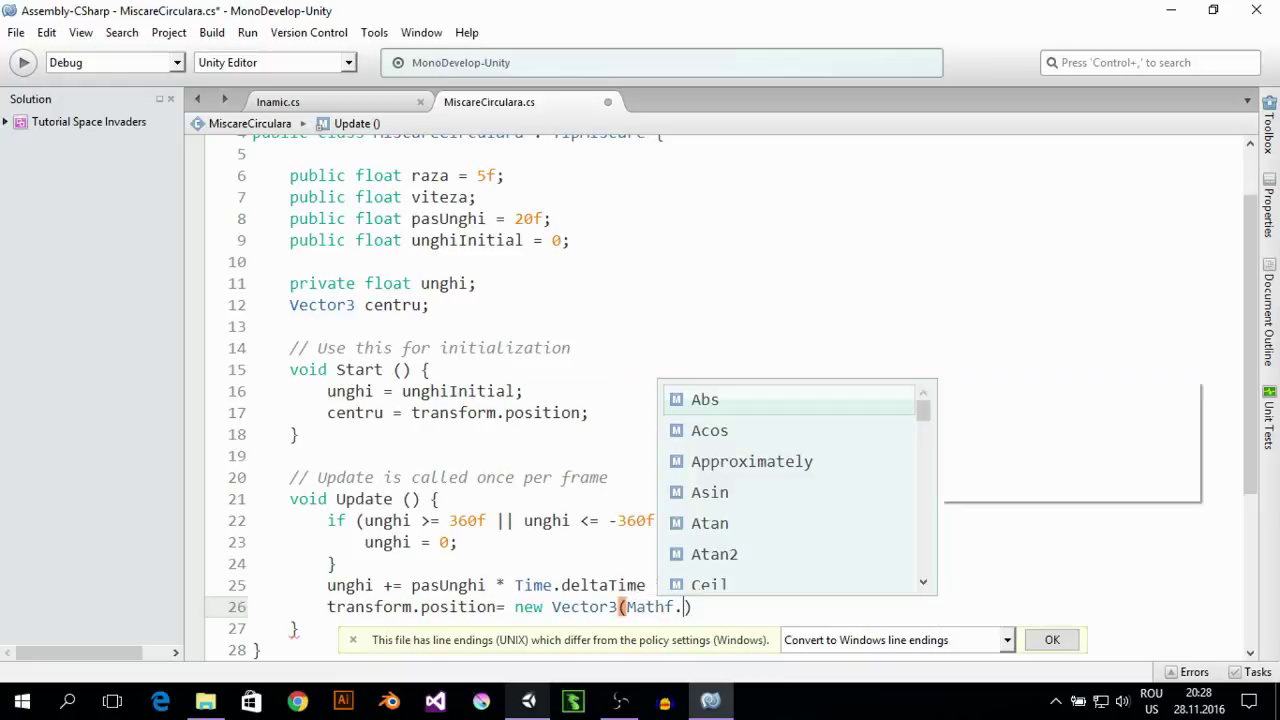
type("co")
key("Return")
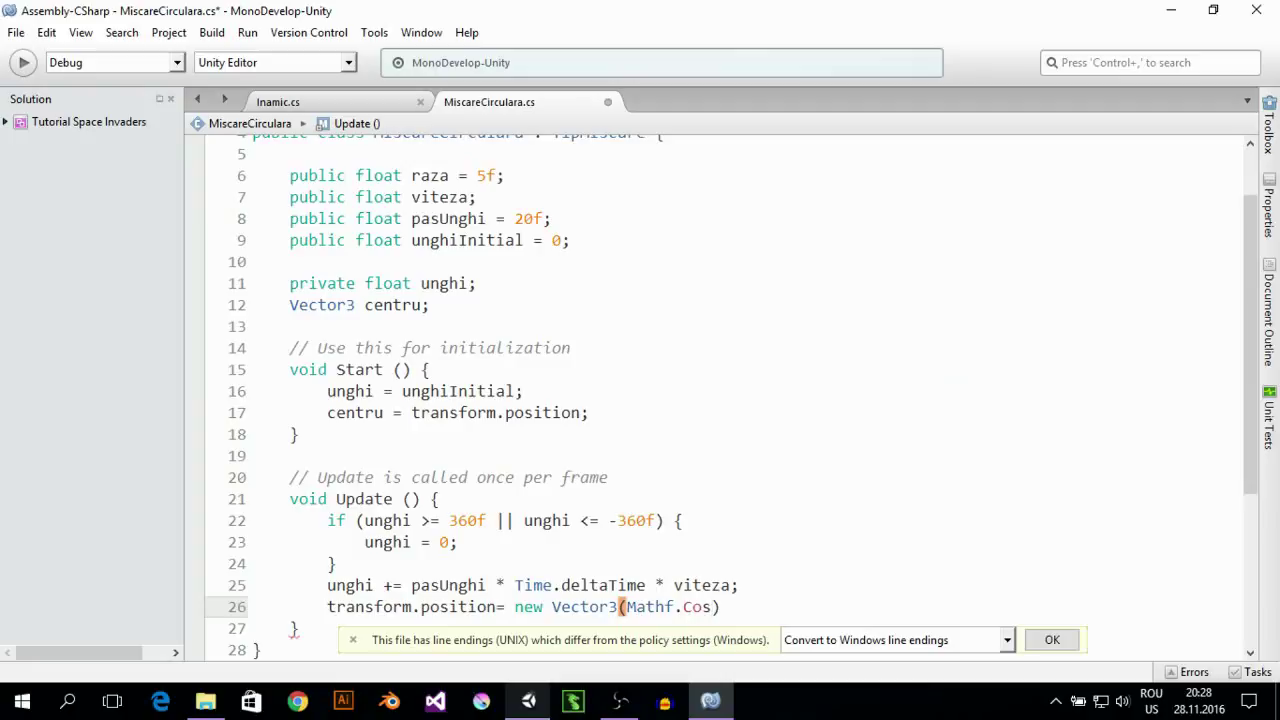
type("(")
type("Ma")
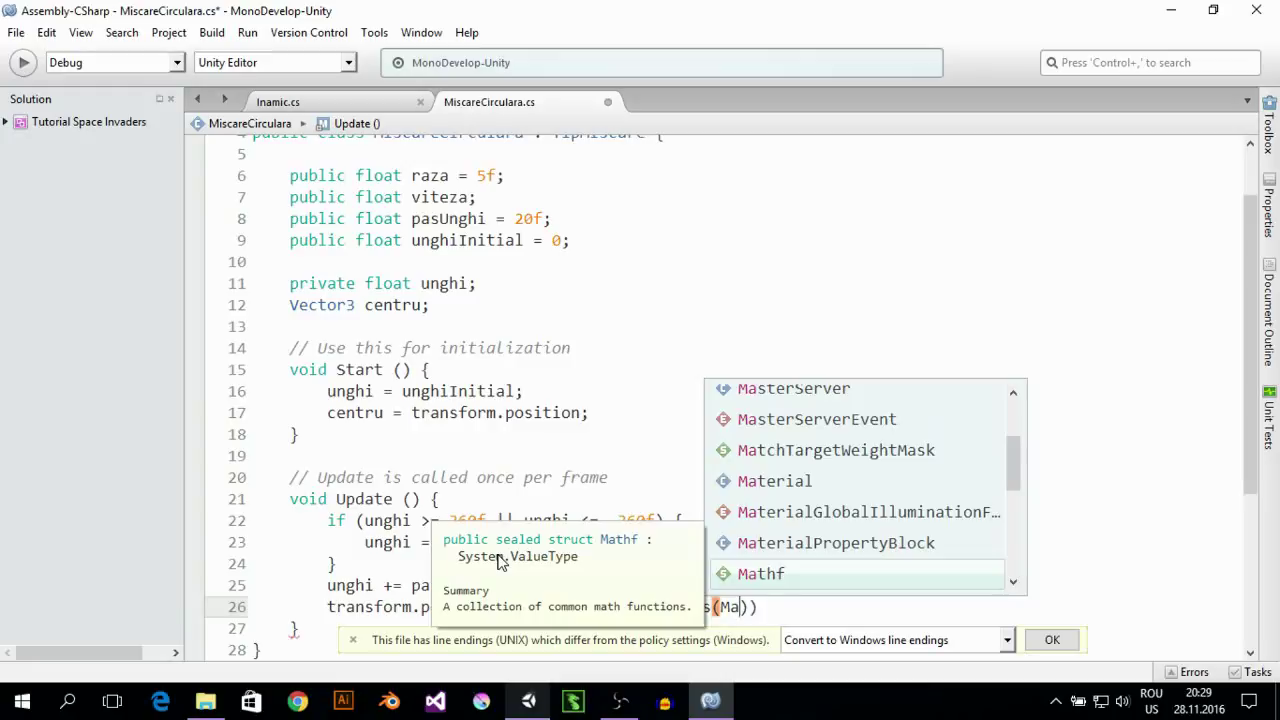
key("Return")
type(".")
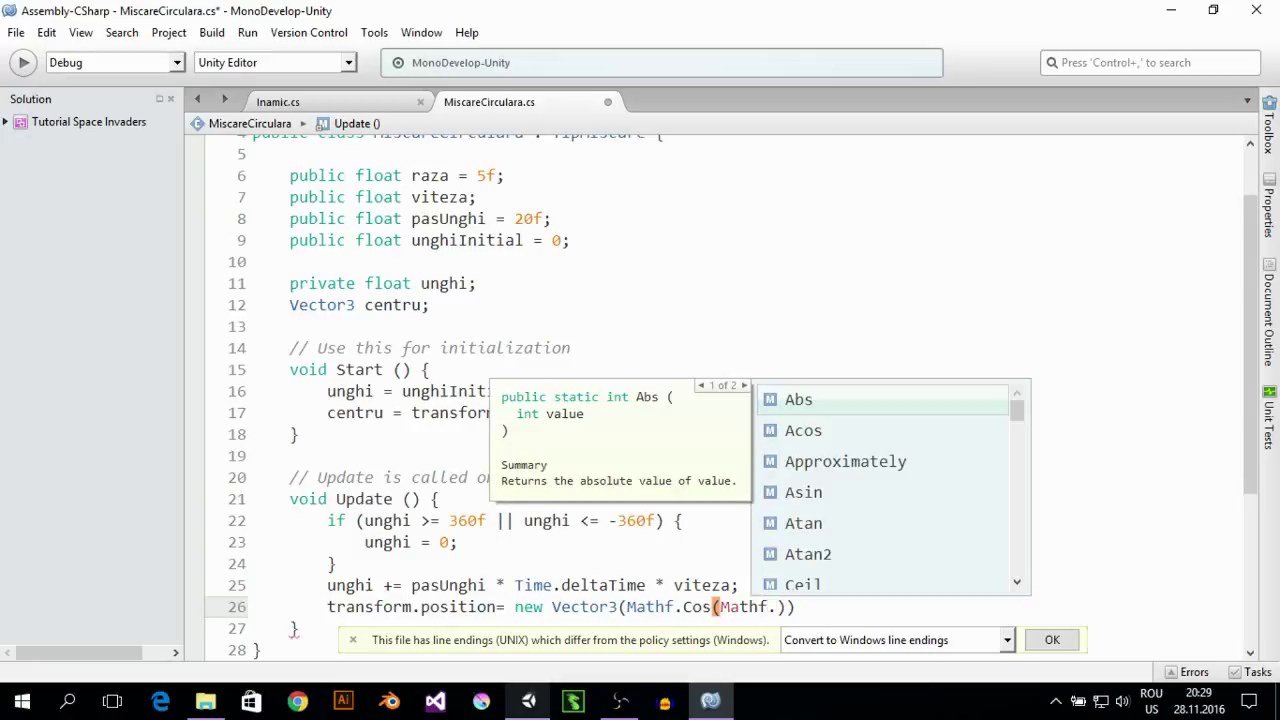
type("de")
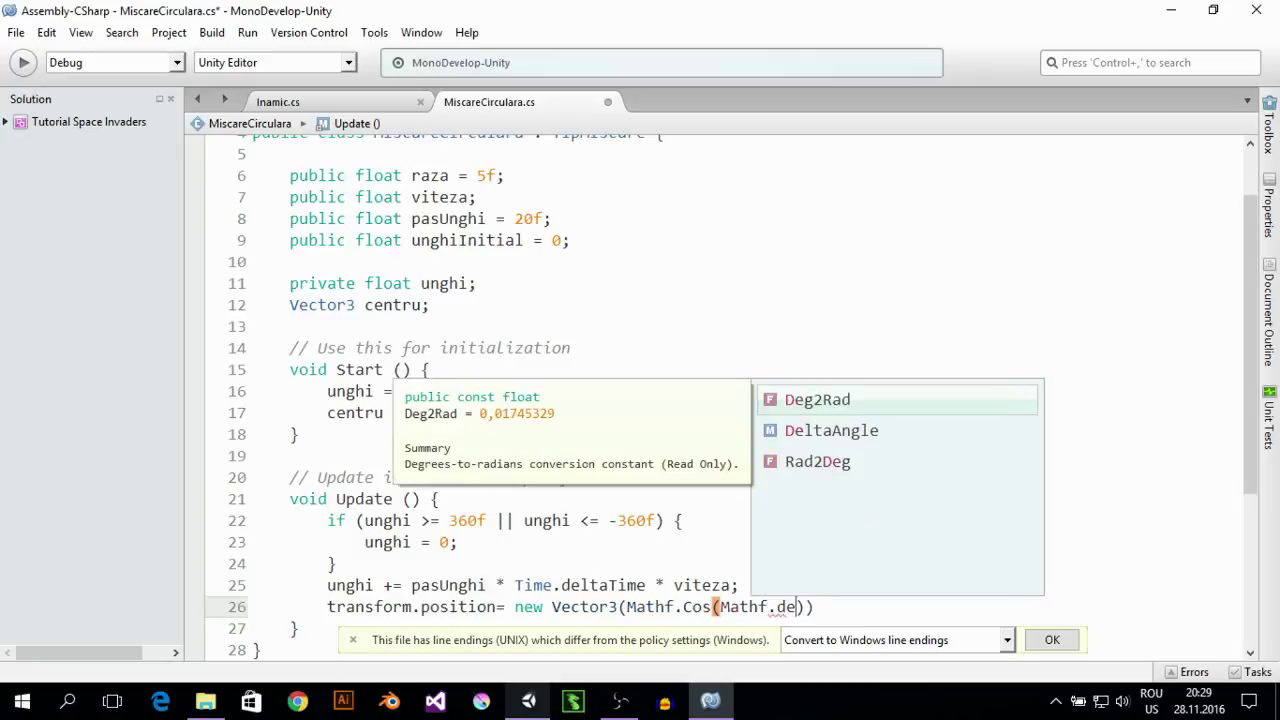
key("Return")
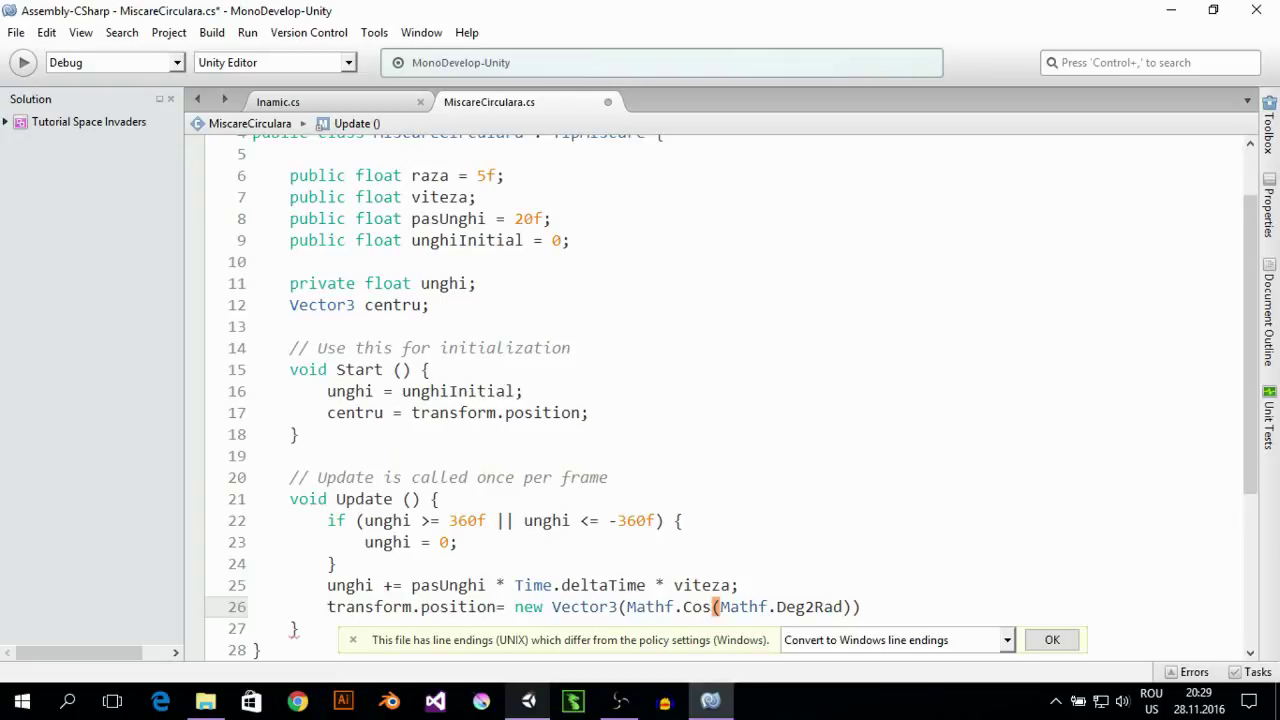
type("*un")
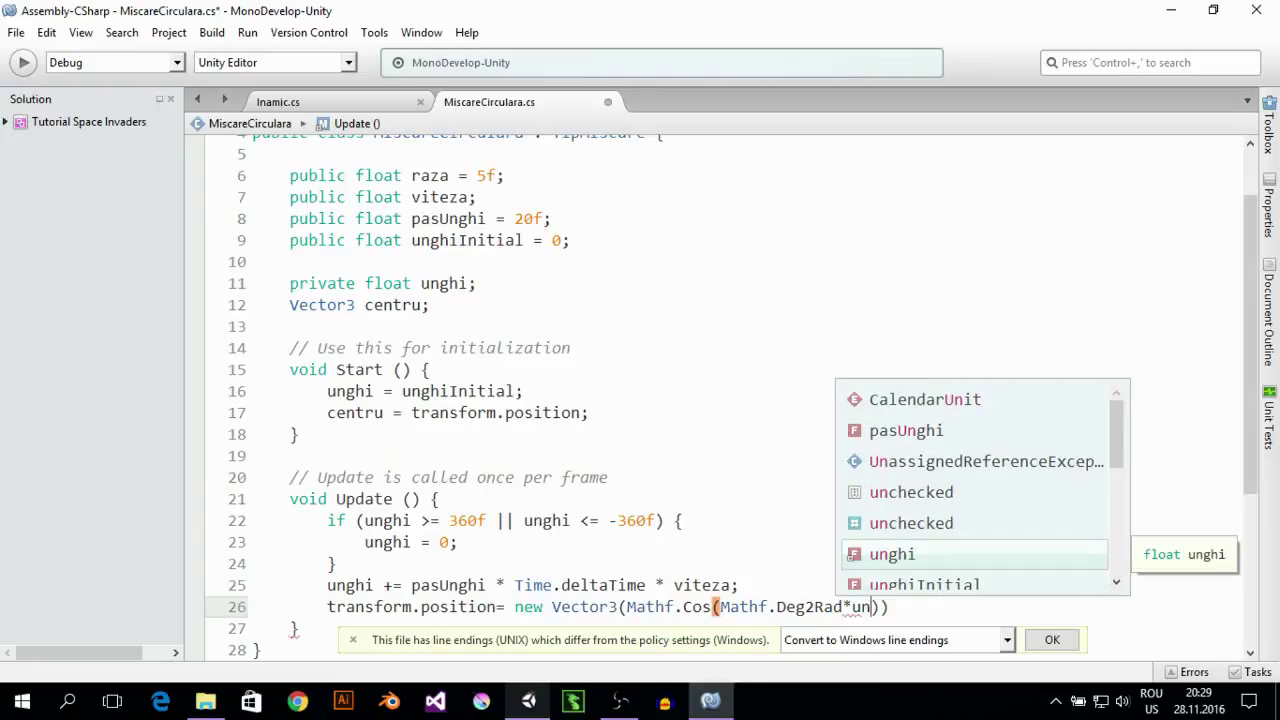
key("Return")
type(")")
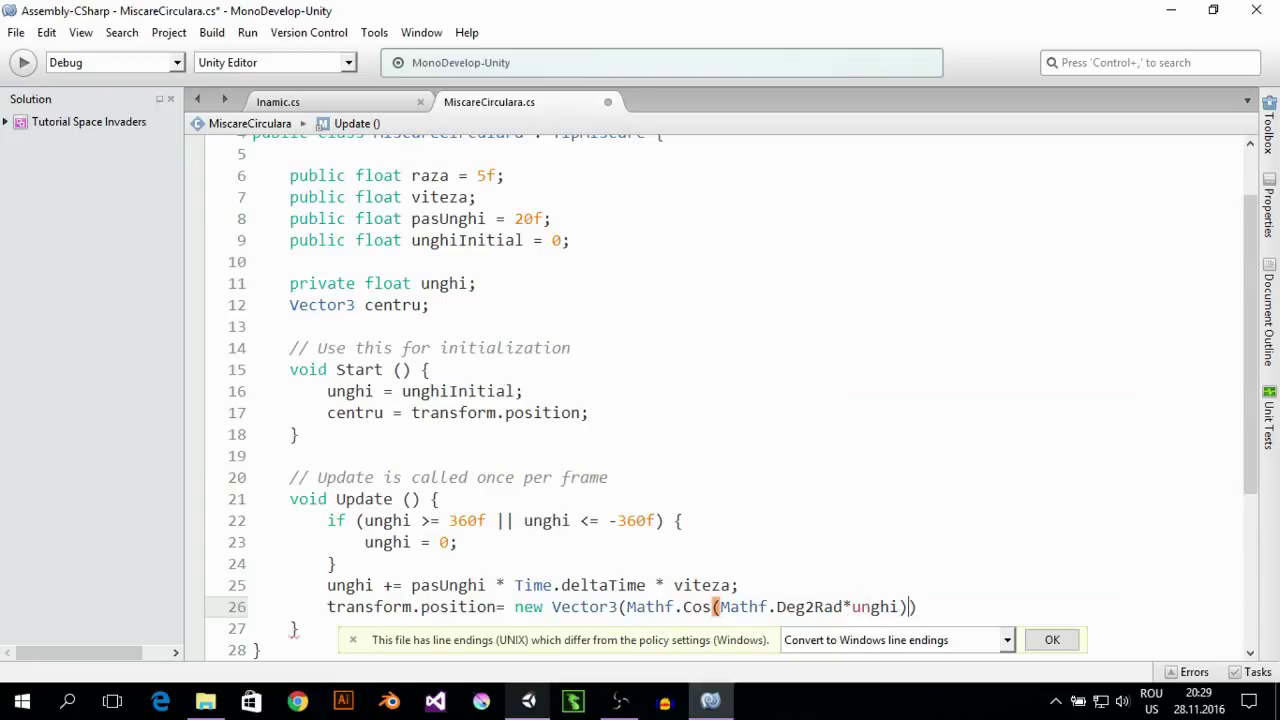
type("*")
type("raza")
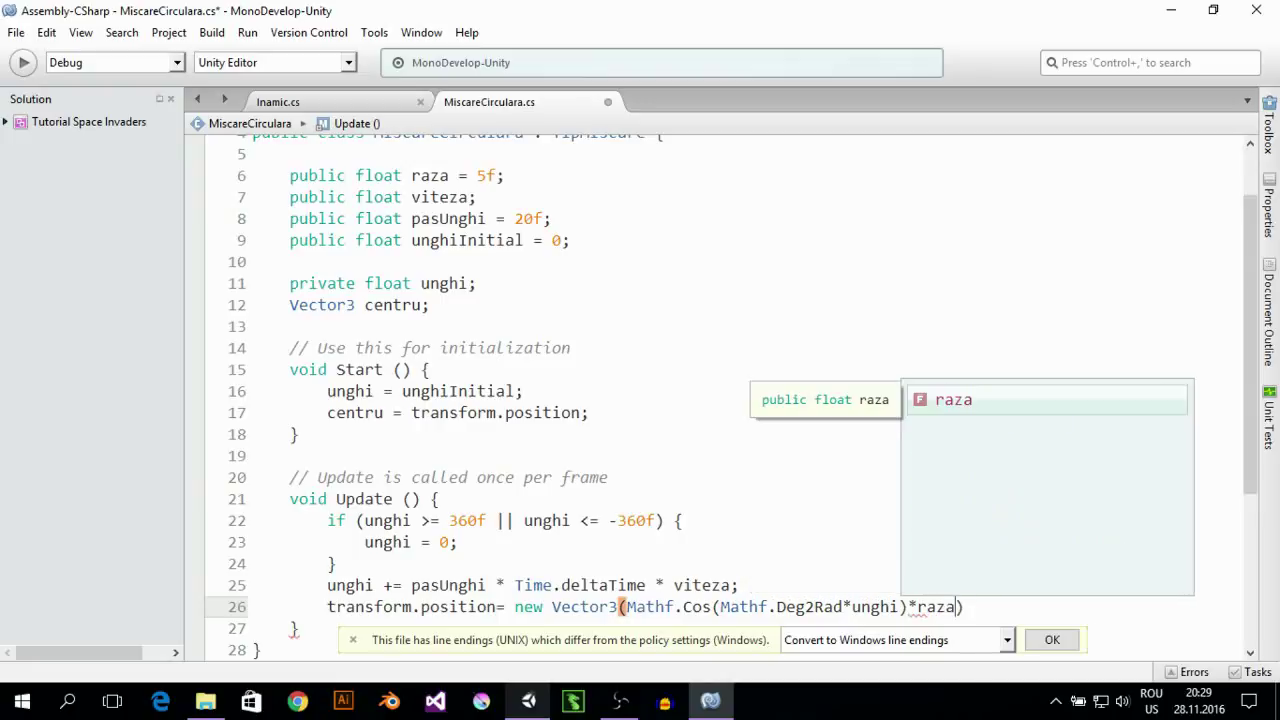
type("+")
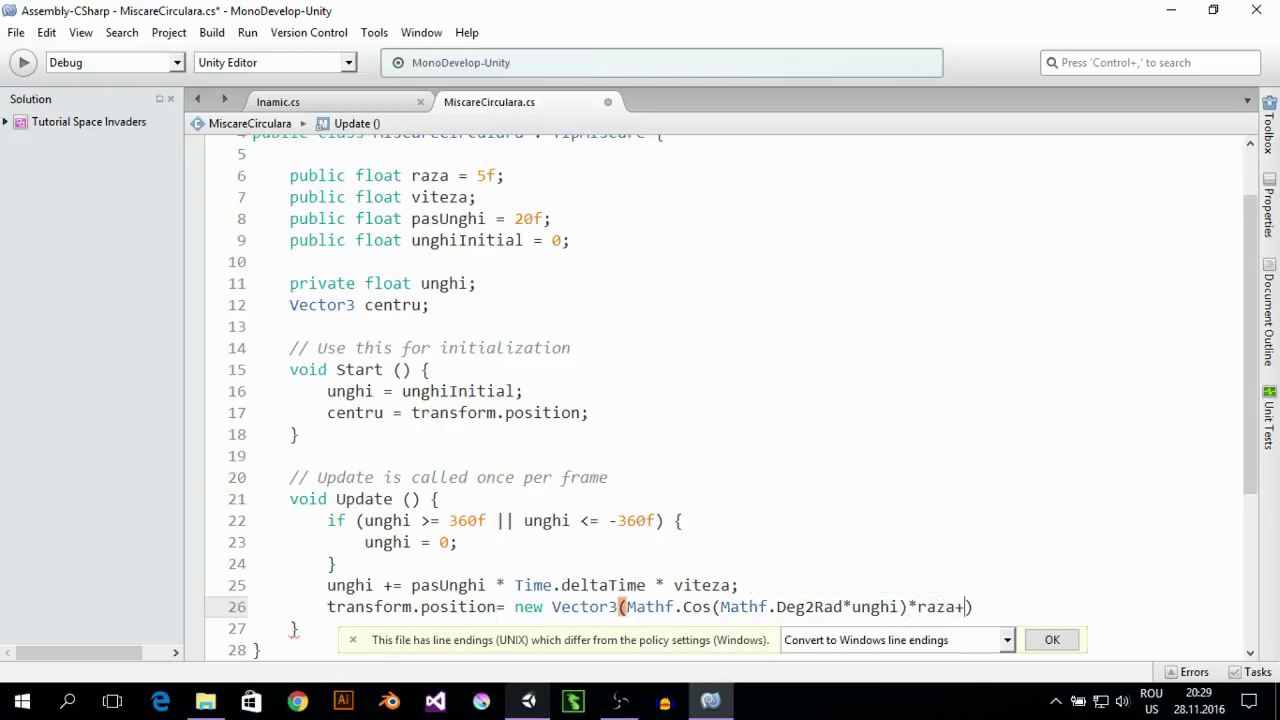
type("cen")
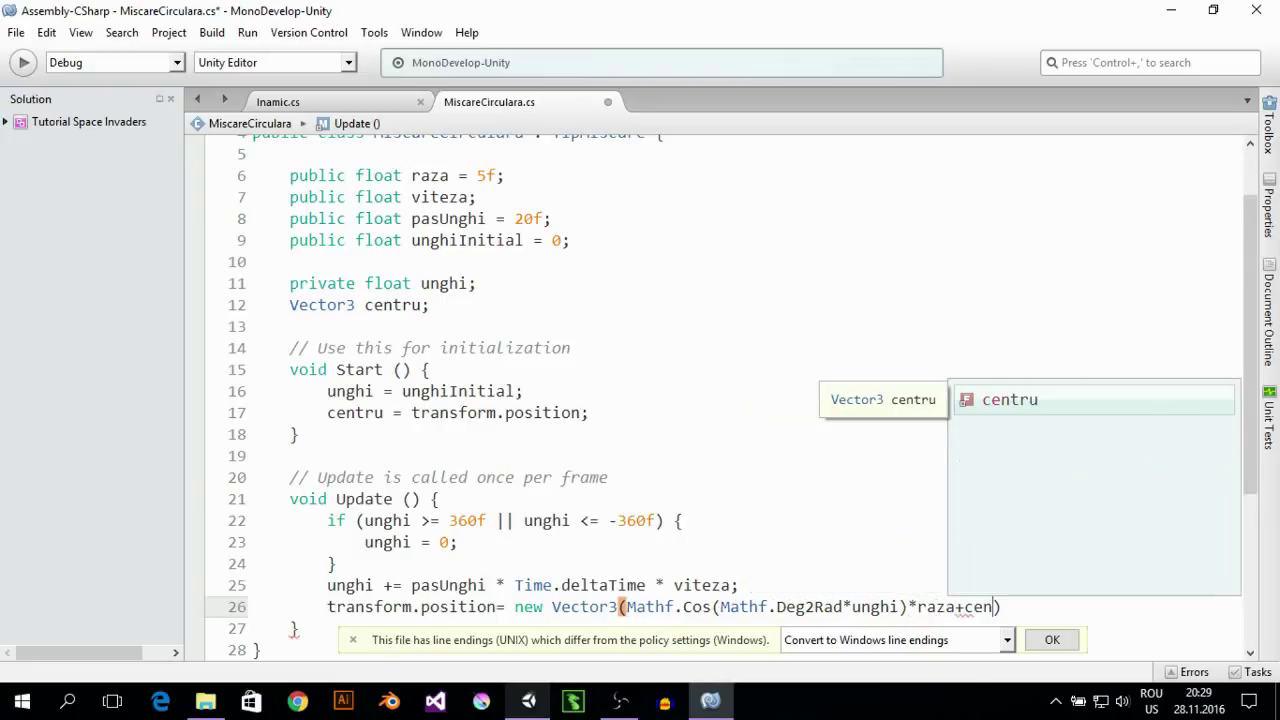
key("Return")
type(".x")
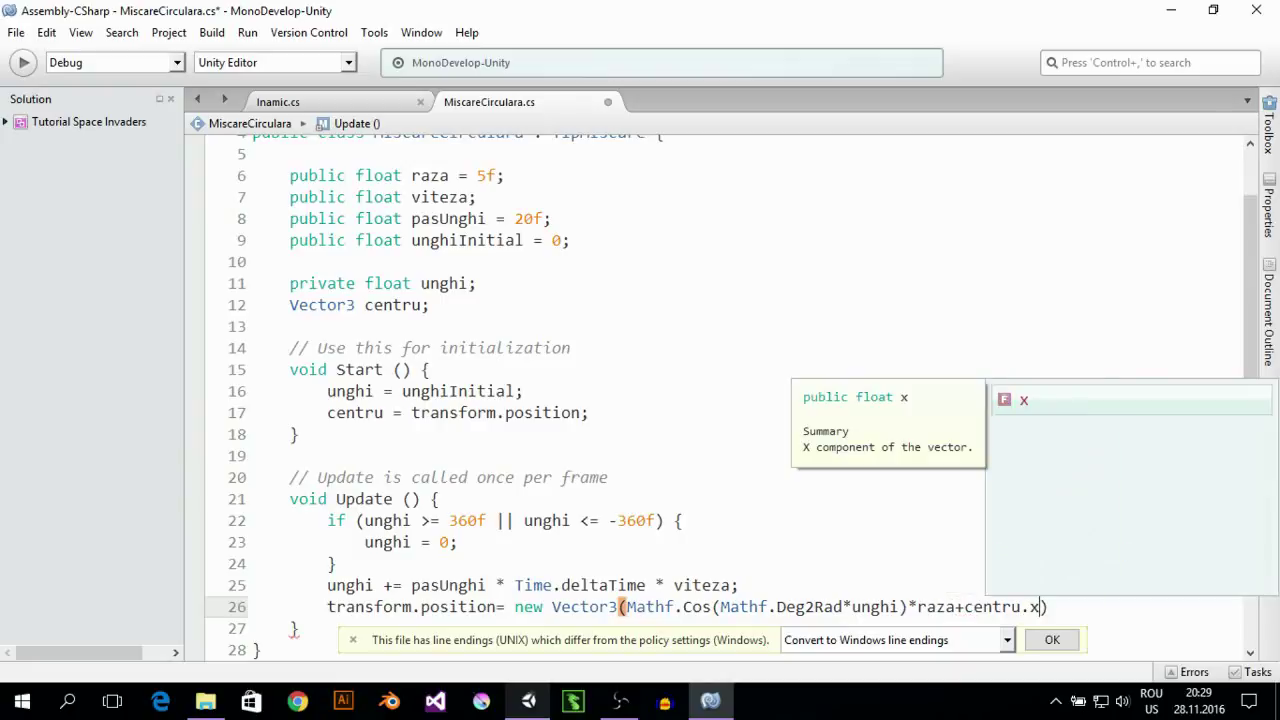
type(",")
key("Left")
key("ctrl+shift+Left")
key("ctrl+shift+Left")
key("ctrl+shift+Left")
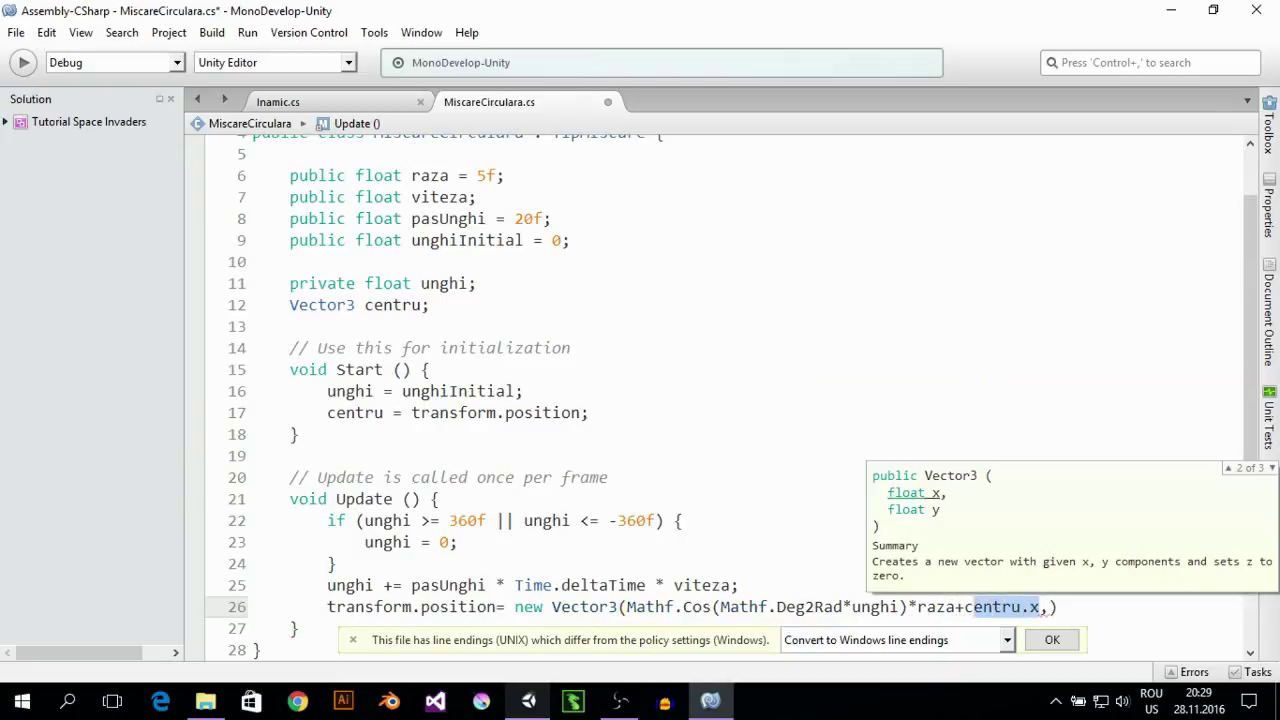
key("ctrl+shift+Left")
key("ctrl+shift+Left")
key("ctrl+shift+Left")
key("shift+Left")
key("shift+Left")
key("shift+Left")
key("shift+Left")
key("shift+Left")
key("shift+Left")
key("shift+Left")
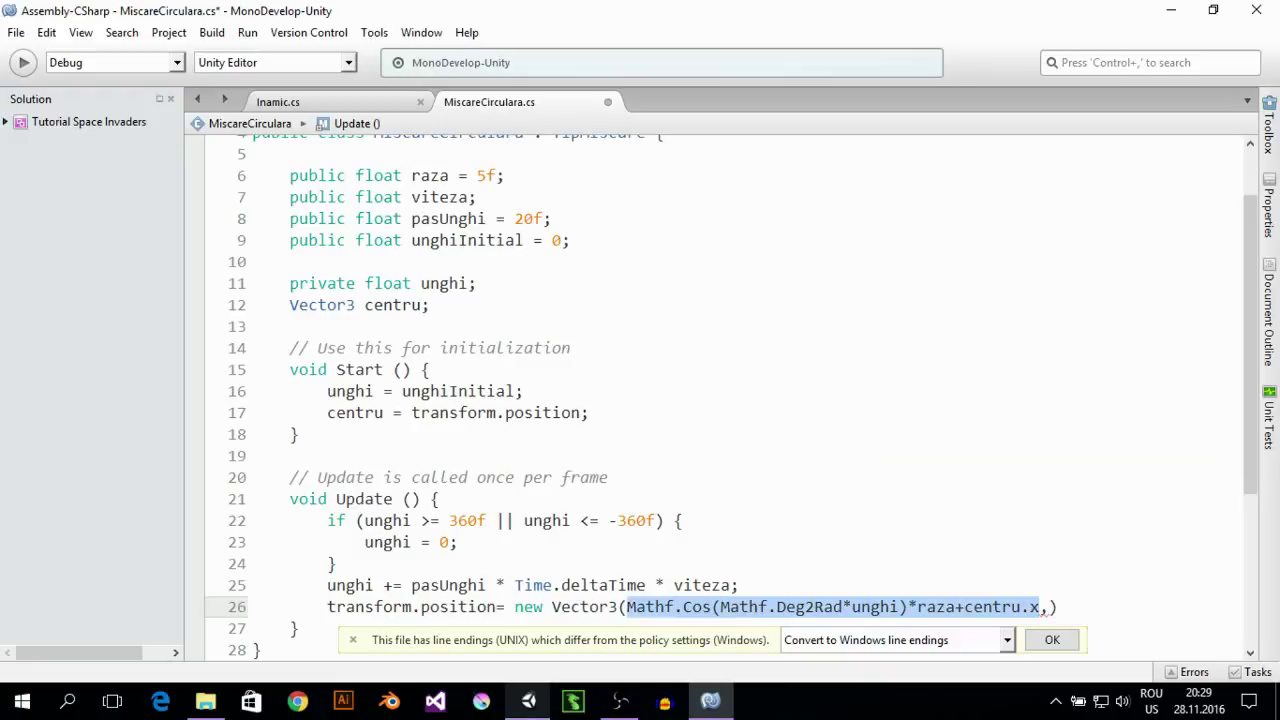
Complete the Vector3 with y Mathf.Sin(Mathf.Deg2Rad*unghi)*raza+centru.y and z 0
key("Left")
key("ctrl+Right")
key("ctrl+Right")
key("ctrl+Right")
key("ctrl+Right")
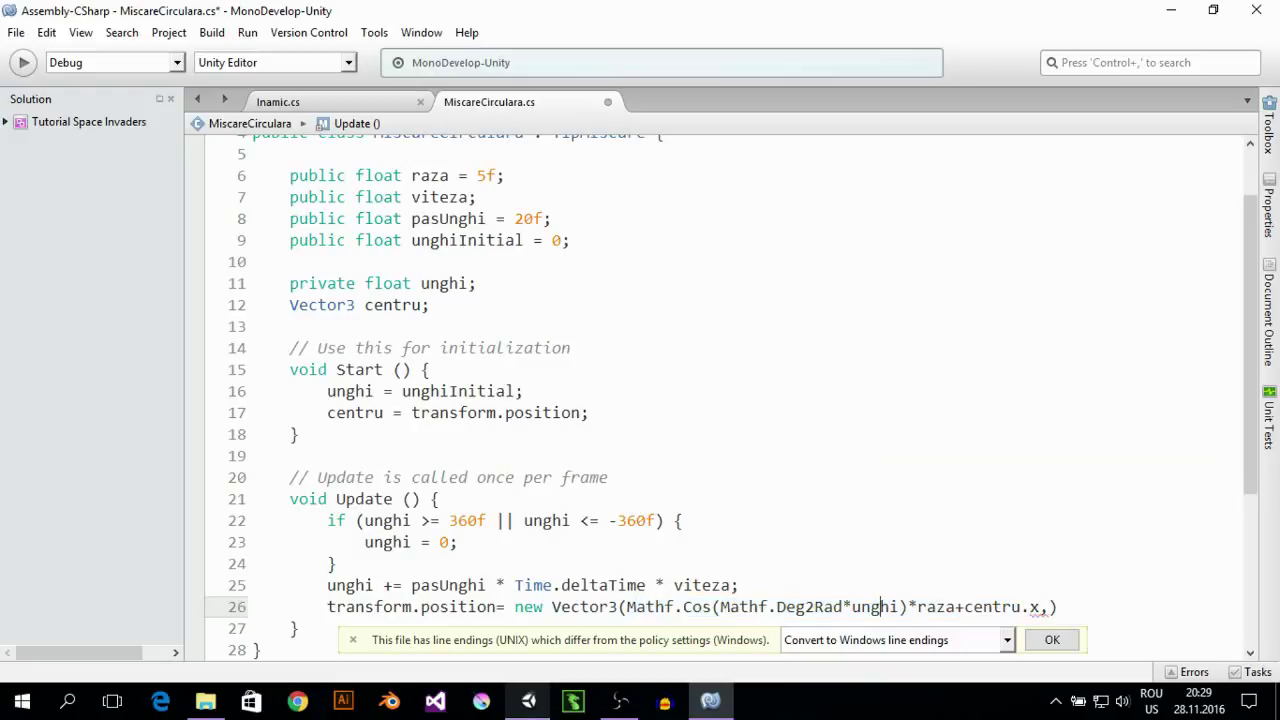
key("ctrl+Right")
key("ctrl+Right")
key("Right")
key("Right")
key("Right")
key("ctrl+v")
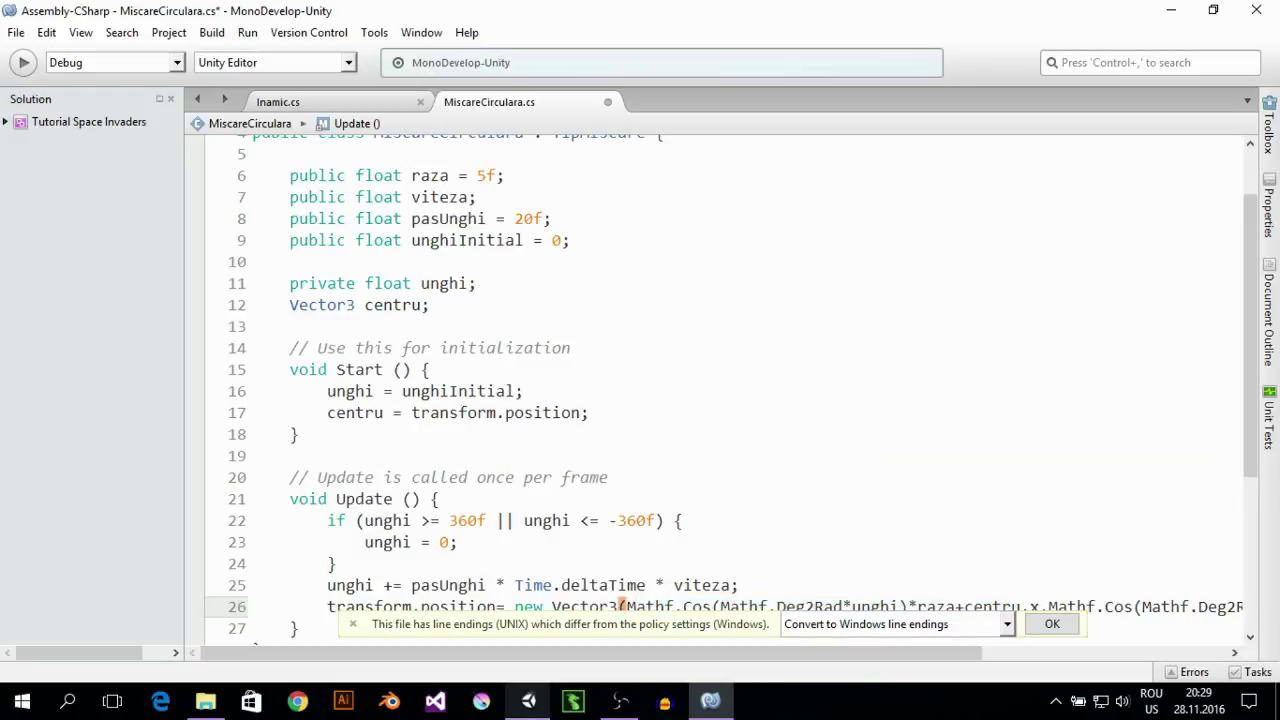
key("ctrl+Right")
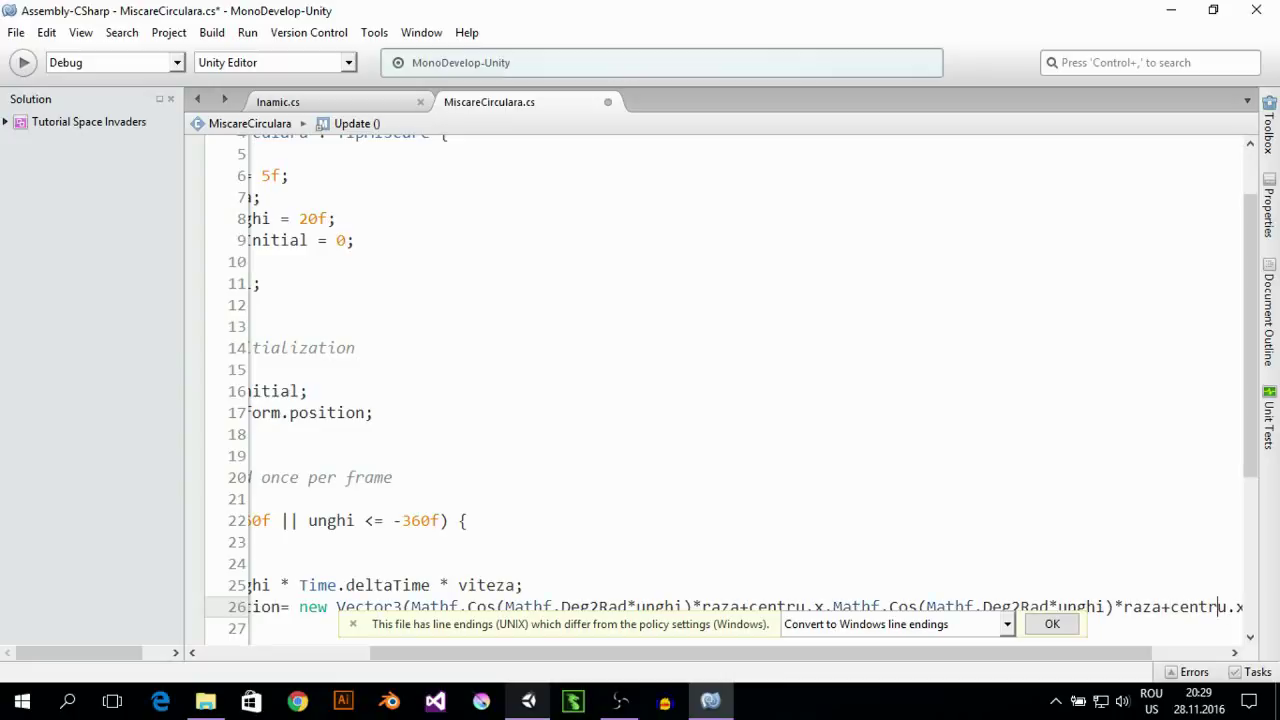
key("Right")
key("Right")
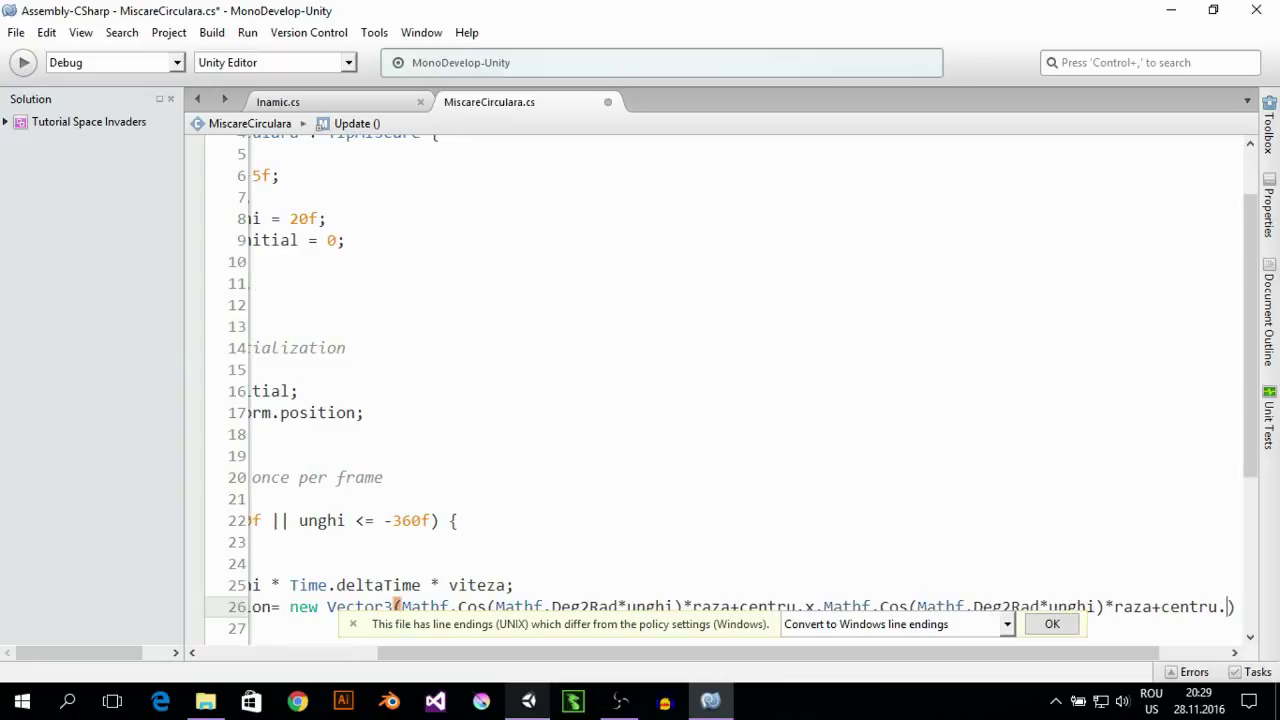
type("y")
key("Left")
left_click(917, 606)
key("BackSpace")
key("BackSpace")
key("BackSpace")
type("Si")
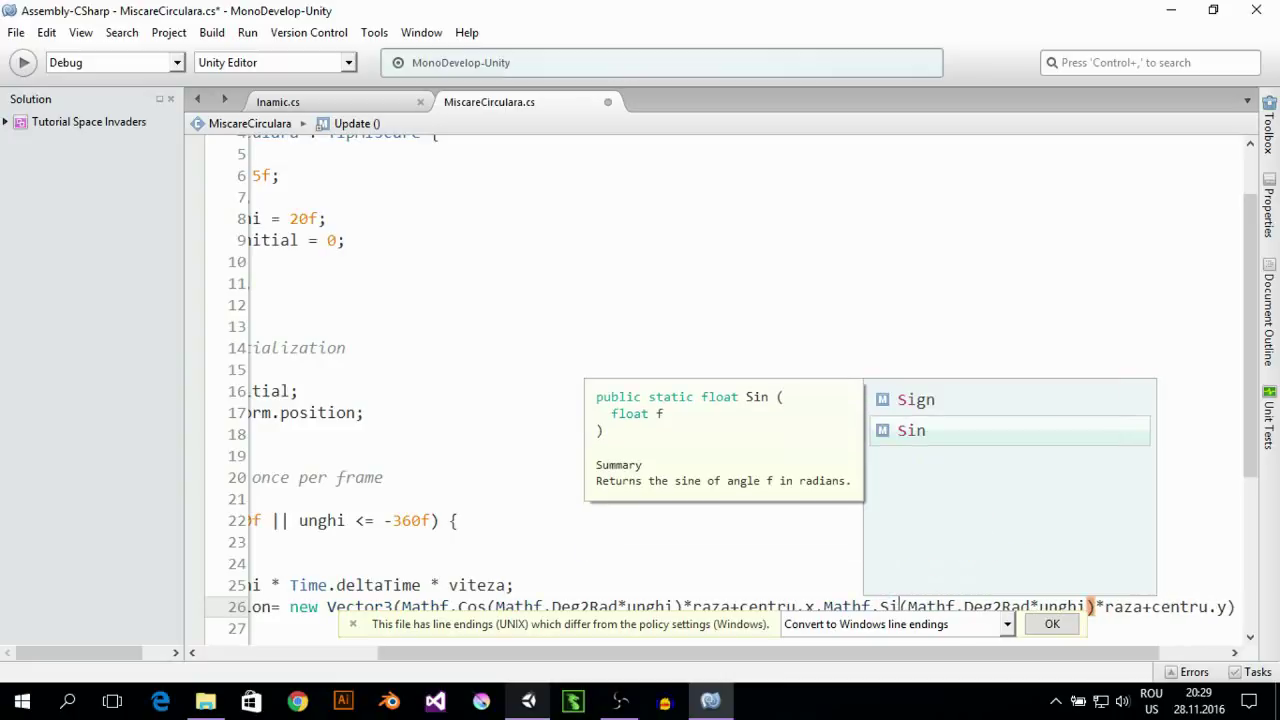
key("Return")
left_click(1092, 606)
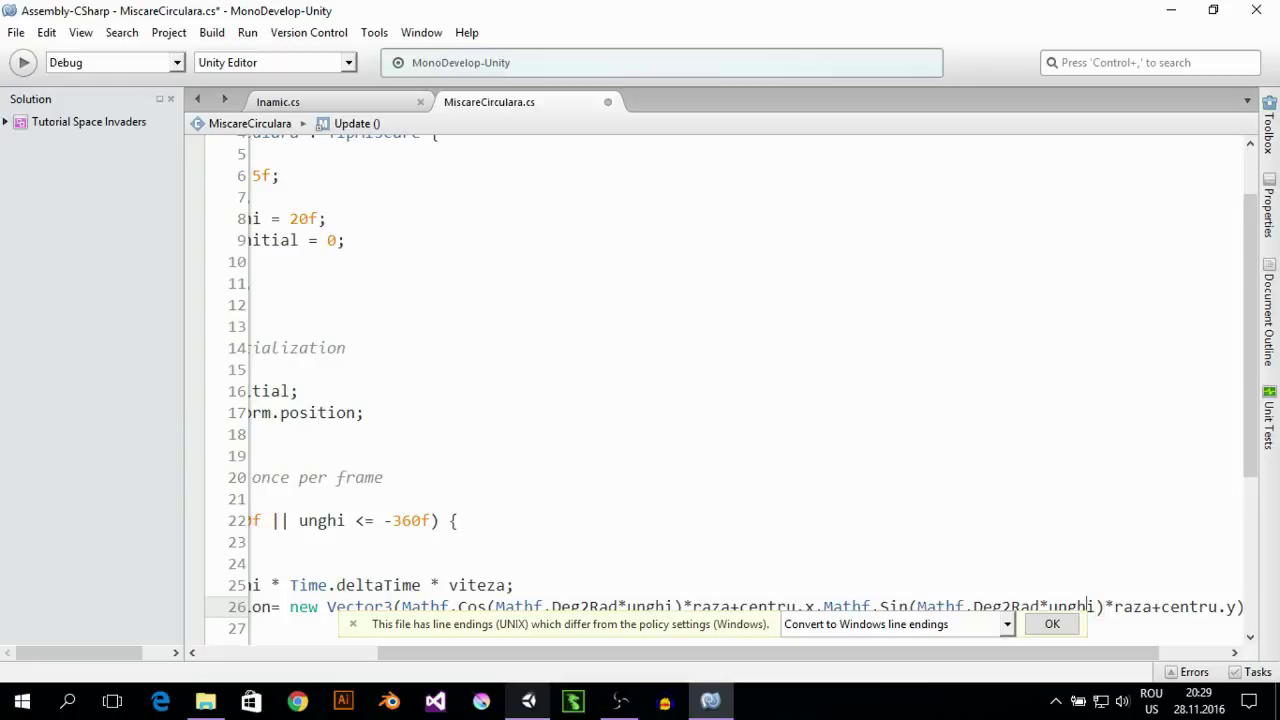
type(", ")
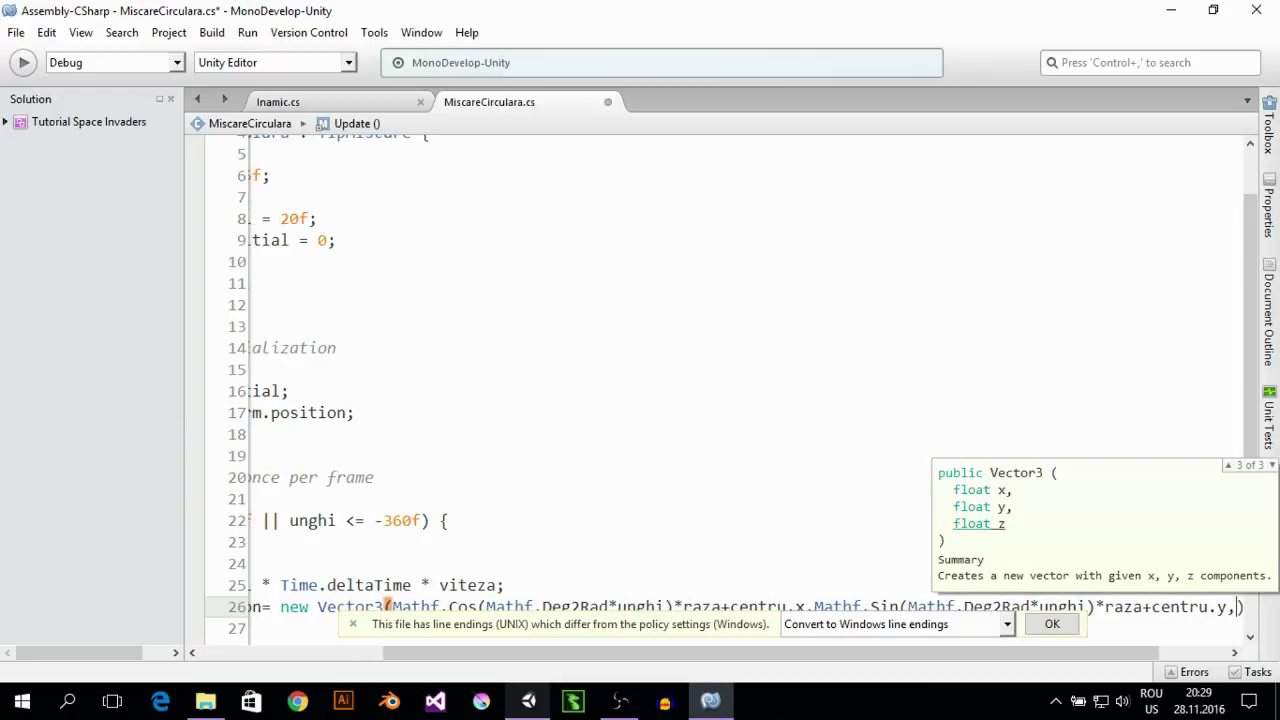
type("0);")
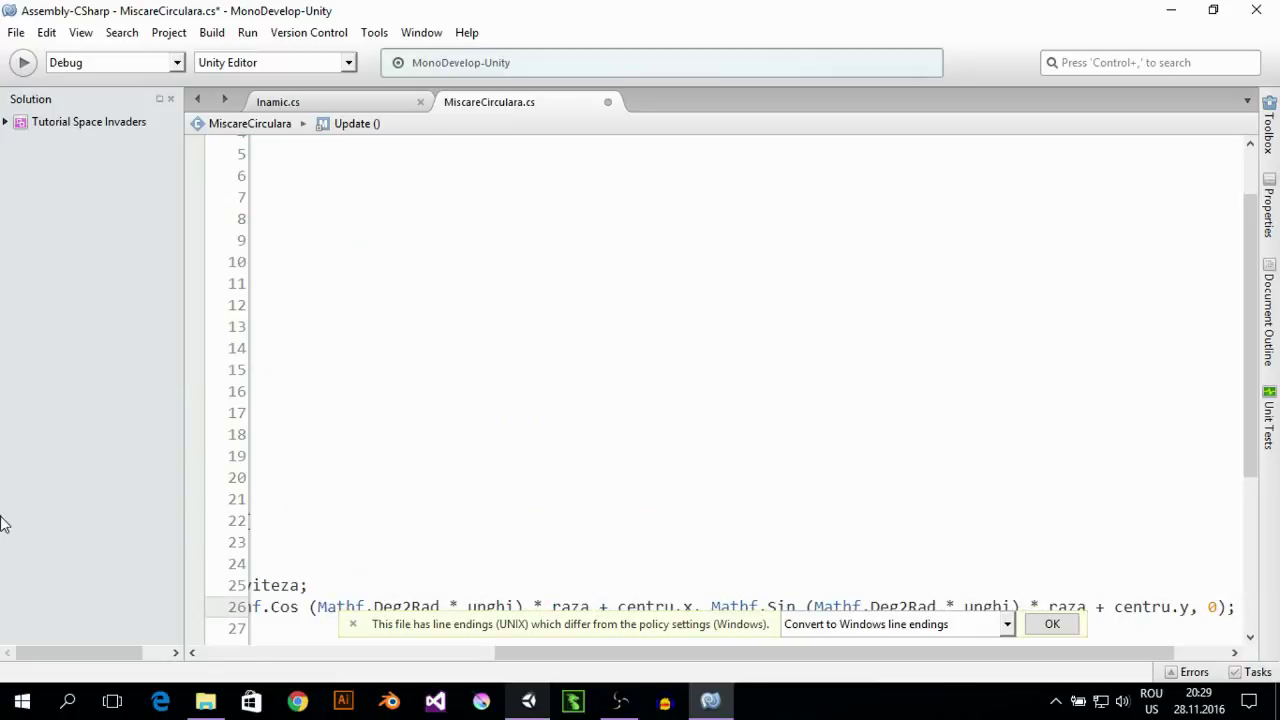
Save MiscareCirculara.cs and minimize MonoDevelop to return to Unity
left_click(15, 30)
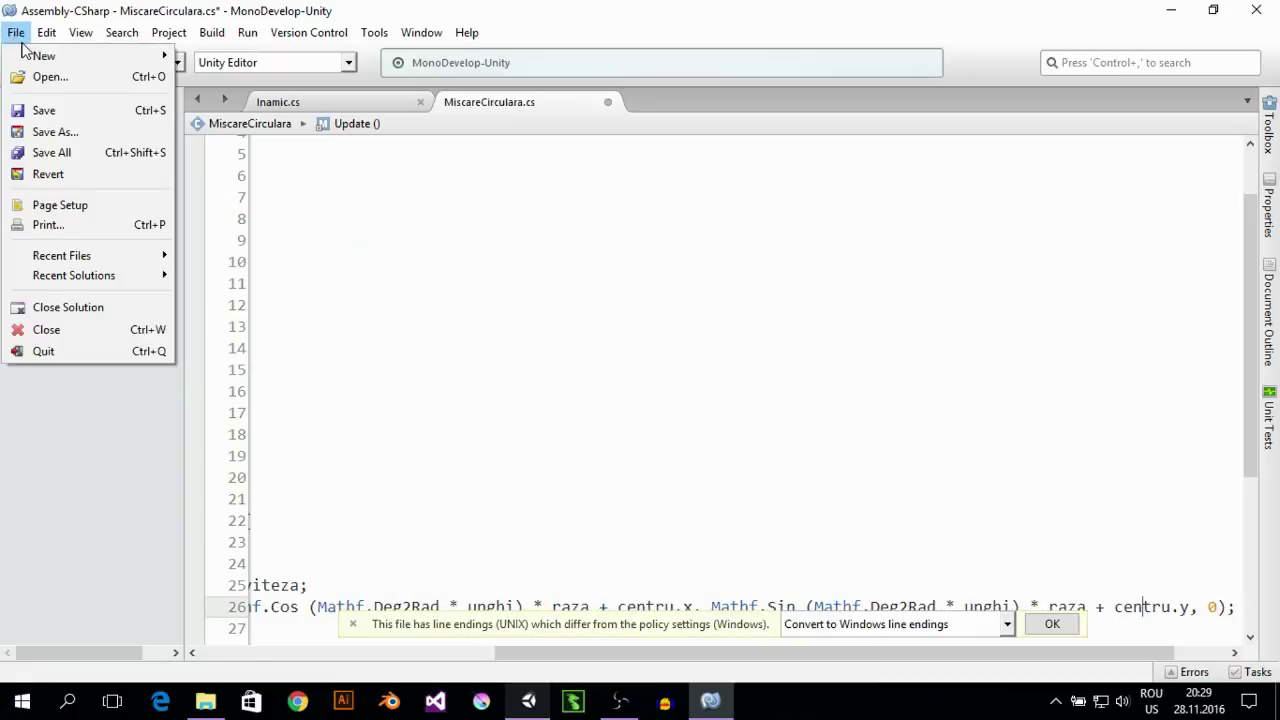
left_click(57, 113)
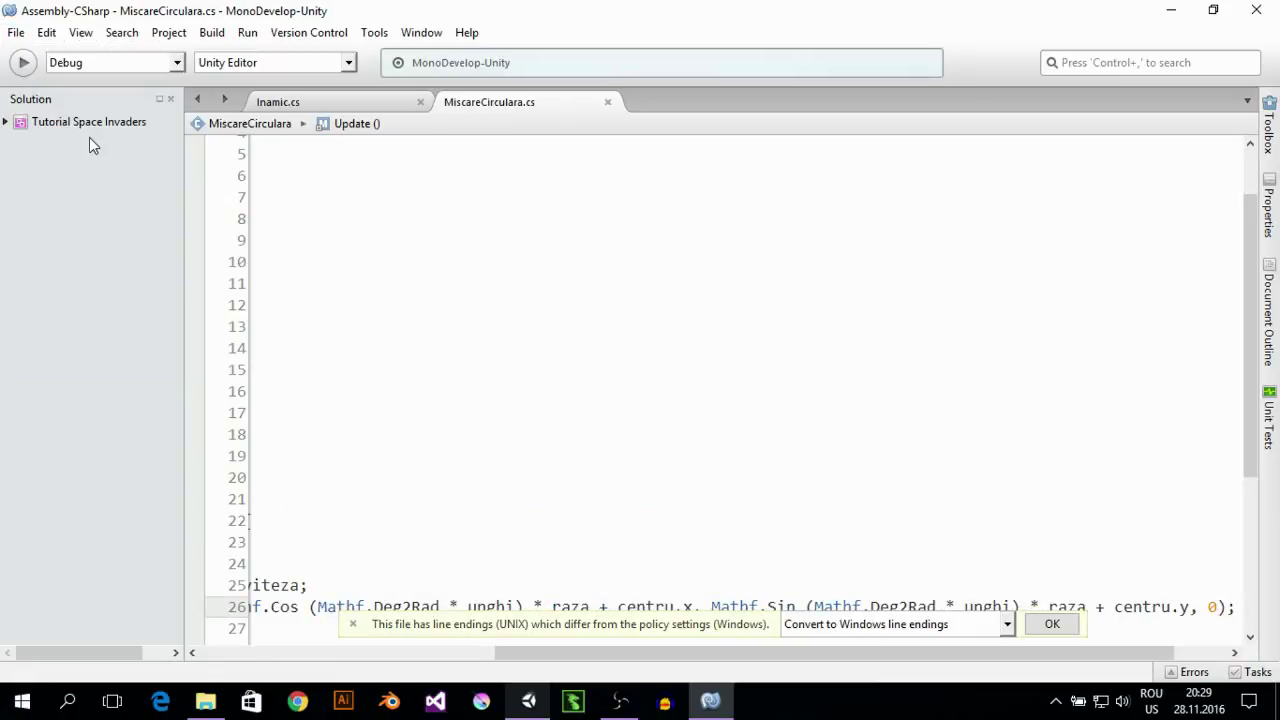
left_click(1171, 10)
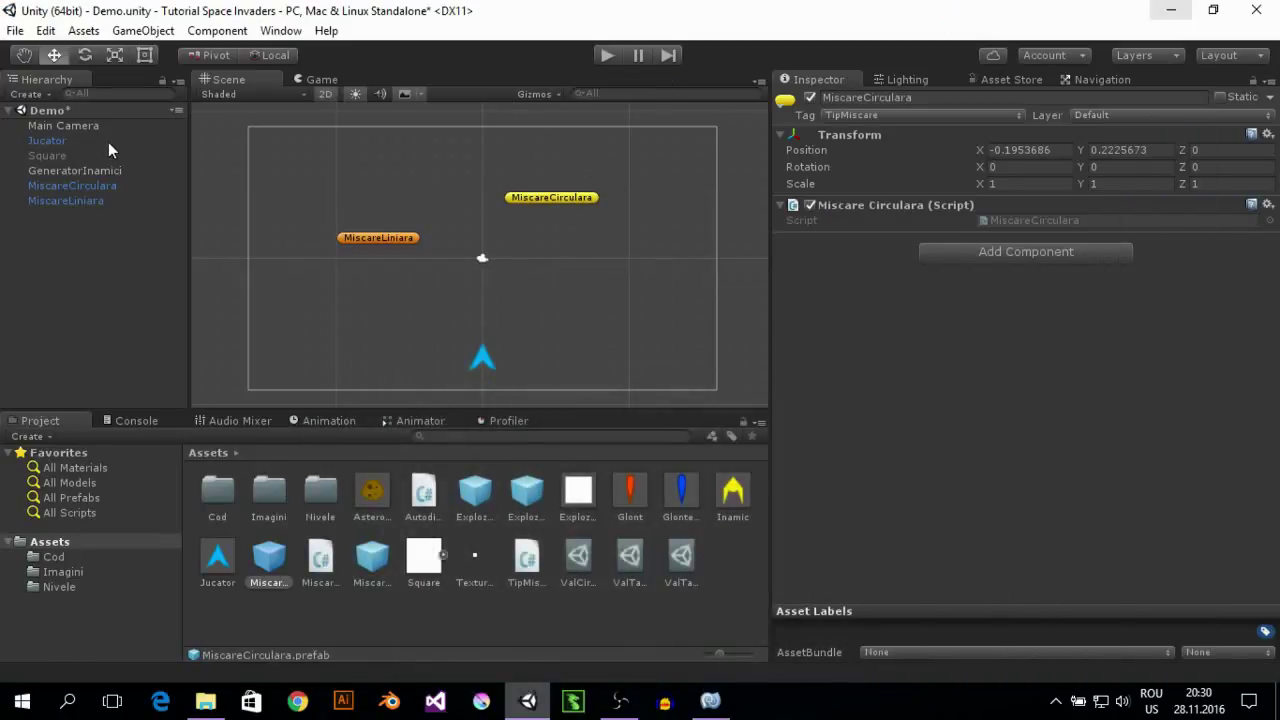
Deactivate GeneratorInamici, then play-test MiscareCirculara with Viteza about 4.89 and a negative value
left_click(89, 169)
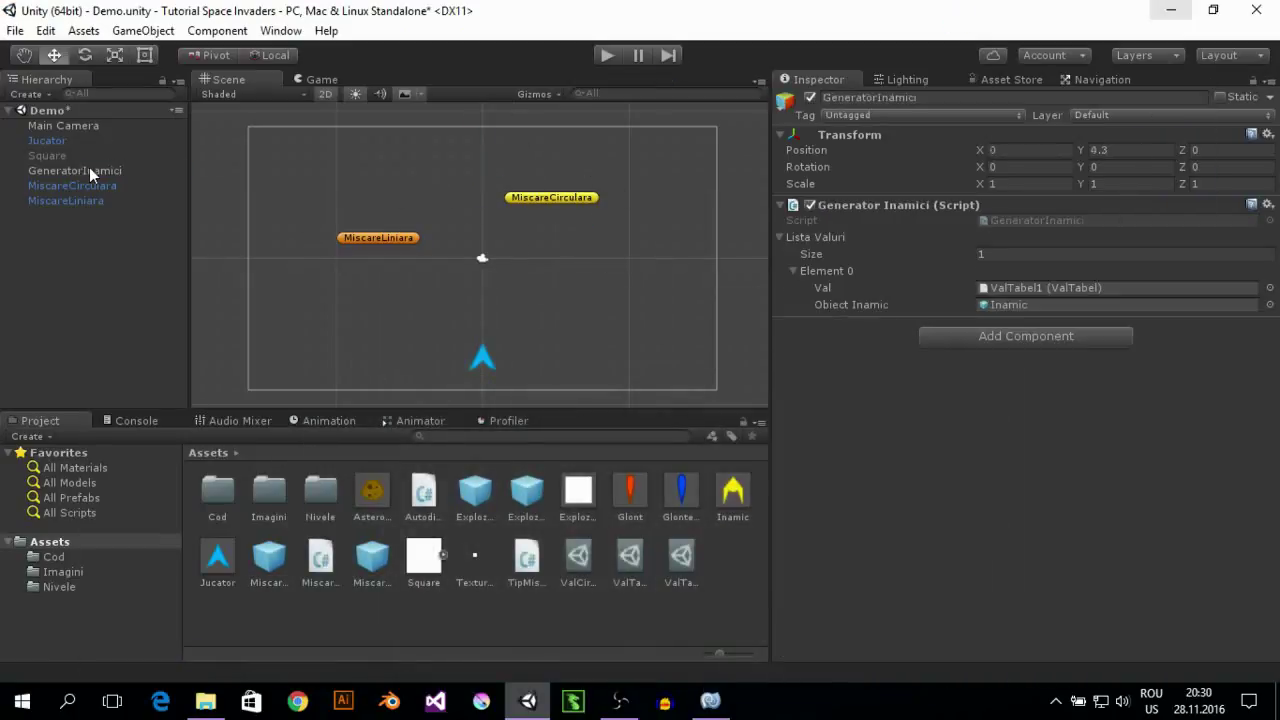
left_click(810, 99)
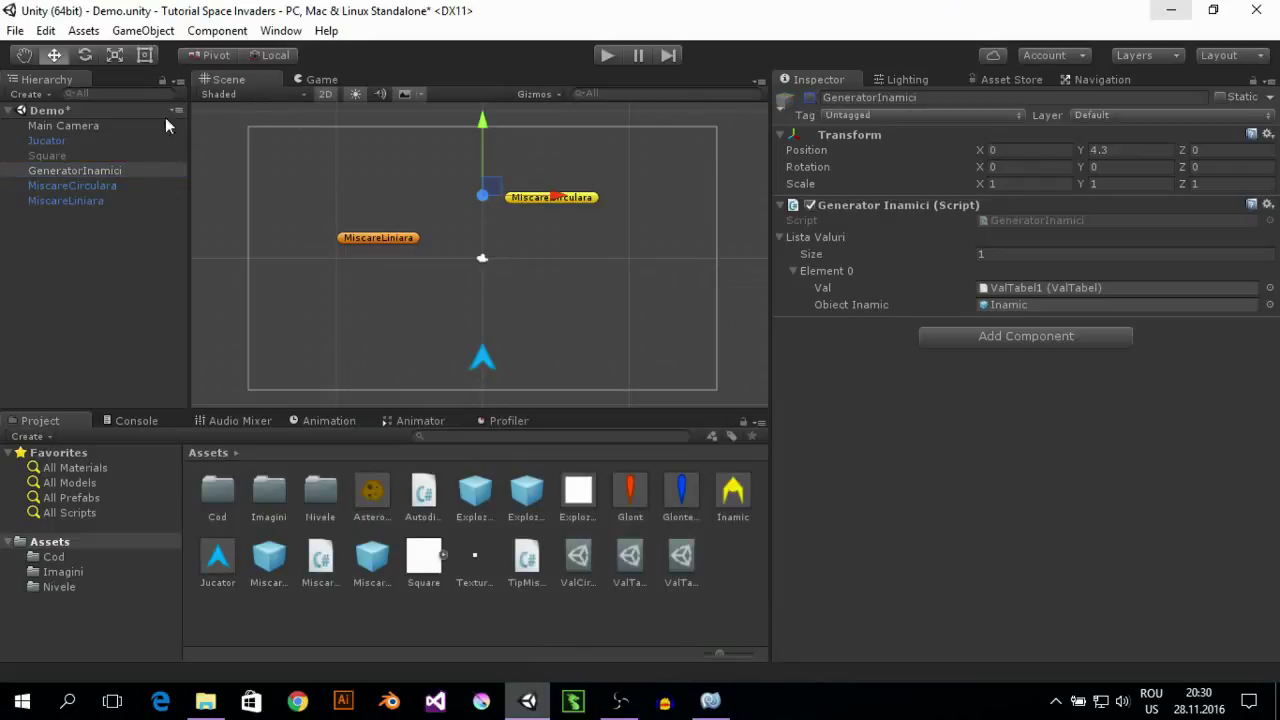
left_click(608, 55)
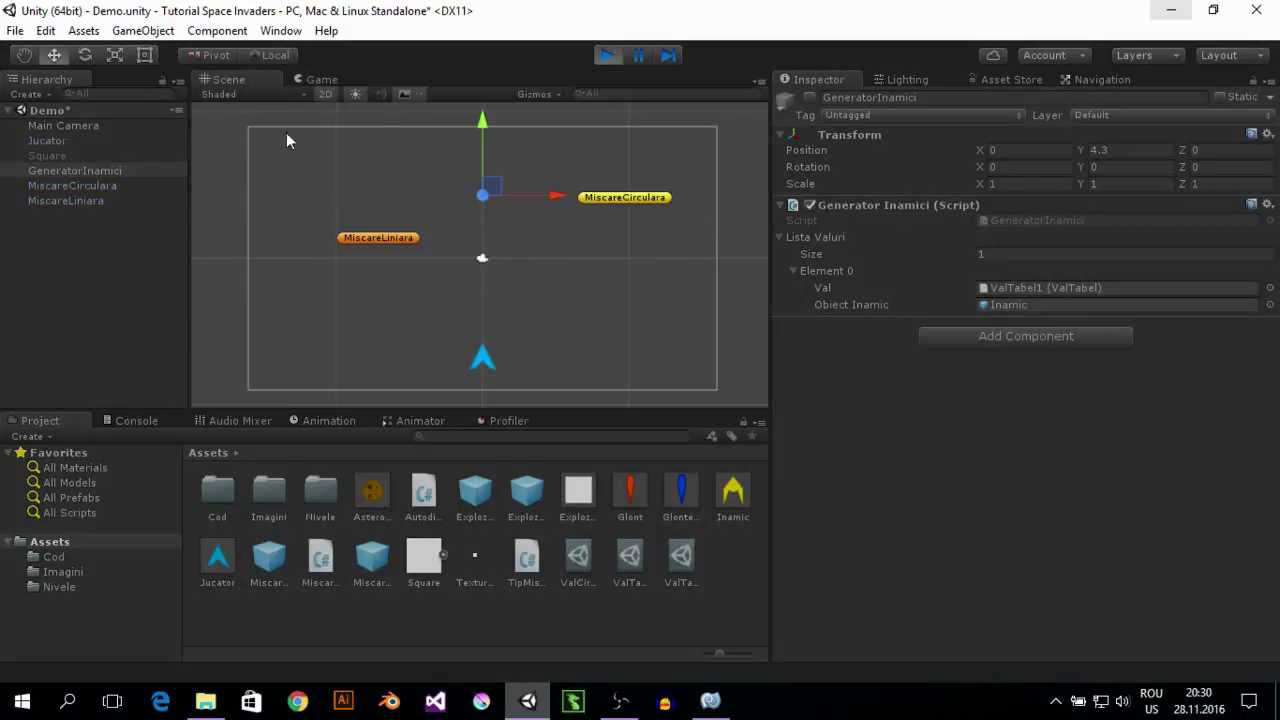
left_click(614, 199)
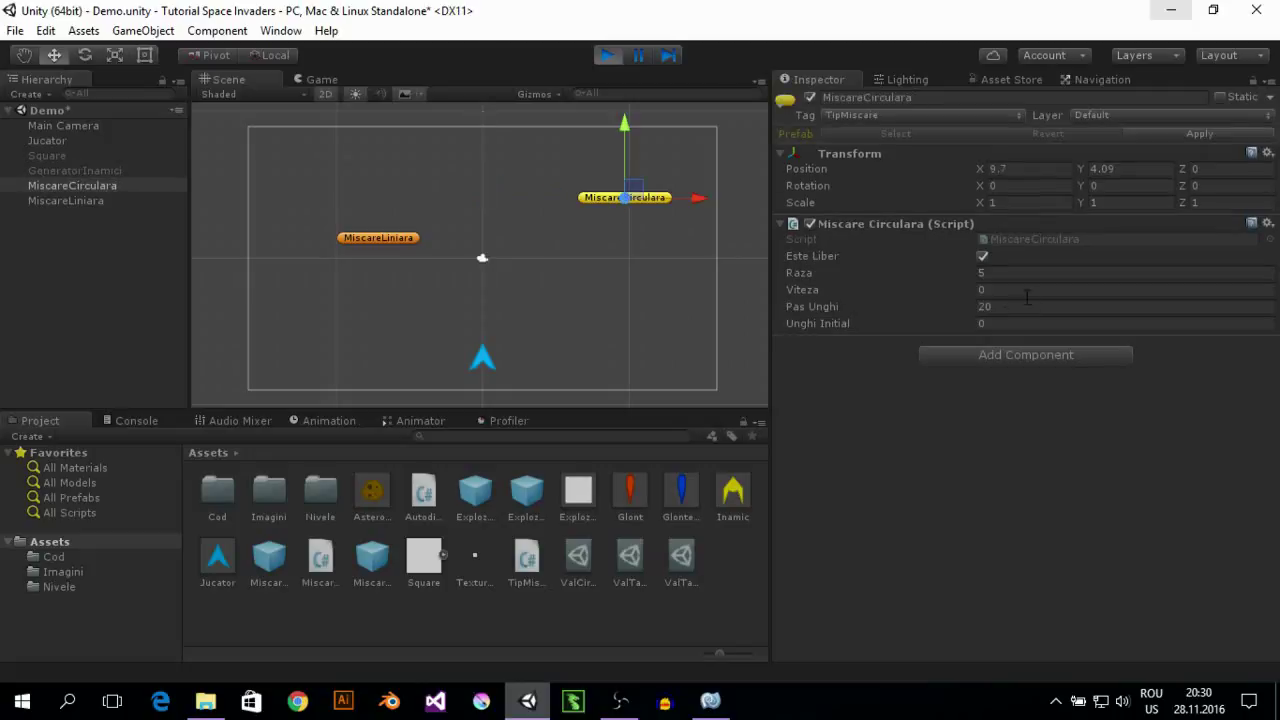
left_click_drag(974, 293, 1133, 293)
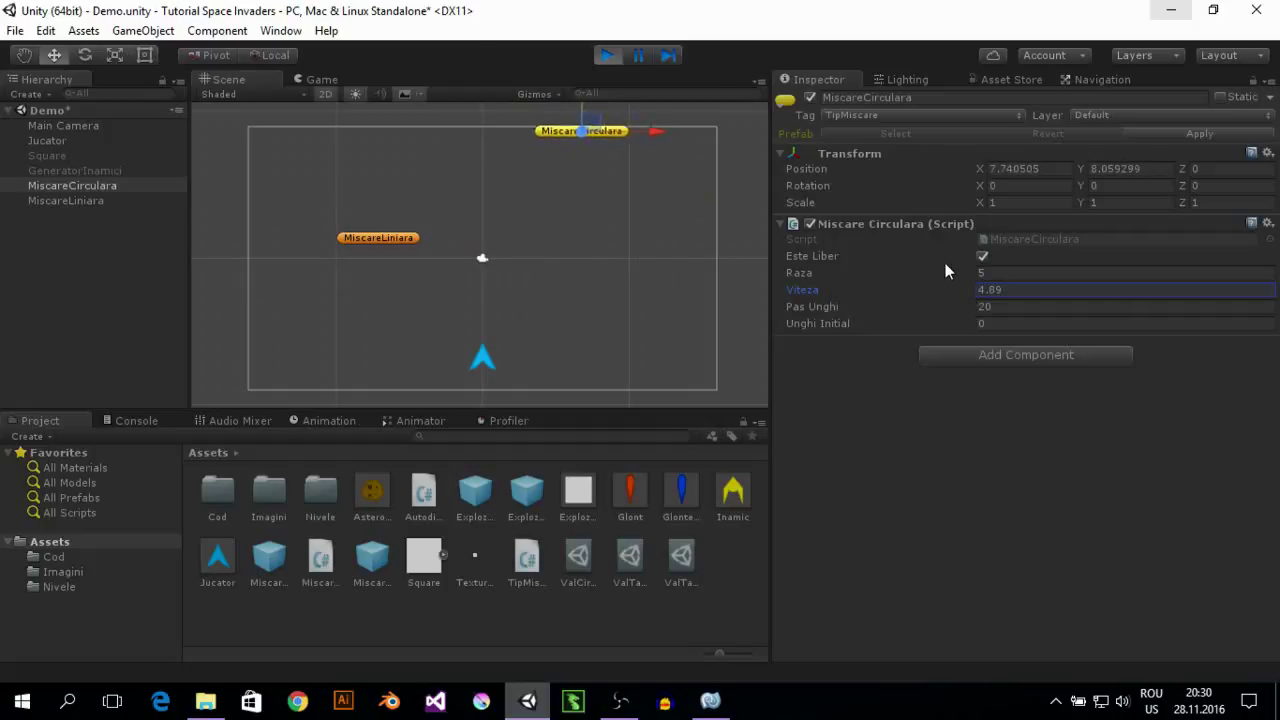
left_click_drag(983, 290, 657, 280)
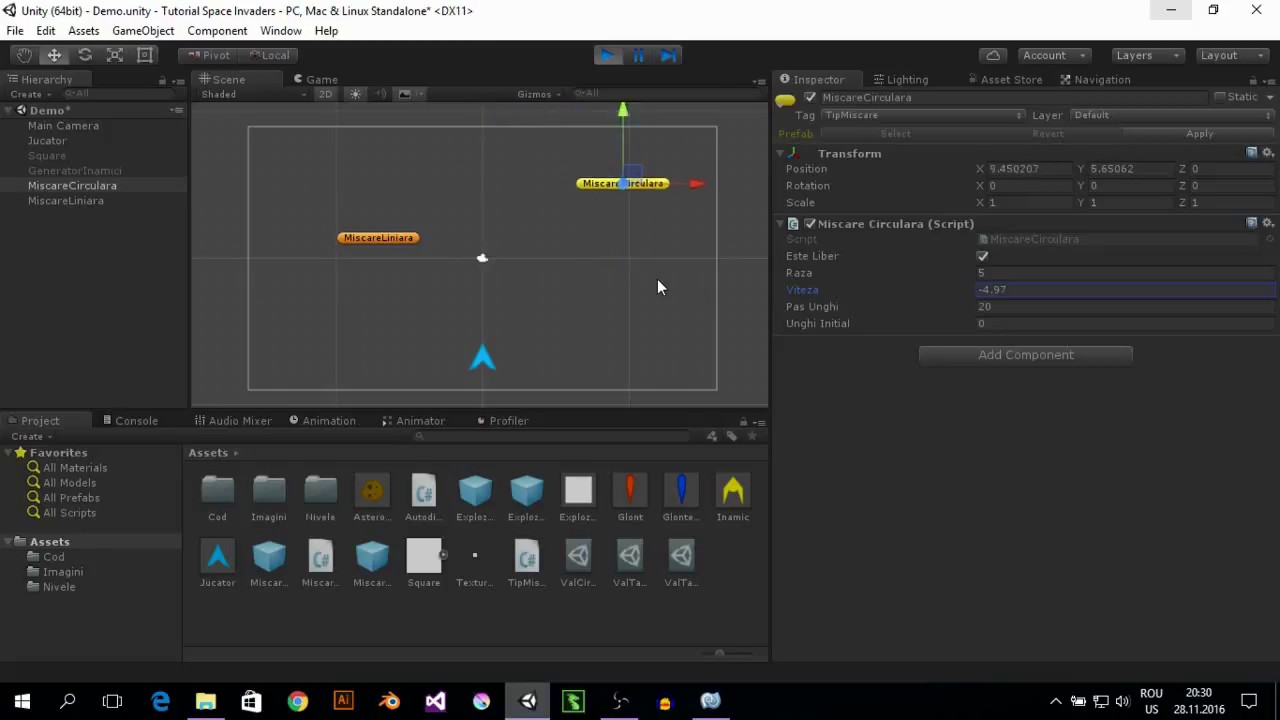
left_click(607, 55)
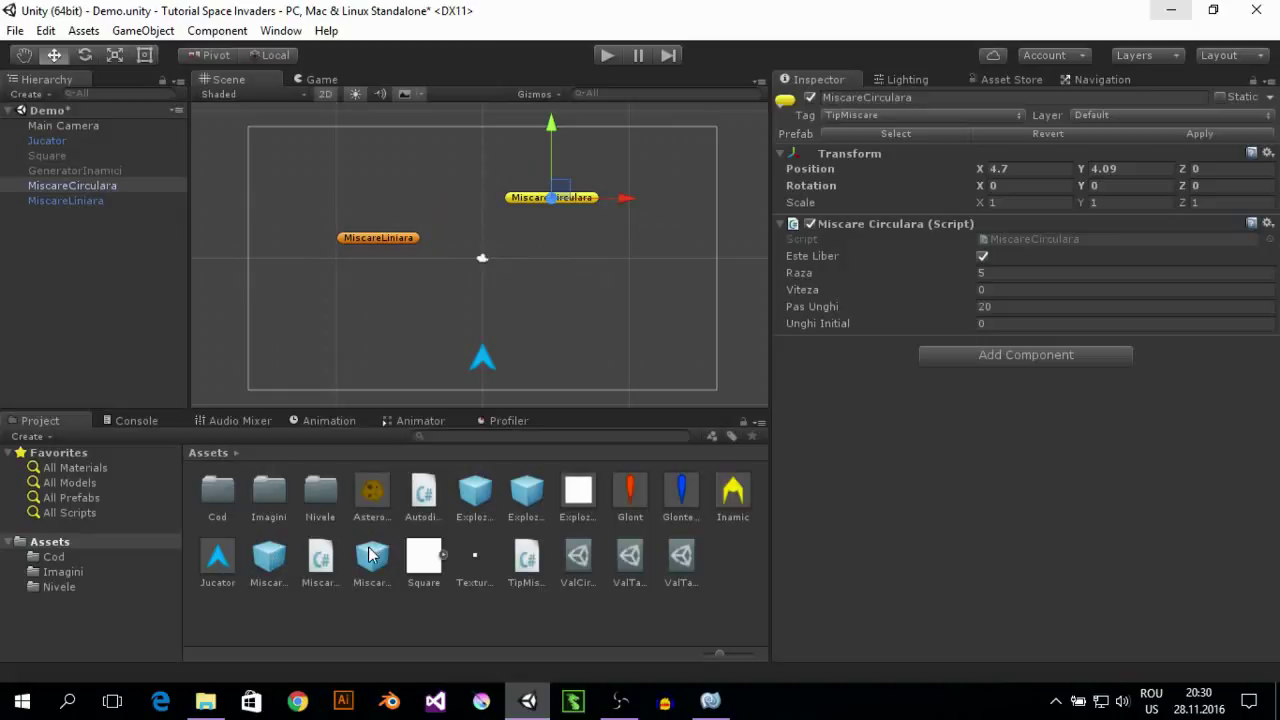
Set the MiscareCirculara prefab's Viteza to 5, then select MiscareLiniara in the Hierarchy
left_click(268, 566)
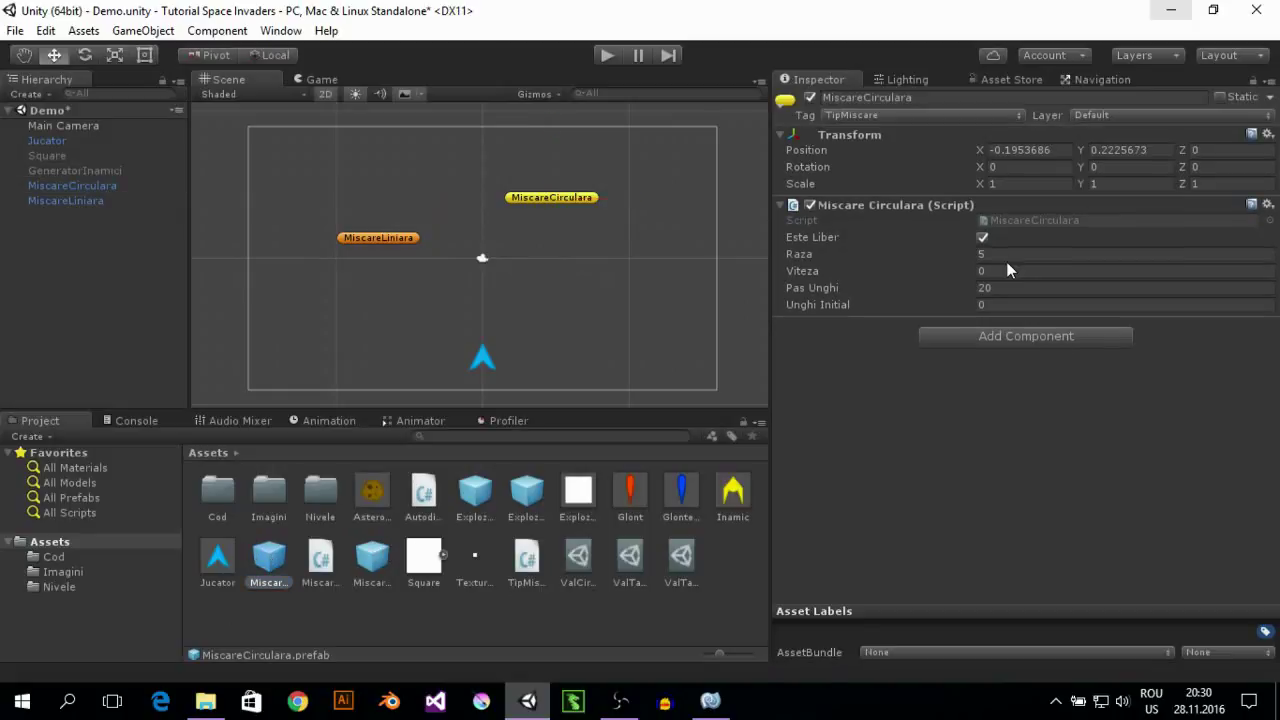
left_click(1010, 272)
type("5")
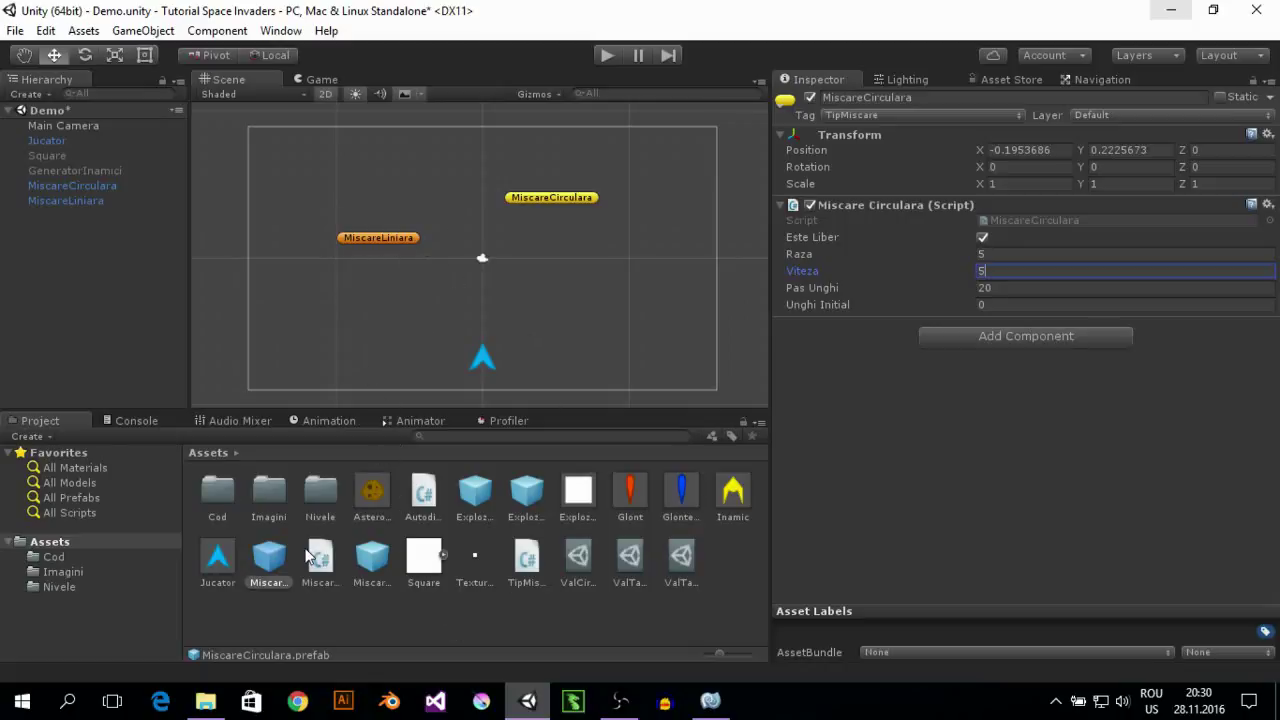
left_click(393, 238)
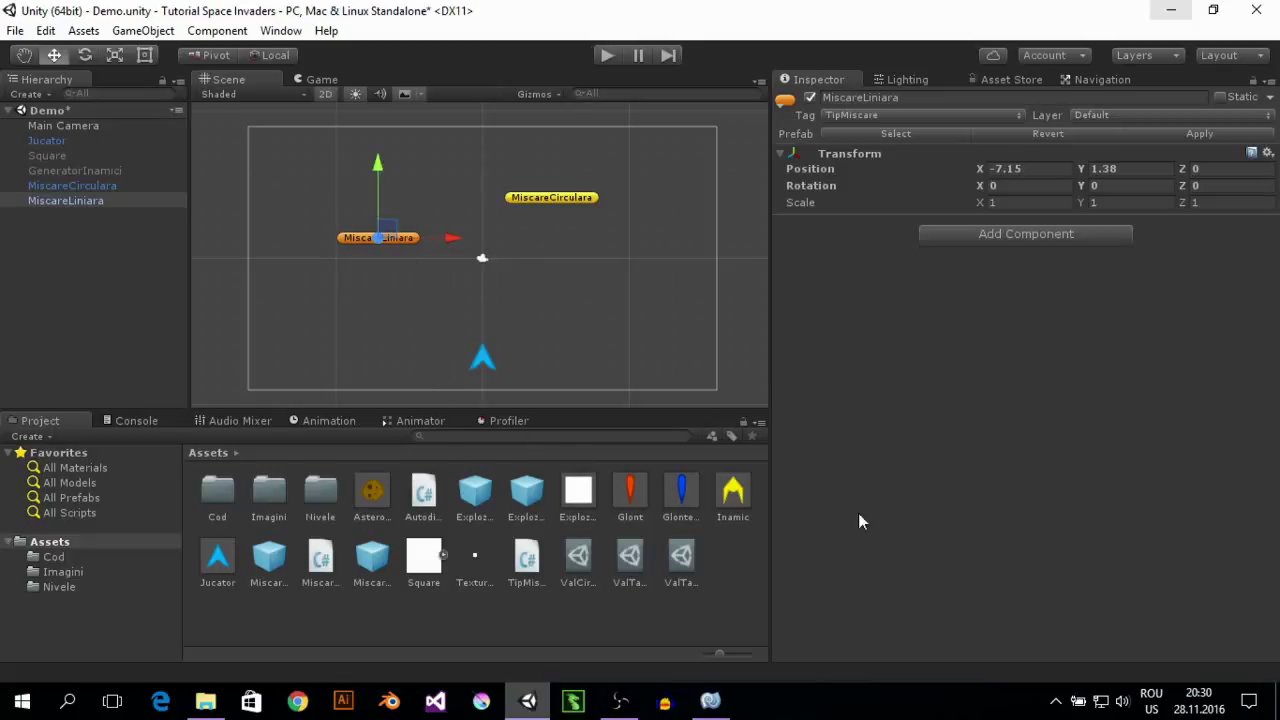
Attach a new script named MiscareLiniara to the MiscareLiniara prefab and open it in MonoDevelop
left_click(370, 563)
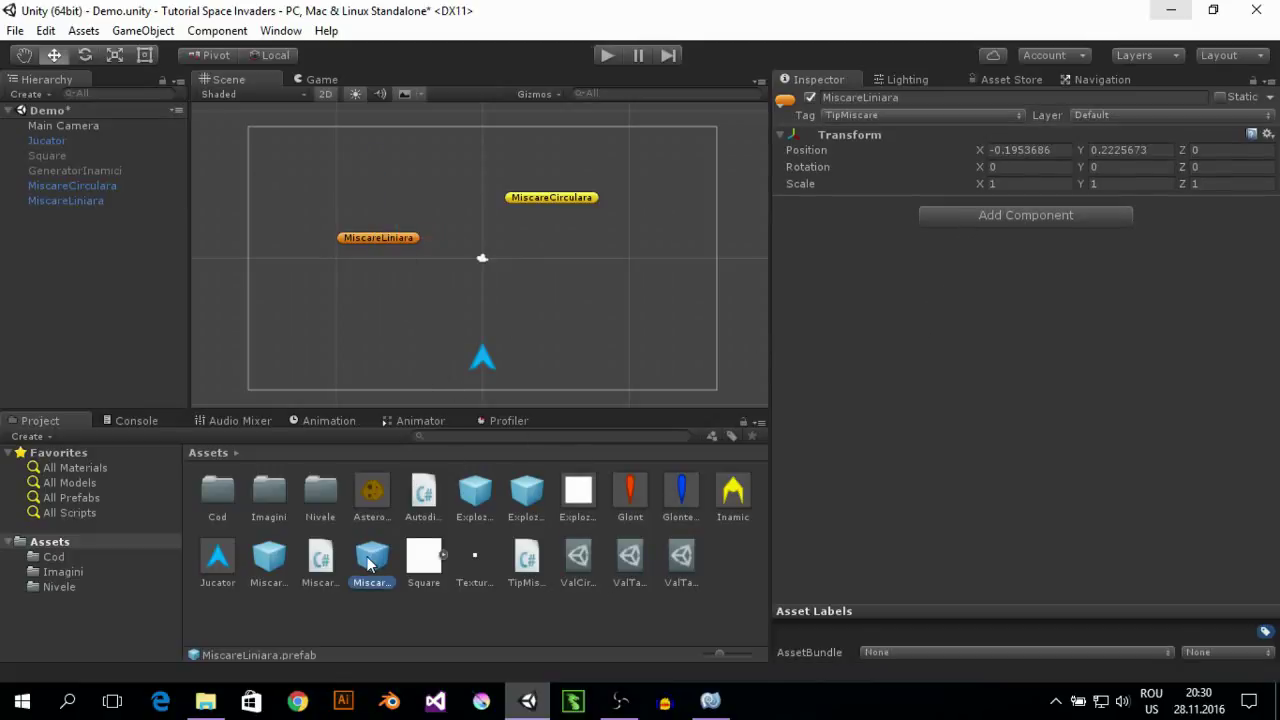
left_click(975, 217)
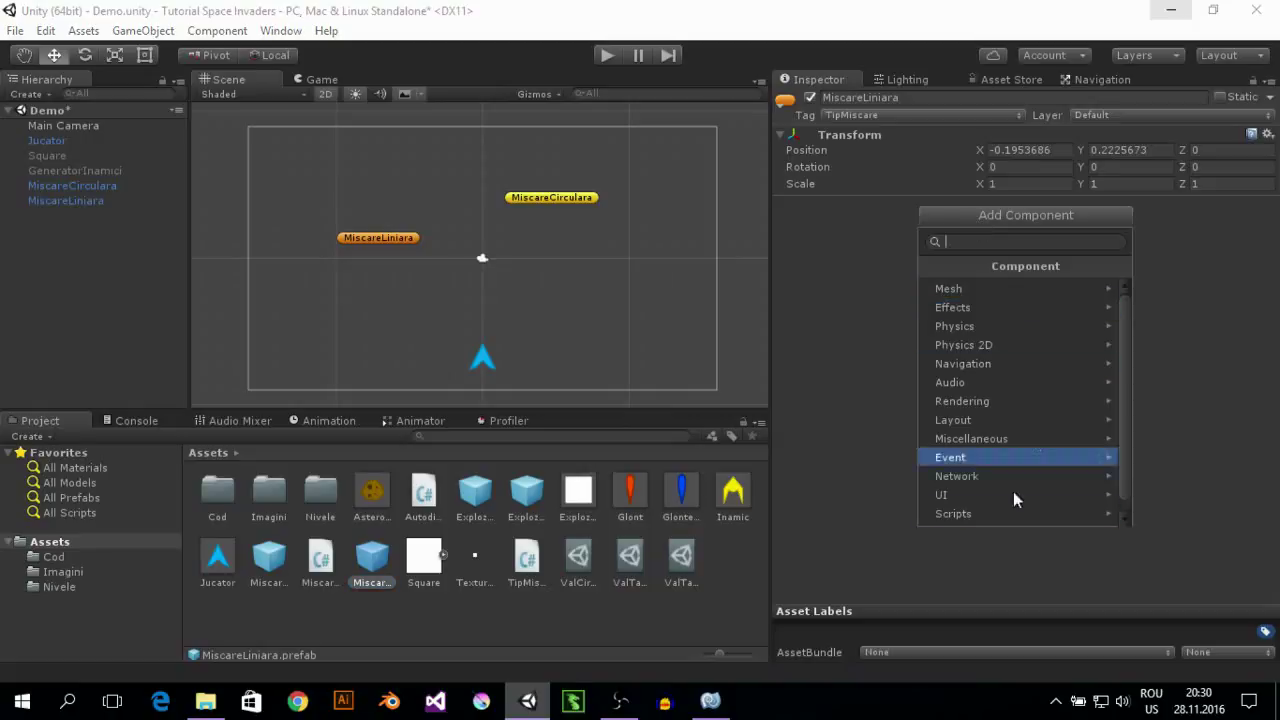
scroll(980, 512, "down", 1)
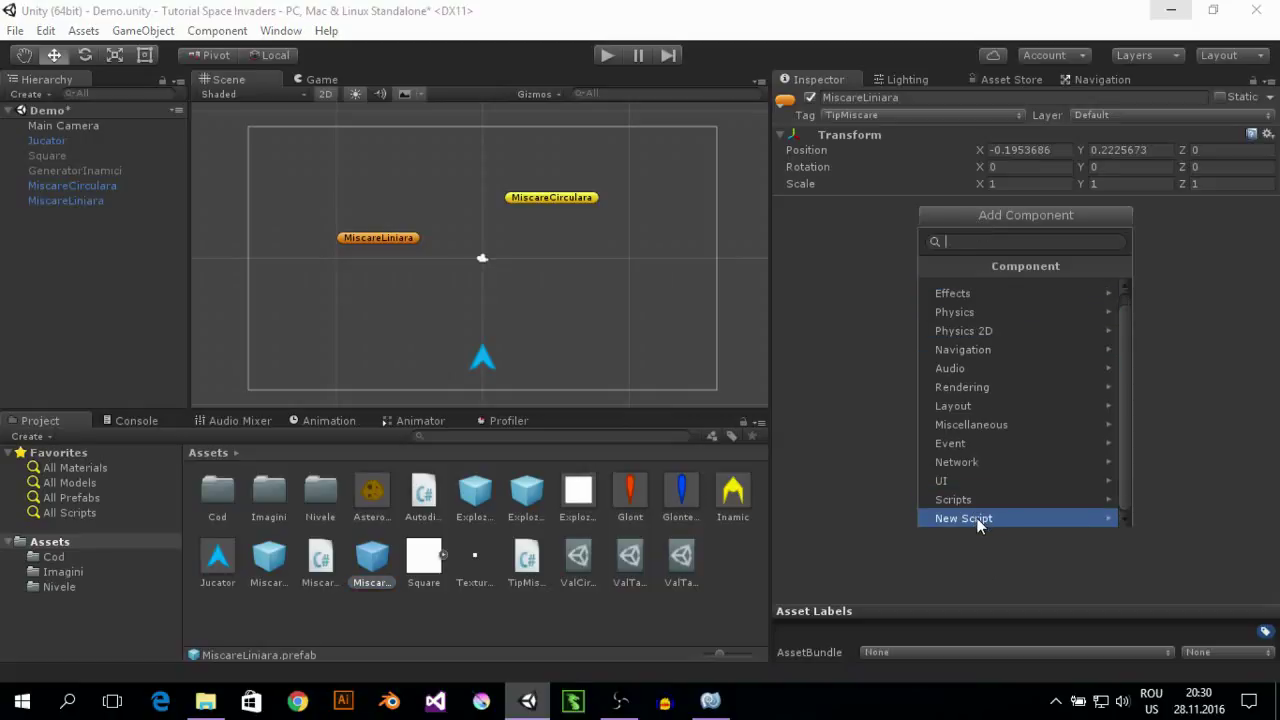
left_click(977, 517)
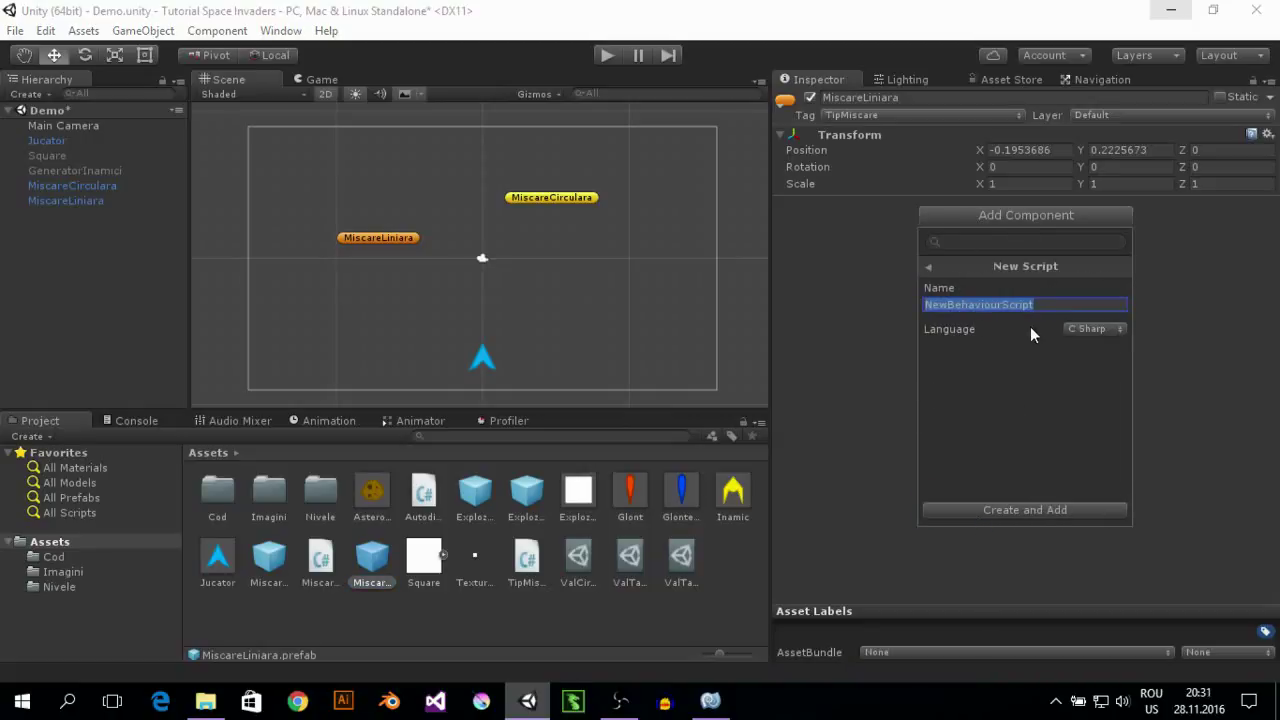
type("Miscare")
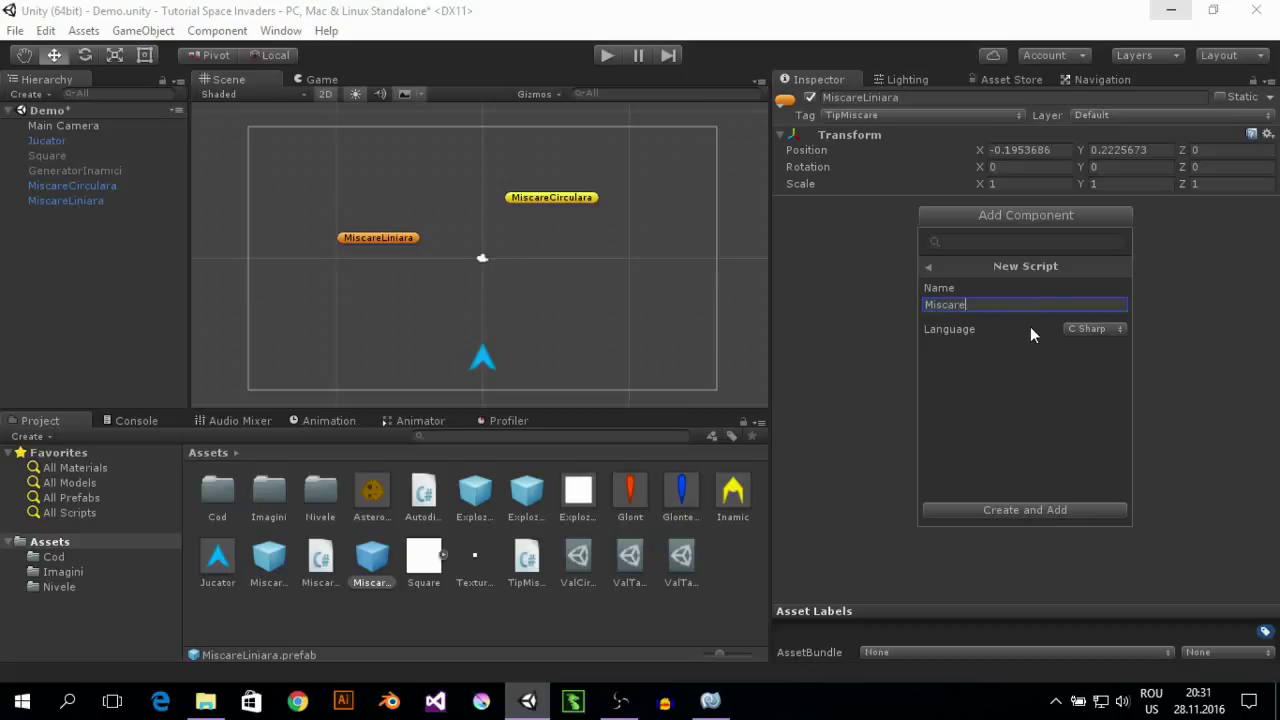
type("Liniara")
key("Return")
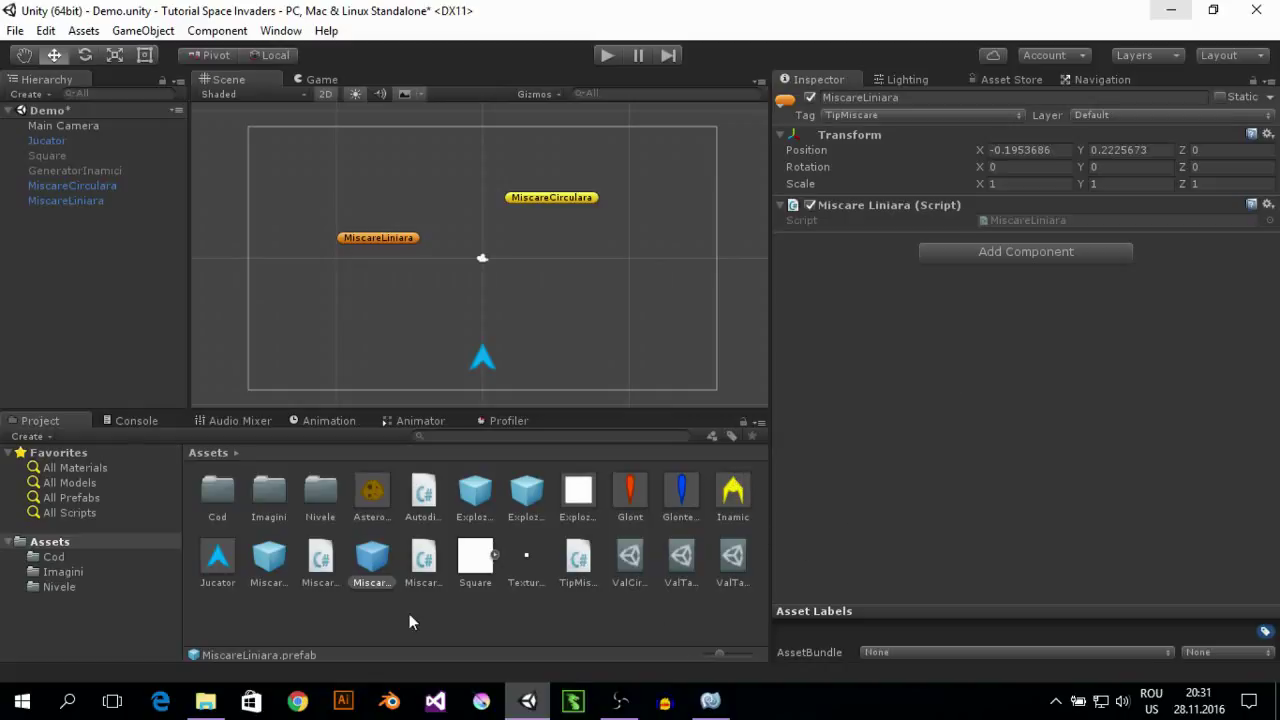
left_click(1012, 223)
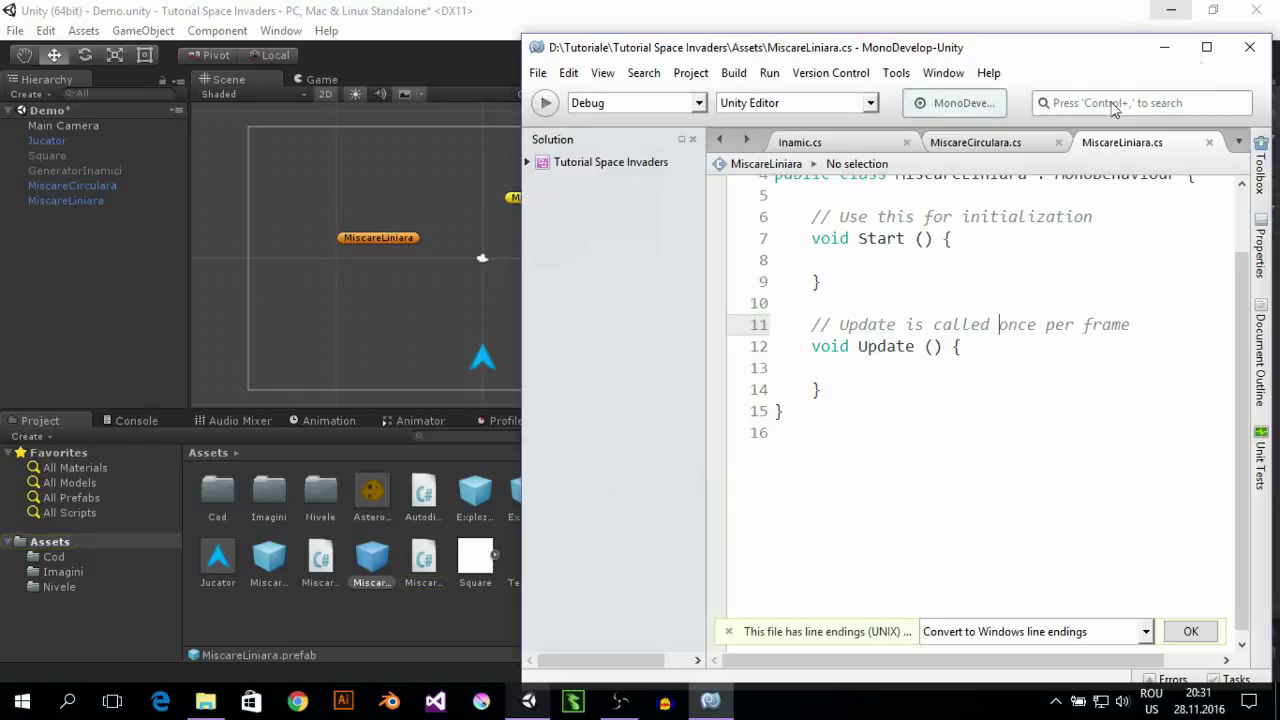
Maximize MonoDevelop, open Inamic.cs from the Cod folder and select its viteza declaration
left_click(1206, 47)
left_click(6, 121)
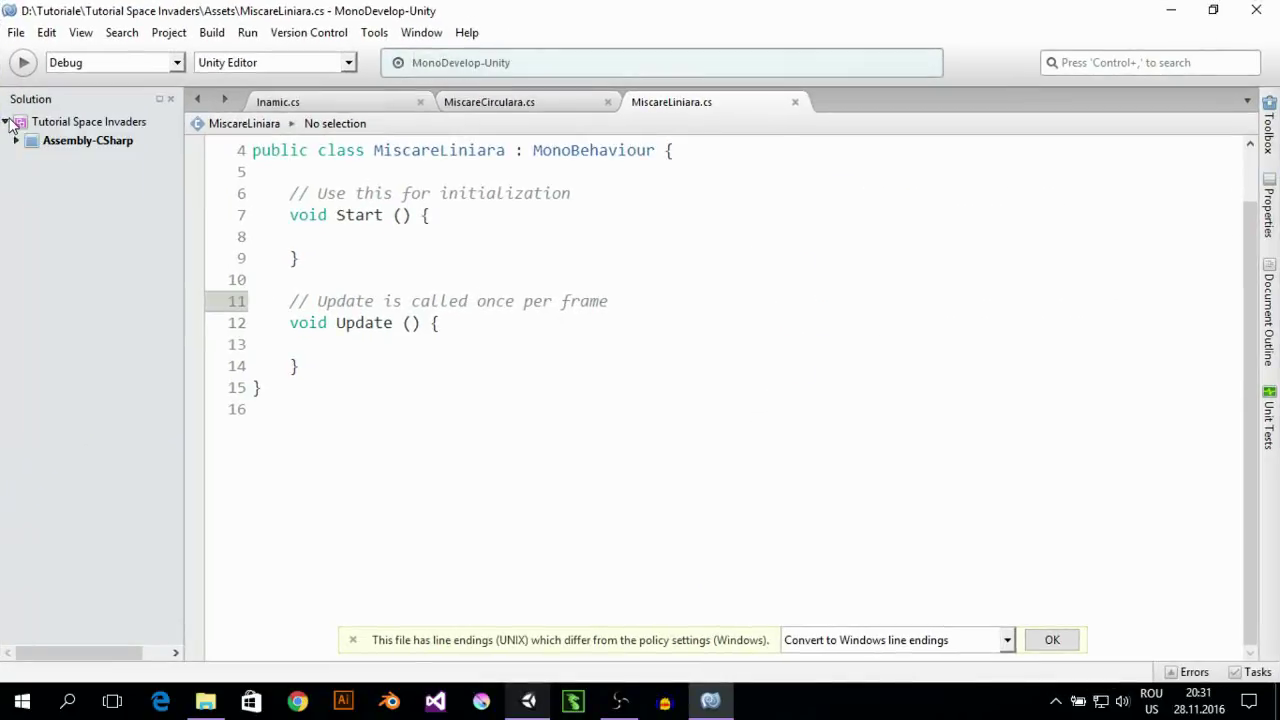
left_click(16, 141)
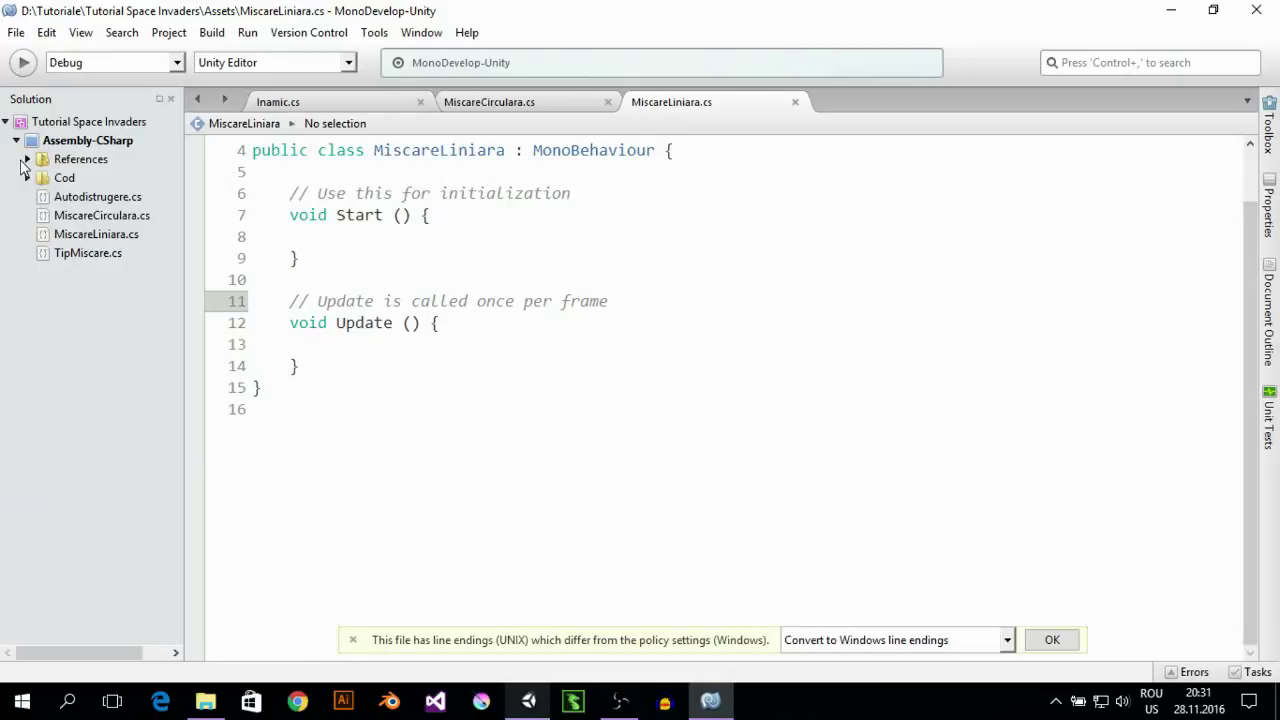
left_click(27, 160)
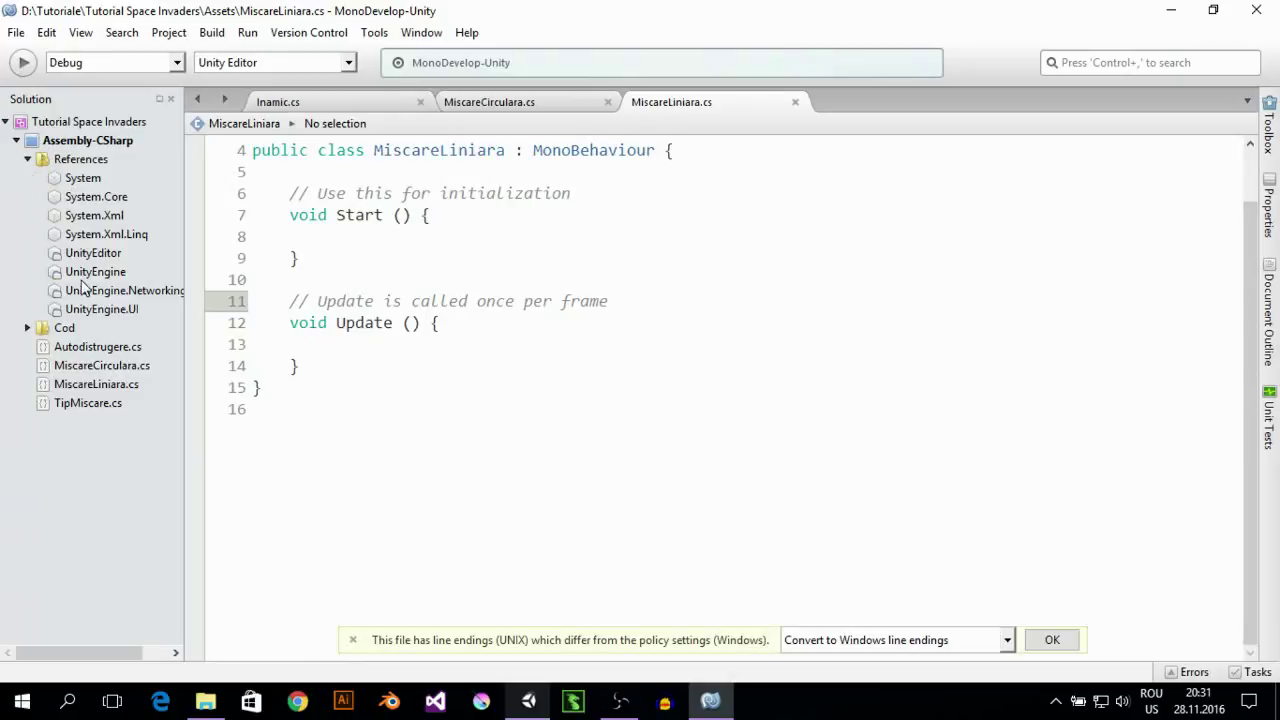
left_click(27, 160)
left_click(27, 178)
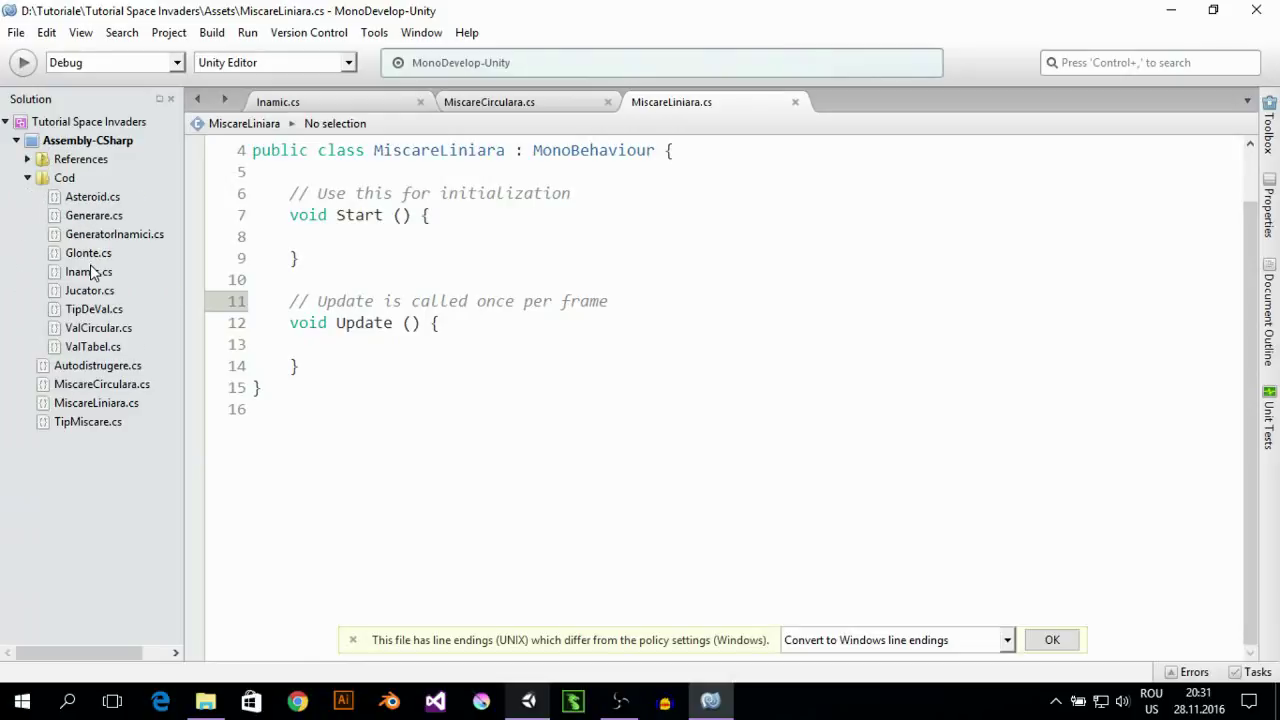
double_click(92, 274)
scroll(497, 208, "up", 4)
scroll(446, 225, "down", 1)
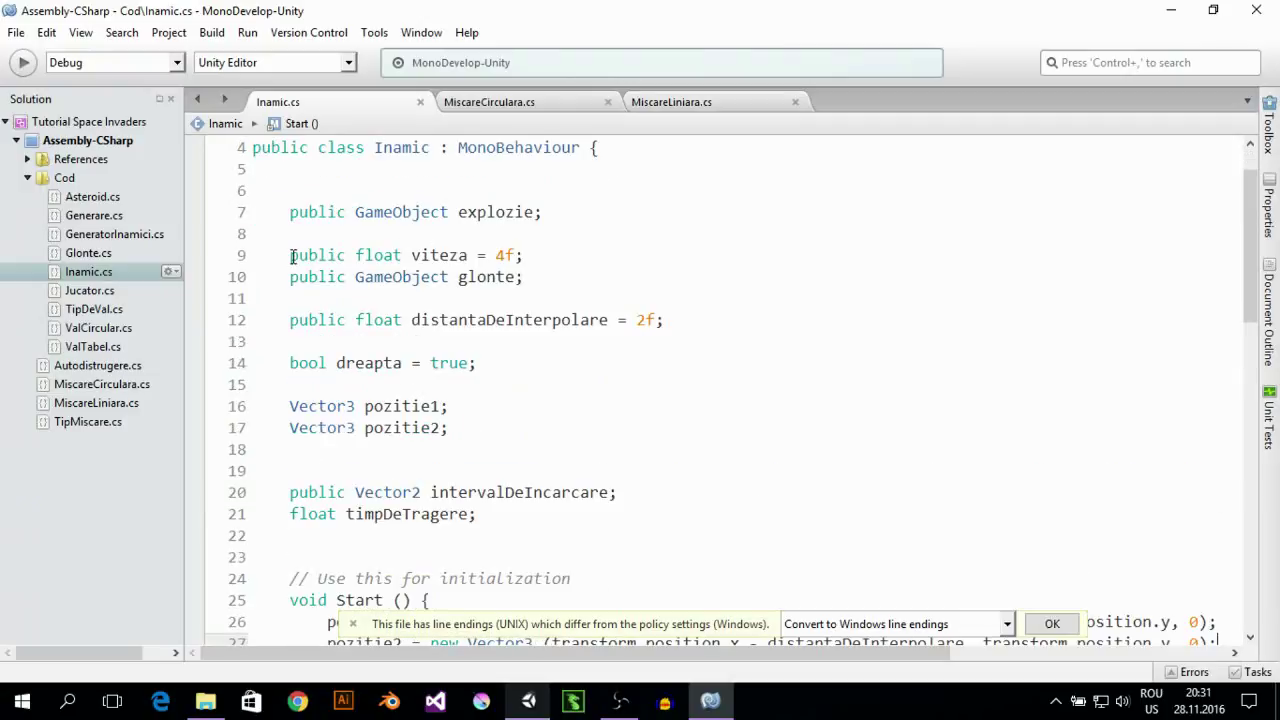
left_click_drag(291, 256, 559, 247)
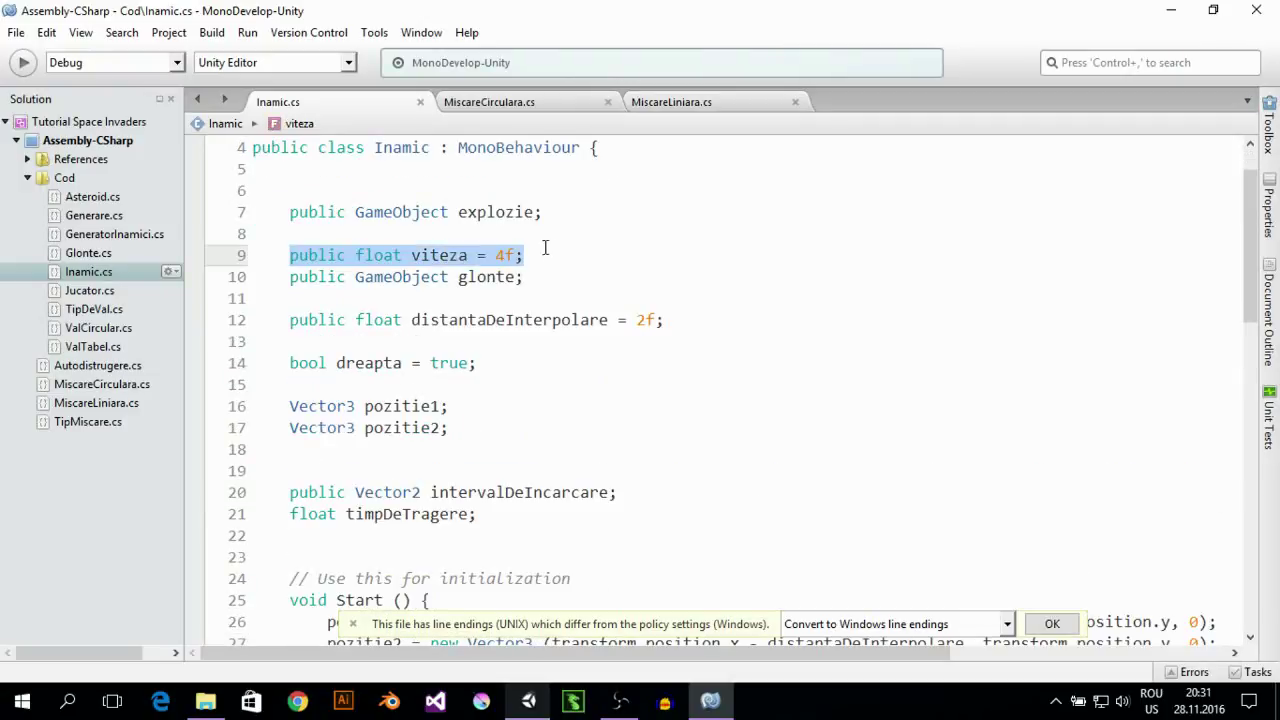
Declare public float viteza = 4f; at the top of the MiscareLiniara class
left_click(675, 105)
scroll(371, 251, "up", 1)
left_click(354, 240)
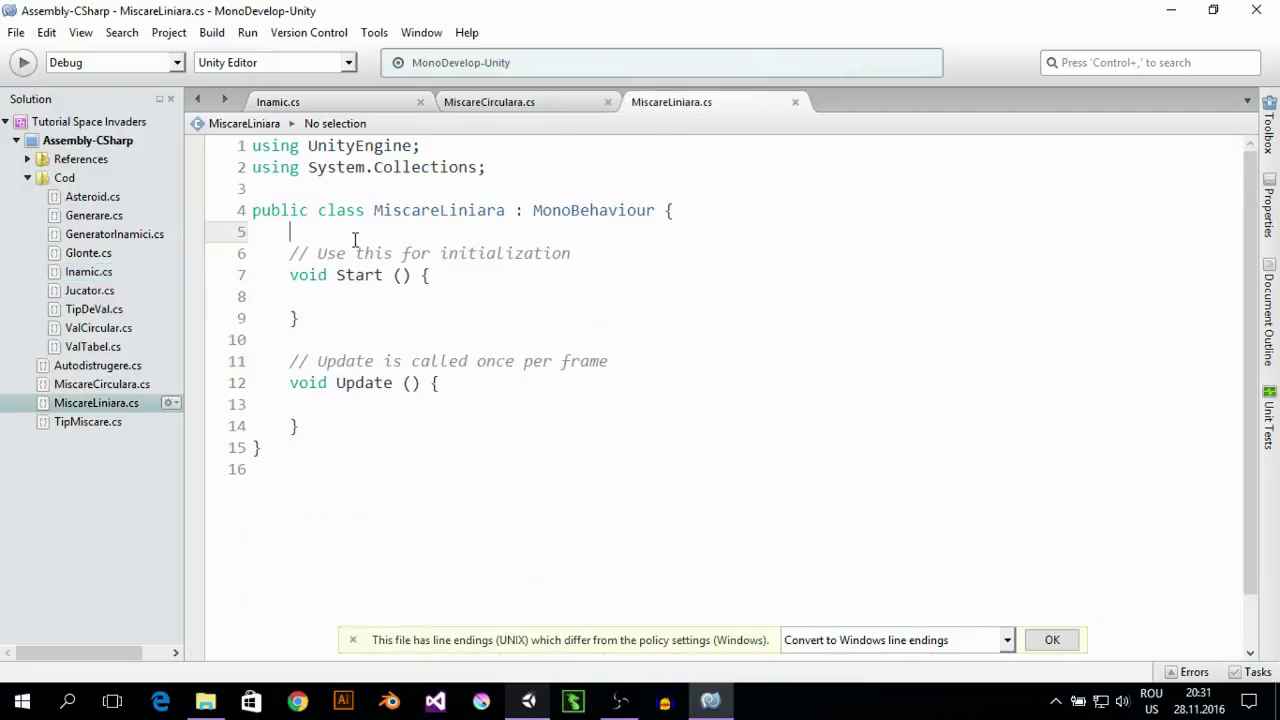
key("Return")
key("Return")
key("Up")
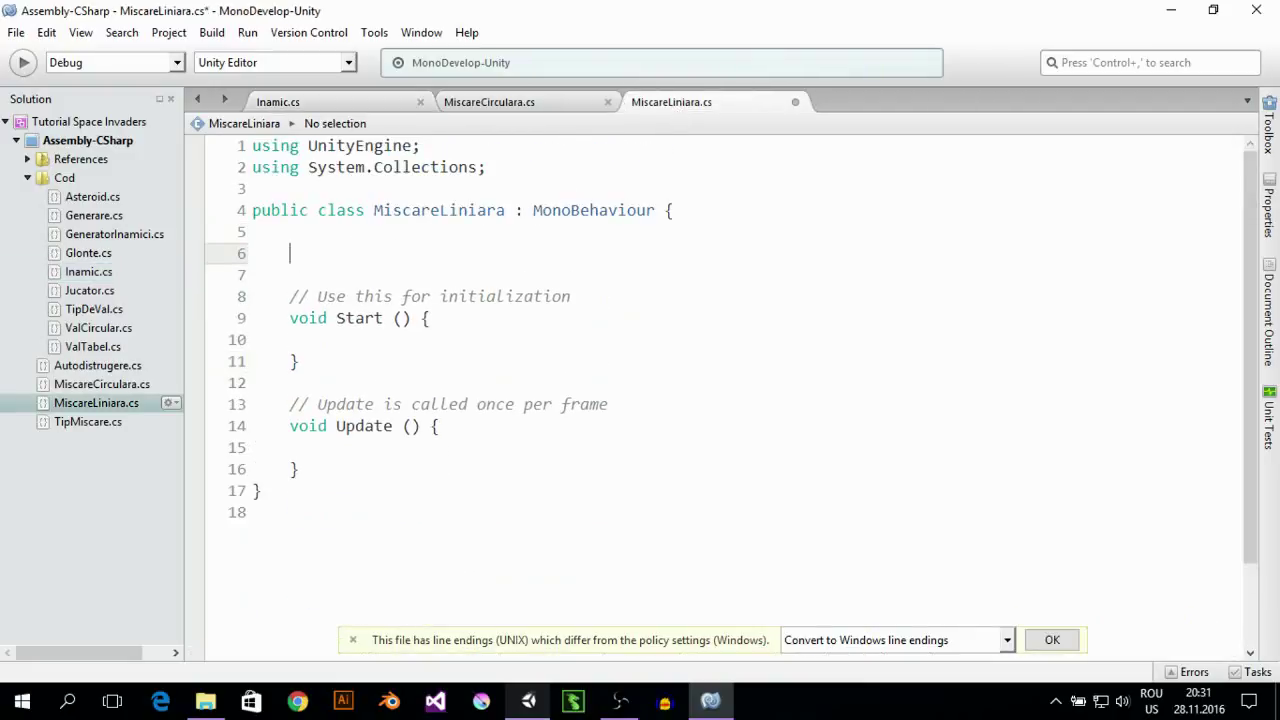
type("public float viteza = 4f;")
Close the MiscareCirculara.cs tab in MonoDevelop
left_click(349, 105)
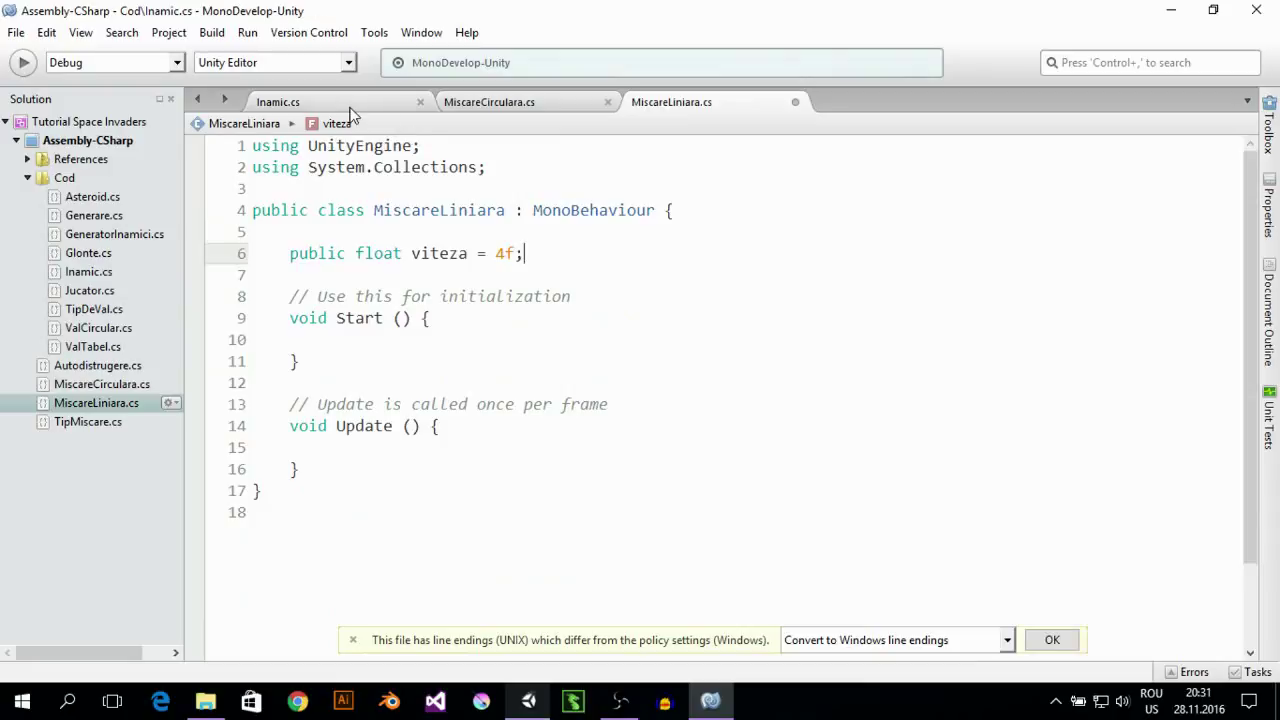
left_click(573, 104)
scroll(500, 180, "up", 2)
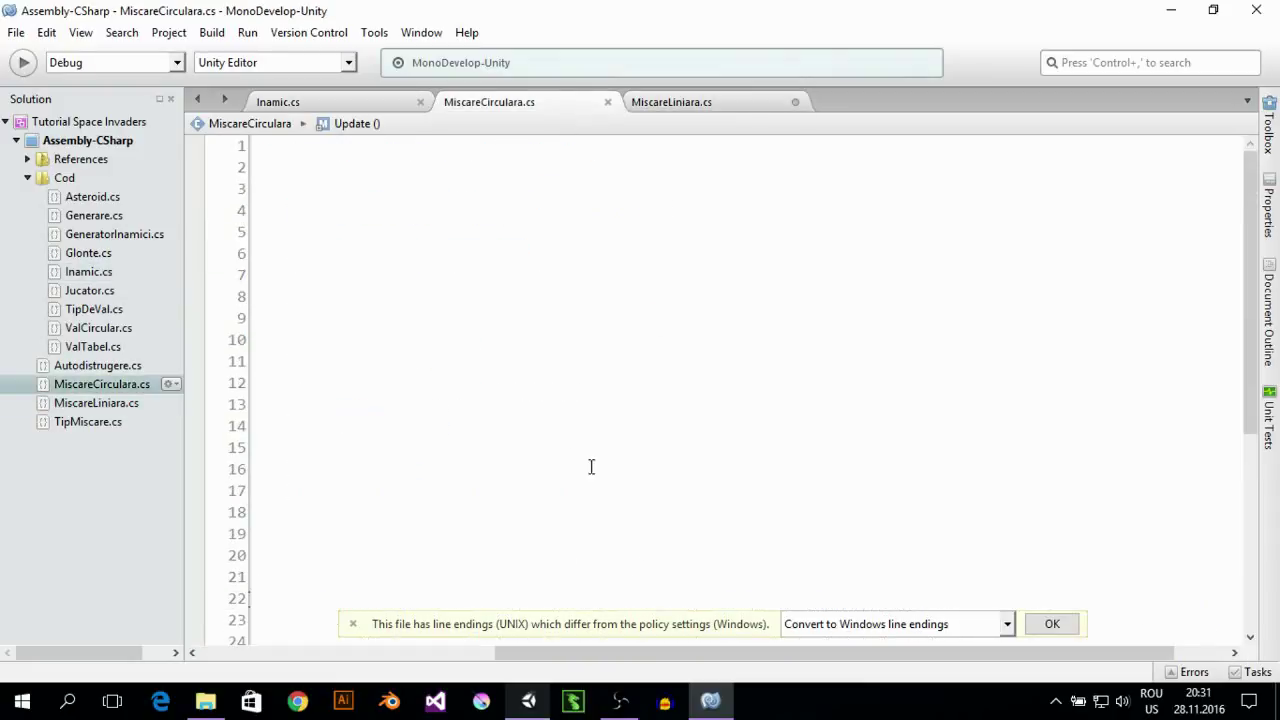
left_click_drag(665, 652, 485, 622)
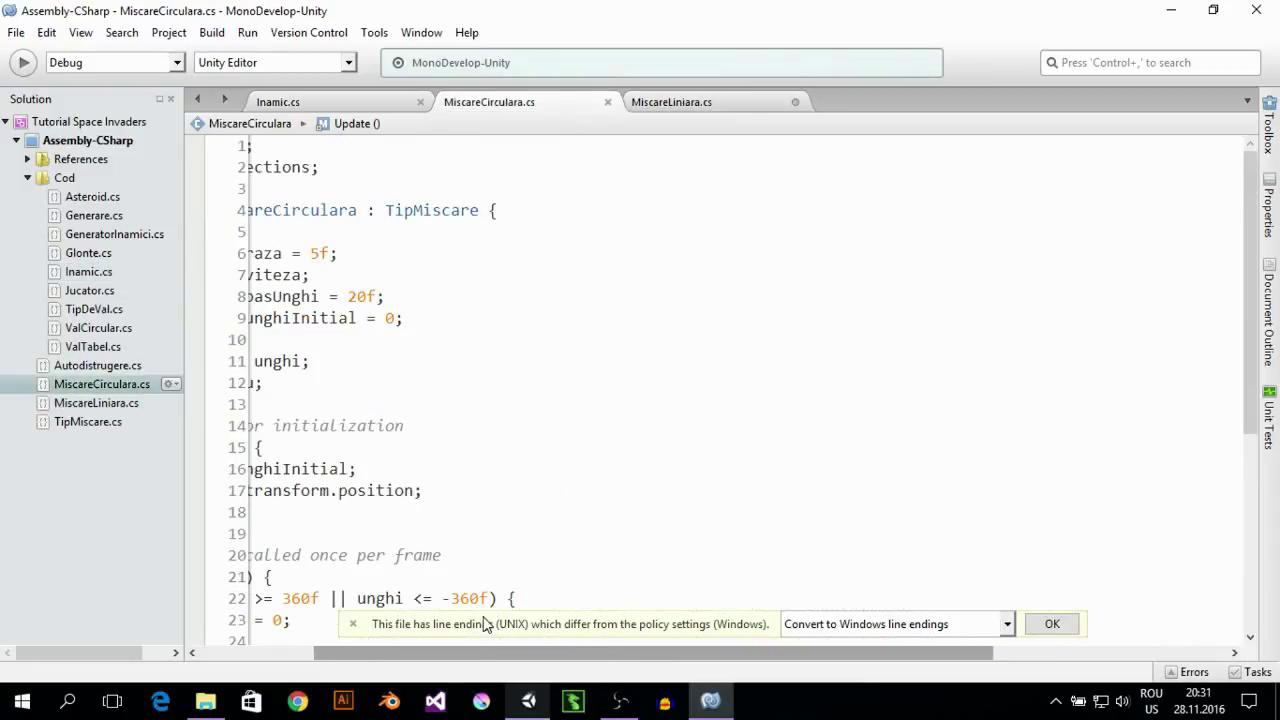
left_click(607, 102)
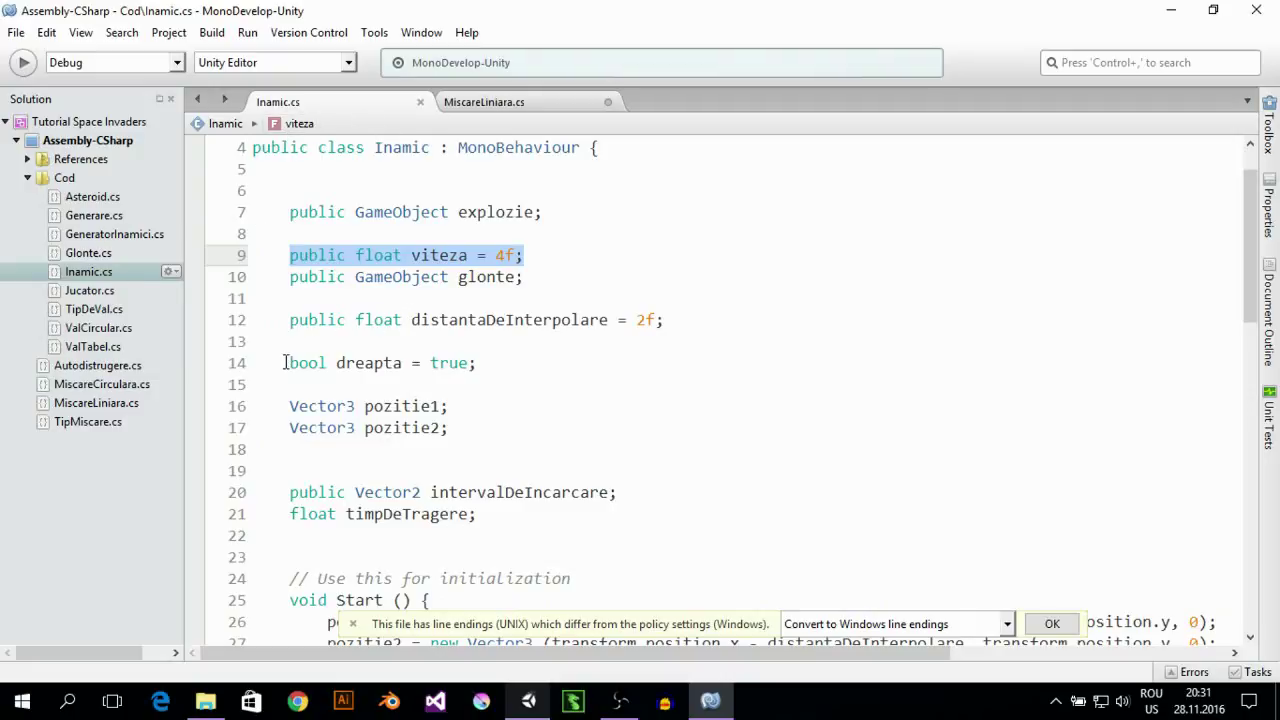
Move the dreapta and pozitie declarations from Inamic.cs into MiscareLiniara.cs below viteza
left_click_drag(284, 363, 458, 427)
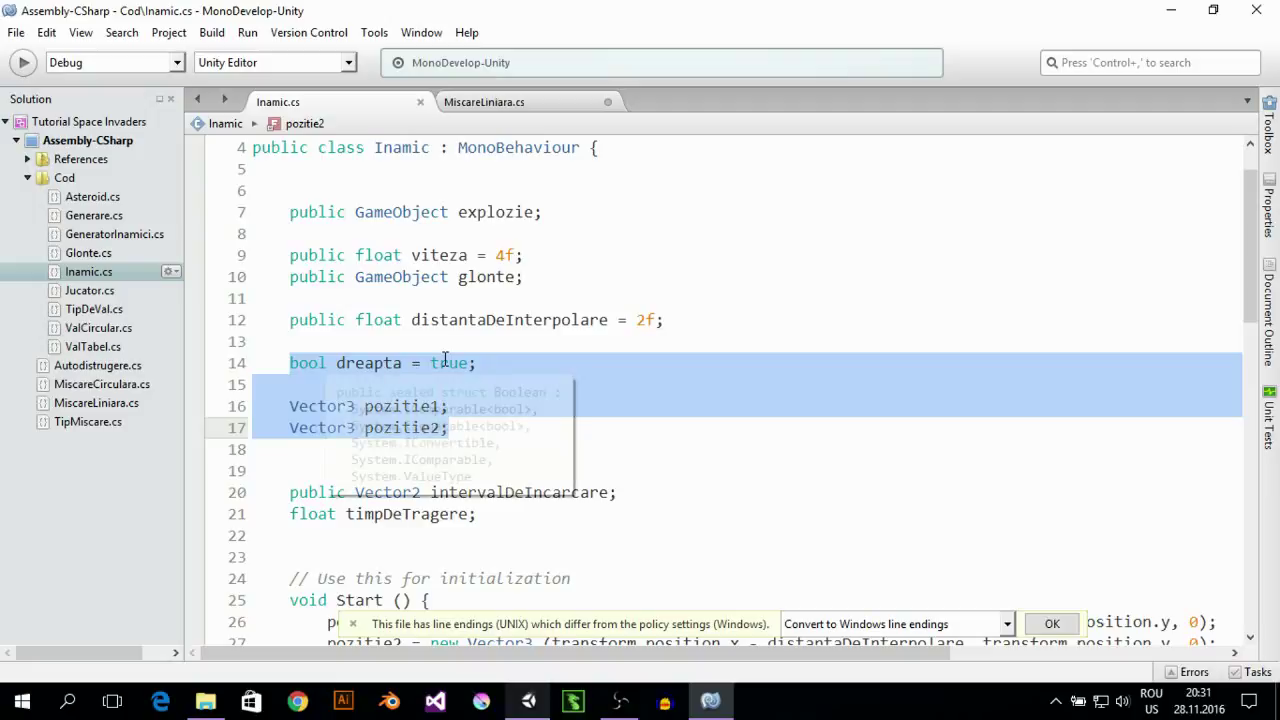
key("Delete")
key("BackSpace")
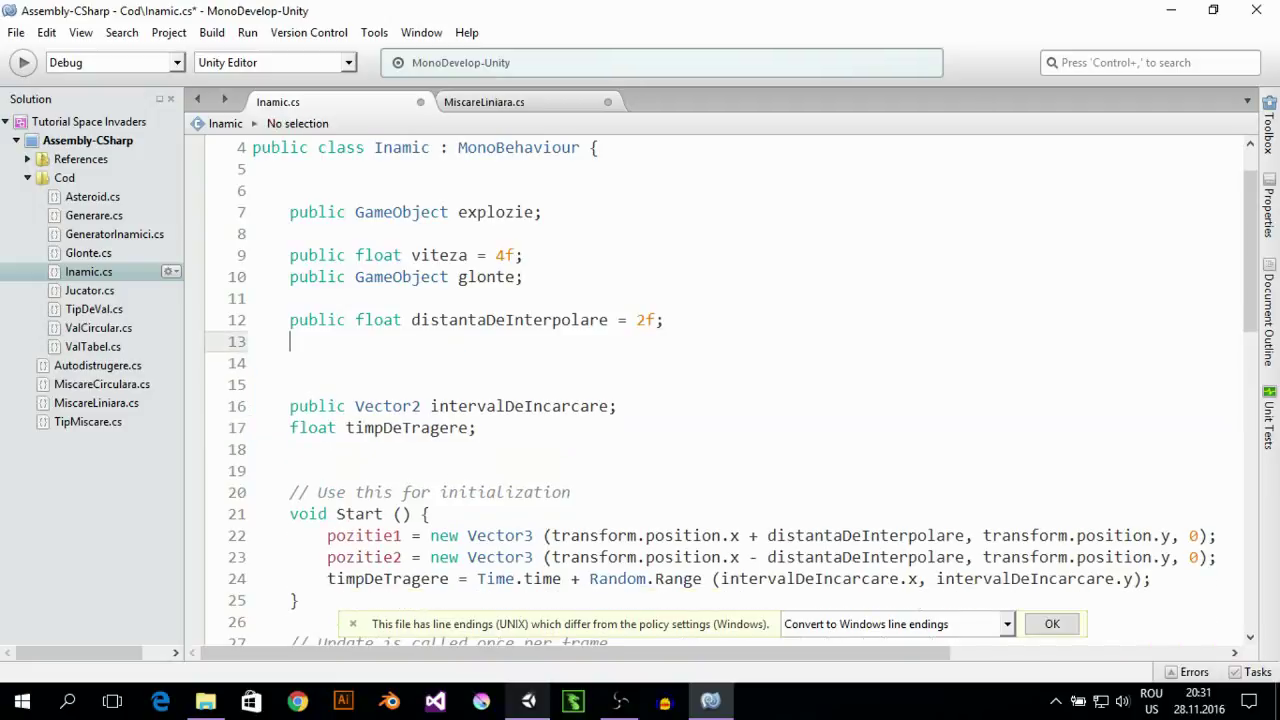
key("BackSpace")
left_click(298, 363)
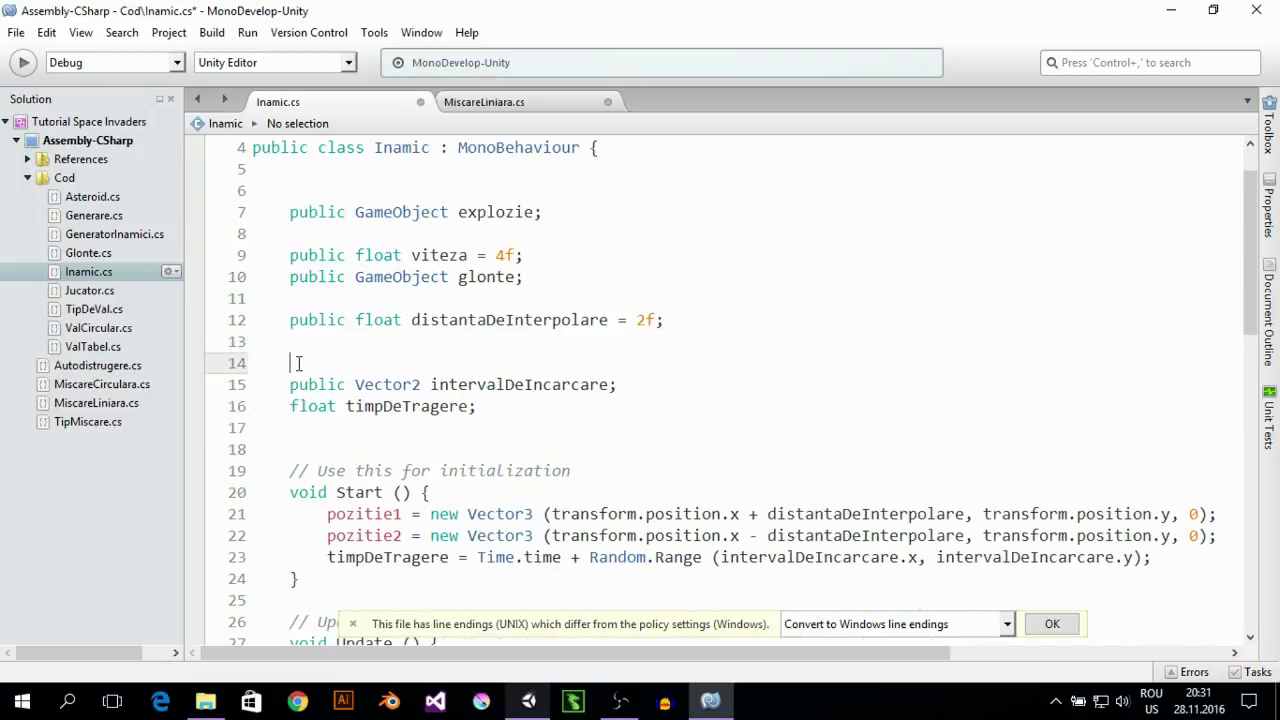
key("Up")
key("BackSpace")
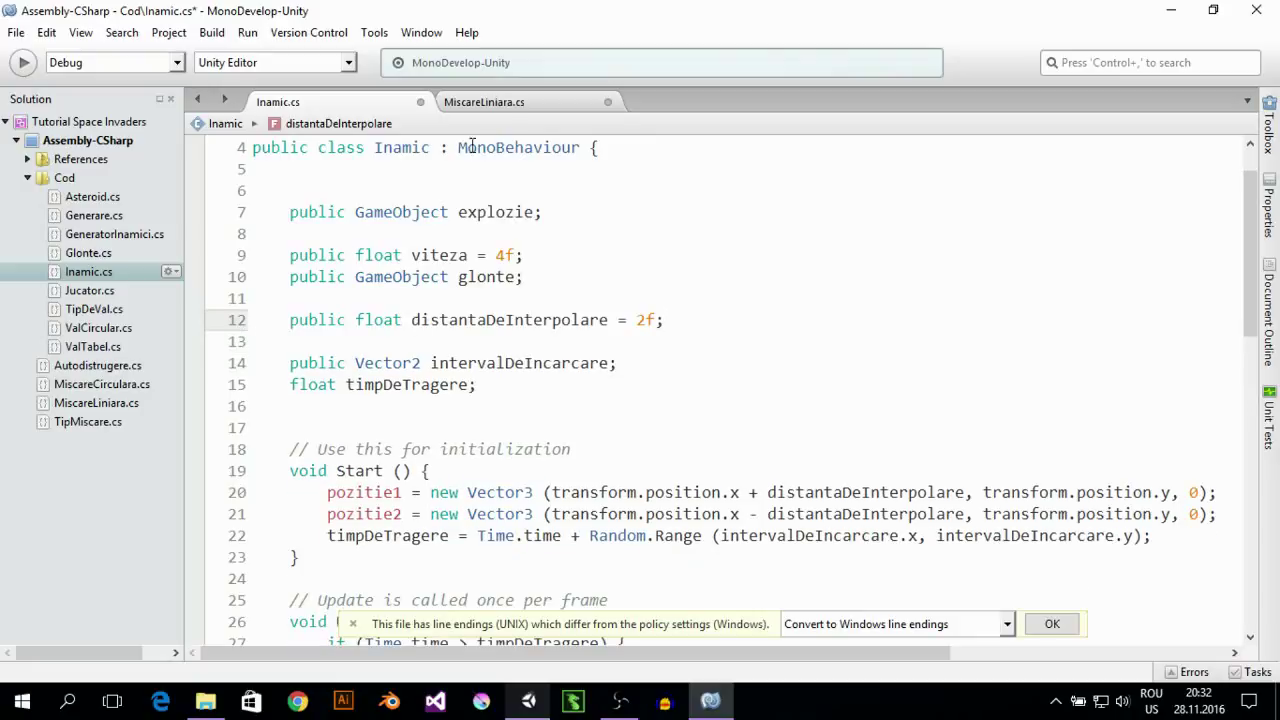
left_click(503, 104)
left_click(497, 270)
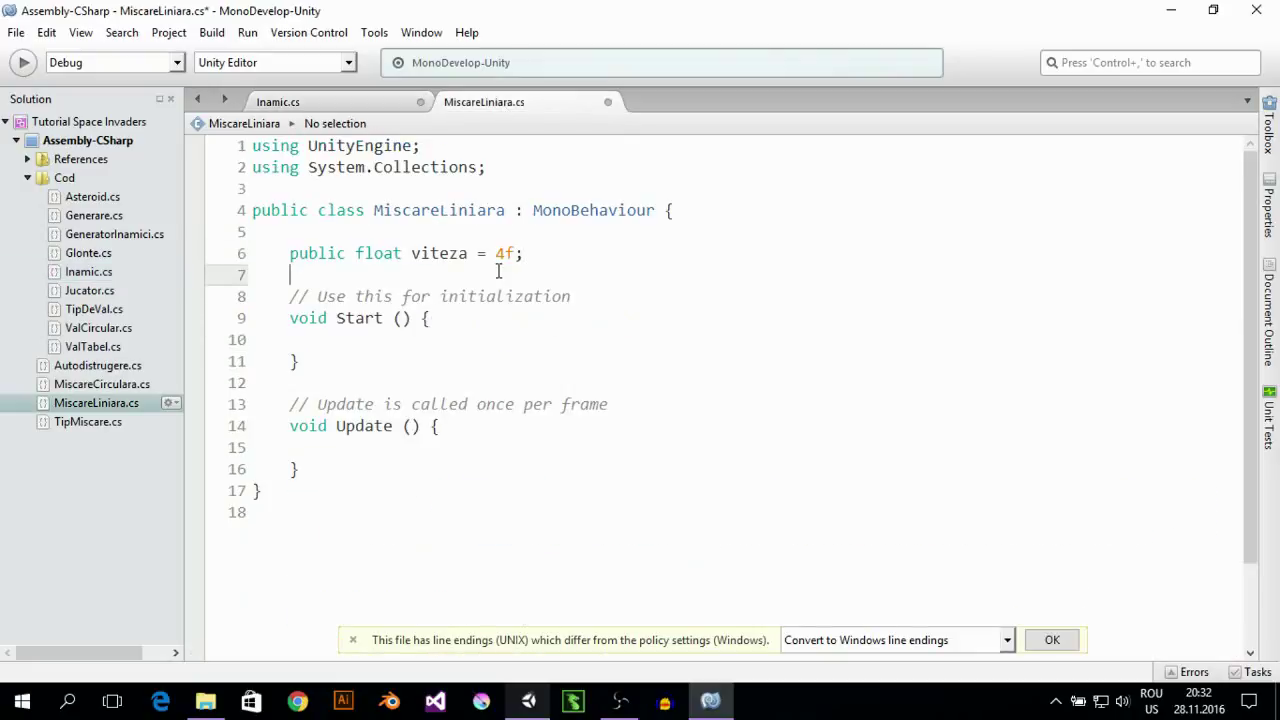
key("Return")
type("bool dreapta = true;  \tVector3 pozitie1; \tVector3 pozitie2;")
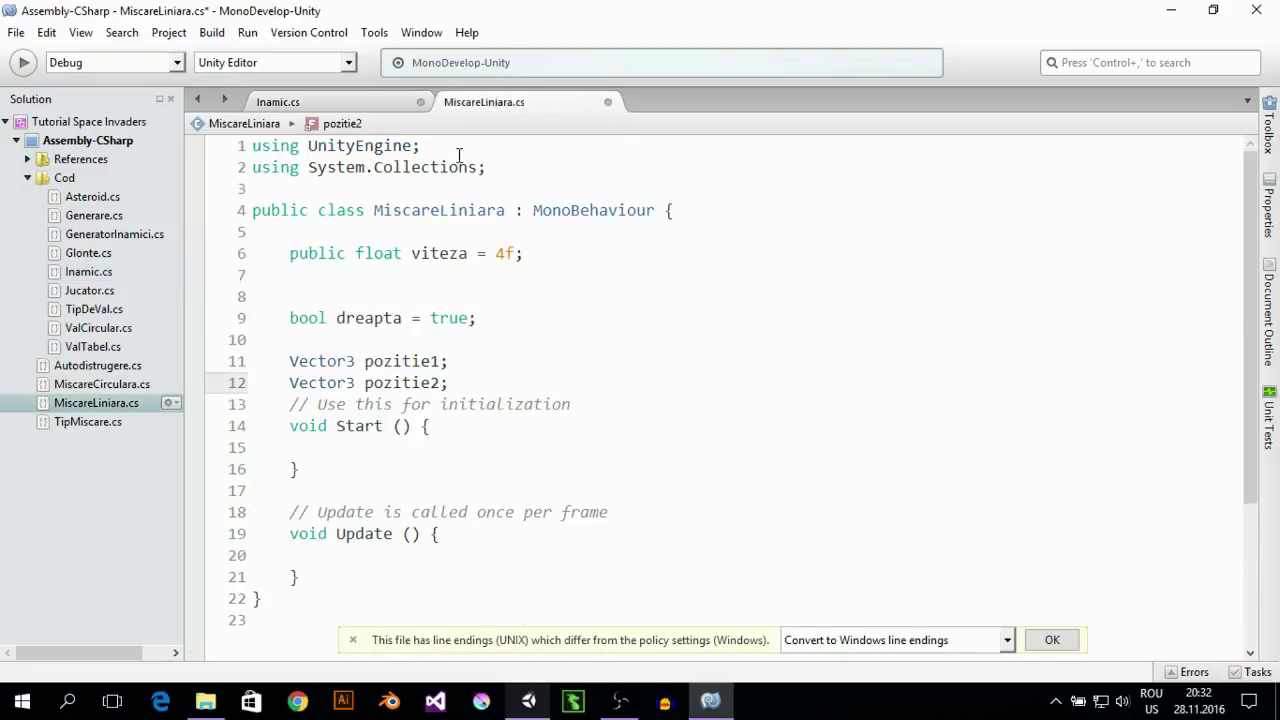
Move the distantaDeInterpolare field from Inamic.cs into MiscareLiniara.cs
left_click(333, 100)
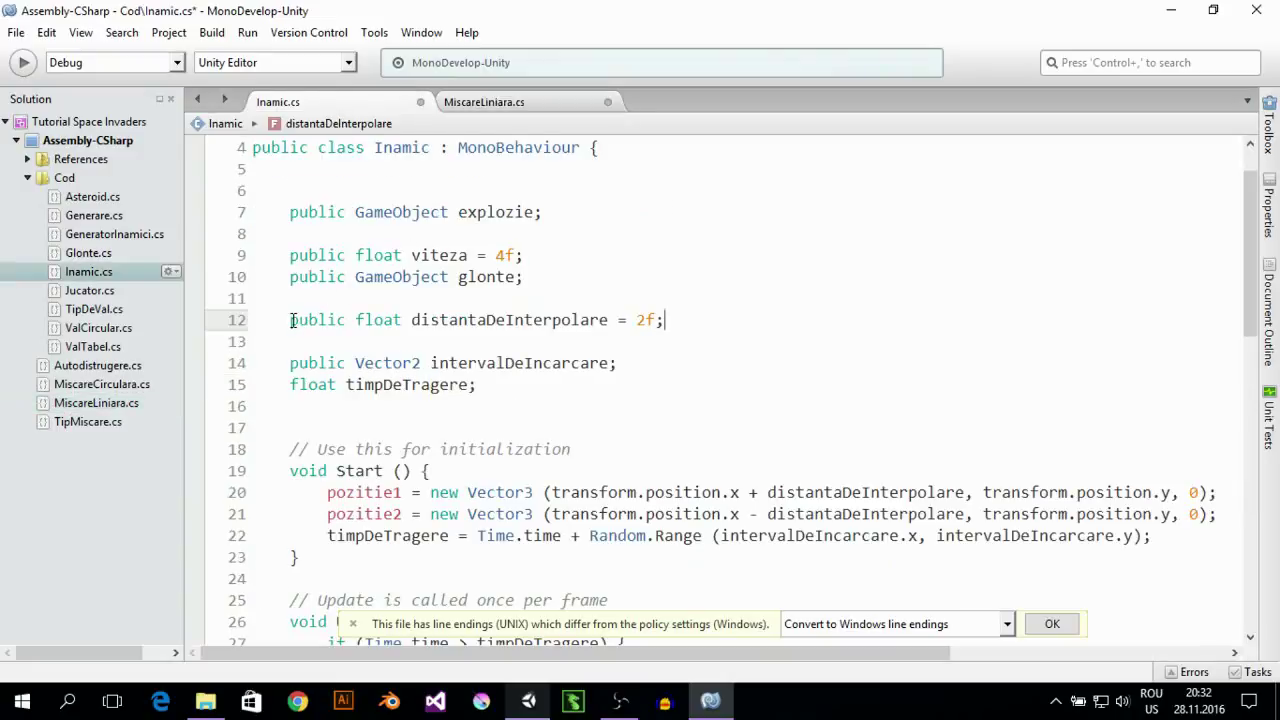
left_click_drag(293, 320, 704, 316)
key("ctrl+c")
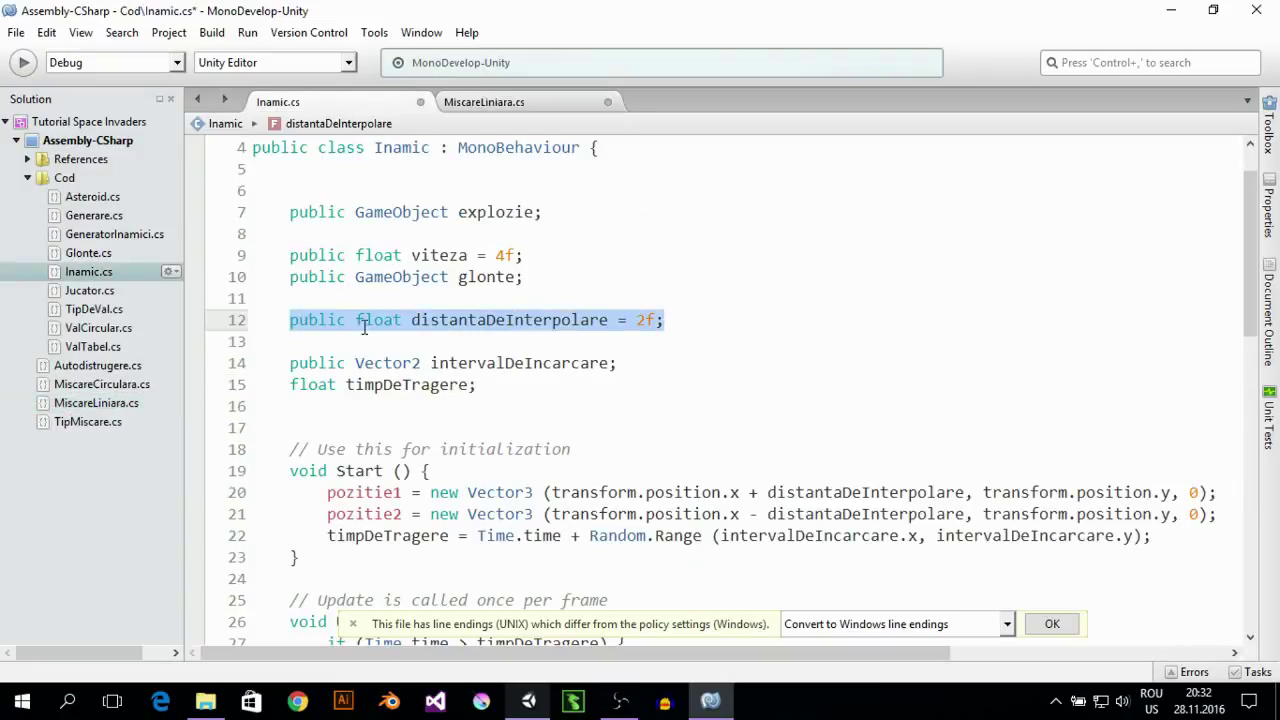
key("Delete")
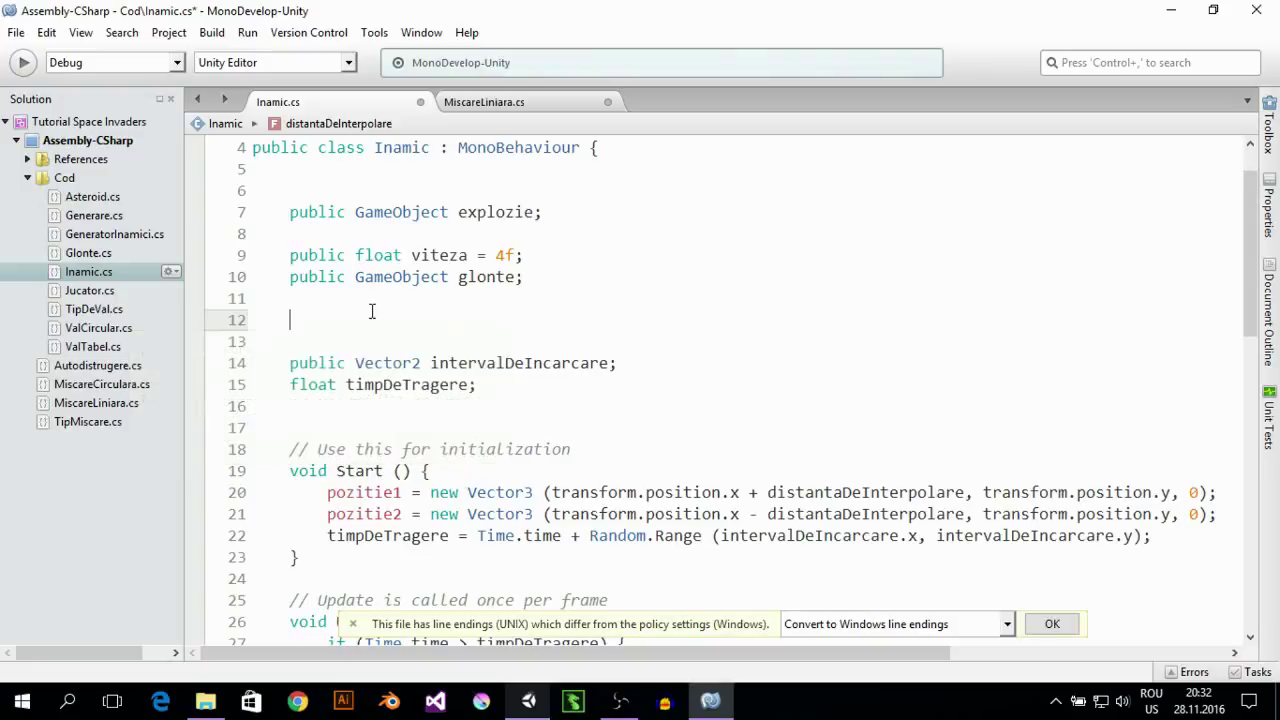
left_click(486, 101)
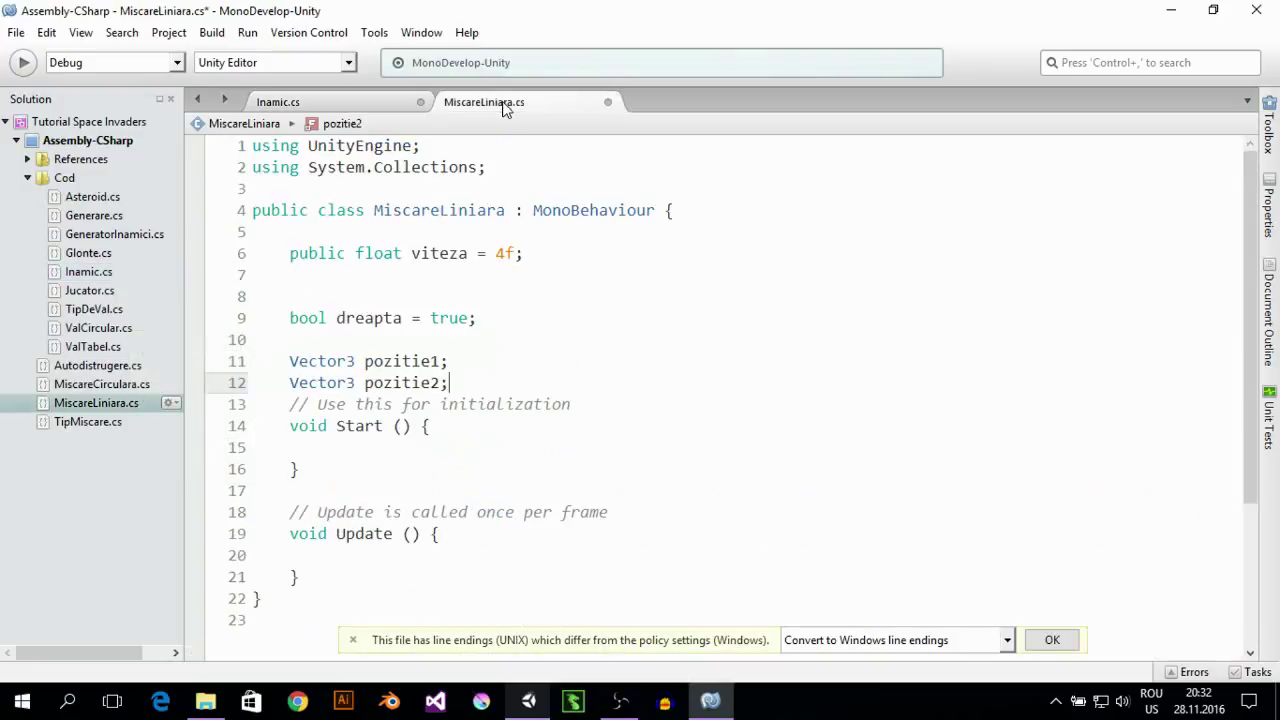
left_click(390, 285)
key("ctrl+v")
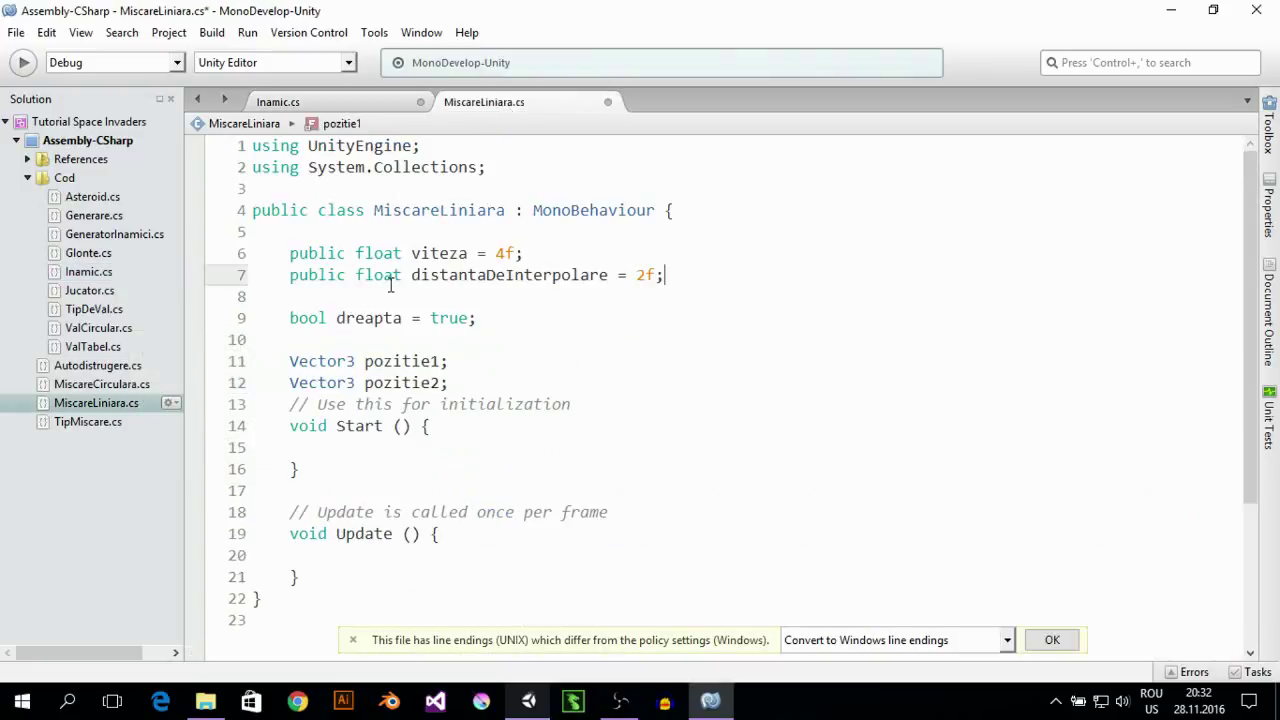
Move the pozitie1 and pozitie2 assignments from Inamic's Start into MiscareLiniara's Start
left_click(350, 106)
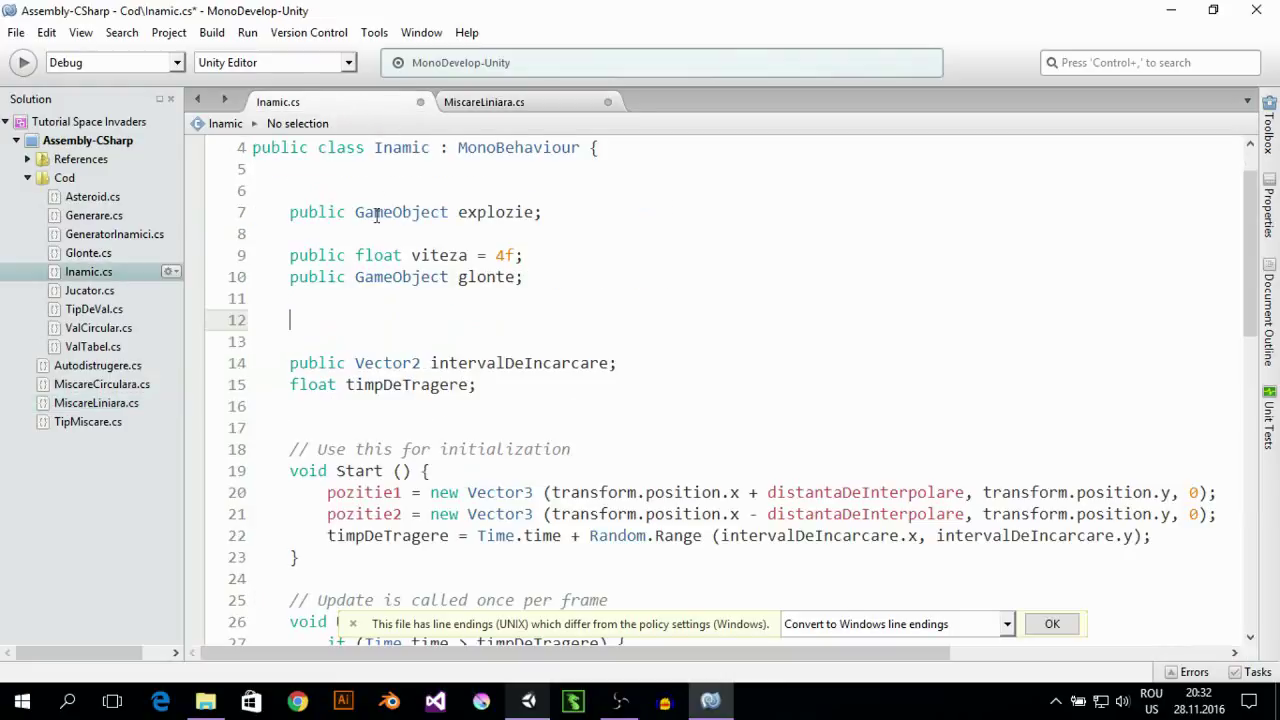
scroll(348, 330, "down", 1)
left_click_drag(311, 430, 1248, 455)
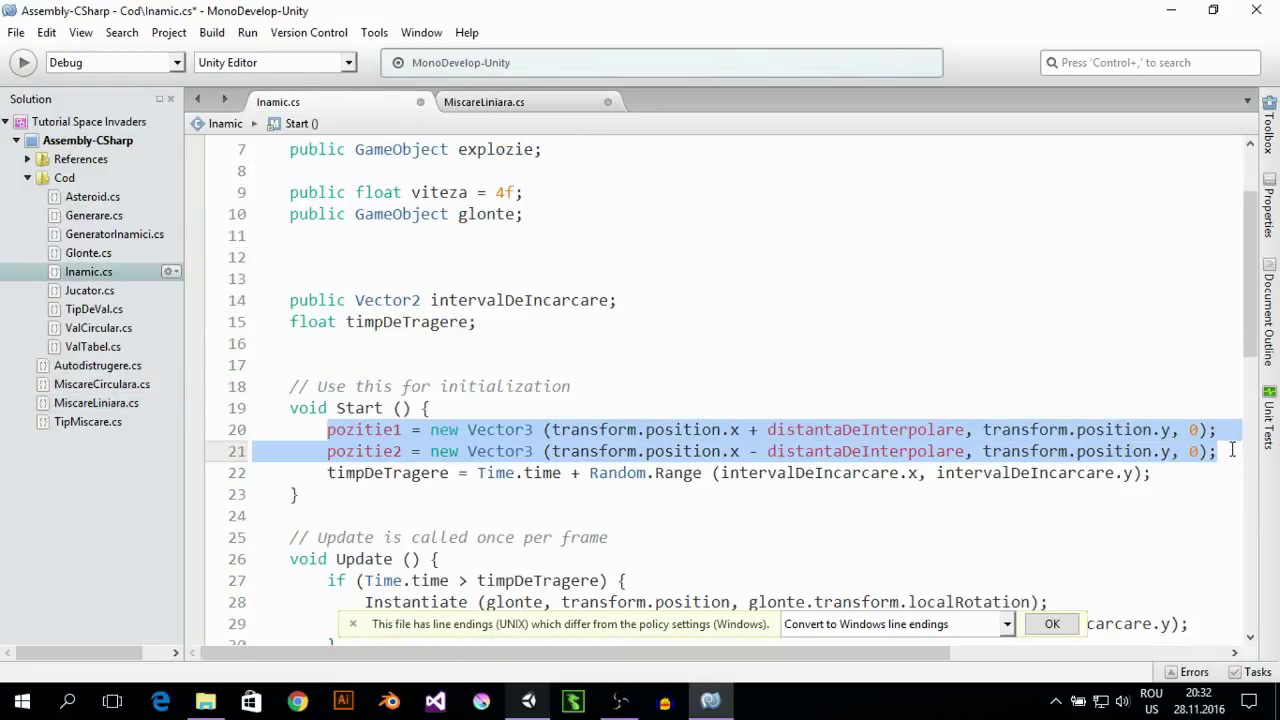
key("ctrl+x")
left_click(490, 103)
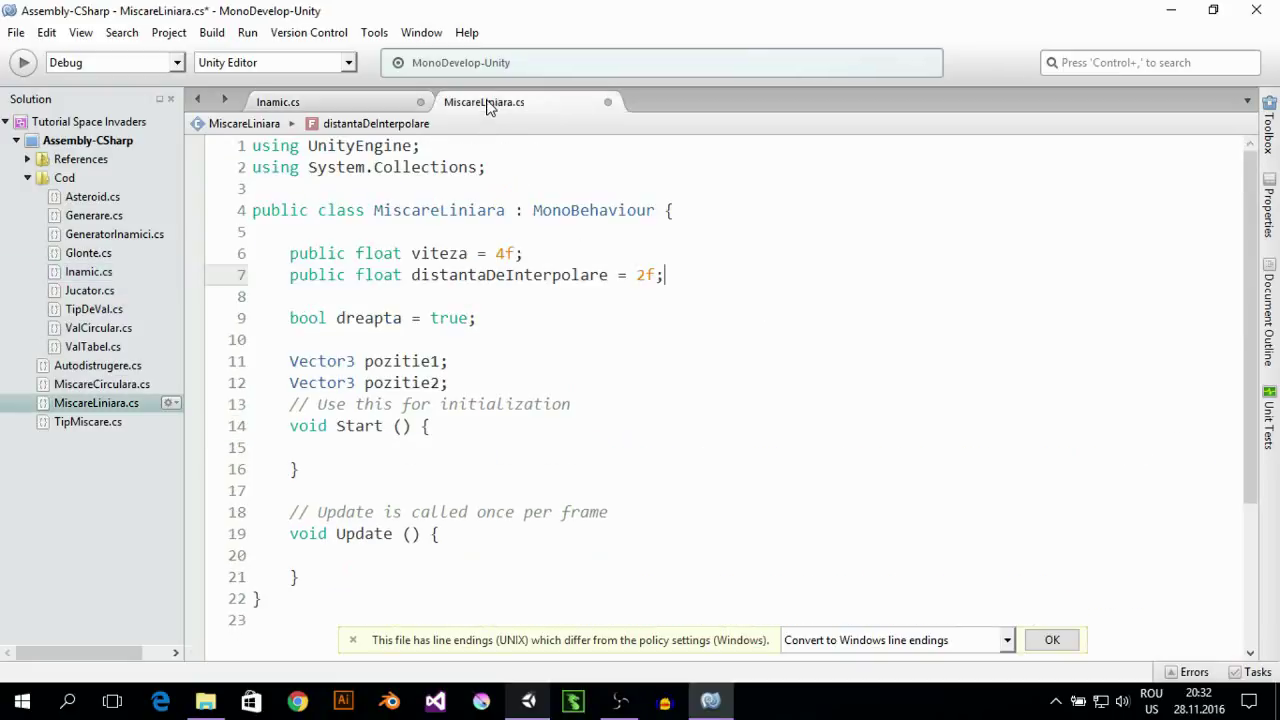
scroll(365, 345, "down", 3)
left_click(364, 396)
left_click(366, 378)
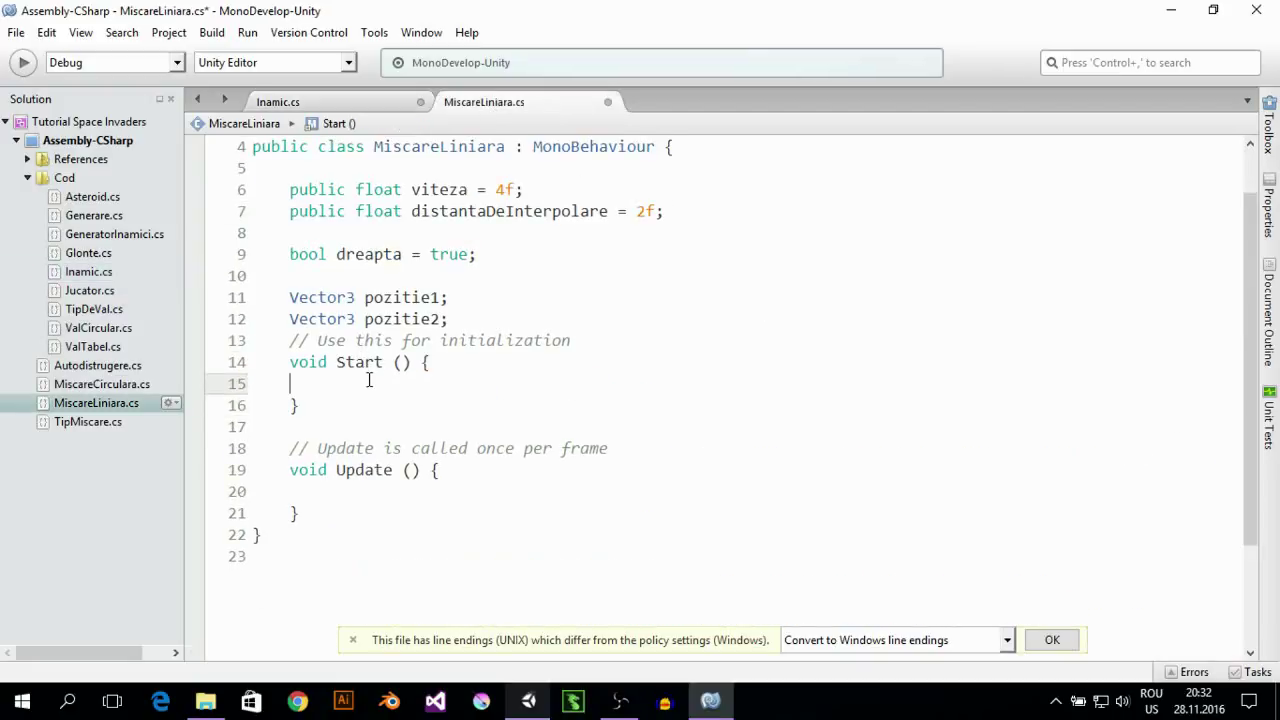
key("ctrl+v")
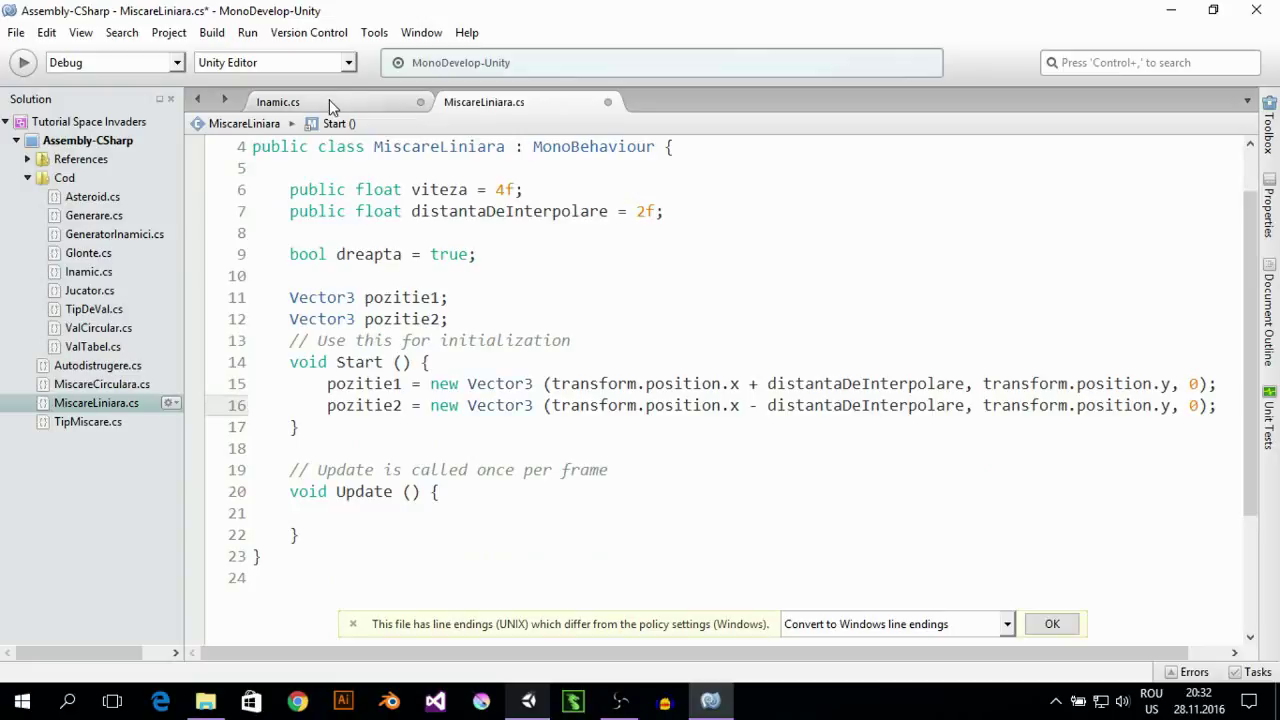
Move the dreapta movement block from Inamic's Update into MiscareLiniara's Update
left_click(329, 100)
scroll(407, 362, "down", 4)
scroll(335, 312, "down", 2)
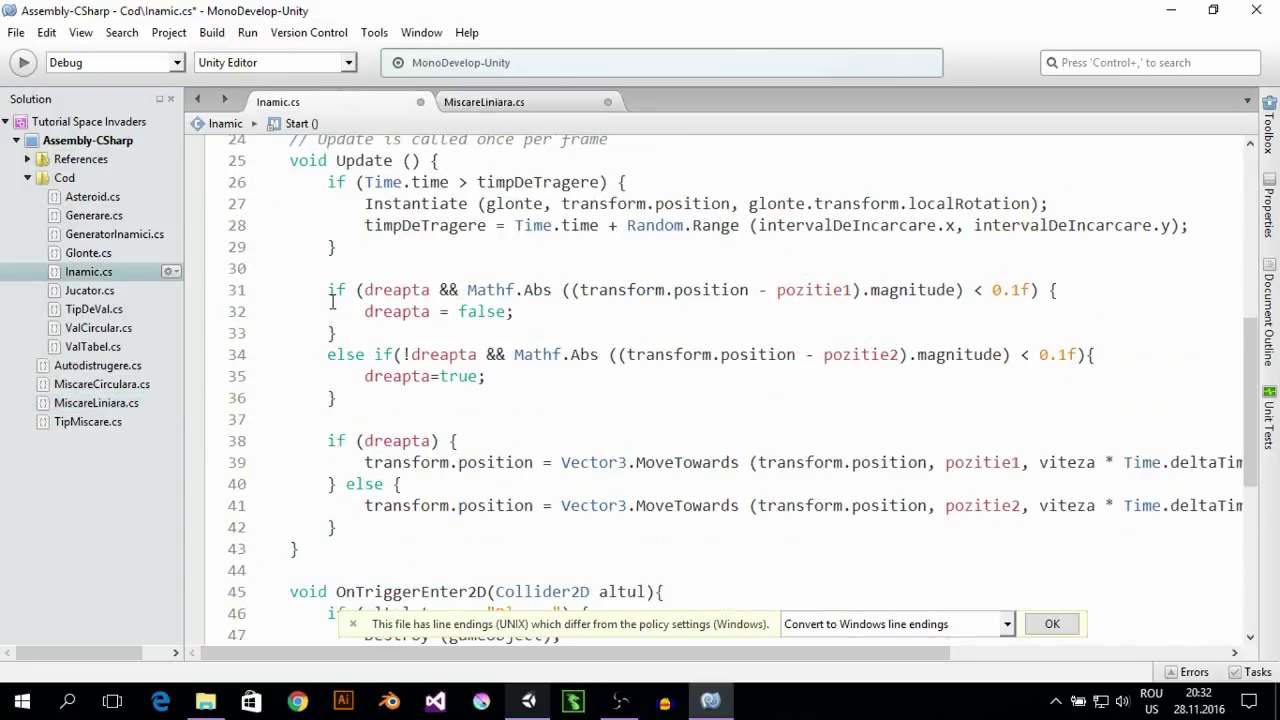
left_click_drag(325, 288, 381, 524)
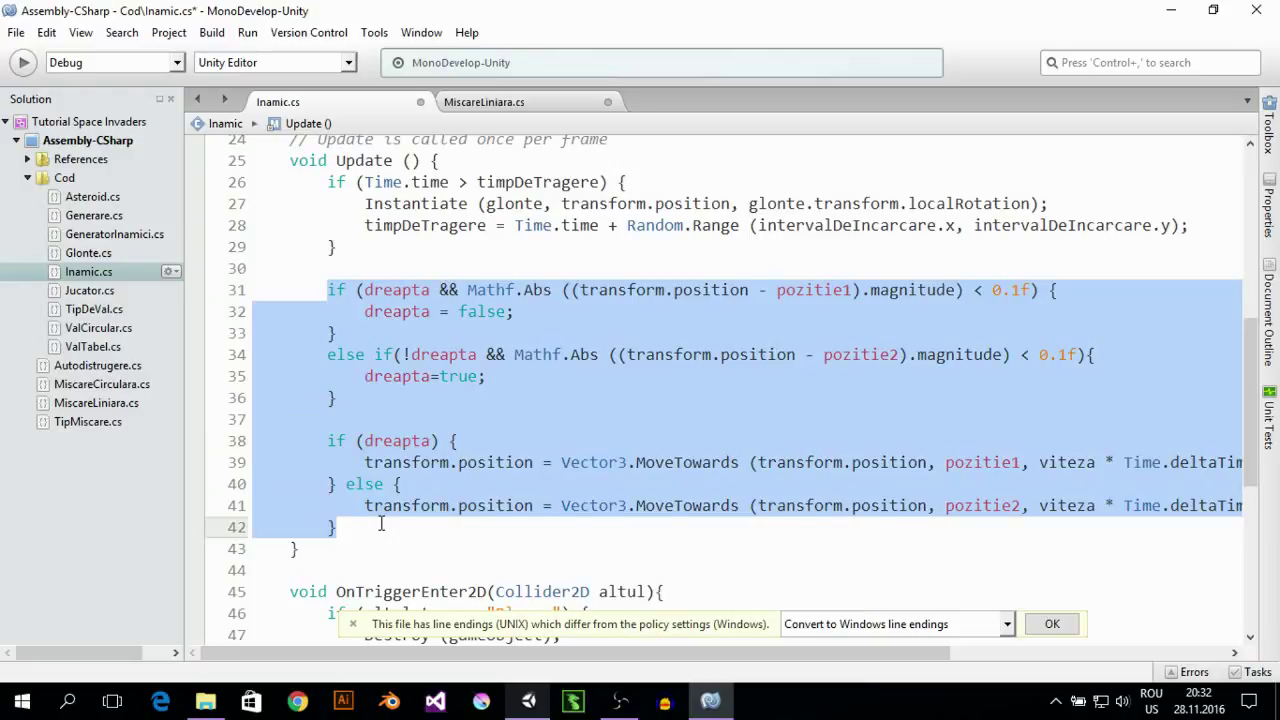
key("ctrl+x")
left_click(484, 102)
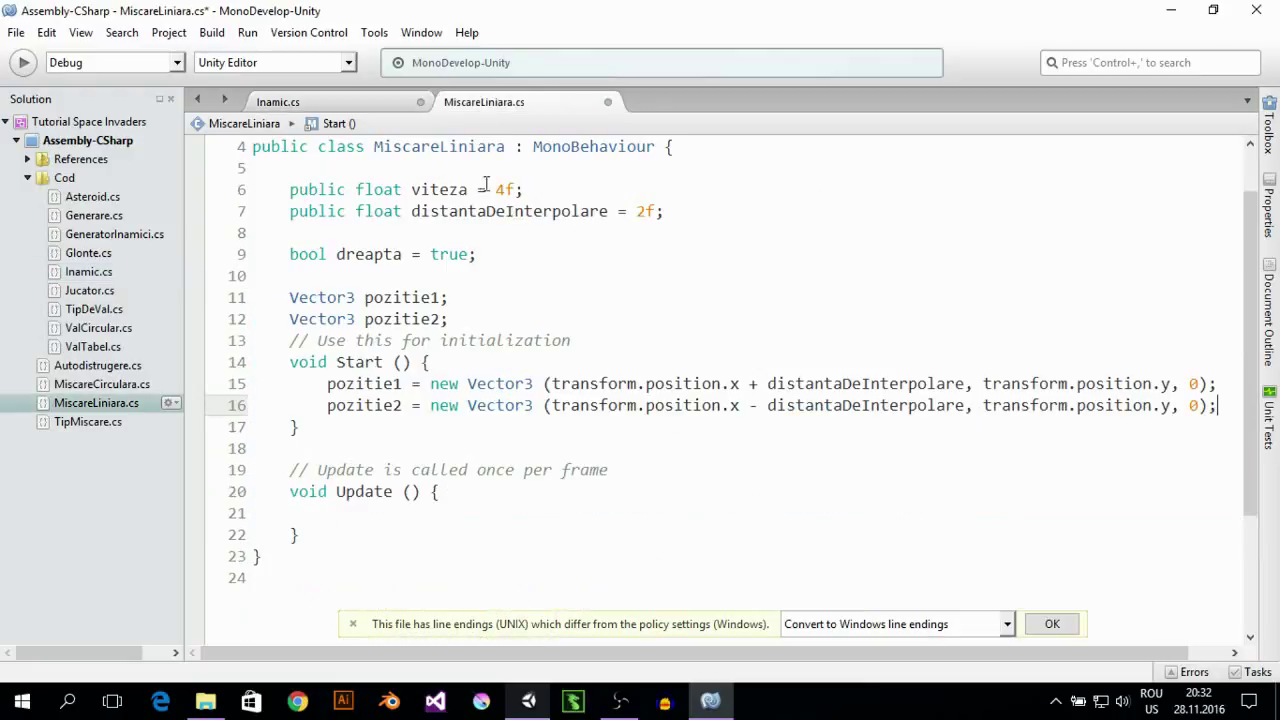
left_click(377, 514)
key("ctrl+v")
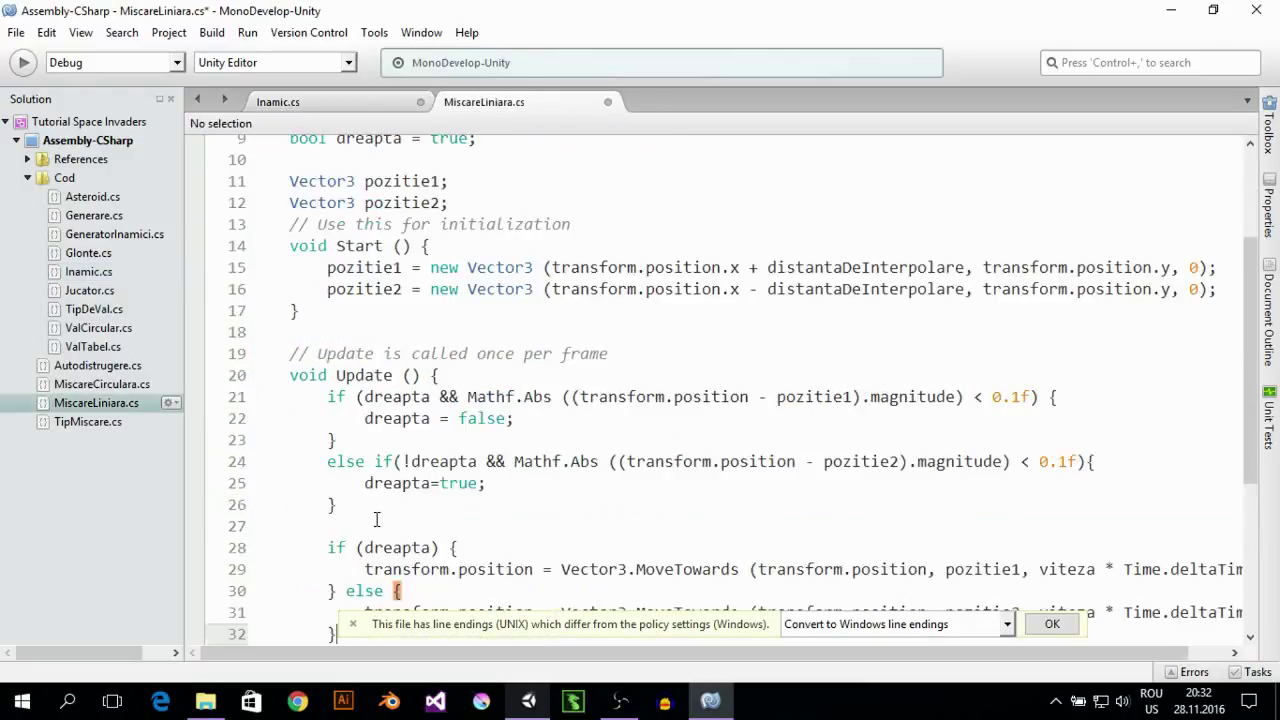
scroll(360, 400, "up", 3)
scroll(360, 400, "down", 3)
scroll(360, 398, "down", 3)
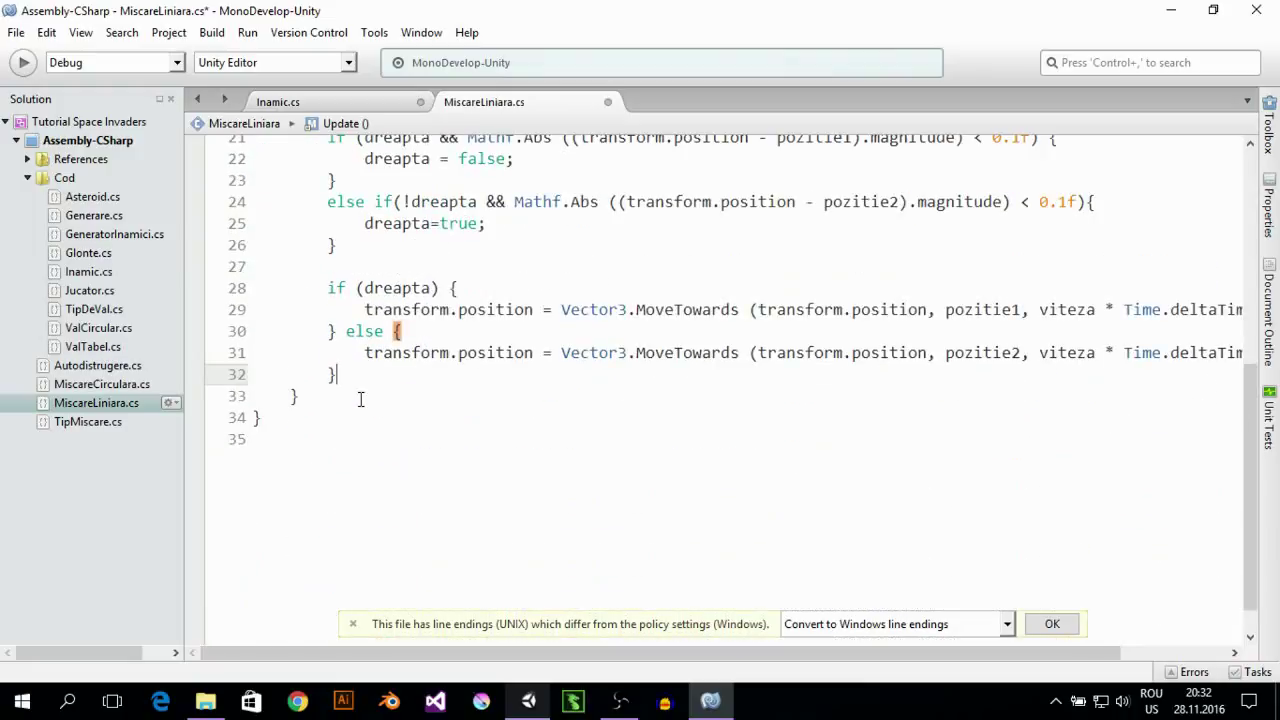
scroll(360, 398, "up", 5)
scroll(334, 297, "up", 2)
Save MiscareLiniara.cs and Inamic.cs, then minimize MonoDevelop to show Unity
left_click(12, 33)
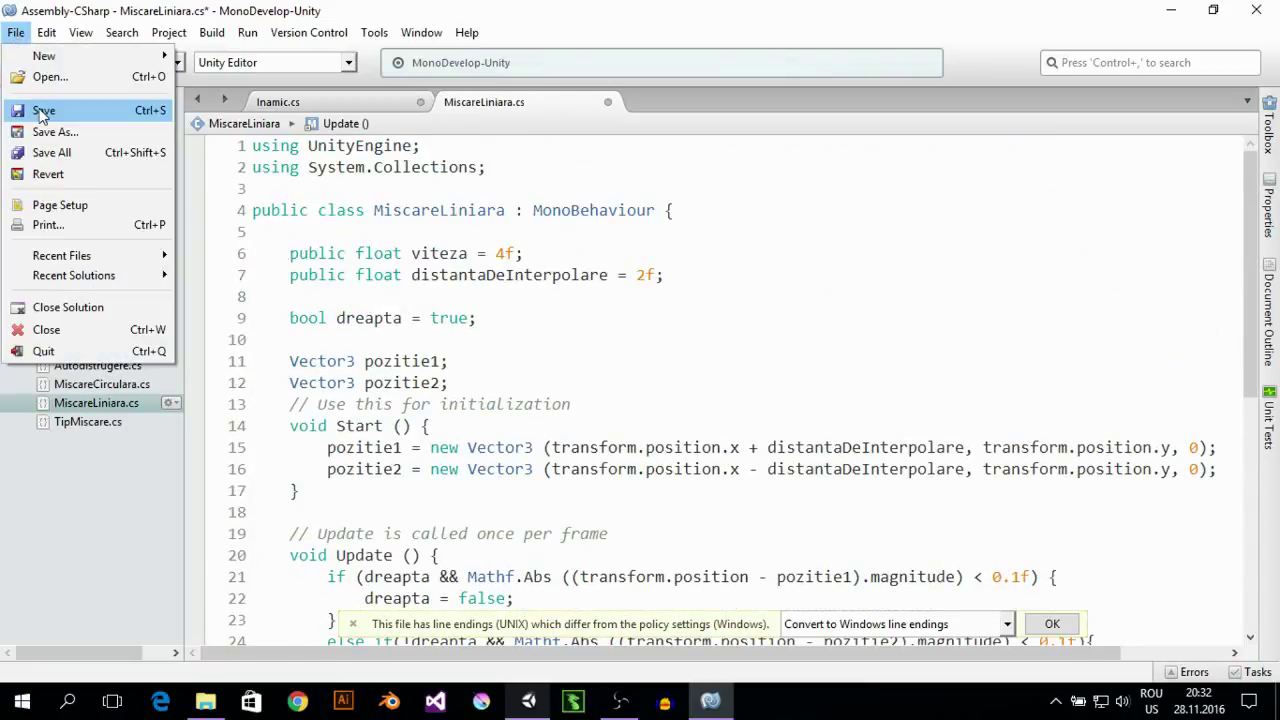
left_click(43, 111)
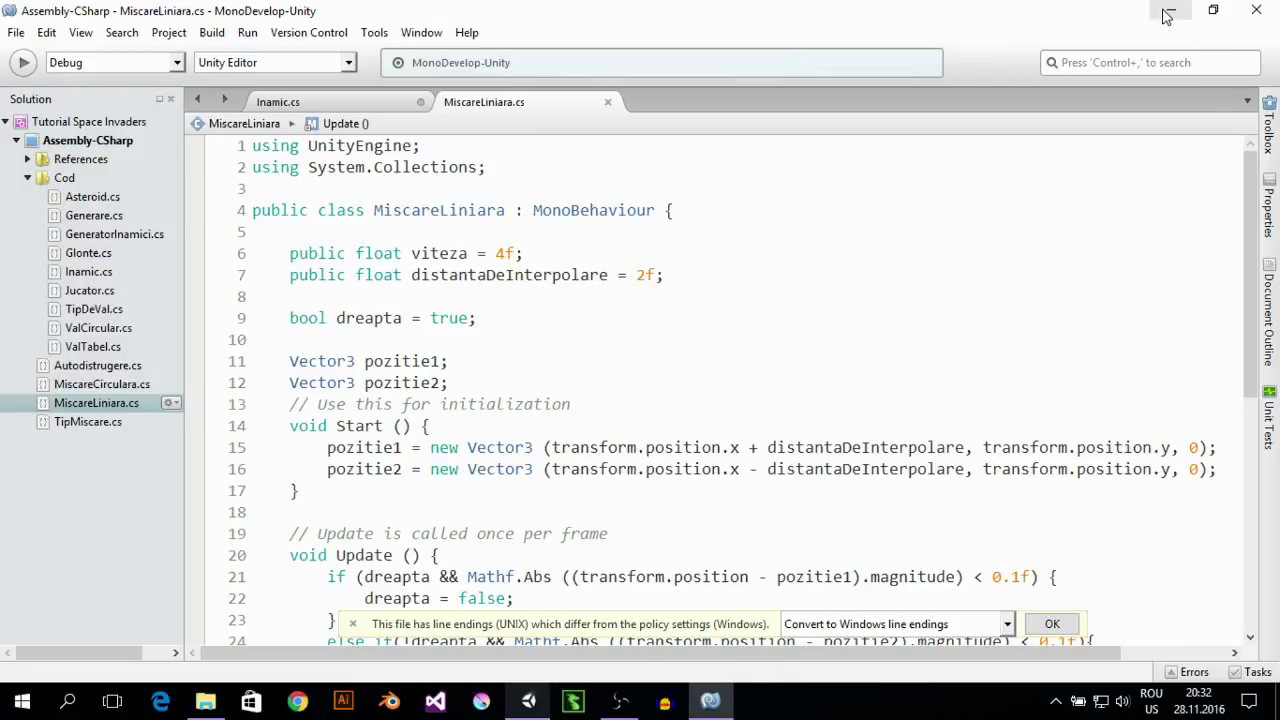
left_click(285, 102)
left_click(16, 32)
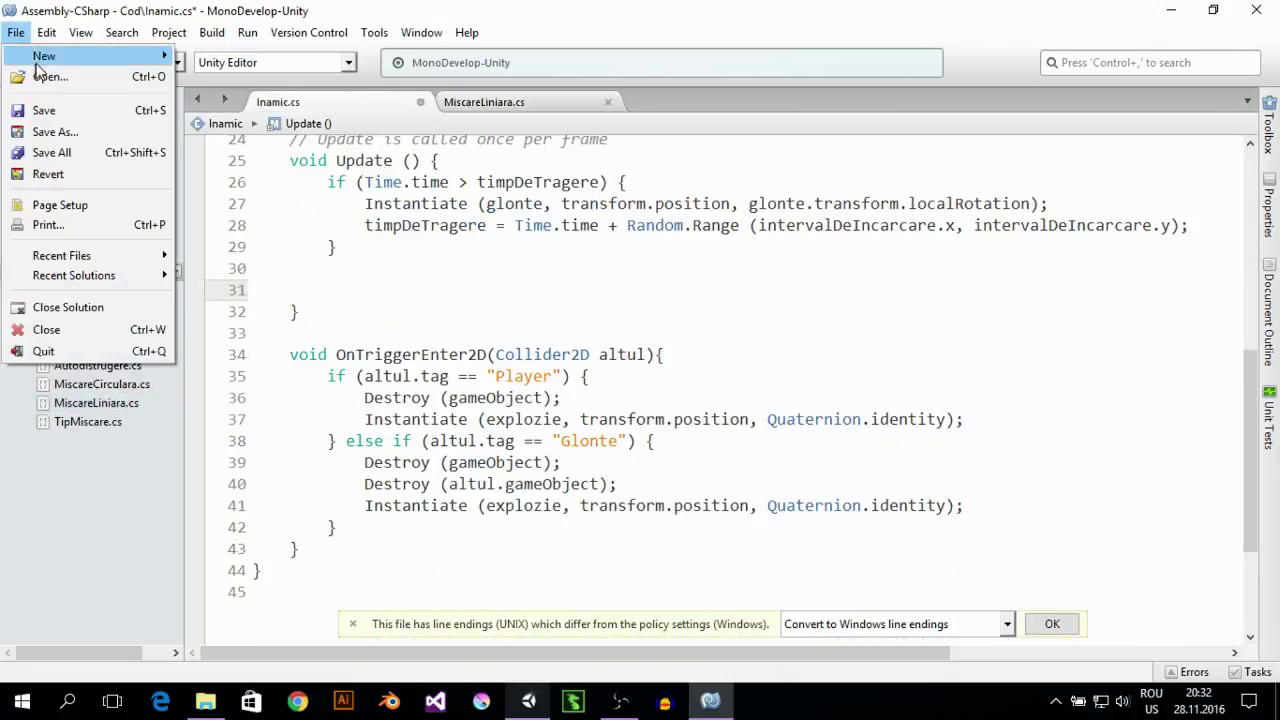
left_click(50, 111)
scroll(934, 251, "up", 3)
scroll(936, 251, "up", 4)
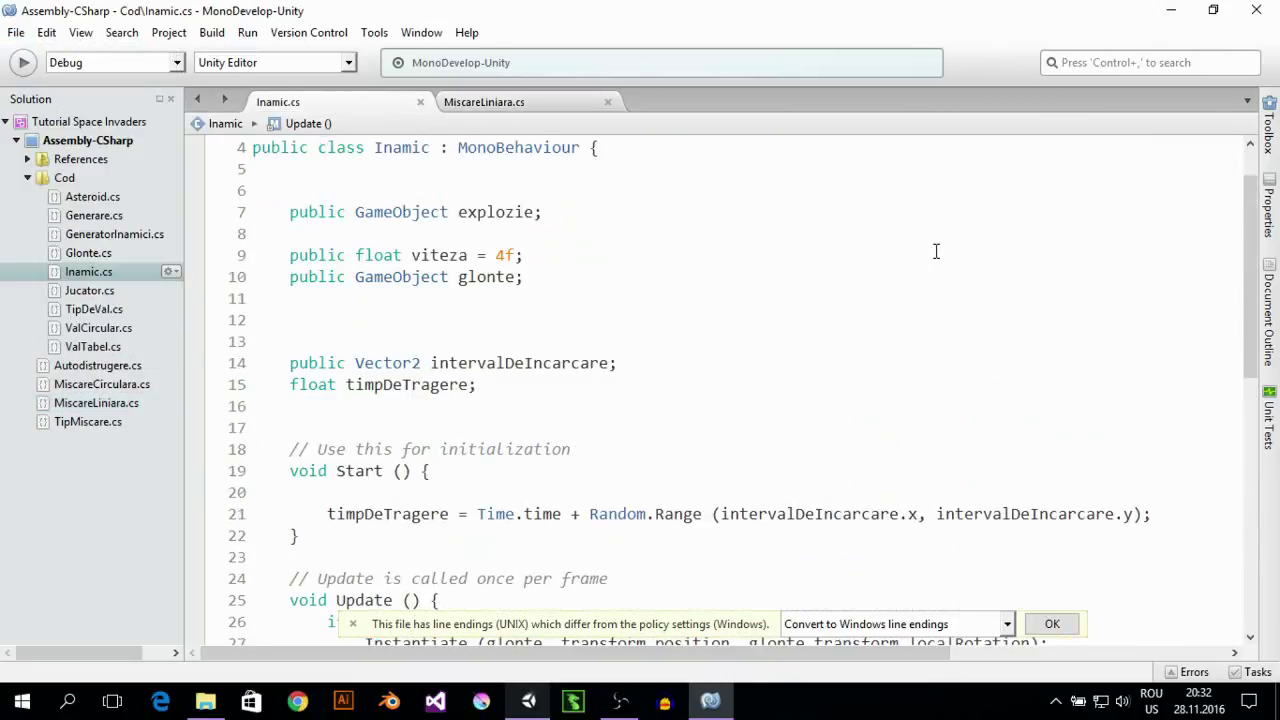
scroll(937, 251, "up", 1)
left_click(1171, 10)
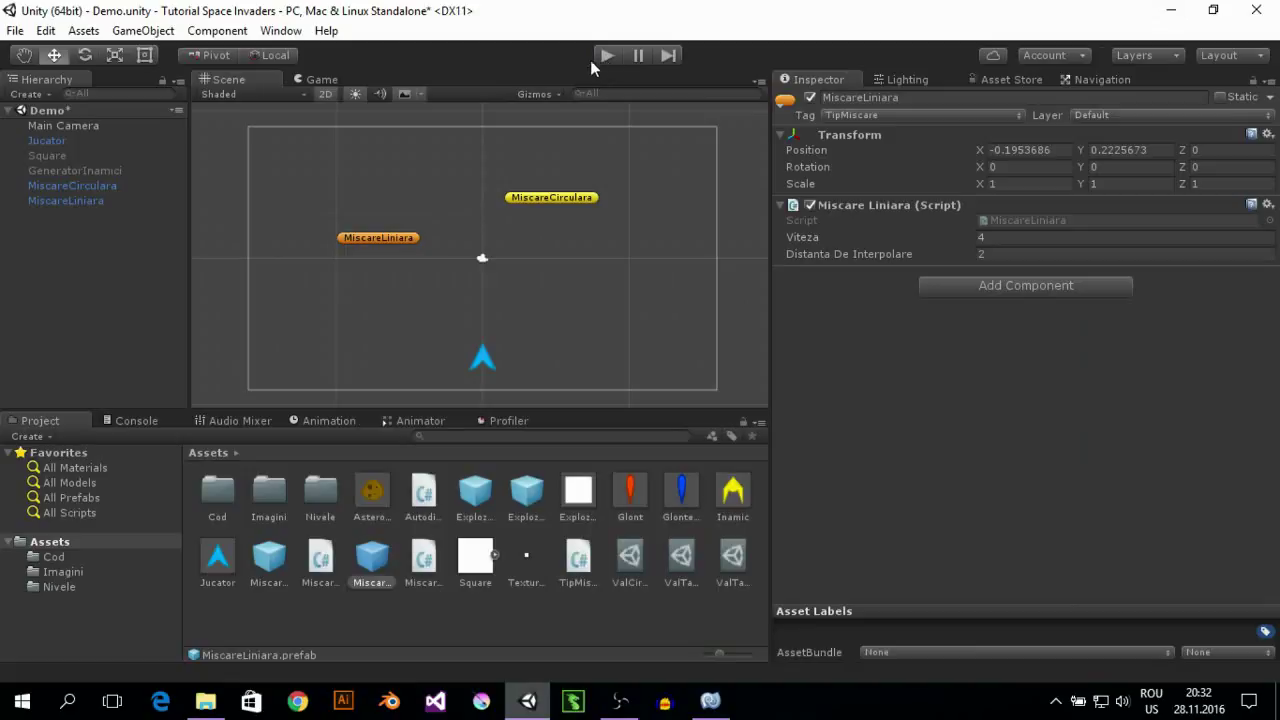
Change MiscareLiniara's base class from MonoBehaviour to TipMiscare and save the script
left_click(710, 700)
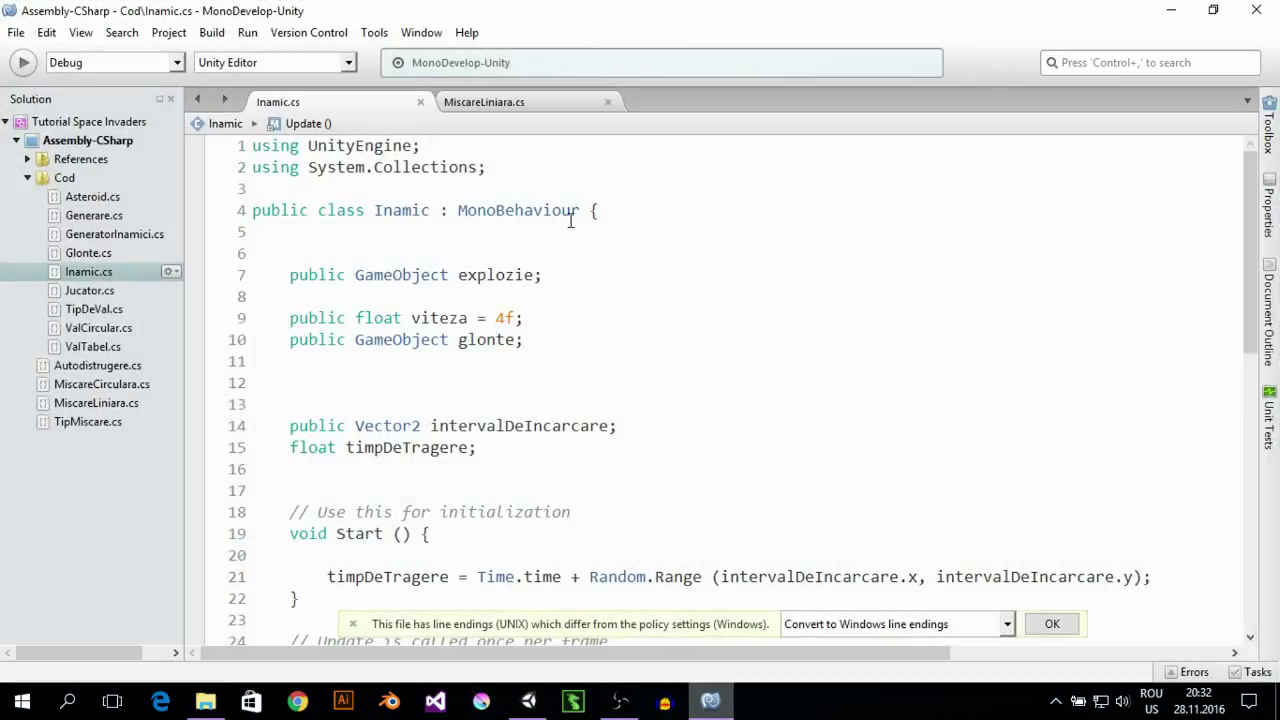
left_click_drag(577, 210, 561, 209)
left_click_drag(579, 210, 486, 210)
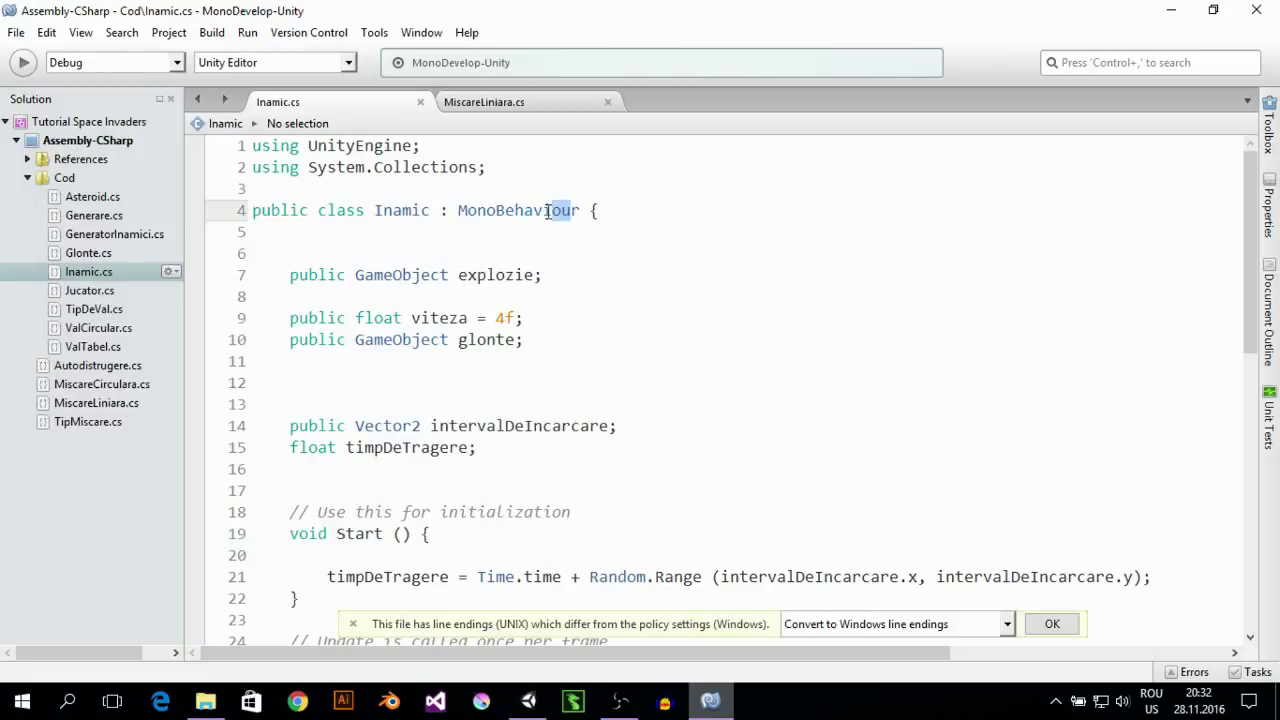
left_click(486, 101)
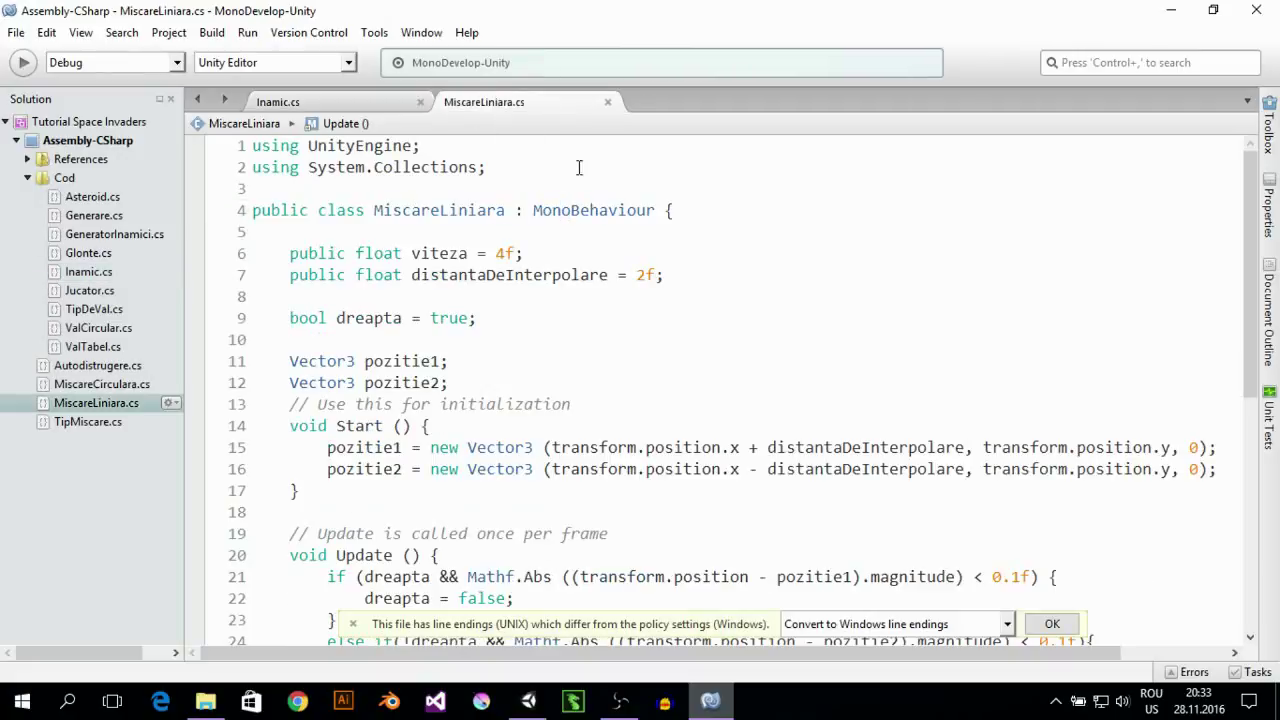
left_click_drag(532, 210, 660, 210)
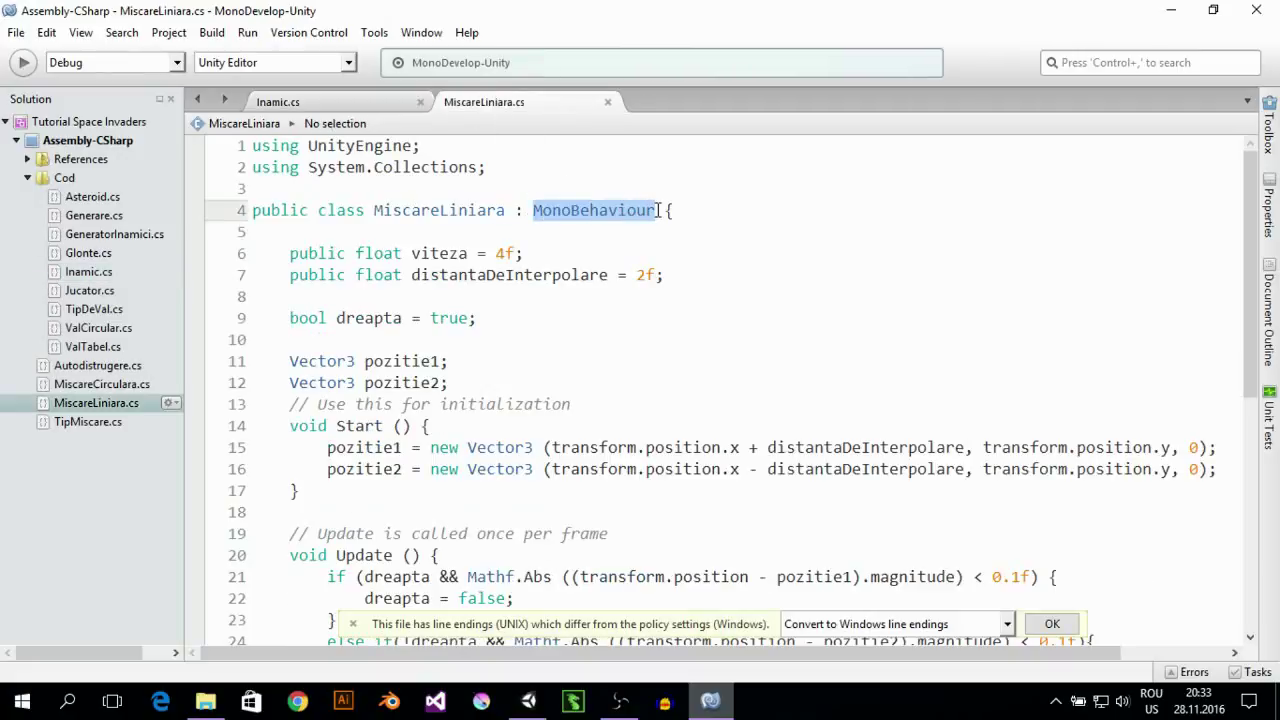
type("Ti")
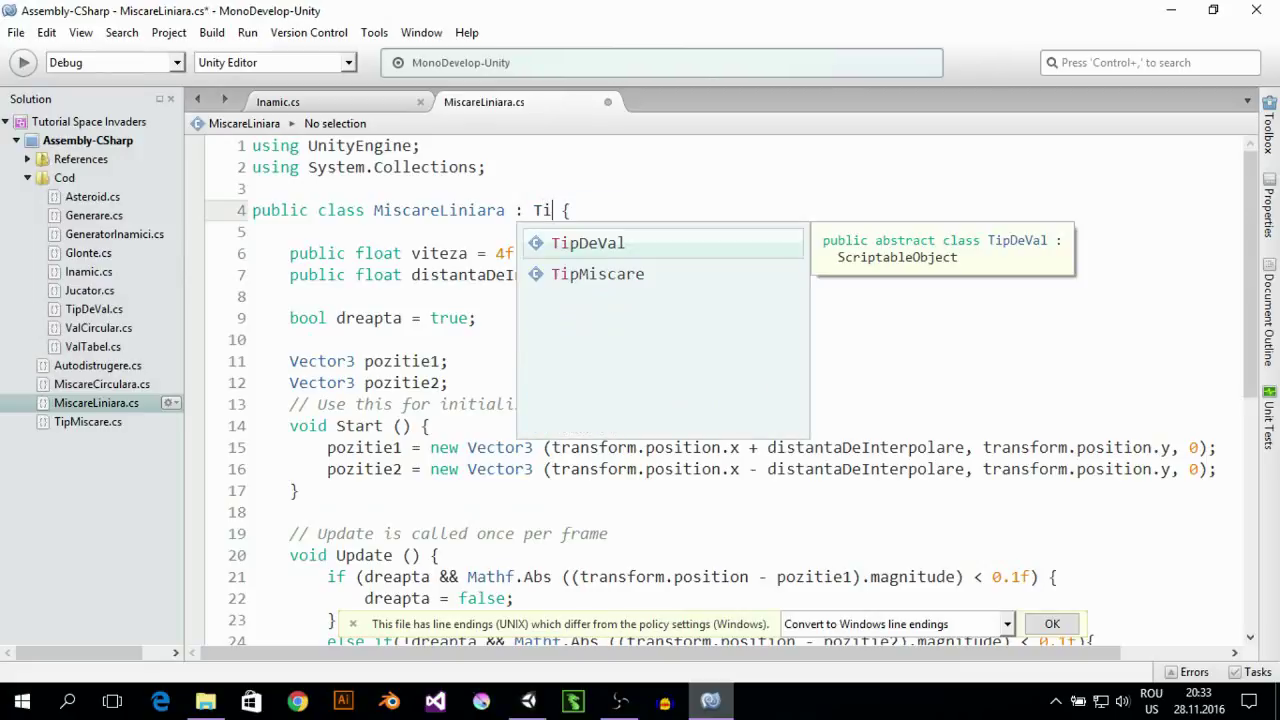
key("Down")
key("Return")
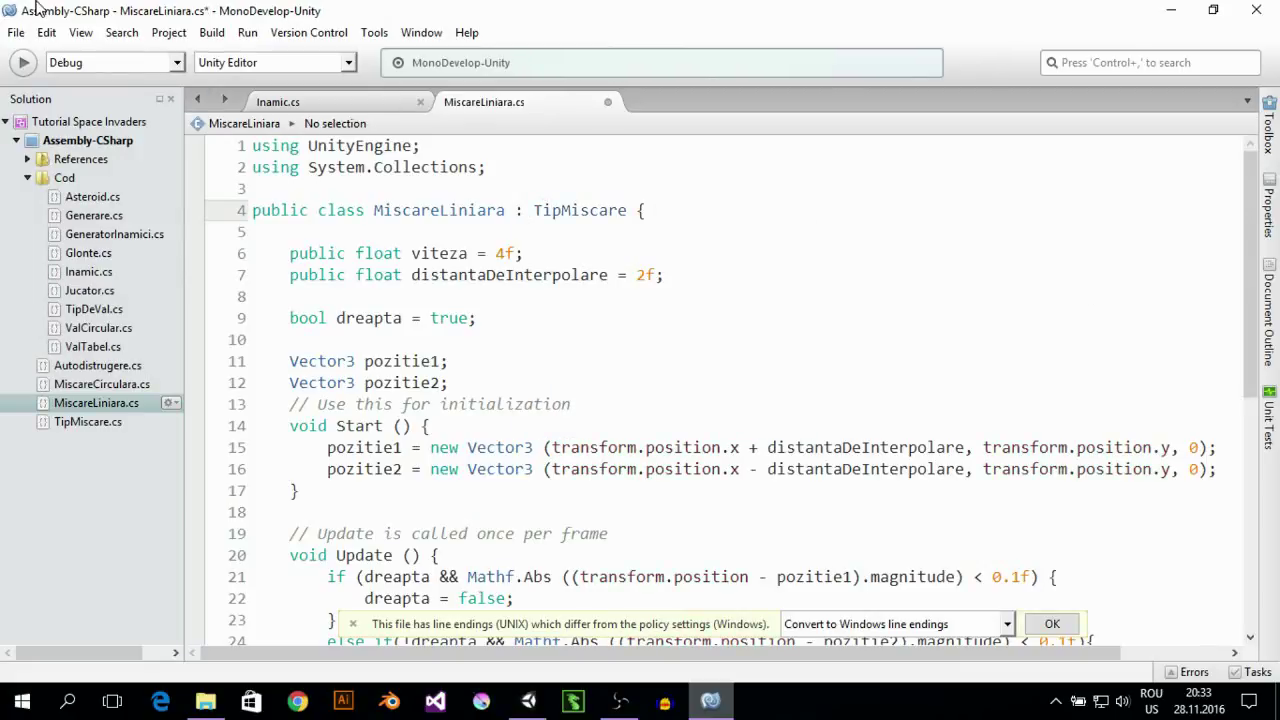
left_click(16, 32)
left_click(53, 105)
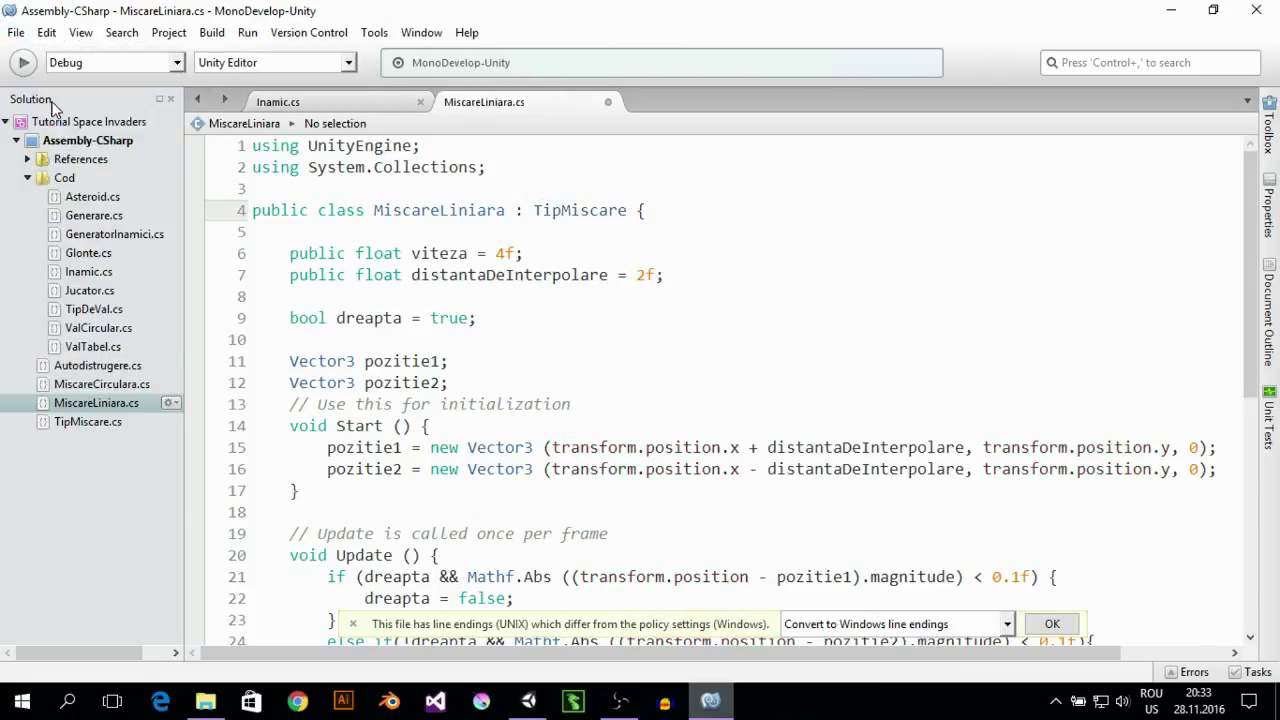
Play-test the scene with MiscareLiniara selected to watch its sideways motion, then stop and return to MonoDevelop
left_click(1172, 10)
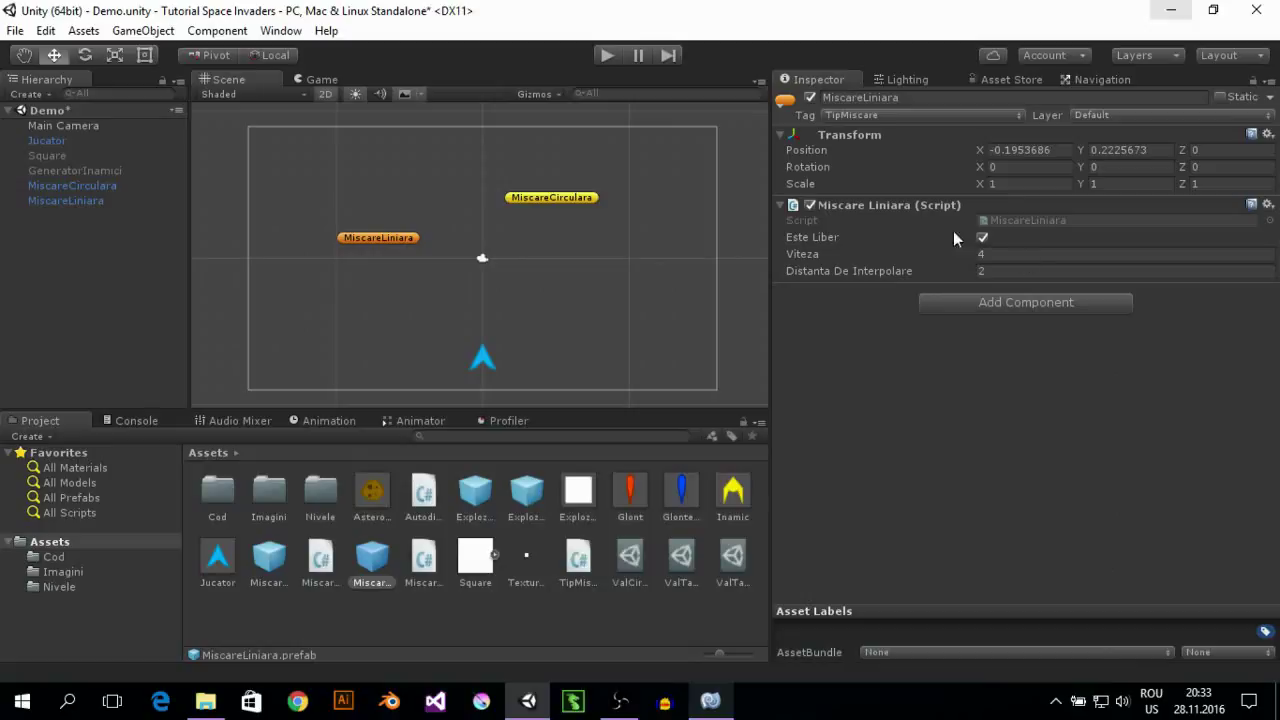
left_click(535, 200)
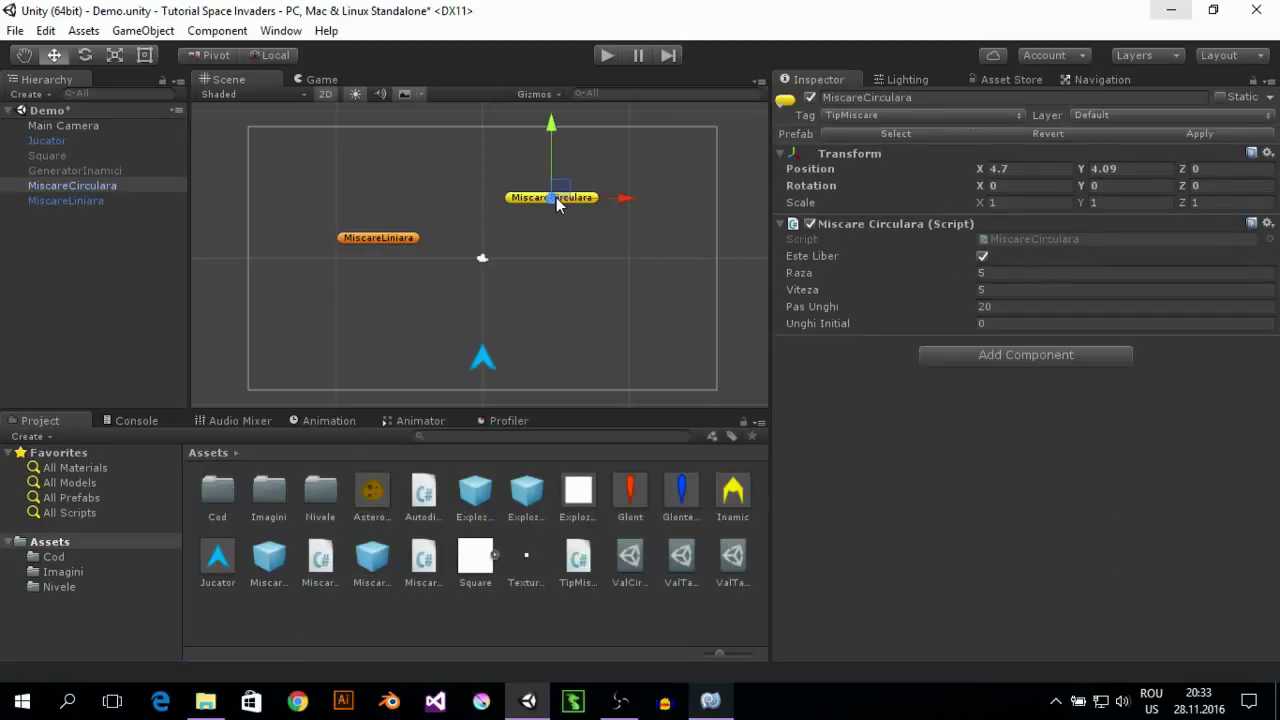
left_click(378, 237)
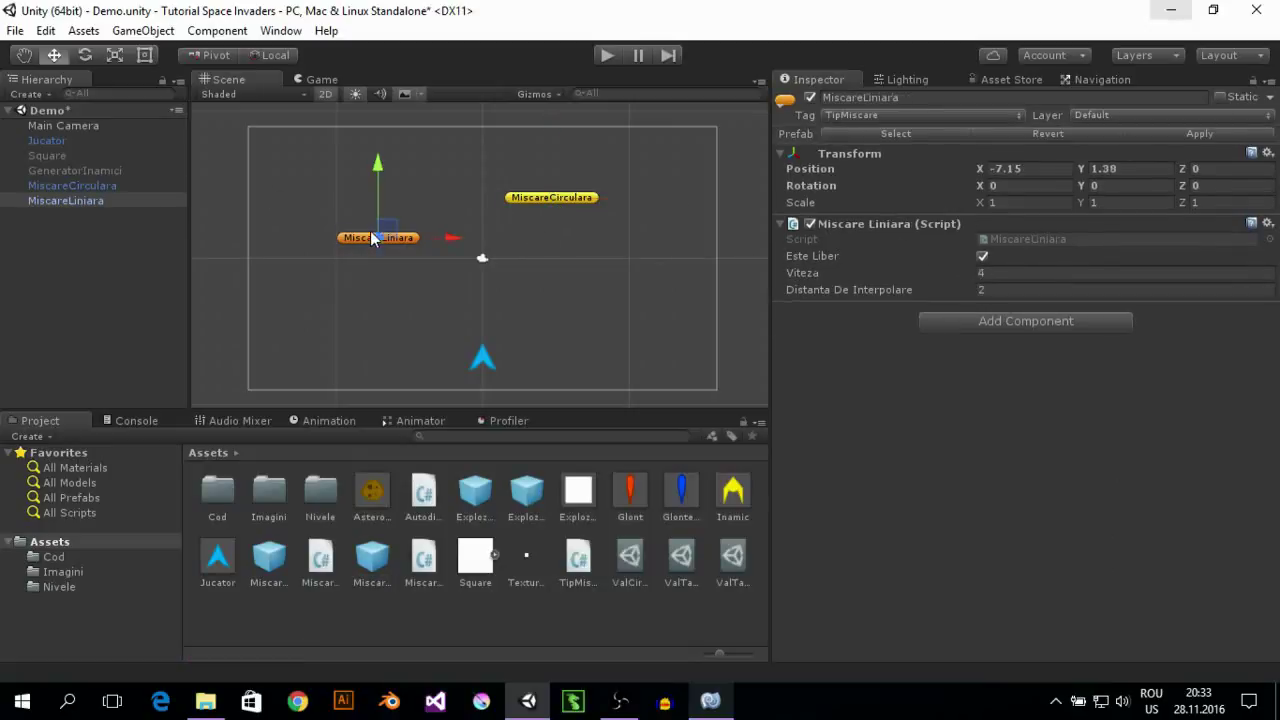
left_click(609, 54)
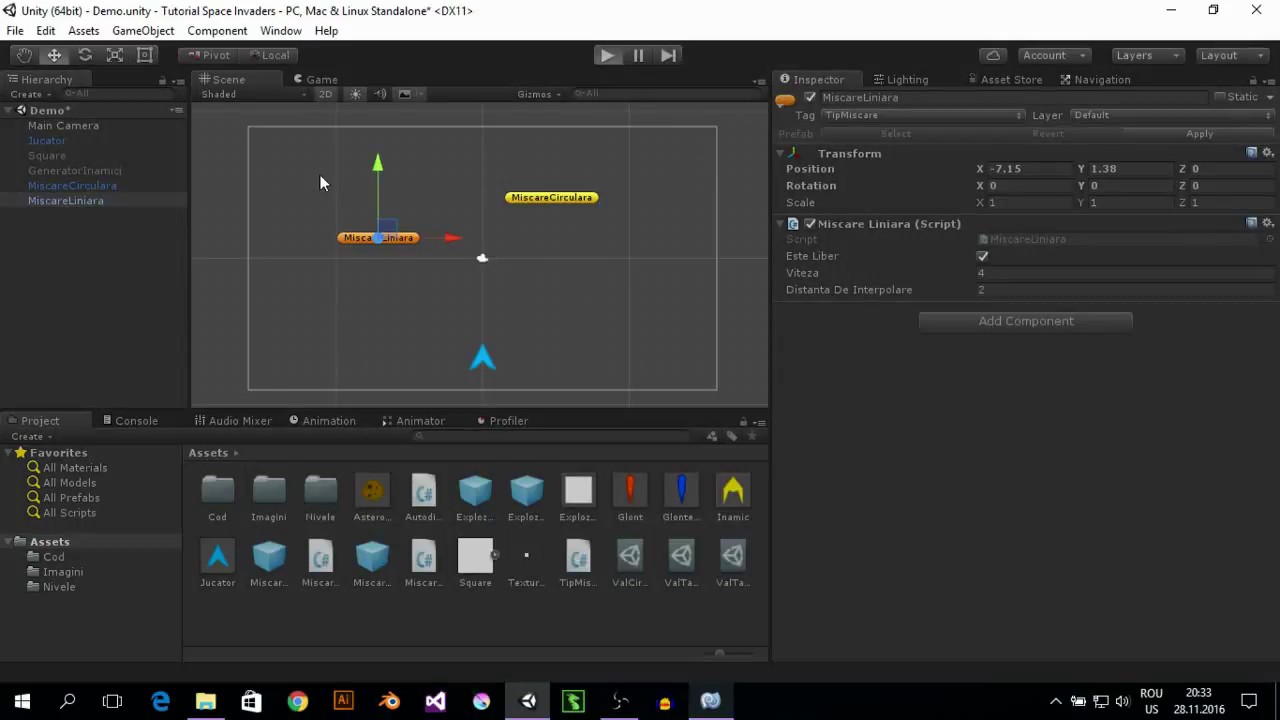
left_click(243, 82)
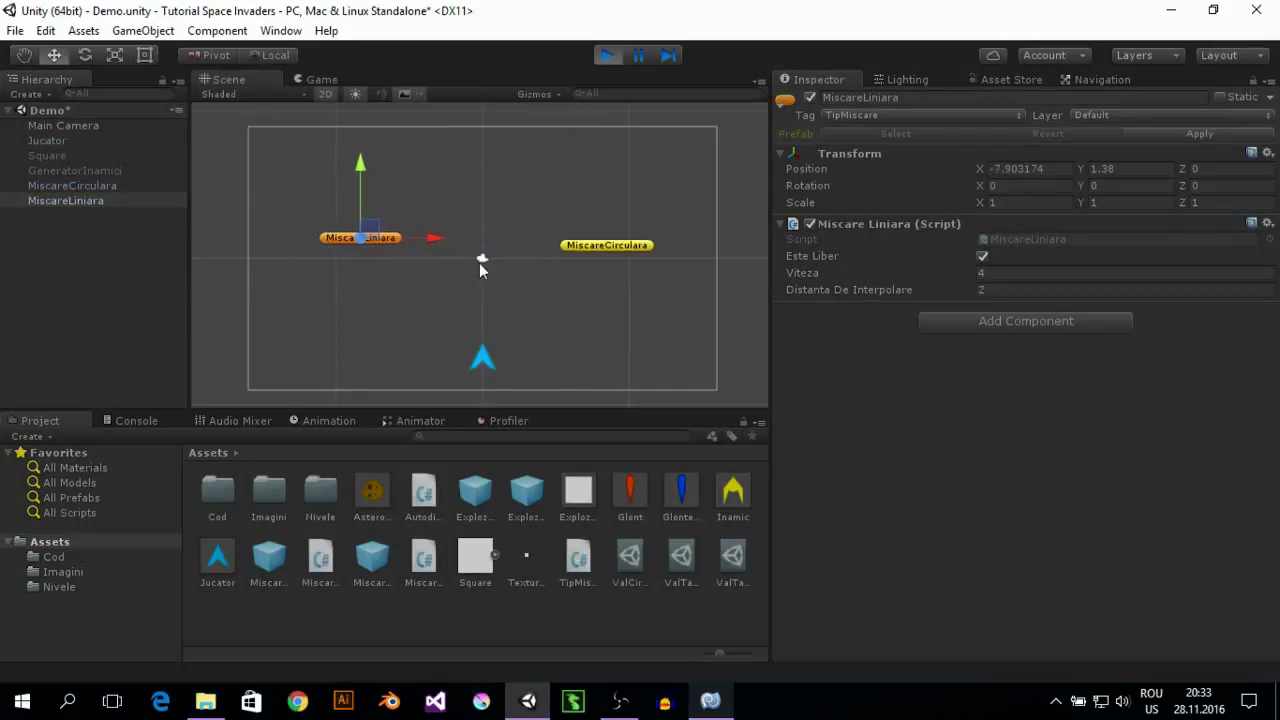
left_click(607, 56)
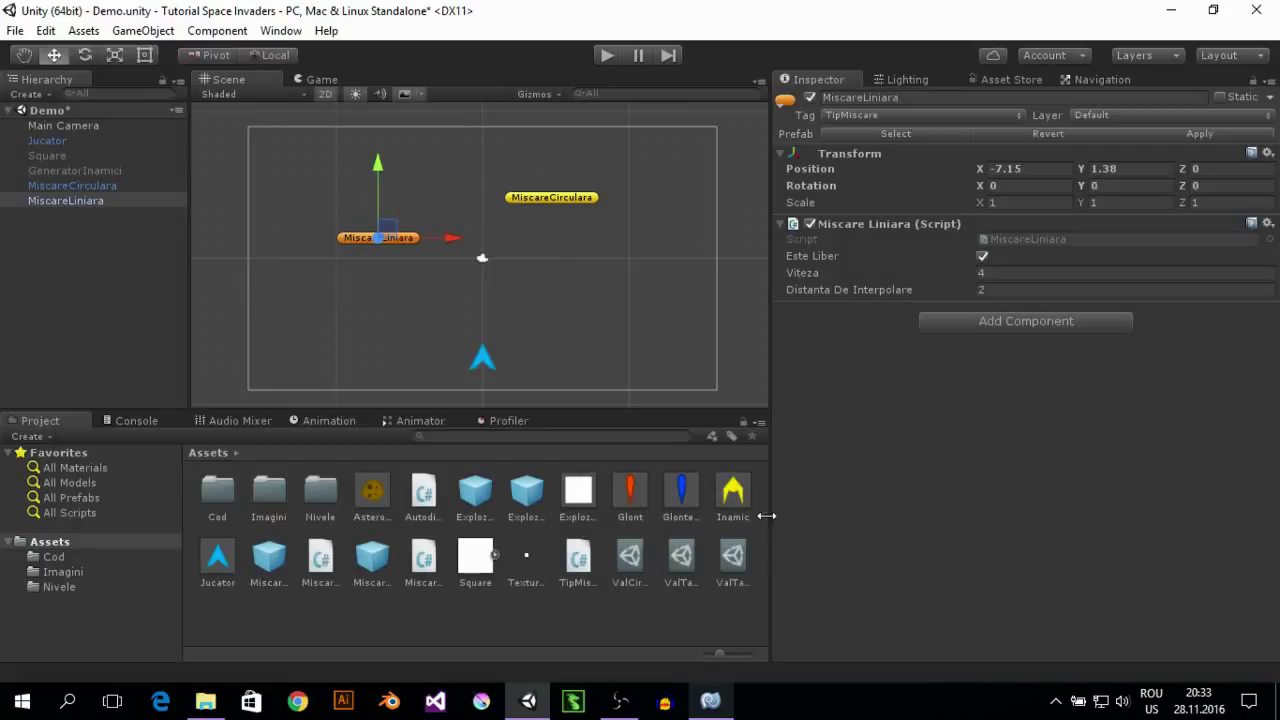
left_click(729, 707)
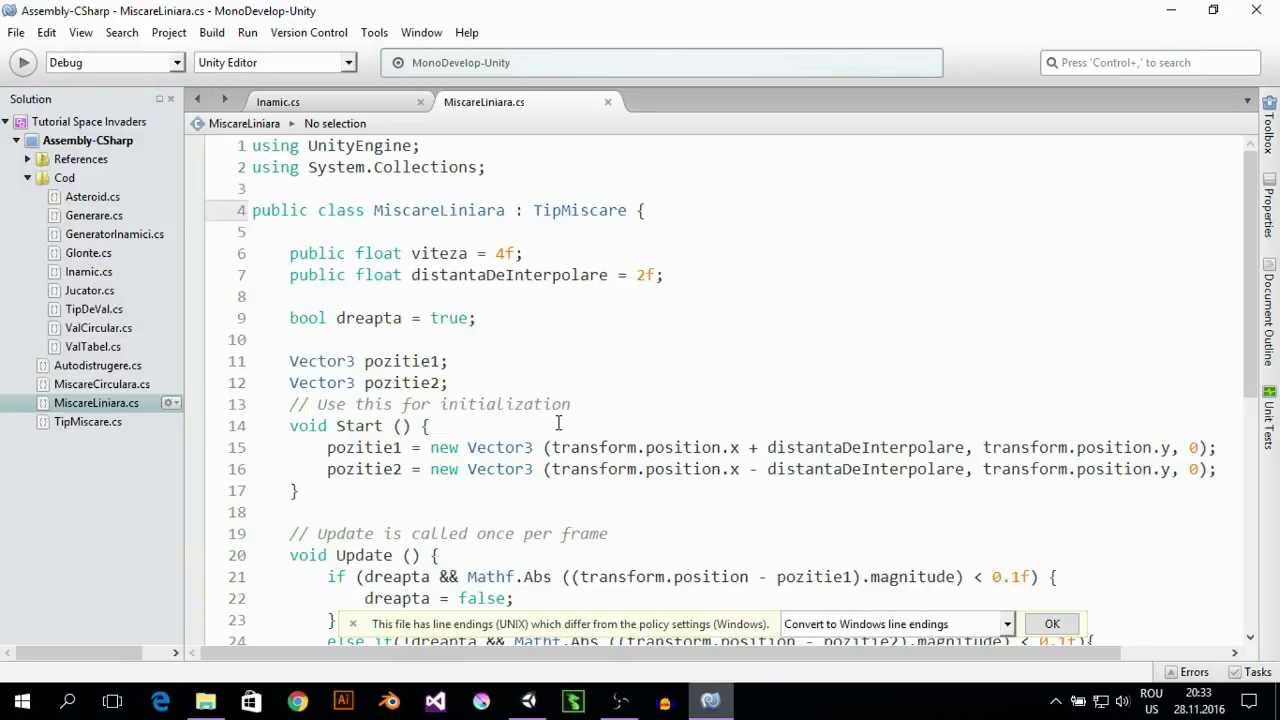
Close MiscareLiniara.cs so Inamic.cs is the active script
left_click(607, 103)
scroll(355, 268, "down", 4)
scroll(355, 268, "up", 2)
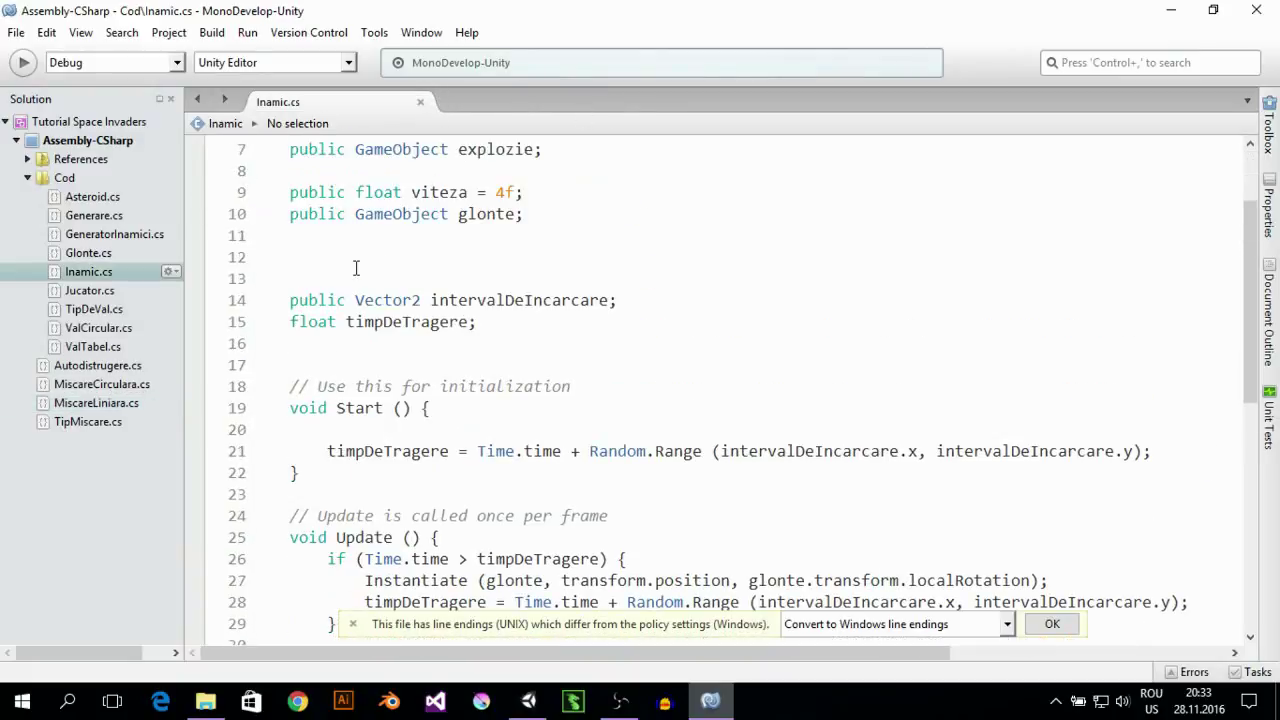
scroll(360, 270, "up", 1)
scroll(391, 286, "up", 1)
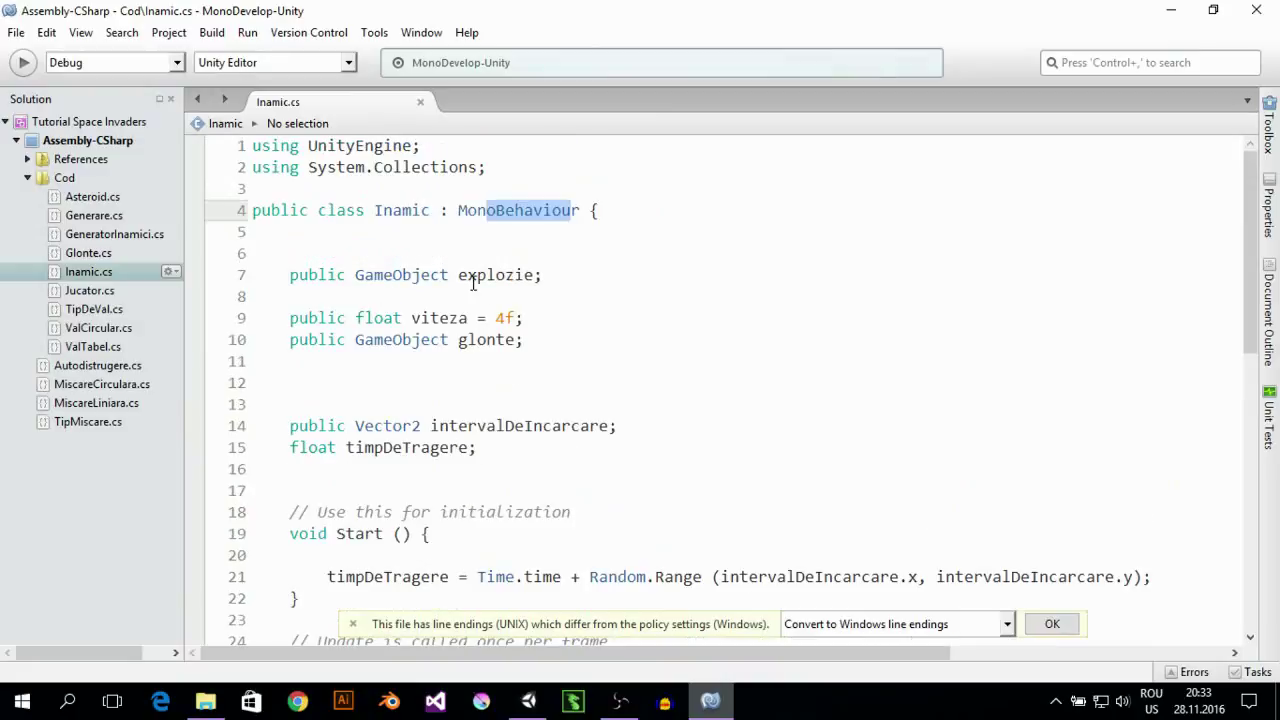
Add a public Transform tinta; field below timpDeTragere in Inamic.cs
left_click(531, 368)
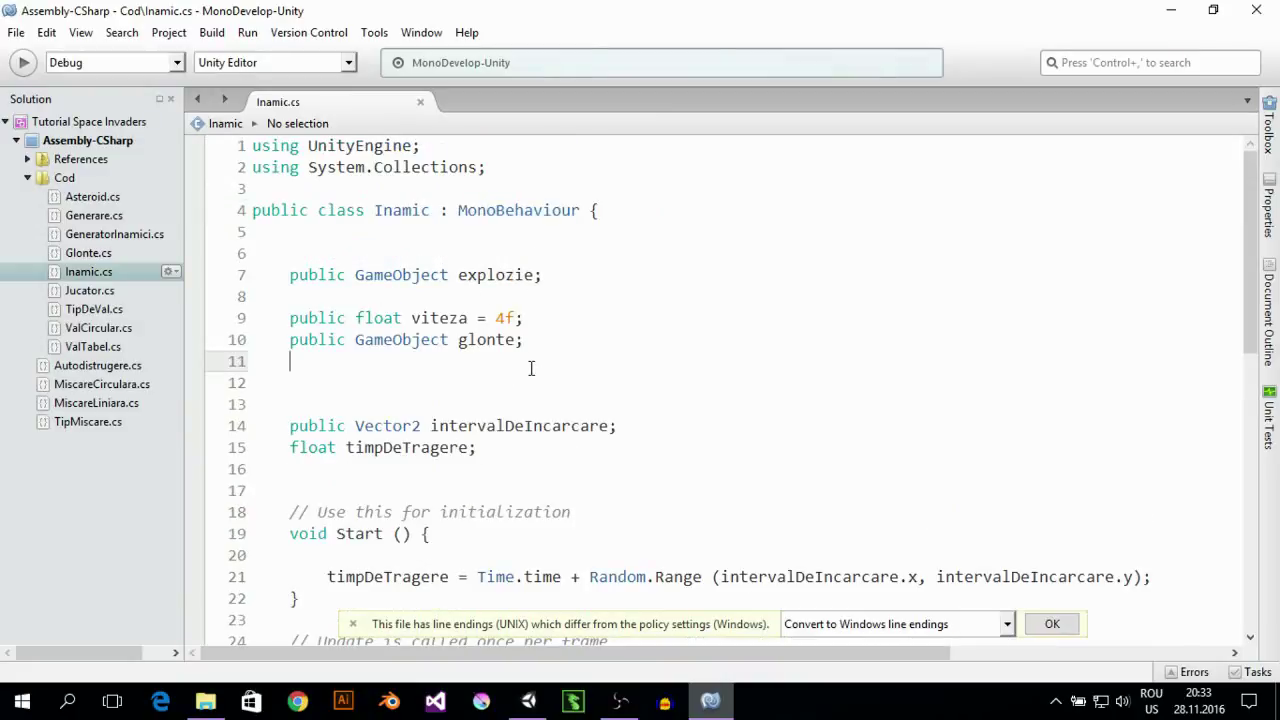
scroll(531, 368, "down", 1)
scroll(520, 365, "down", 3)
scroll(486, 289, "up", 1)
left_click(483, 290)
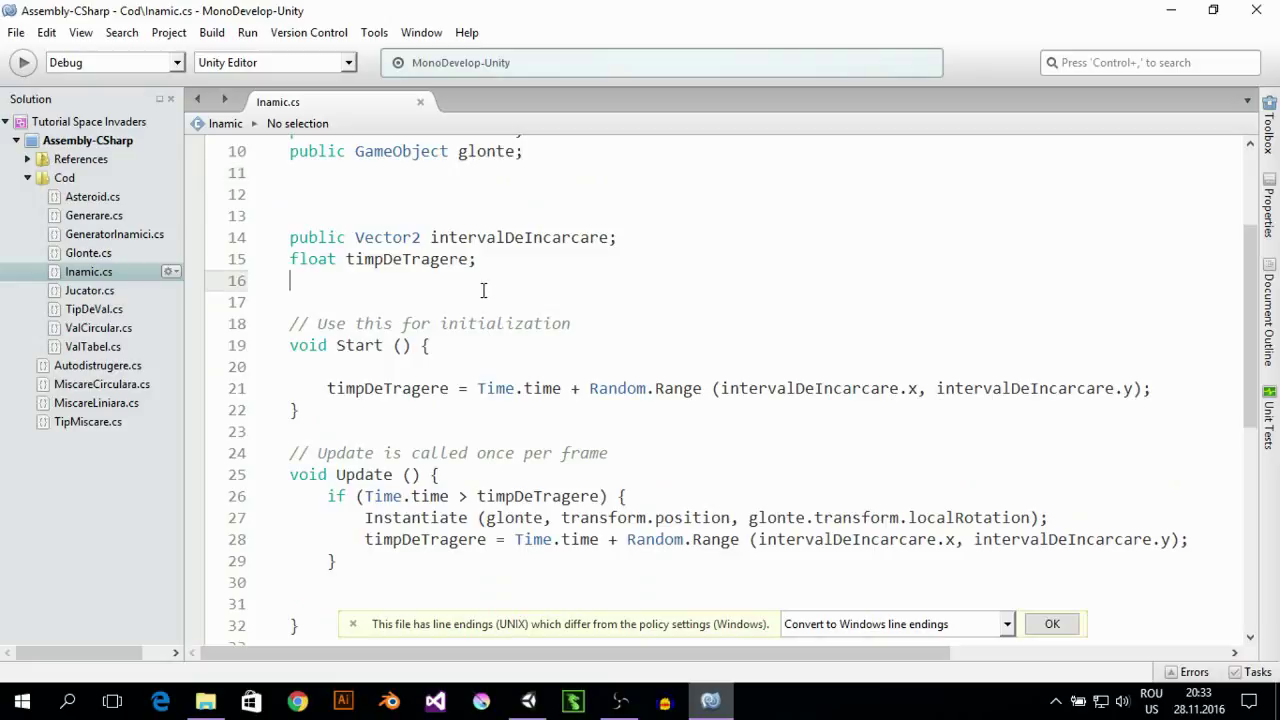
key("Return")
type("pub")
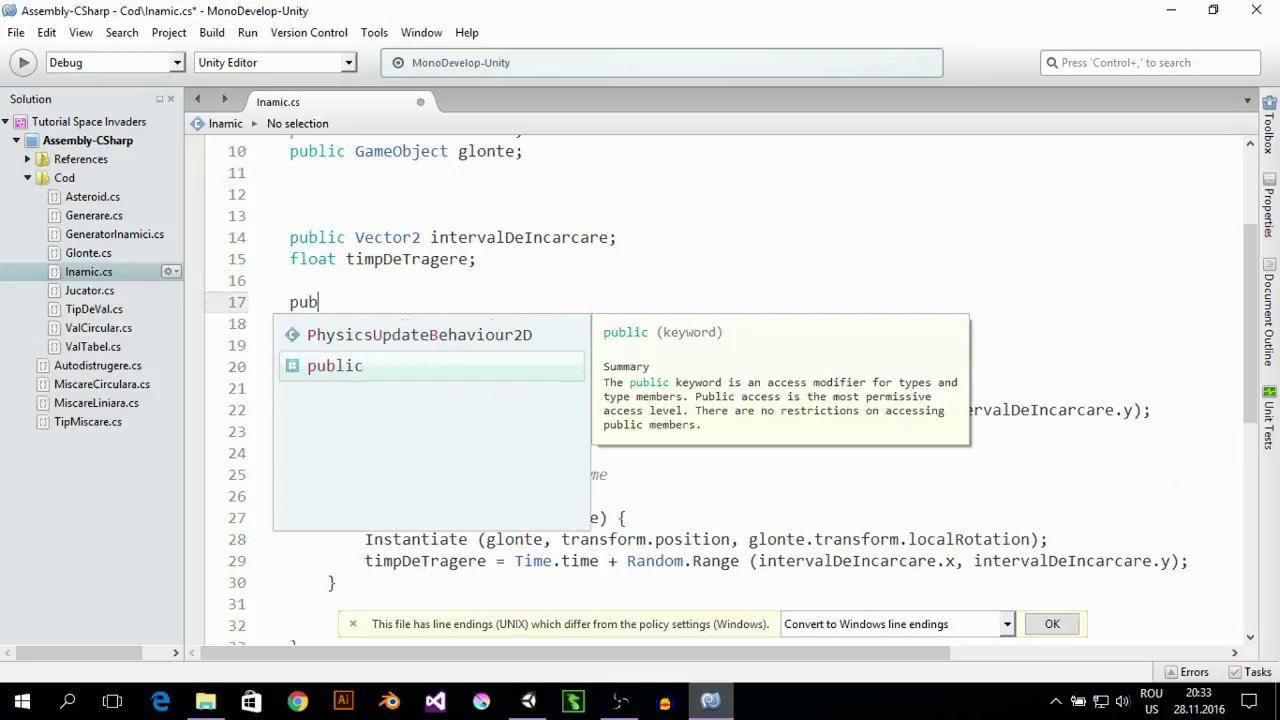
type("lic ")
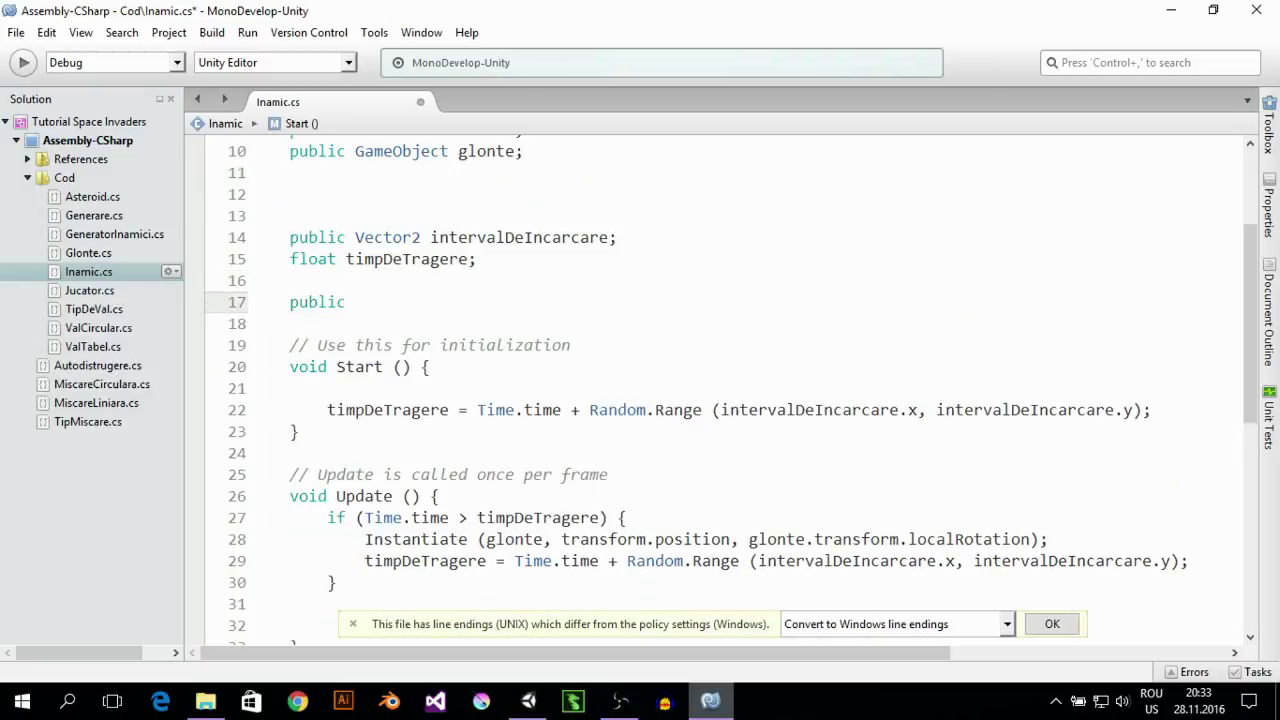
type("T")
key("BackSpace")
type("Tra")
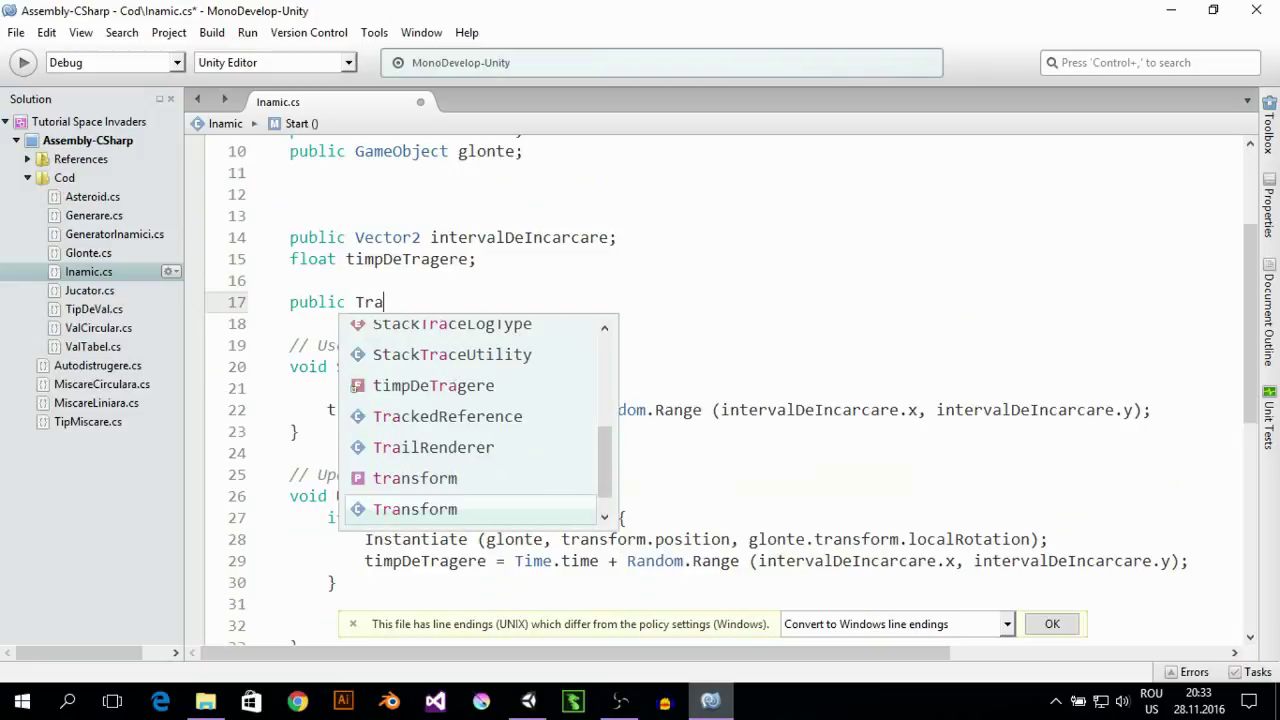
key("Return")
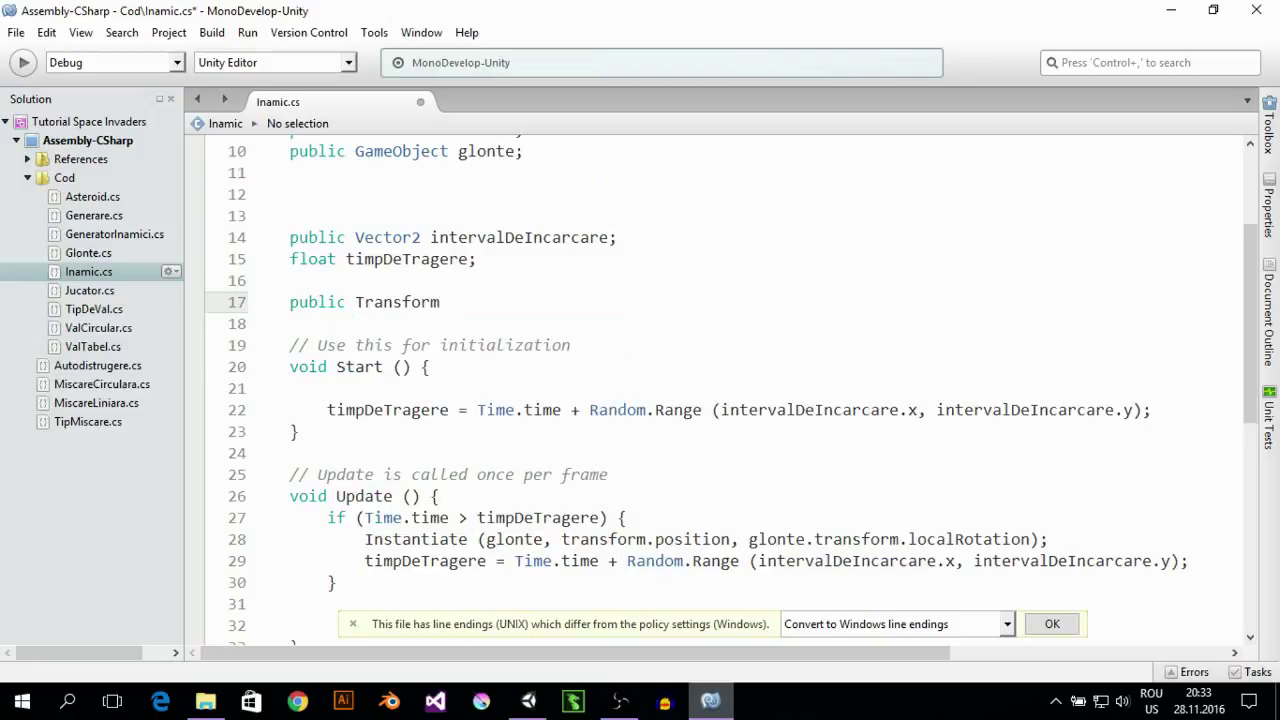
type("tinta")
type(";")
Insert an empty line at the top of the Inamic class body
key("Down")
key("Up")
key("Up")
key("Up")
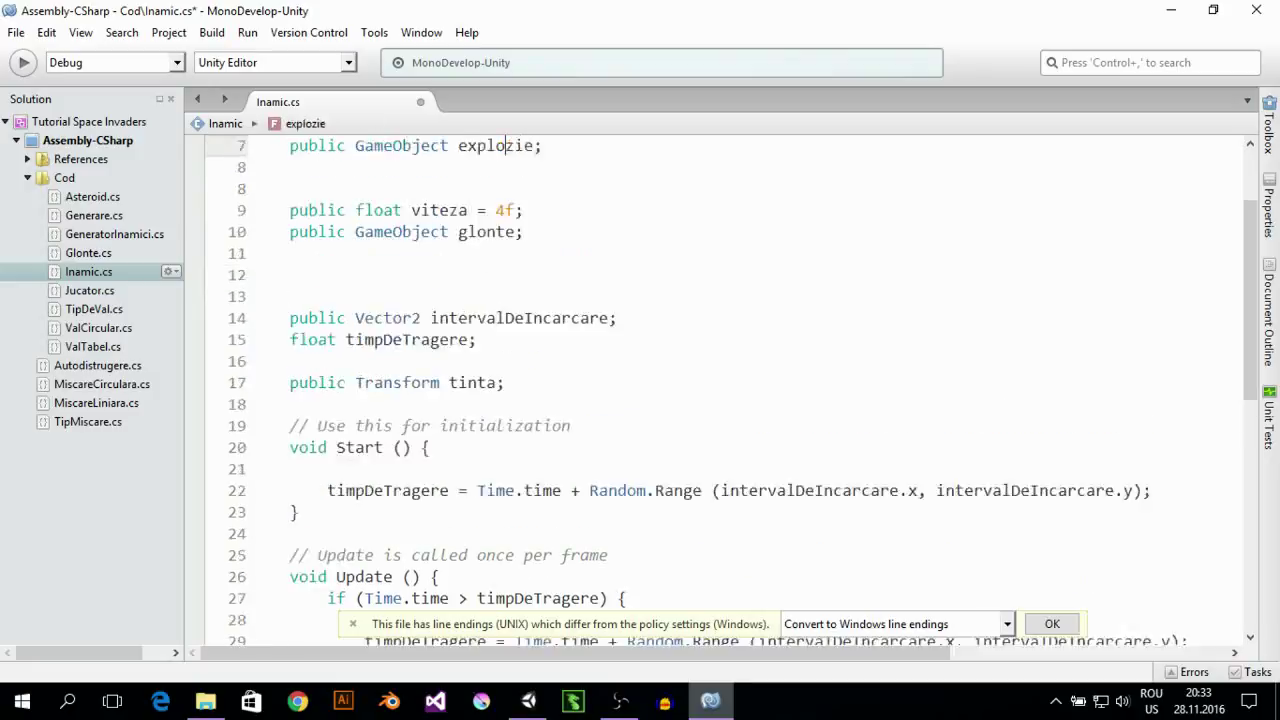
key("Up")
key("Up")
key("Up")
key("Down")
key("Down")
key("Down")
key("Down")
key("Return")
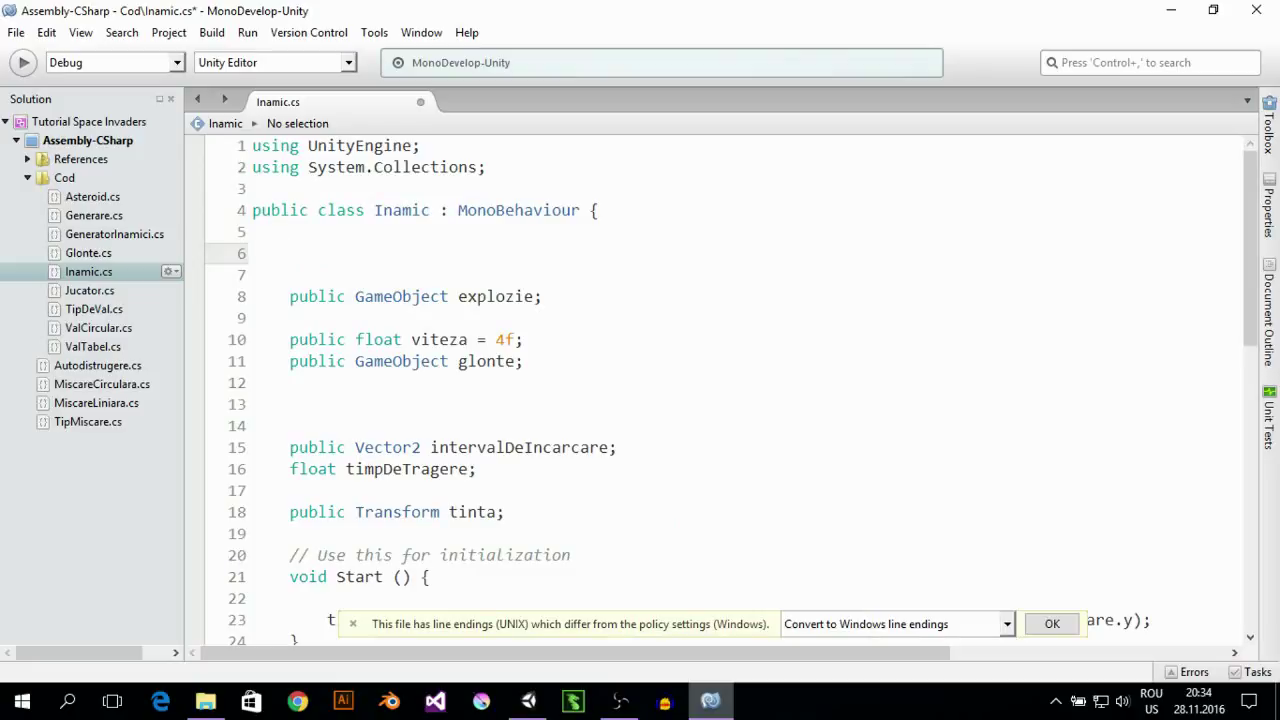
Declare public enum Stari { Creat, Urmarire } at the start of the Inamic class
type("pu")
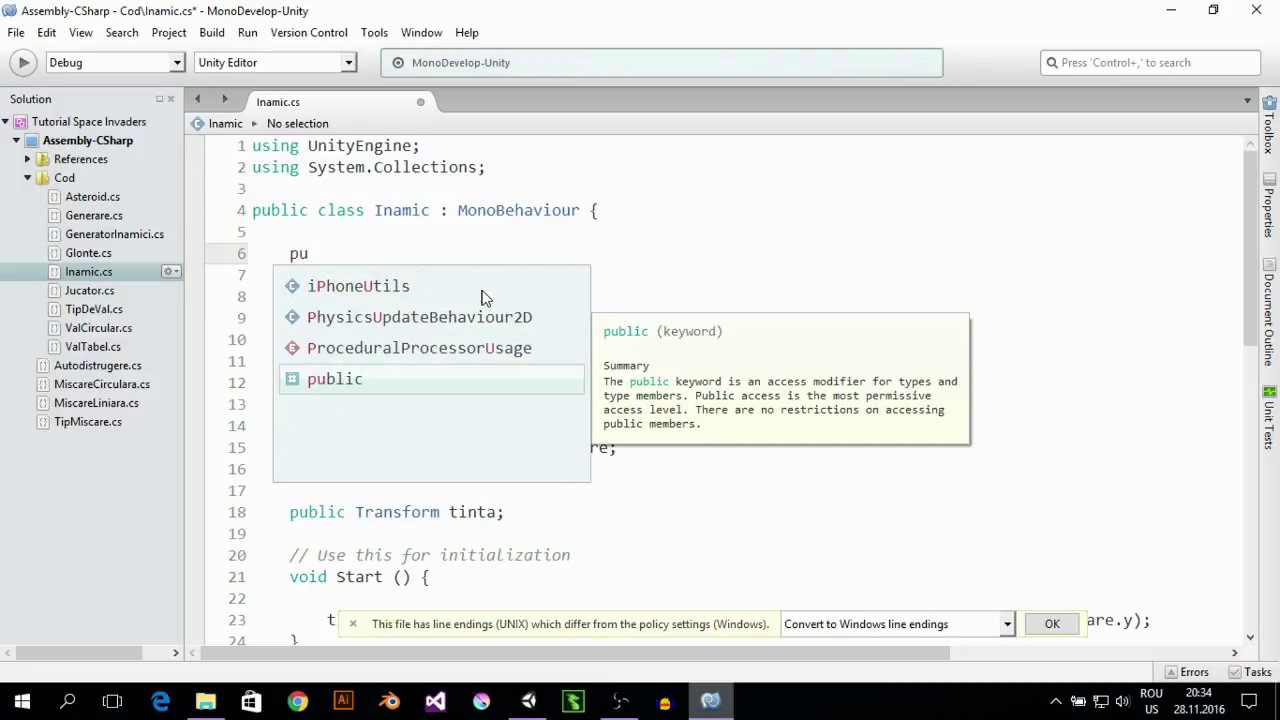
type("b")
key("Return")
type("enu")
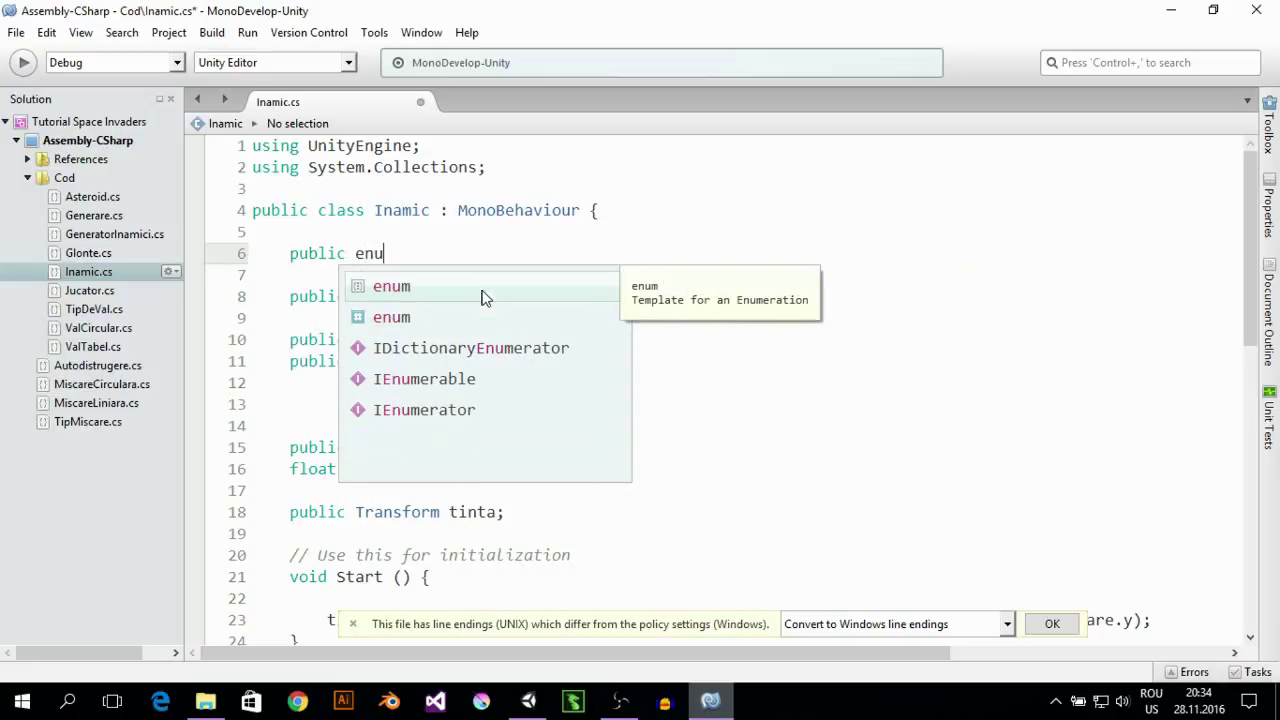
type("m S")
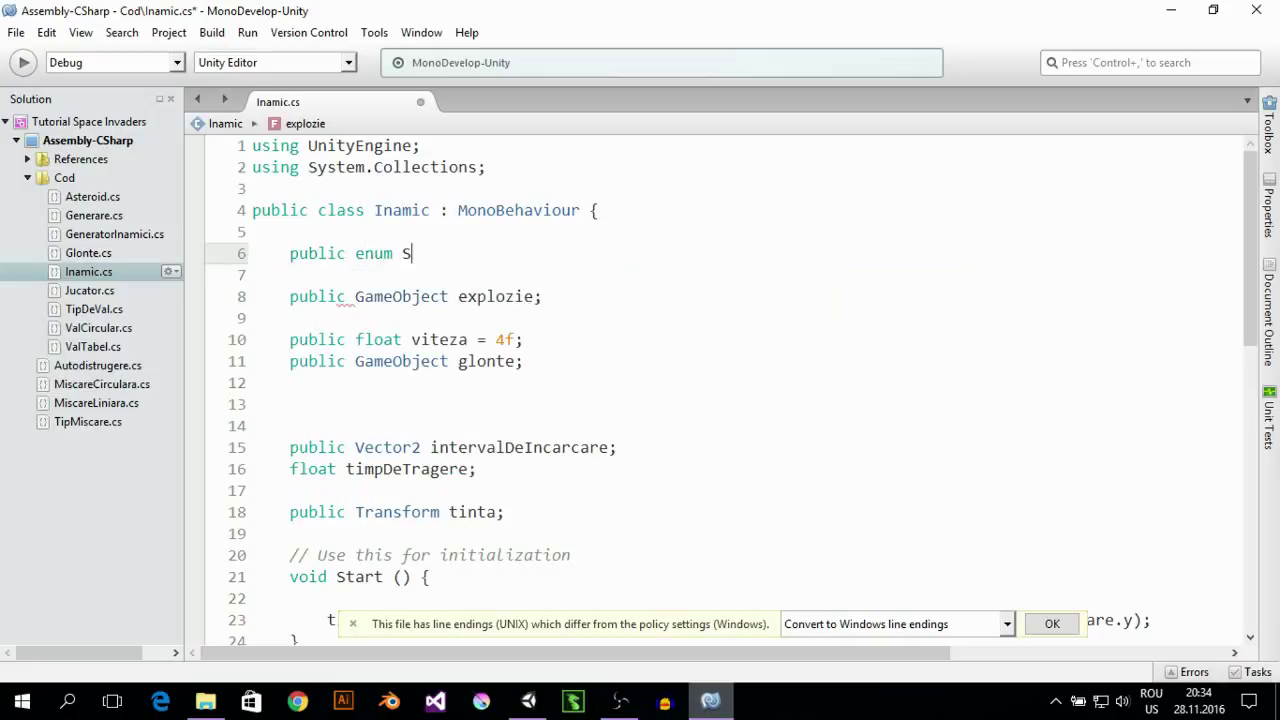
type("f")
key("BackSpace")
type("t")
type("ari")
key("Return")
type("{")
key("Return")
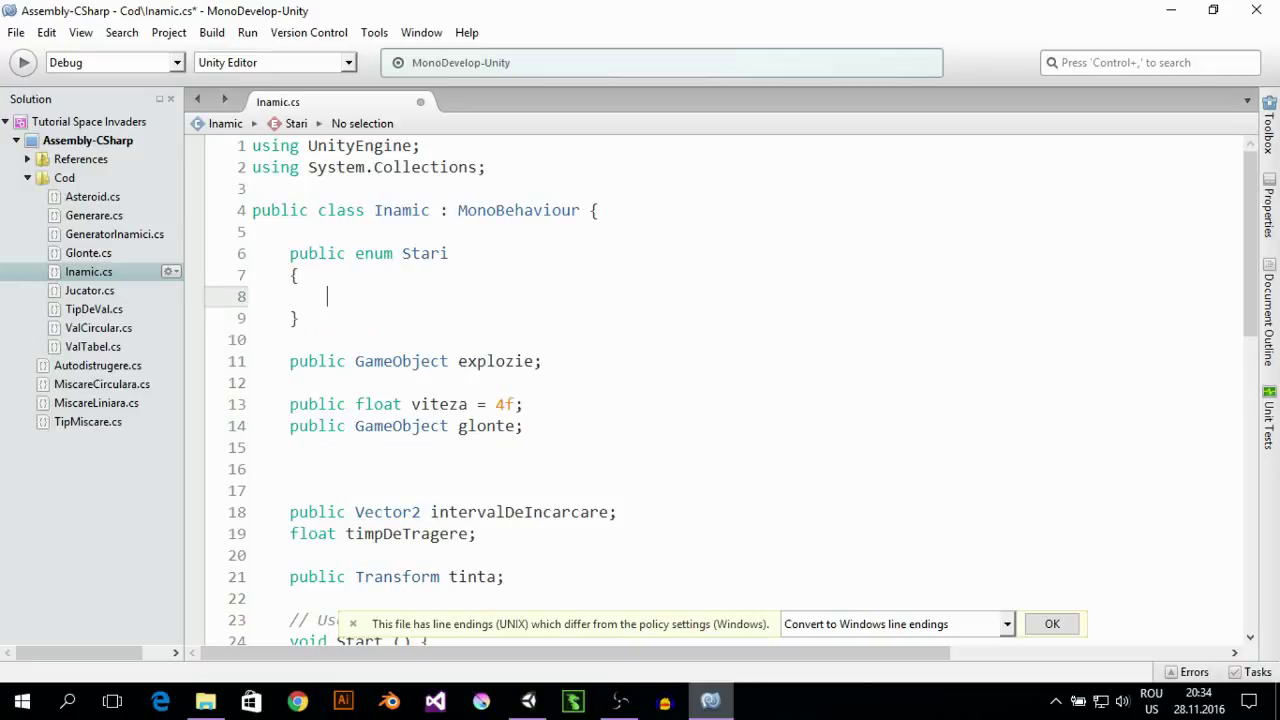
type("Creat,")
key("Return")
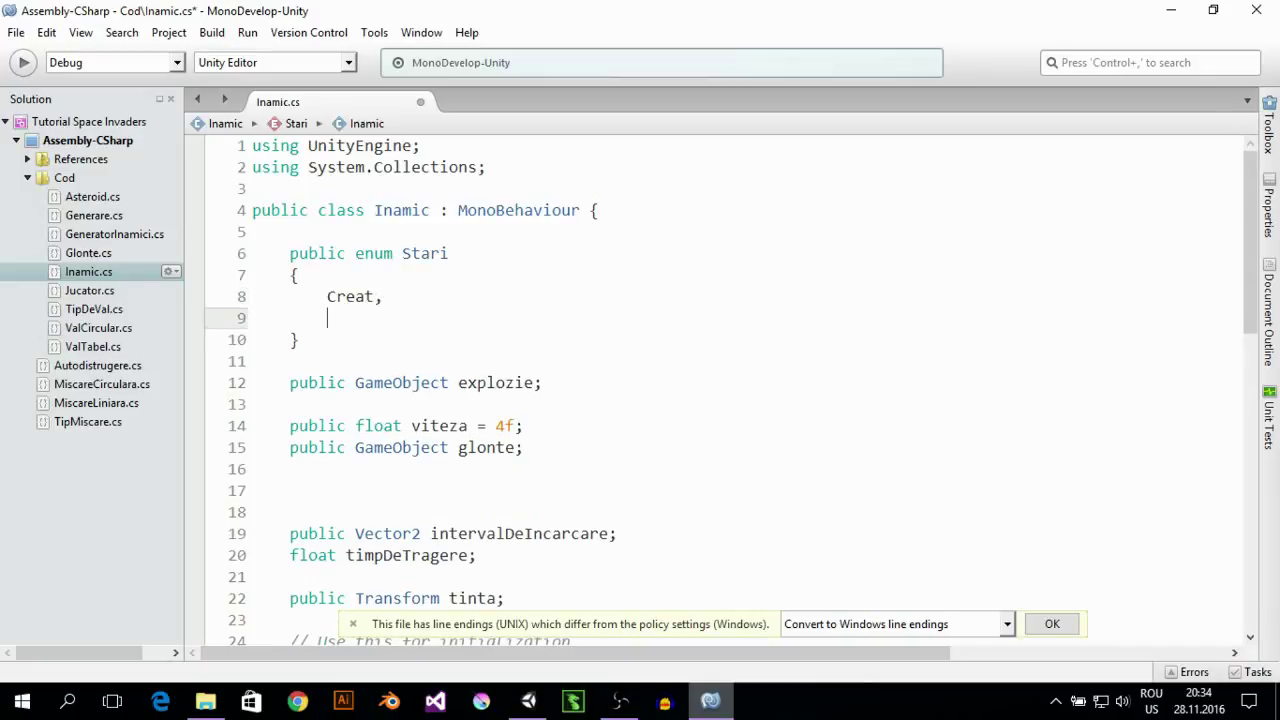
type("Urma")
type("rire")
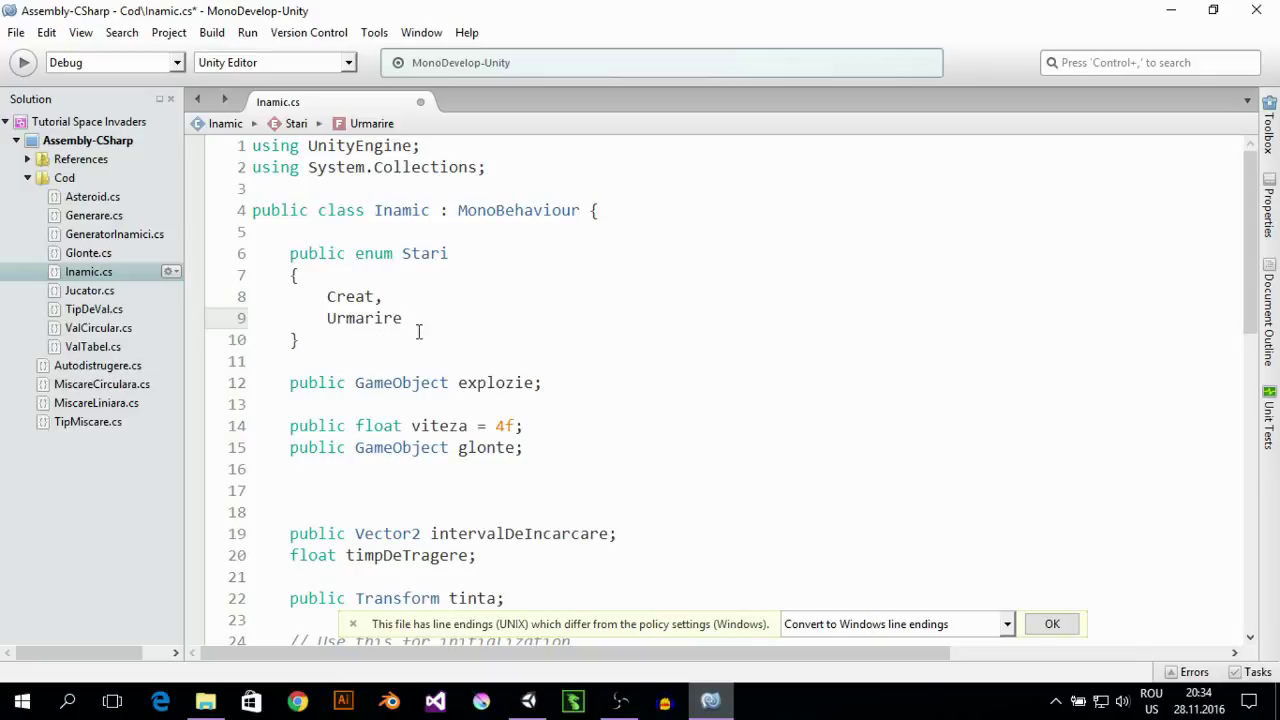
Below timpDeTragere in Inamic.cs, declare 'public Stari stareInamic=Stari.Creat;'
scroll(479, 418, "down", 1)
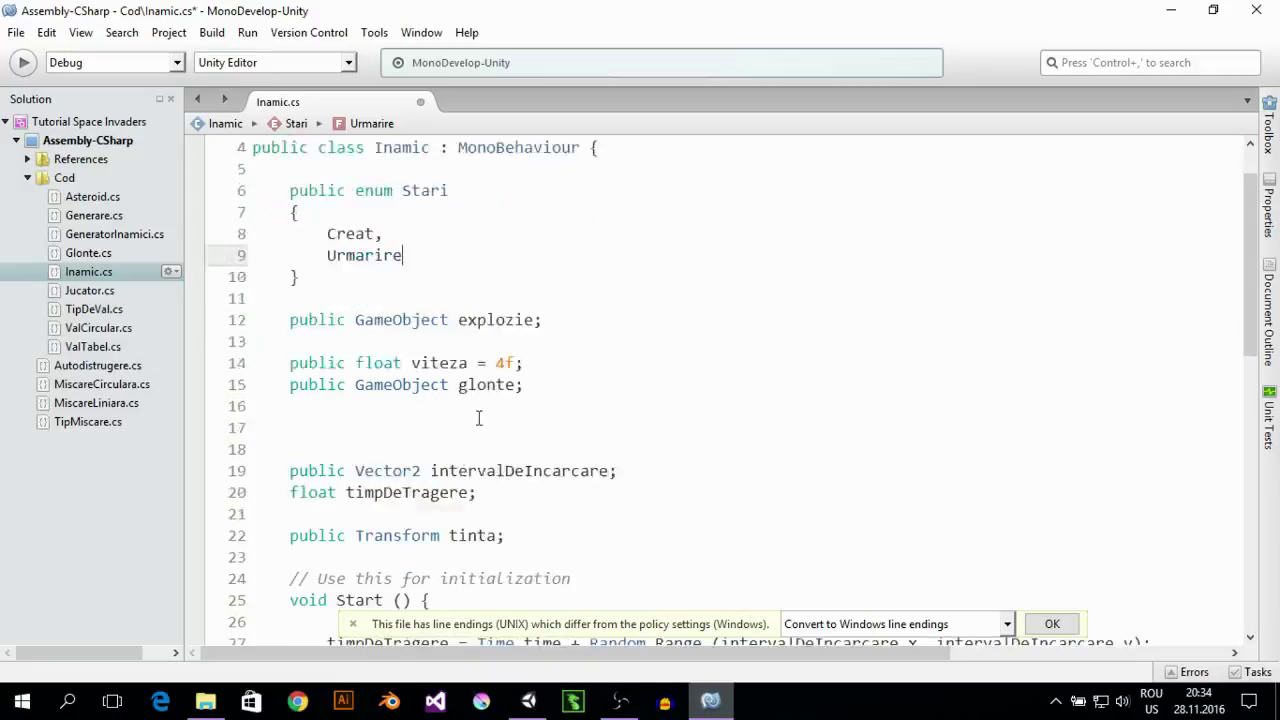
scroll(474, 414, "down", 1)
scroll(424, 372, "up", 1)
scroll(443, 414, "down", 1)
left_click(505, 430)
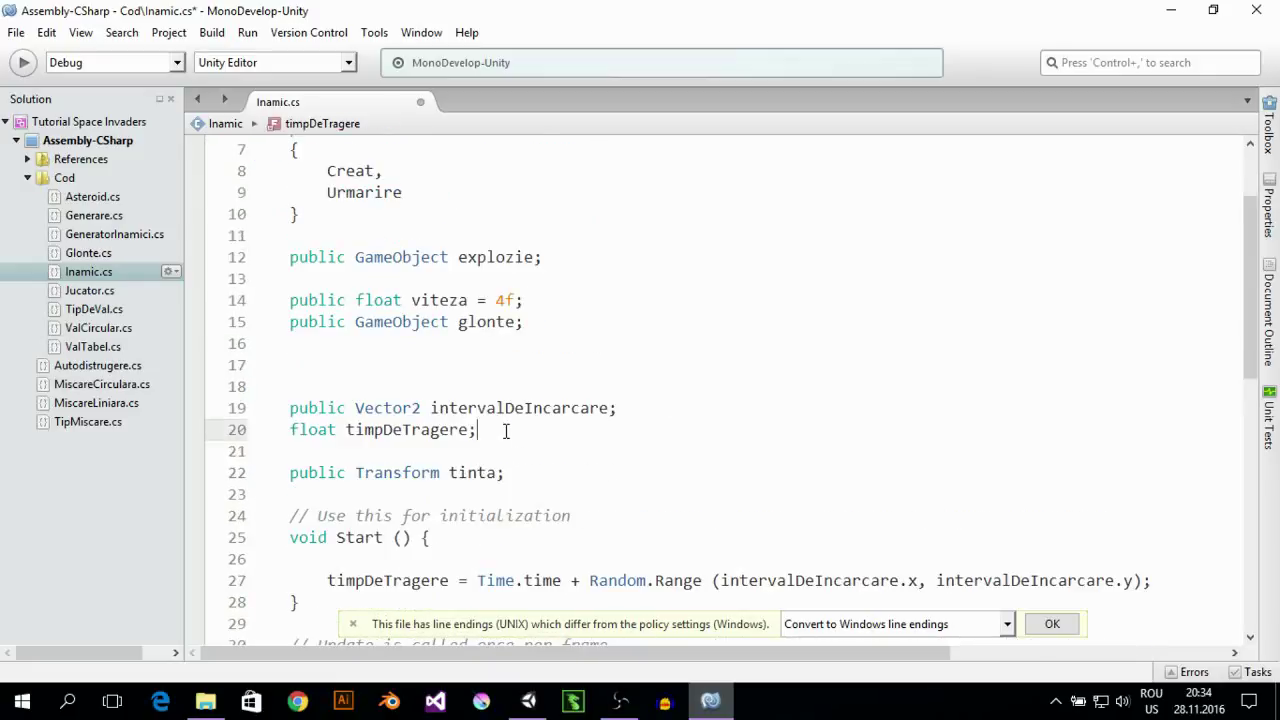
key("Return")
key("Return")
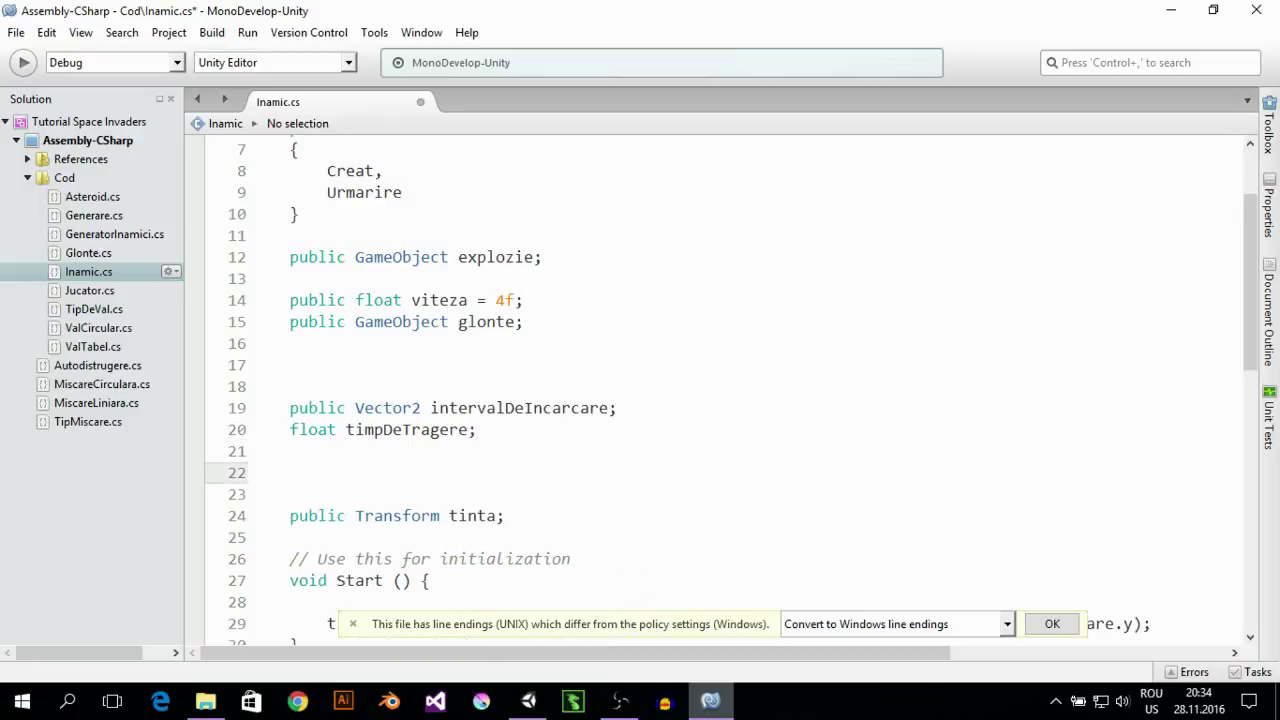
type("public ")
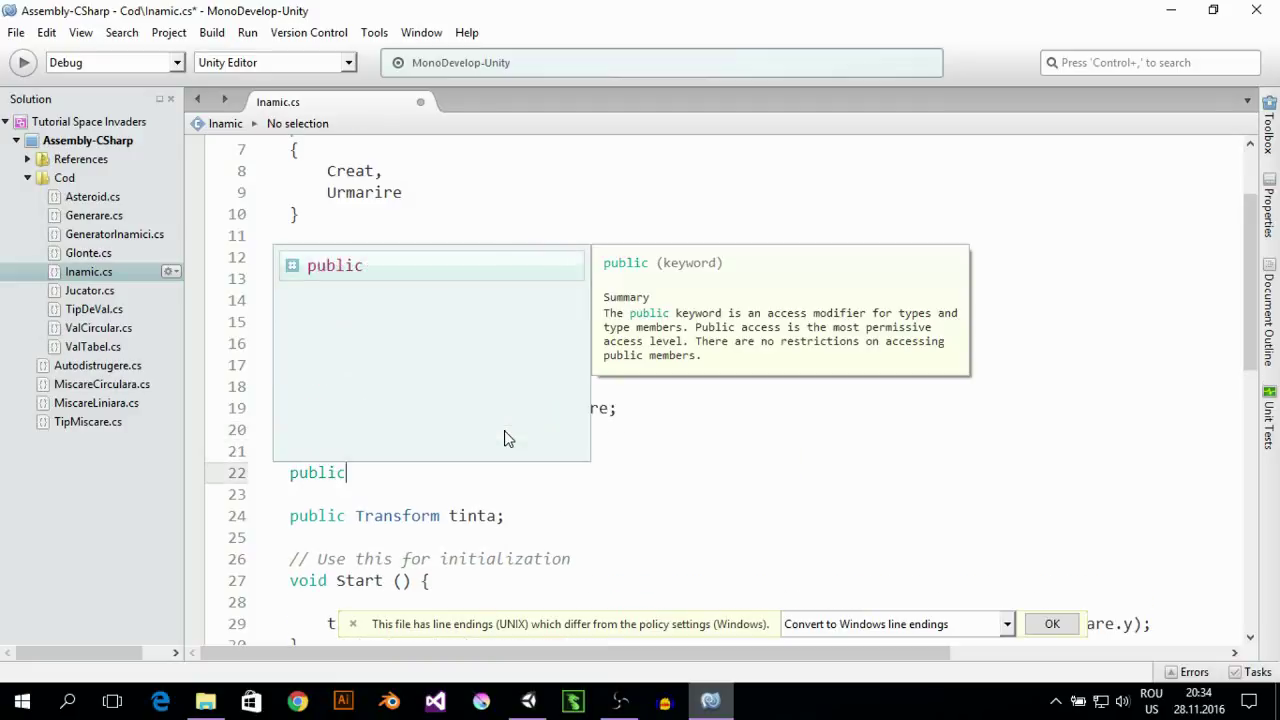
type("Sta")
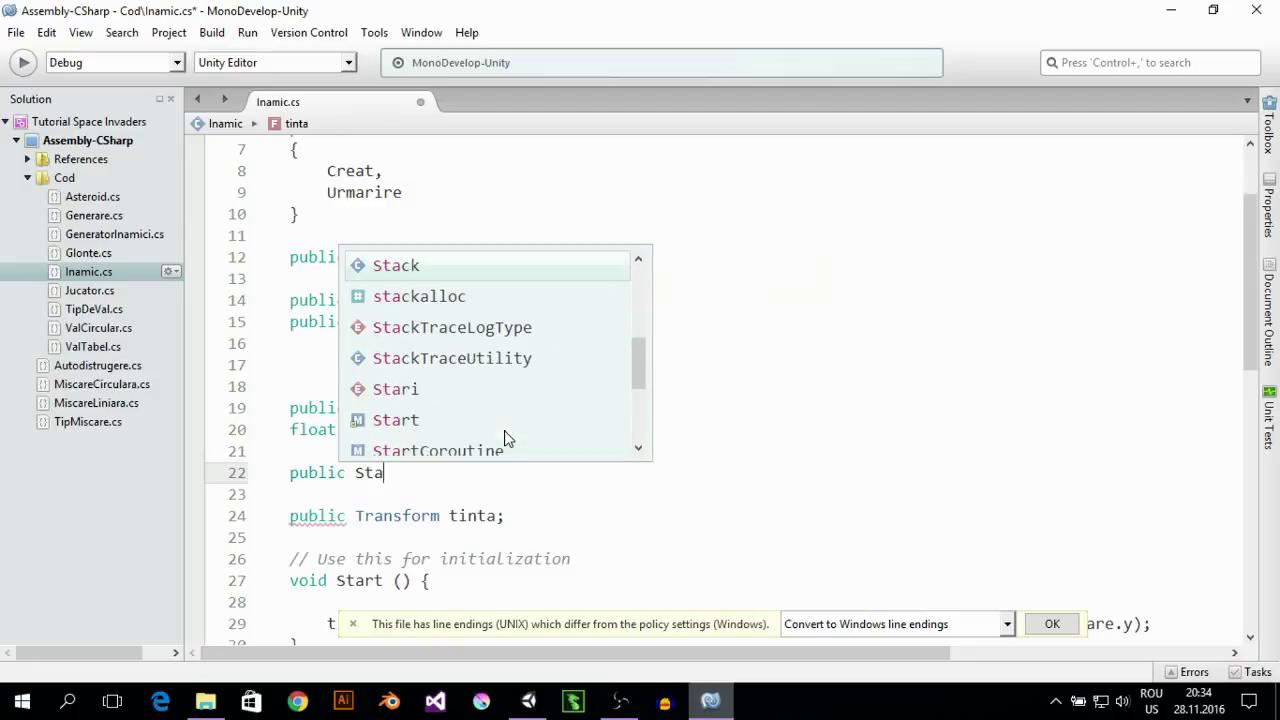
type("r")
key("Return")
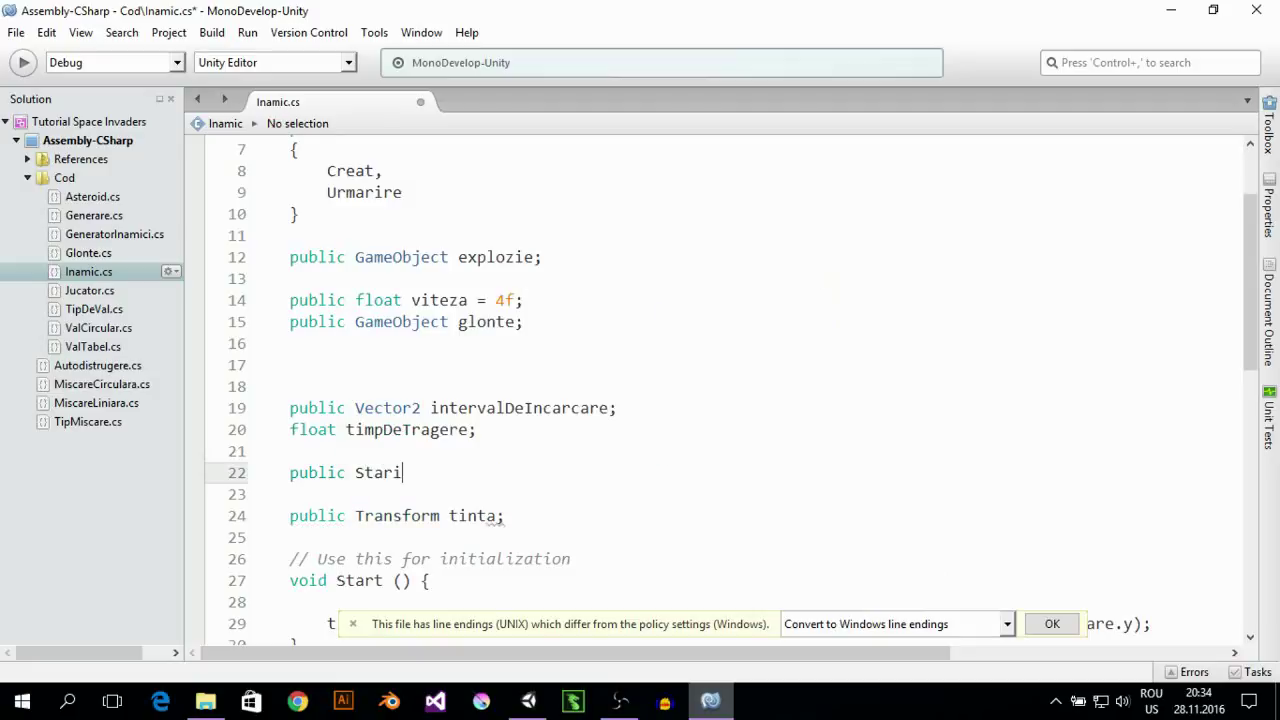
type(" stare")
type("Inamic")
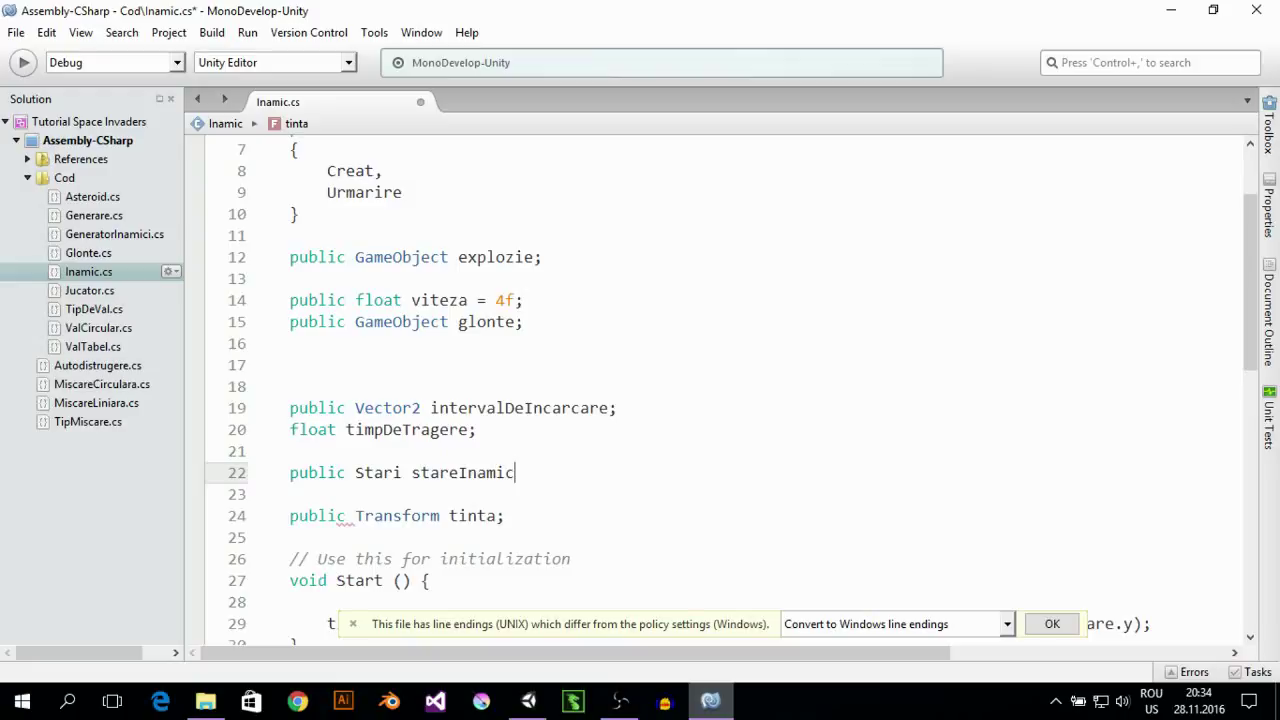
type("=sta")
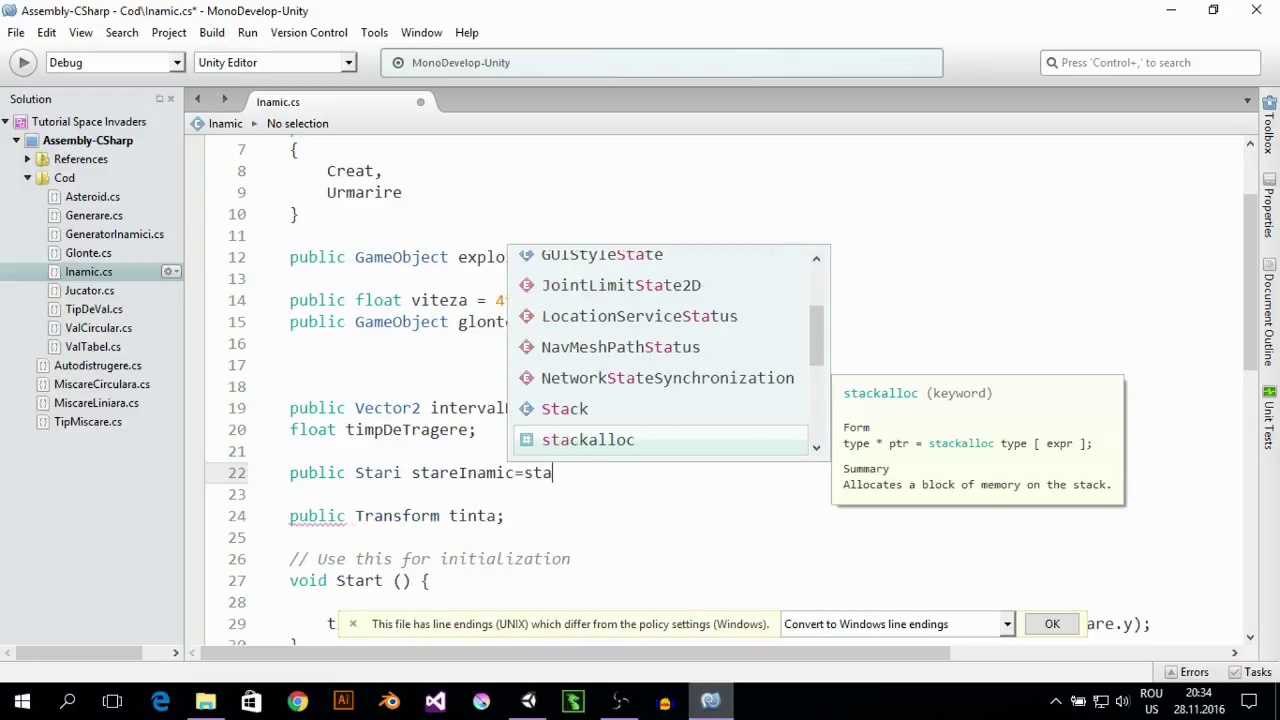
type("r")
key("Up")
key("Down")
key("Down")
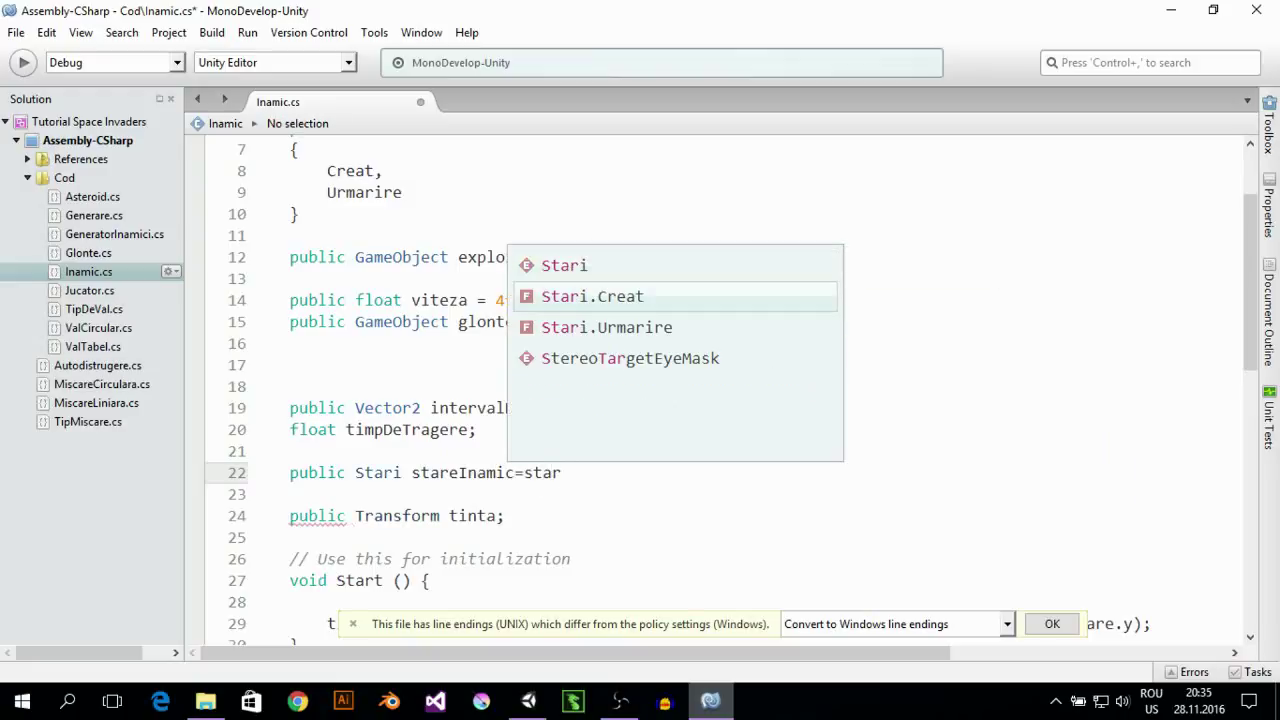
key("Return")
type(";")
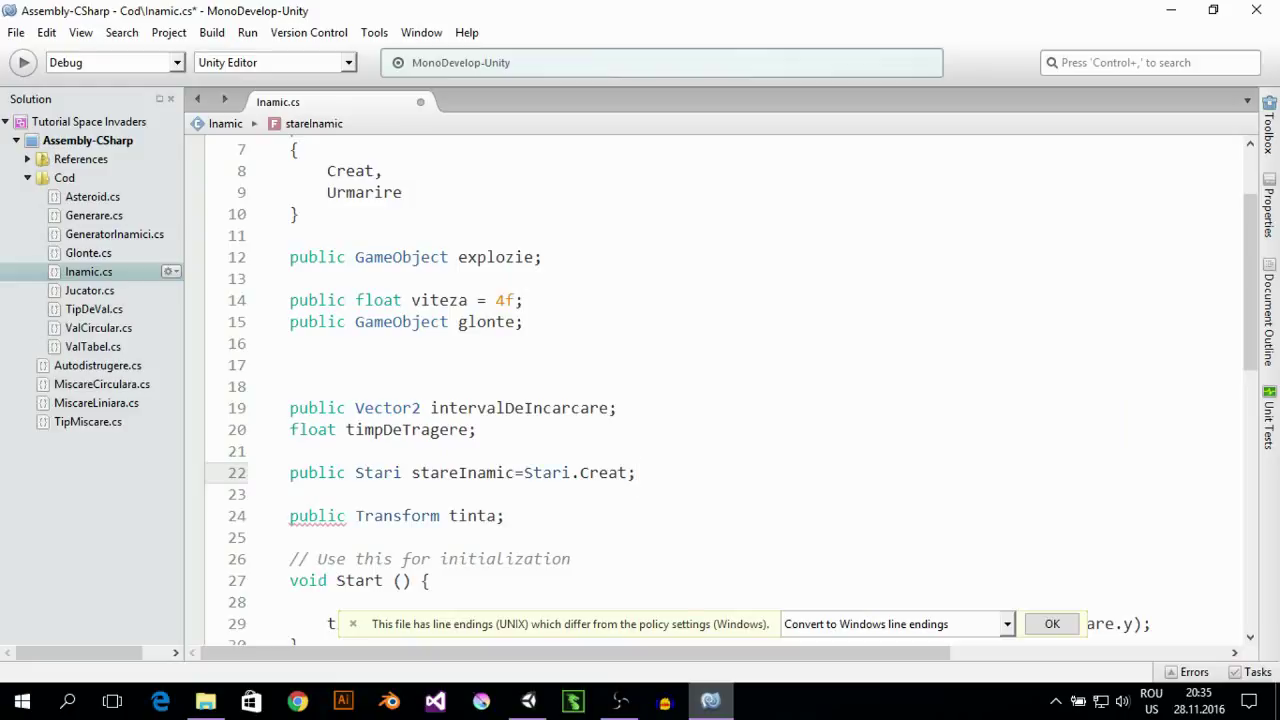
Insert two blank lines at the top of Update()
scroll(489, 369, "down", 4)
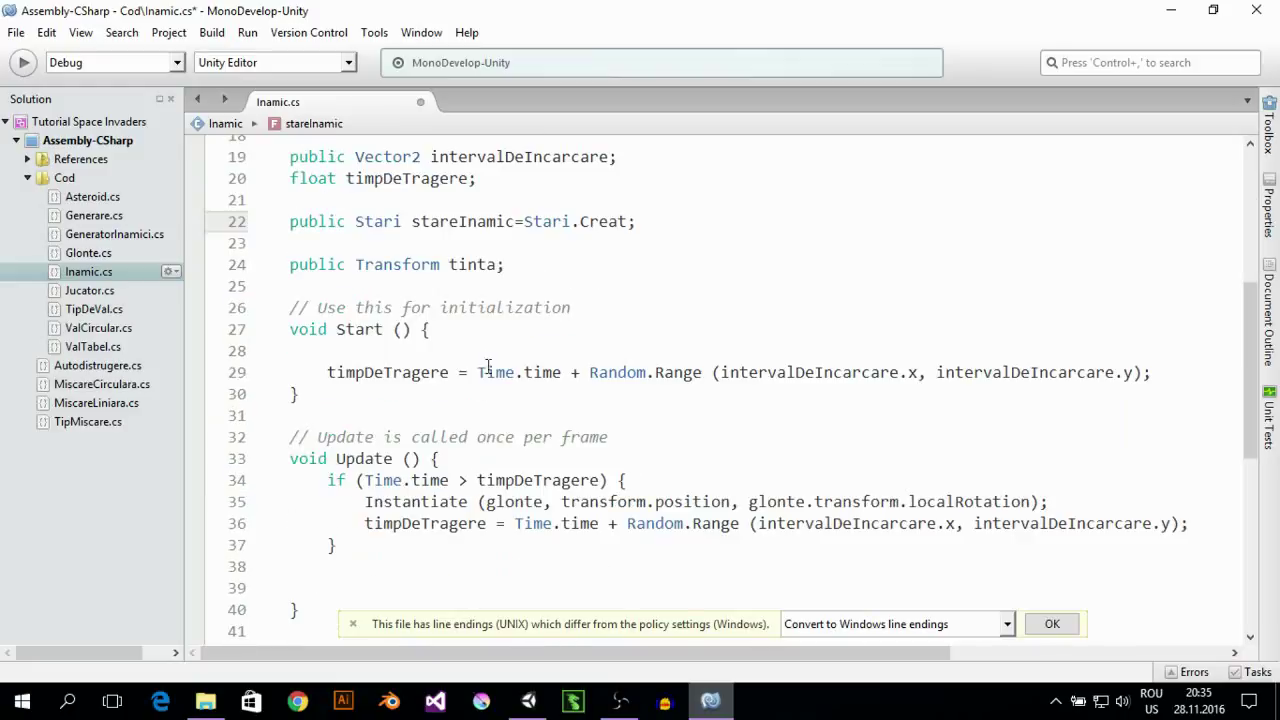
scroll(444, 413, "down", 1)
scroll(444, 413, "up", 1)
scroll(434, 398, "down", 2)
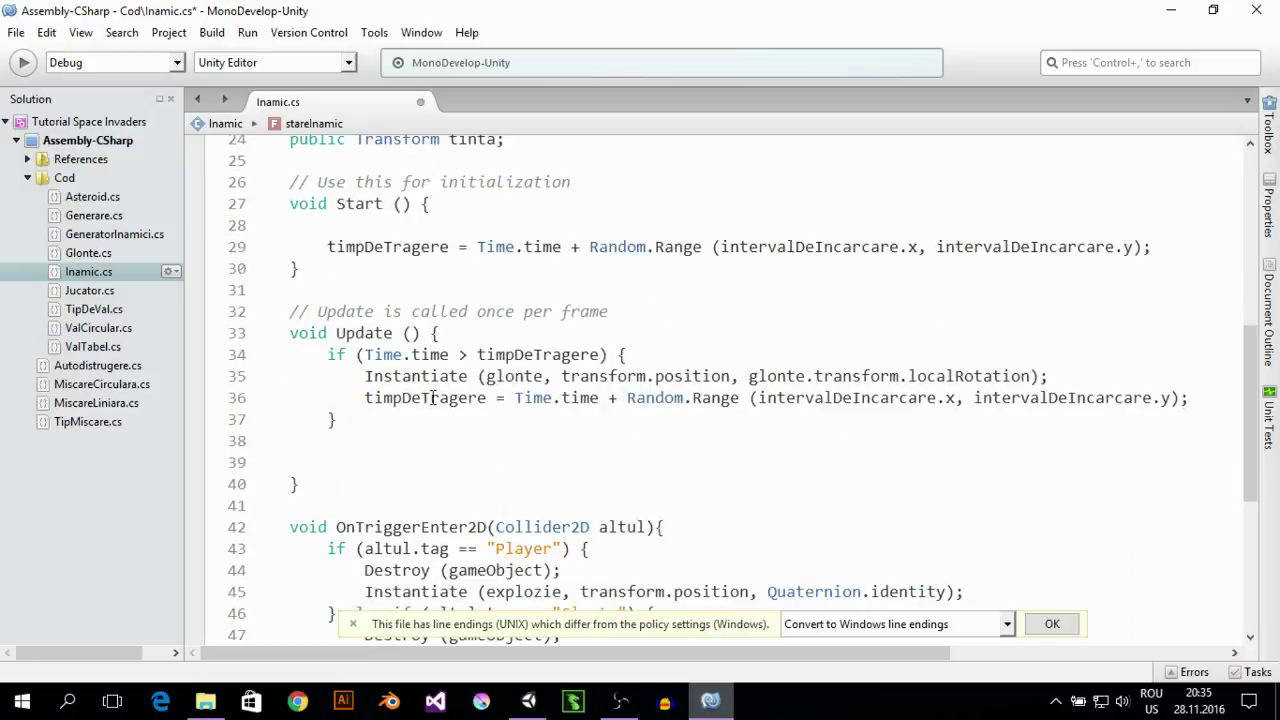
scroll(370, 412, "up", 1)
left_click(377, 483)
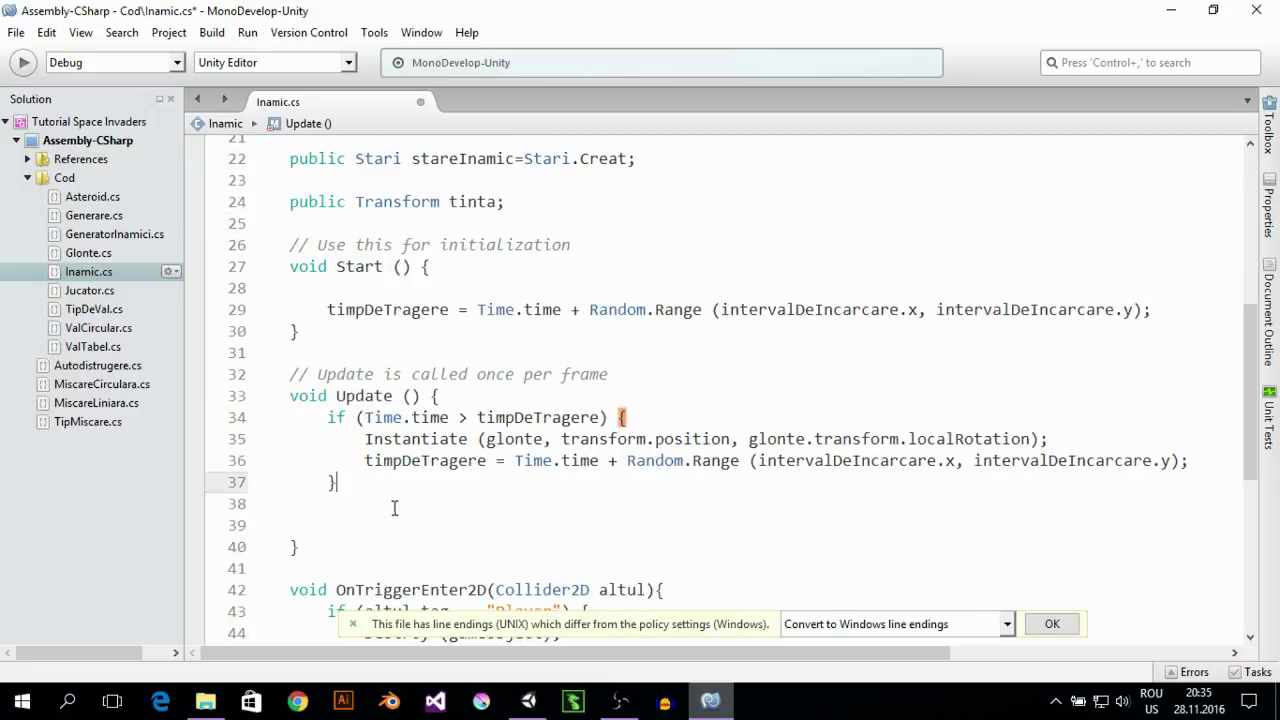
left_click(448, 396)
key("Return")
key("Return")
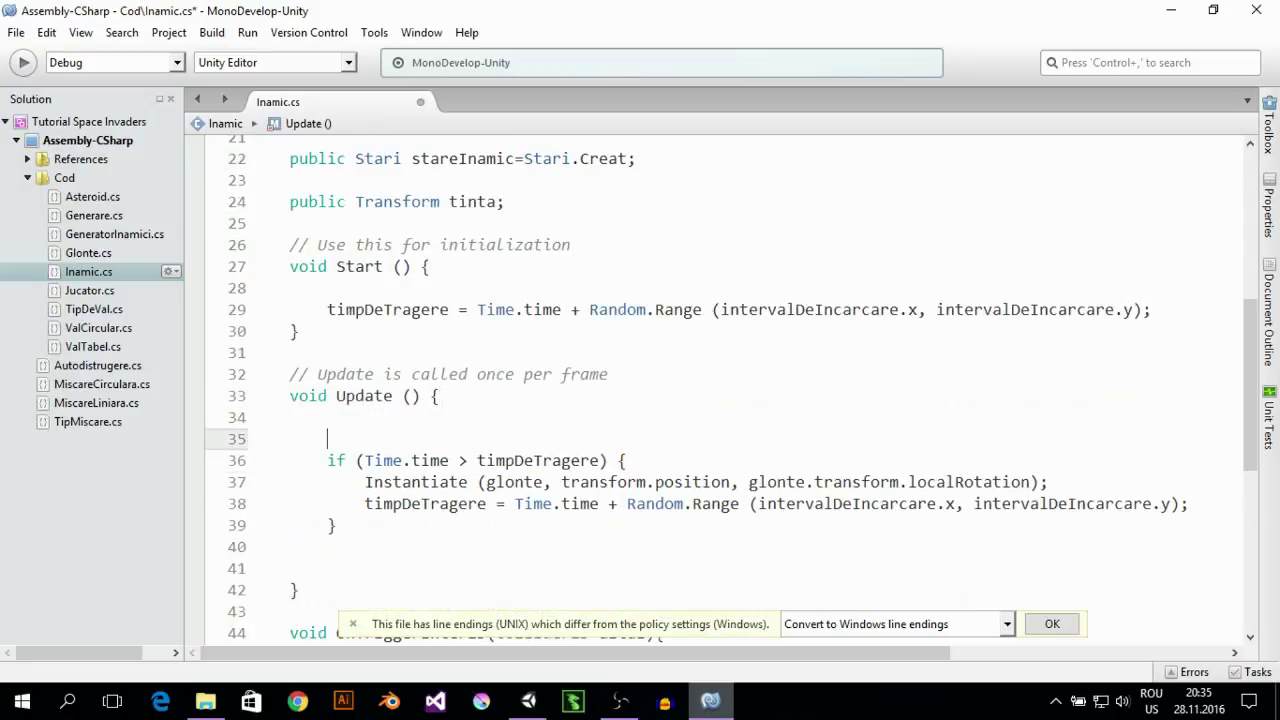
key("Up")
key("Return")
key("Up")
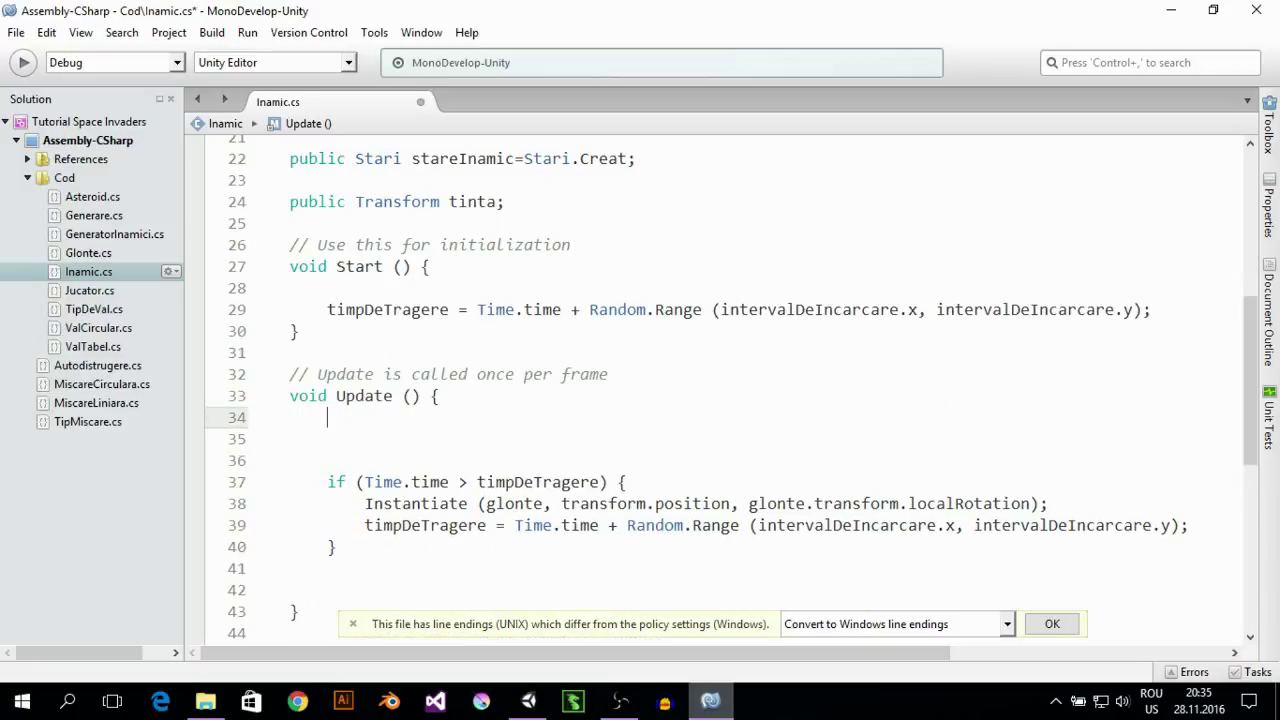
Start an if testing stareInamic == Stari.Creat
type("if")
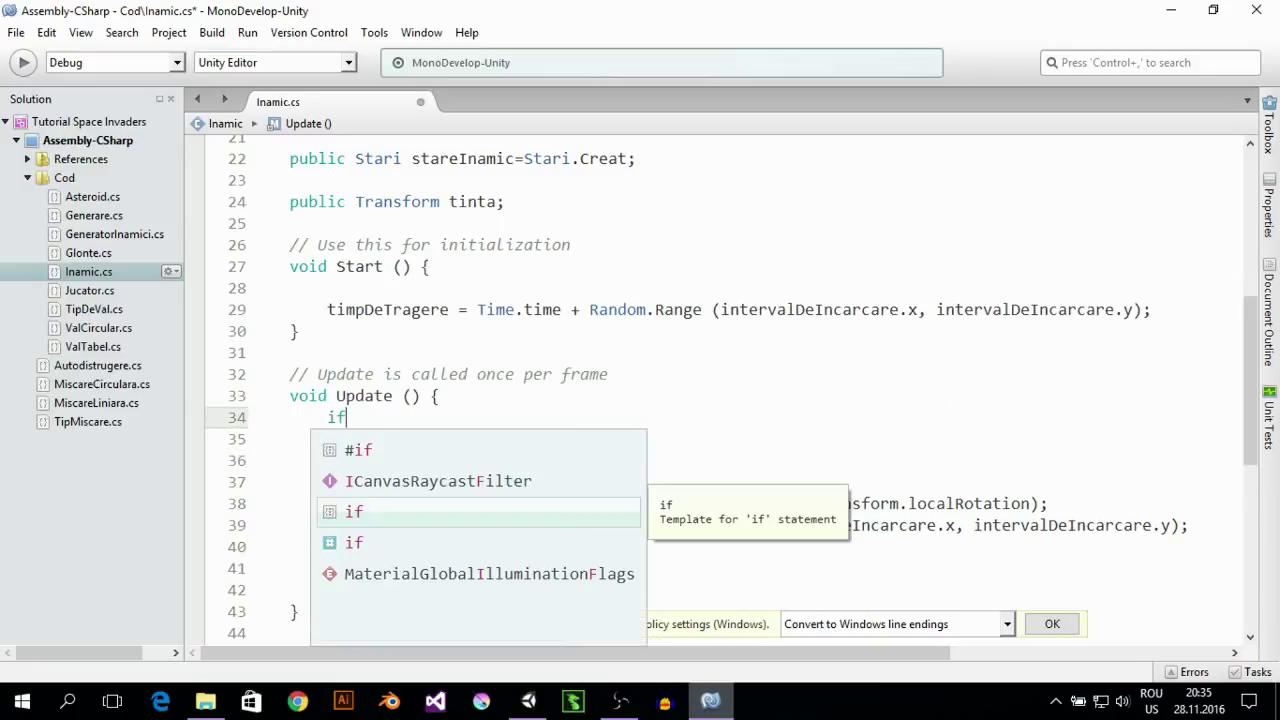
type("(")
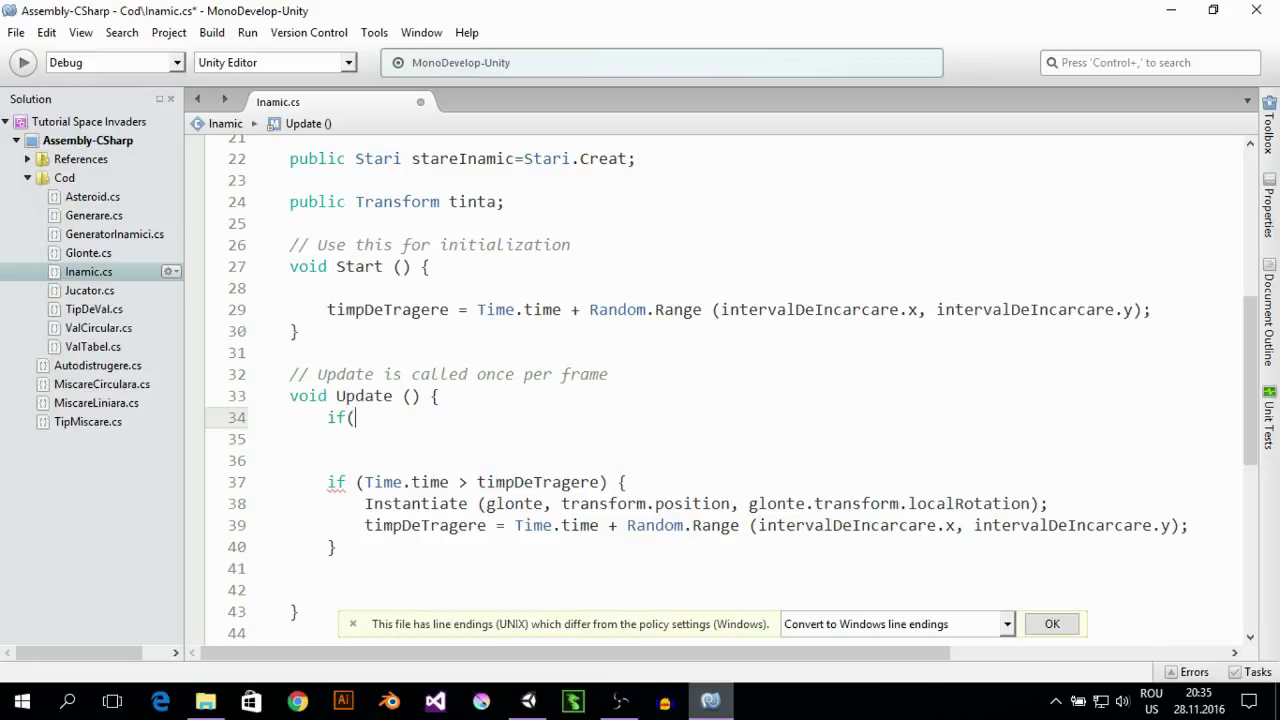
type(")st")
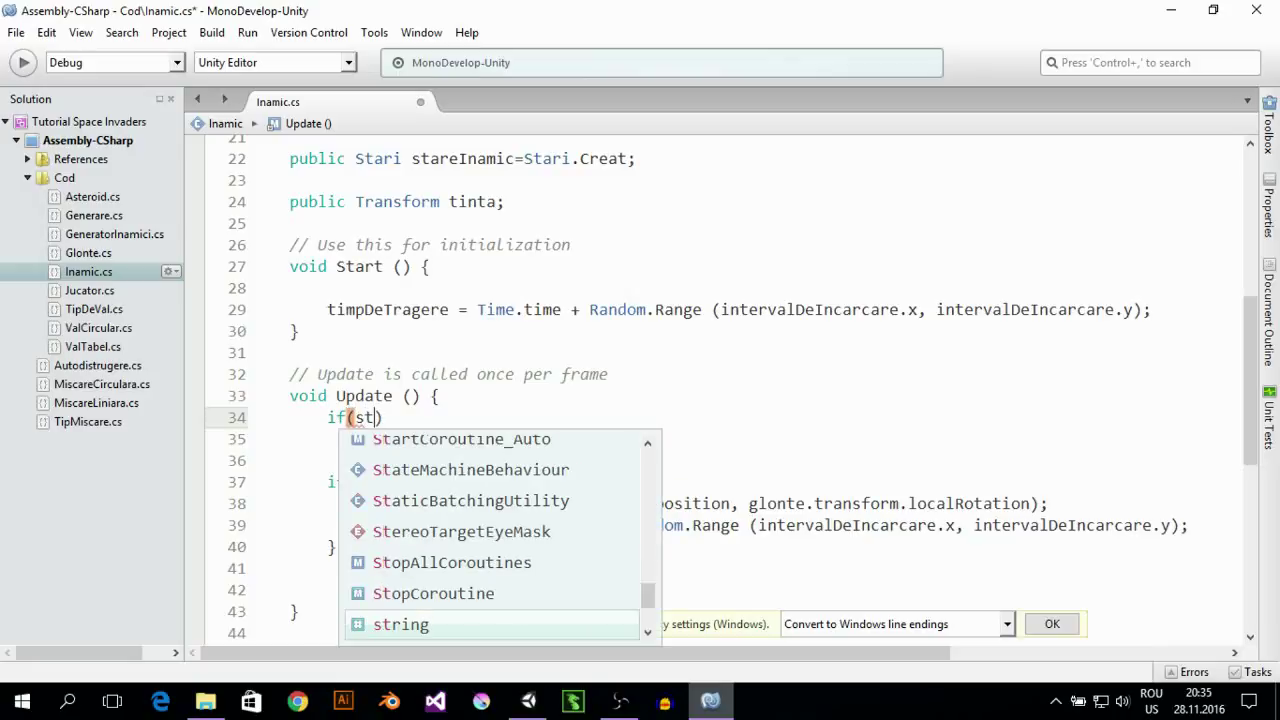
type("ar")
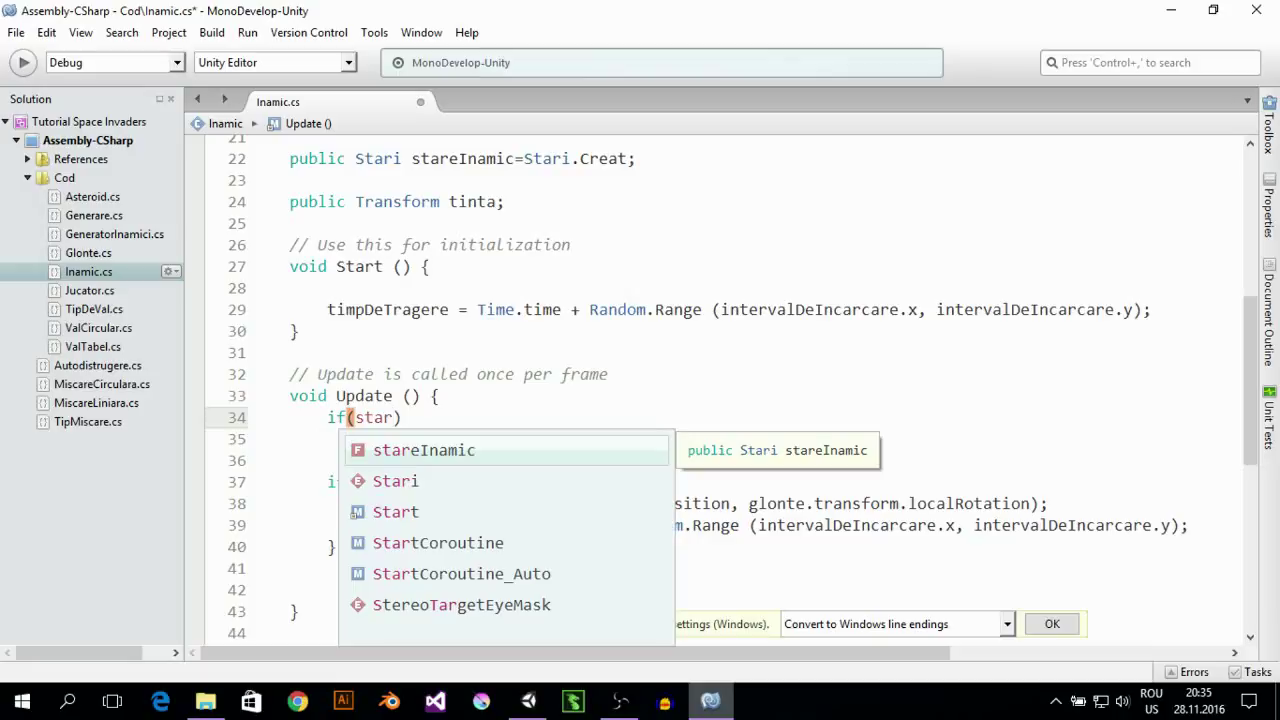
key("Return")
type("==")
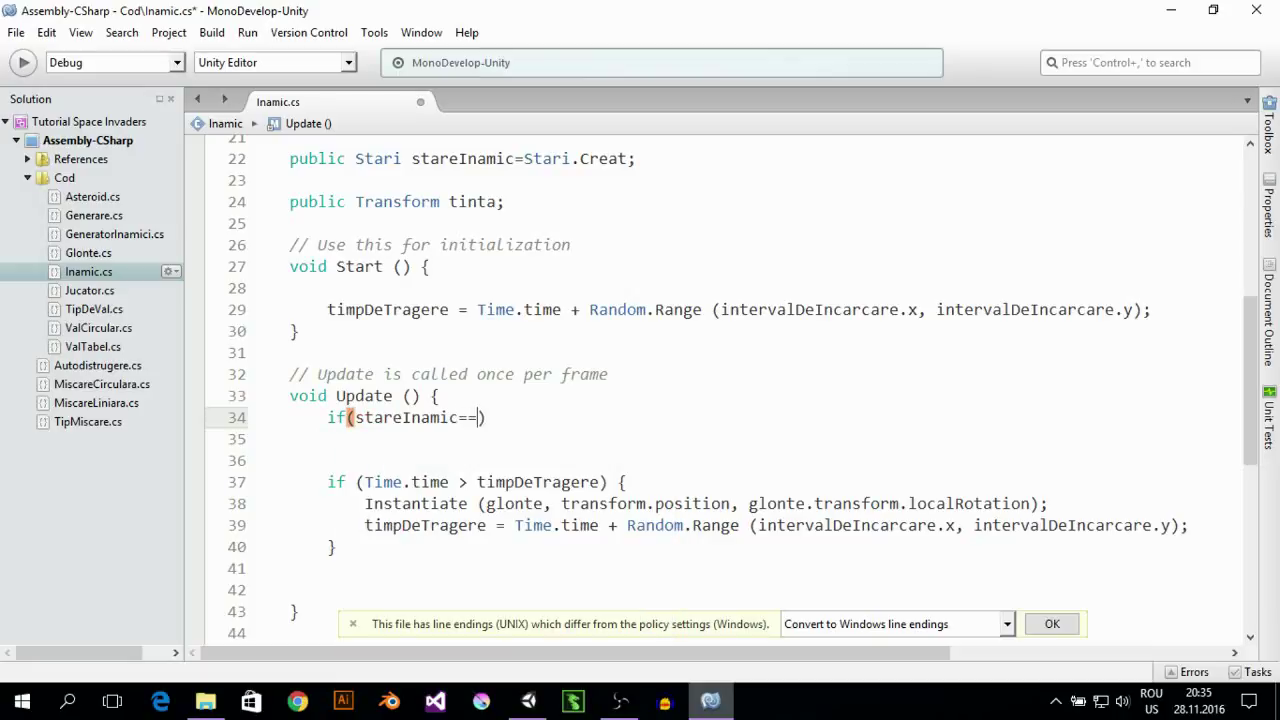
type("star")
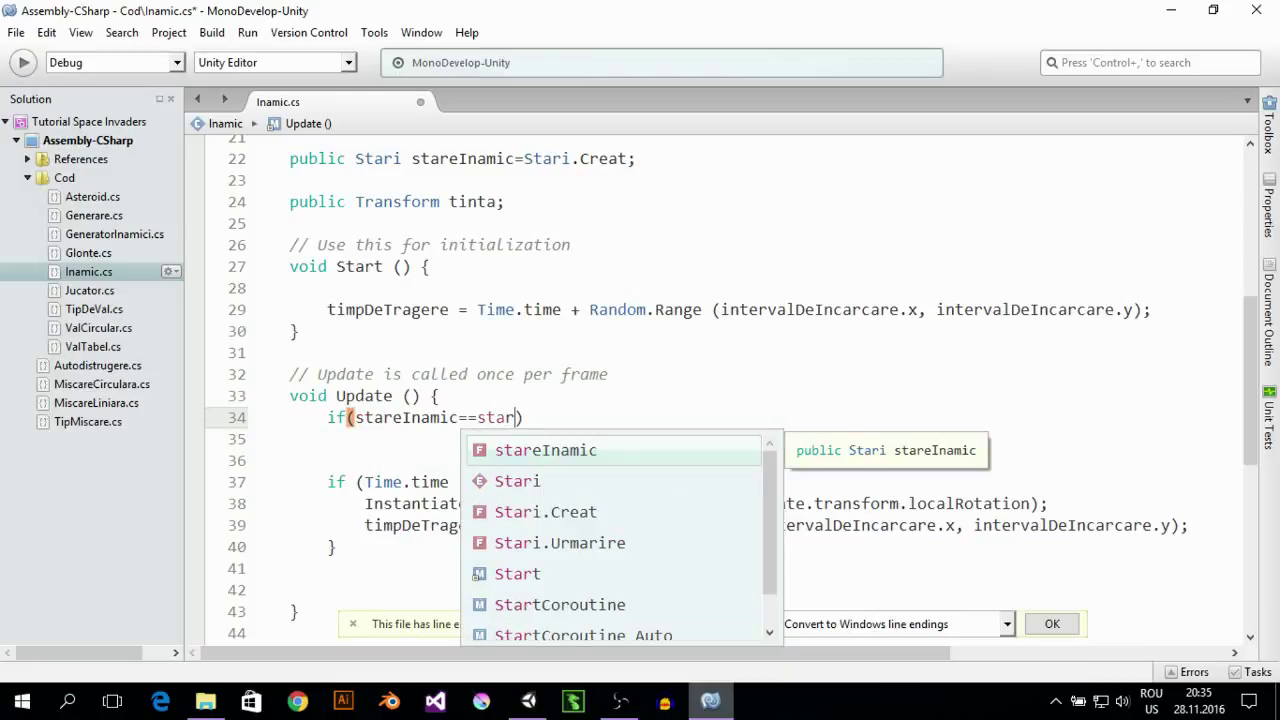
key("Down")
key("Down")
key("Return")
Add empty braces and an else if testing stareInamic == Stari.Urmarire
type("{")
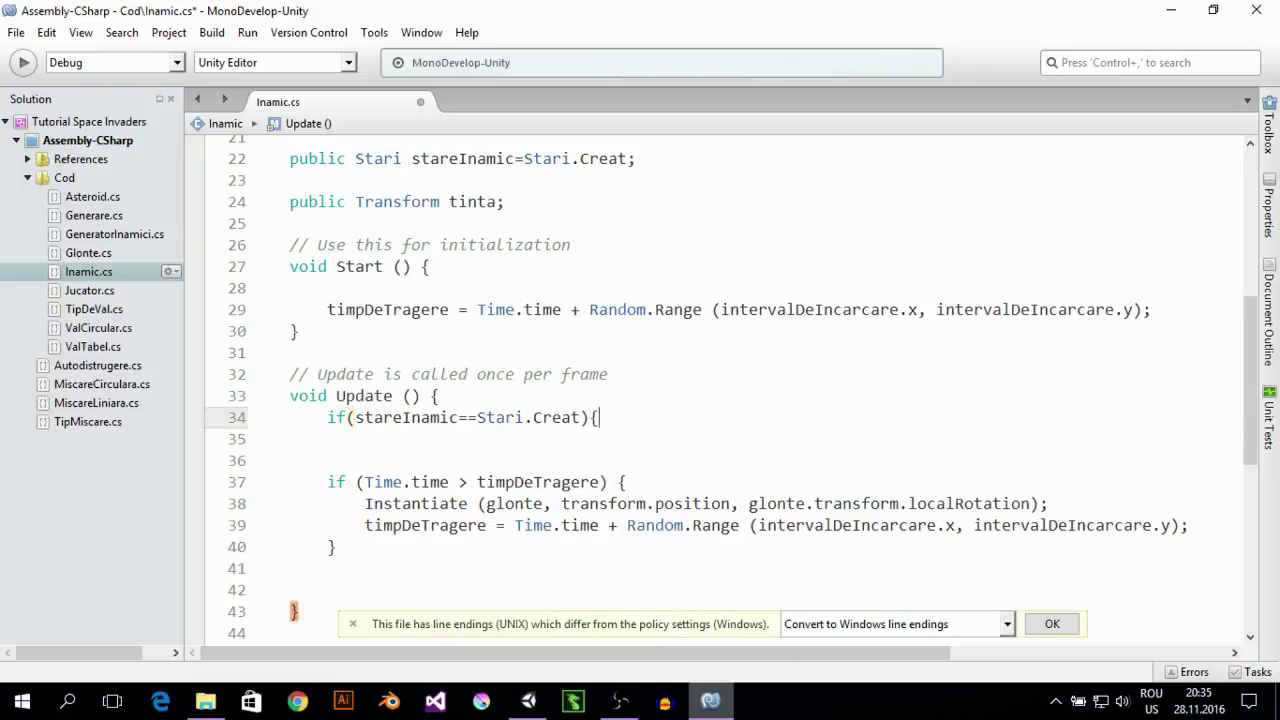
type("}els")
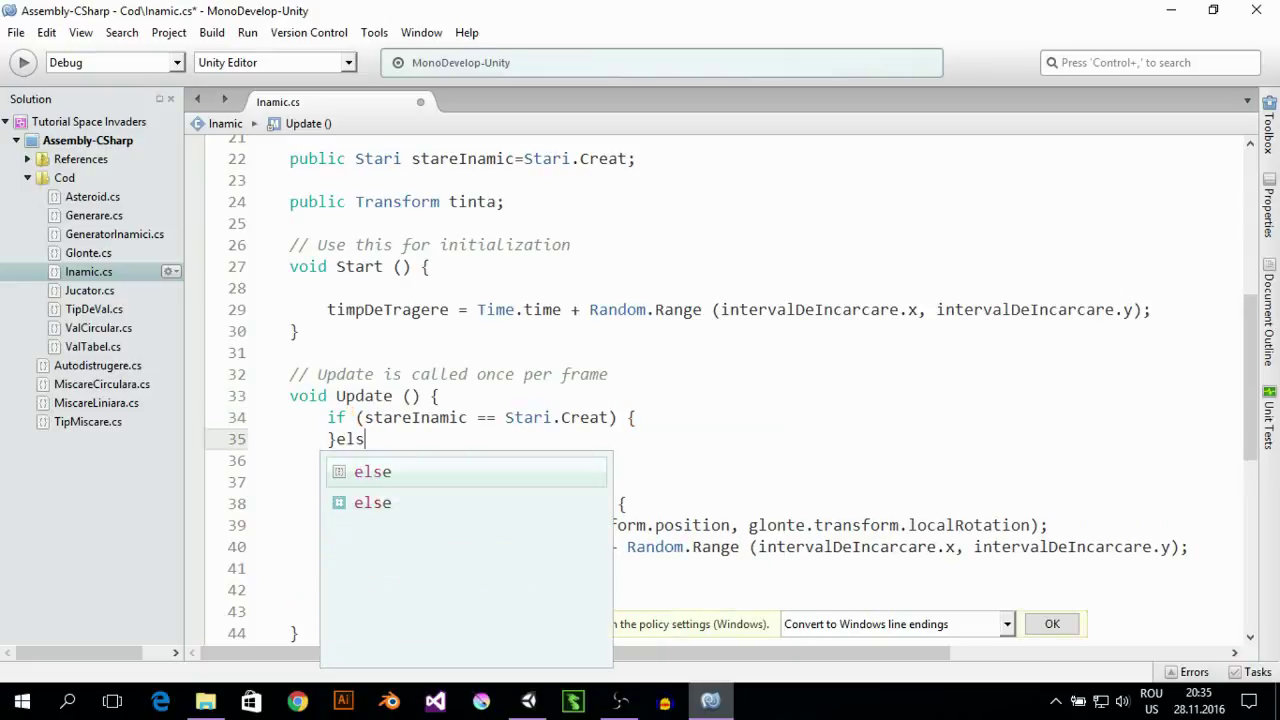
type("e")
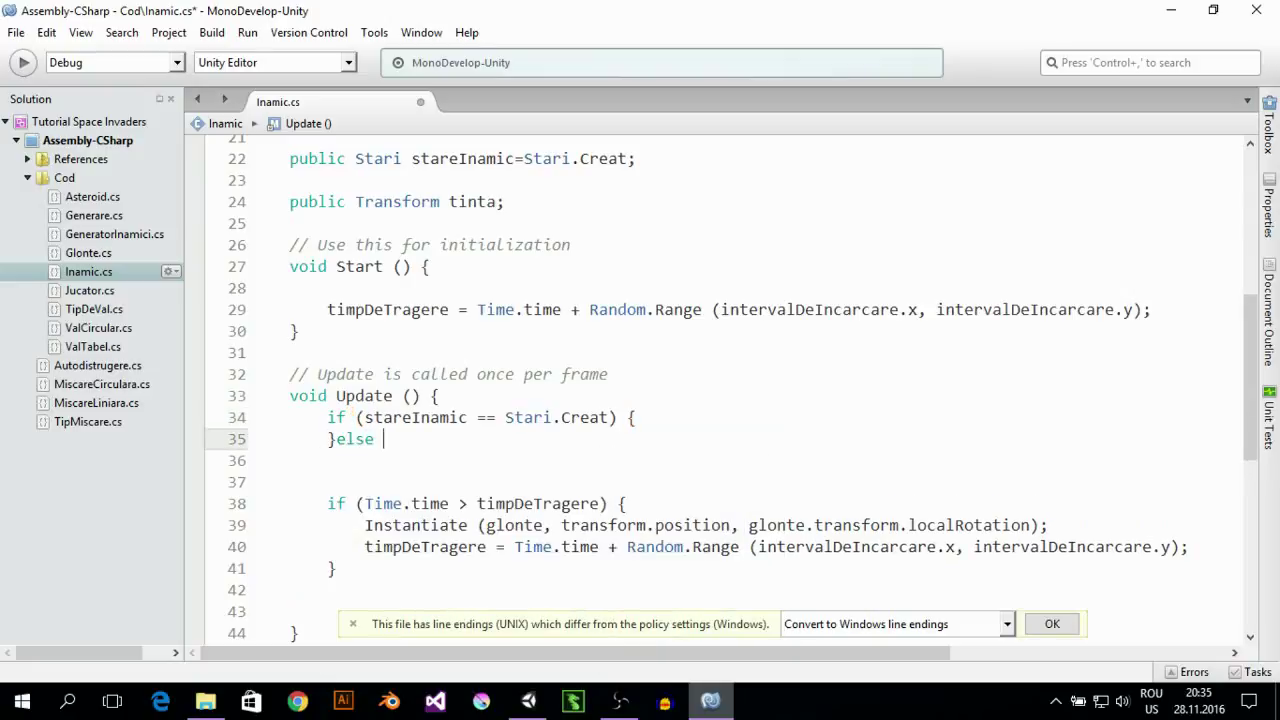
type(" if()")
type("star")
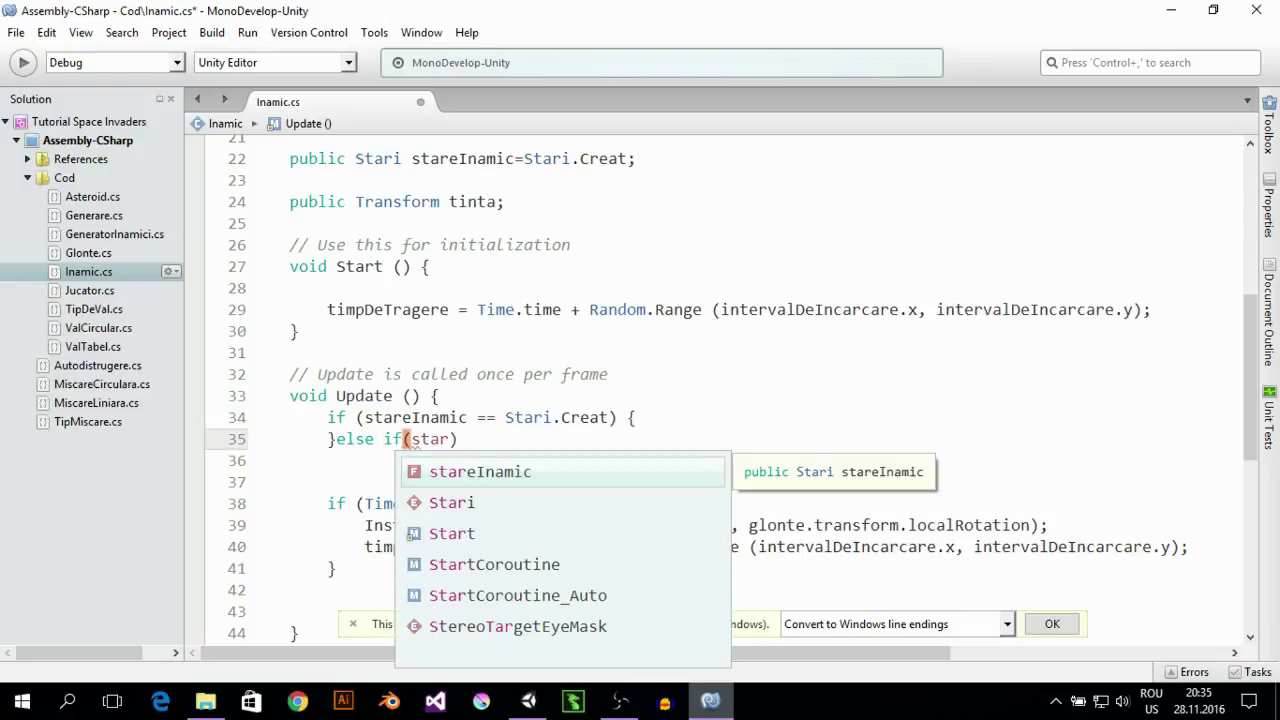
key("Return")
type("==st")
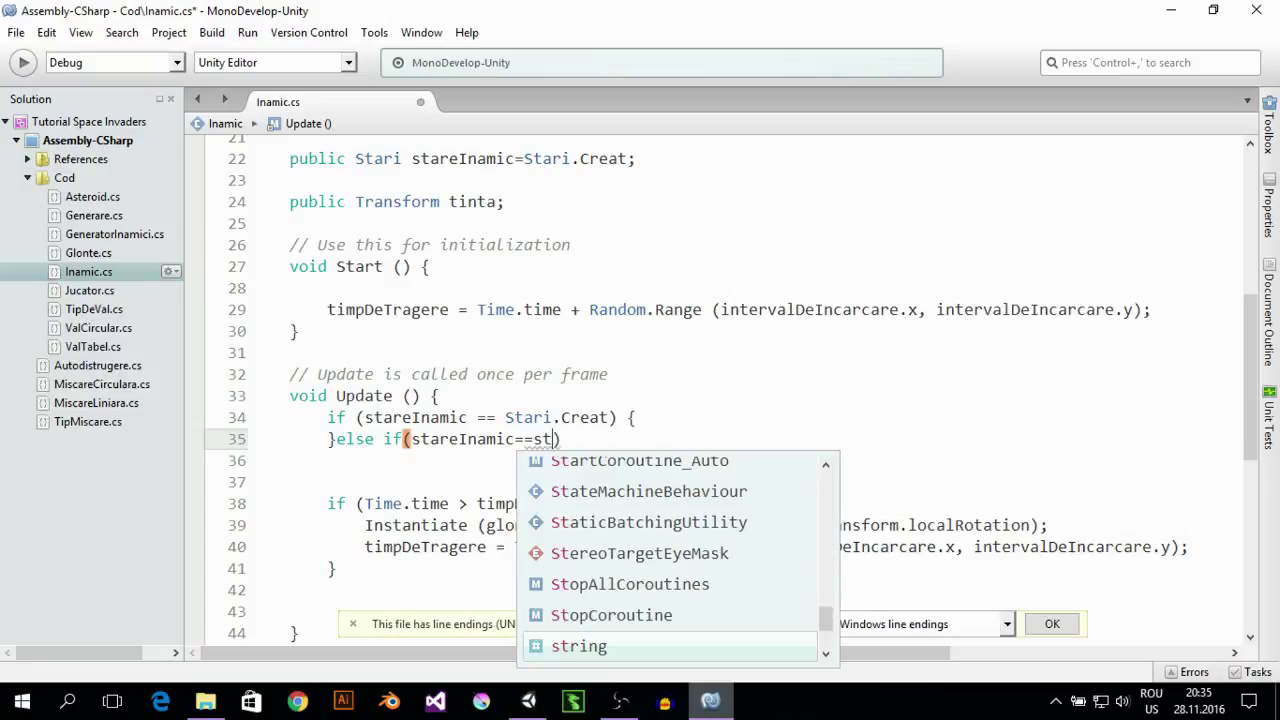
type("ar")
key("Down")
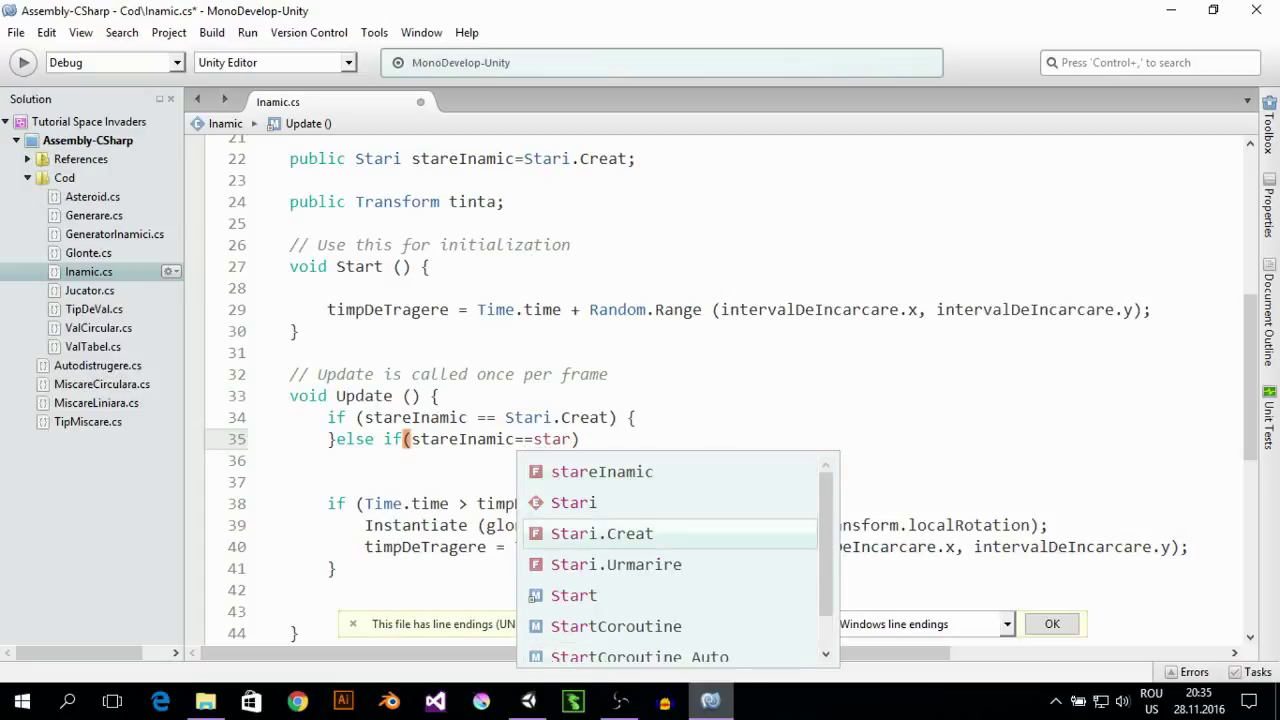
key("Down")
key("Return")
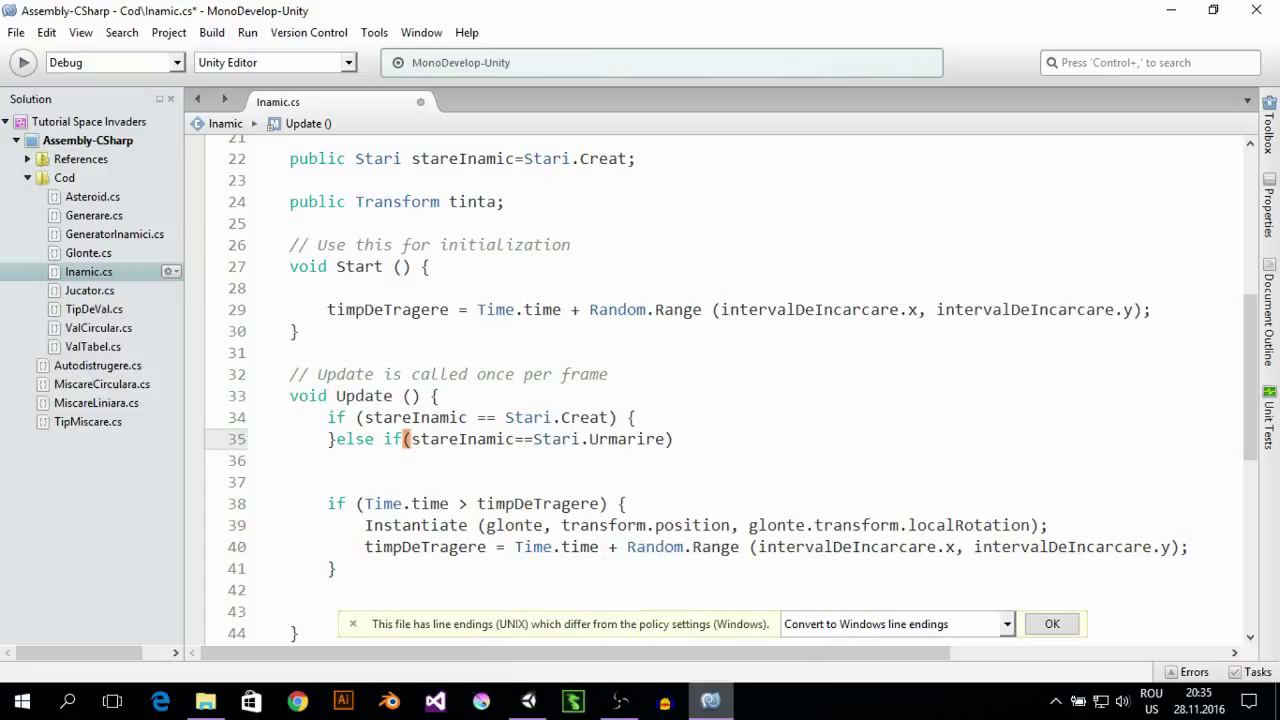
type("{}")
Keep the else if on the closing brace's line and open an empty line inside Creat
key("Up")
key("Return")
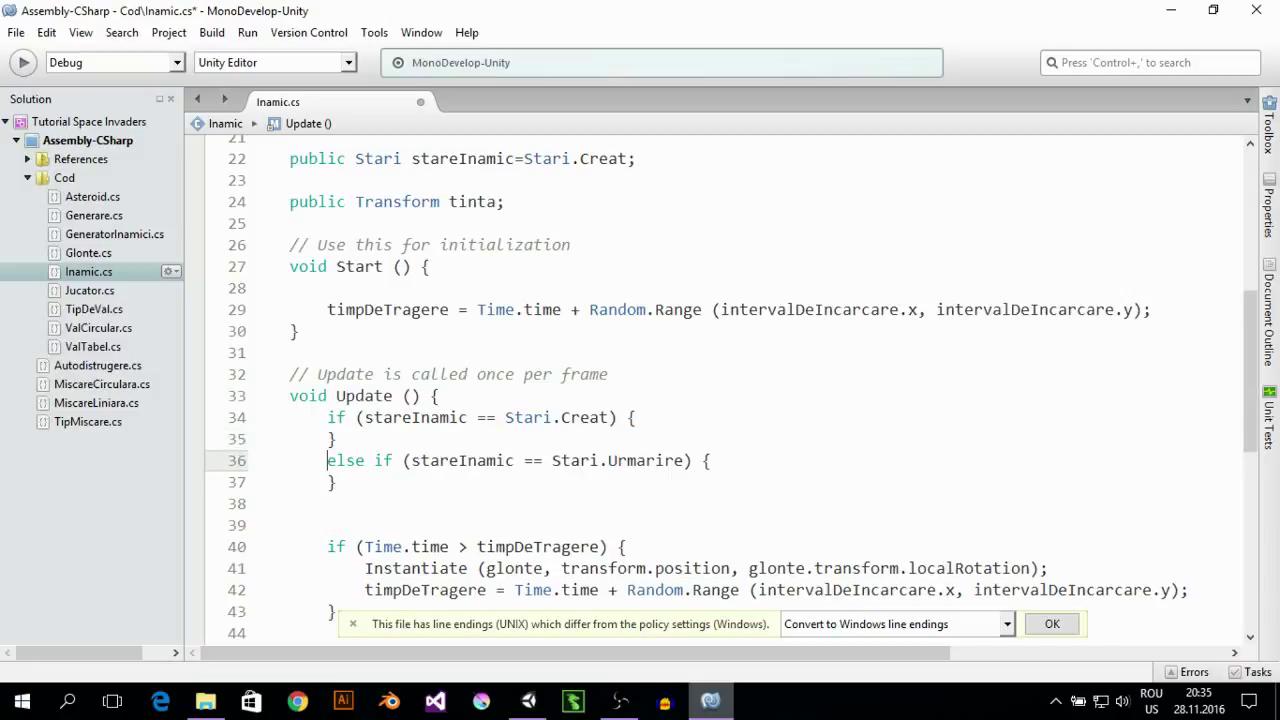
key("Delete")
key("BackSpace")
key("Home")
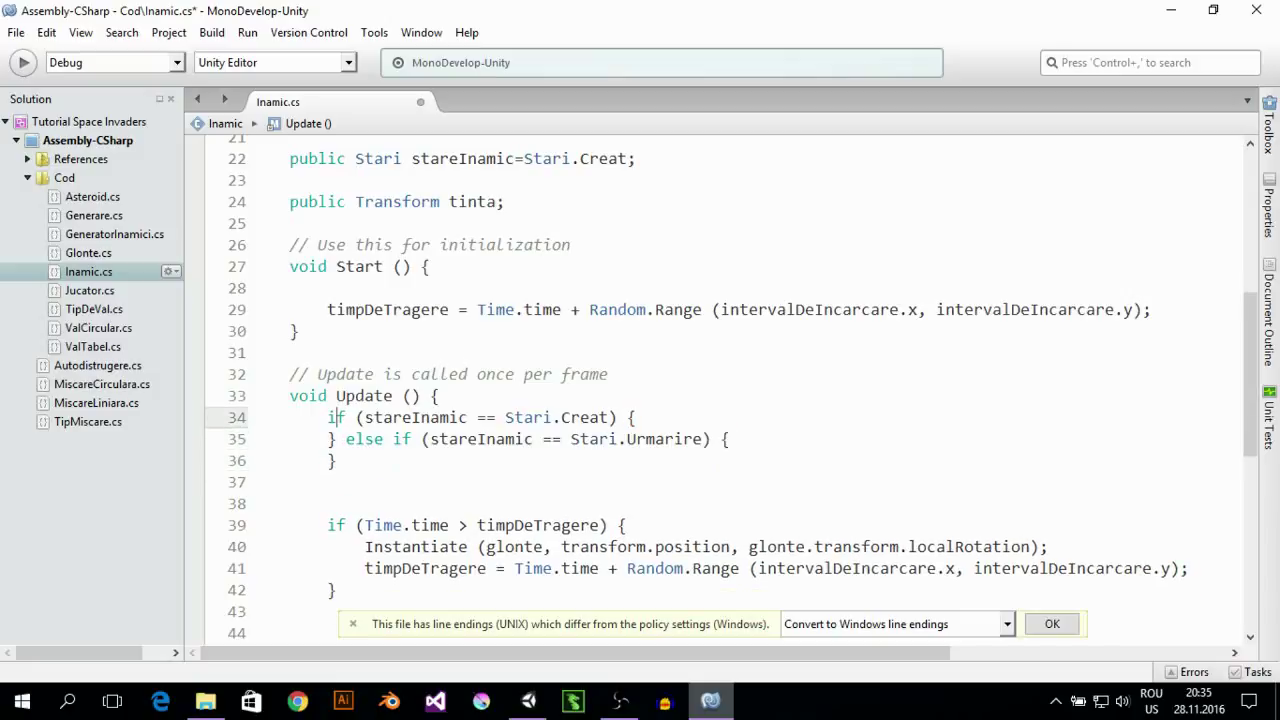
key("Return")
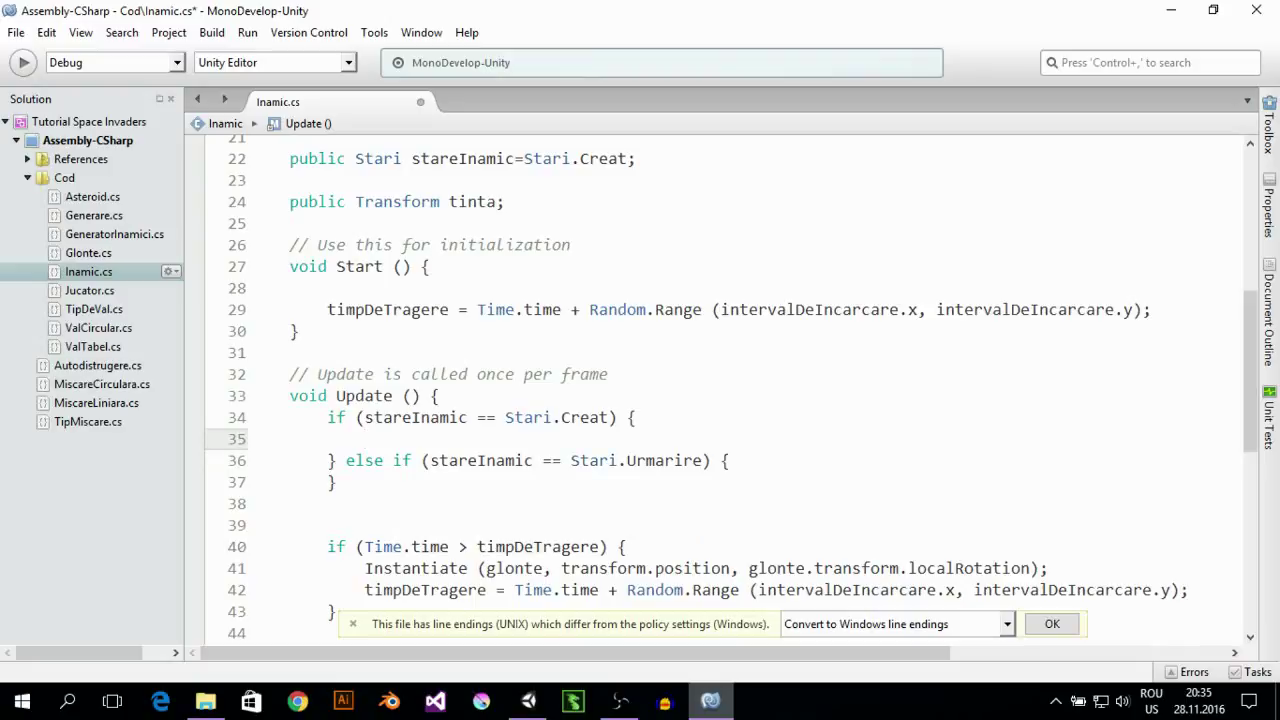
Add an if (tinta == null) { } block inside the Creat branch
type("if()")
type("tar")
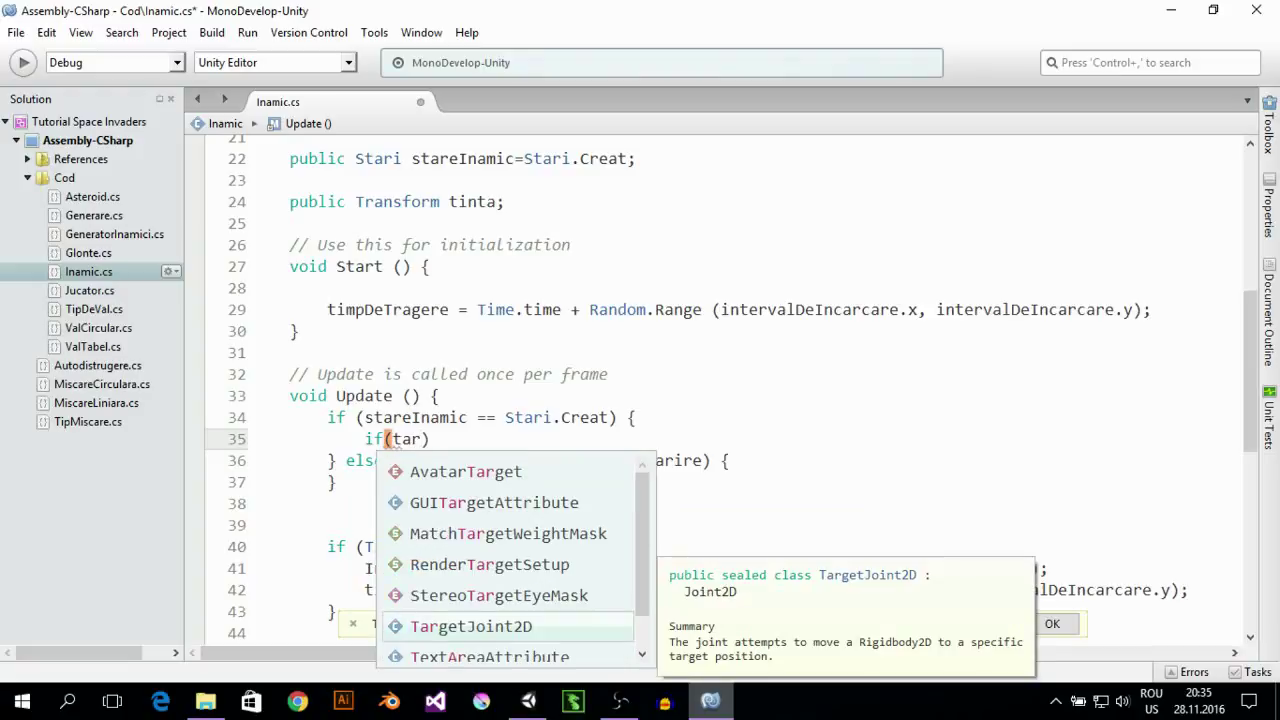
type("ge")
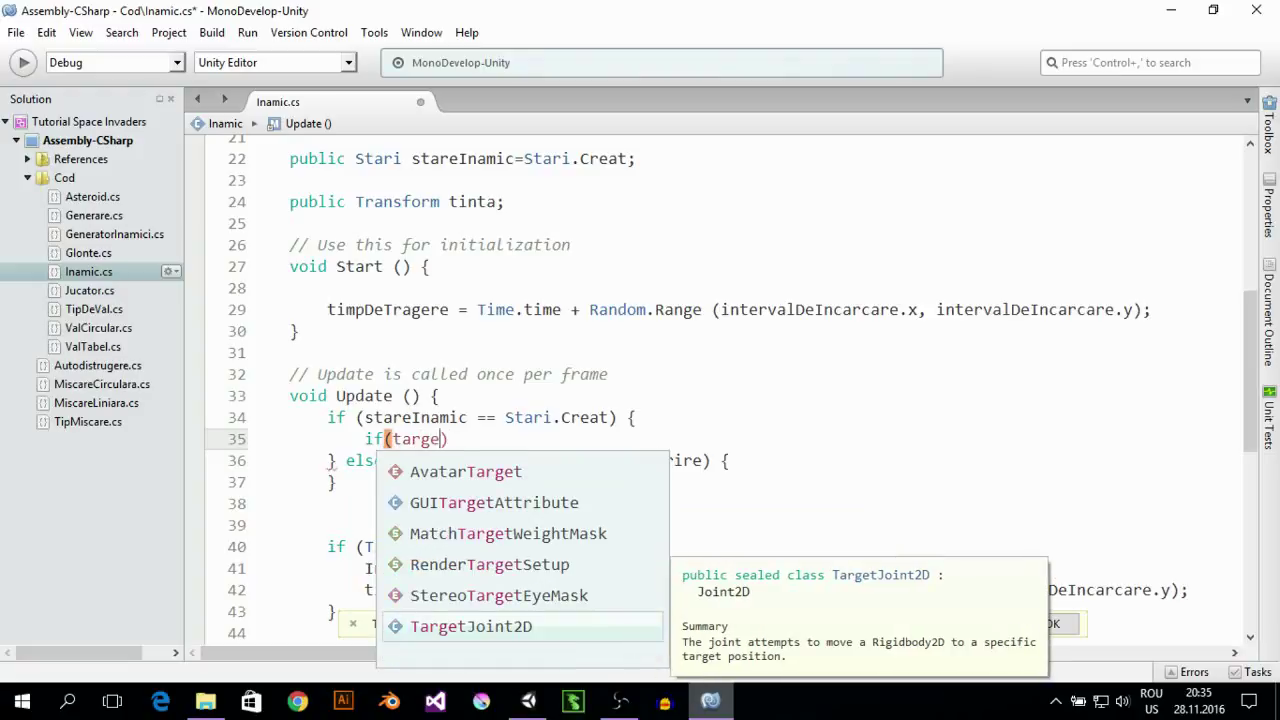
key("BackSpace")
key("BackSpace")
key("BackSpace")
key("BackSpace")
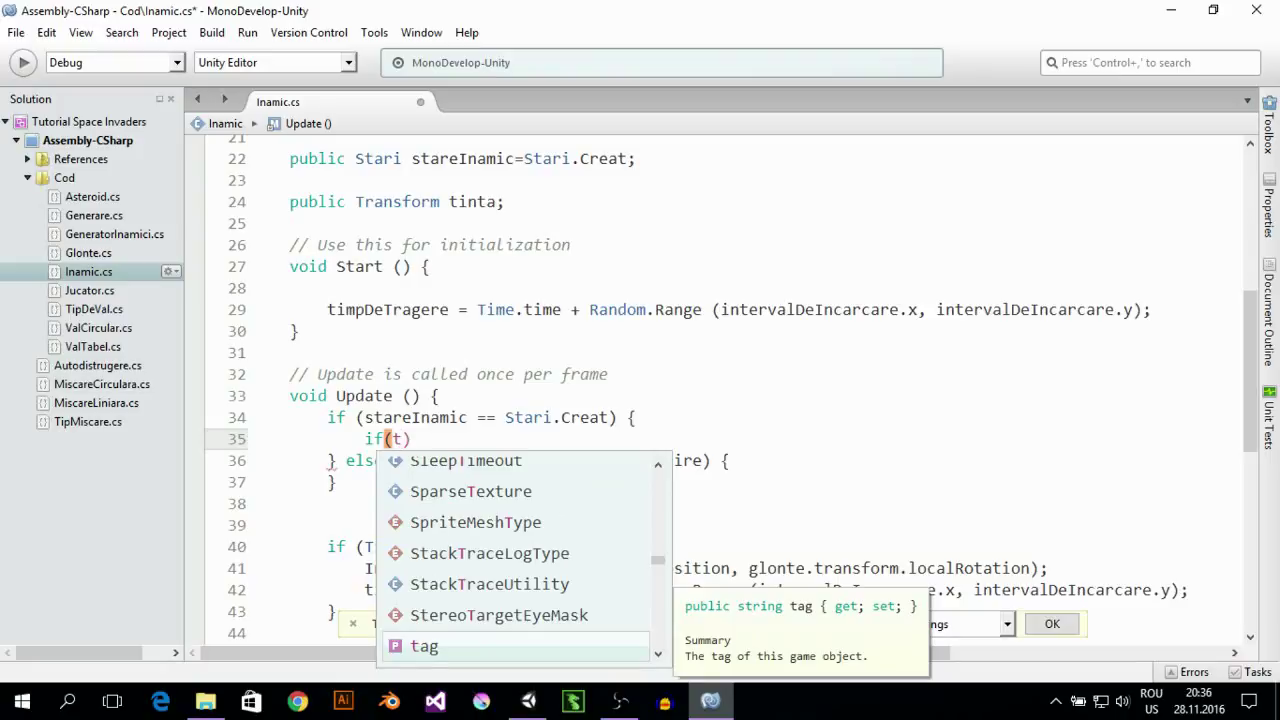
type("in")
key("Return")
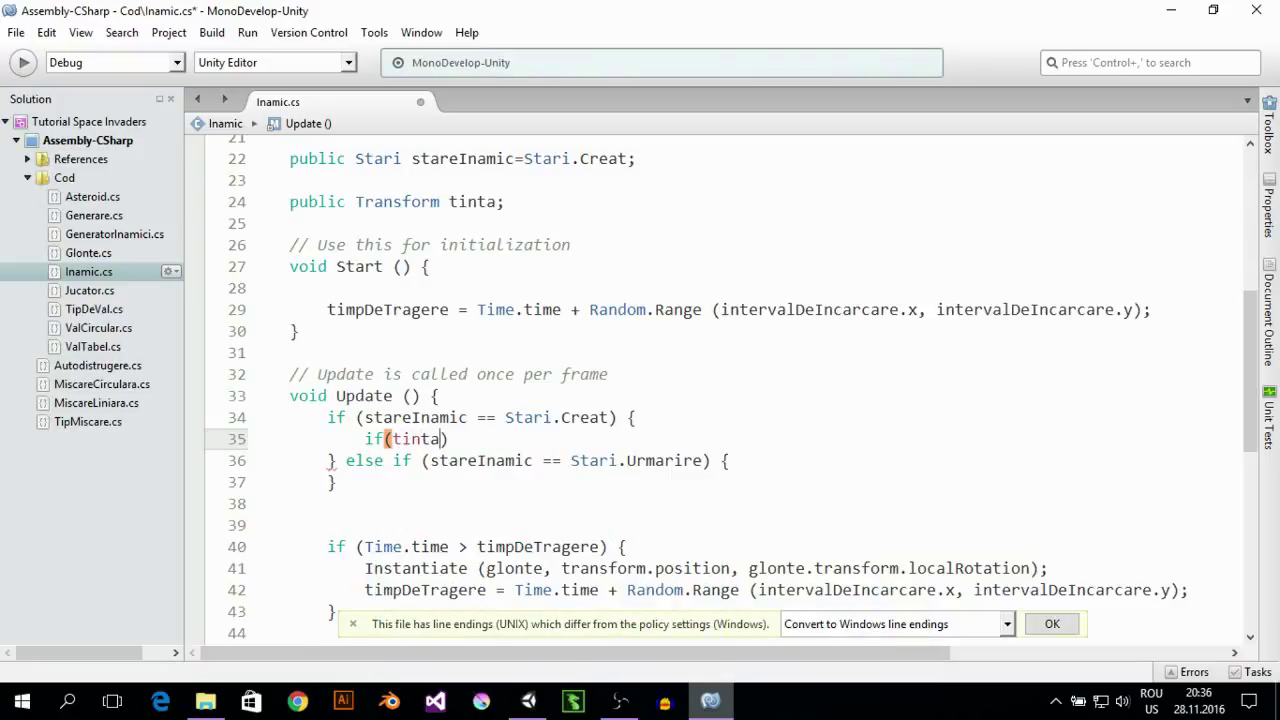
type("== ")
type("null) {")
key("Return")
type("}")
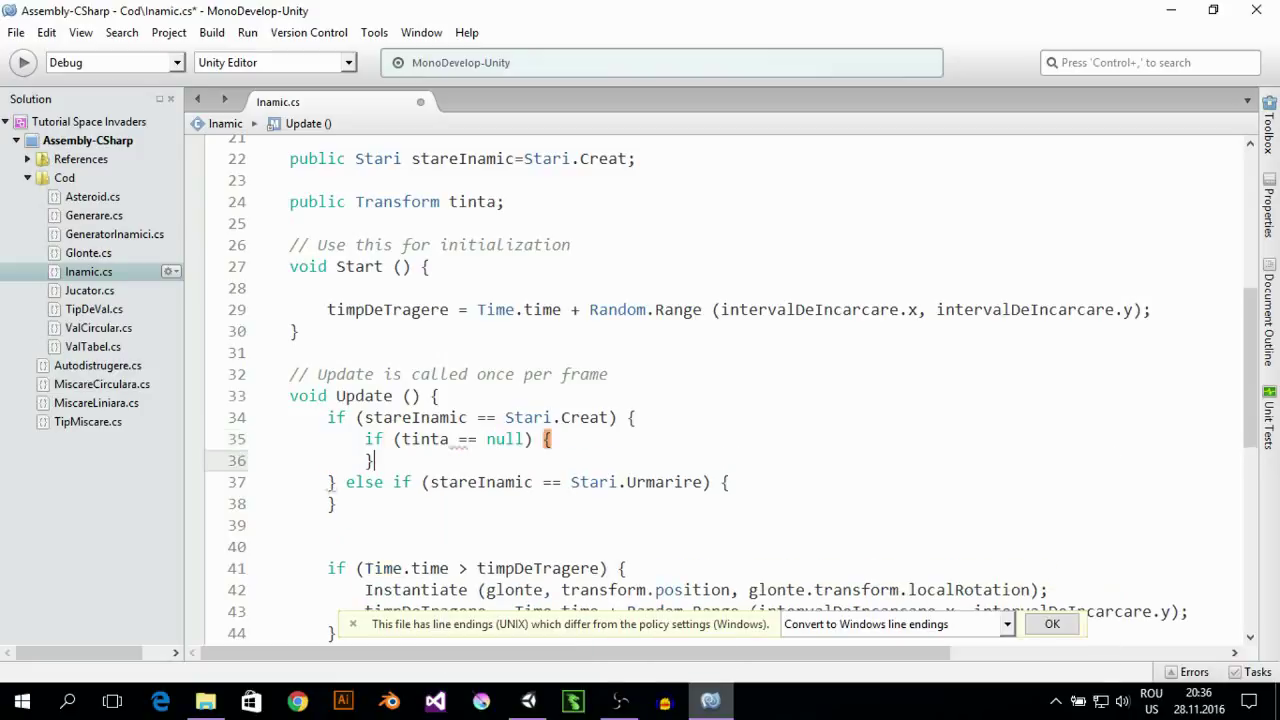
Open a line inside the null check and begin a GameObject[] declaration
left_click(365, 439)
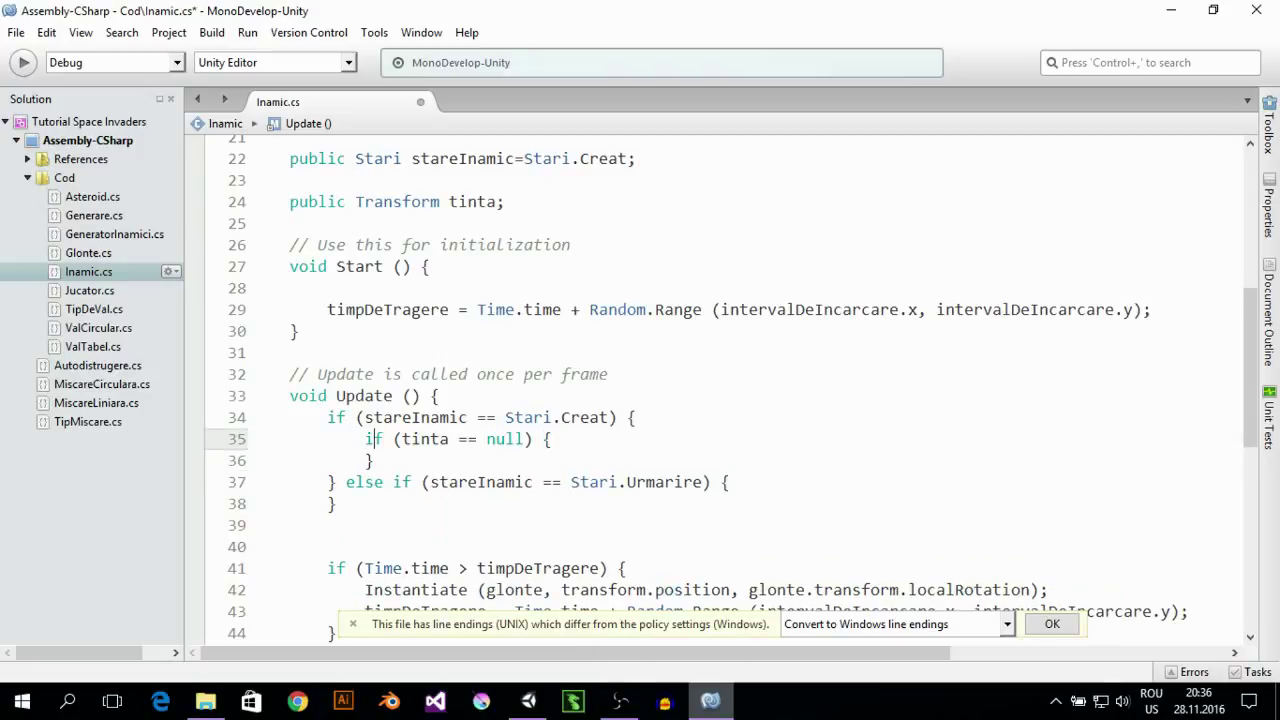
key("Right")
key("Right")
key("Right")
key("Right")
key("Right")
key("Right")
key("Right")
key("Right")
key("Right")
key("Return")
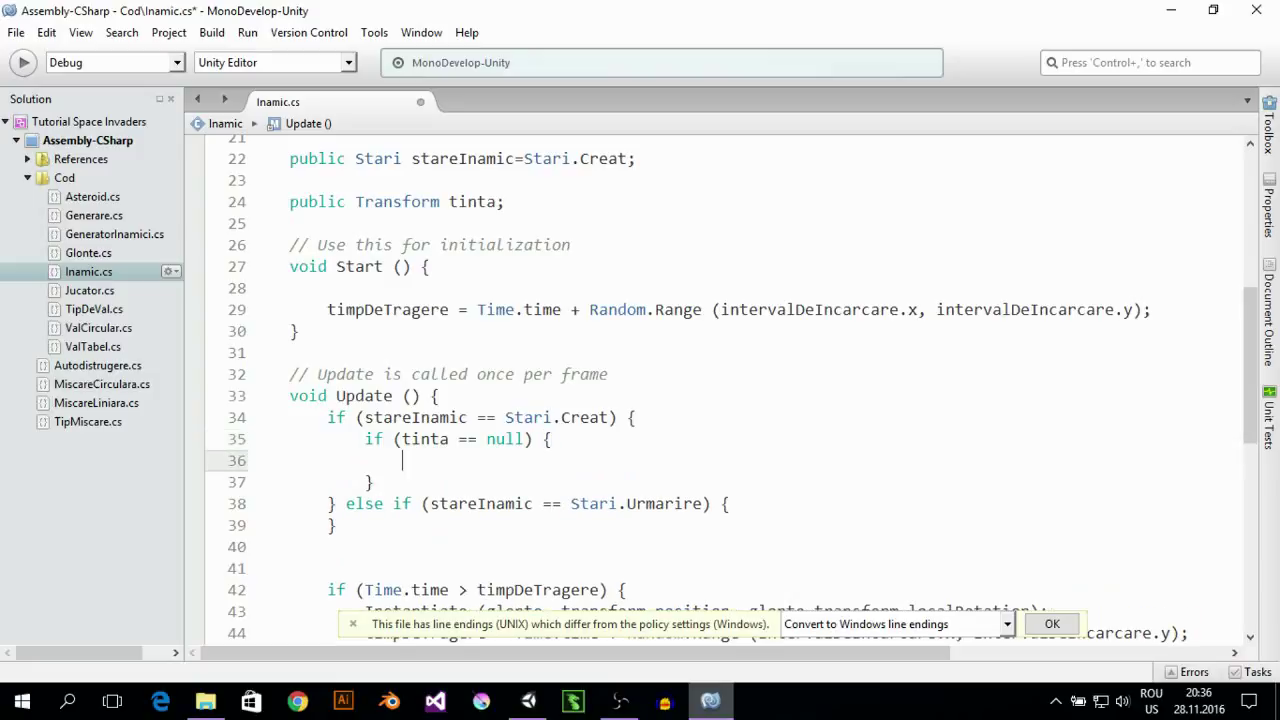
type("Gam")
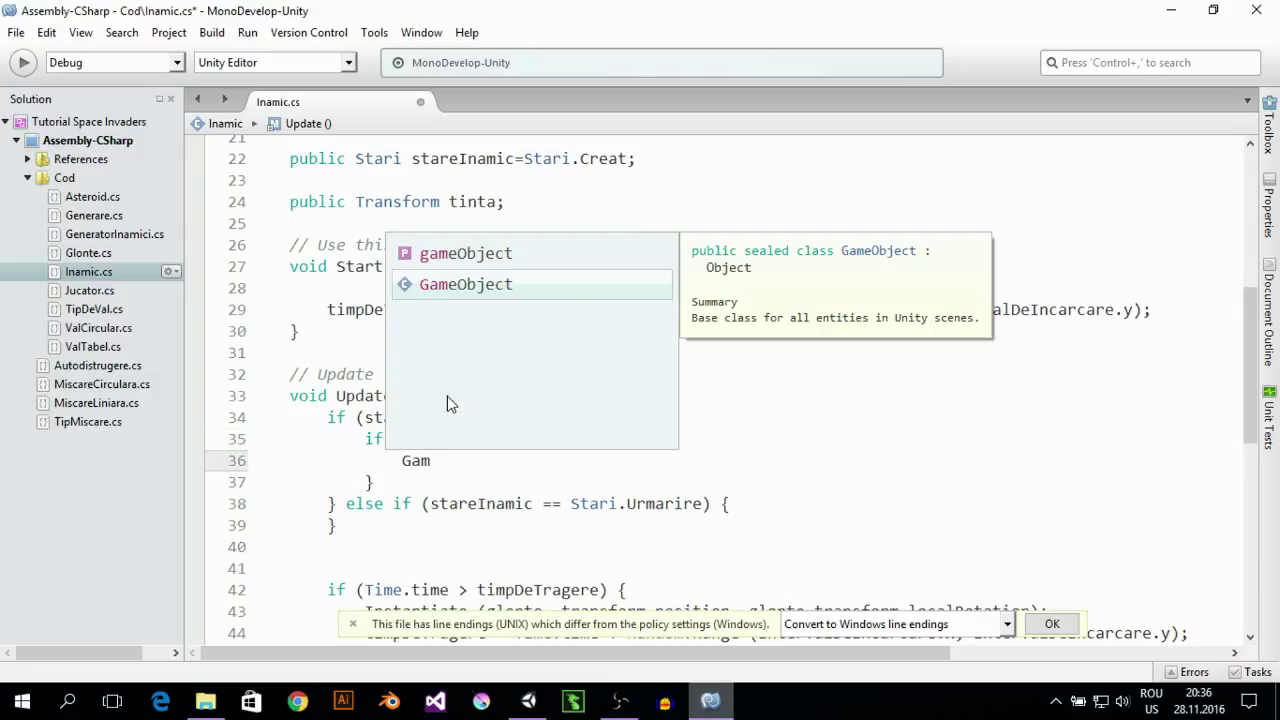
key("Return")
type("[]")
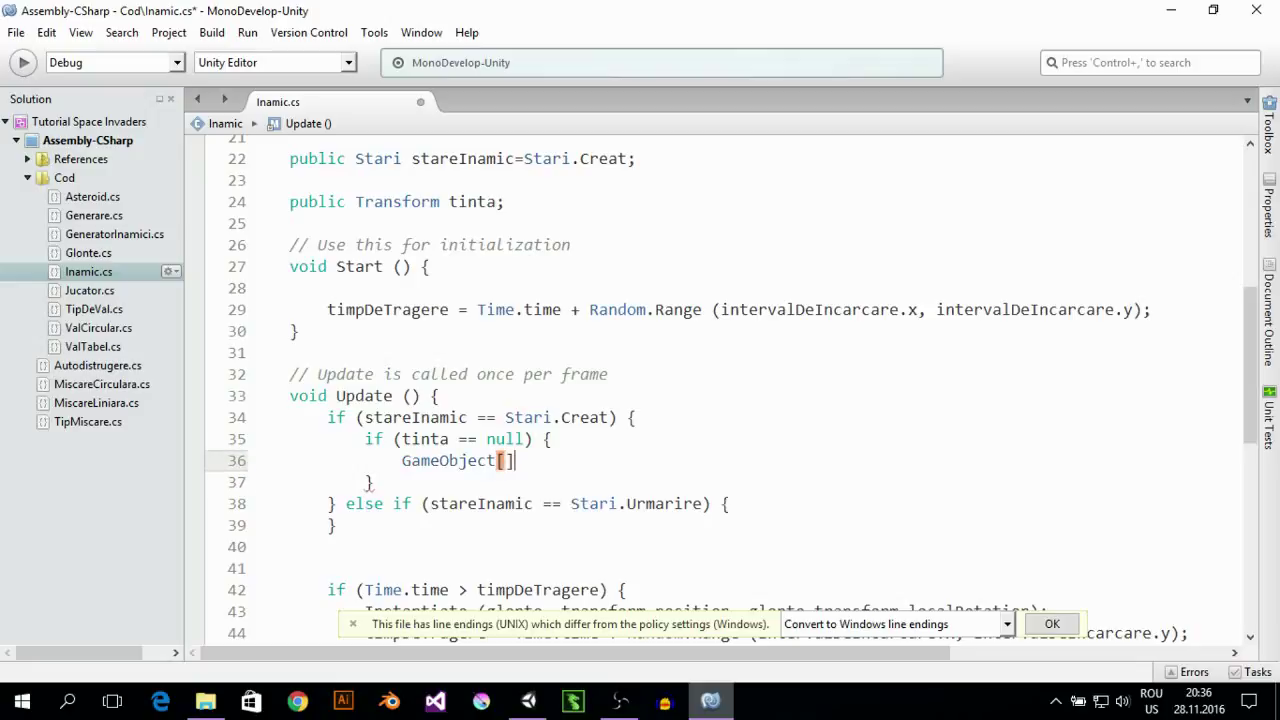
Name the array tintePosibile and assign it GameObject.FindGameObjectsWithTag("")
type(" tint")
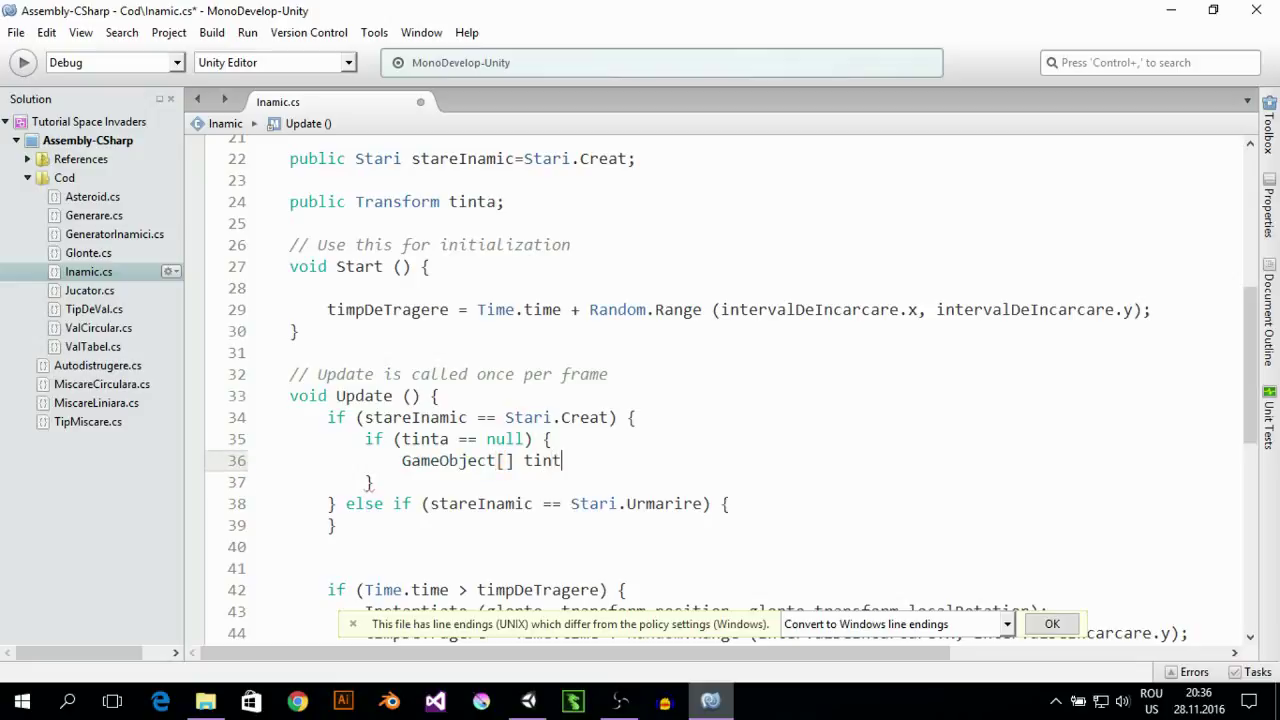
type("eP")
type("osibile")
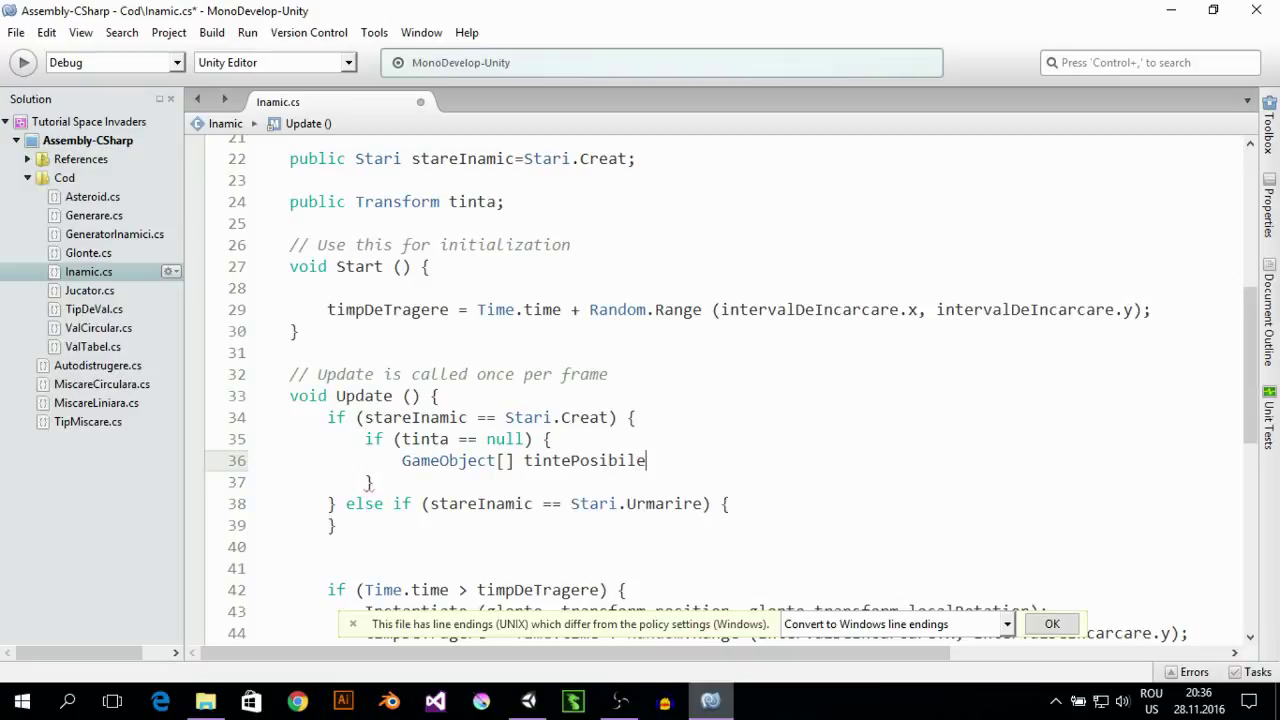
type("=")
type("Ga")
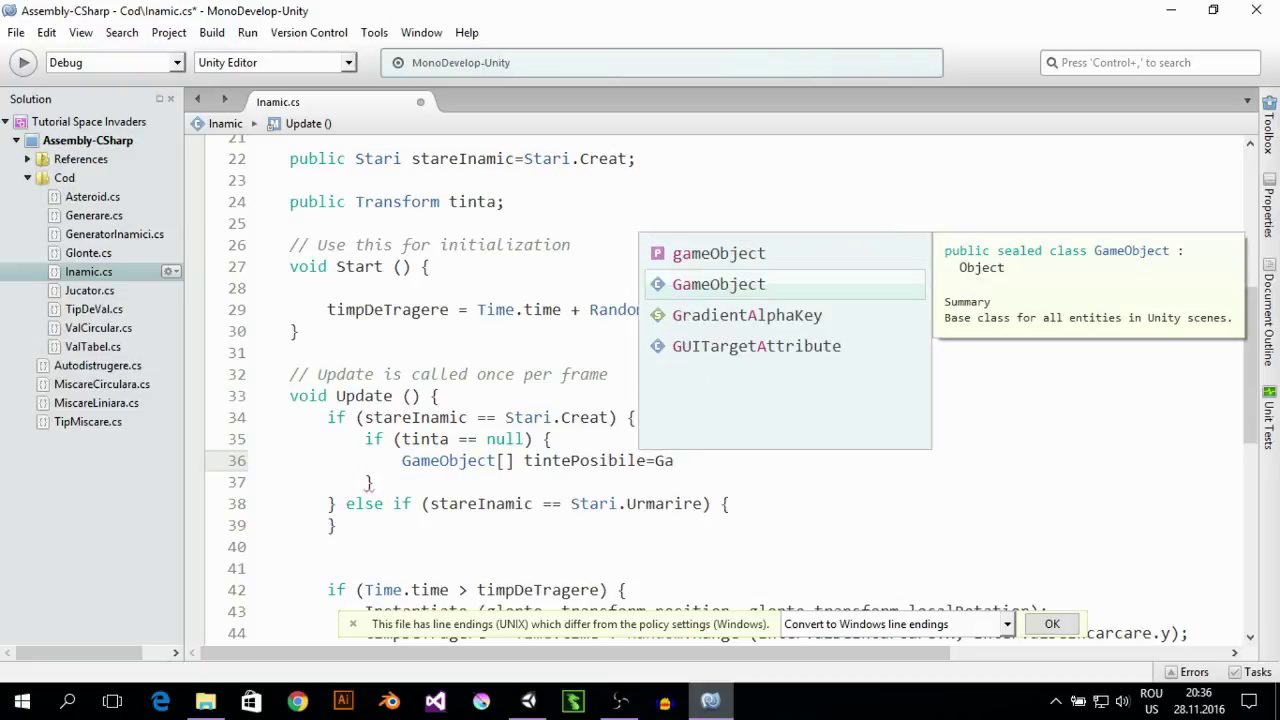
key("Return")
type(".fin")
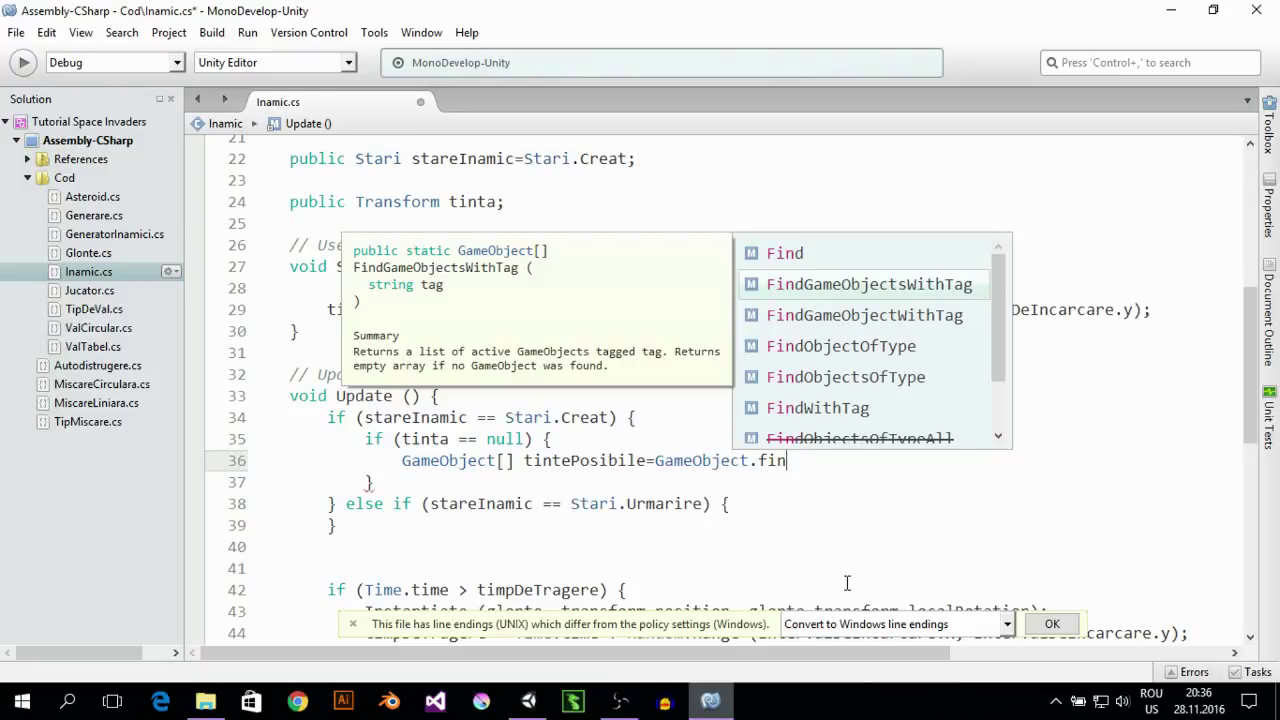
key("Return")
type("(")
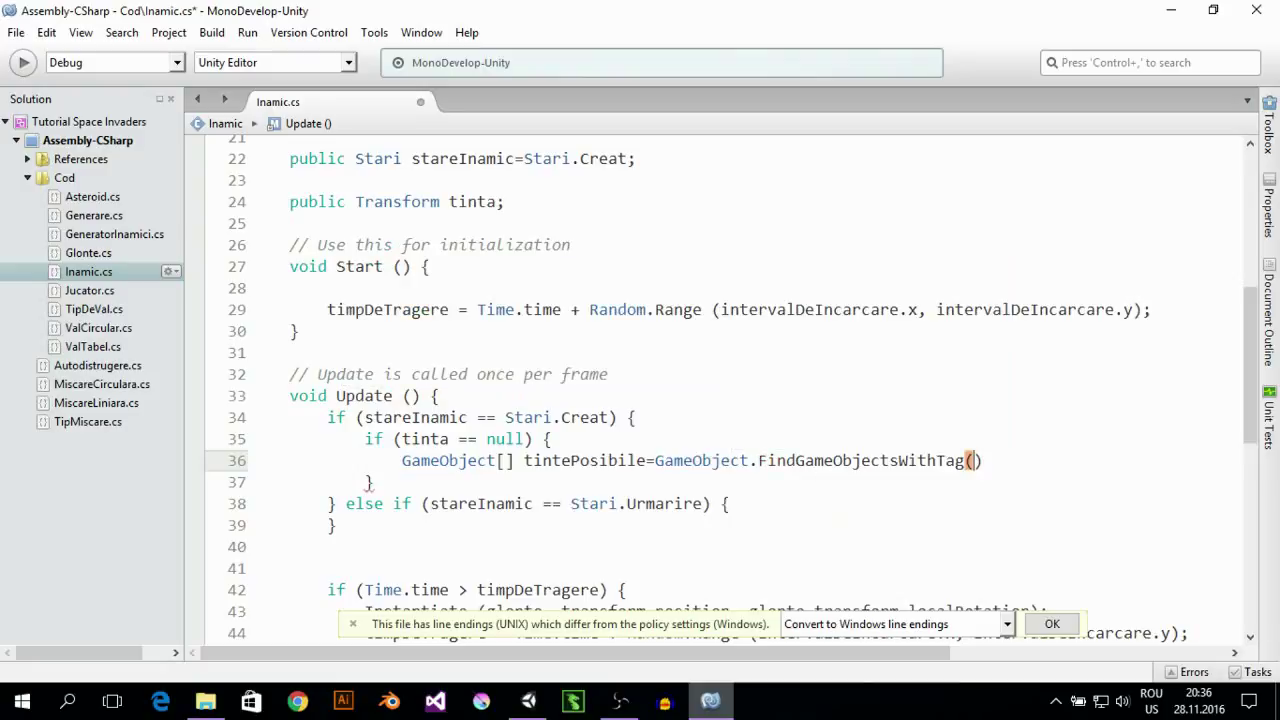
type("\"")
After checking the tag in Unity, fill in "TipMiscare", close the statement with a semicolon, and add a line
left_click_drag(958, 8, 560, 194)
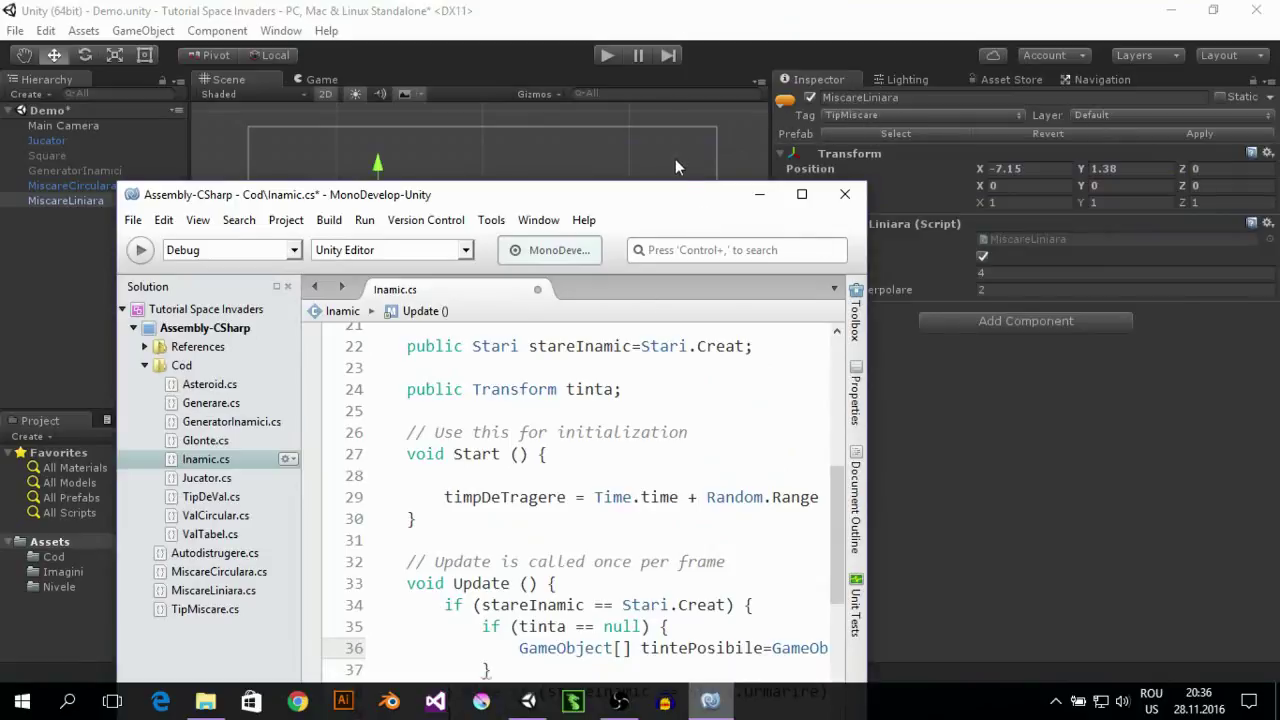
mouse_move(679, 194)
left_mouse_down()
mouse_move(672, 100)
mouse_move(635, 6)
left_mouse_up()
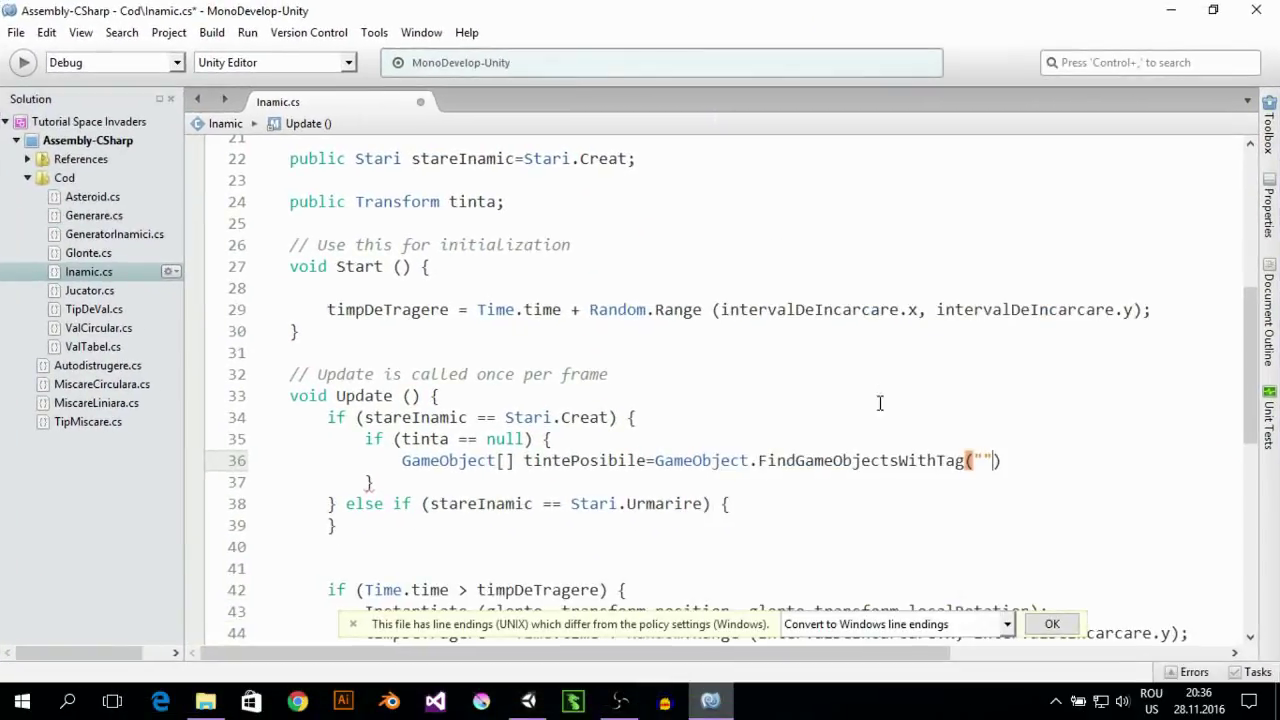
left_click(982, 458)
type("TipM")
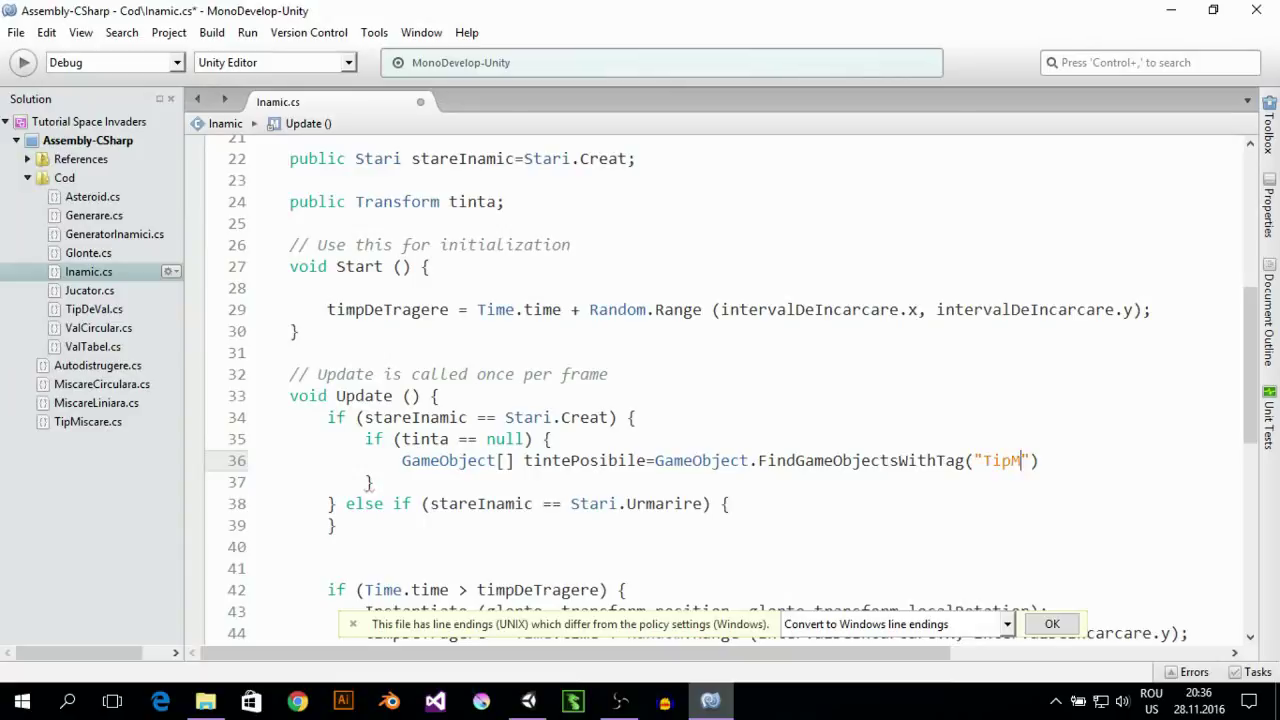
type("iscare")
key("End")
type(";")
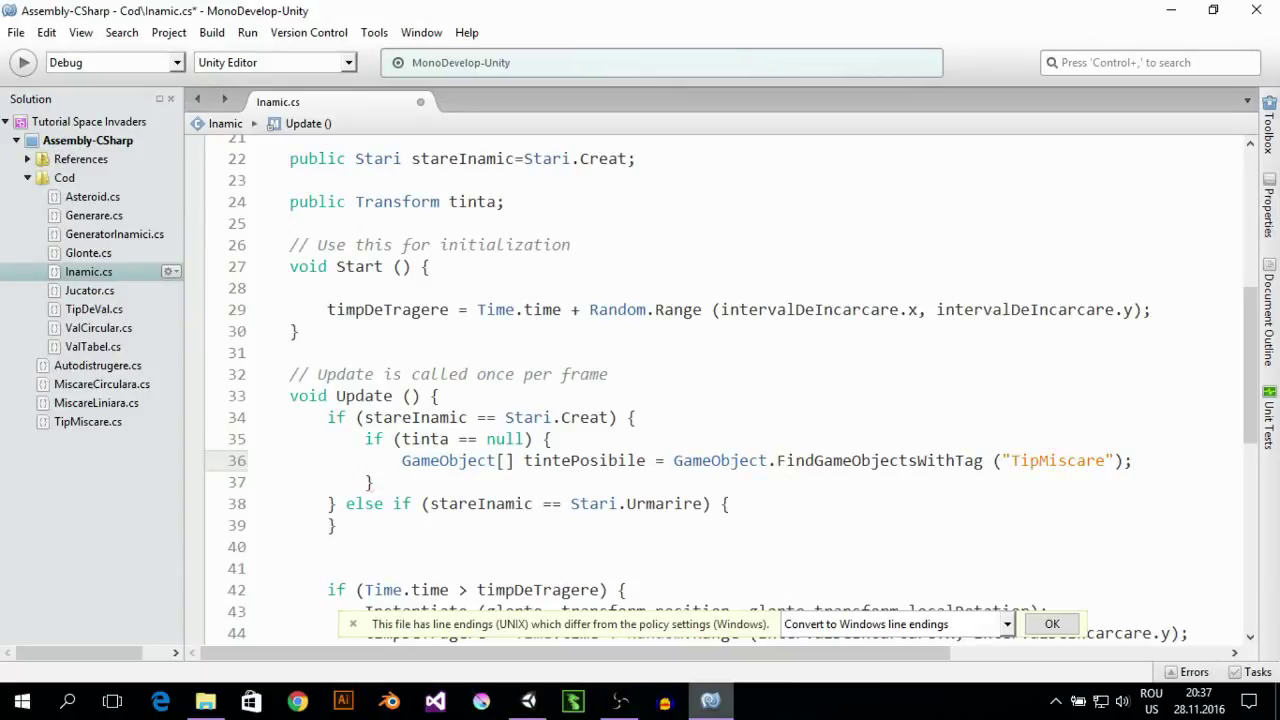
key("Return")
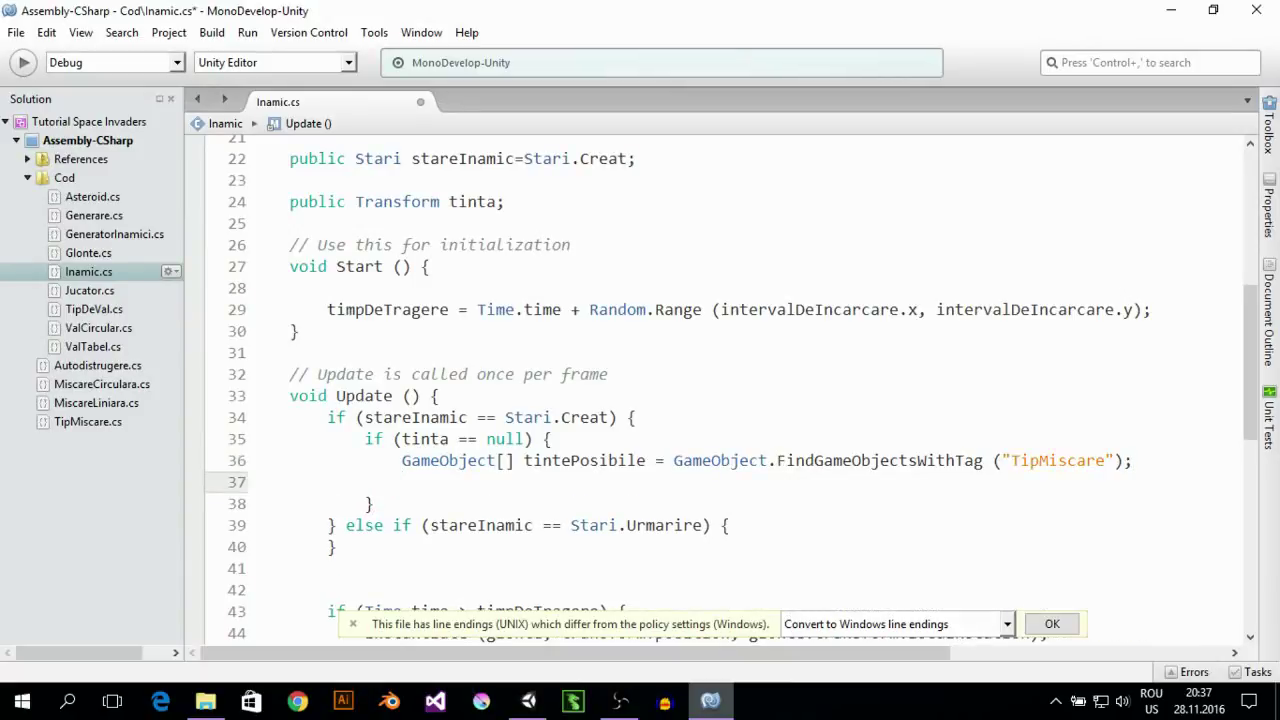
Write for (int i = 0; i < tintePosibile.Length; i++) { } with an empty body
type("for")
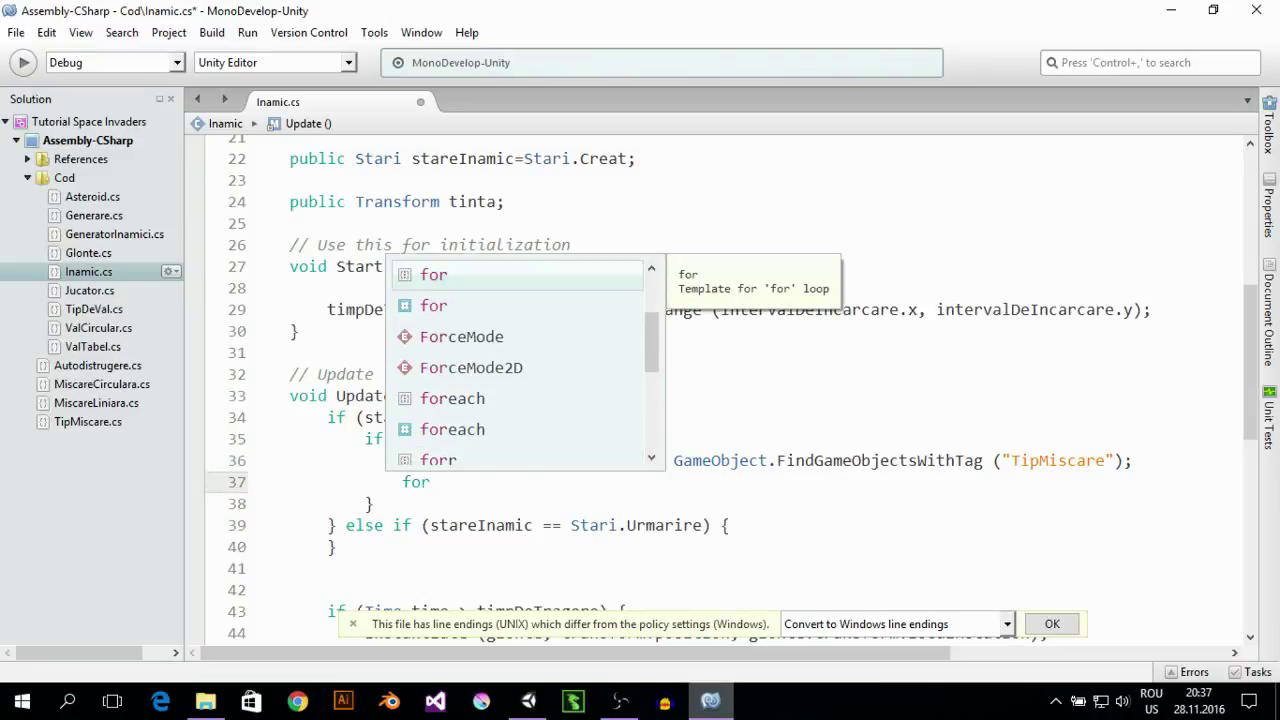
type("(in")
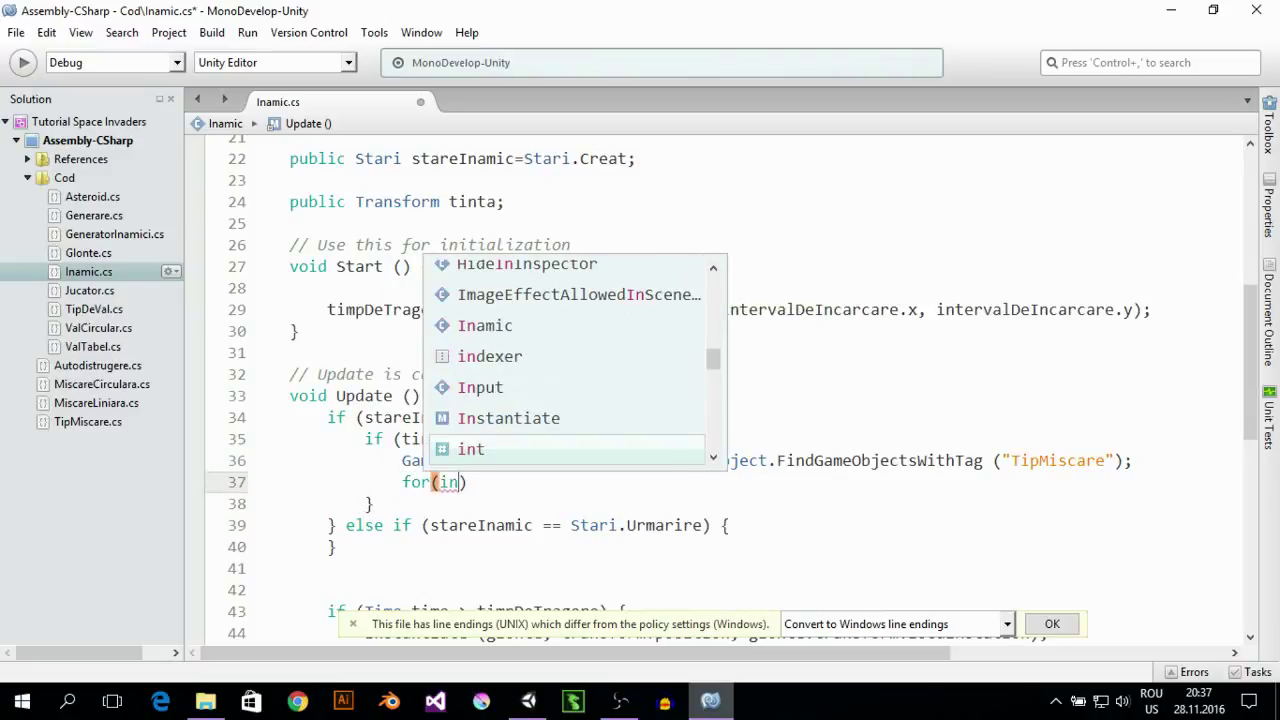
type("t i")
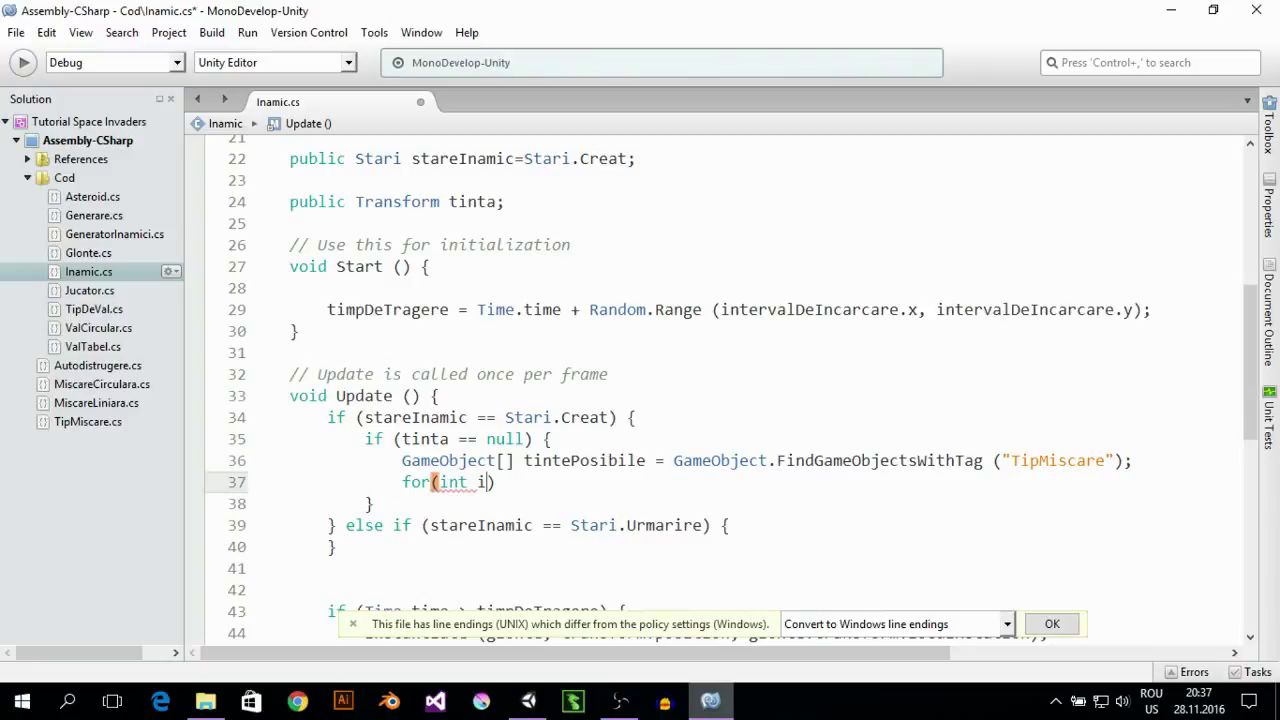
type("=0")
type(";i")
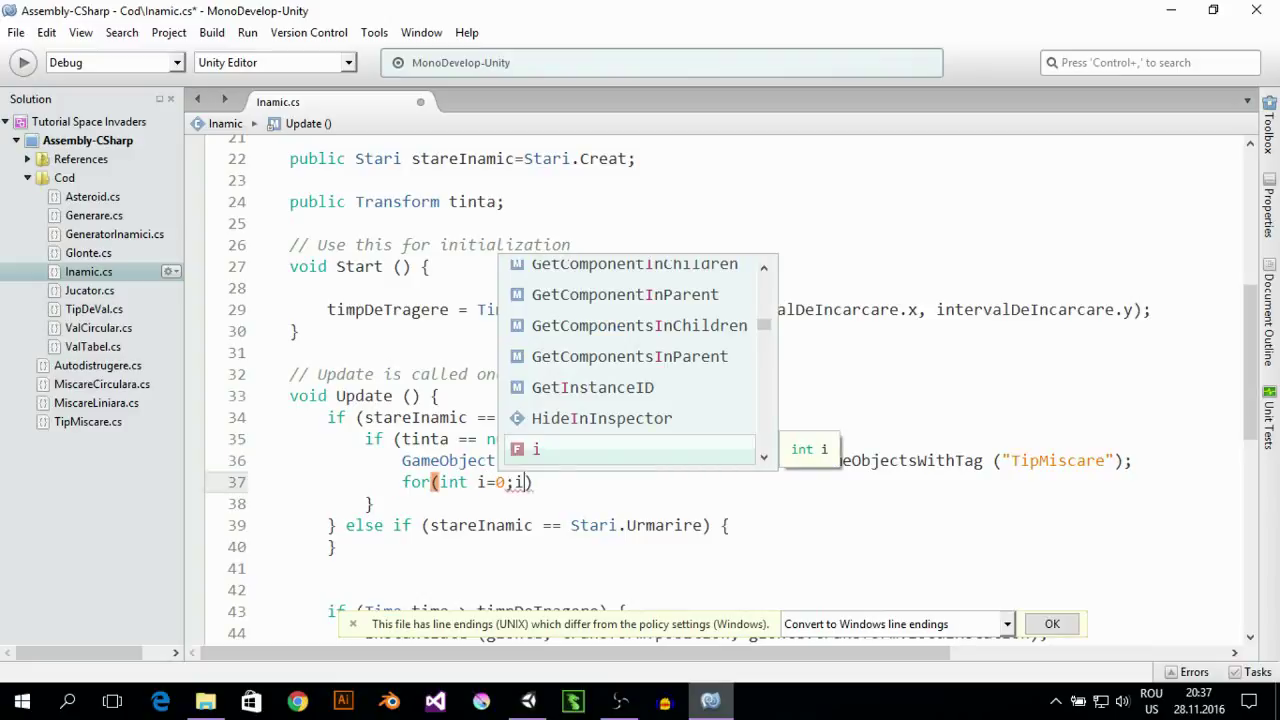
key("Escape")
type("<ti")
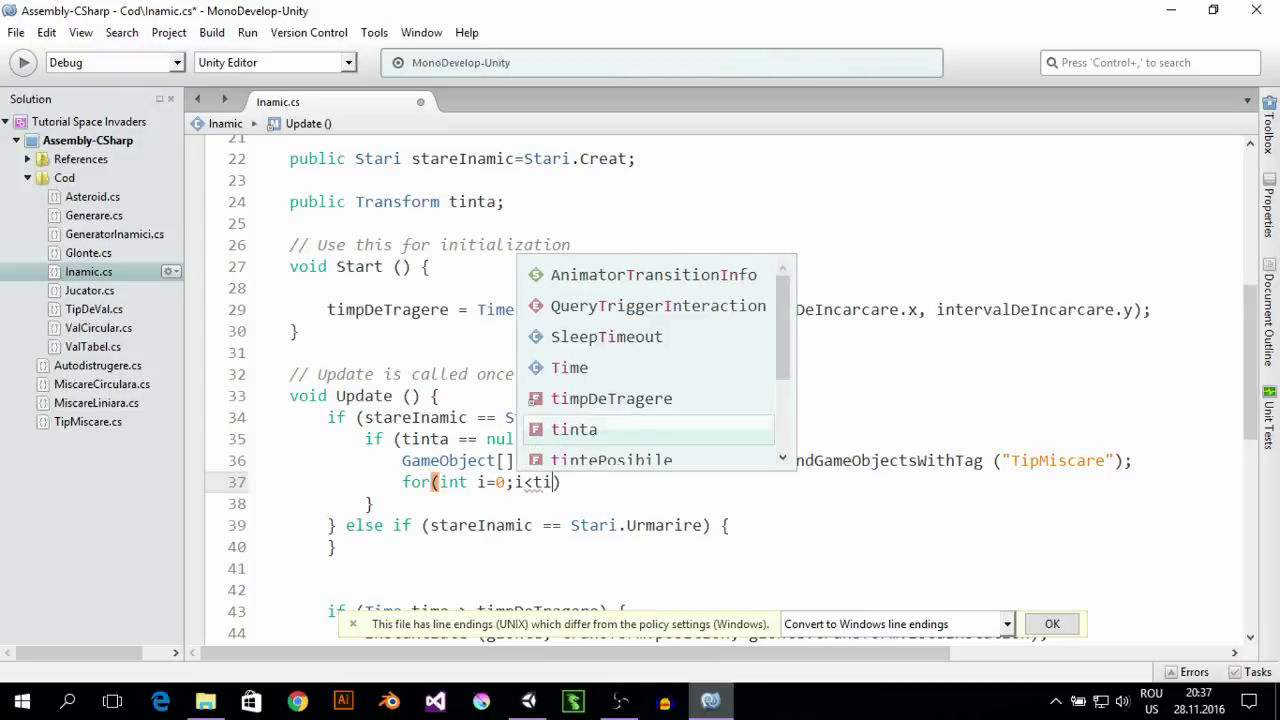
type("n")
key("Down")
key("Return")
type(".")
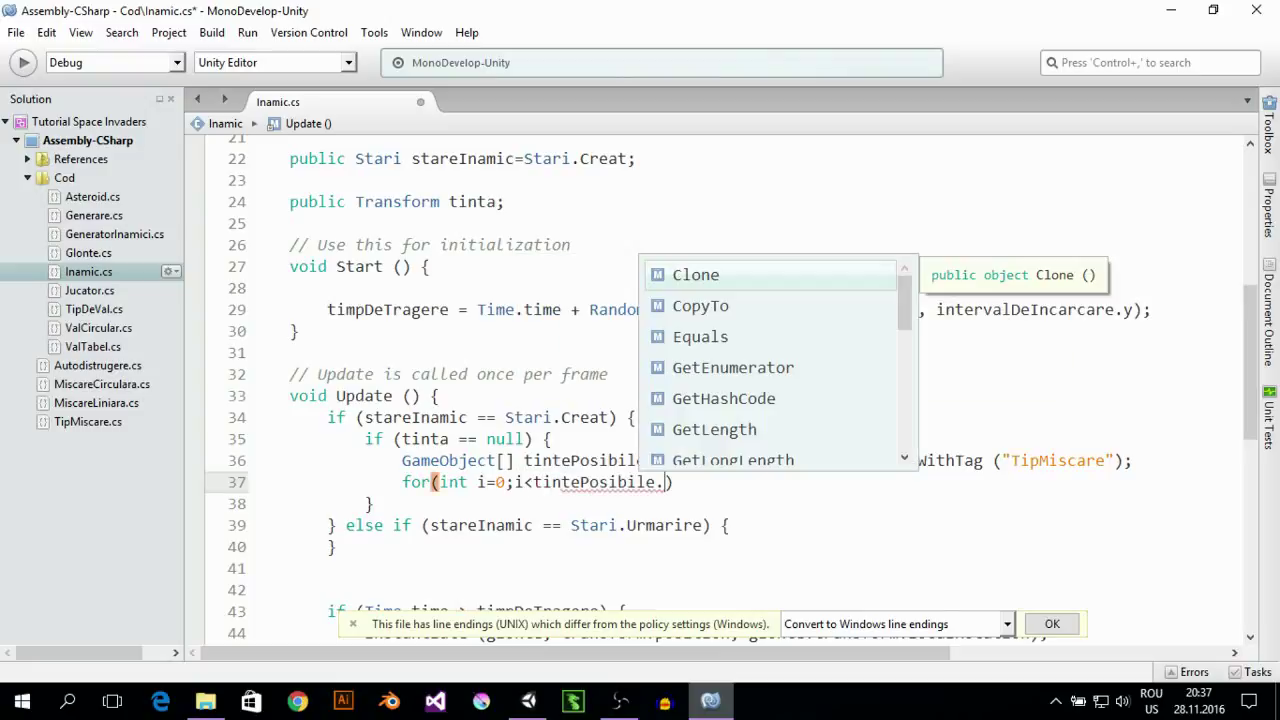
type("Le")
key("Return")
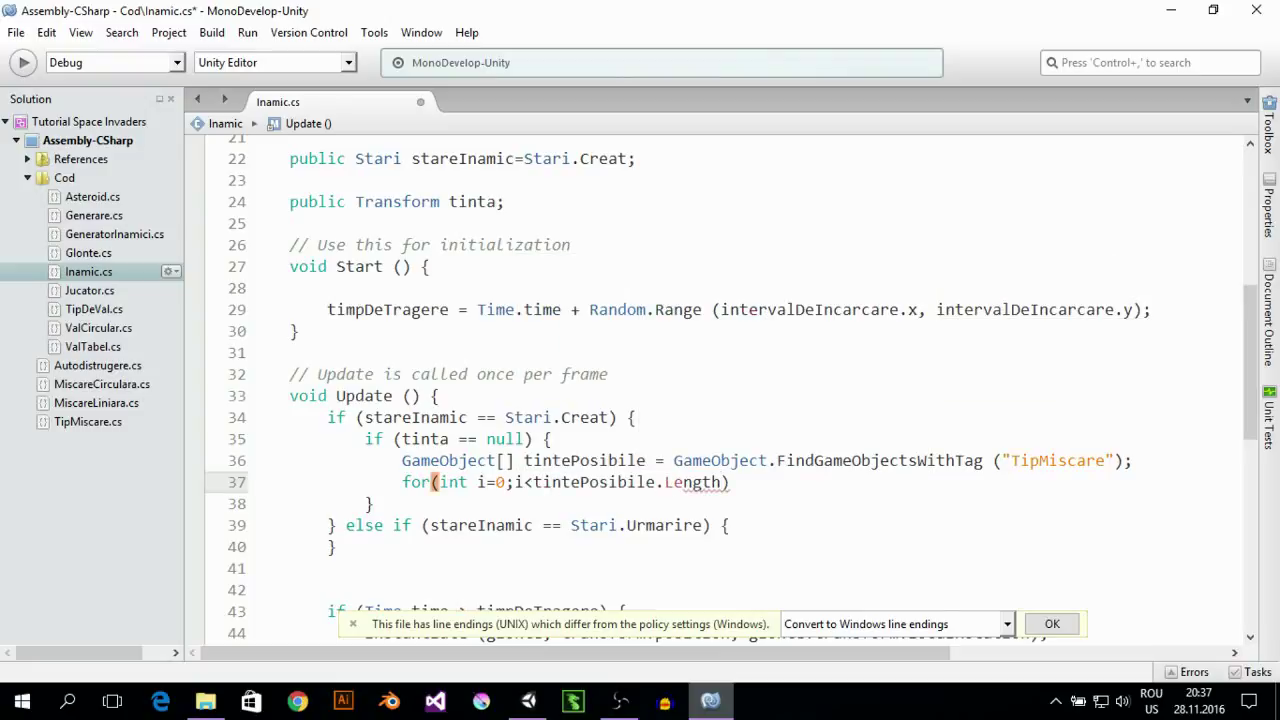
type("; i+")
type("+) {")
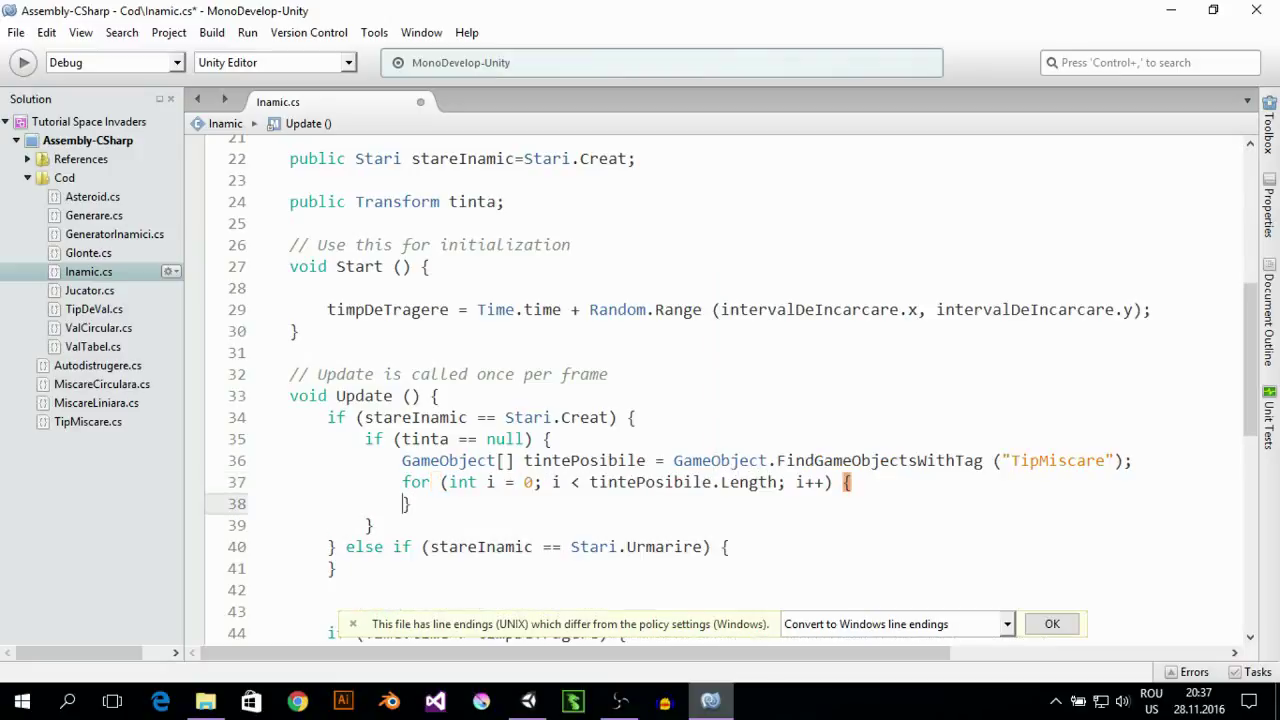
key("Return")
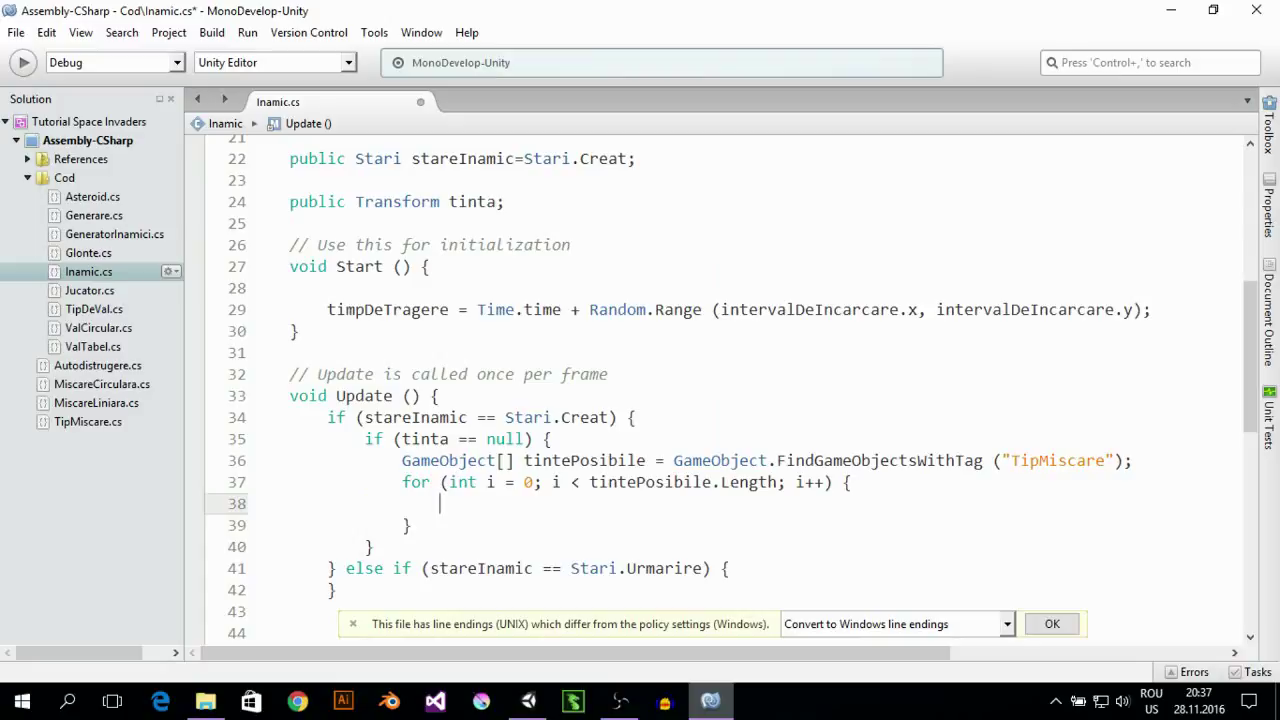
In the loop body, begin TipMiscare temporar = tintePosibile
type("T")
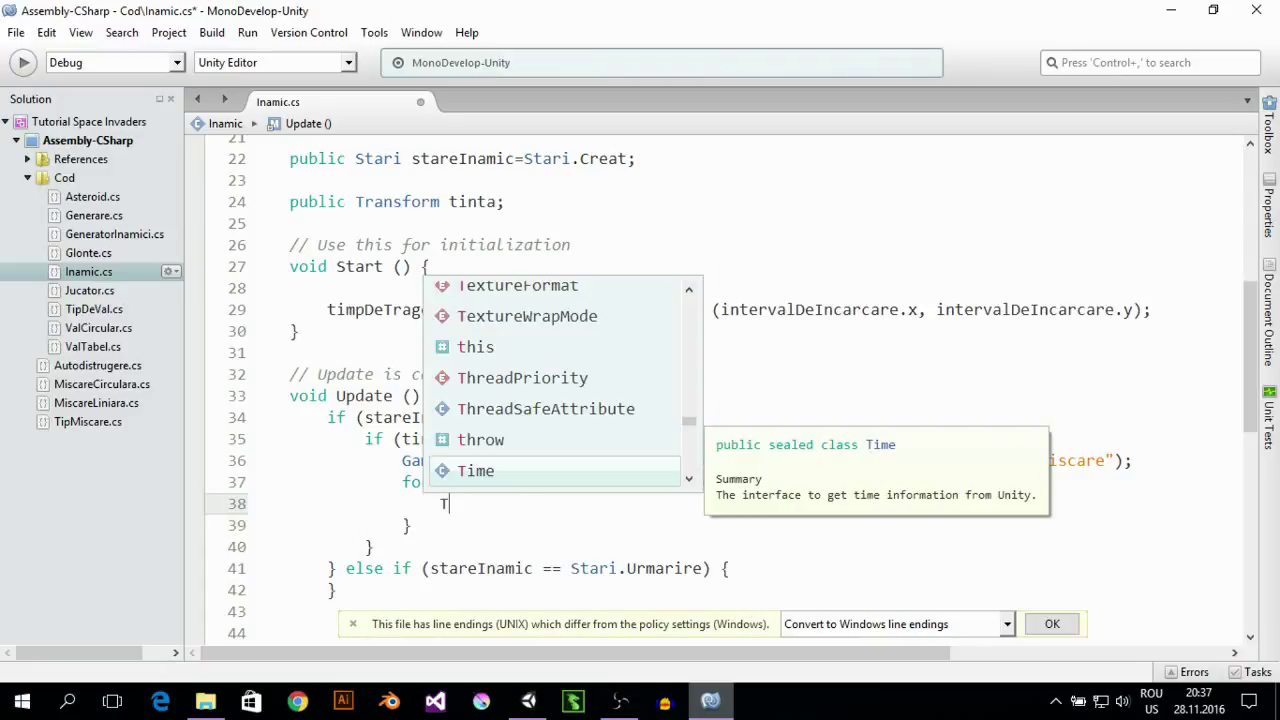
type("ip")
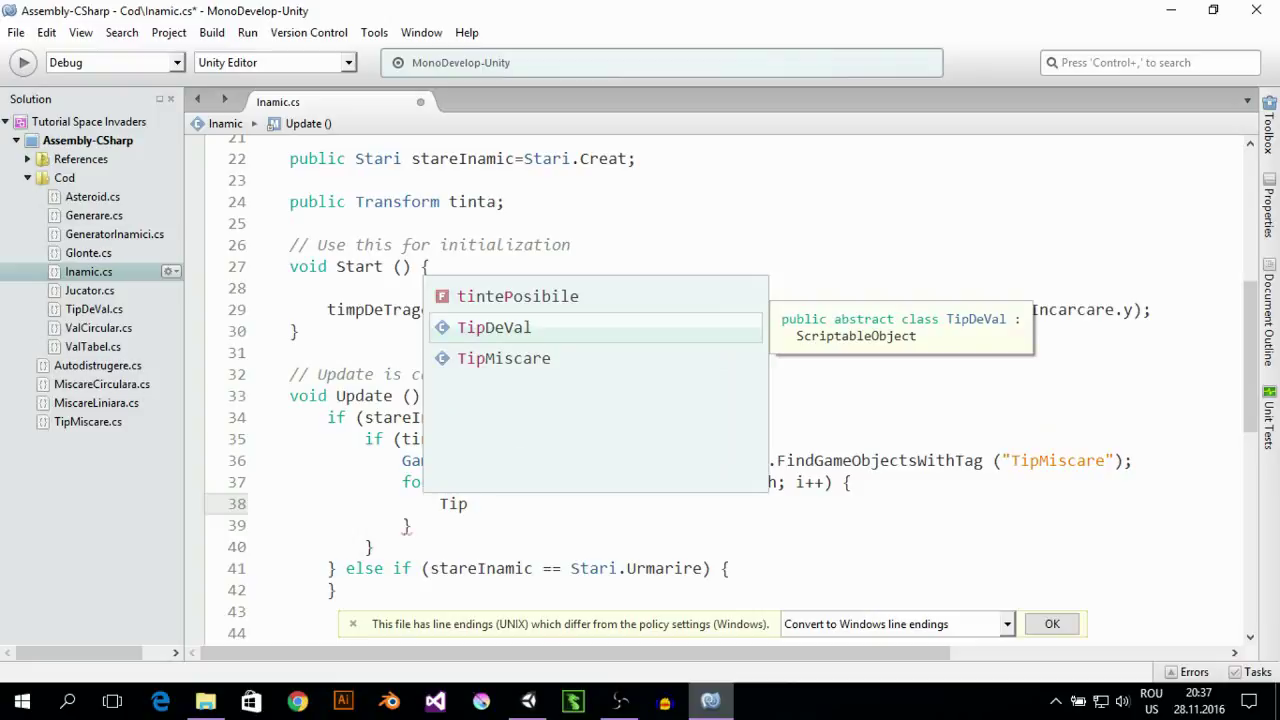
key("Down")
key("Return")
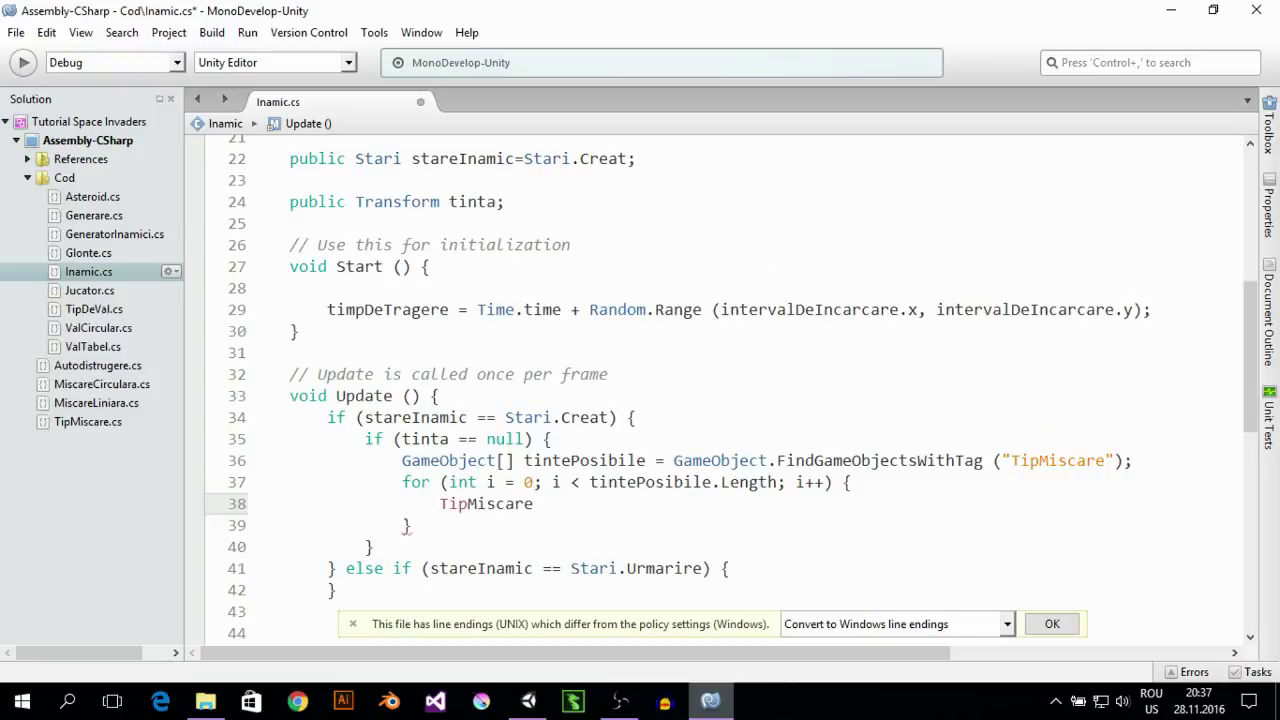
type(" tempor")
type("ar=")
type("ti")
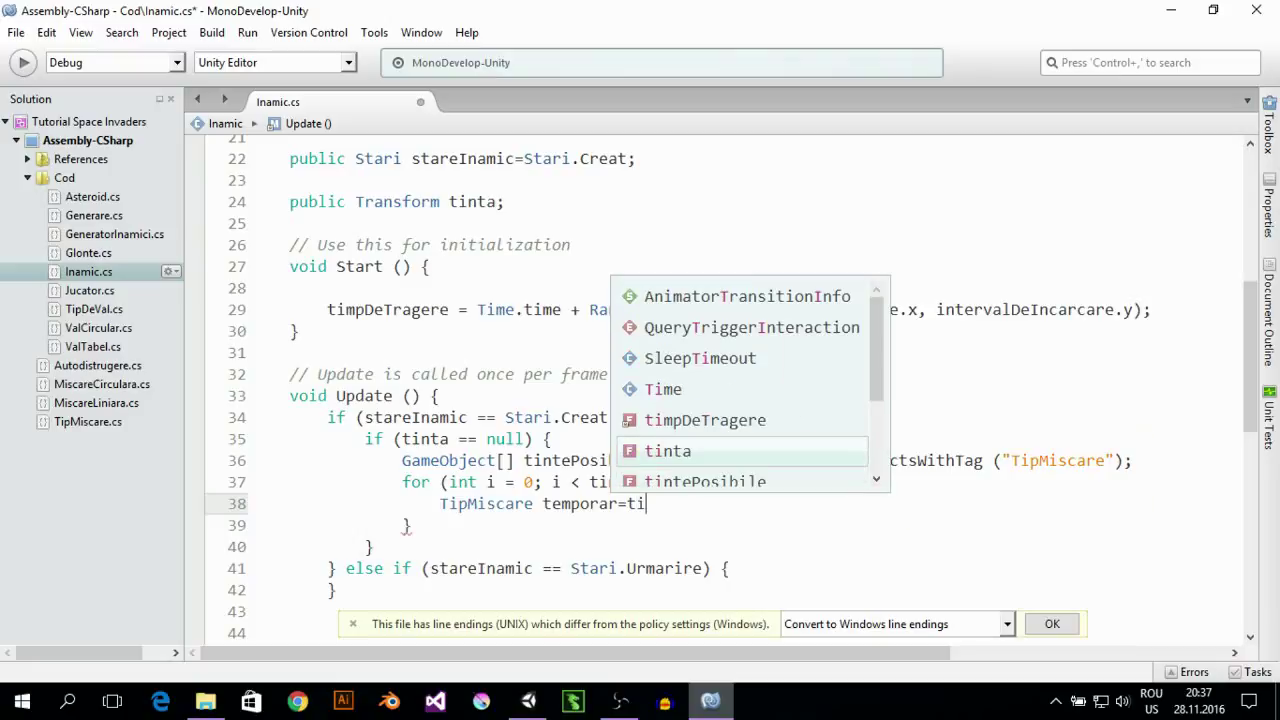
key("Down")
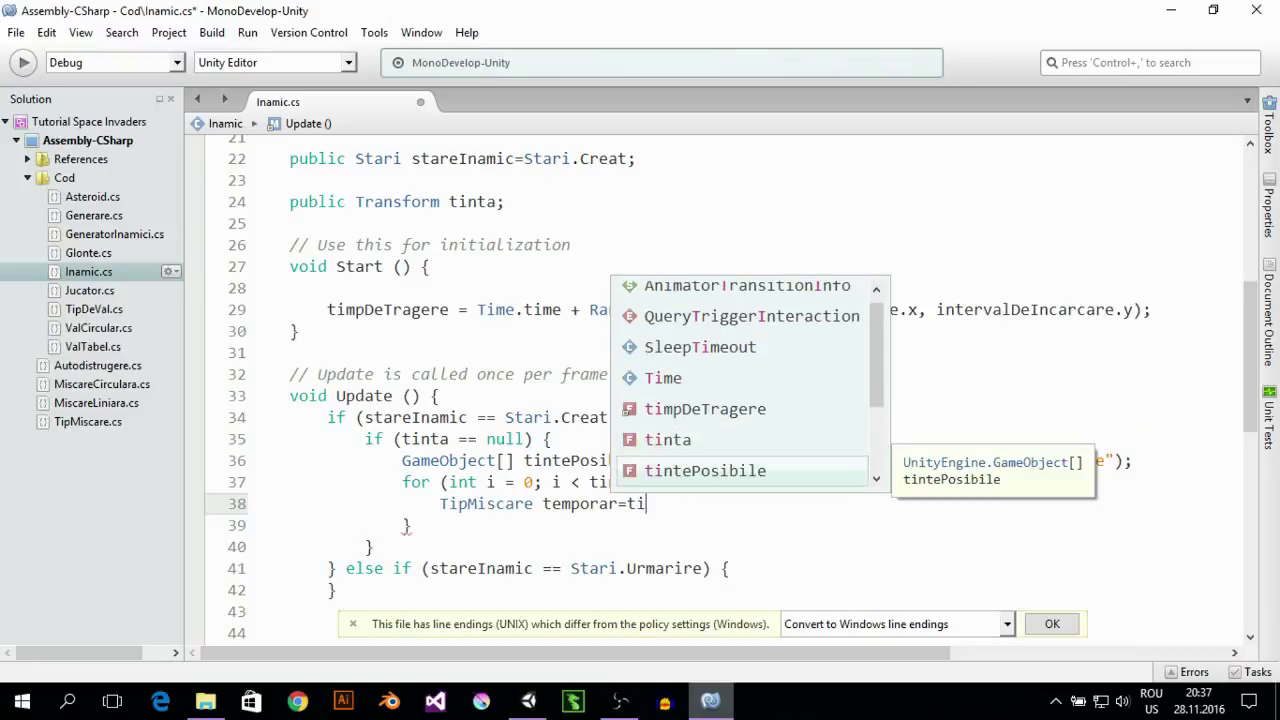
key("Return")
Finish the declaration with [i].GetComponent<TipMiscare> ();
type("[")
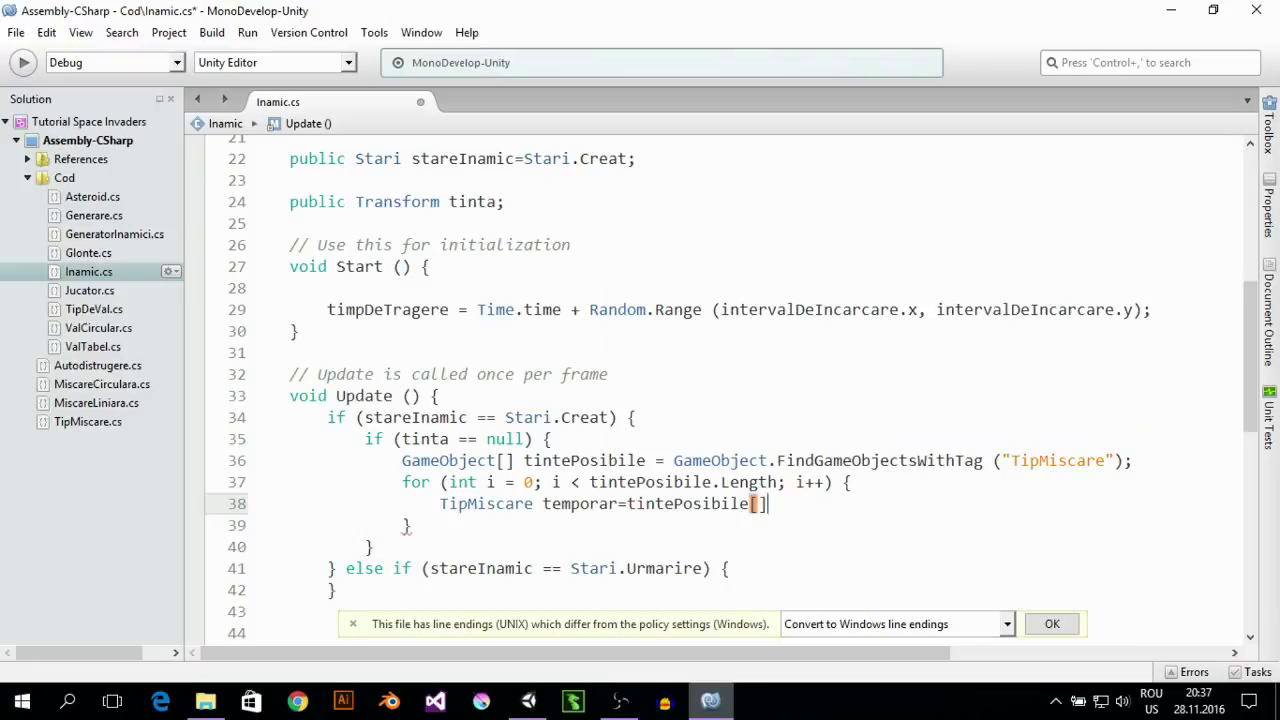
type("i]")
type(".get")
key("Up")
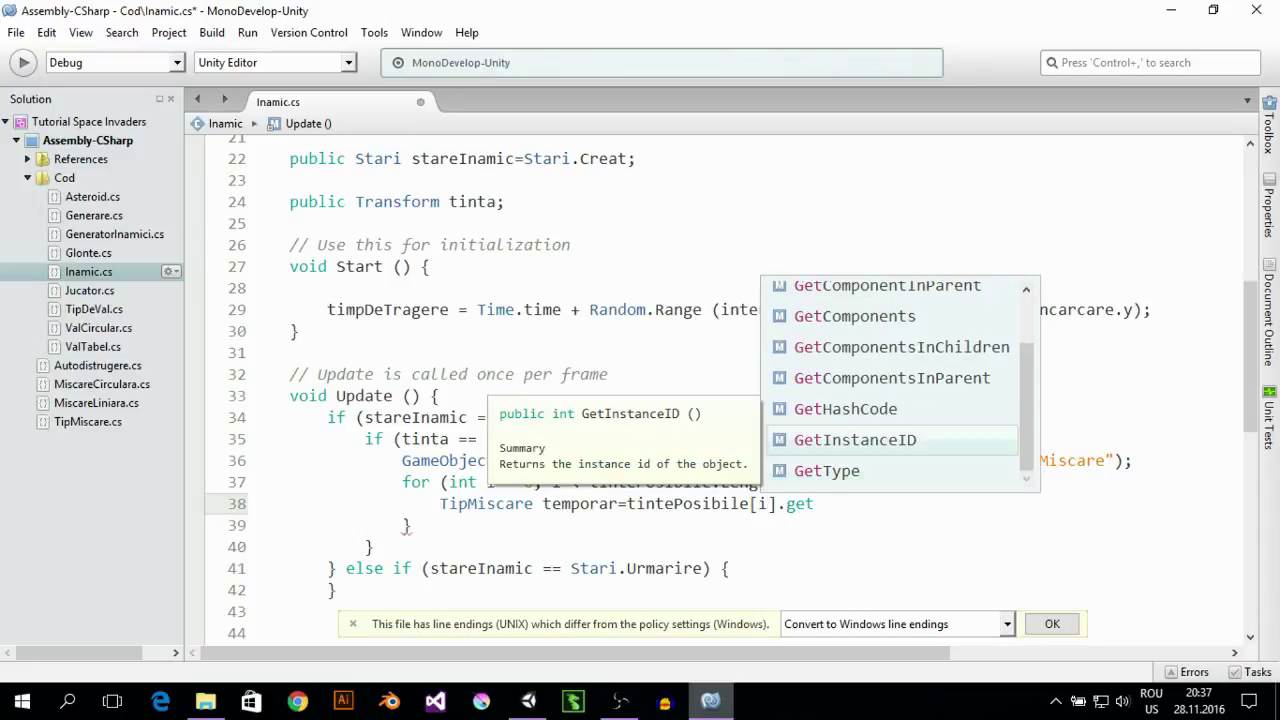
key("Down")
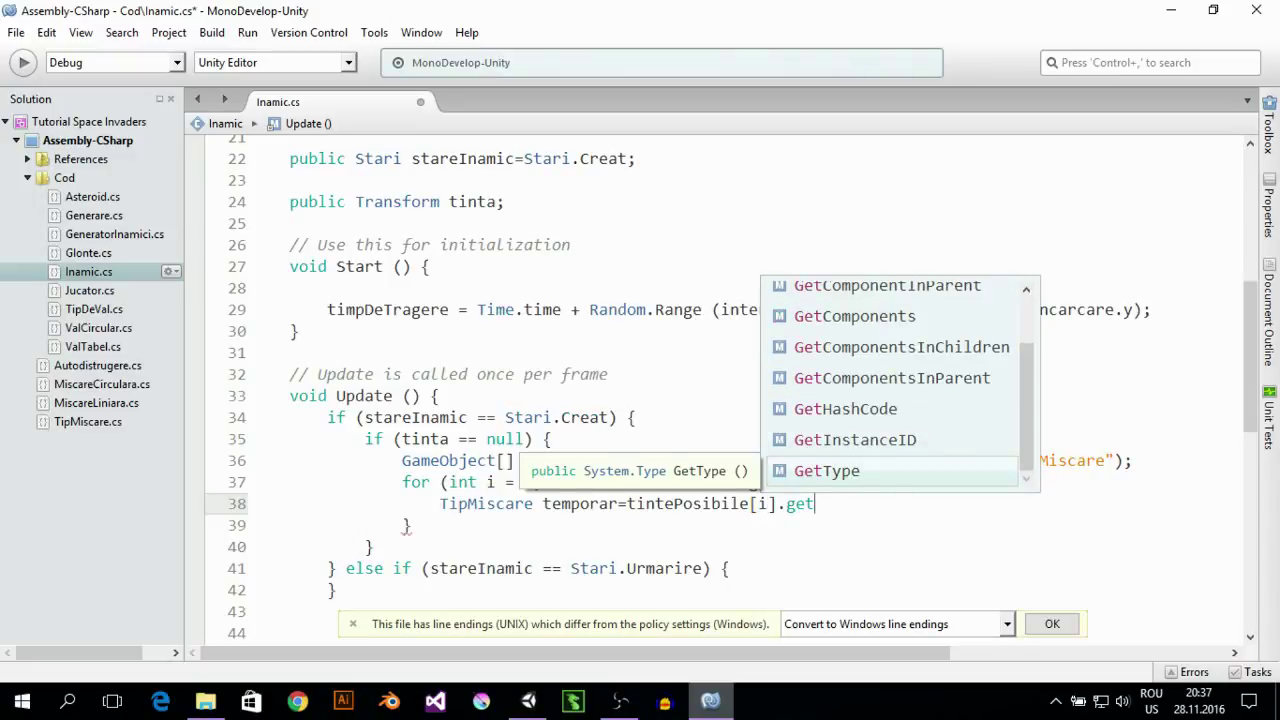
type("com")
key("Return")
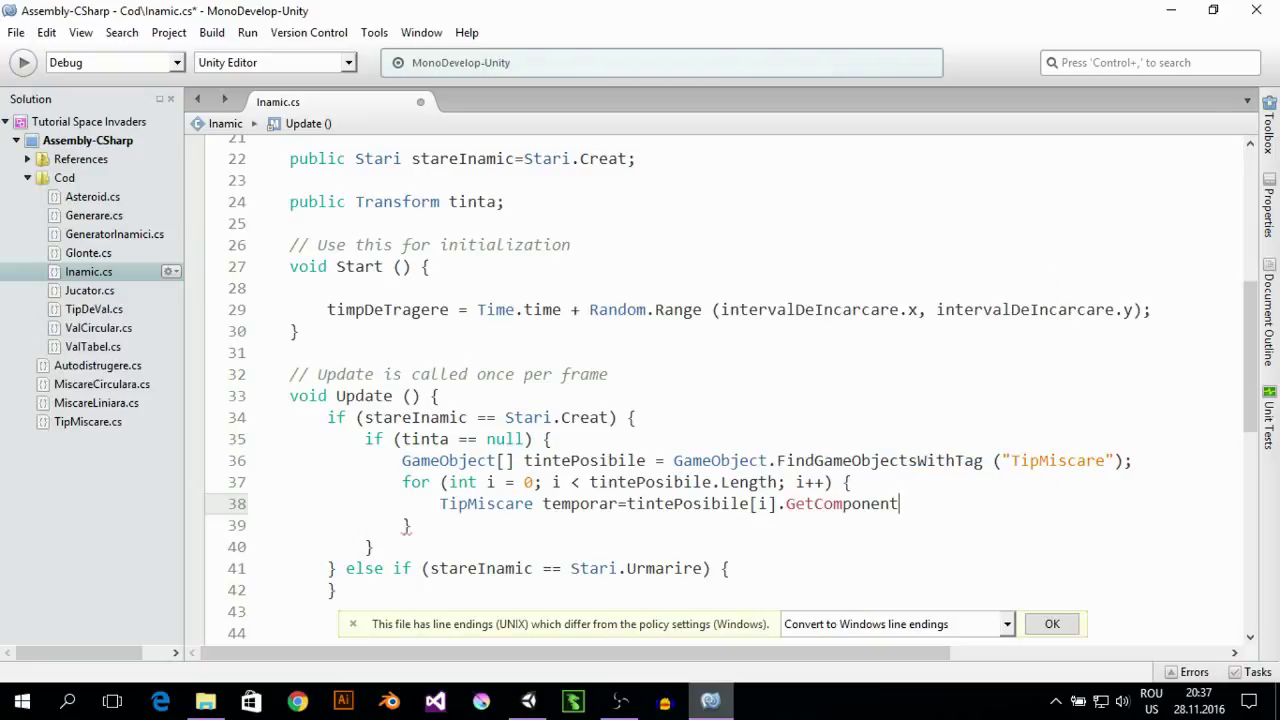
type("<>")
key("Left")
type("Tip")
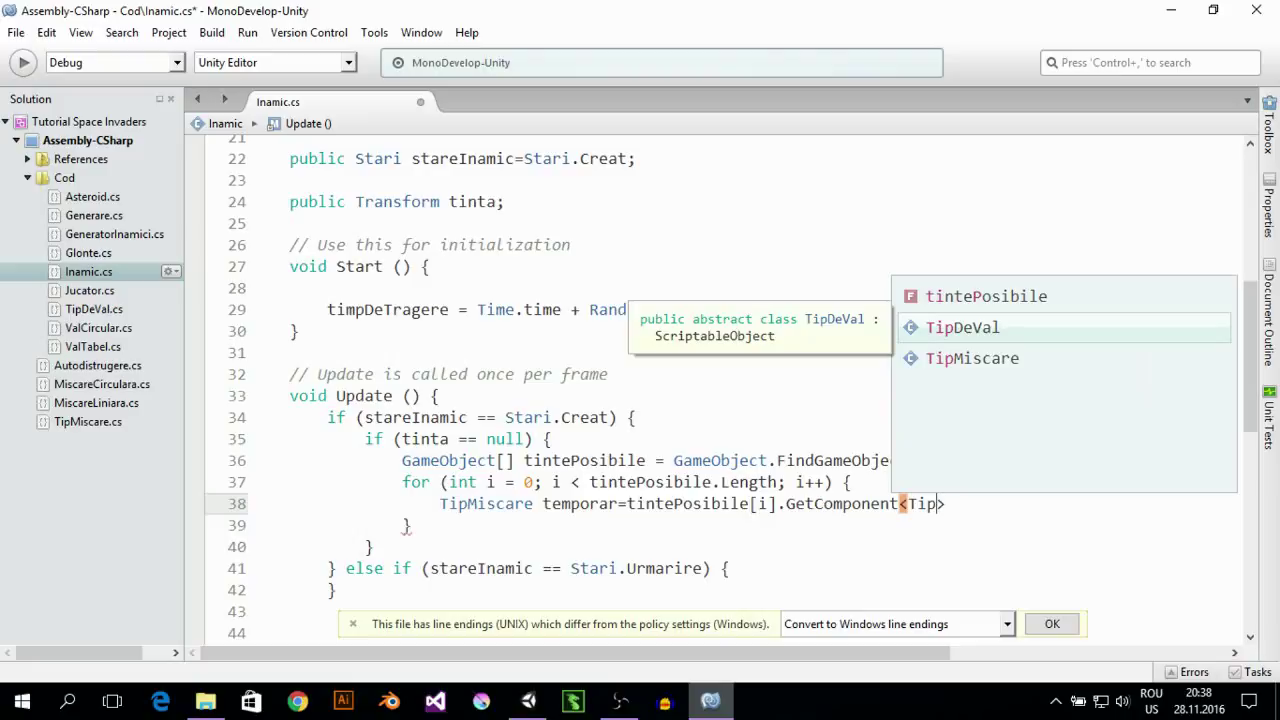
key("Down")
key("Return")
key("Right")
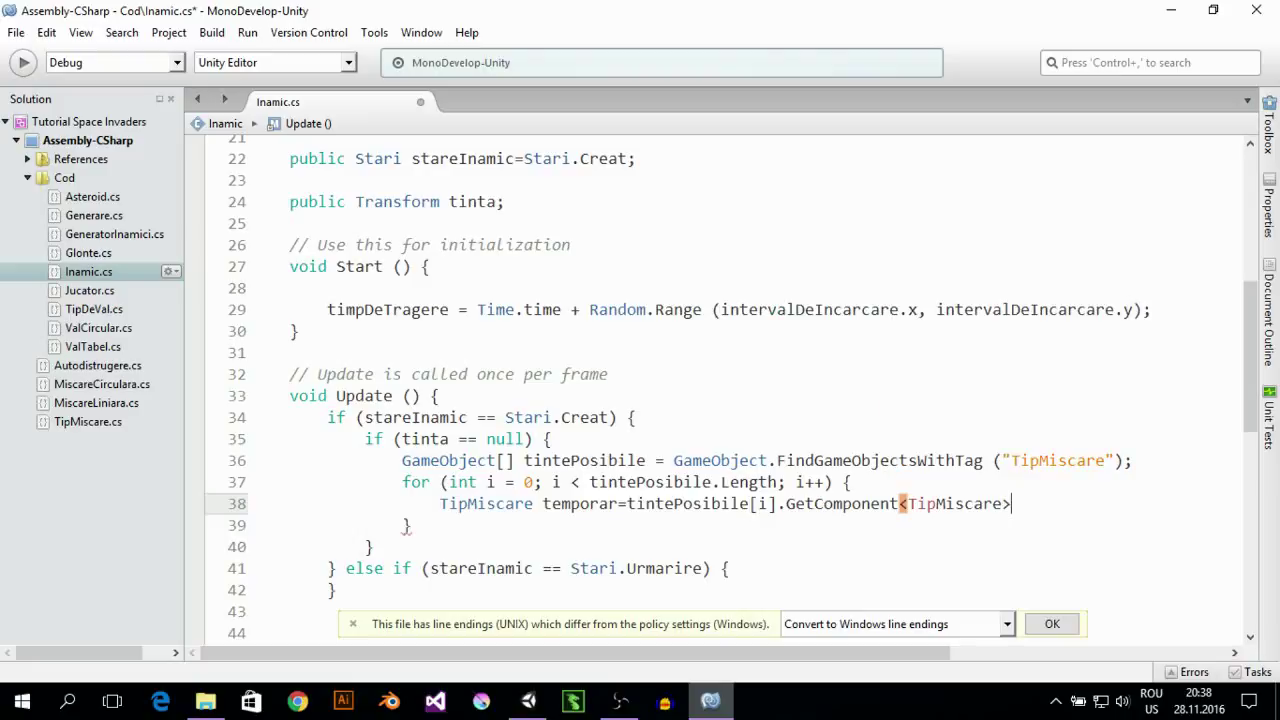
type("()")
type(";")
key("Left")
key("Right")
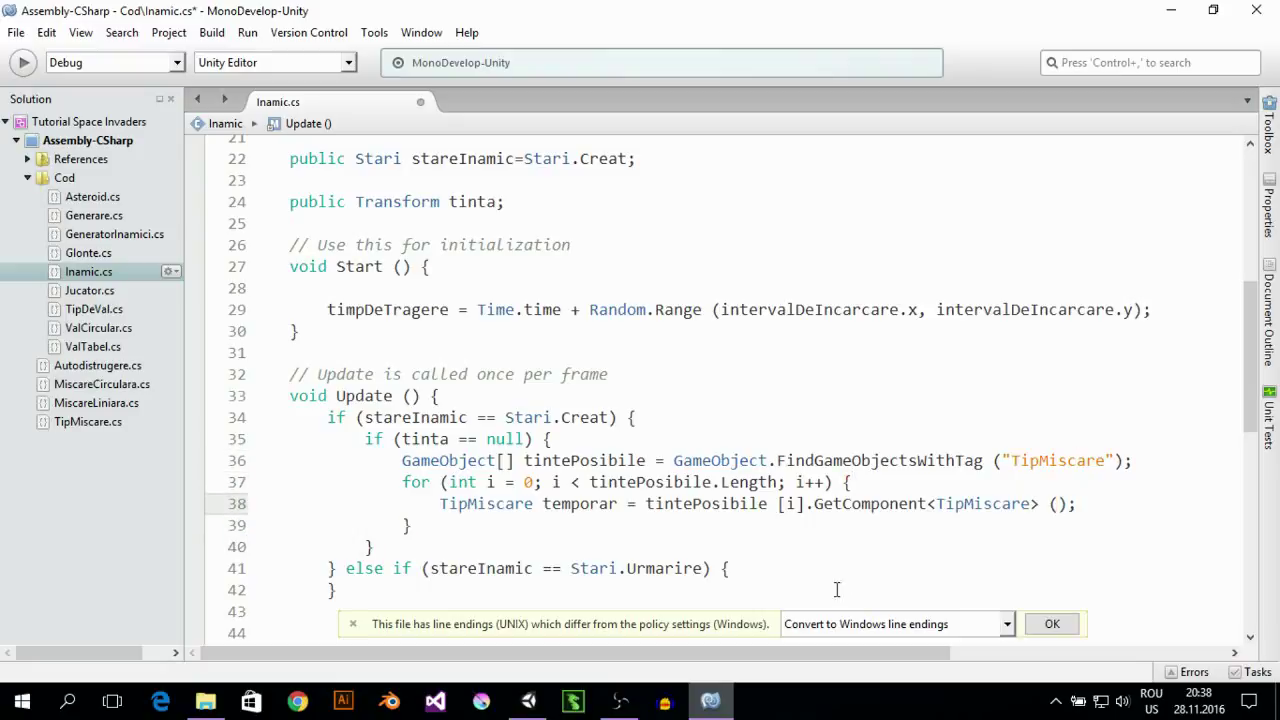
Compare the TipMiscare tag and type names, then add a line after the temporar declaration
left_click_drag(1012, 460, 1101, 458)
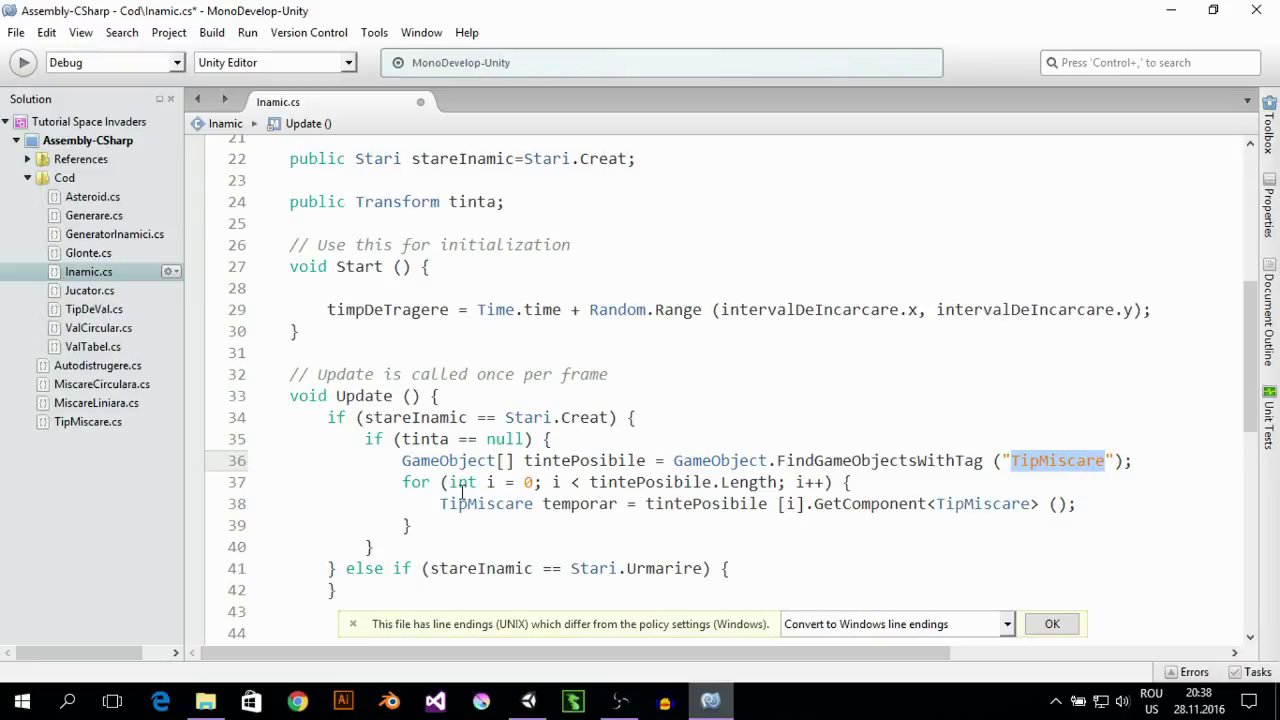
left_click_drag(440, 504, 538, 505)
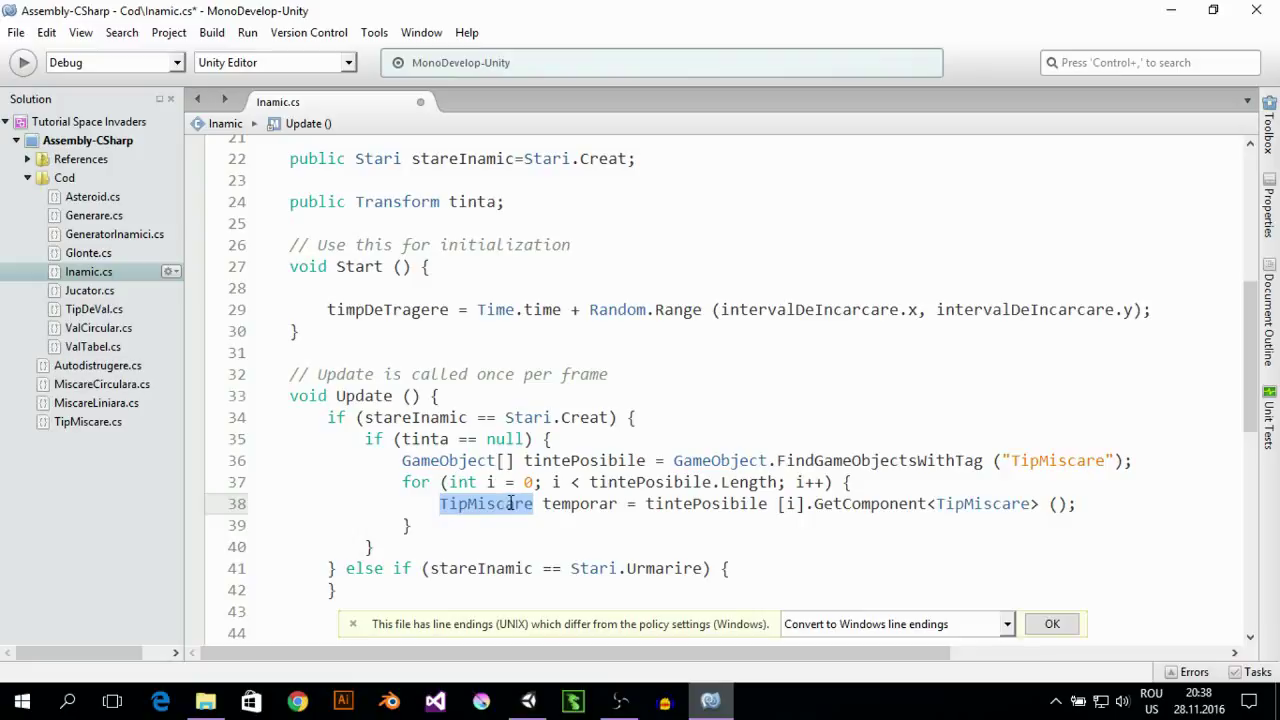
left_click(1080, 503)
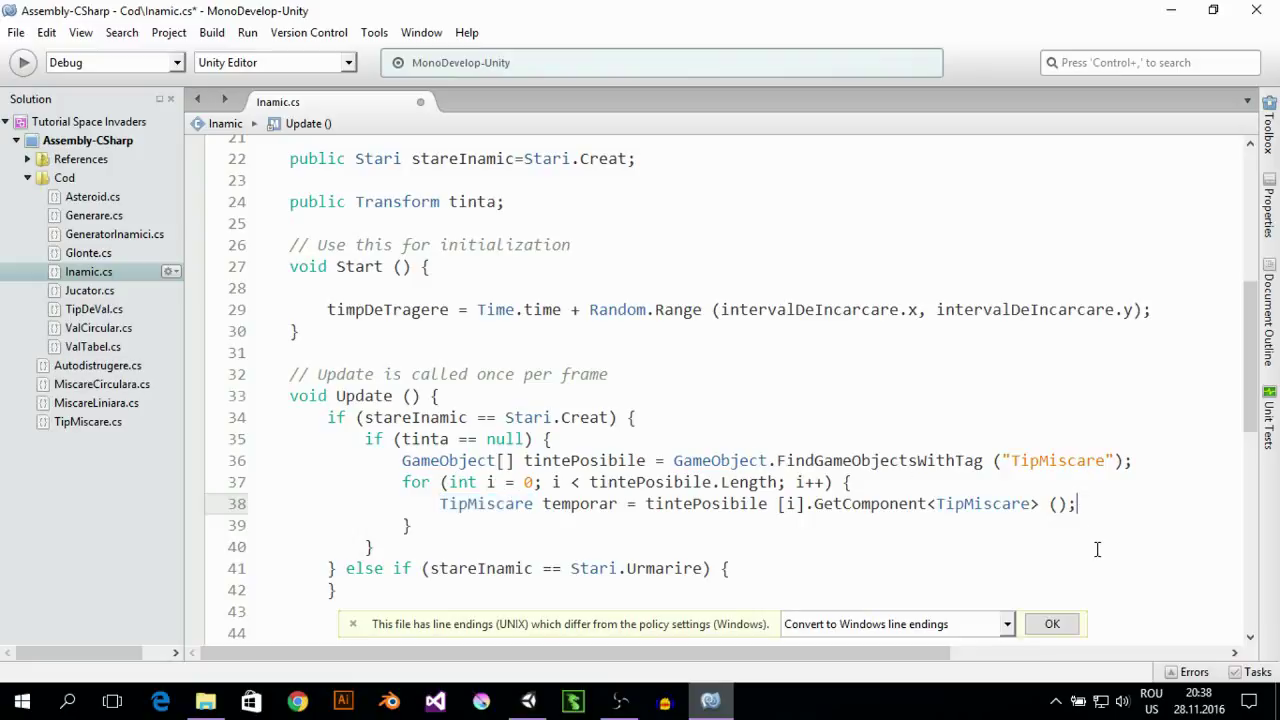
key("Return")
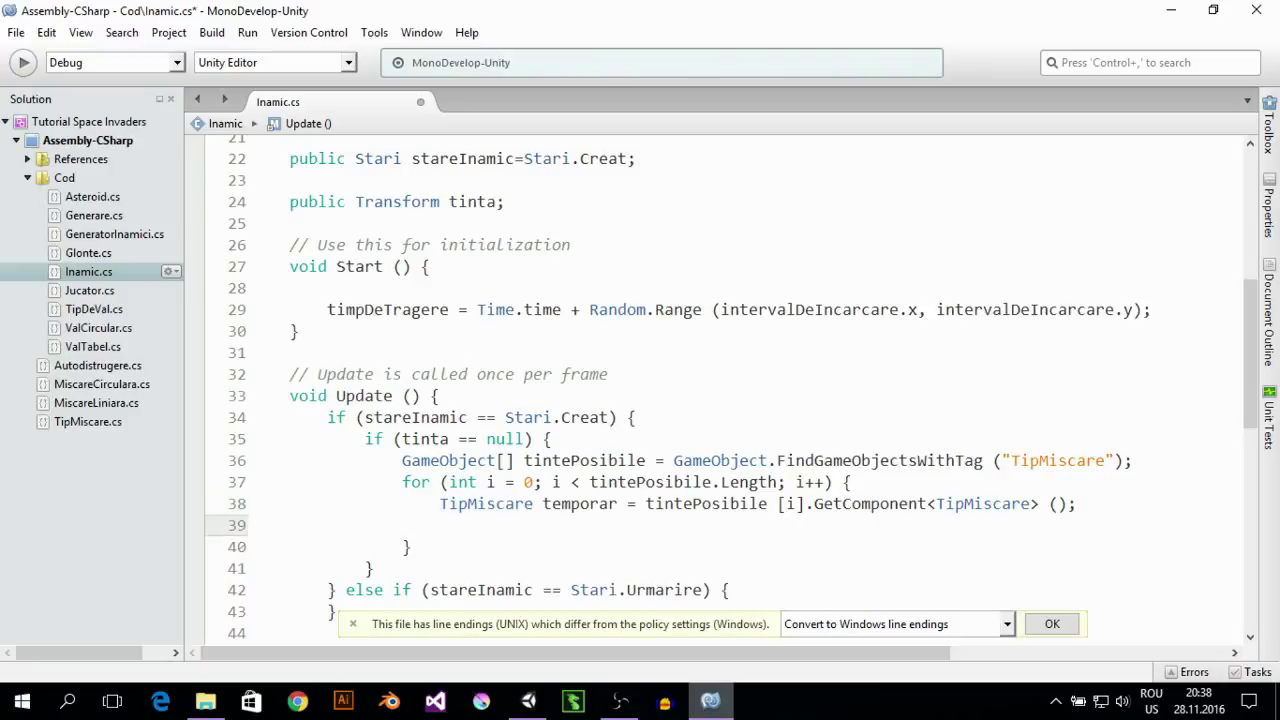
Add an if (temporar.esteLiber) { } block inside the loop
type("if(")
type("temp")
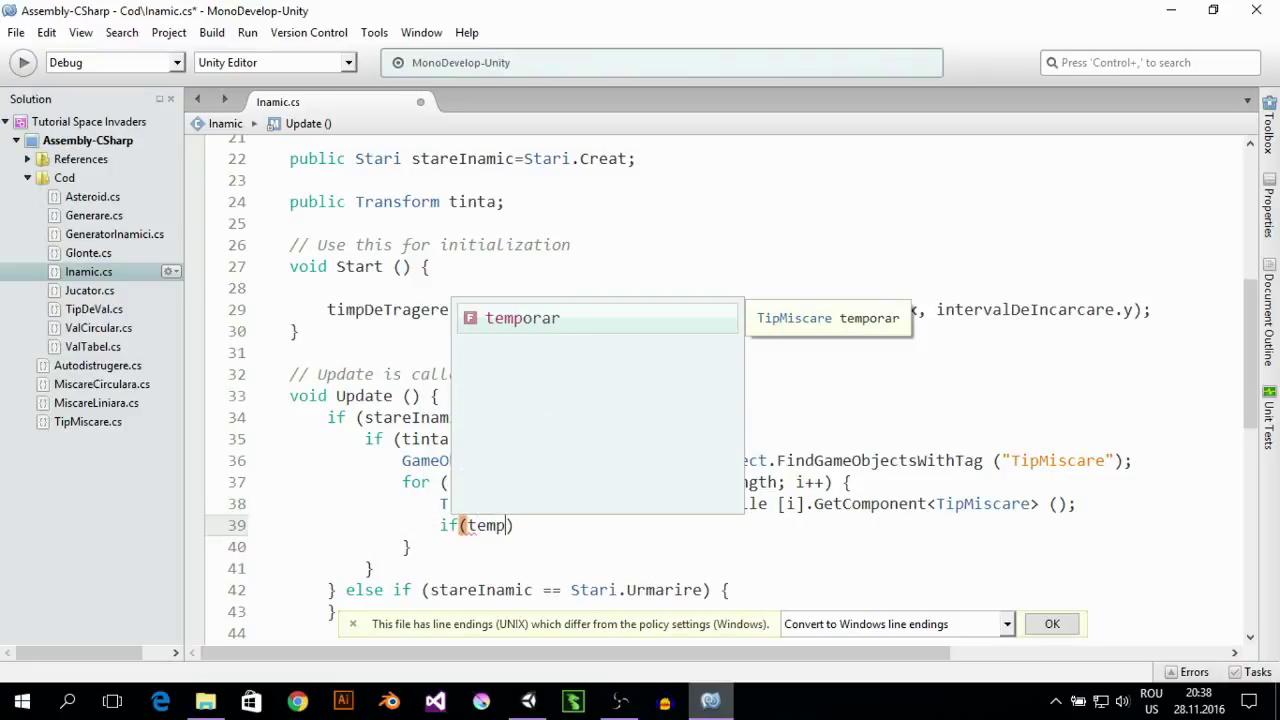
key("Return")
type(".e")
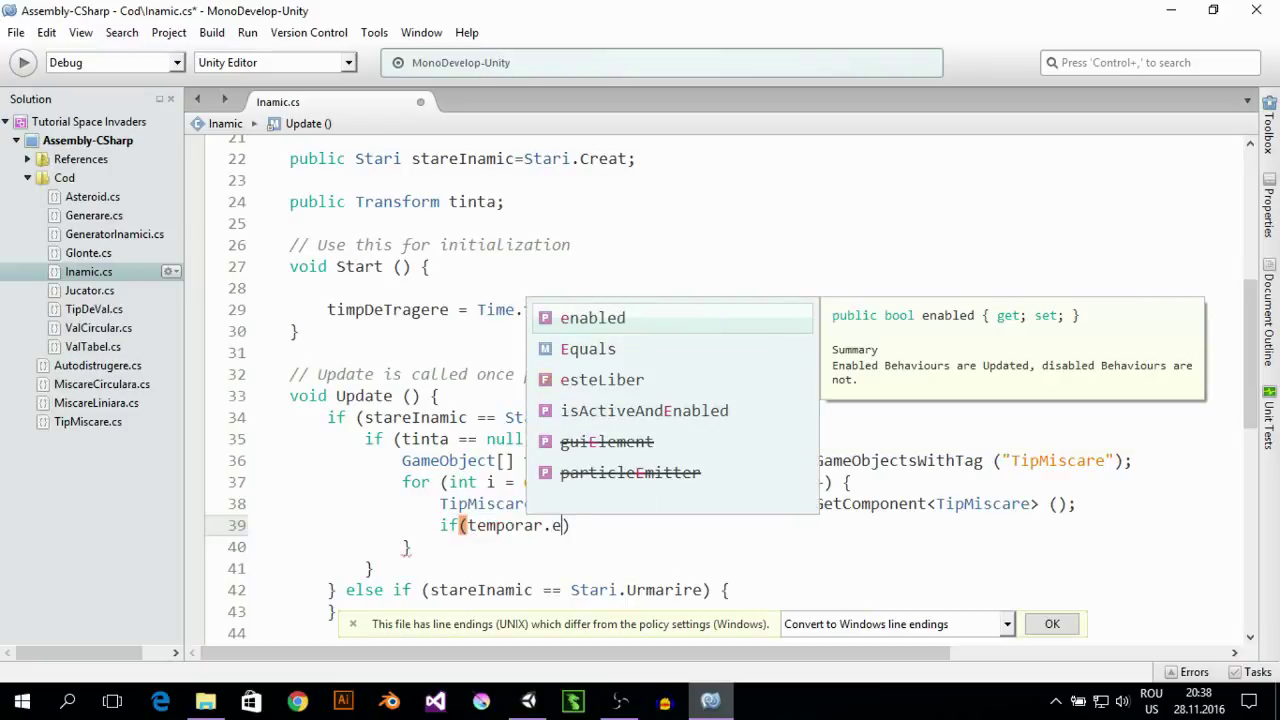
key("Down")
key("Return")
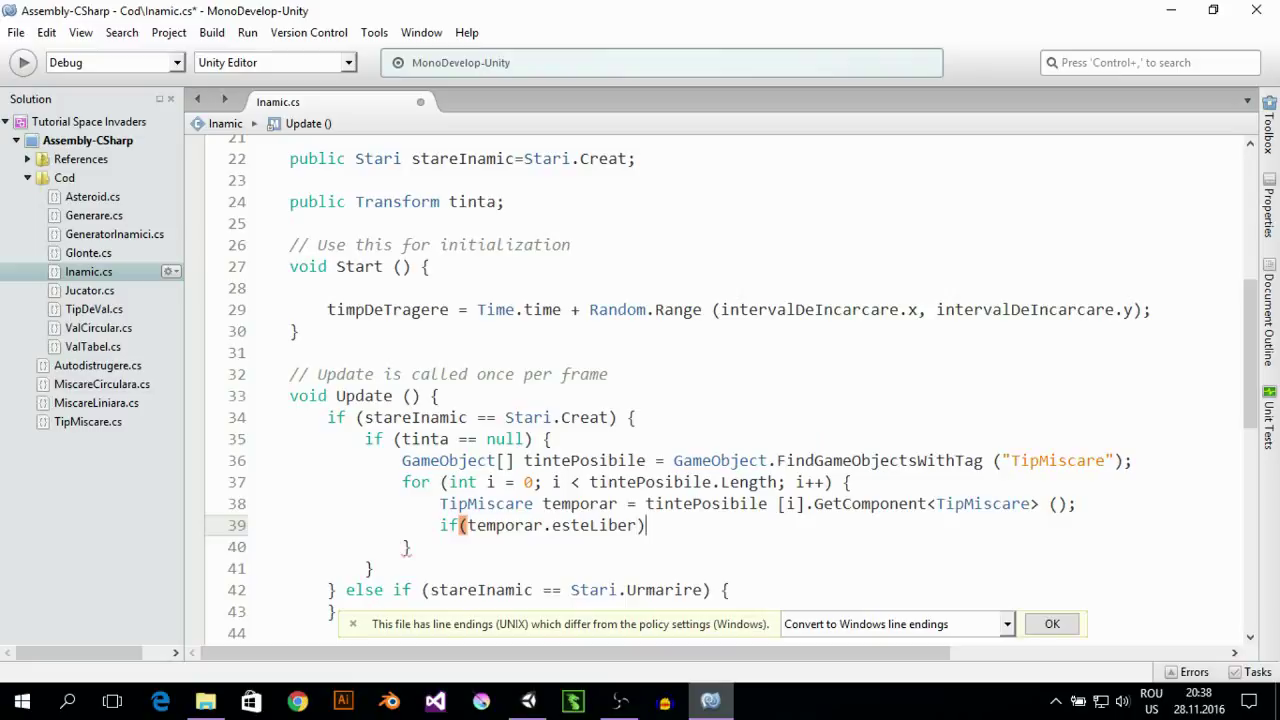
type(") {")
key("Return")
key("Return")
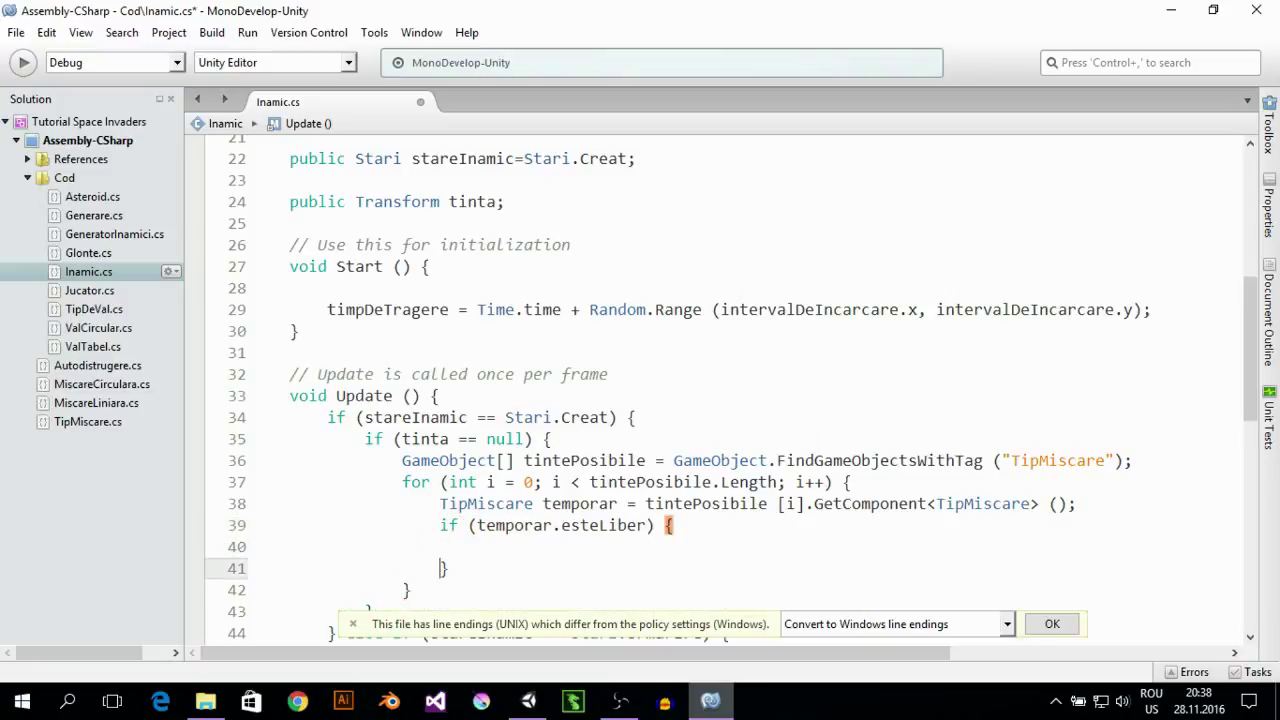
key("Up")
Inside it, set temporar.esteLiber = false;
type("temp")
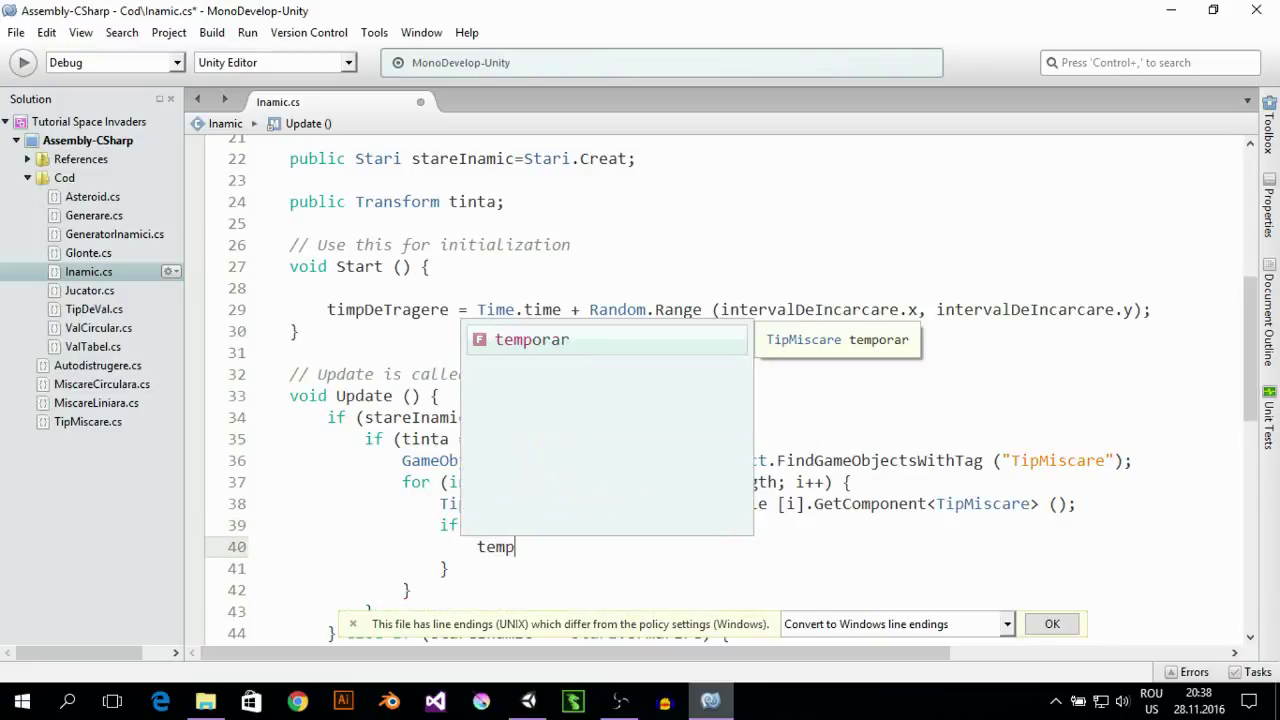
type("o")
key("Return")
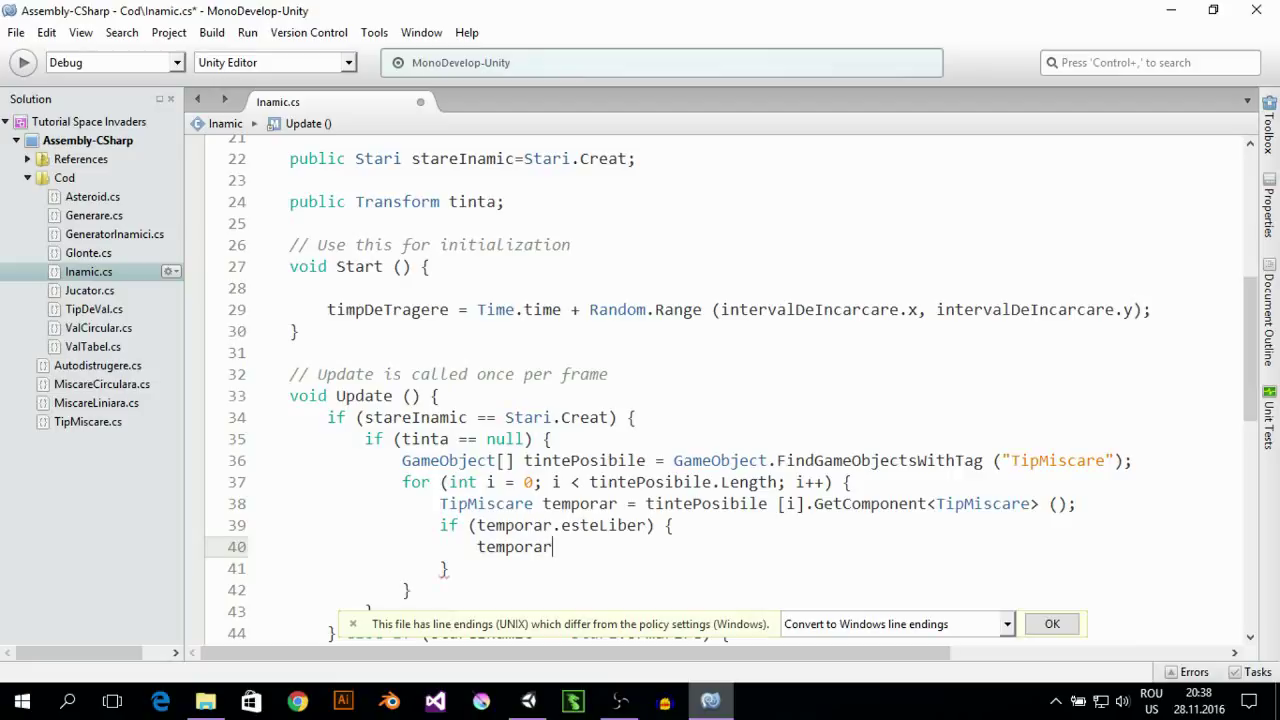
type(".este")
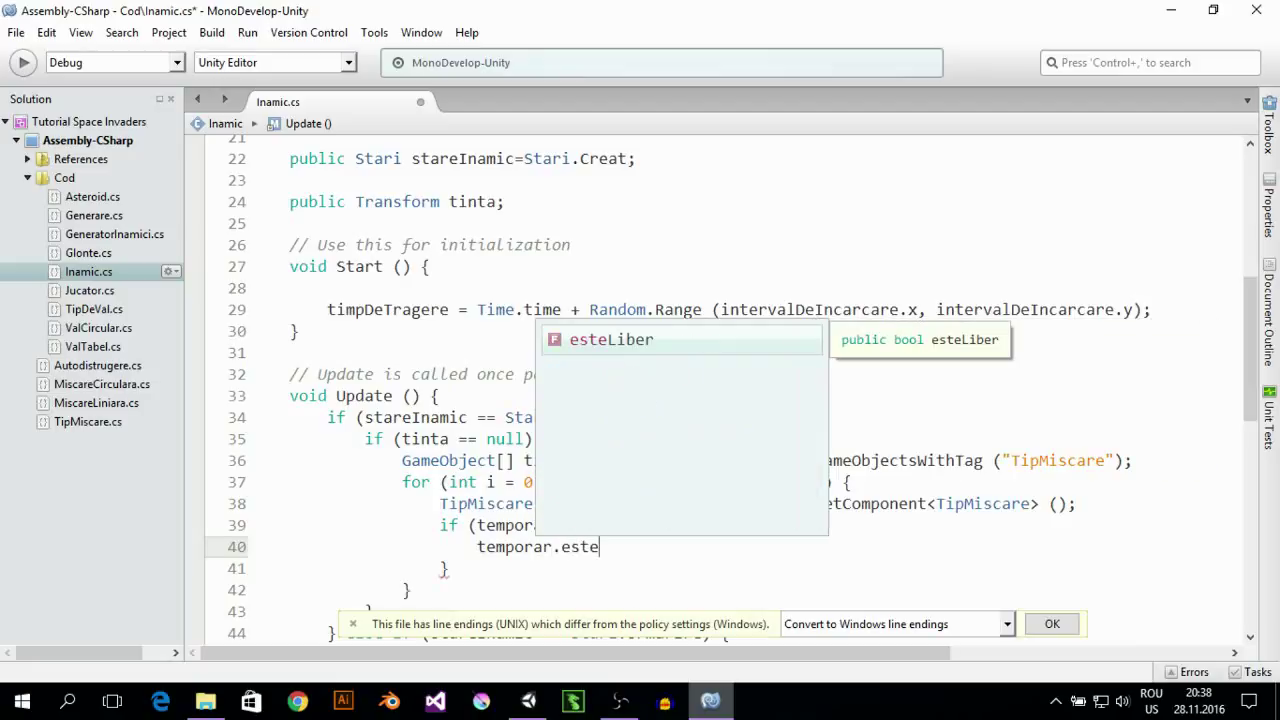
key("Return")
type("=")
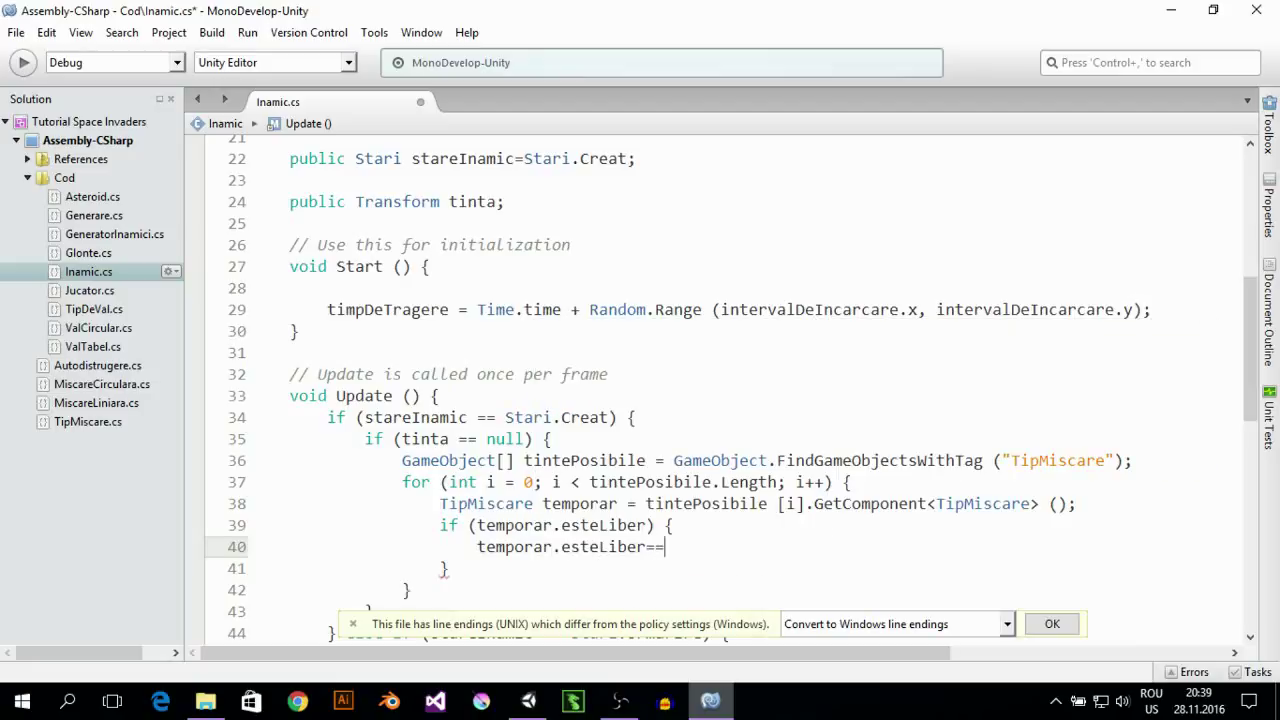
key("BackSpace")
type("fal")
key("Return")
type(";")
key("Return")
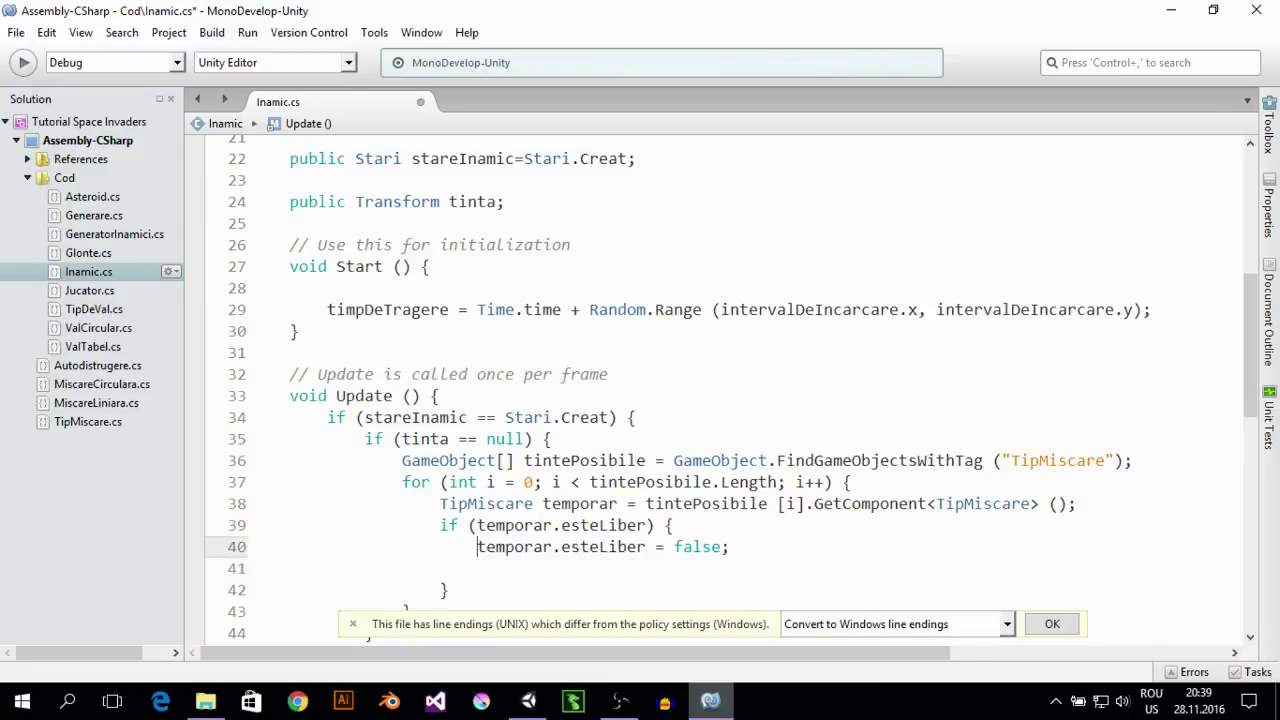
Assign tinta = tintePosibile [i].transform;
type("tin")
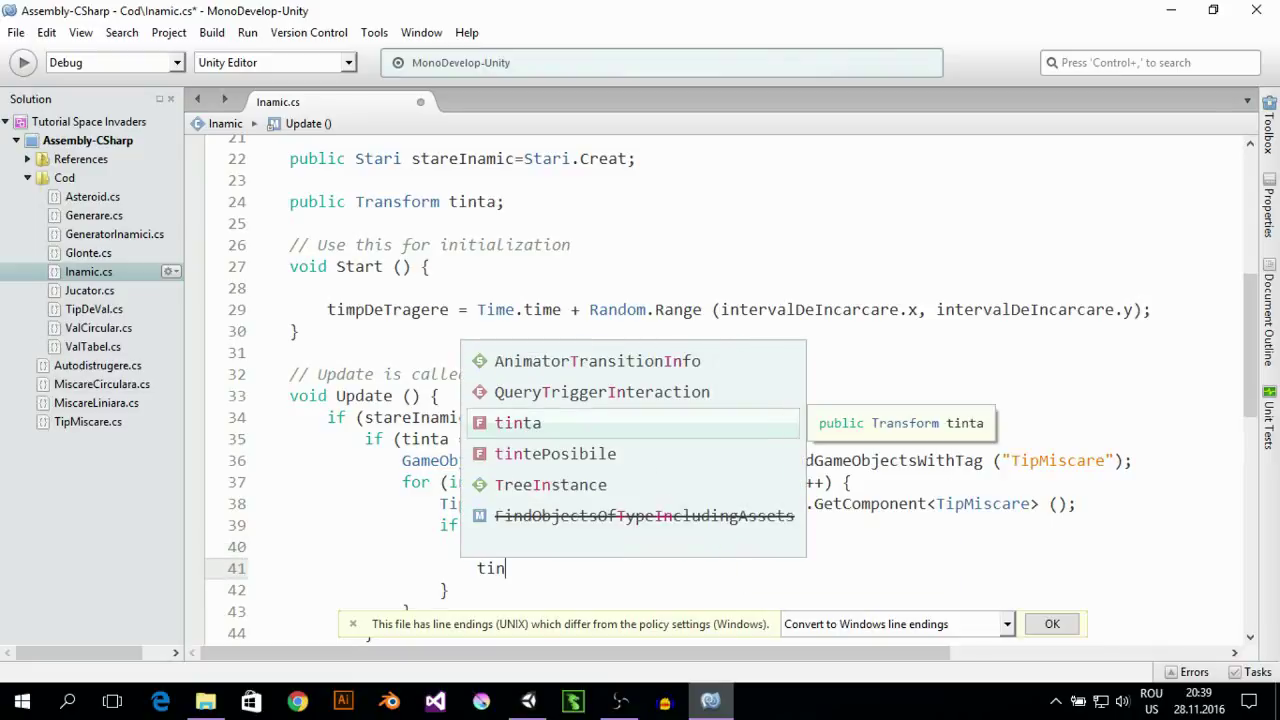
type("ta")
key("Escape")
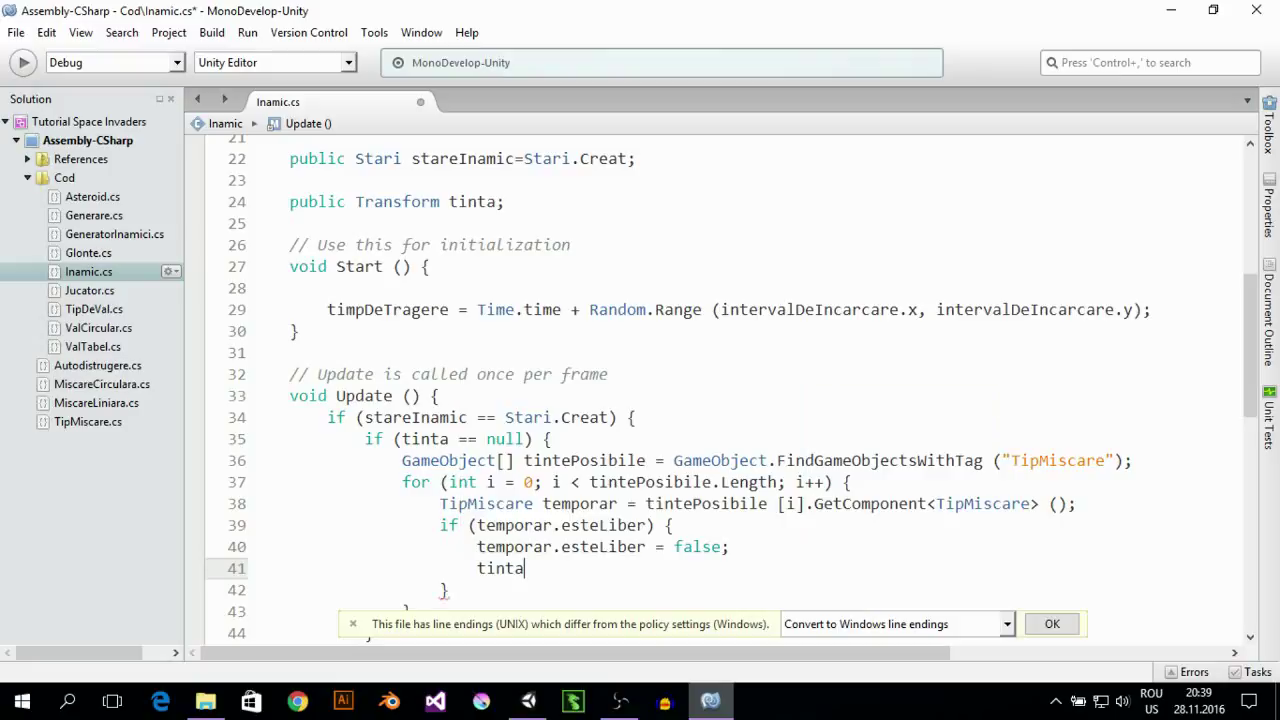
type("=")
type("tin")
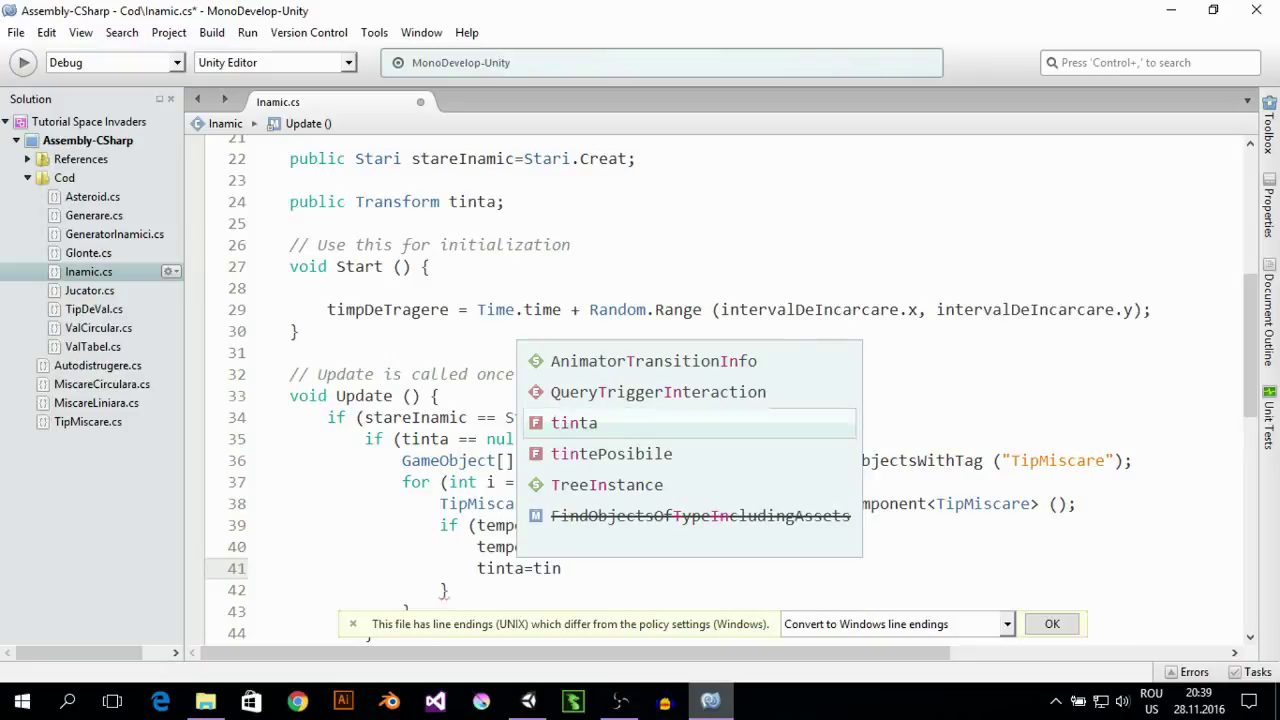
key("Down")
key("Return")
type("[]i")
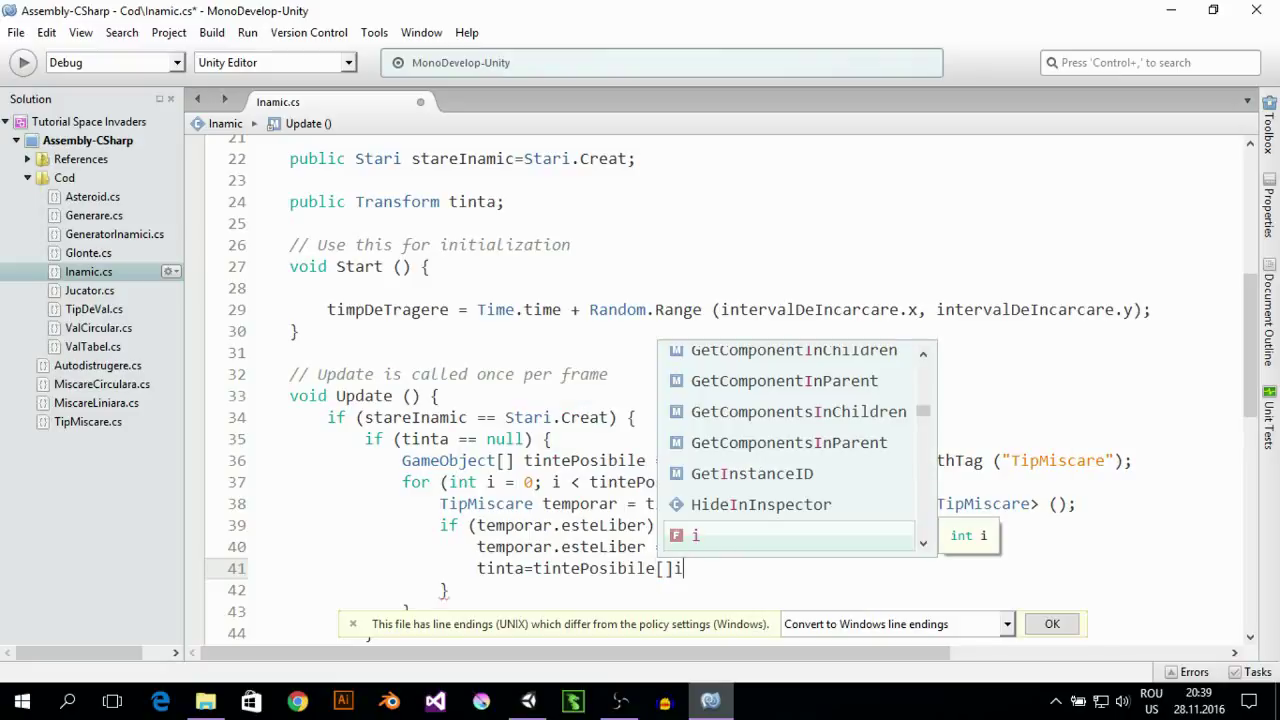
key("BackSpace")
key("Left")
type("i")
key("Right")
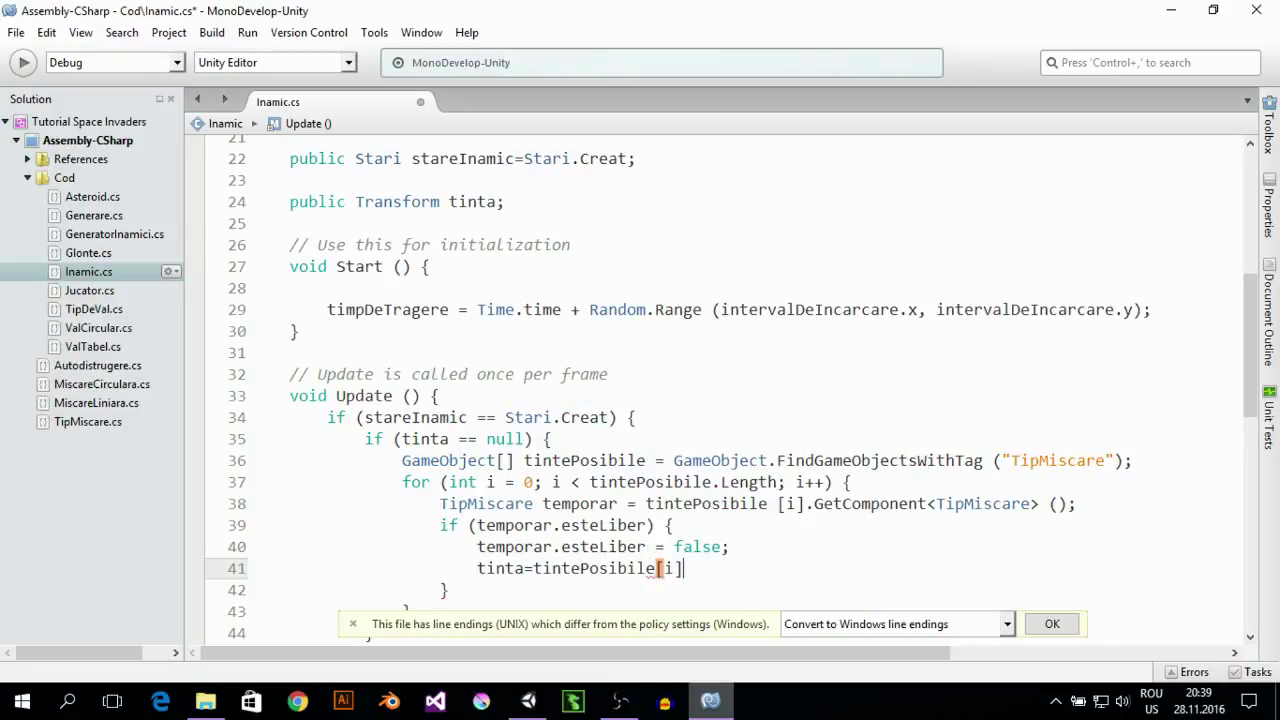
type(".tra")
key("Return")
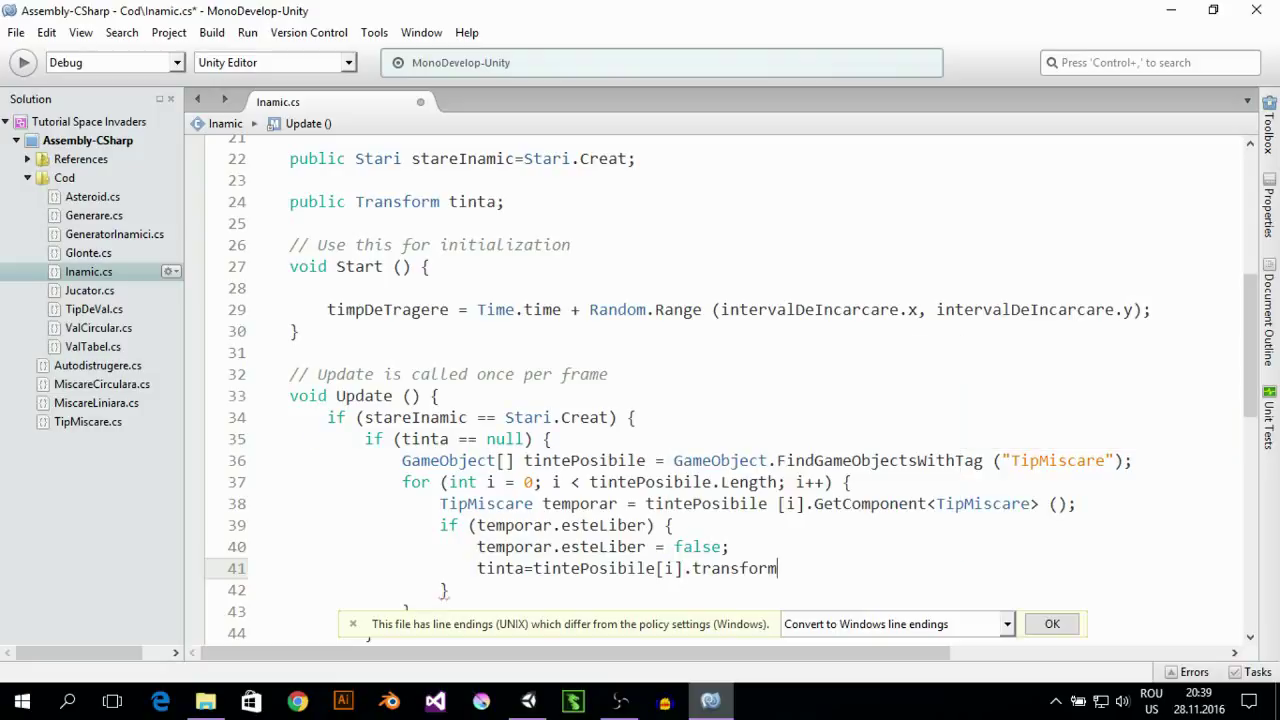
type(";")
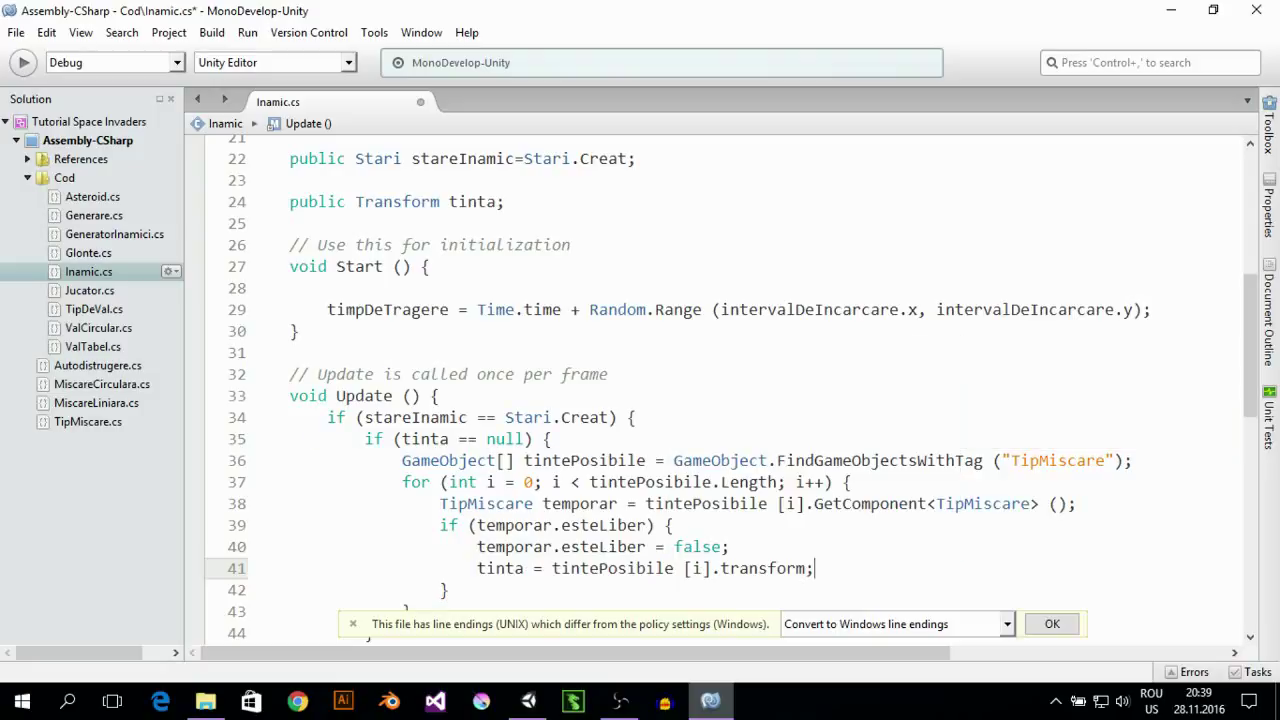
key("Return")
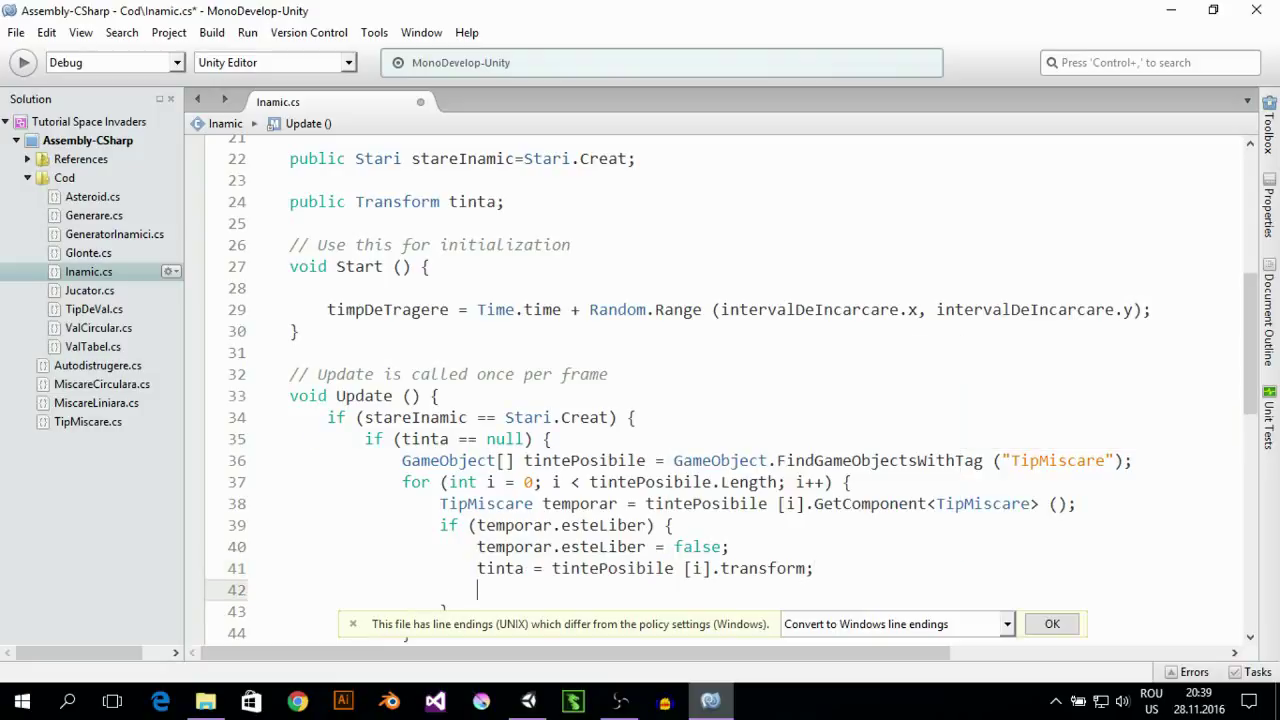
Add break; after the assignment and step through the closing braces
type("bre")
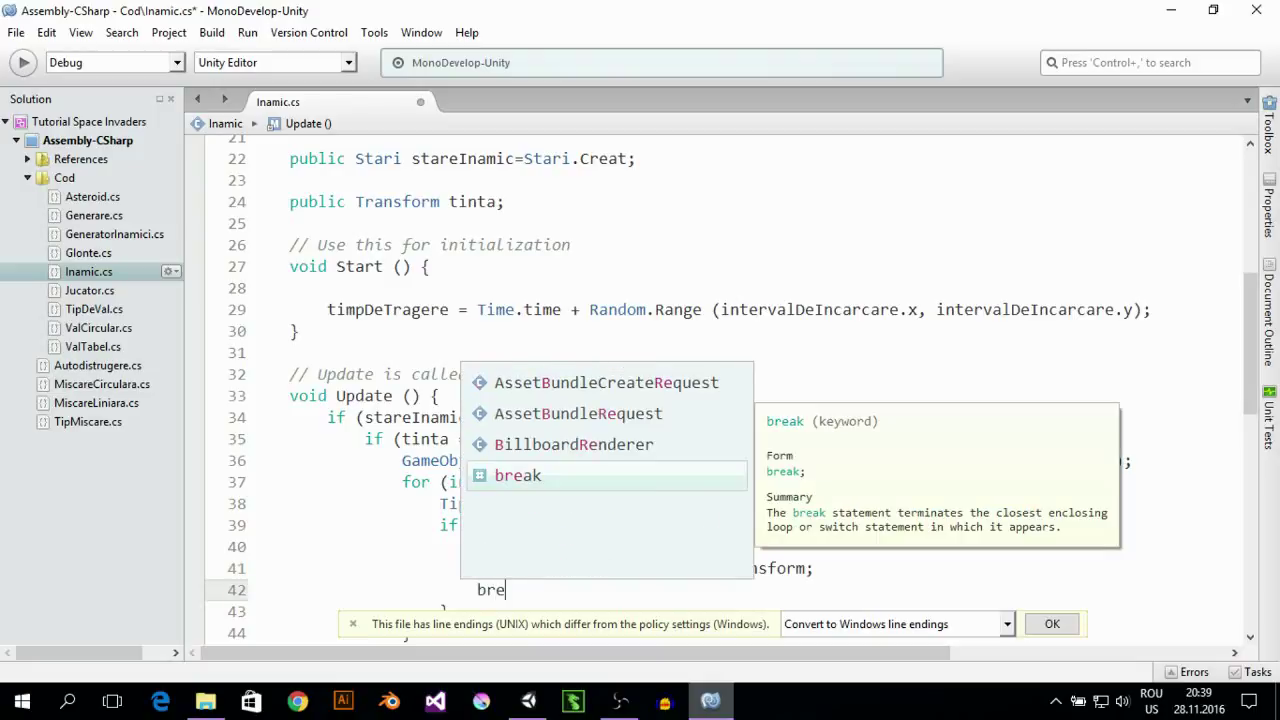
type("ak;")
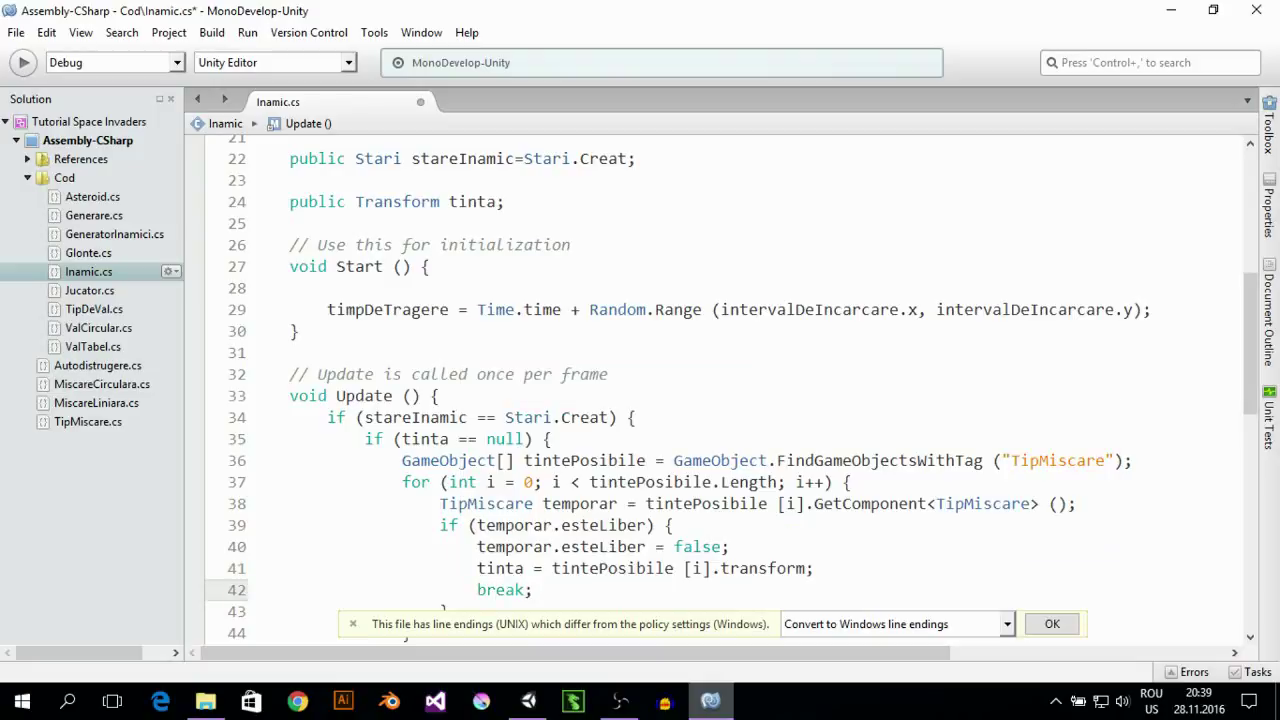
scroll(731, 390, "down", 1)
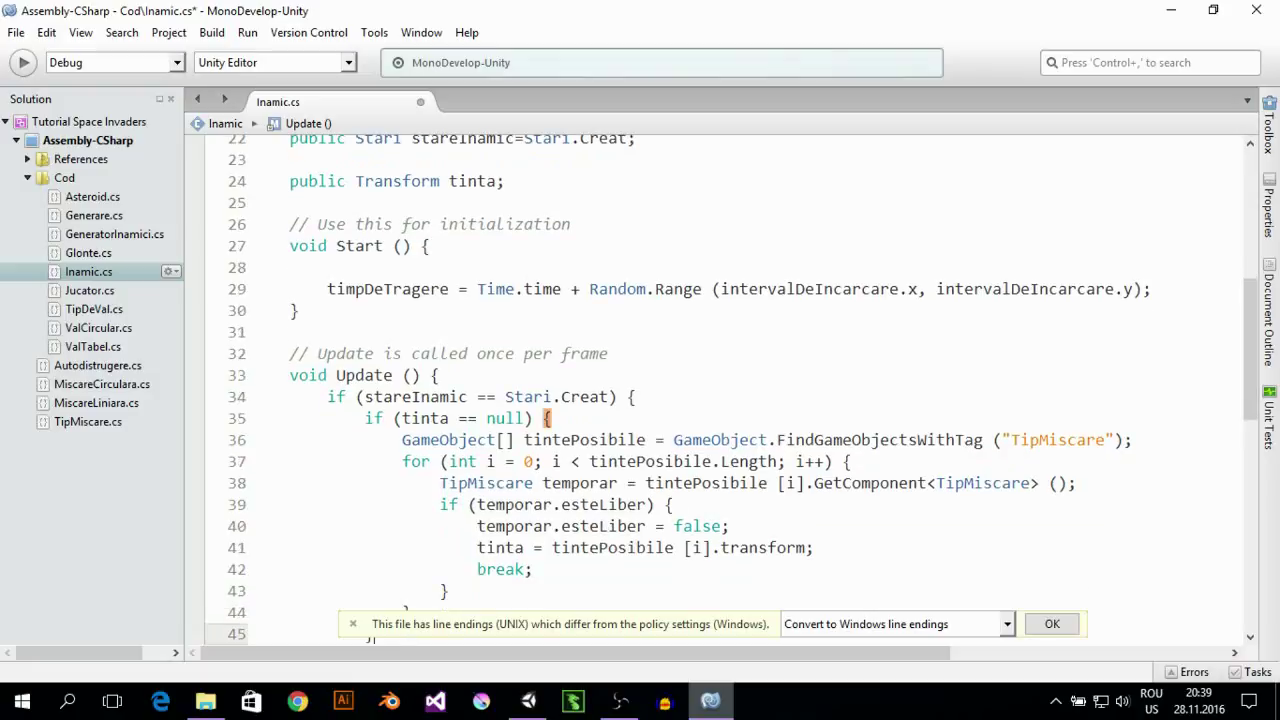
left_click(535, 547)
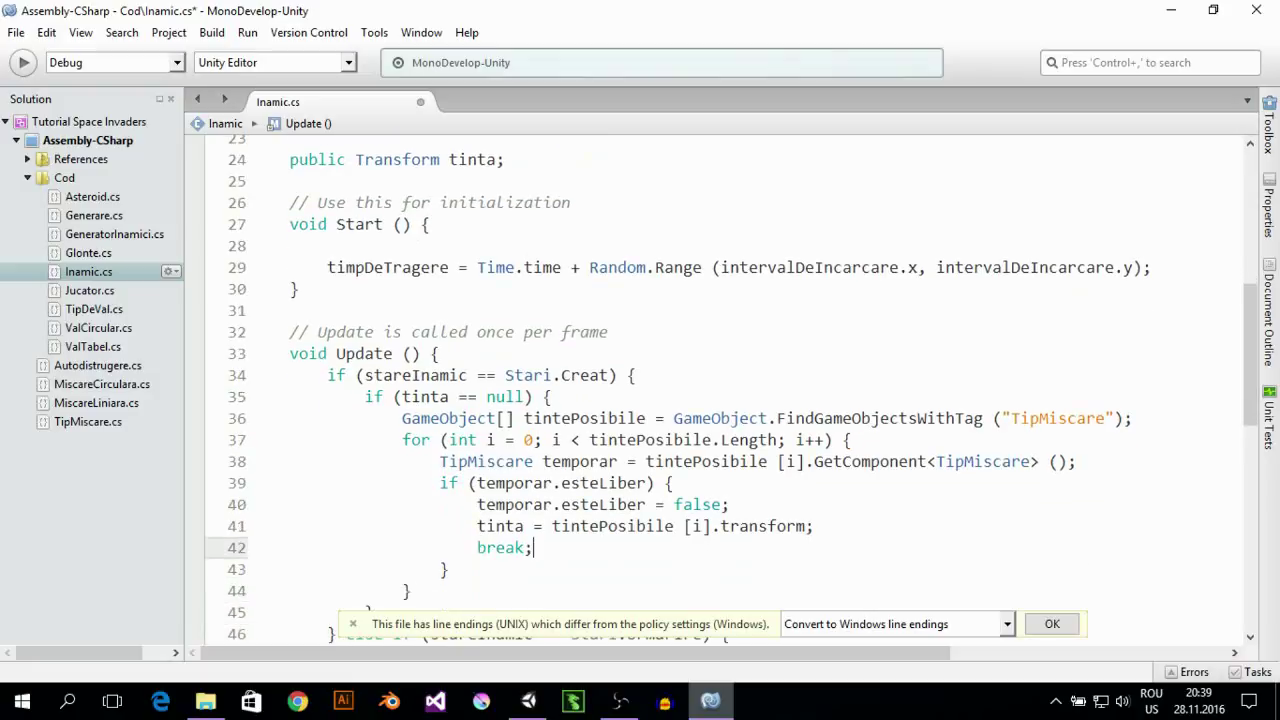
key("Down")
key("Down")
key("Down")
key("Up")
key("Up")
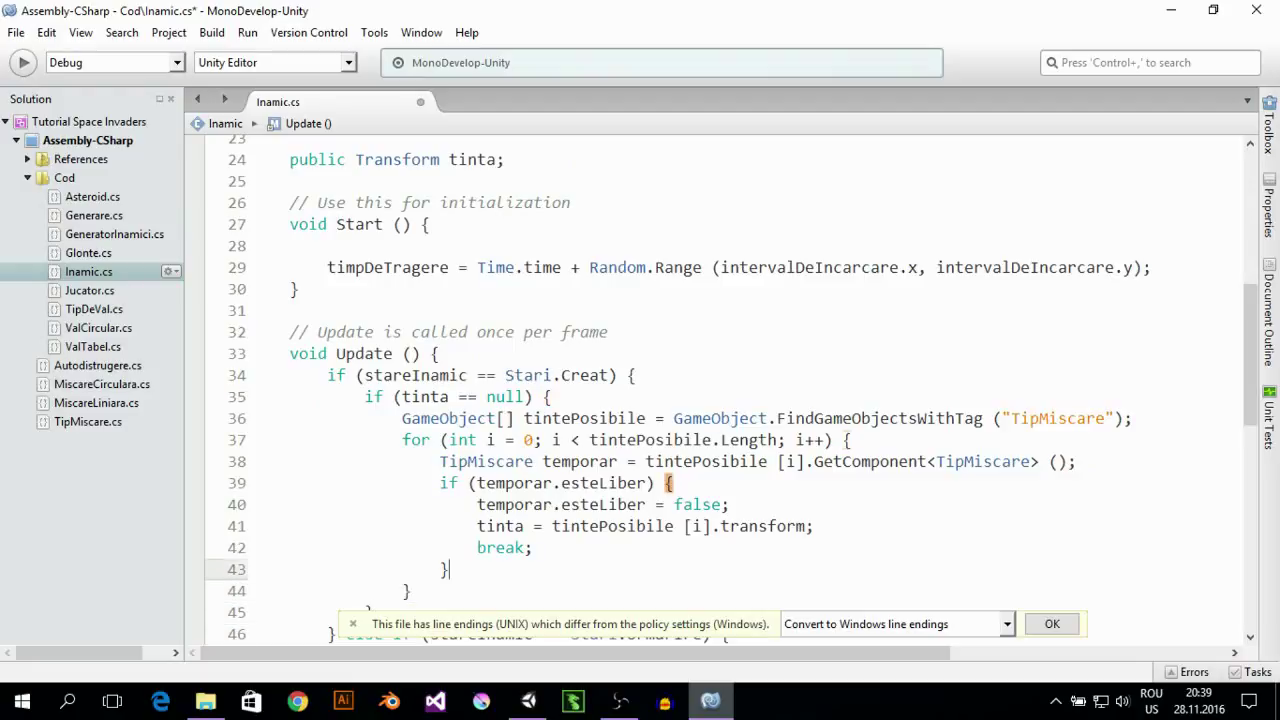
key("Down")
key("Down")
key("Down")
key("Down")
key("Down")
key("Down")
Write else { } after the if (tinta == null) block, with an empty line inside
key("Up")
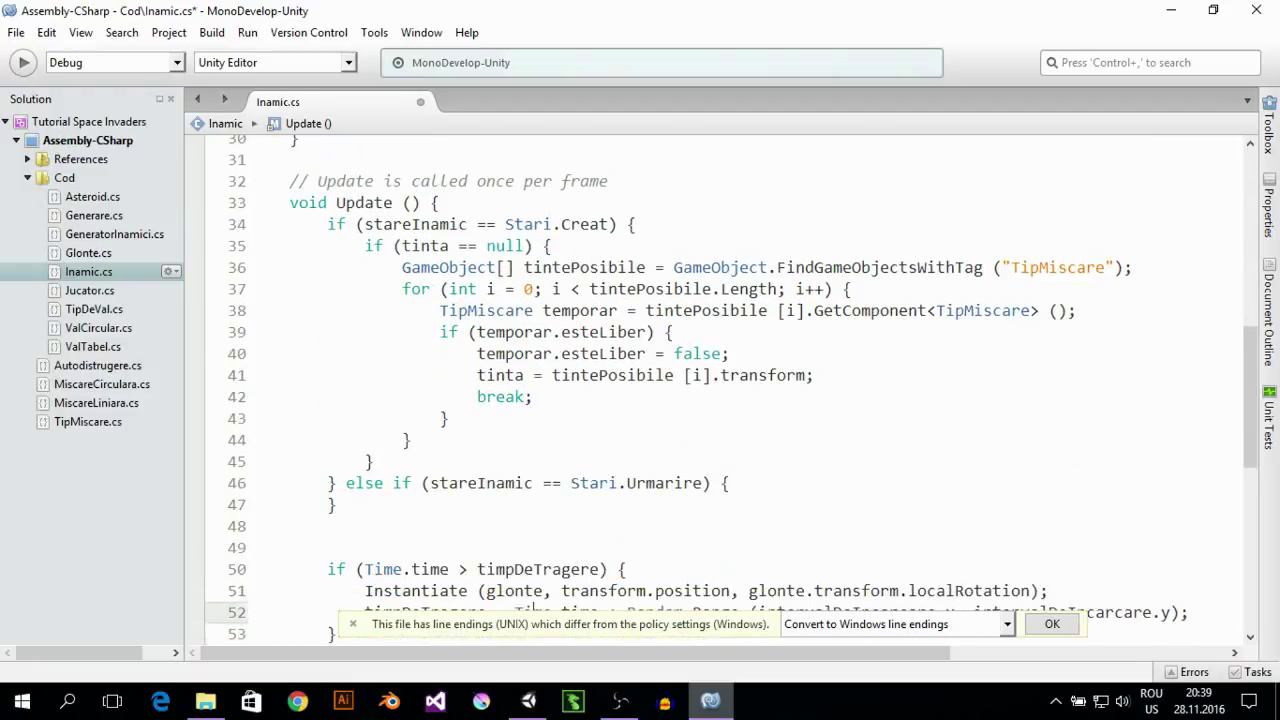
key("Up")
key("Up")
key("Up")
key("Up")
key("Up")
key("Up")
key("Up")
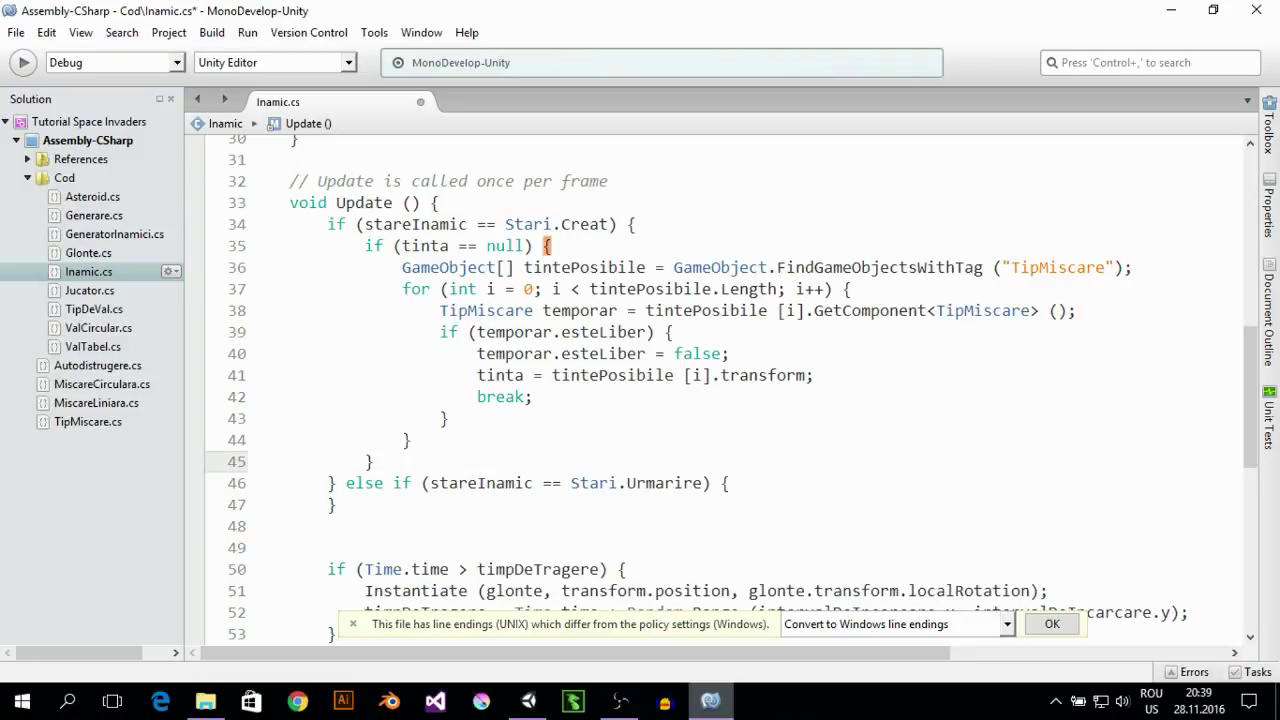
type("else ")
type("{")
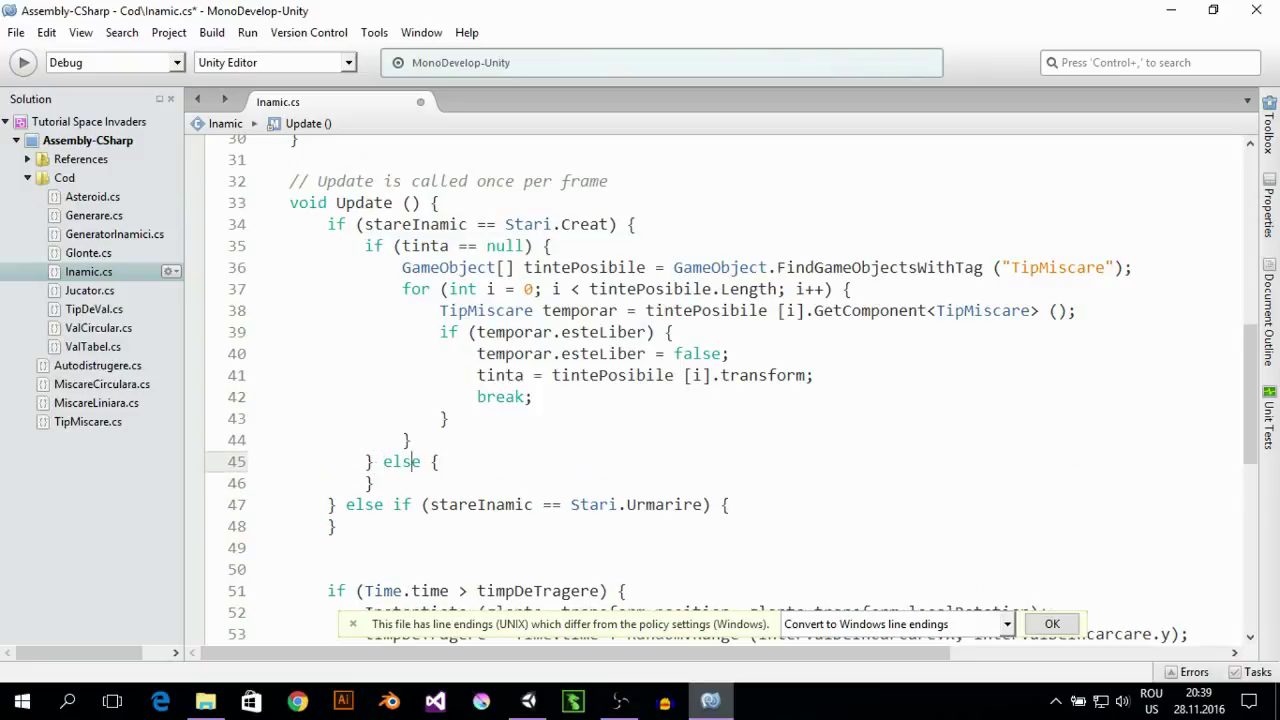
key("Return")
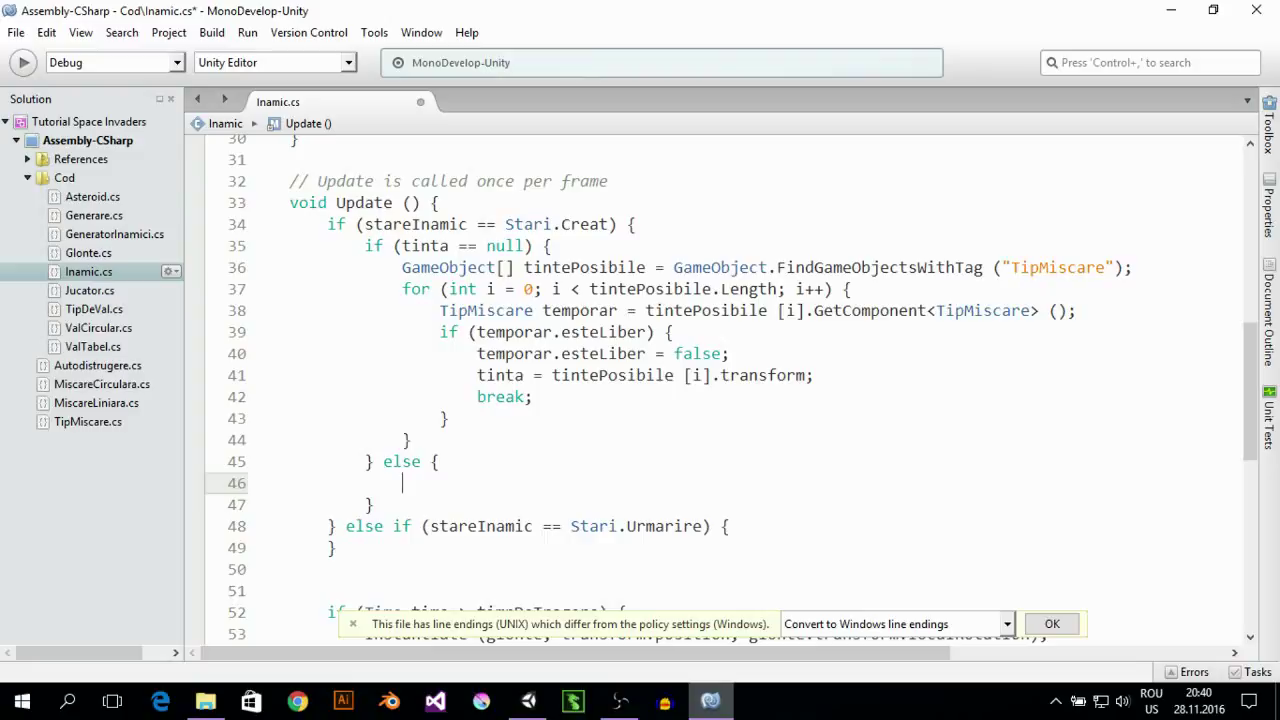
Write the condition if ((transform.position - tinta.position).magnitude < 0.1f) {
type("if")
key("Escape")
type("(")
type("tra")
key("Return")
type(".")
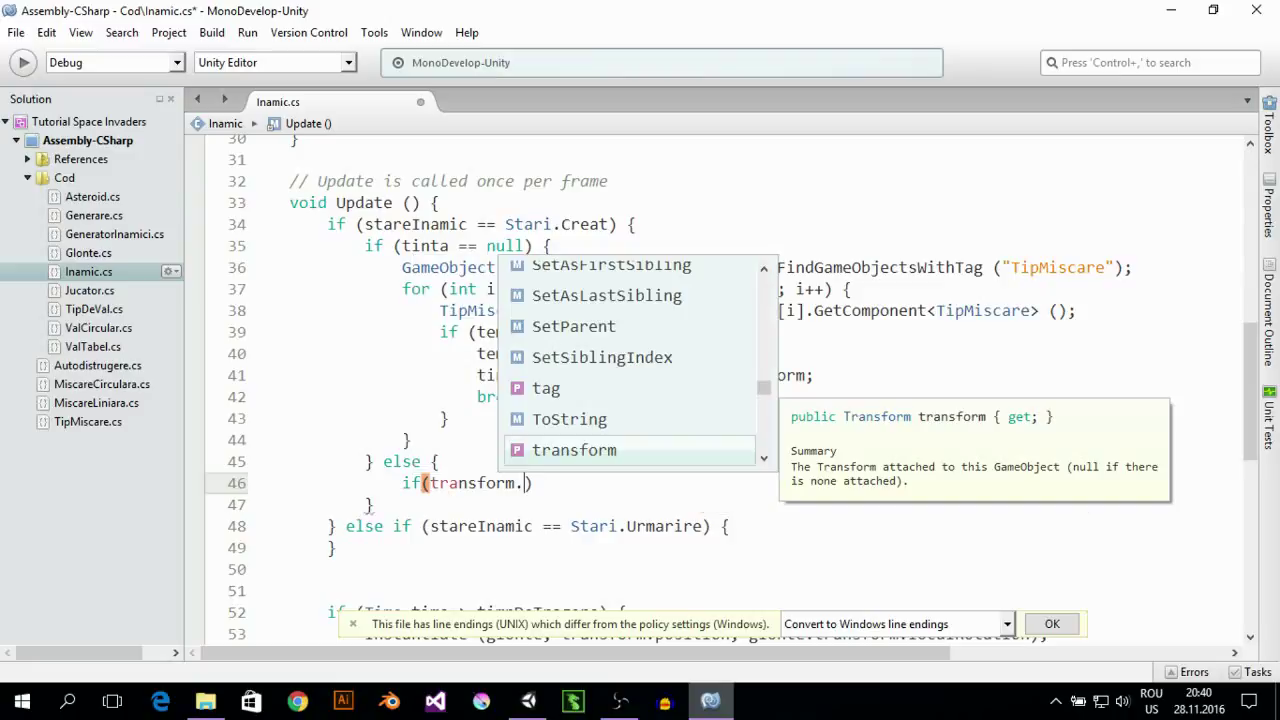
type("po")
key("Return")
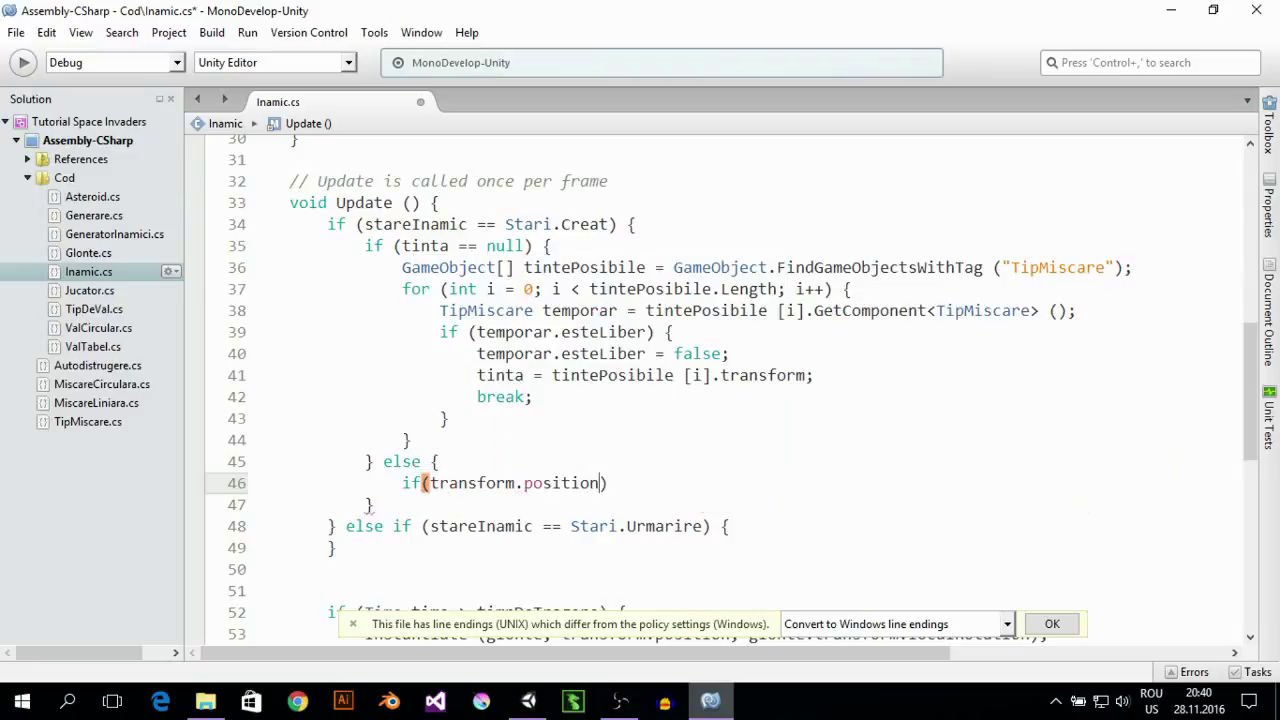
type("-")
type("t")
key("BackSpace")
type("t")
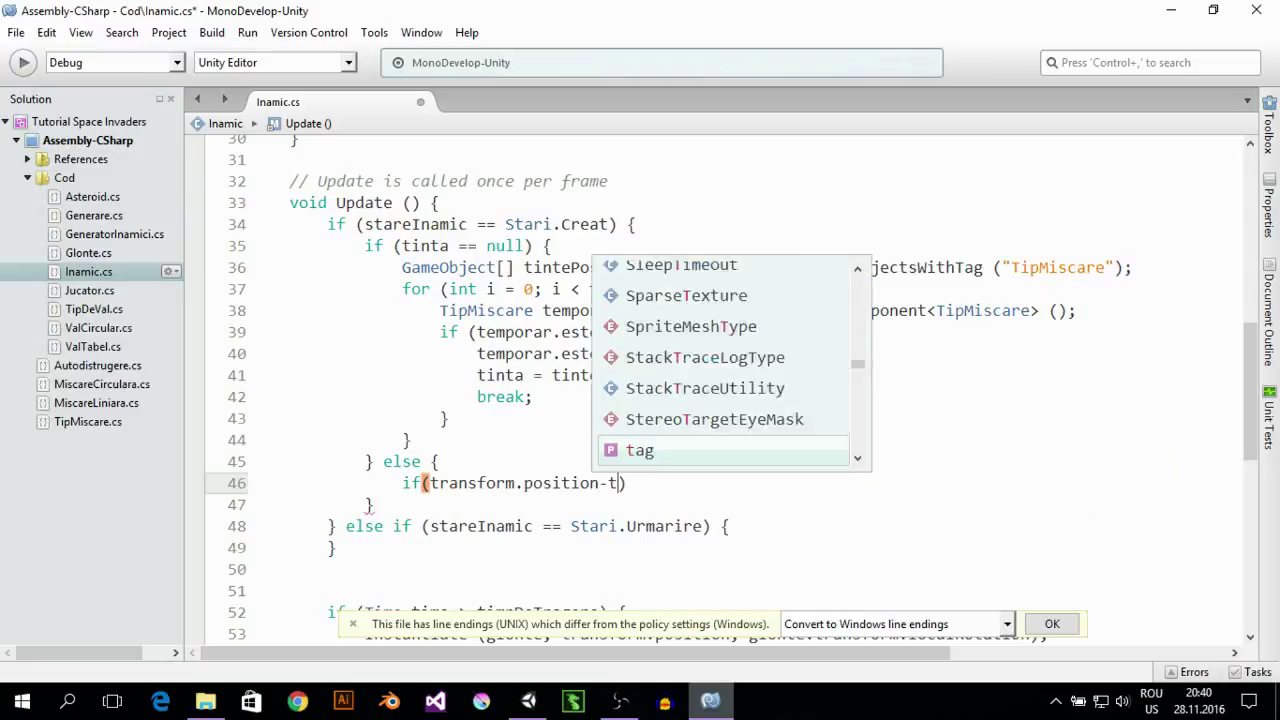
type("i")
key("Return")
type(".")
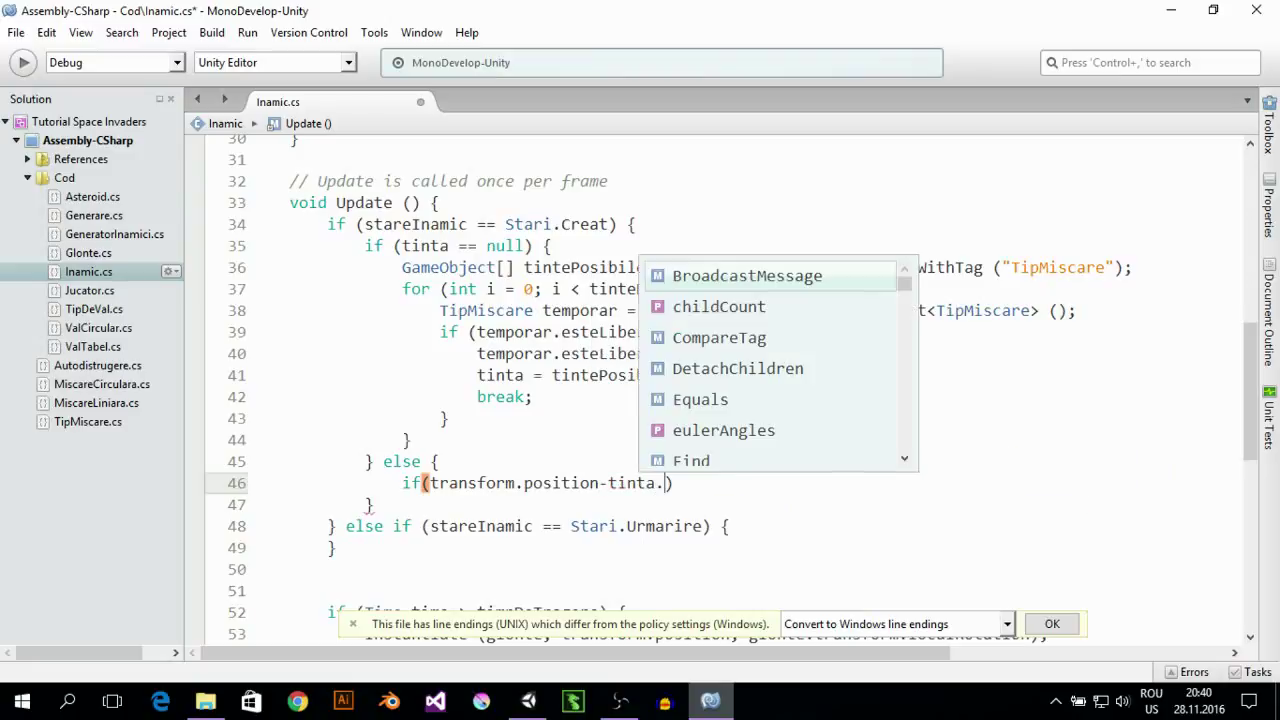
type("po")
key("Return")
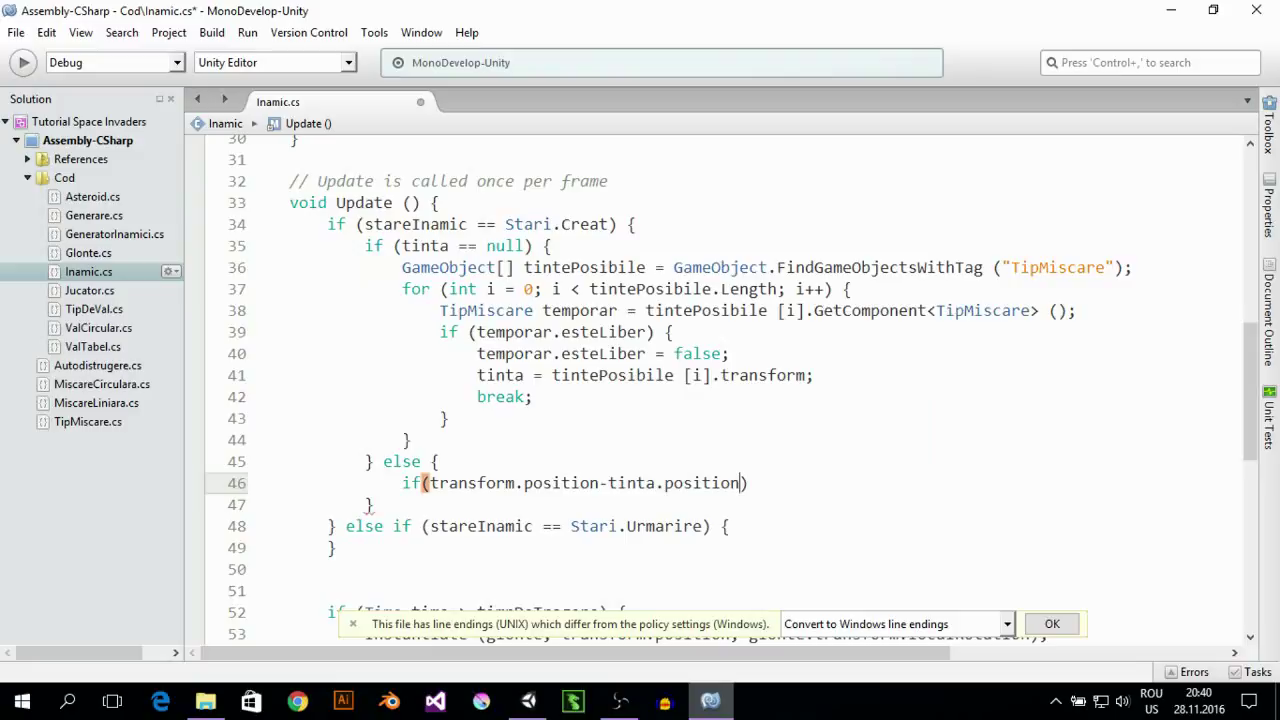
type(")")
left_click(431, 483)
type("(")
key("Right")
key("Right")
key("Right")
key("Right")
key("Right")
key("Right")
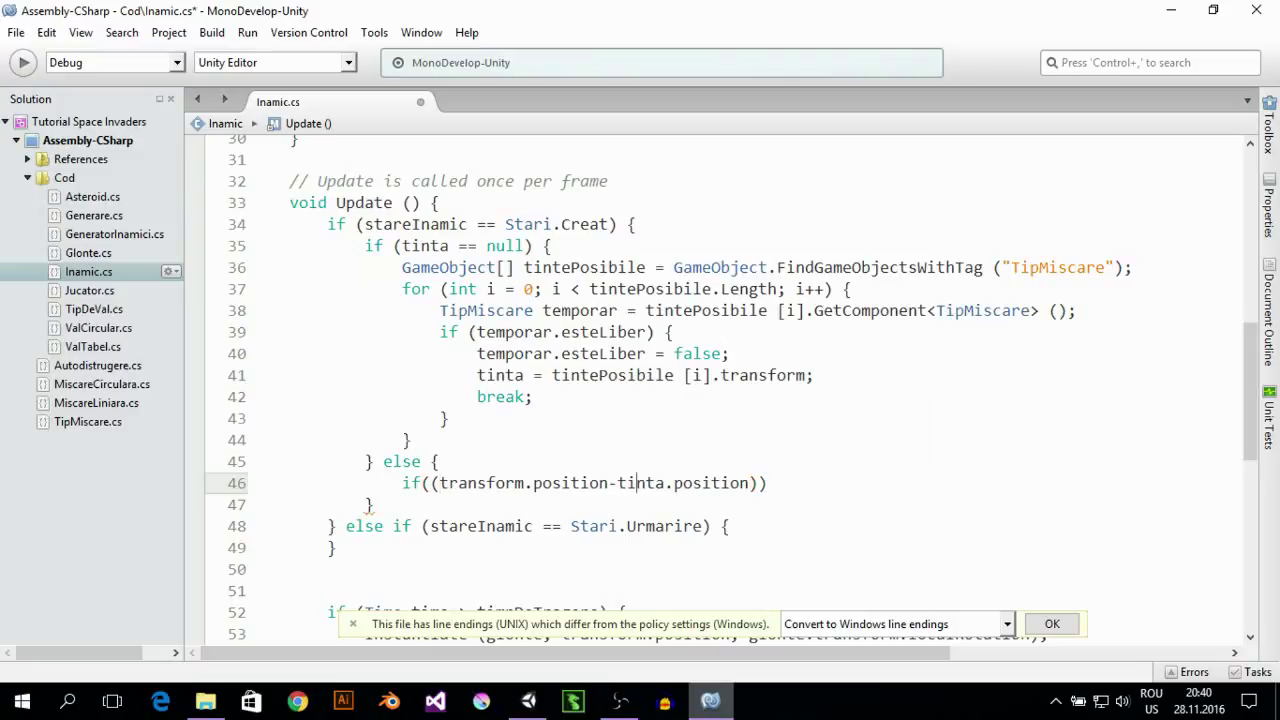
key("Right")
key("Right")
key("Right")
key("Right")
type(".")
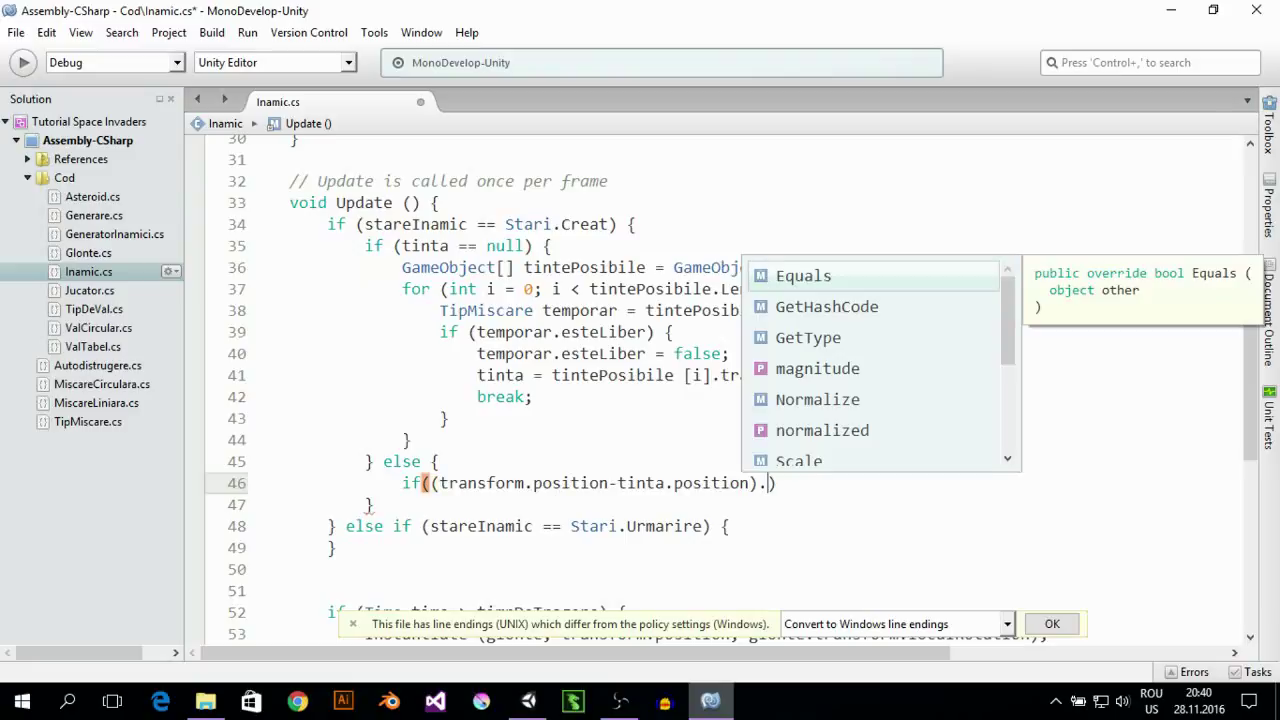
key("Down")
key("Down")
key("Return")
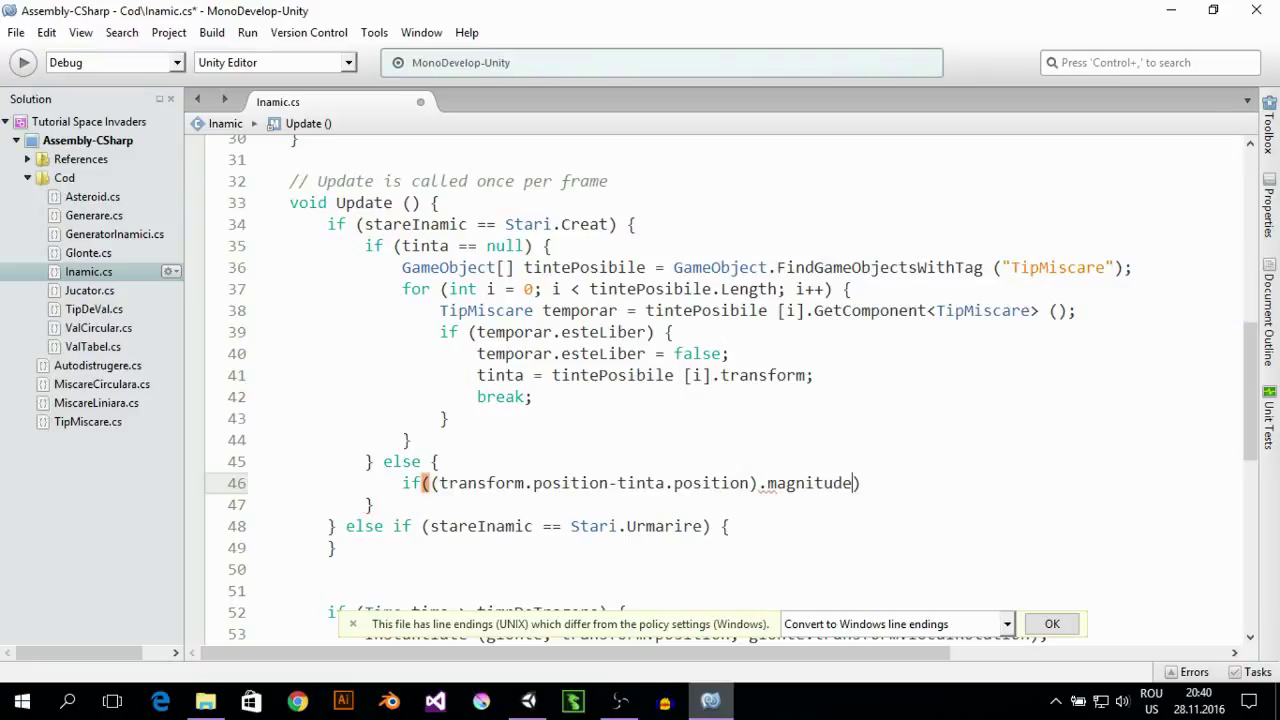
type("< ")
type("0")
type(".1")
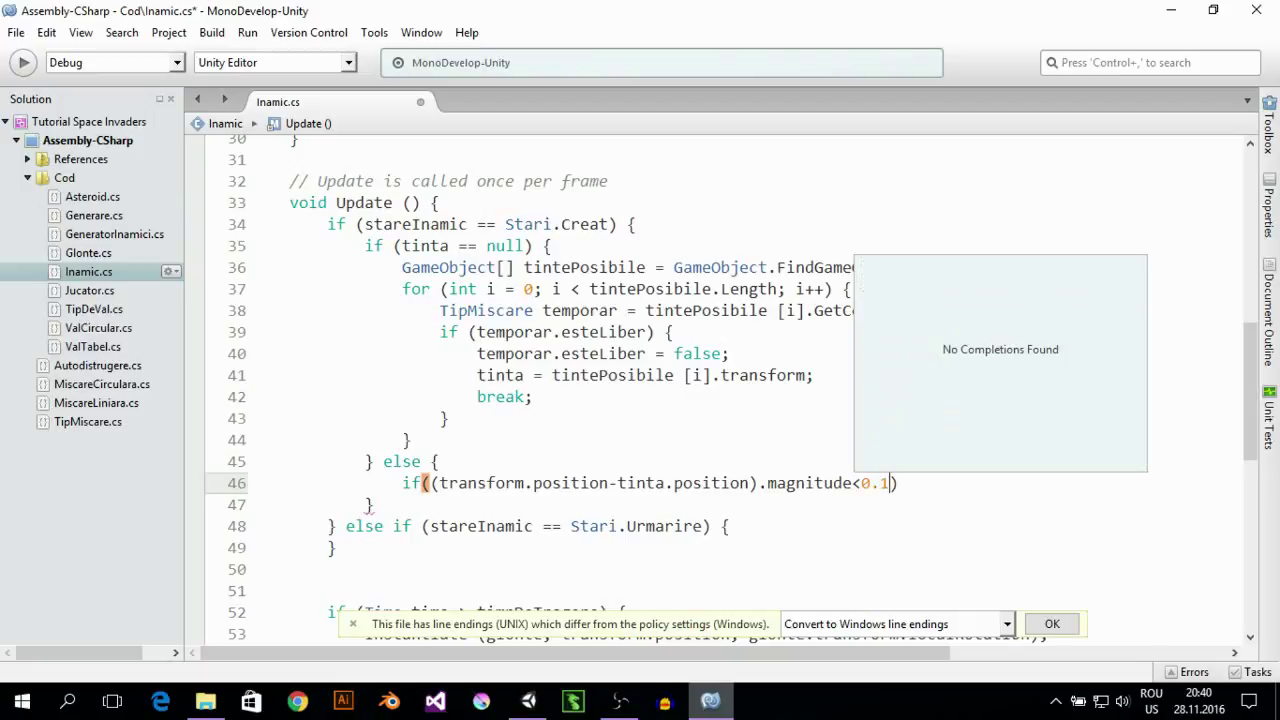
type("f) ")
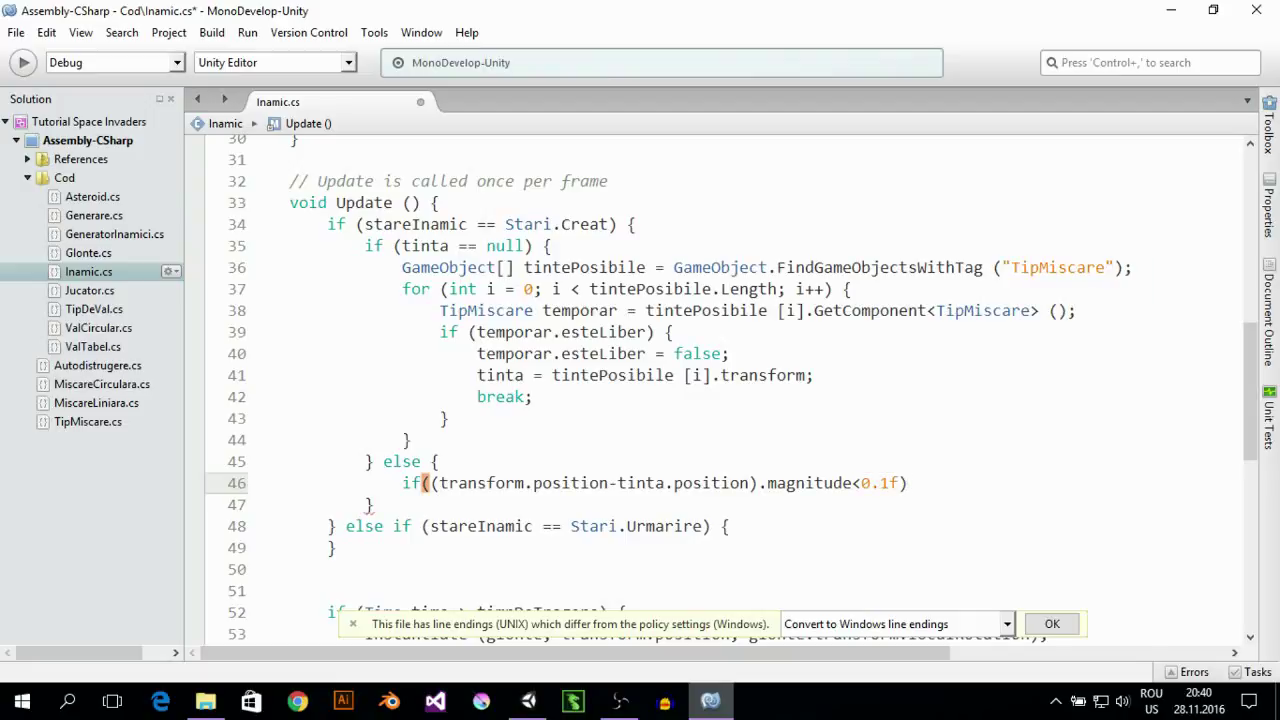
type("{")
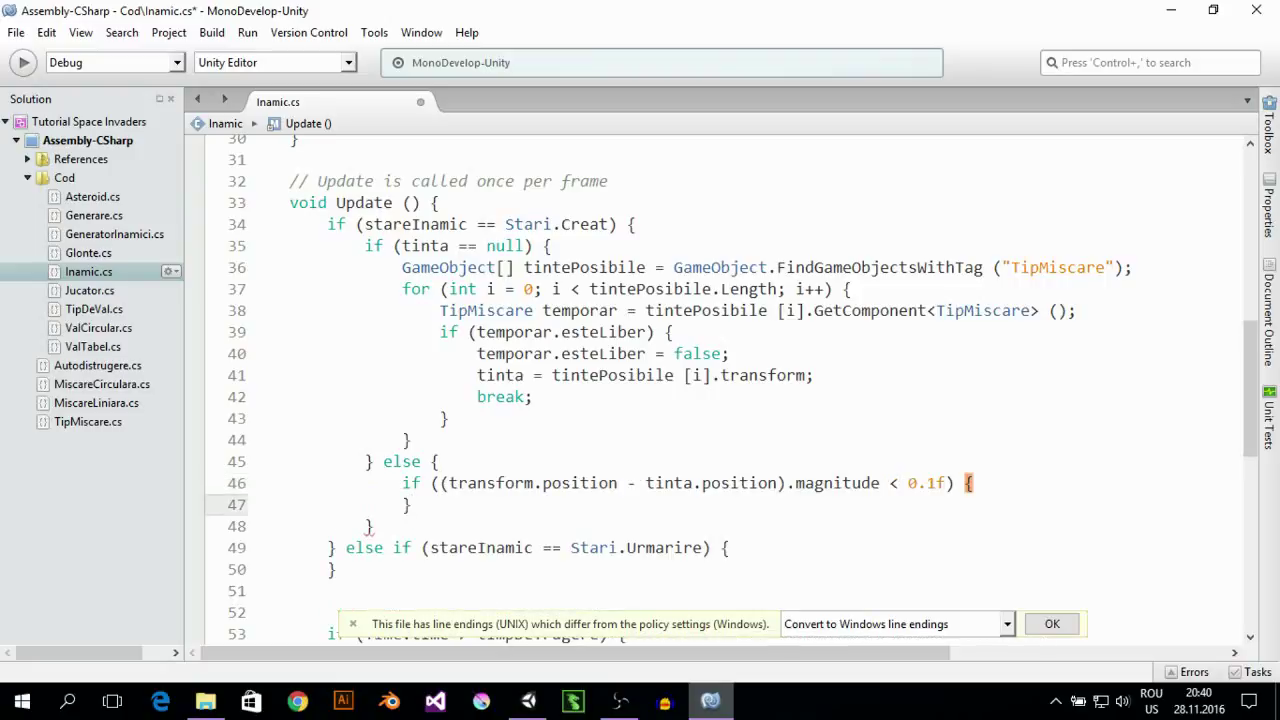
Inside the new if block, add transform.position = tinta.position;
key("Return")
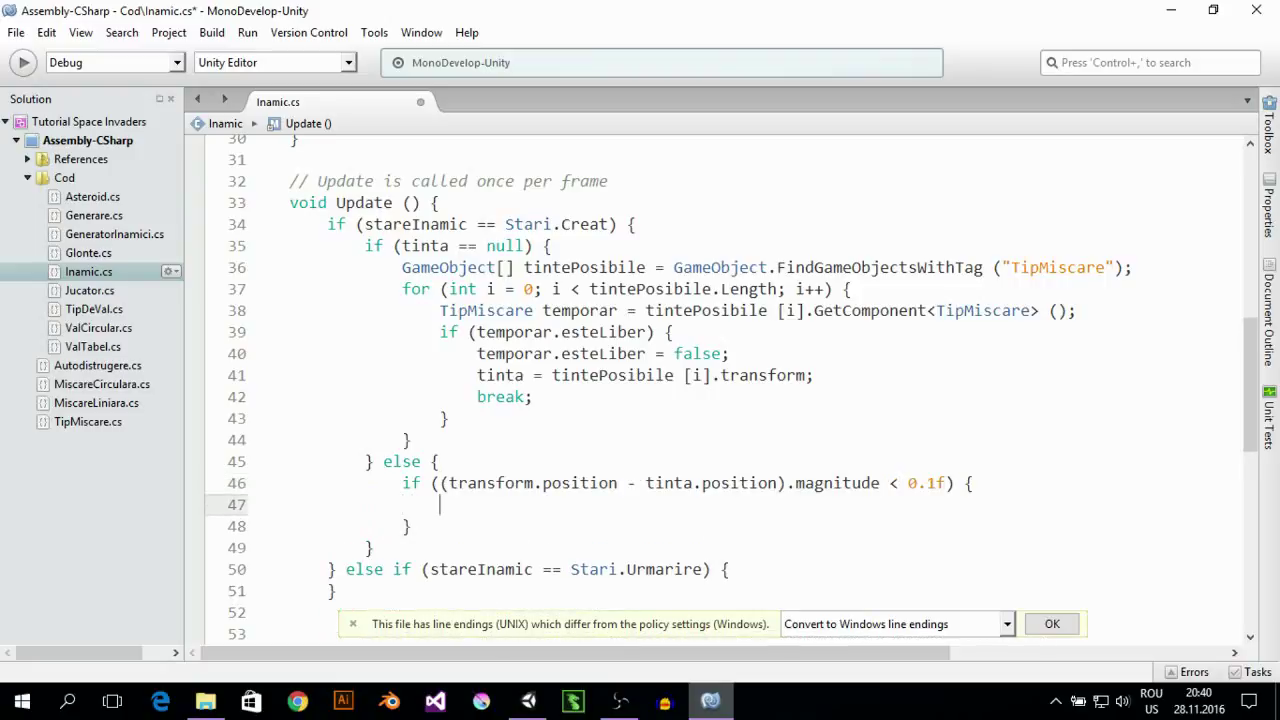
type("tra")
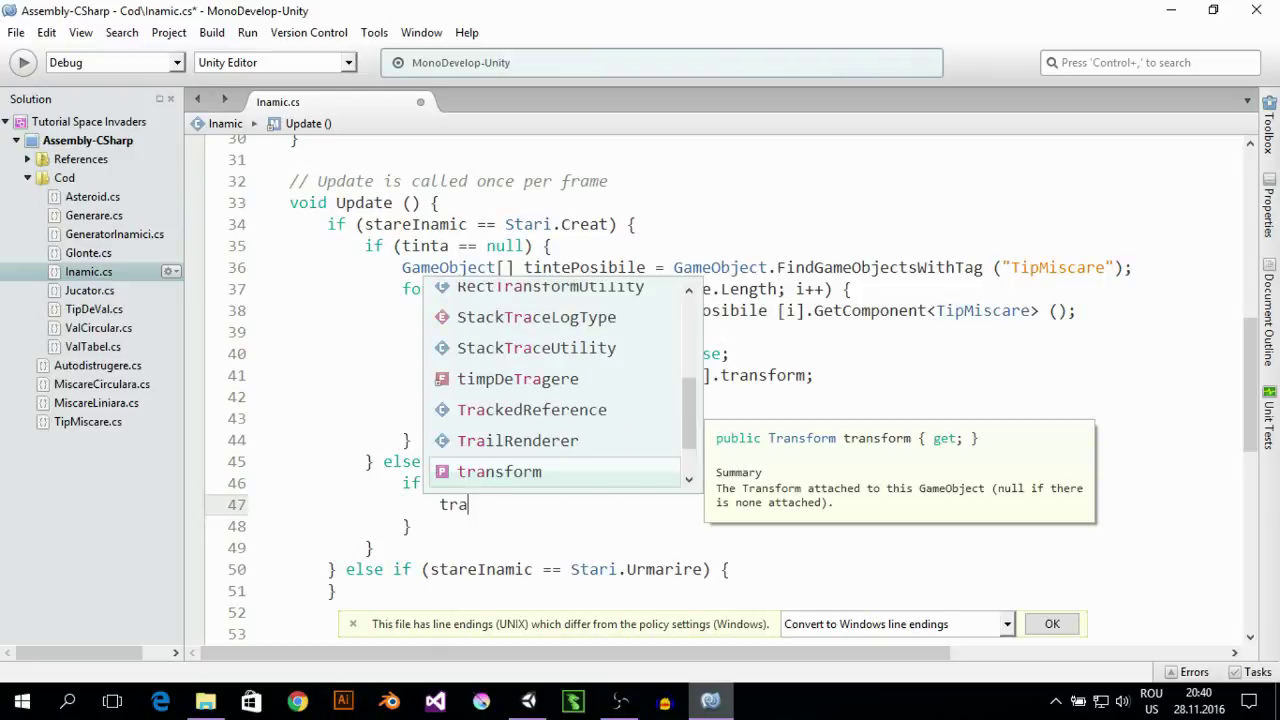
key("Return")
type(".po")
key("Return")
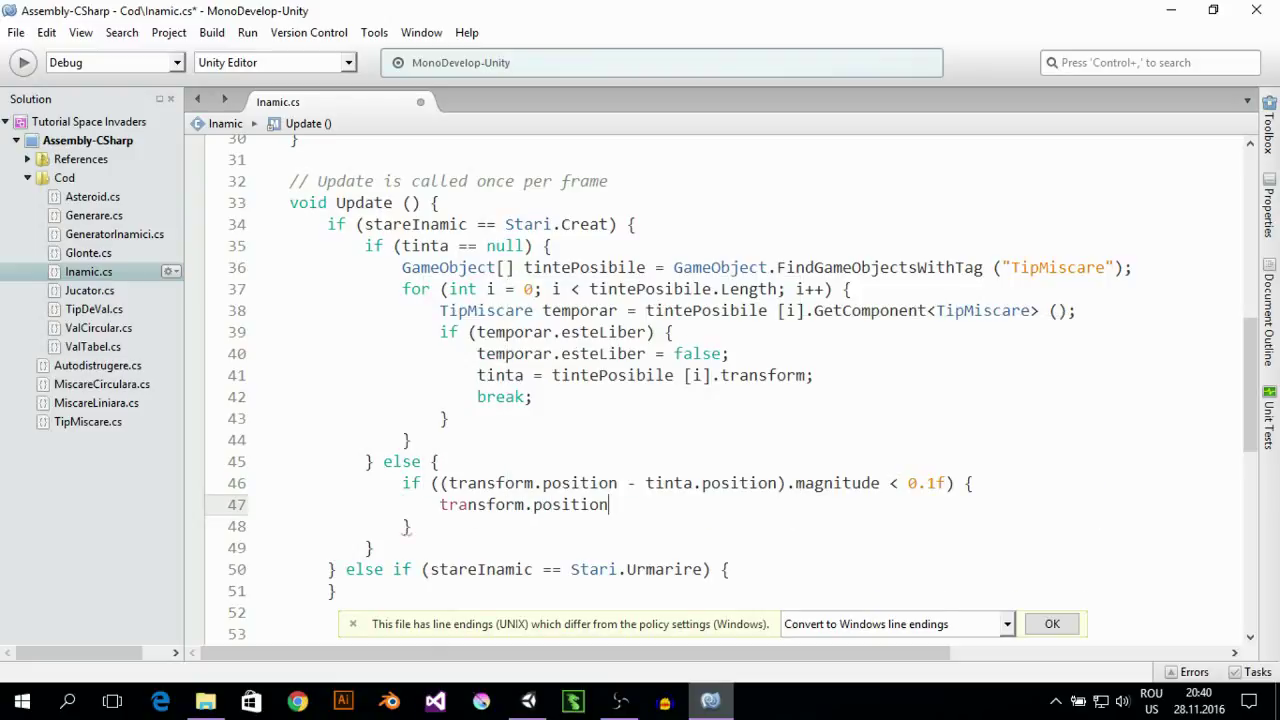
type("=ti")
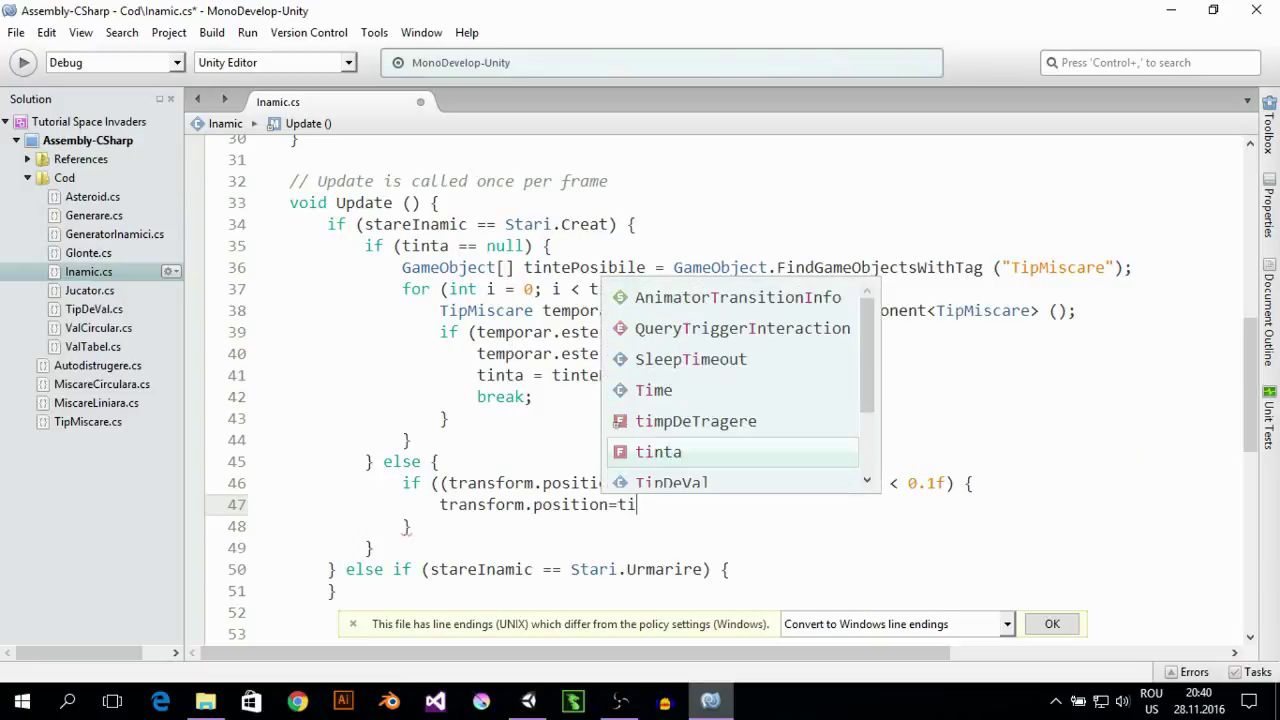
type("nt")
key("Return")
type(".p")
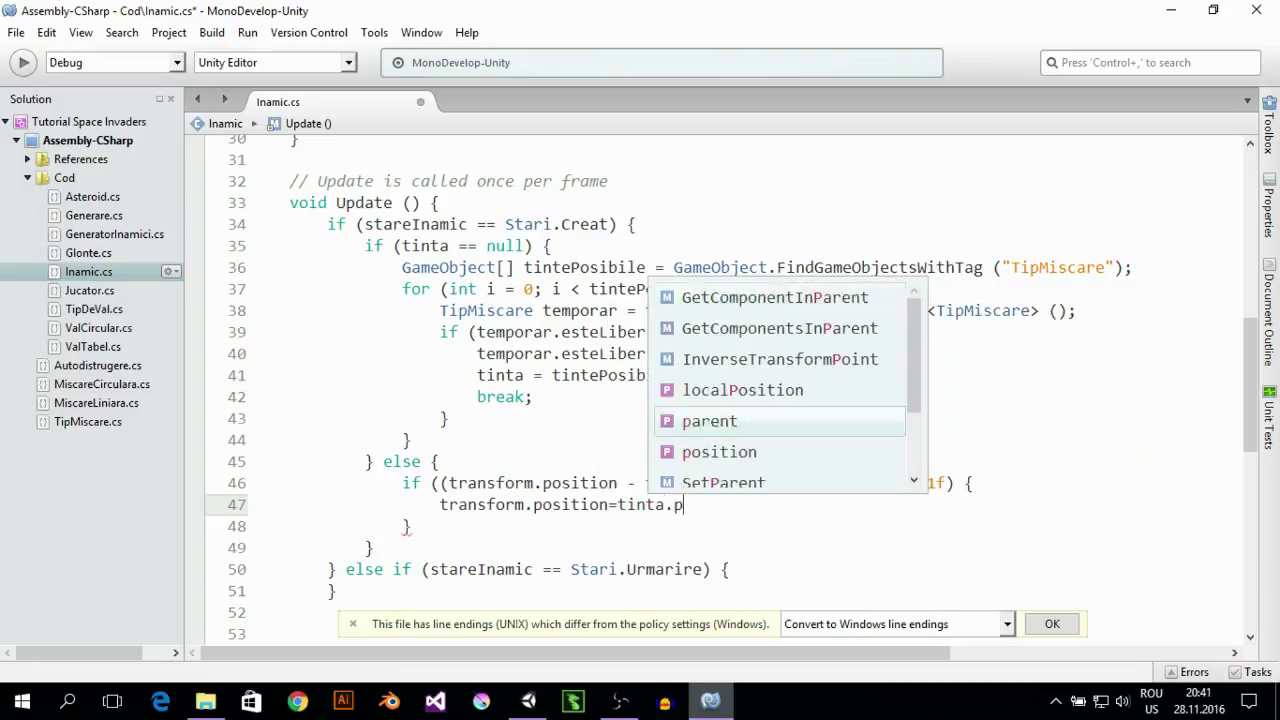
type("o")
key("Return")
type(";")
Add stareInamic = Stari.Urmarire; below the snap, then start an else{ block
key("Down")
key("Down")
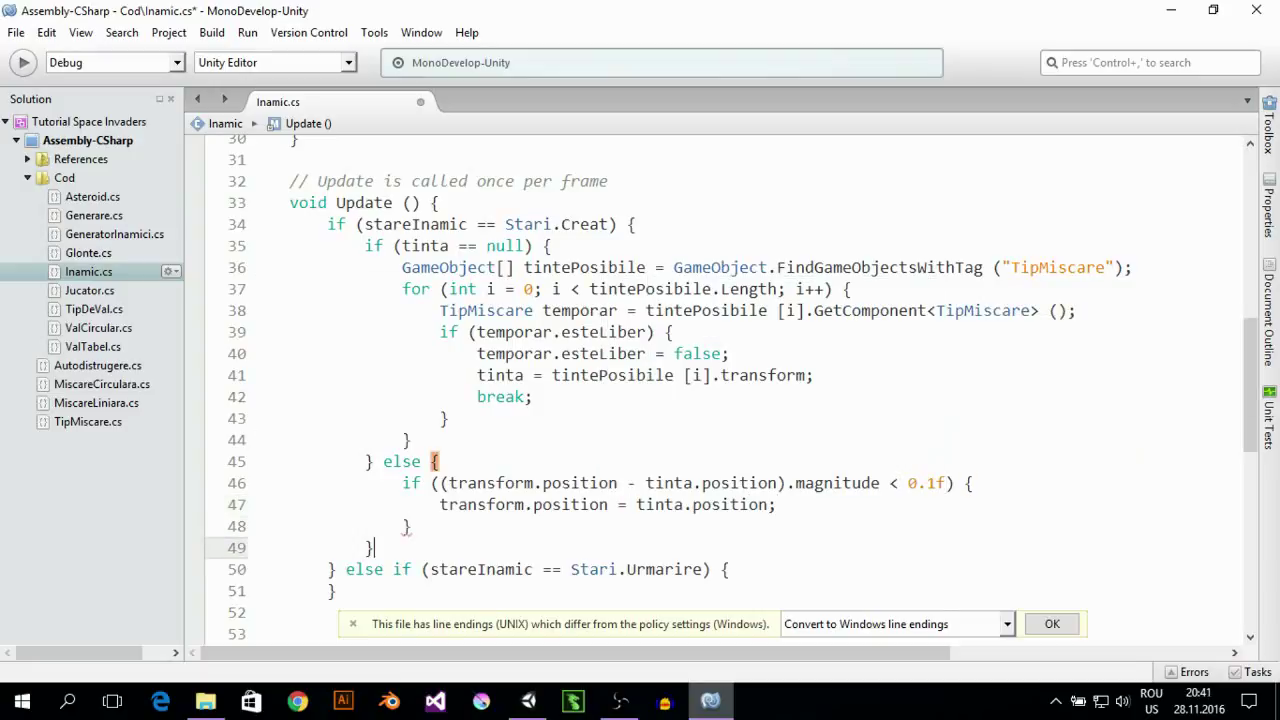
key("Up")
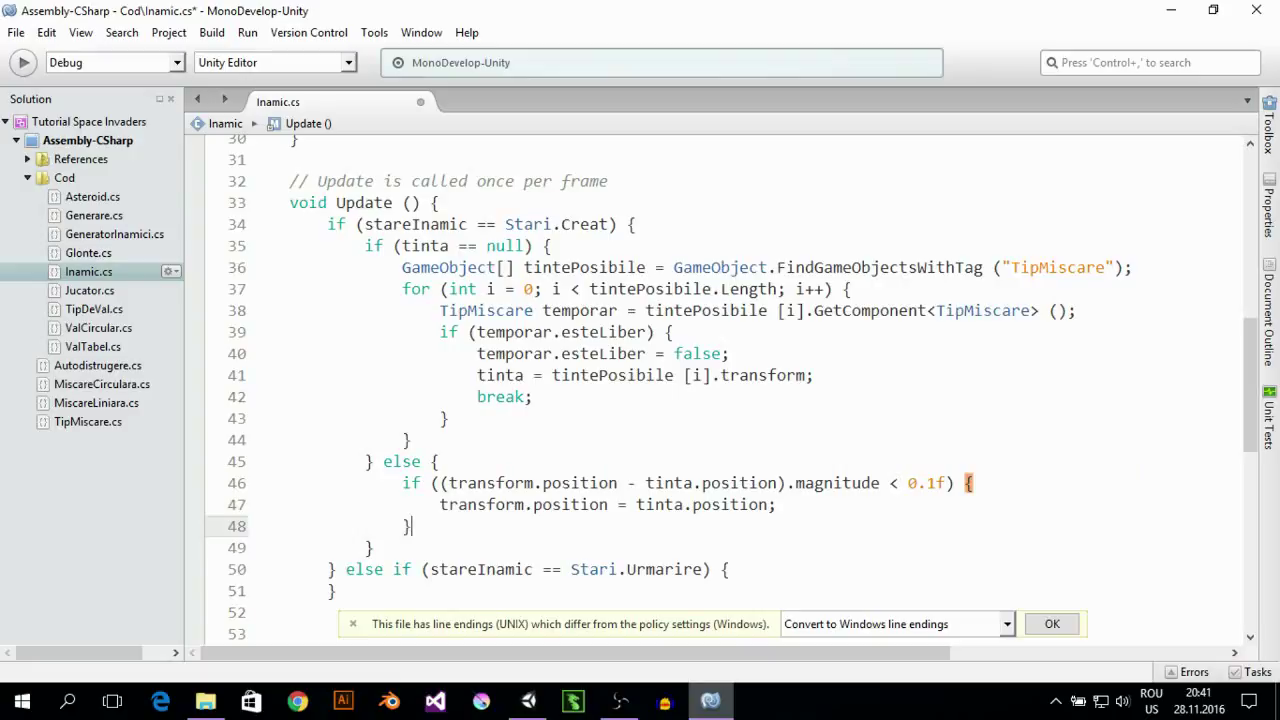
key("Return")
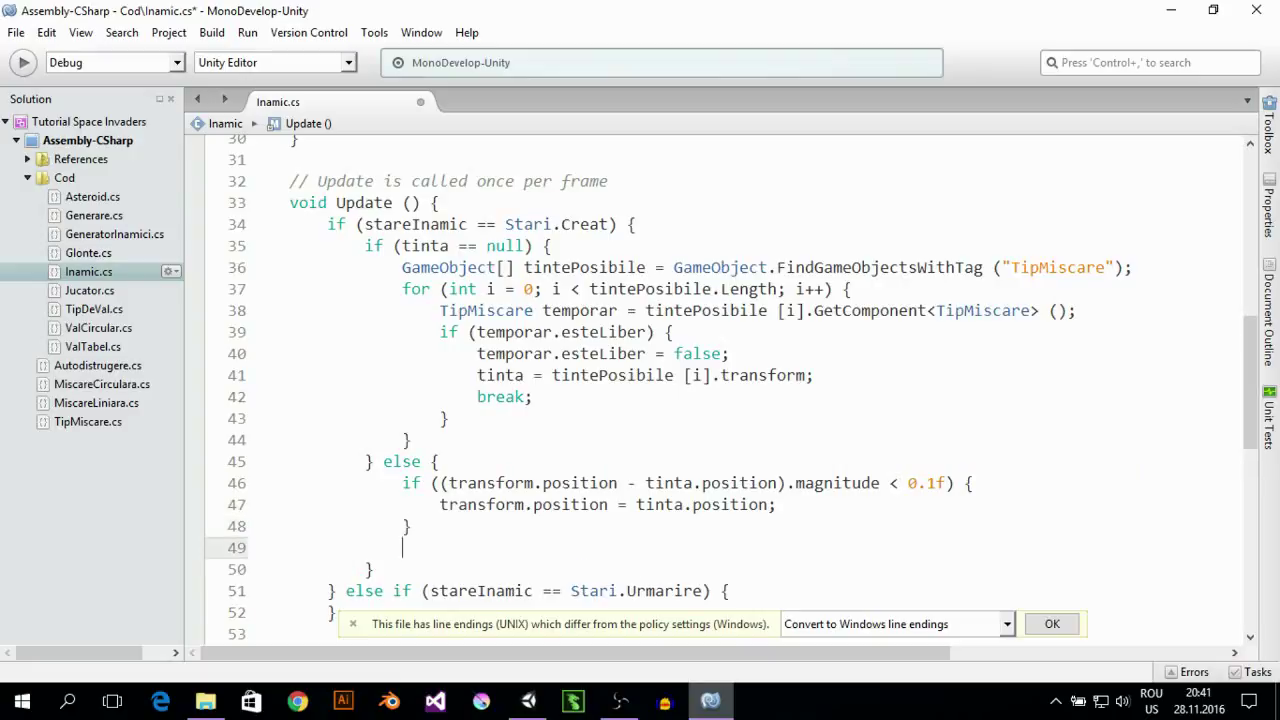
key("BackSpace")
key("BackSpace")
key("Up")
key("Home")
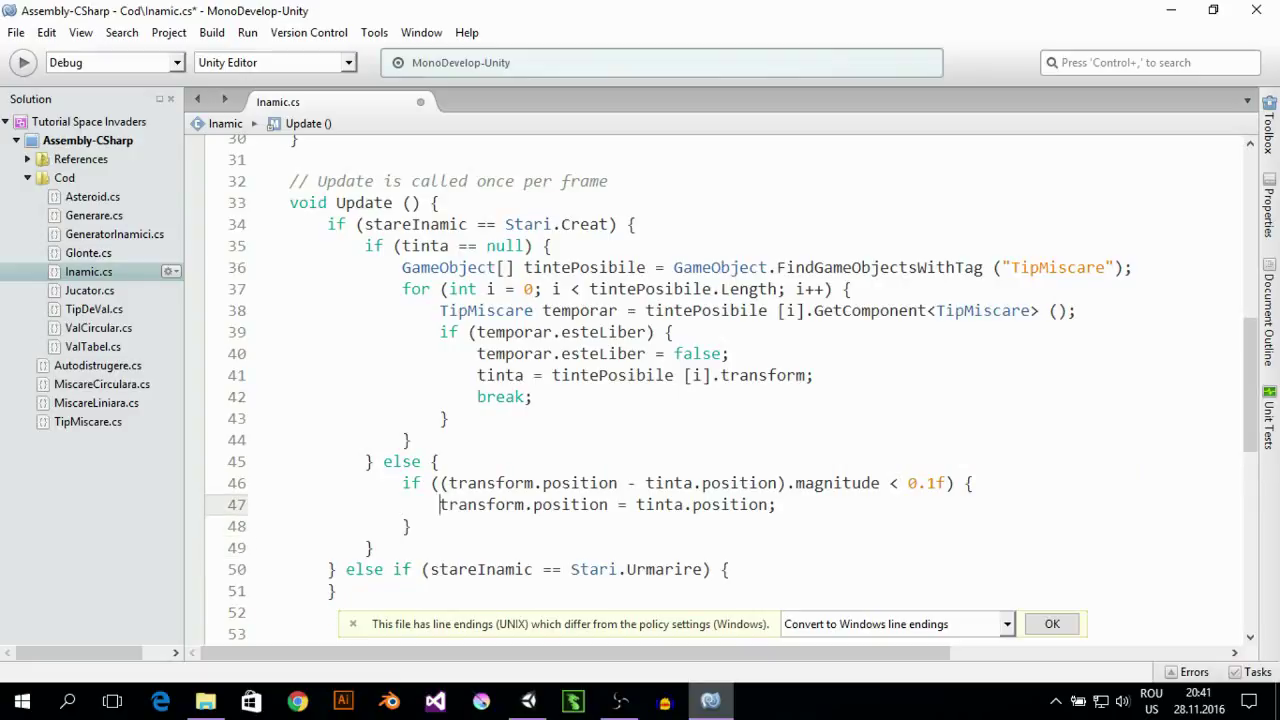
key("ctrl+Right")
key("ctrl+Right")
key("ctrl+Right")
key("ctrl+Right")
key("ctrl+Right")
key("Return")
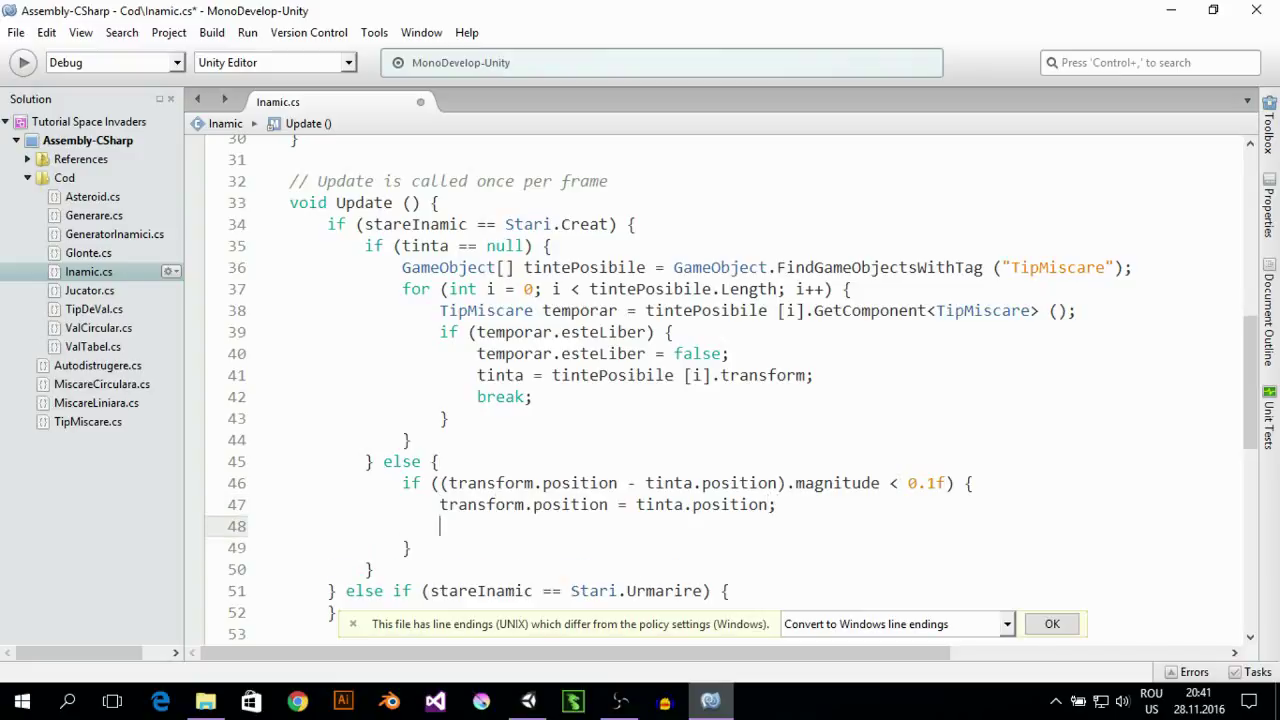
type("star")
key("Return")
type("=star")
key("Down")
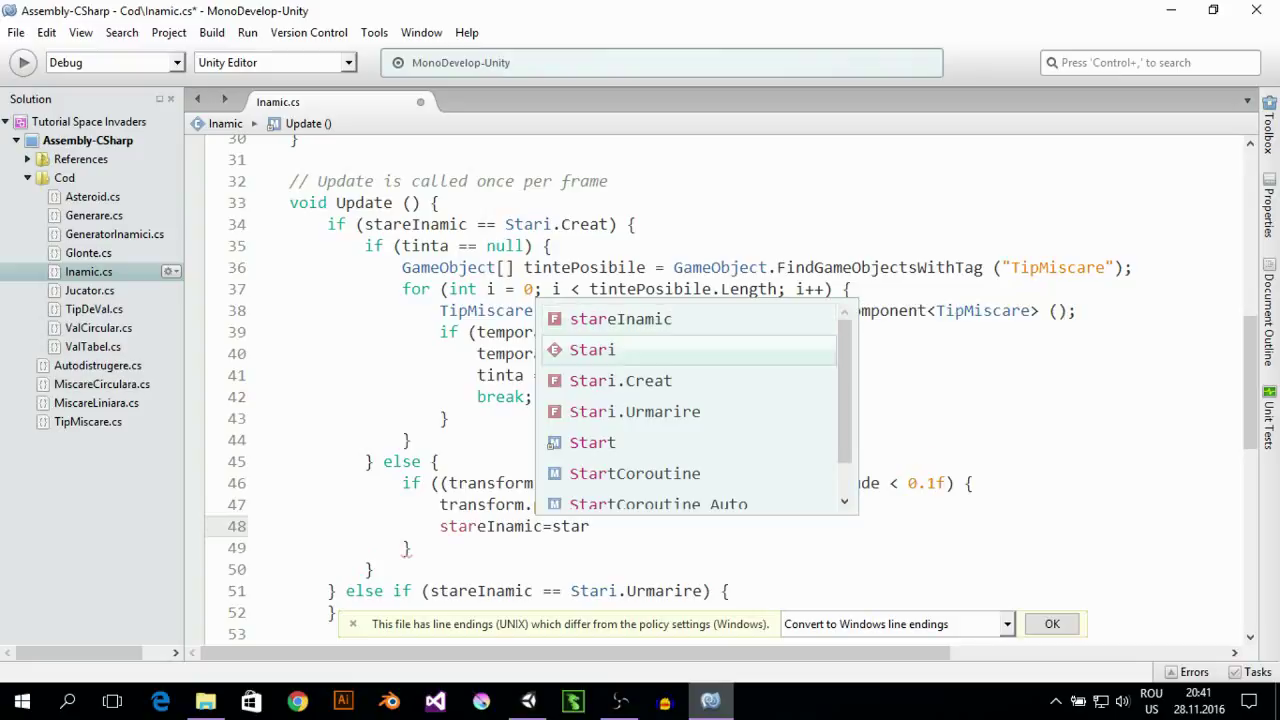
key("Down")
key("Down")
key("Return")
type(";")
key("Down")
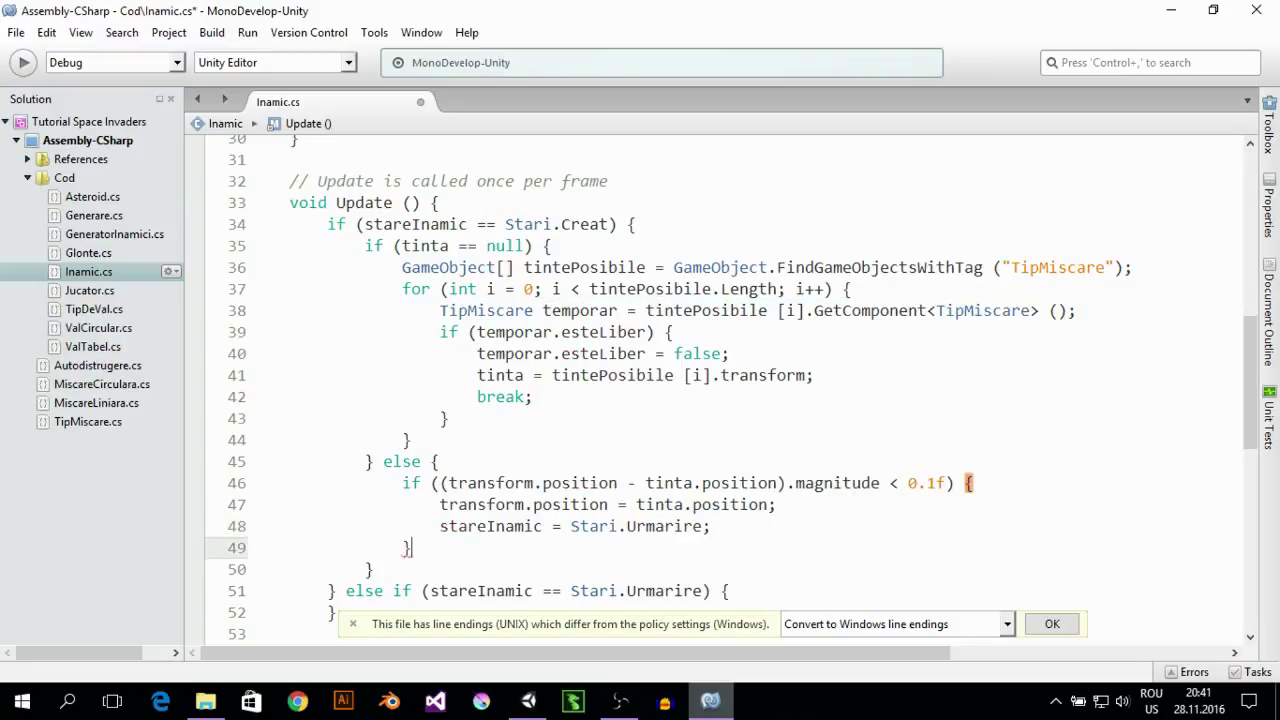
key("Return")
type("else")
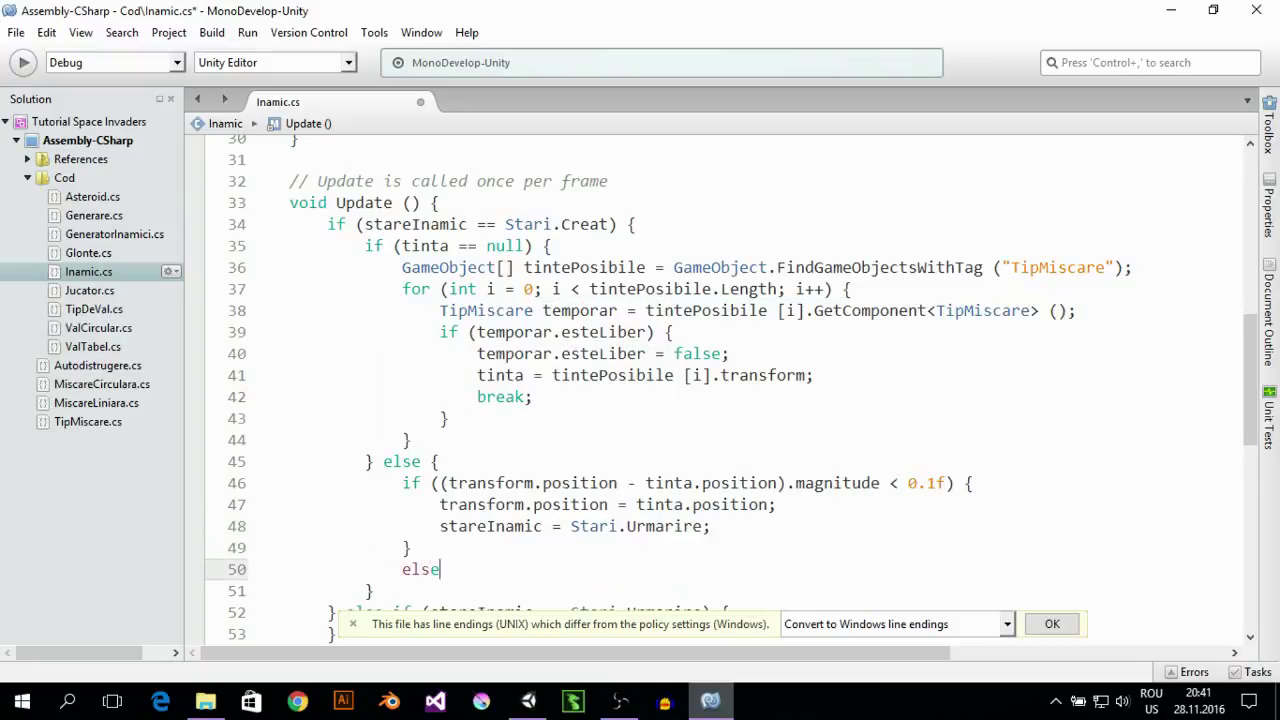
type("{")
In the else block, begin transform.position = Vector3.MoveTowards()
key("End")
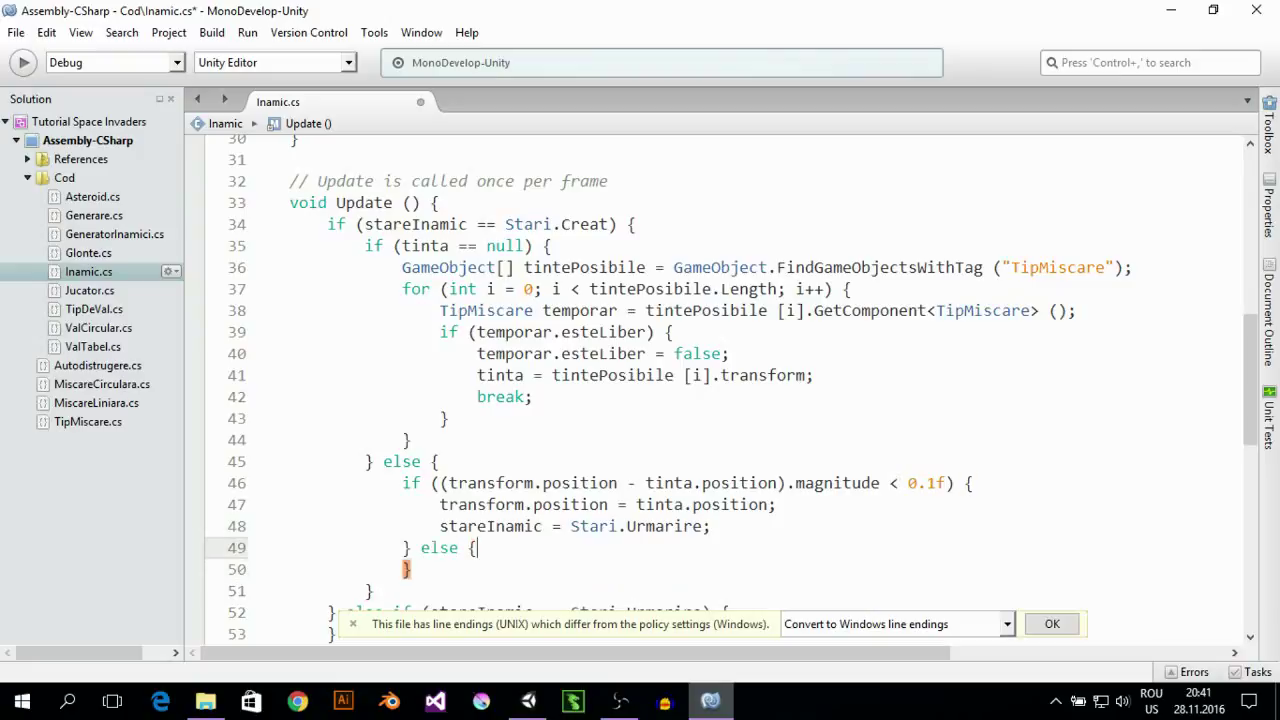
key("Return")
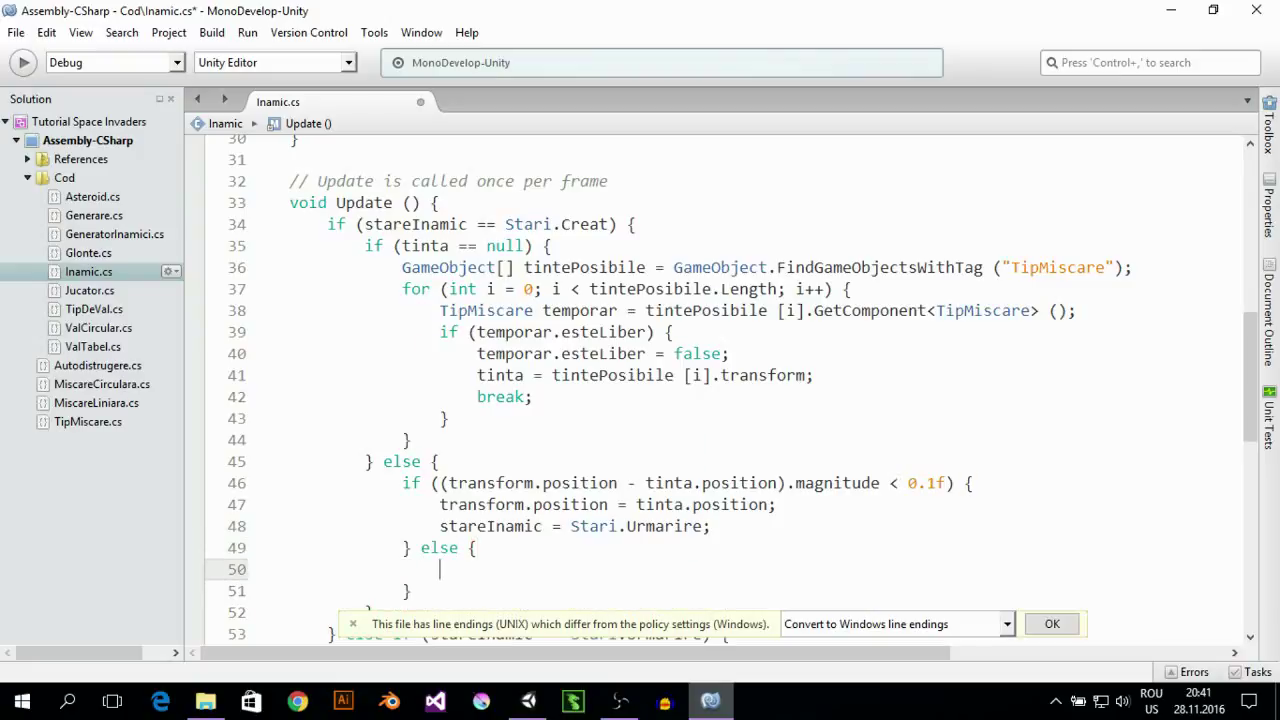
type("tra")
key("Return")
type(".pos")
key("Return")
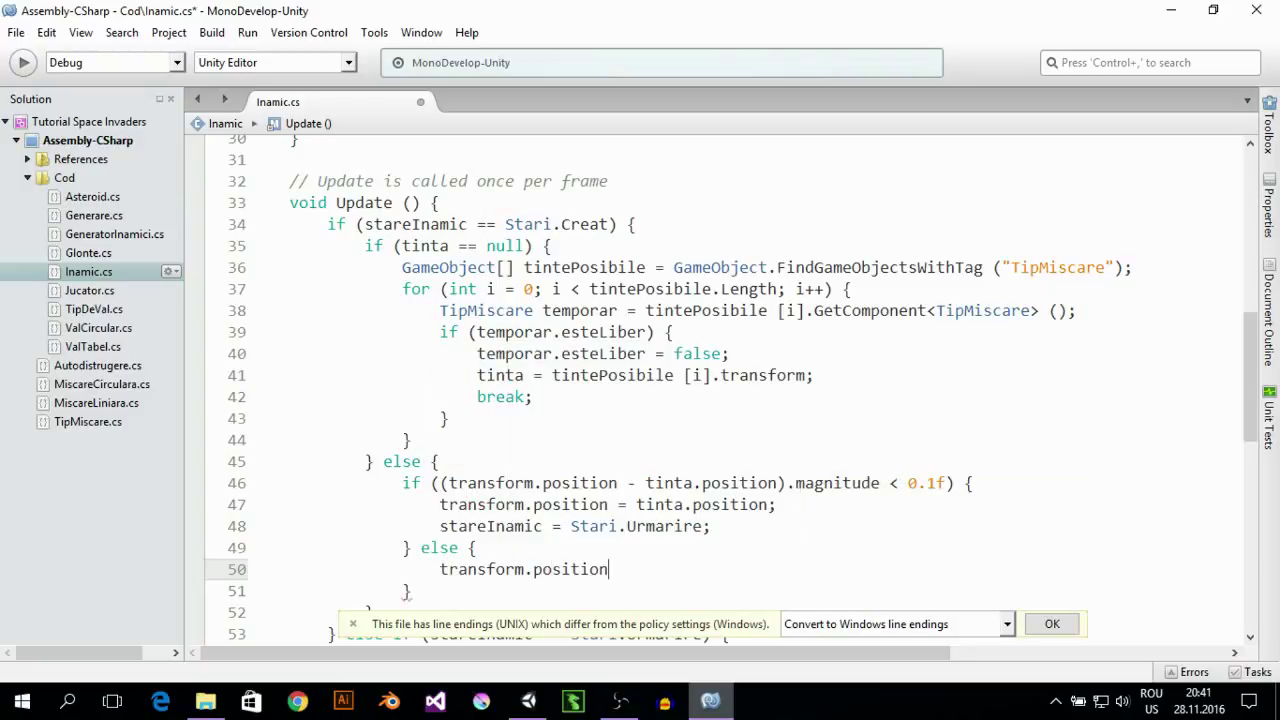
type("=")
type(" vect")
key("Return")
type(".")
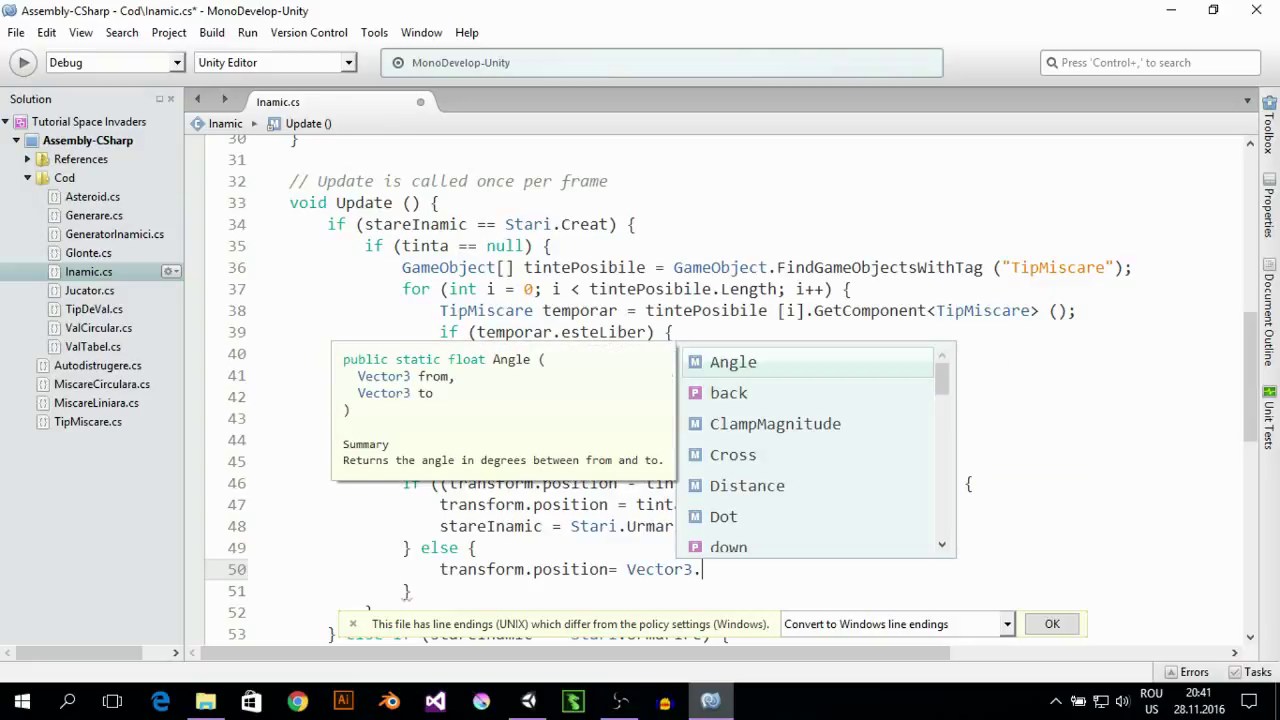
type("mo")
key("Return")
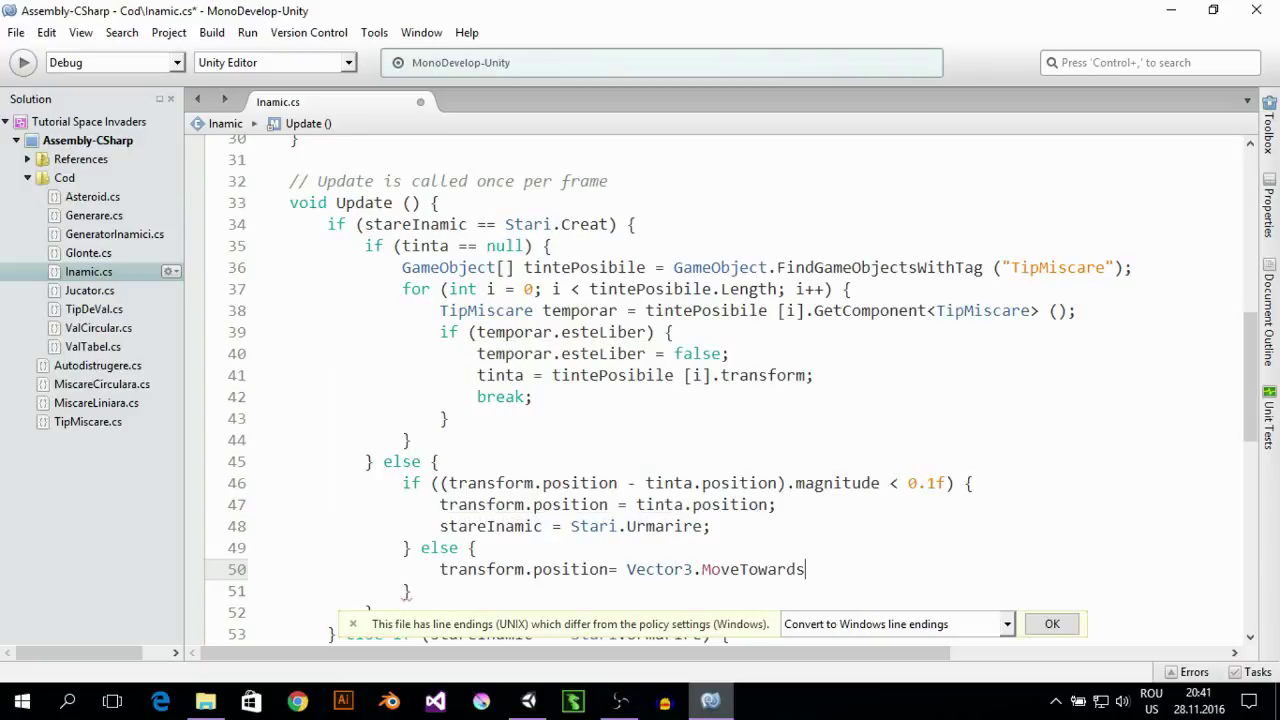
type("()")
key("Left")
Fill the MoveTowards arguments: transform.position, tinta.position, Time.deltaTime*viteza
type("tra")
key("Return")
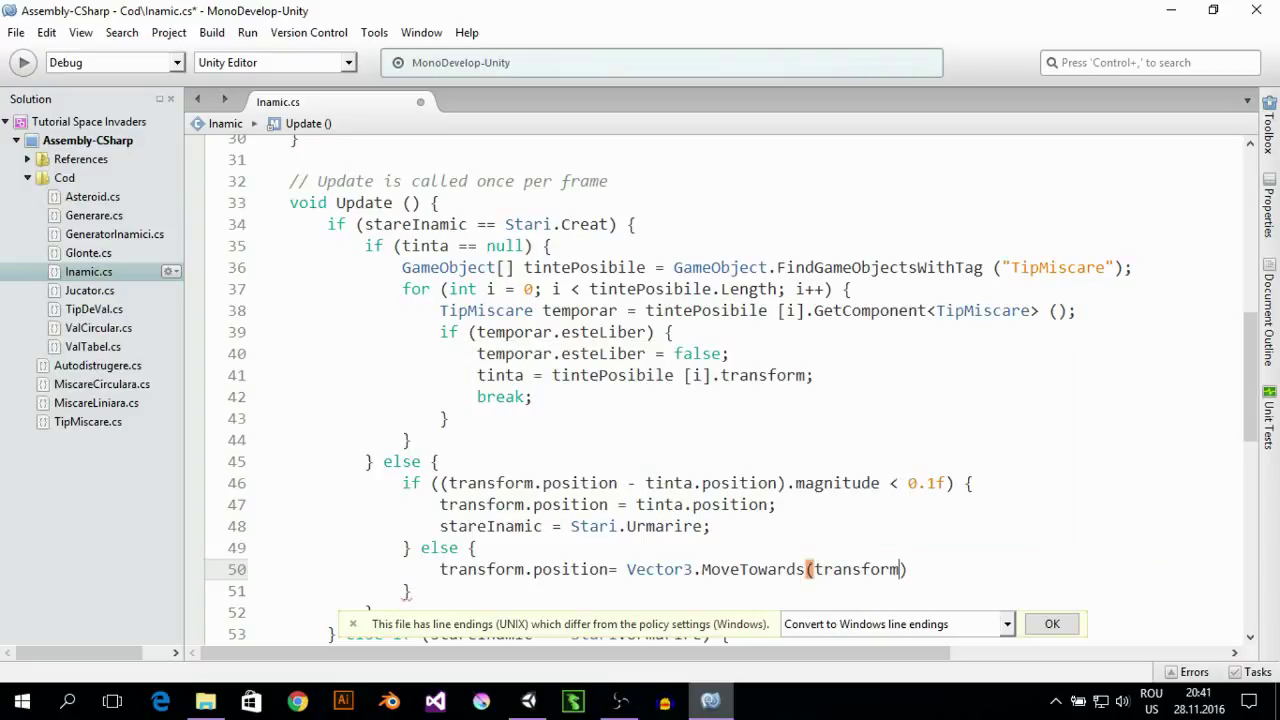
type(".po")
key("Return")
type(",tin")
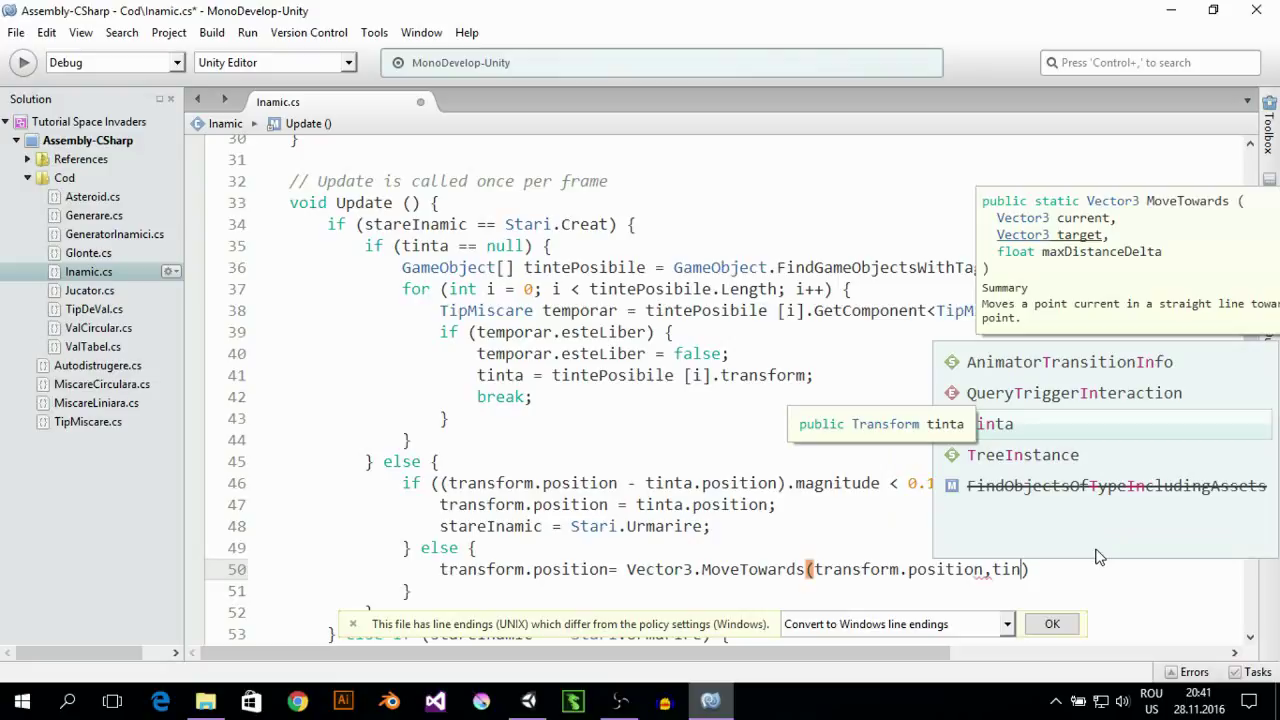
key("Return")
type(".po")
key("Return")
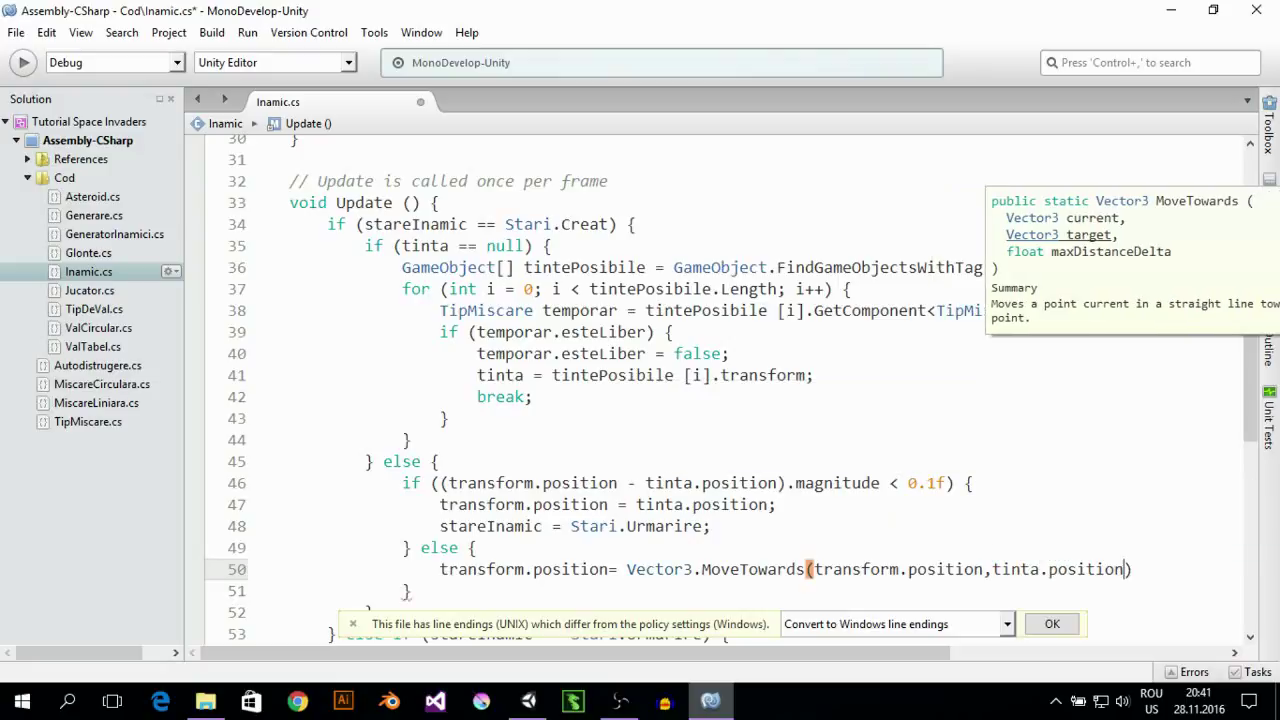
type(",")
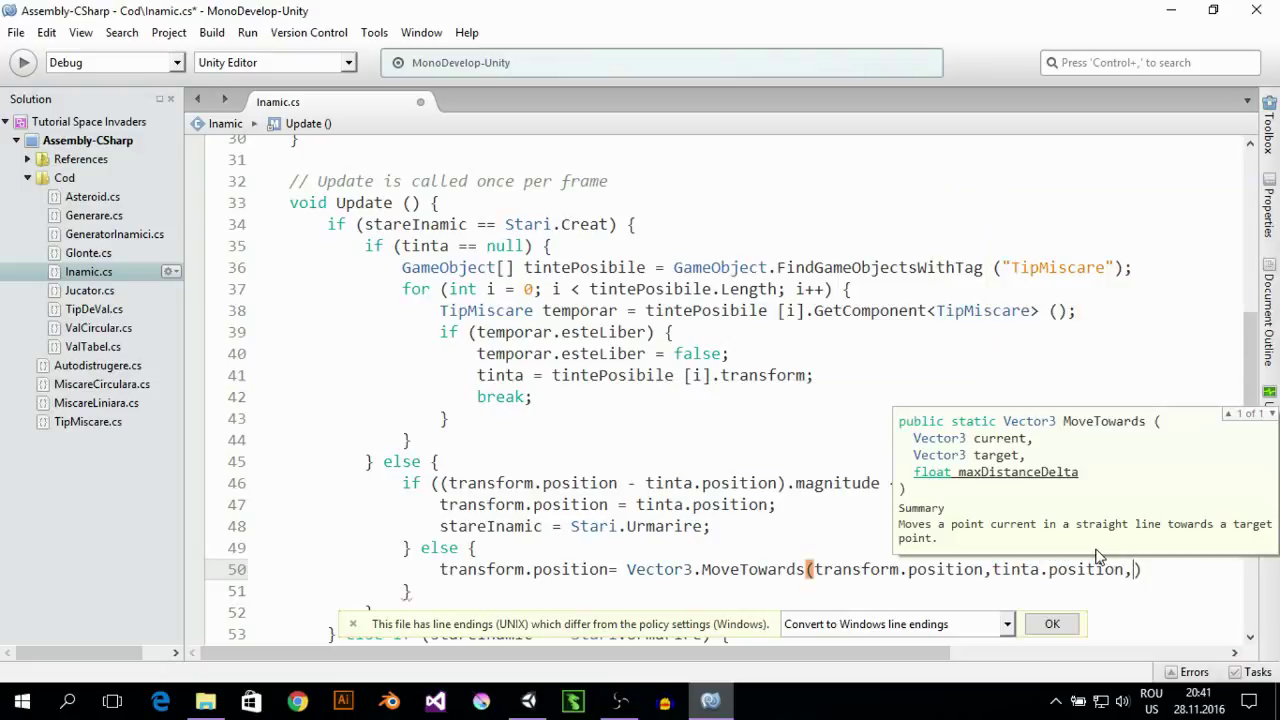
type("time")
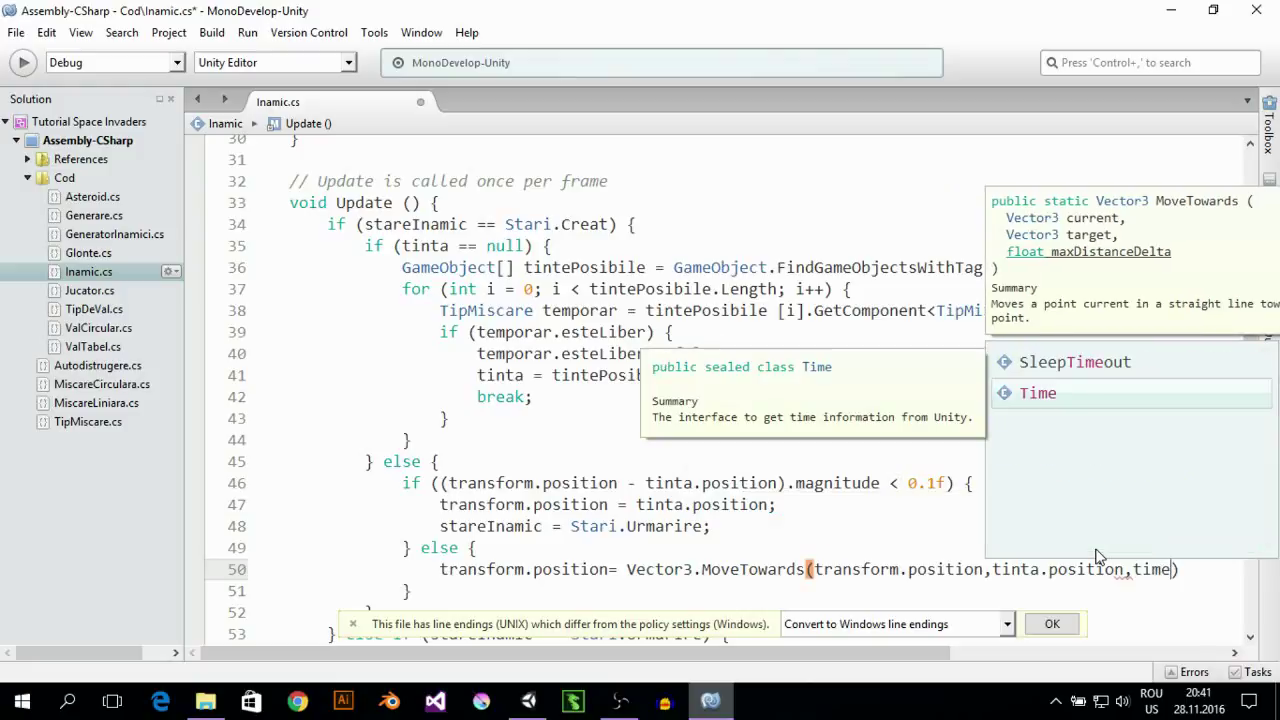
key("Return")
type(".")
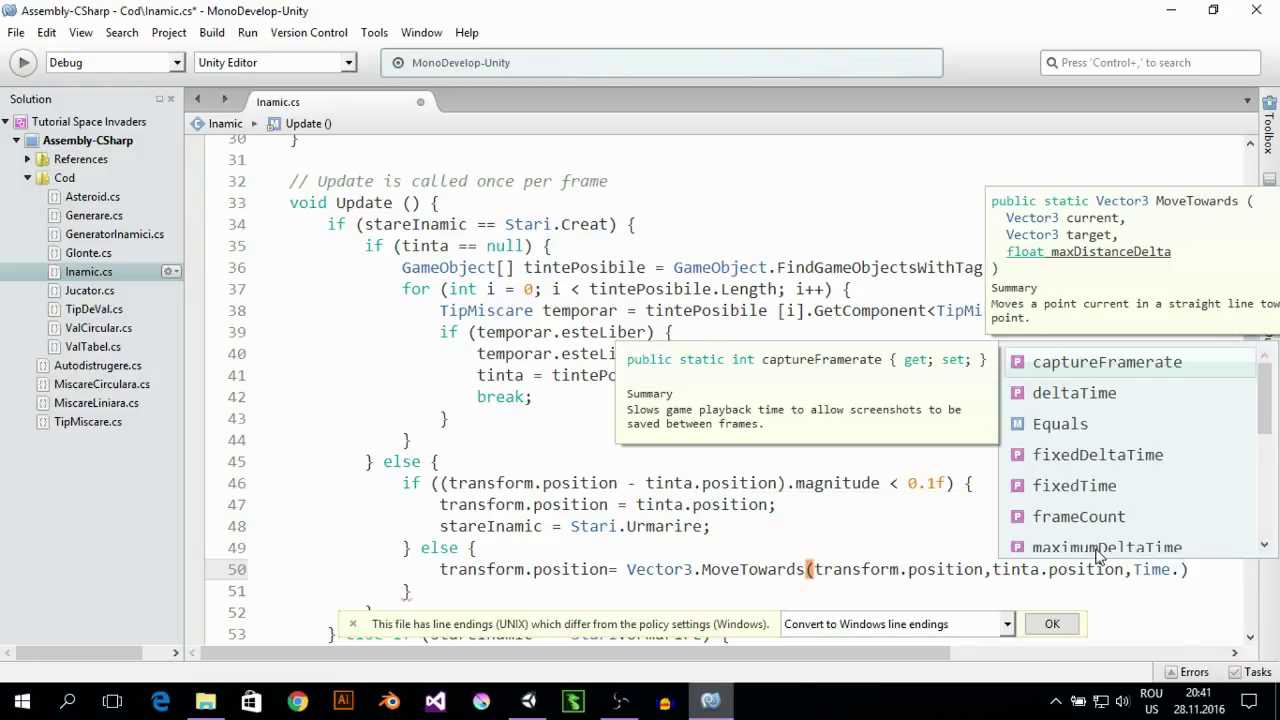
type("d")
key("Return")
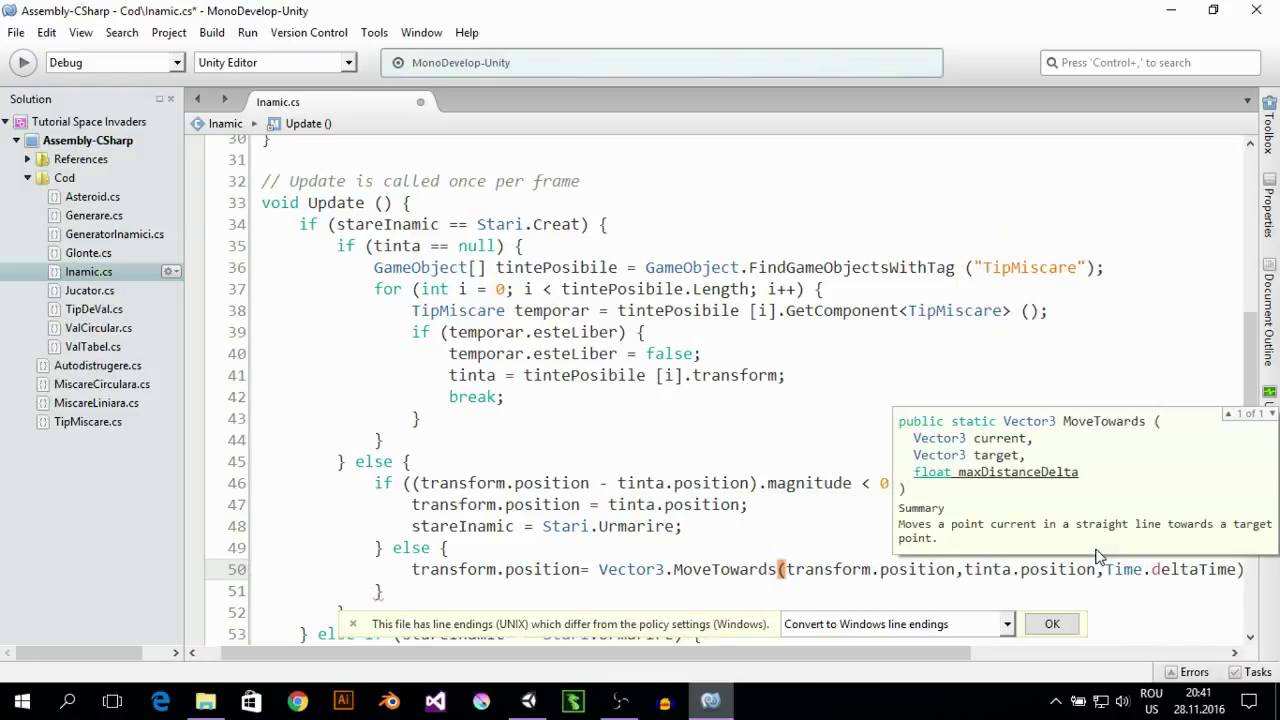
type("*vite")
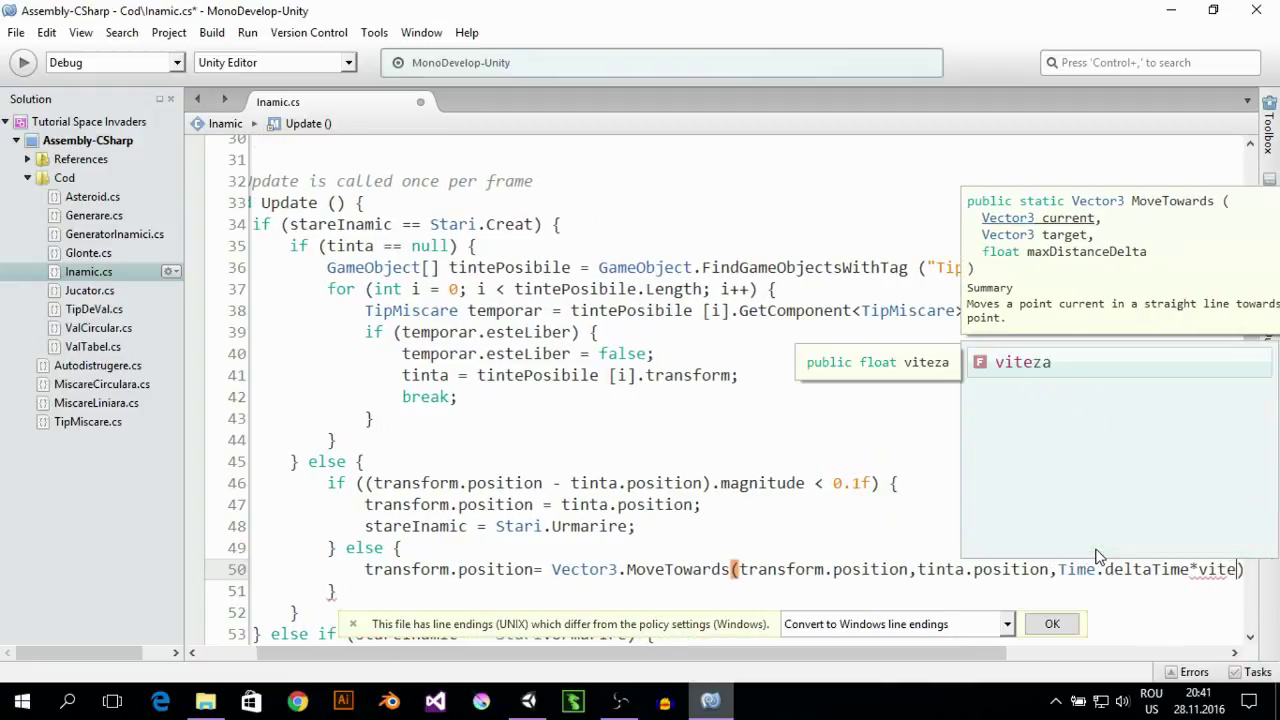
type("za")
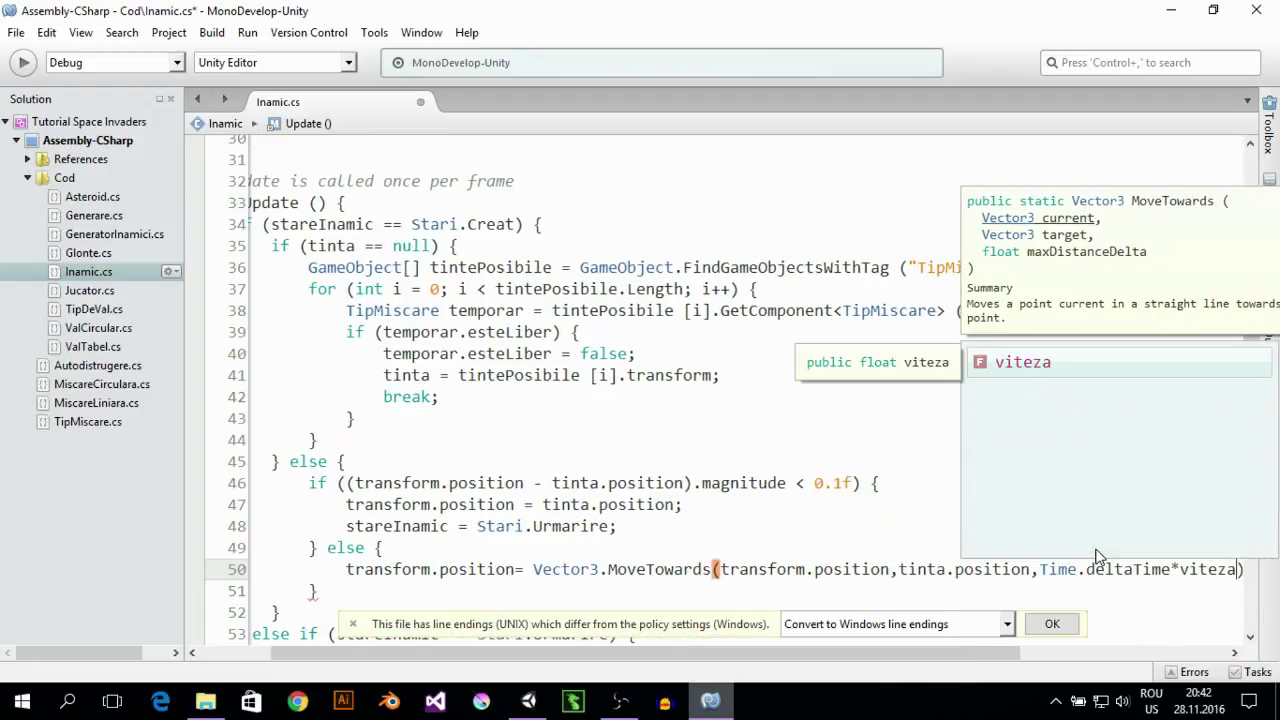
Declare 'public float boostViteza=2f;' on a new line under the viteza field
scroll(495, 305, "up", 6)
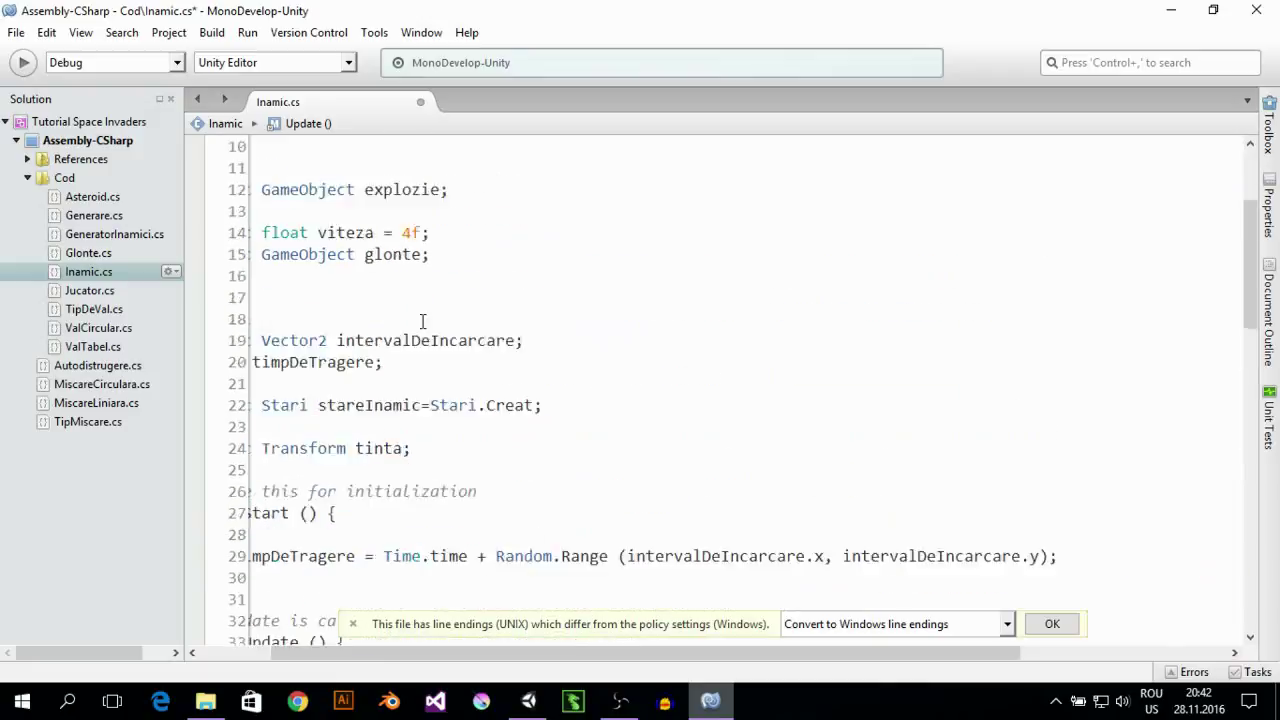
scroll(423, 323, "up", 3)
left_click_drag(563, 660, 493, 656)
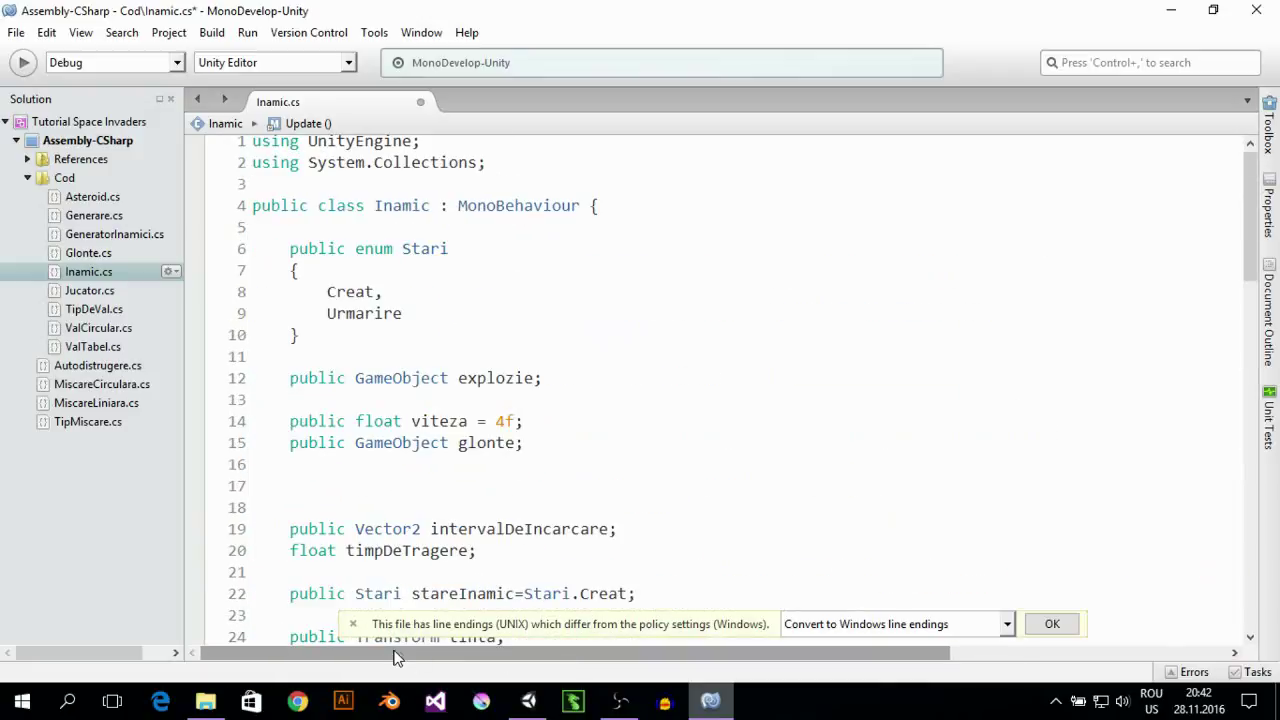
left_click(523, 428)
key("Return")
type("p")
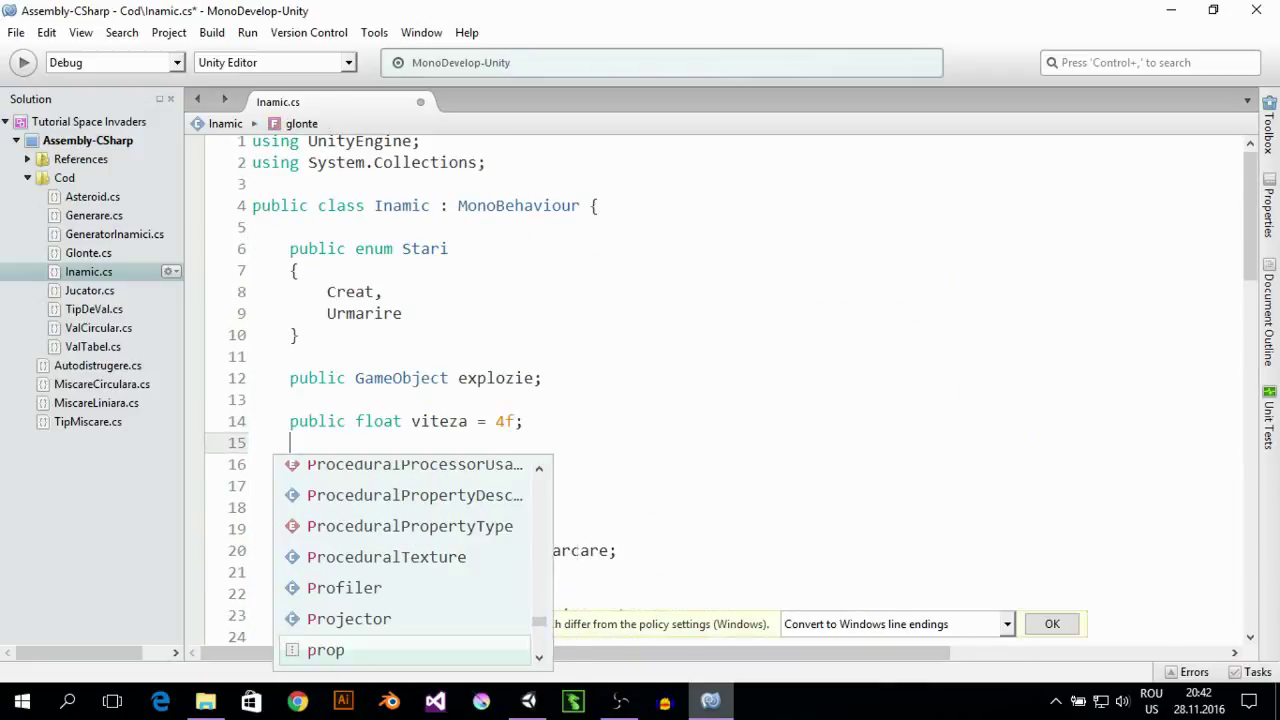
type("ublic flo")
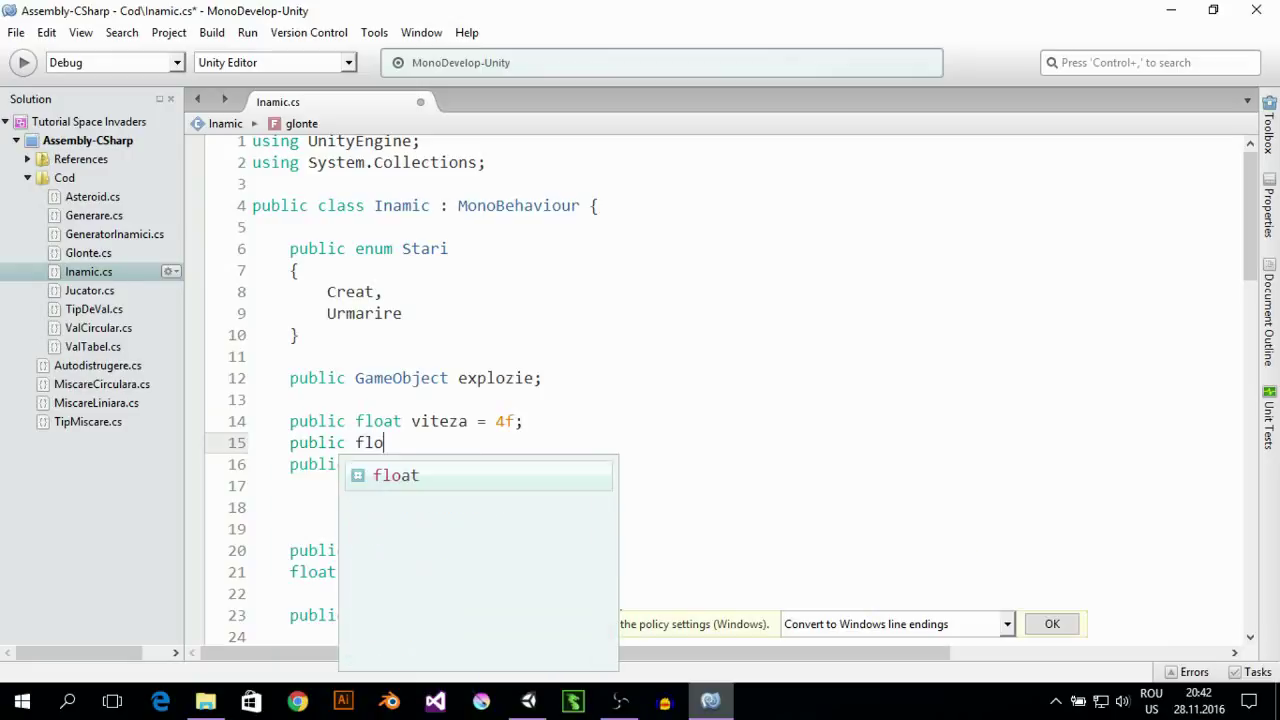
type("at boos")
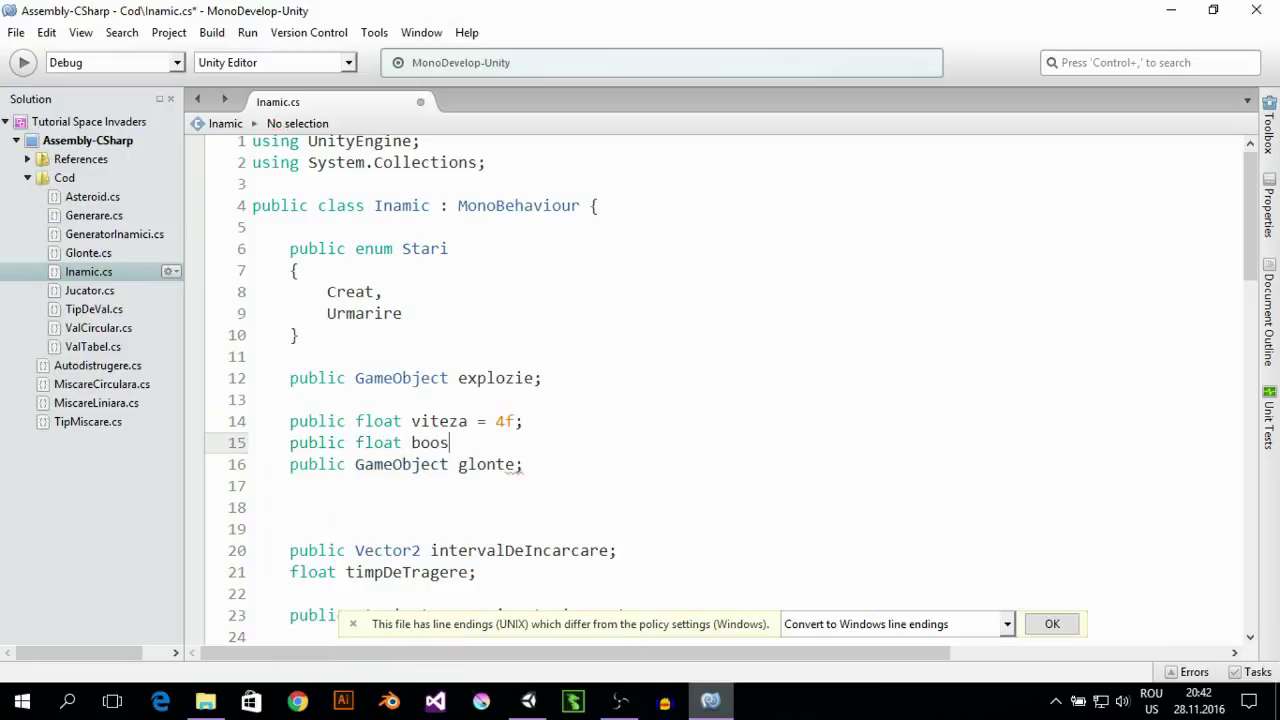
type("tVite")
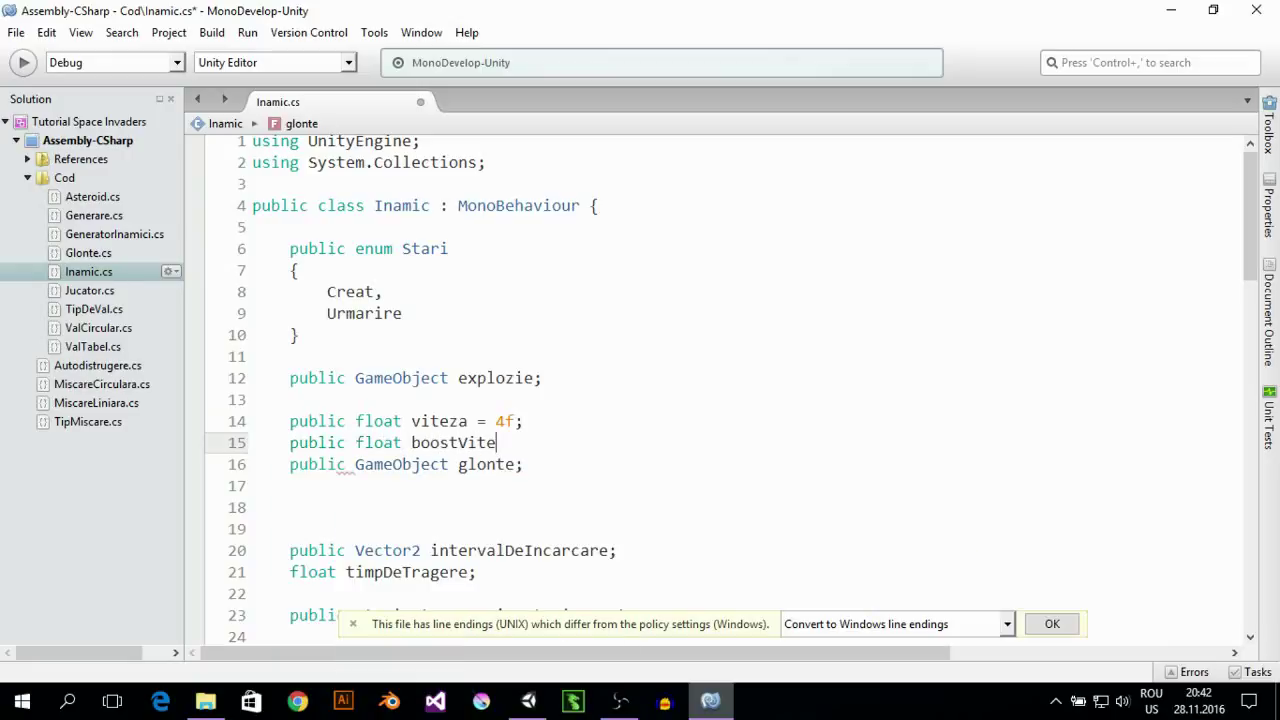
type("za=")
type("2f;")
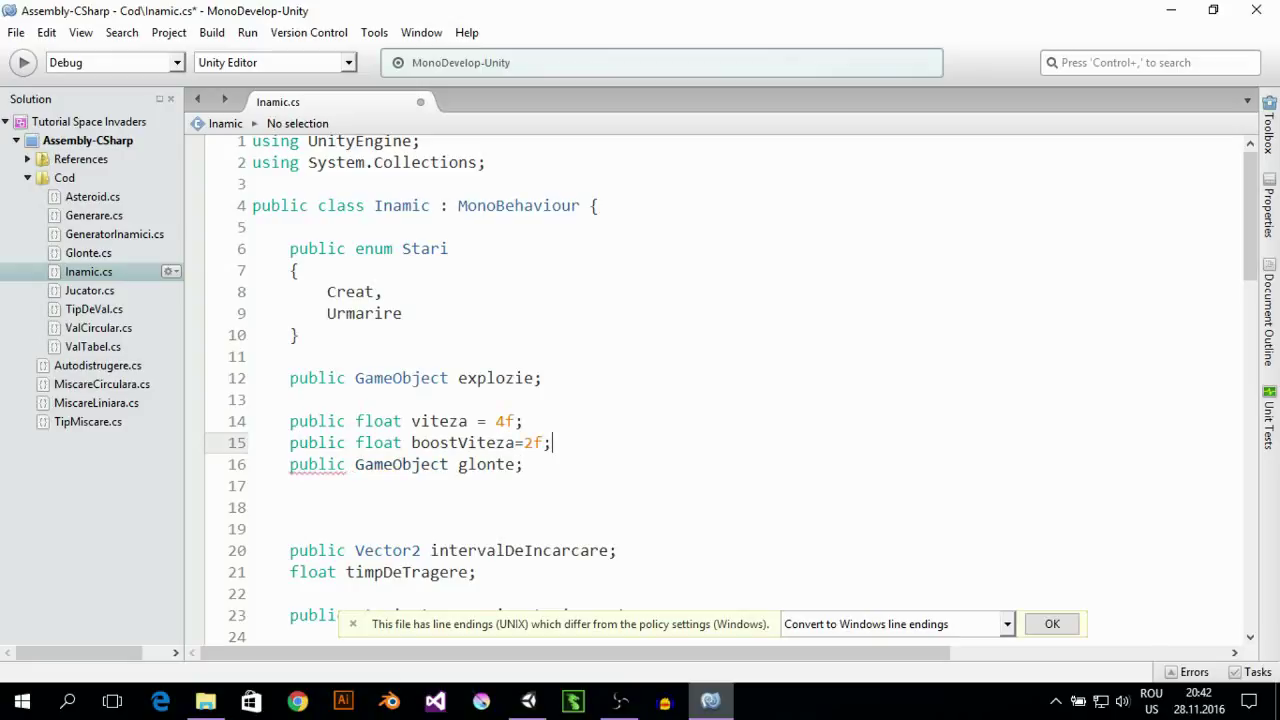
scroll(1000, 414, "down", 7)
scroll(1003, 457, "down", 2)
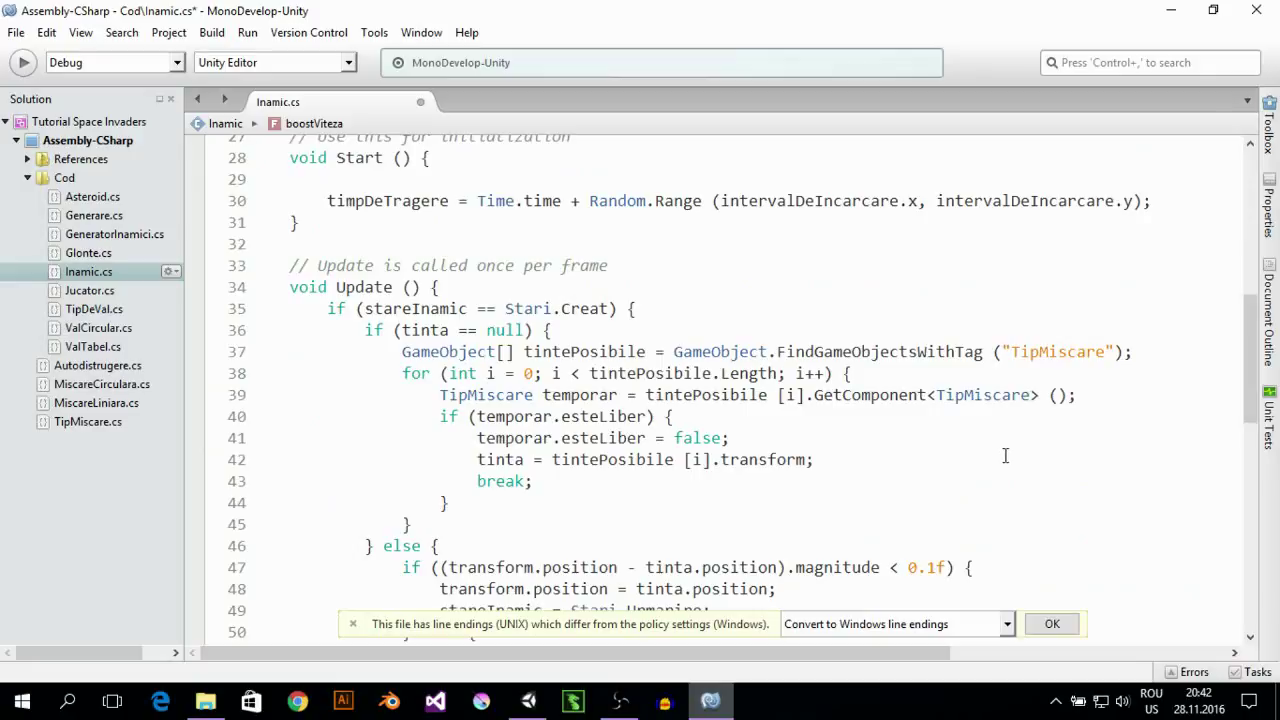
Append *boostViteza to the MoveTowards step on line 51 and end it with ';'
scroll(1005, 456, "down", 2)
scroll(946, 474, "down", 1)
left_click_drag(765, 653, 954, 653)
left_click(1090, 470)
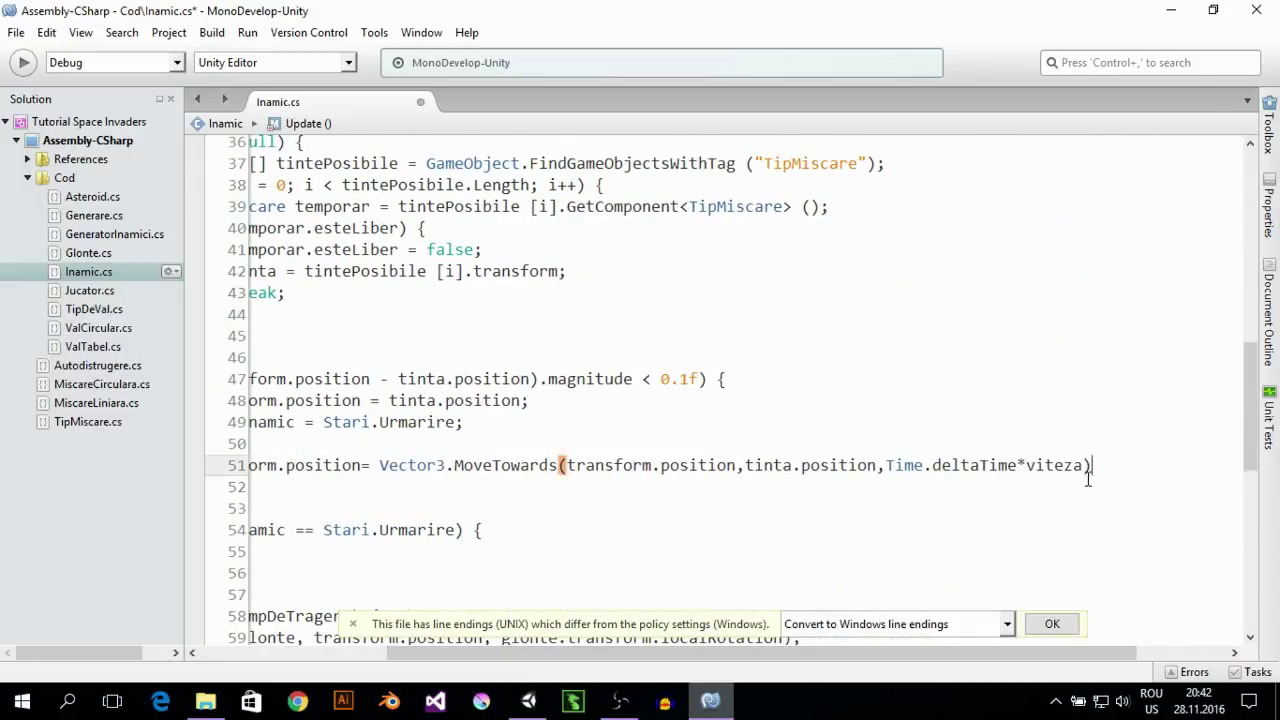
key("Left")
type("*boo")
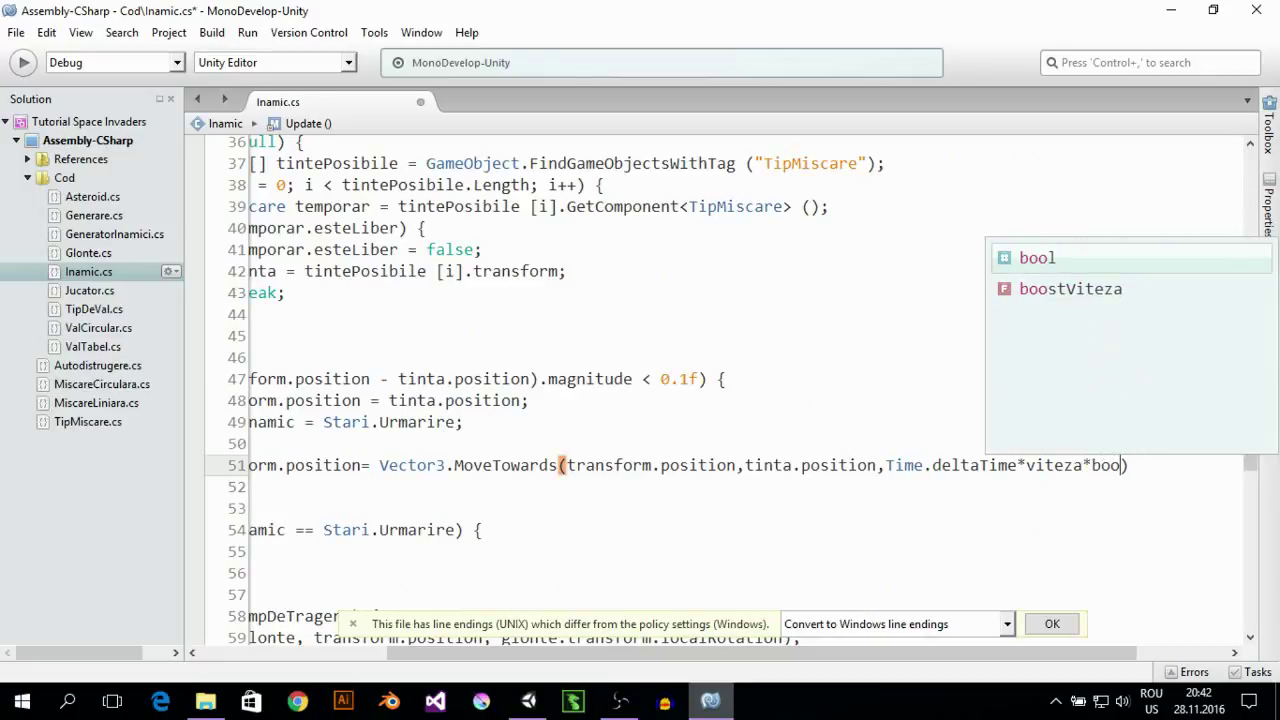
key("Down")
key("Return")
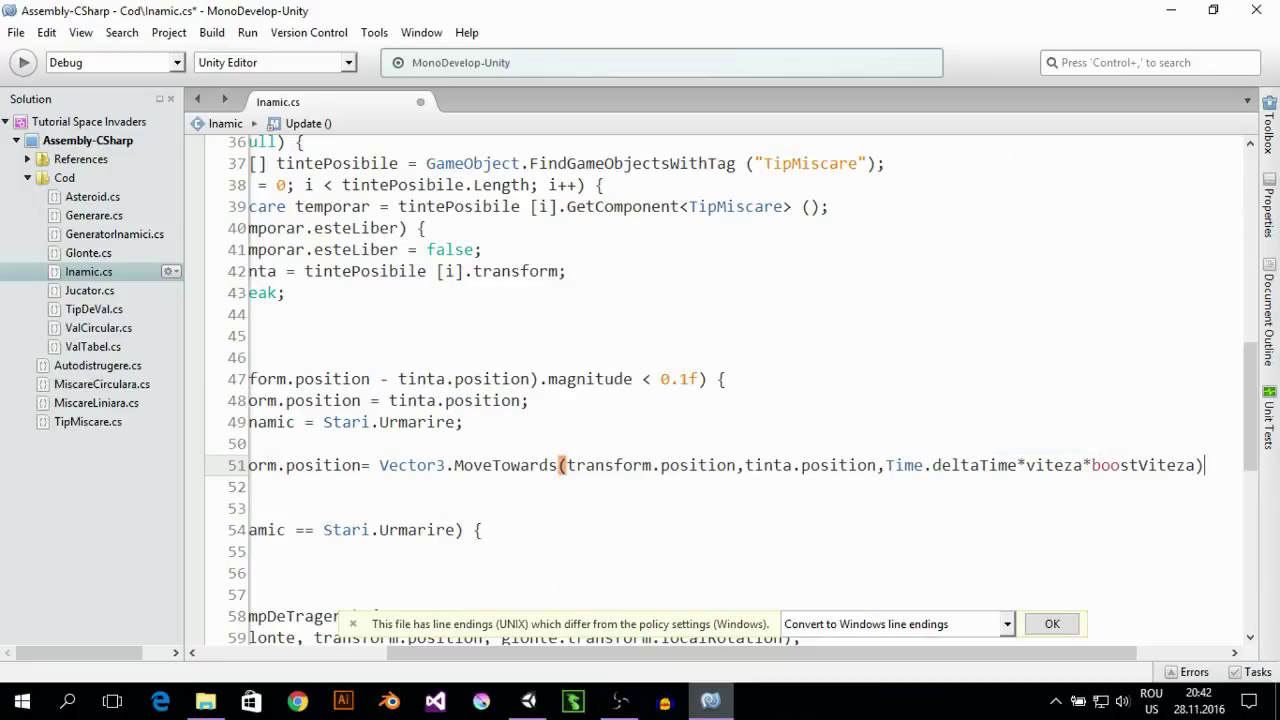
type(";")
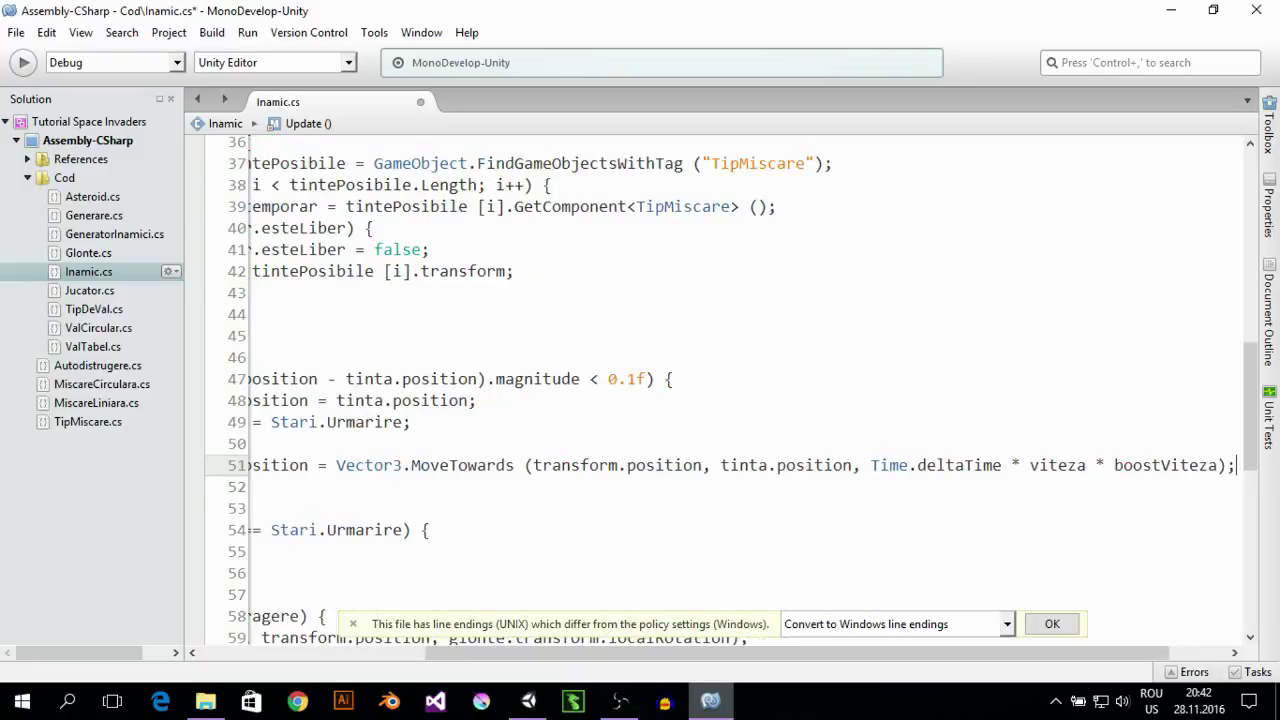
Select the transform.position = tinta.position line to reuse in the Urmarire branch
left_click(250, 594)
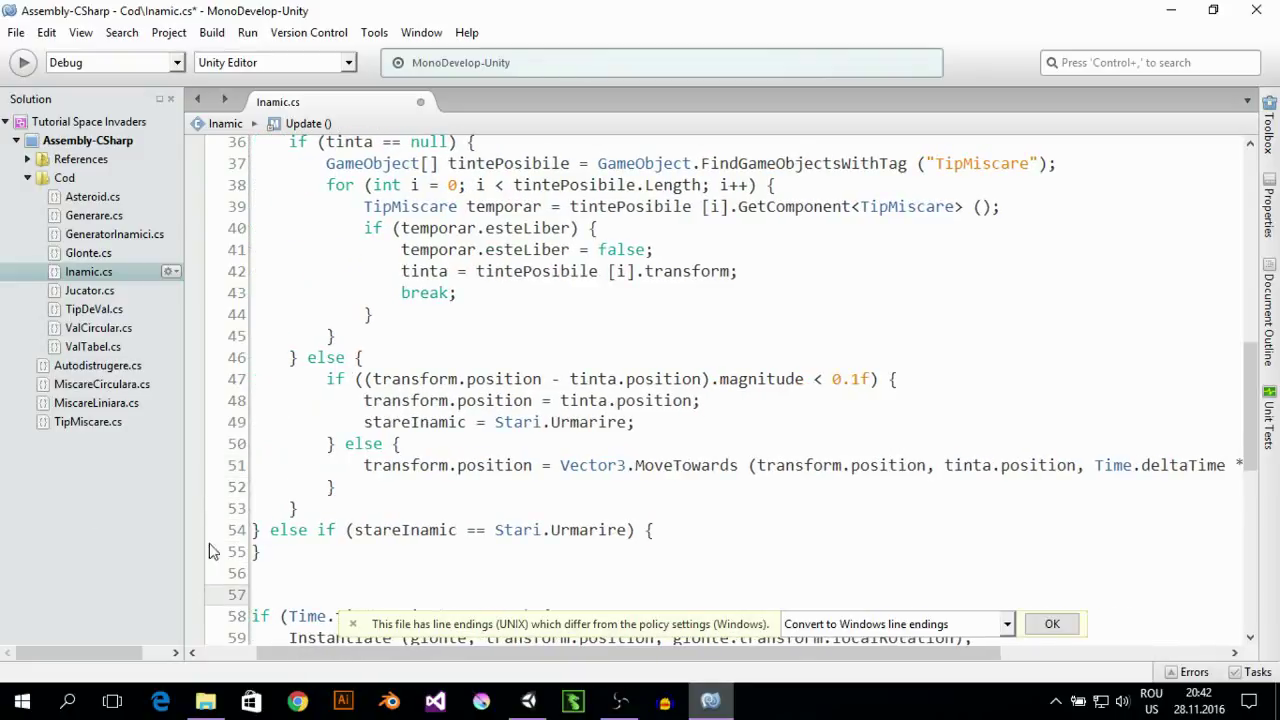
left_click(666, 533)
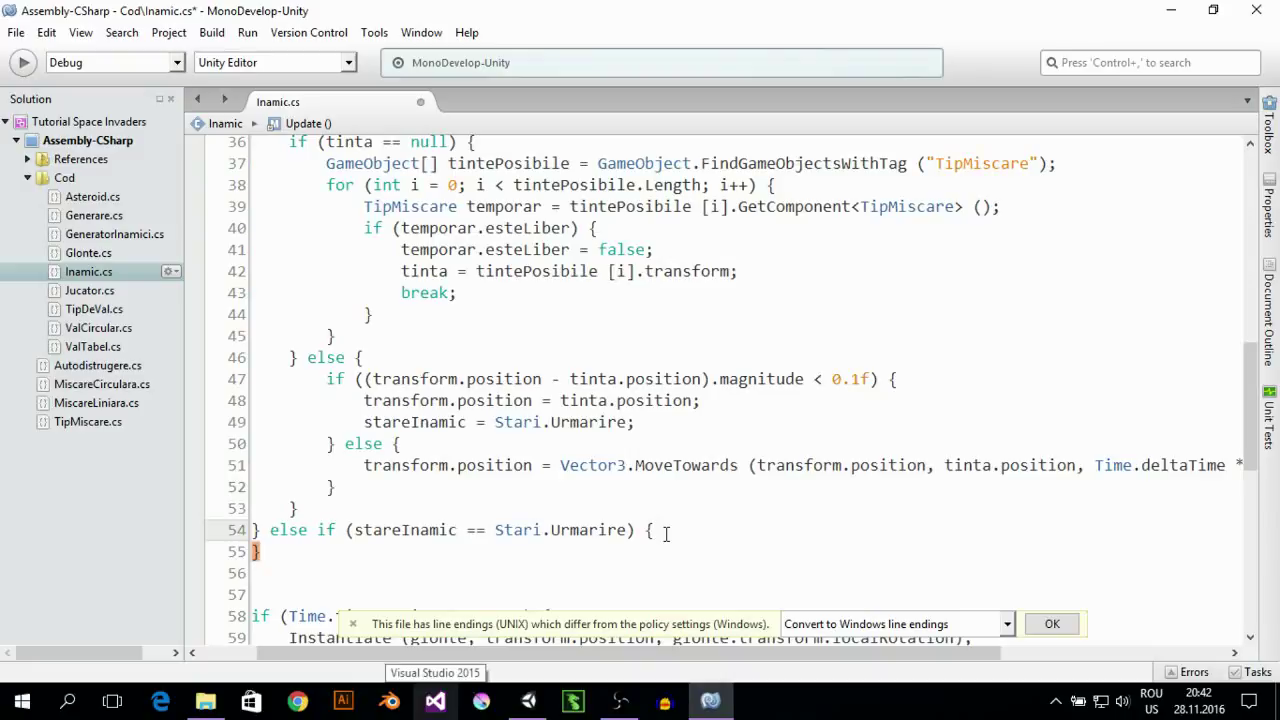
scroll(660, 520, "up", 1)
scroll(520, 470, "down", 1)
left_click_drag(364, 400, 731, 397)
key("ctrl+c")
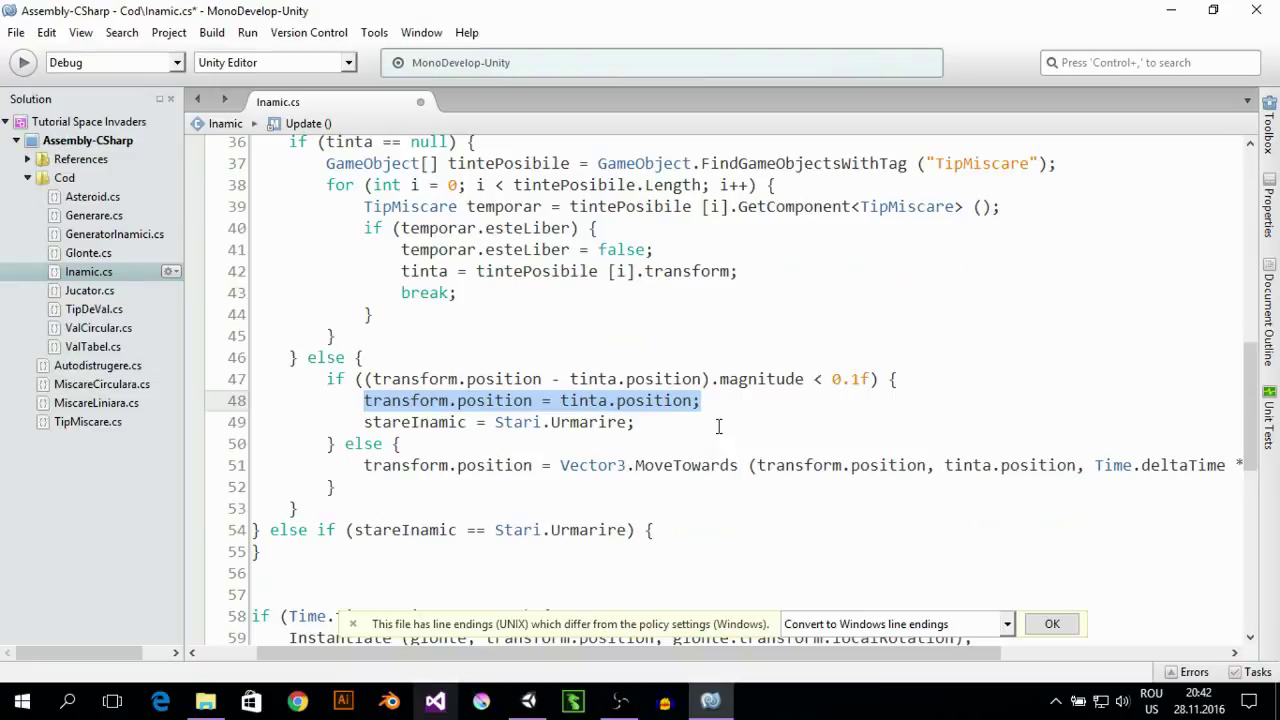
Paste transform.position = tinta.position; into the Urmarire branch
left_click(675, 531)
key("Return")
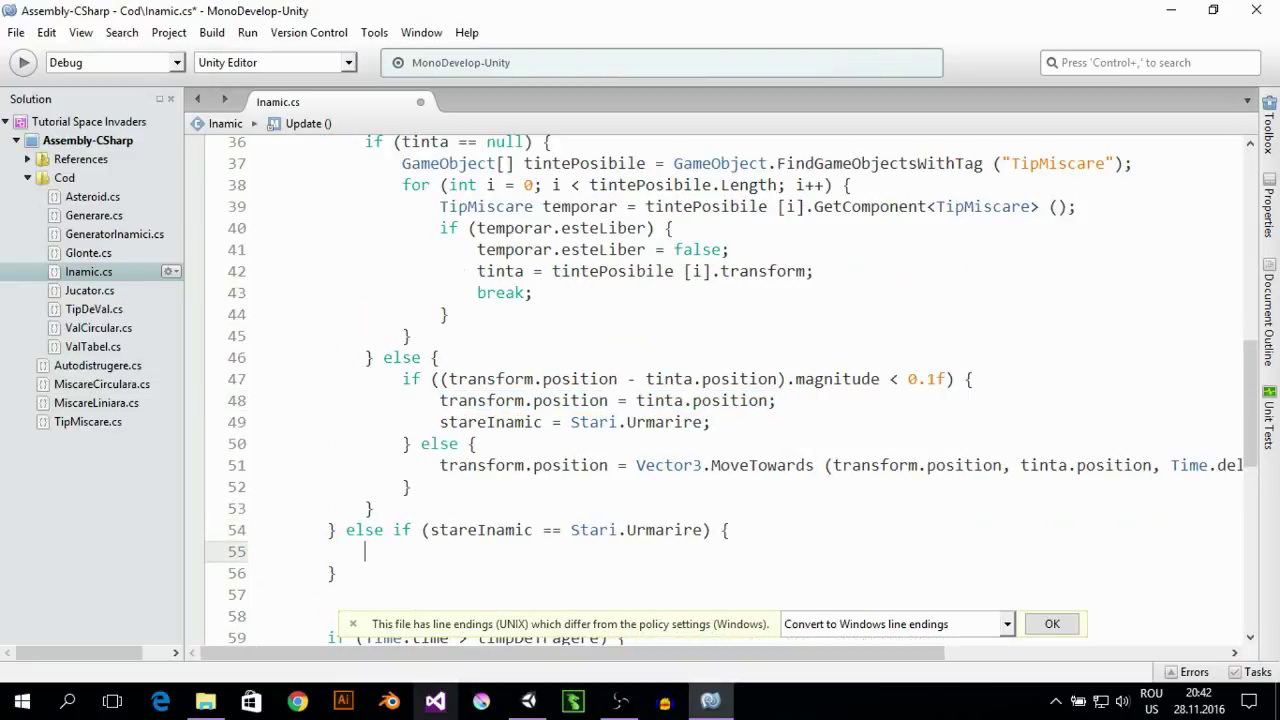
key("ctrl+v")
scroll(441, 451, "down", 6)
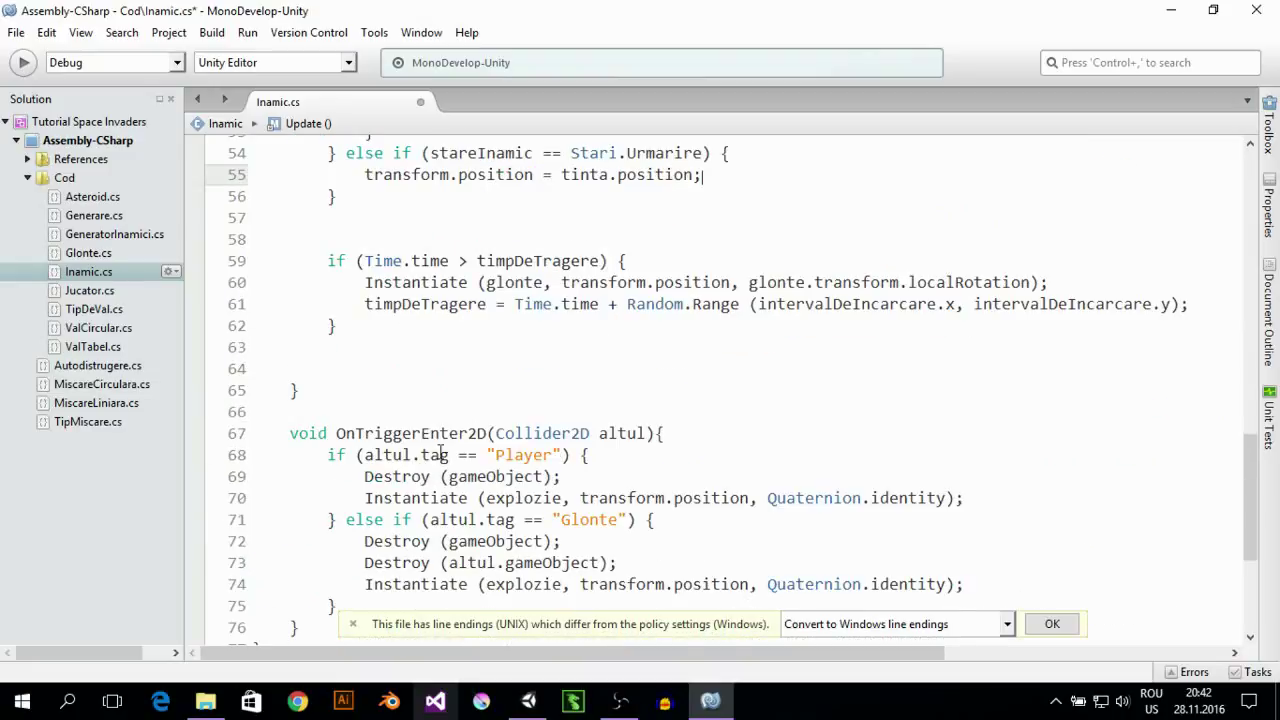
scroll(441, 451, "up", 3)
scroll(423, 366, "down", 4)
scroll(429, 371, "down", 1)
scroll(337, 300, "up", 7)
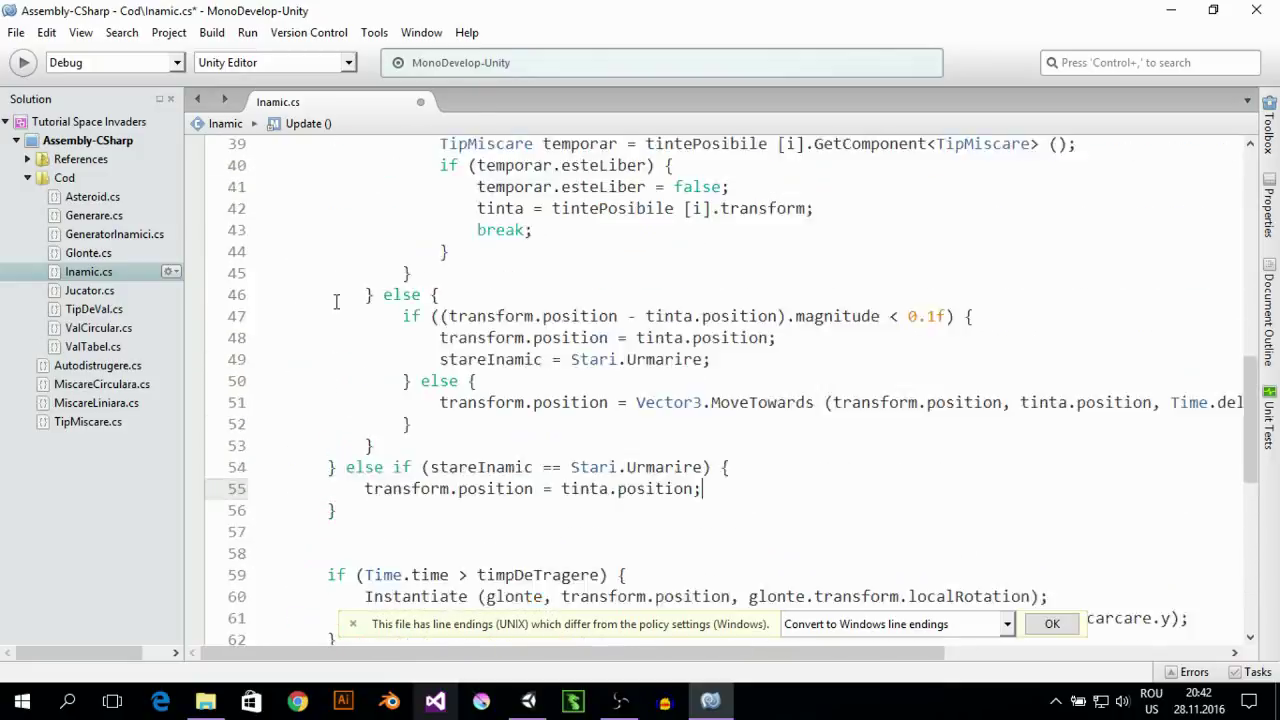
scroll(337, 300, "up", 1)
Save Inamic.cs and return to the Unity editor
left_click(16, 32)
left_click(43, 108)
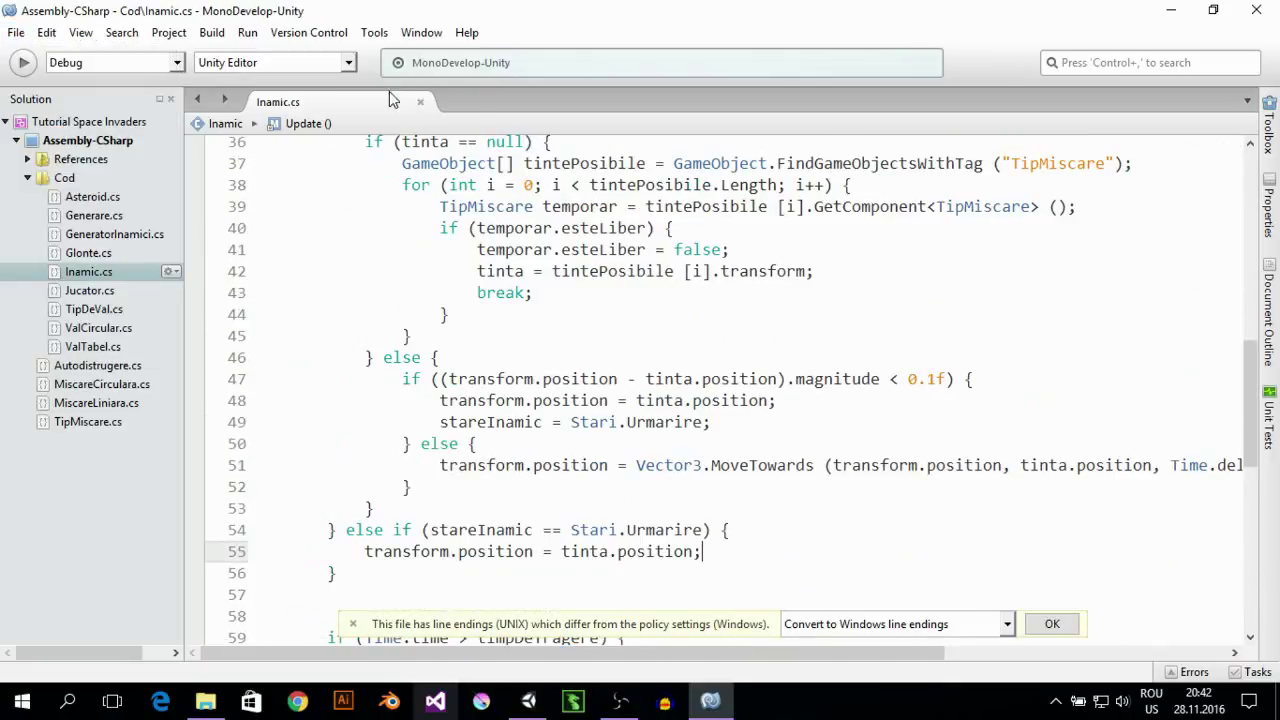
left_click(1170, 10)
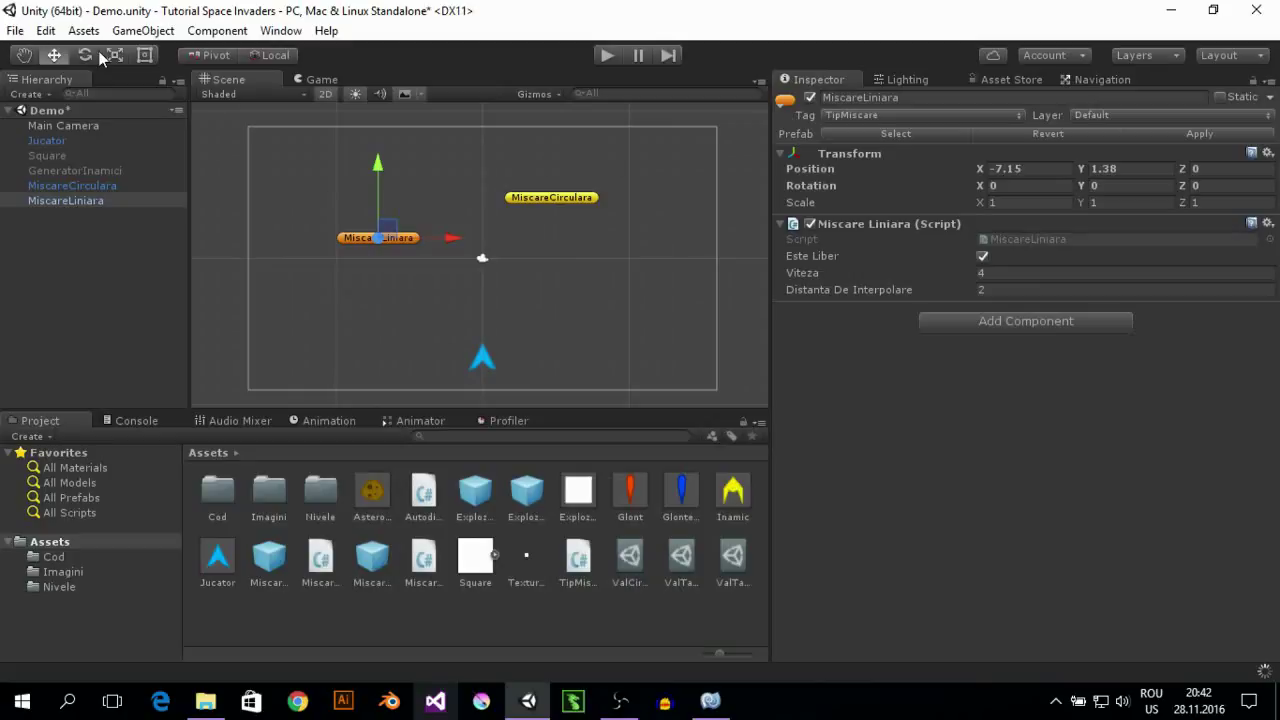
left_click(14, 31)
Save the Demo scene and place two Inamic enemy prefabs in the scene
left_click(67, 102)
left_click(735, 500)
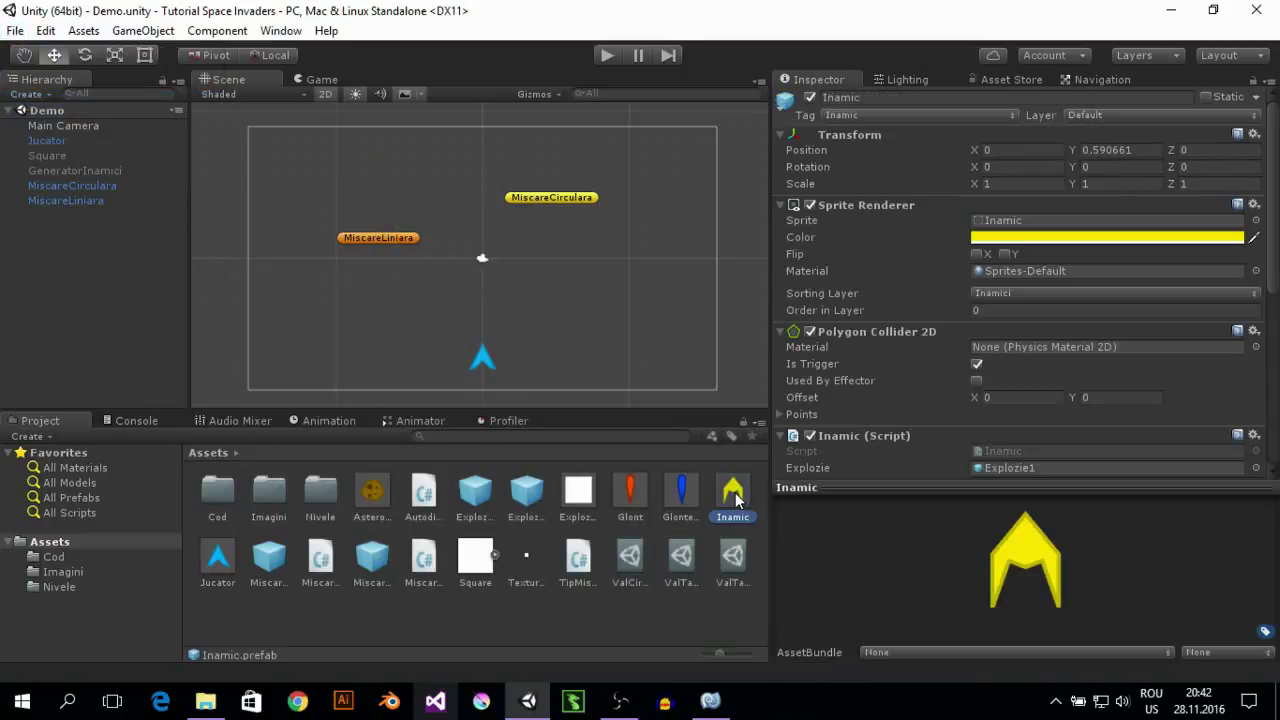
left_click_drag(735, 500, 735, 292)
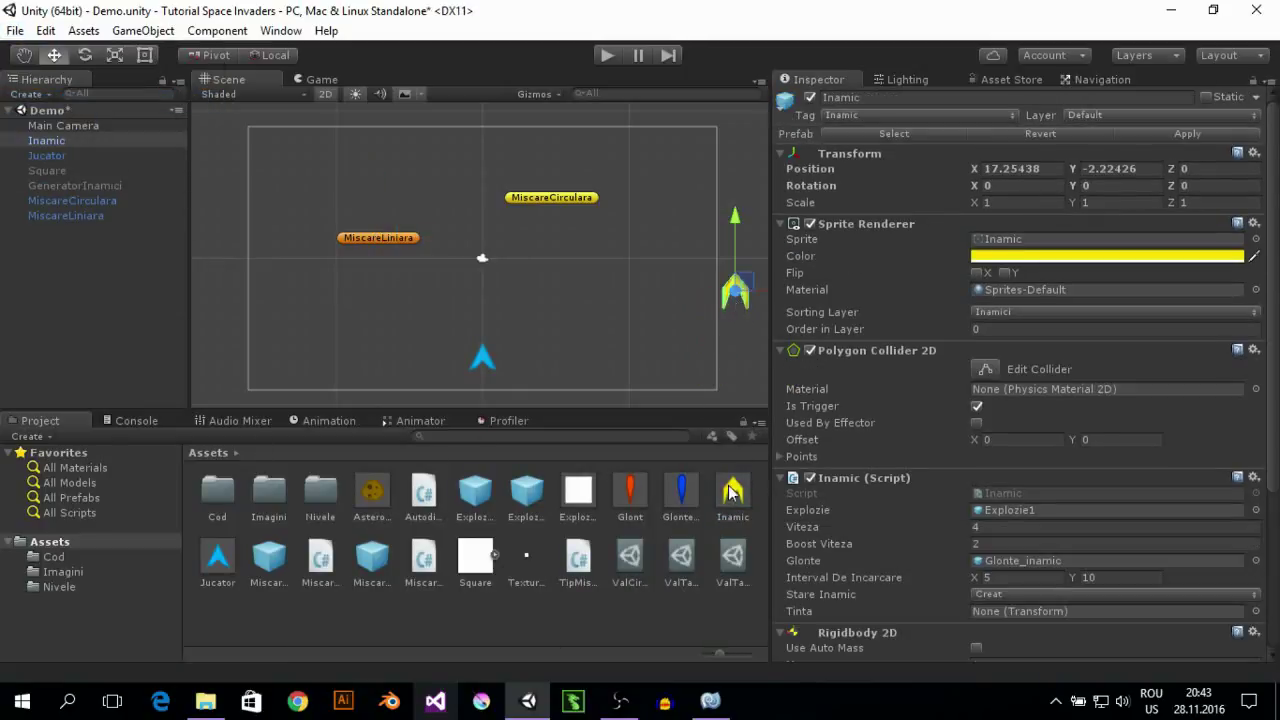
left_click_drag(248, 348, 230, 345)
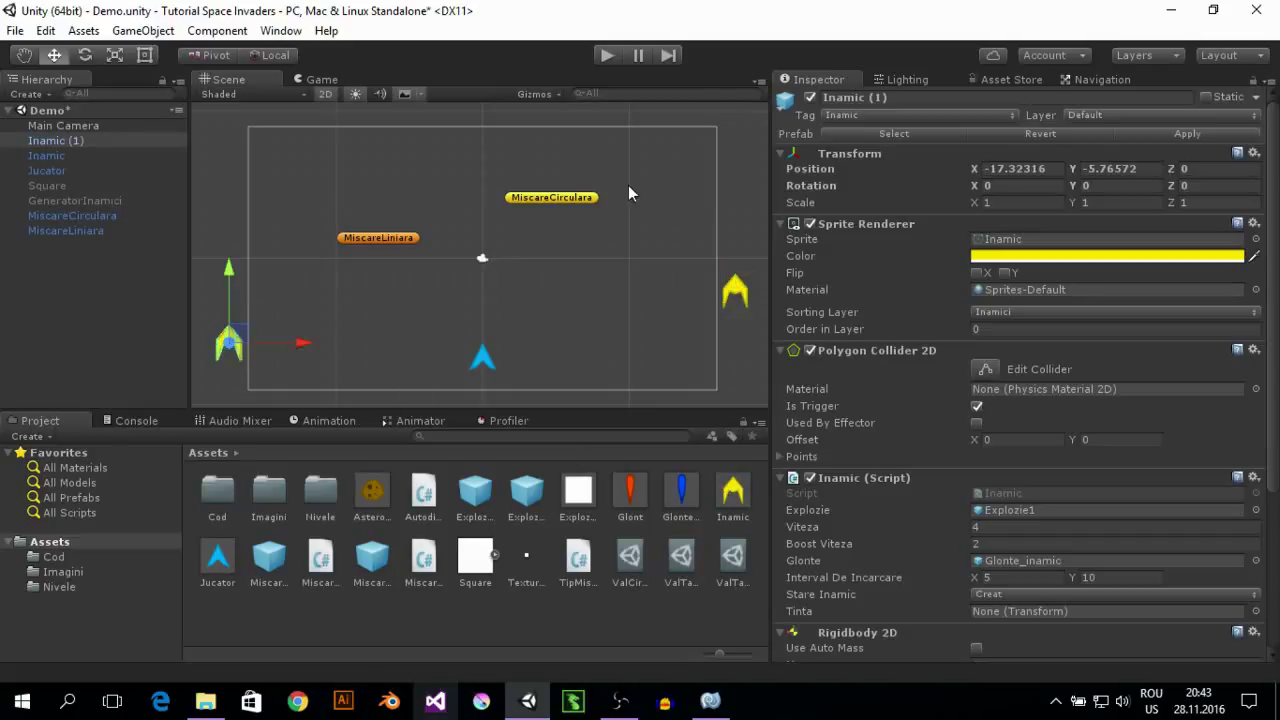
Test-run the game, watching the enemies reach and follow their targets in the Scene view
left_click(615, 55)
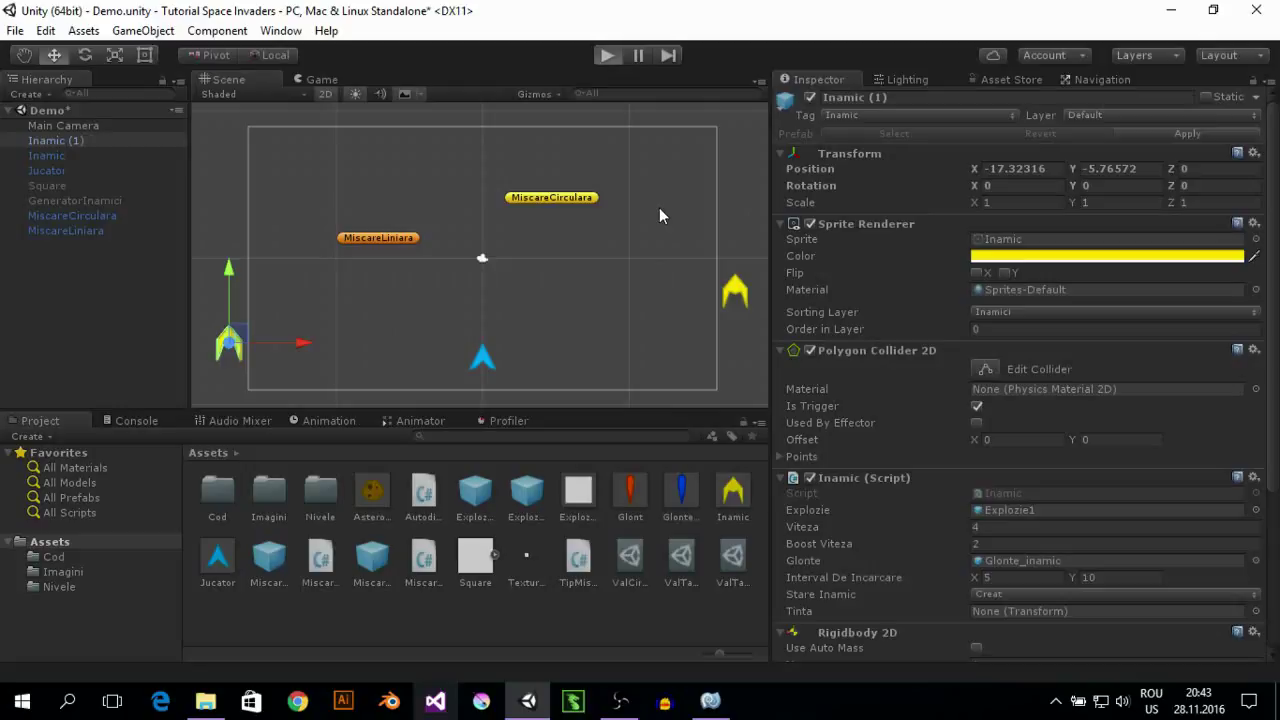
left_click(232, 80)
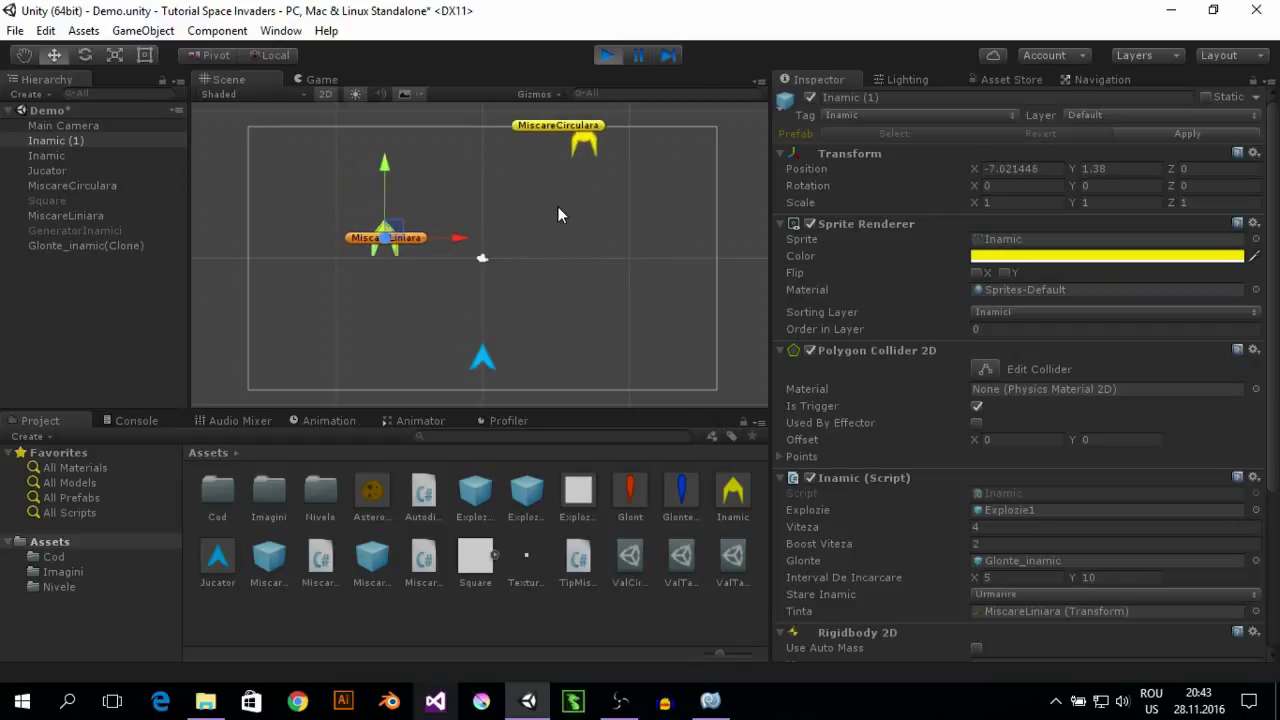
scroll(499, 271, "up", 3)
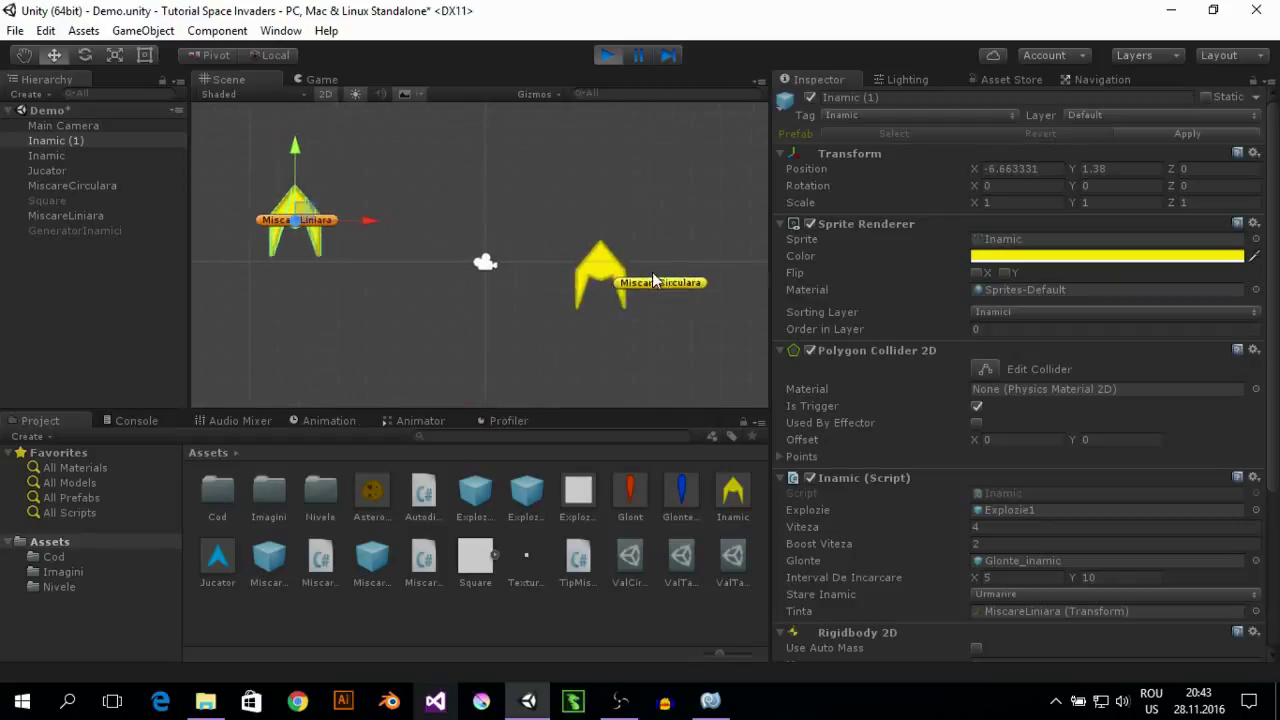
scroll(510, 217, "down", 3)
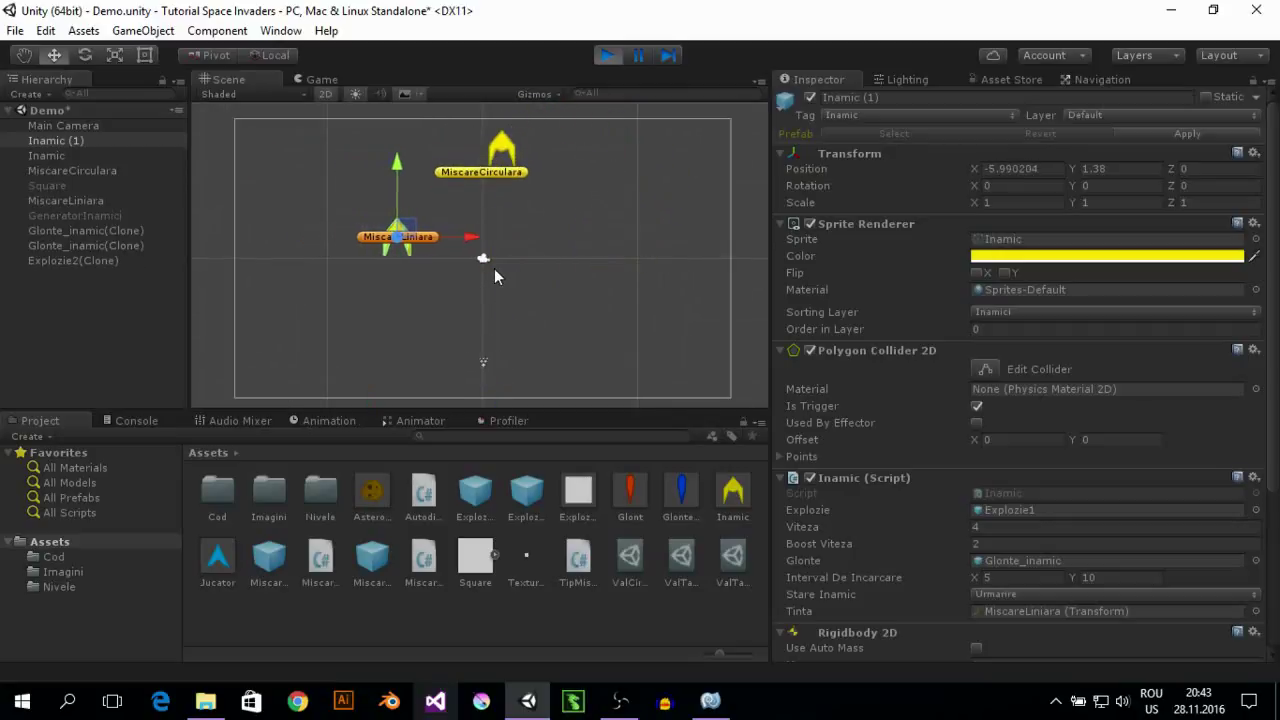
scroll(494, 268, "up", 2)
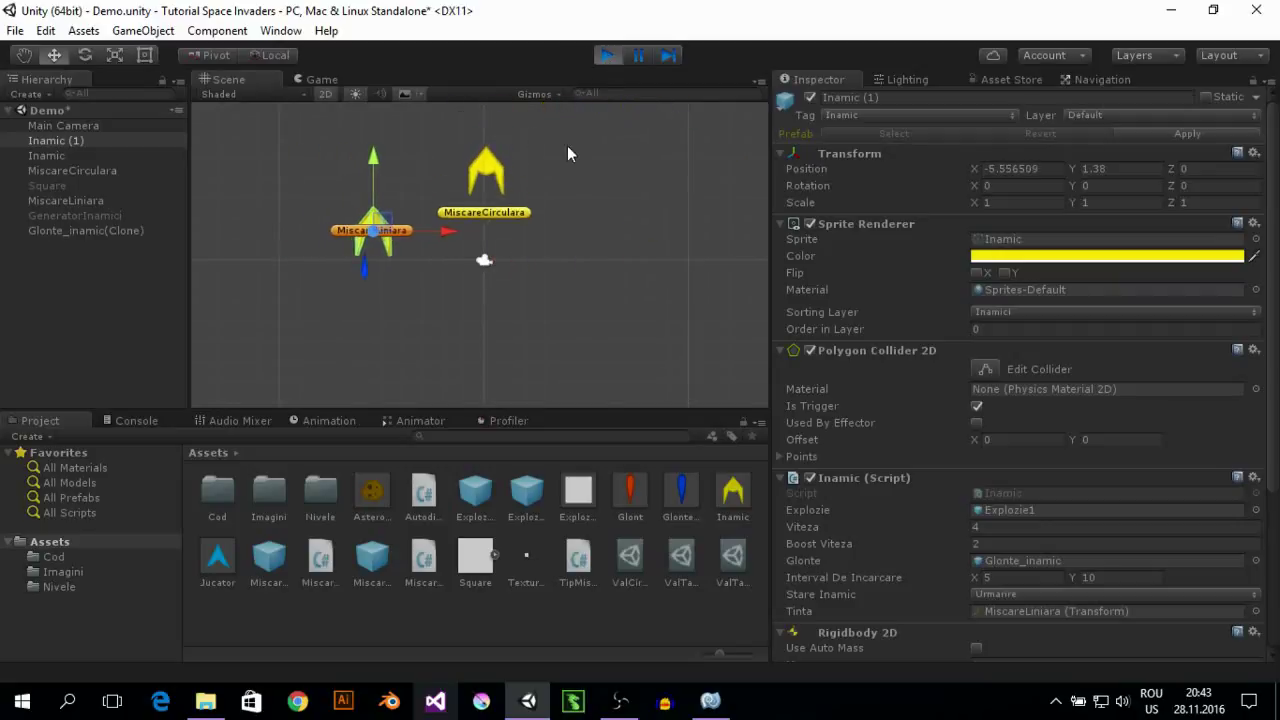
left_click(605, 56)
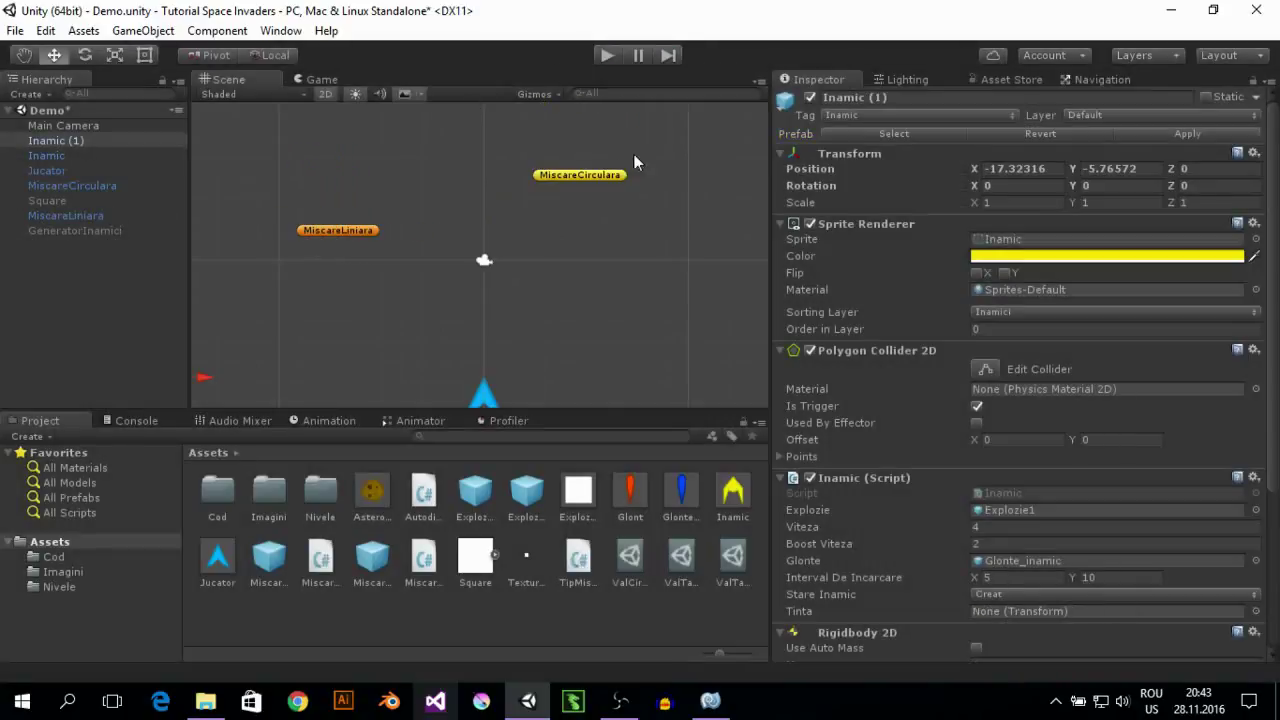
Set MiscareCirculara's Viteza to 2, test-run it, trying 3 during play
left_click(583, 177)
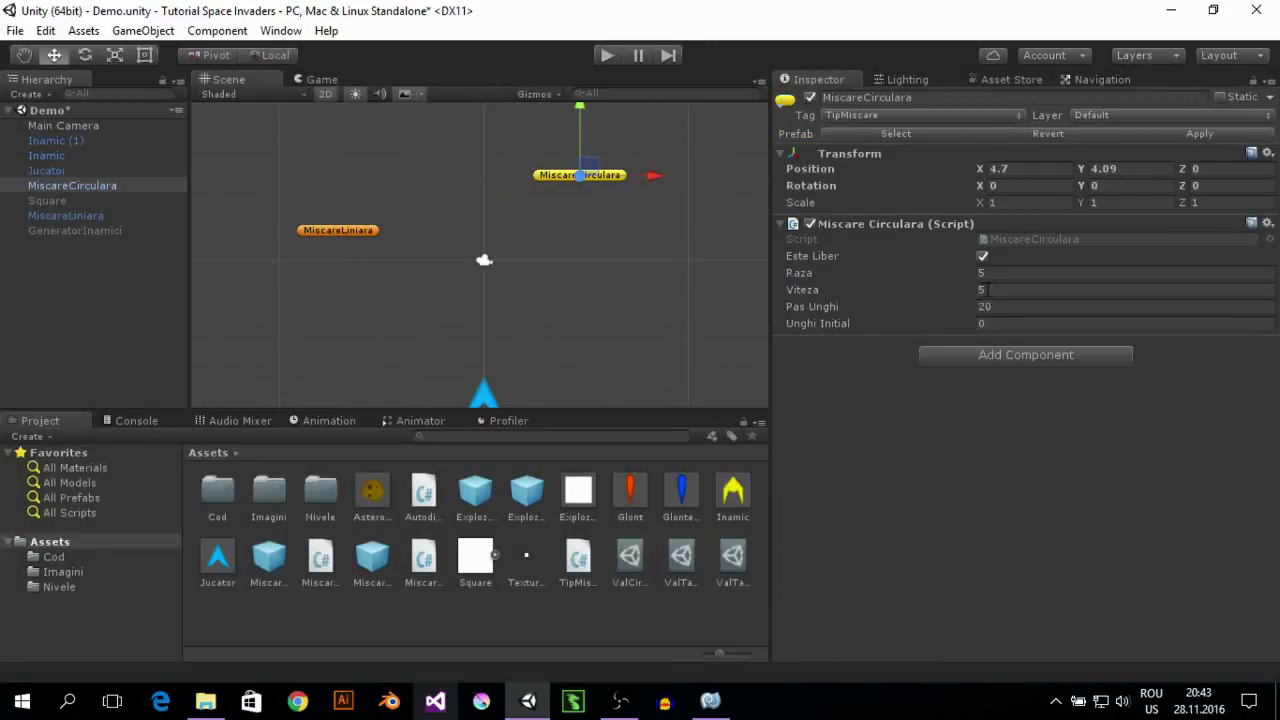
left_click(990, 289)
type("2")
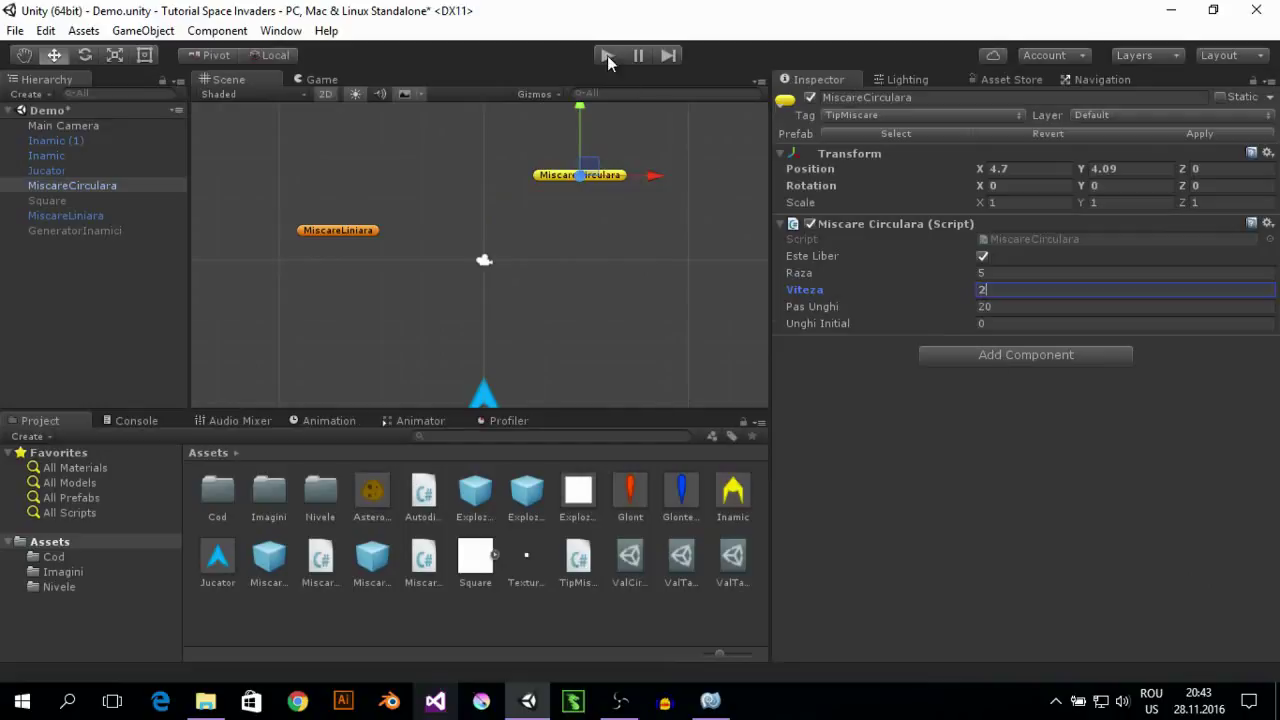
left_click(607, 56)
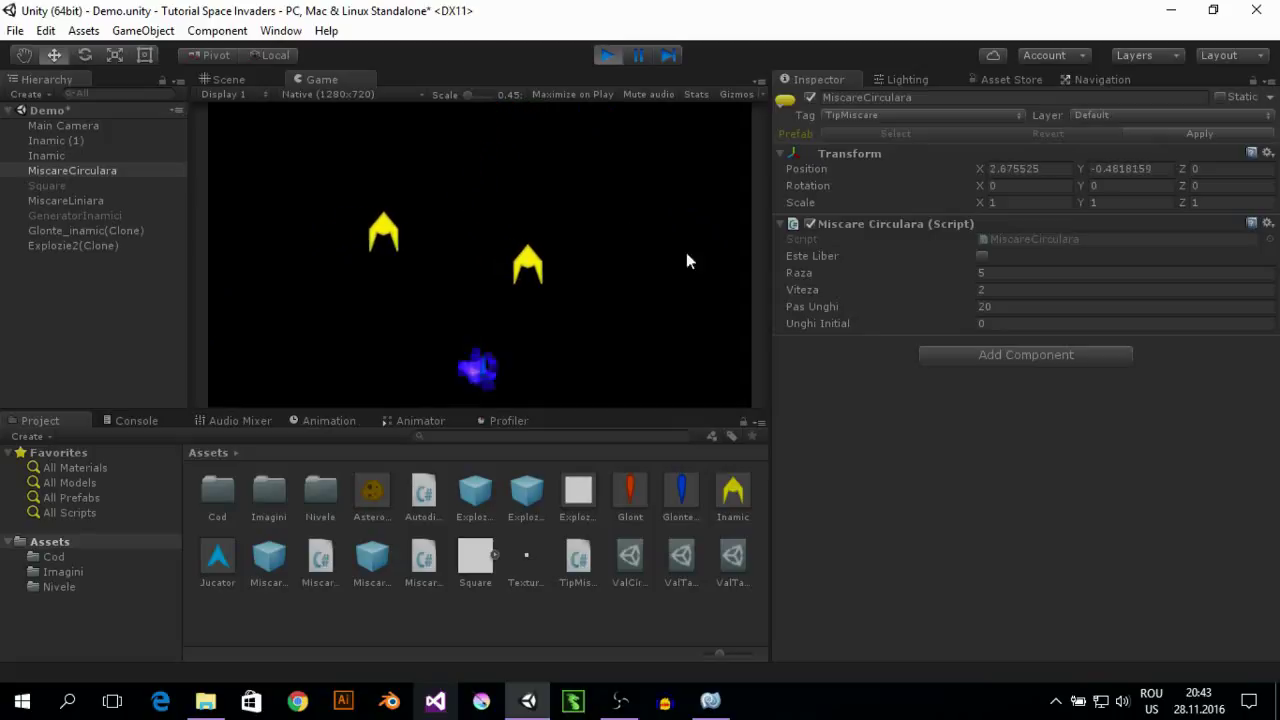
left_click(993, 290)
type("3")
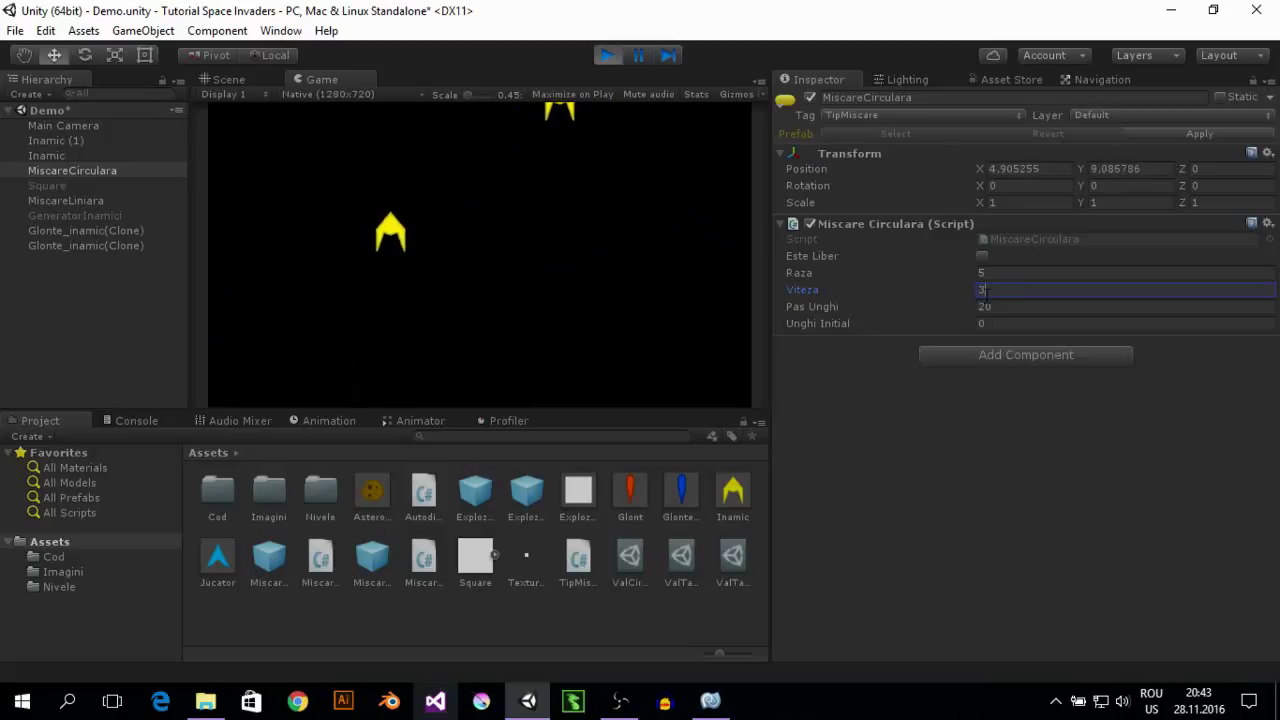
left_click(607, 57)
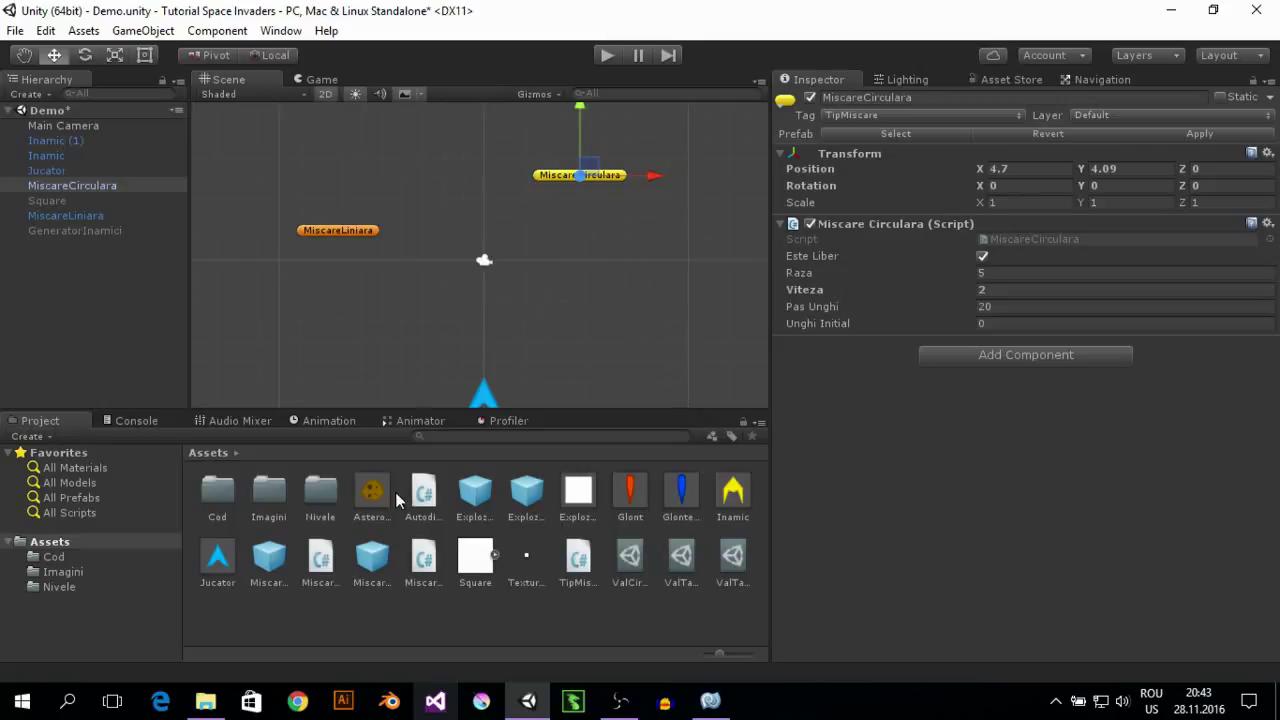
Remove the Inamic and Inamic (1) enemies from the scene
scroll(294, 271, "down", 2)
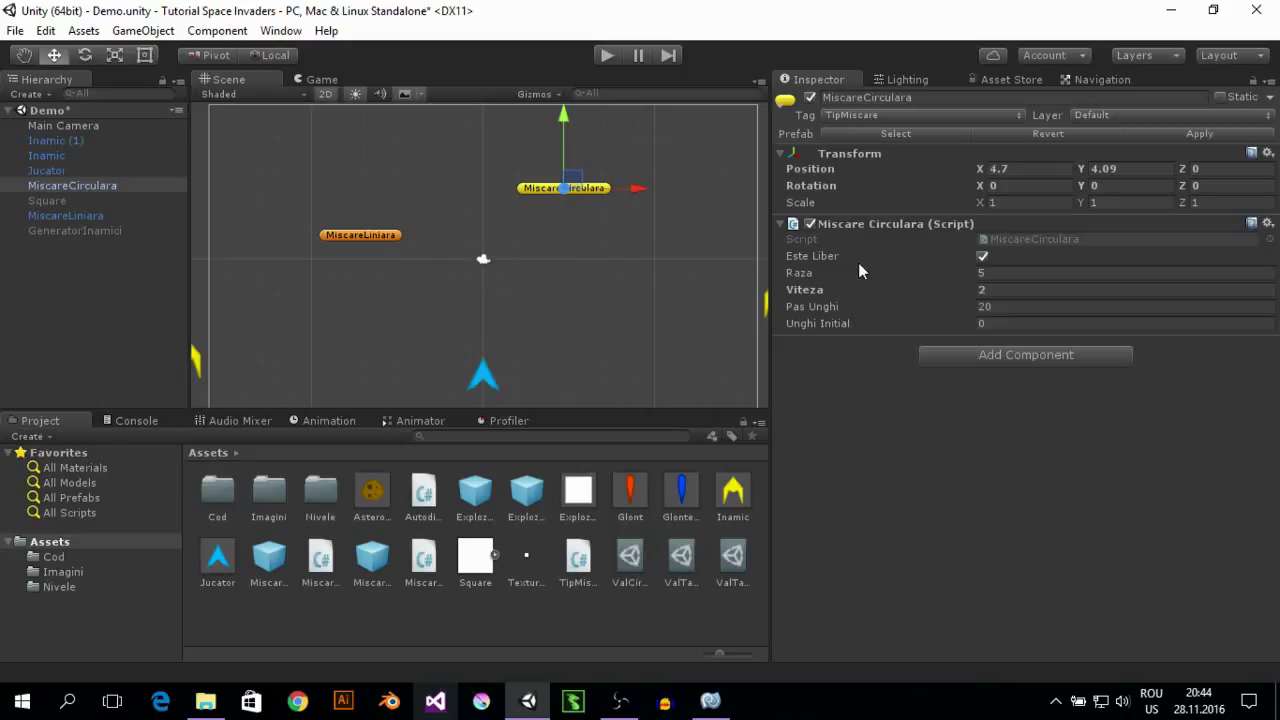
scroll(357, 258, "down", 3)
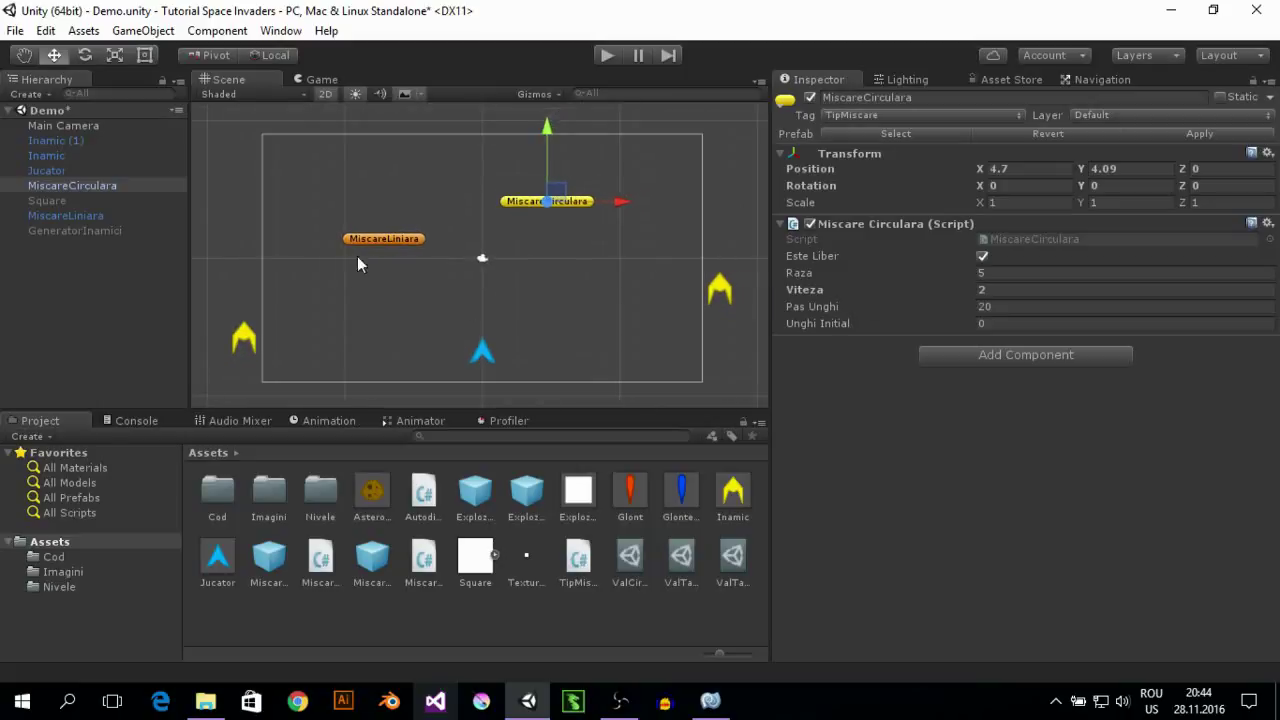
left_click(257, 330)
left_click(346, 327)
key("ctrl+z")
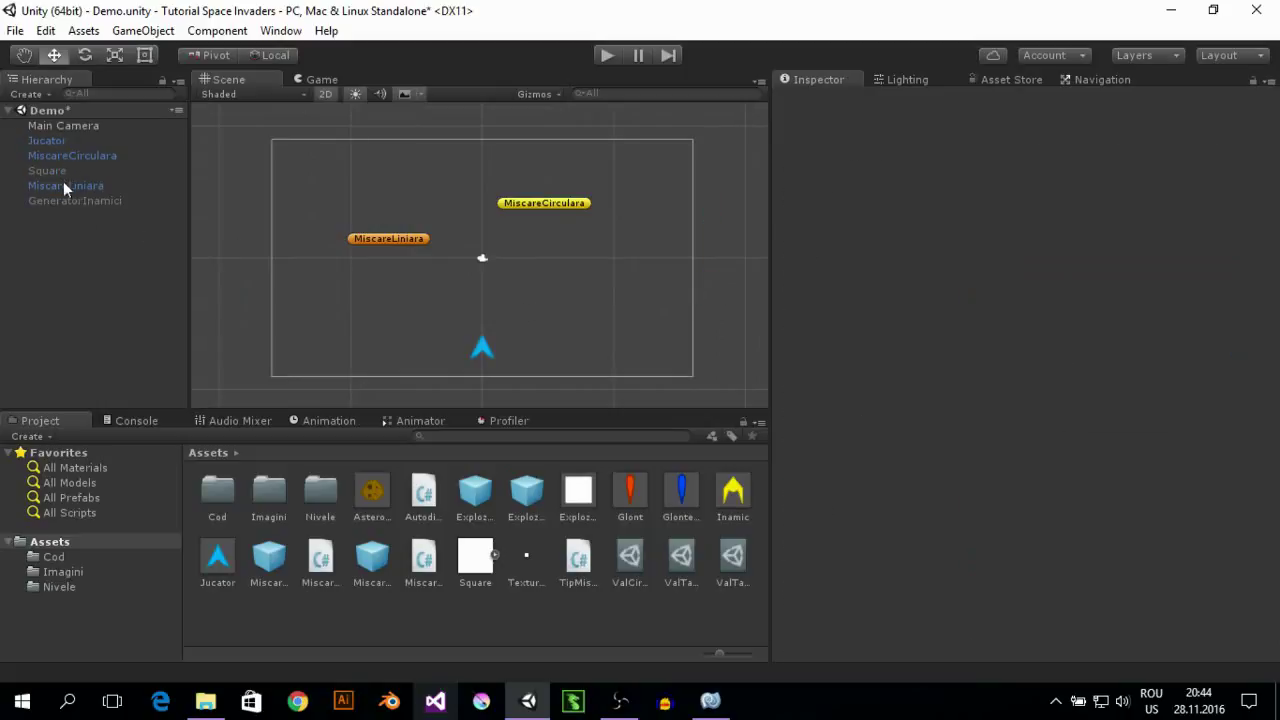
Check the ValCircular1 wave asset, then open ValCircular.cs from the Cod folder
left_click(631, 557)
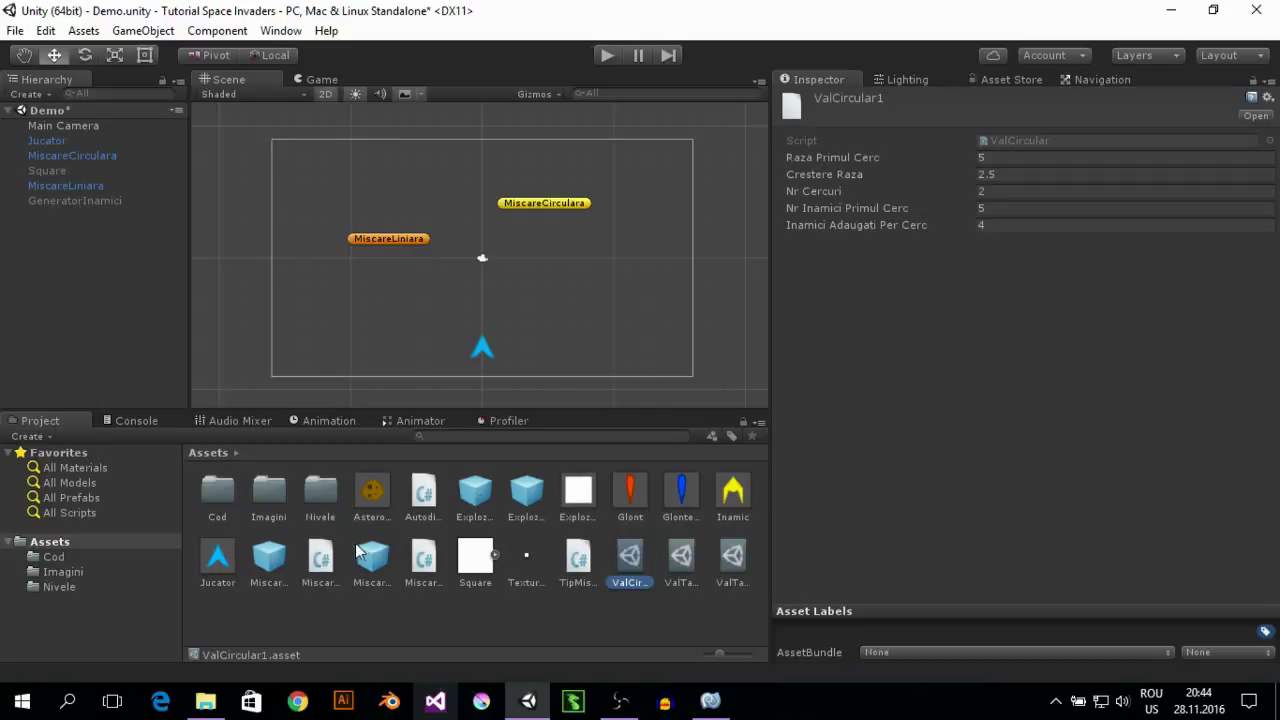
left_click(424, 562)
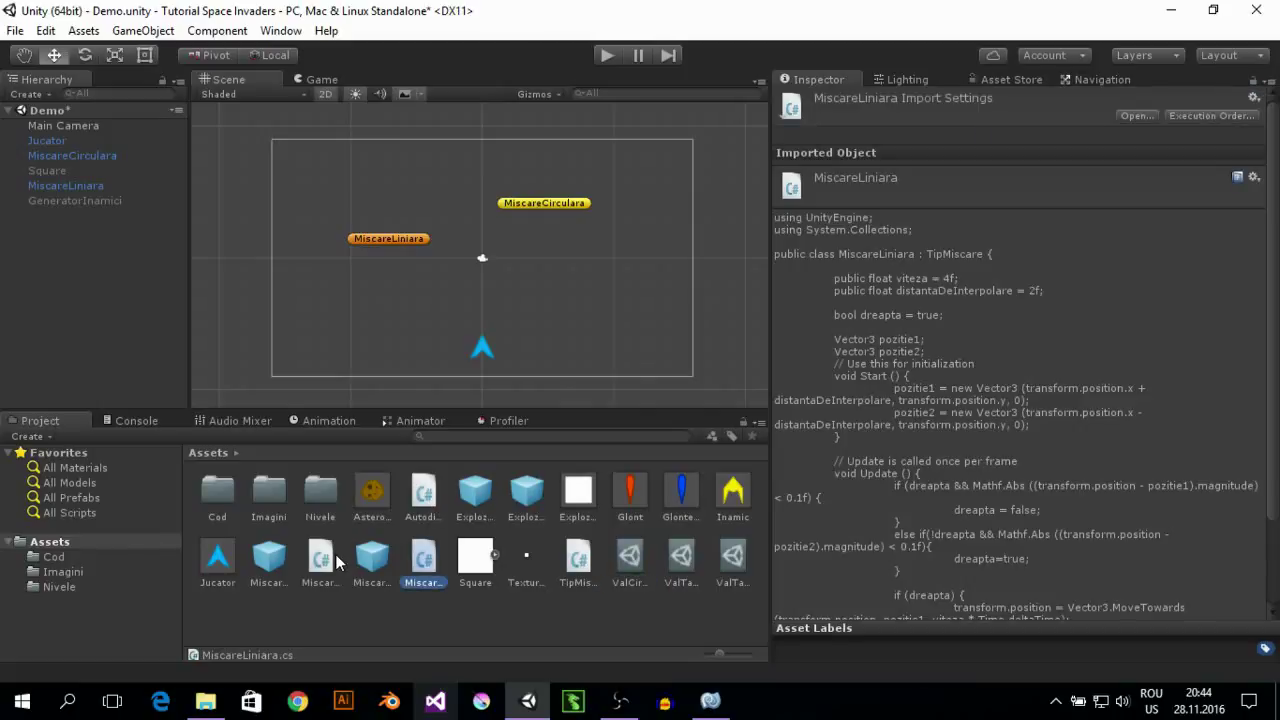
double_click(212, 490)
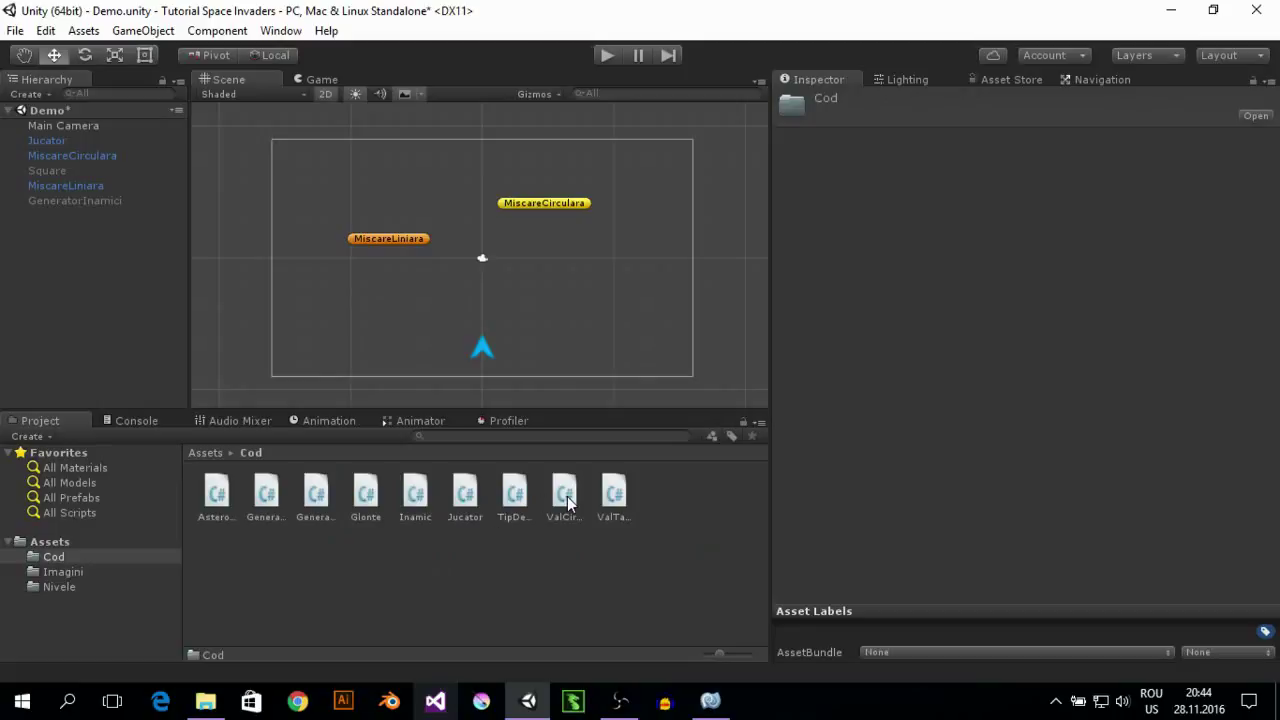
left_click(565, 496)
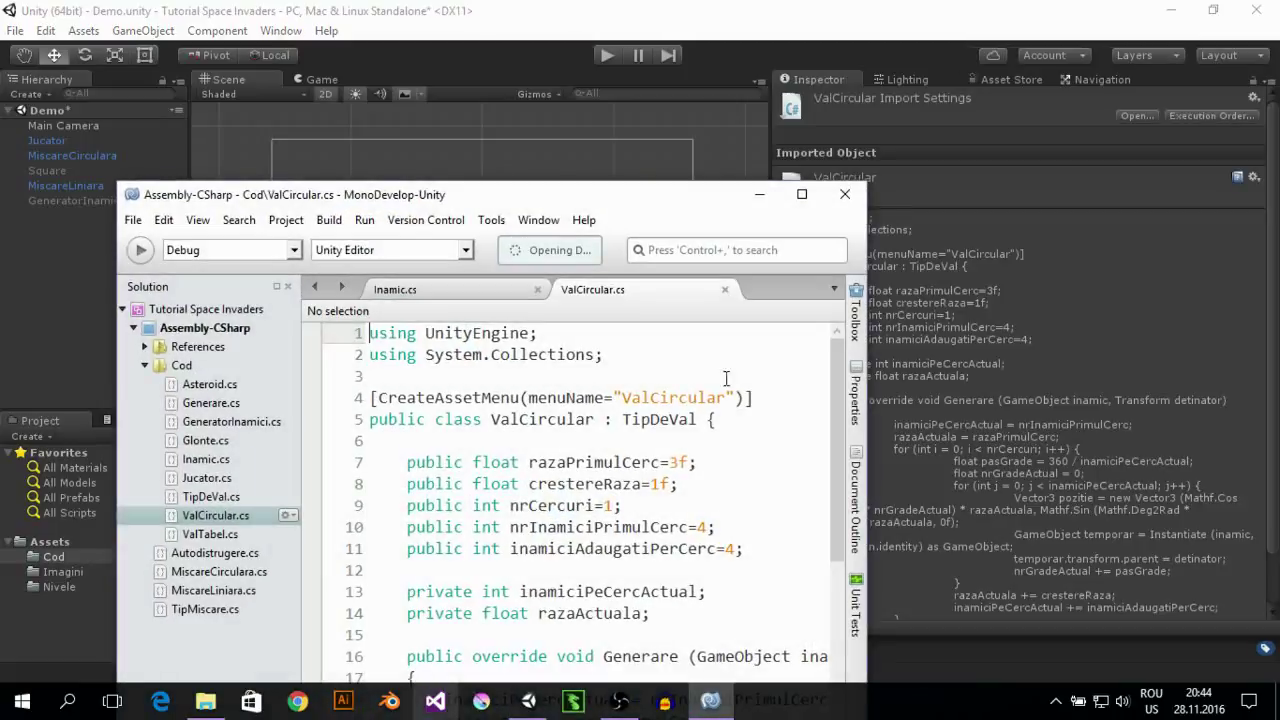
Maximize MonoDevelop and scroll through ValCircular.cs, highlighting the inamic parameter of Generare
left_click(802, 196)
scroll(480, 262, "down", 5)
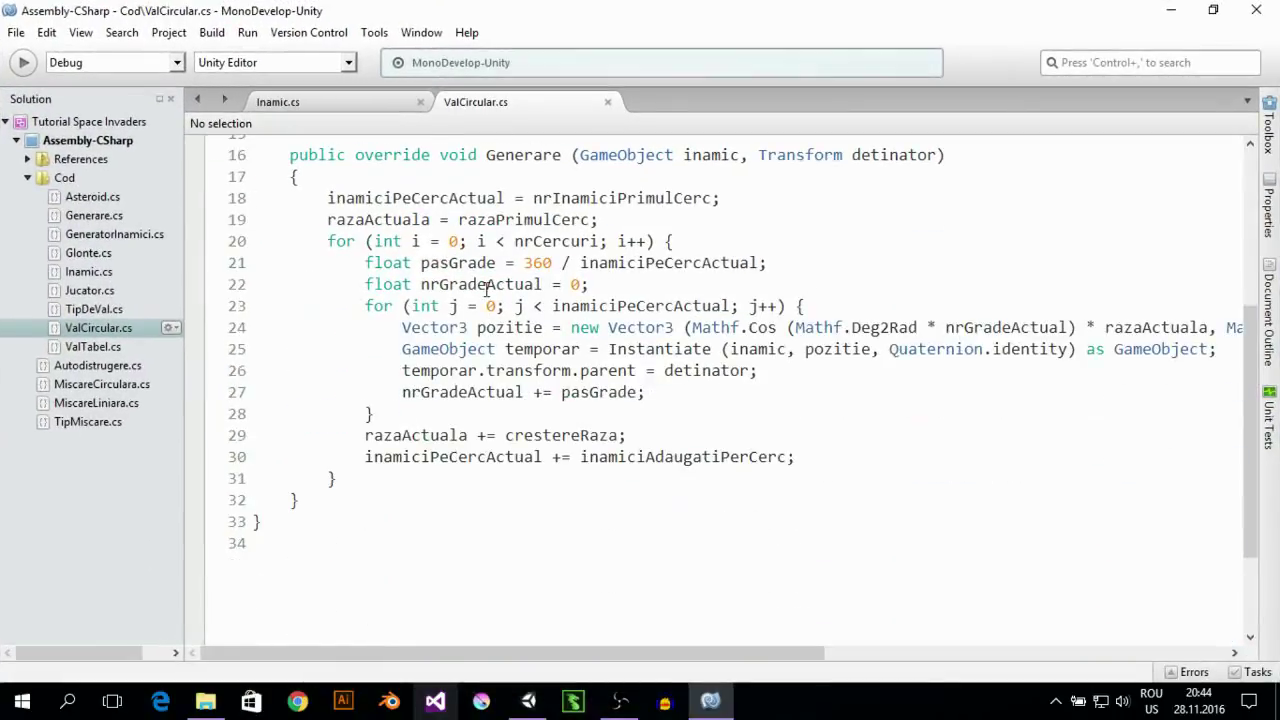
scroll(543, 285, "down", 1, "ctrl")
scroll(540, 288, "up", 4)
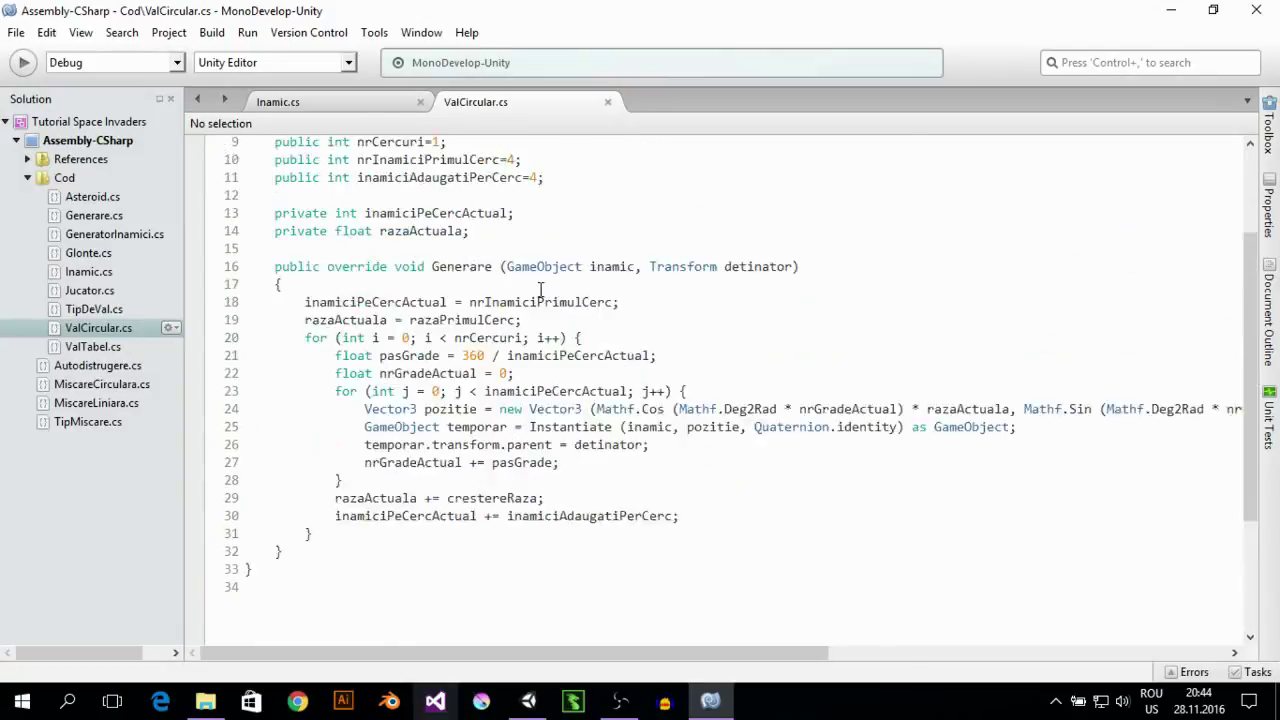
scroll(534, 287, "up", 1)
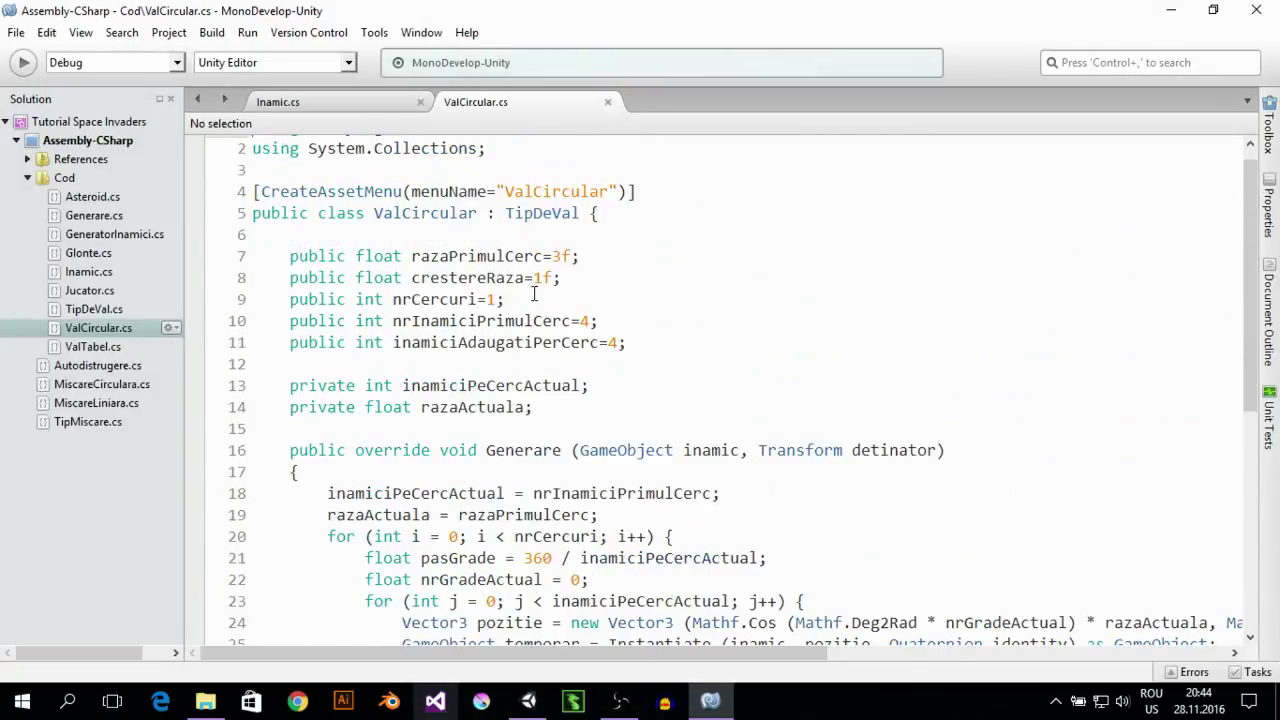
scroll(534, 287, "down", 2)
scroll(537, 380, "up", 1, "ctrl")
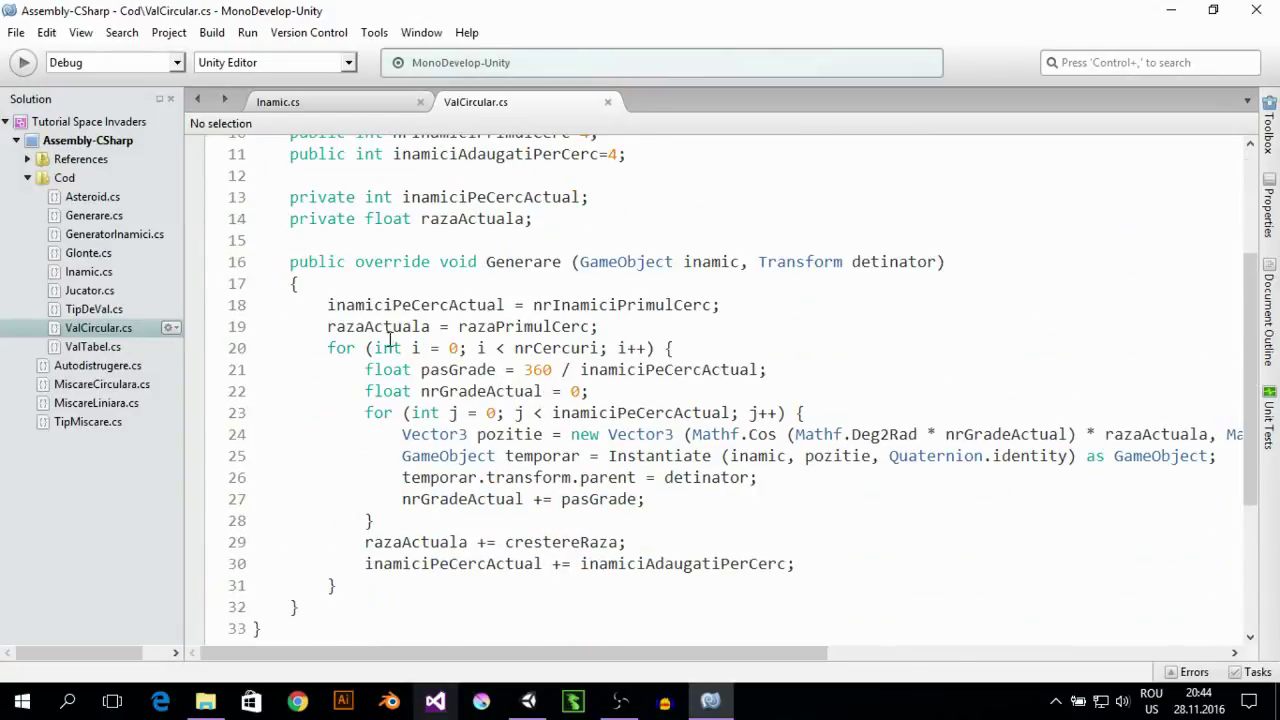
scroll(448, 403, "up", 2)
scroll(448, 403, "down", 2)
left_click_drag(684, 261, 748, 262)
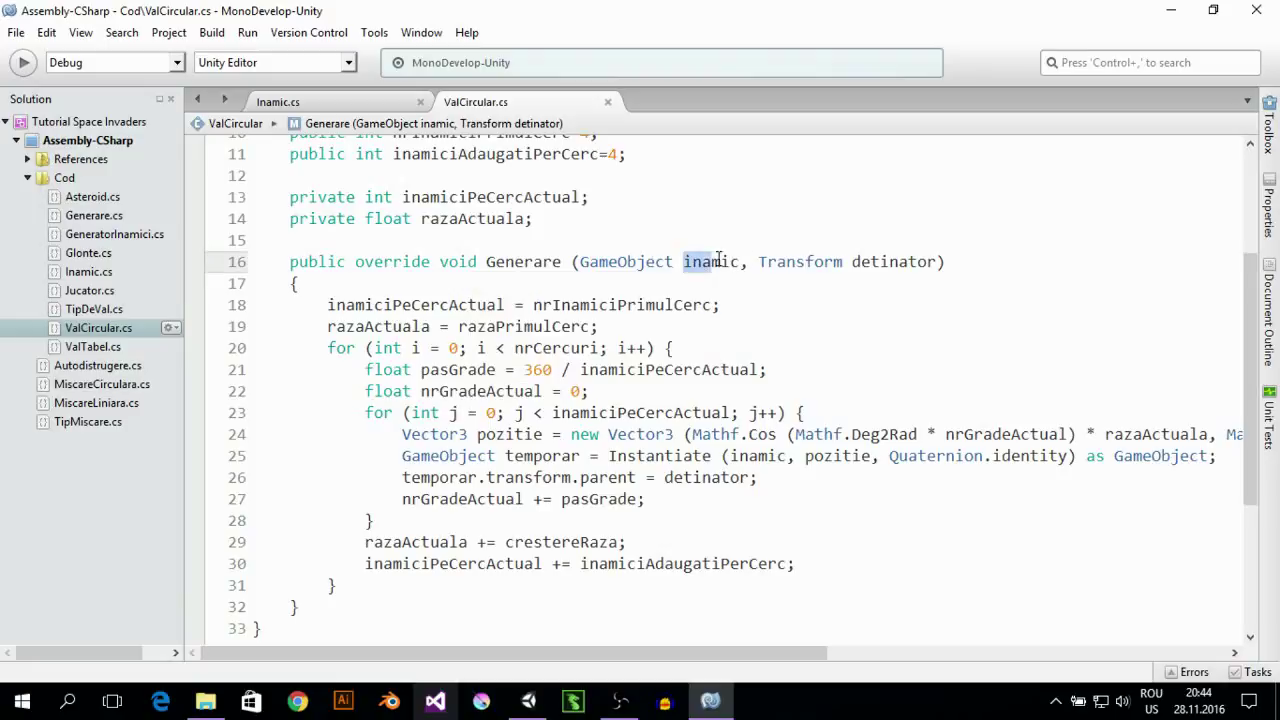
left_click(722, 261)
Finish reviewing the Generare wave code and close ValCircular.cs, leaving Inamic.cs open
mouse_move(624, 428)
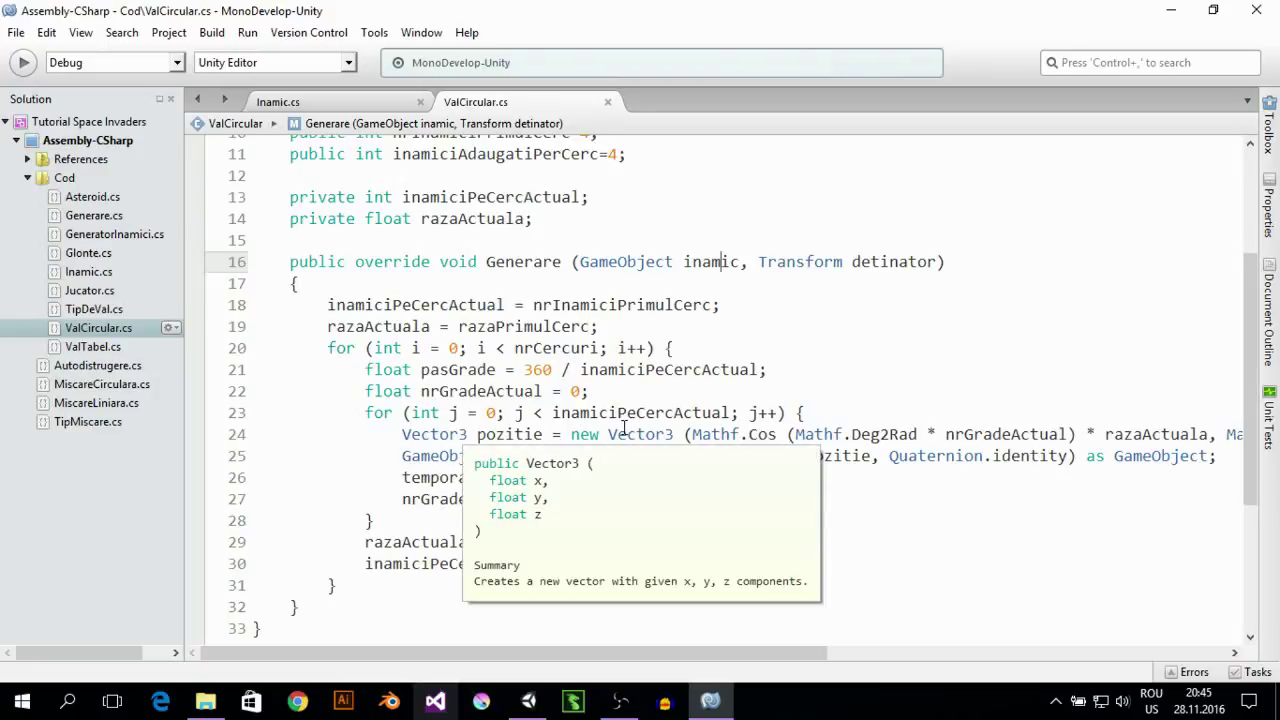
scroll(560, 400, "up", 3)
scroll(530, 360, "down", 2)
scroll(516, 350, "up", 1)
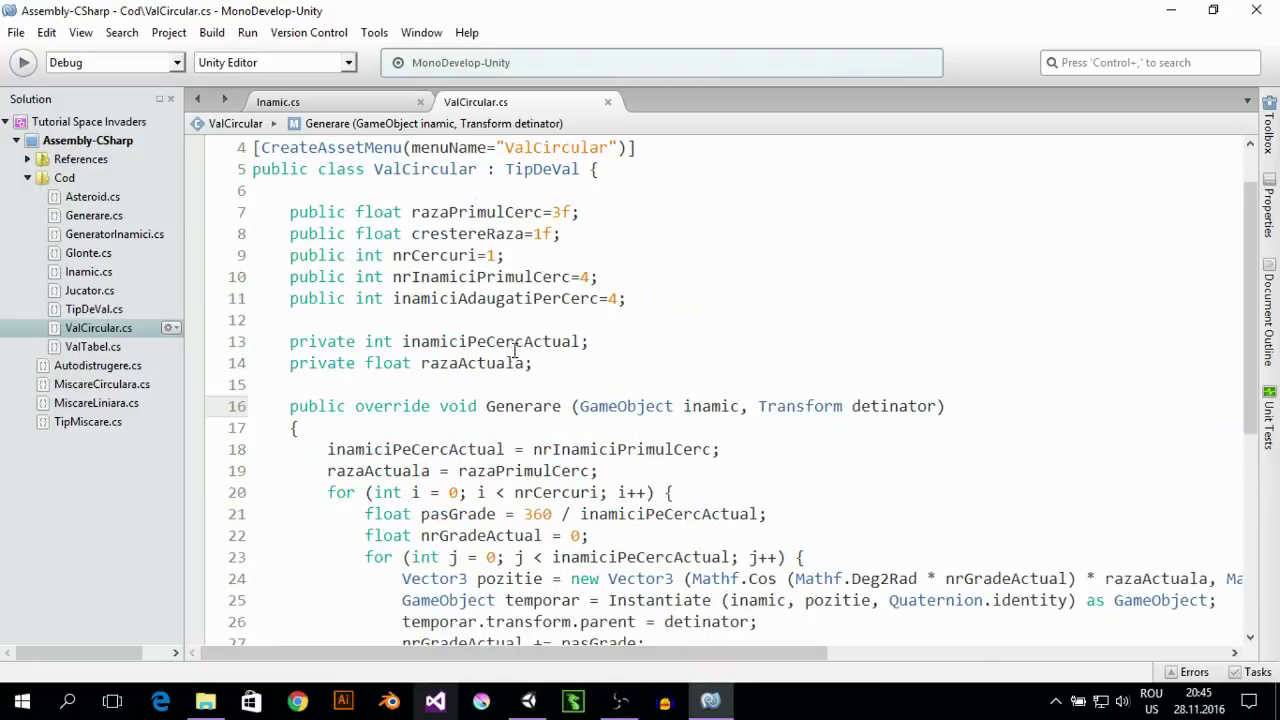
scroll(630, 320, "down", 3)
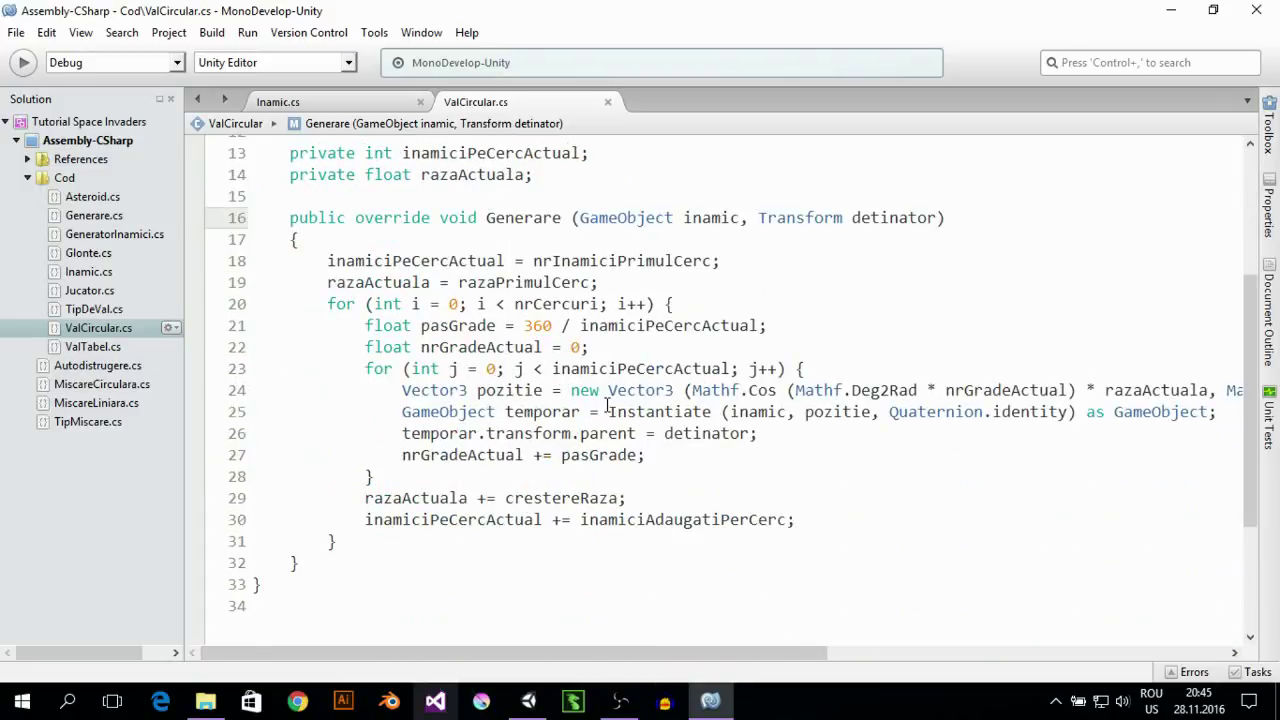
scroll(605, 405, "up", 3)
mouse_move(605, 405)
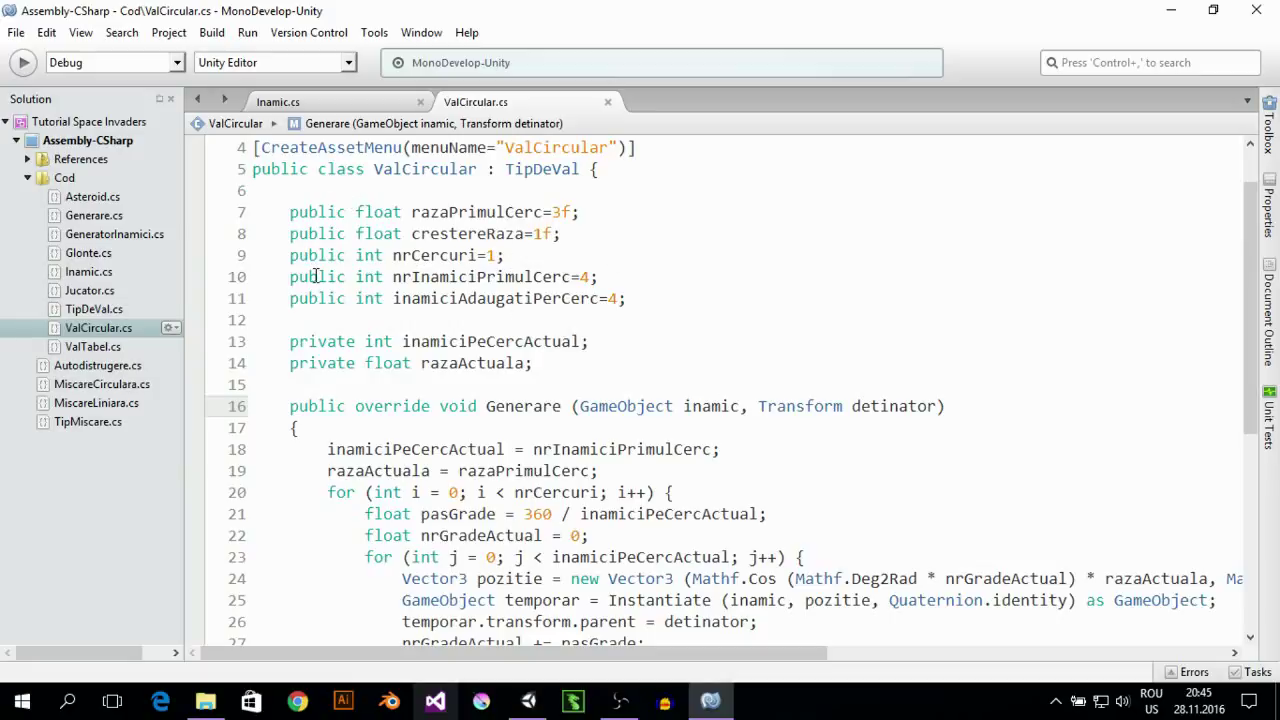
scroll(316, 277, "down", 3)
scroll(320, 288, "up", 1)
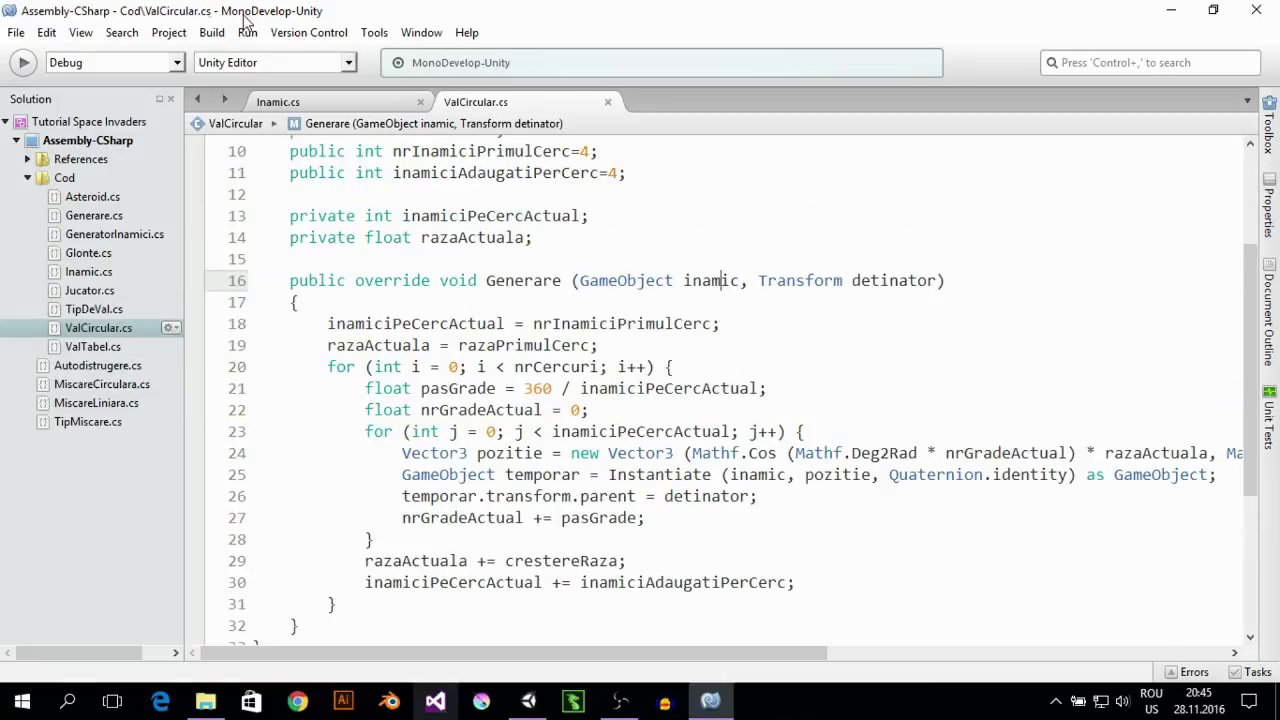
left_click(609, 103)
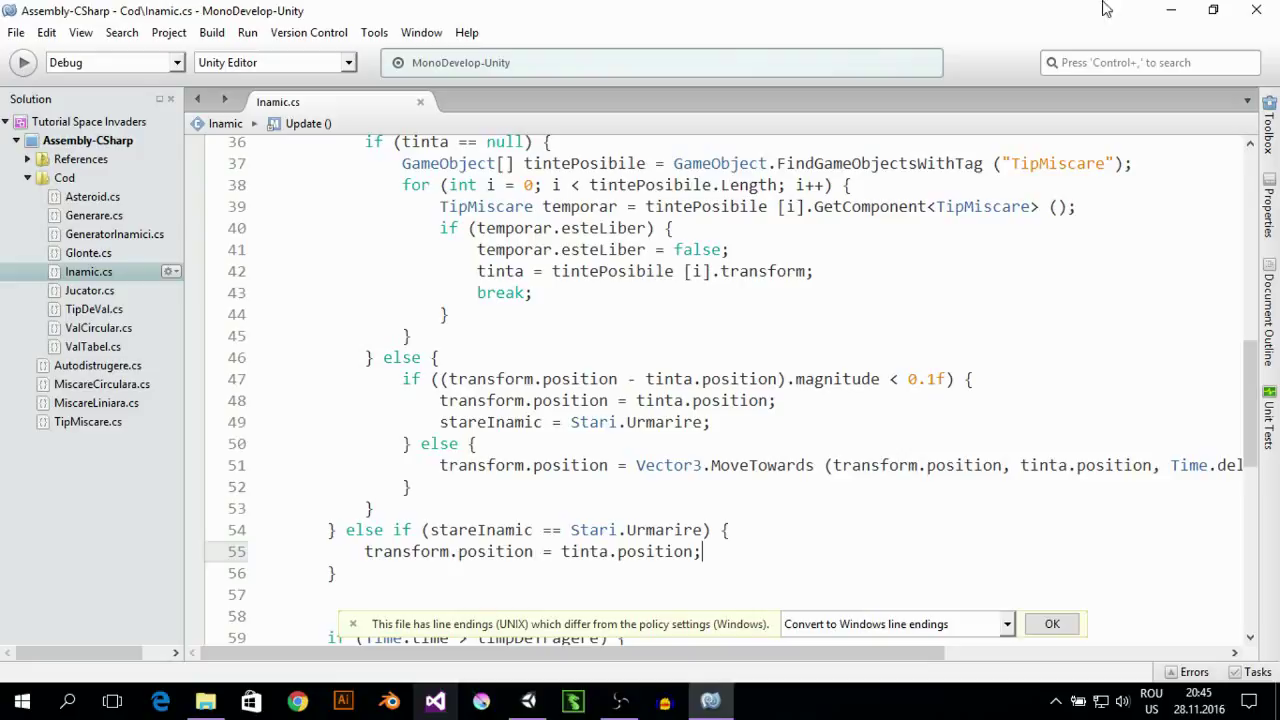
Back in Unity, view ValTabel's row-and-column Generare code in the Inspector preview
left_click(1163, 9)
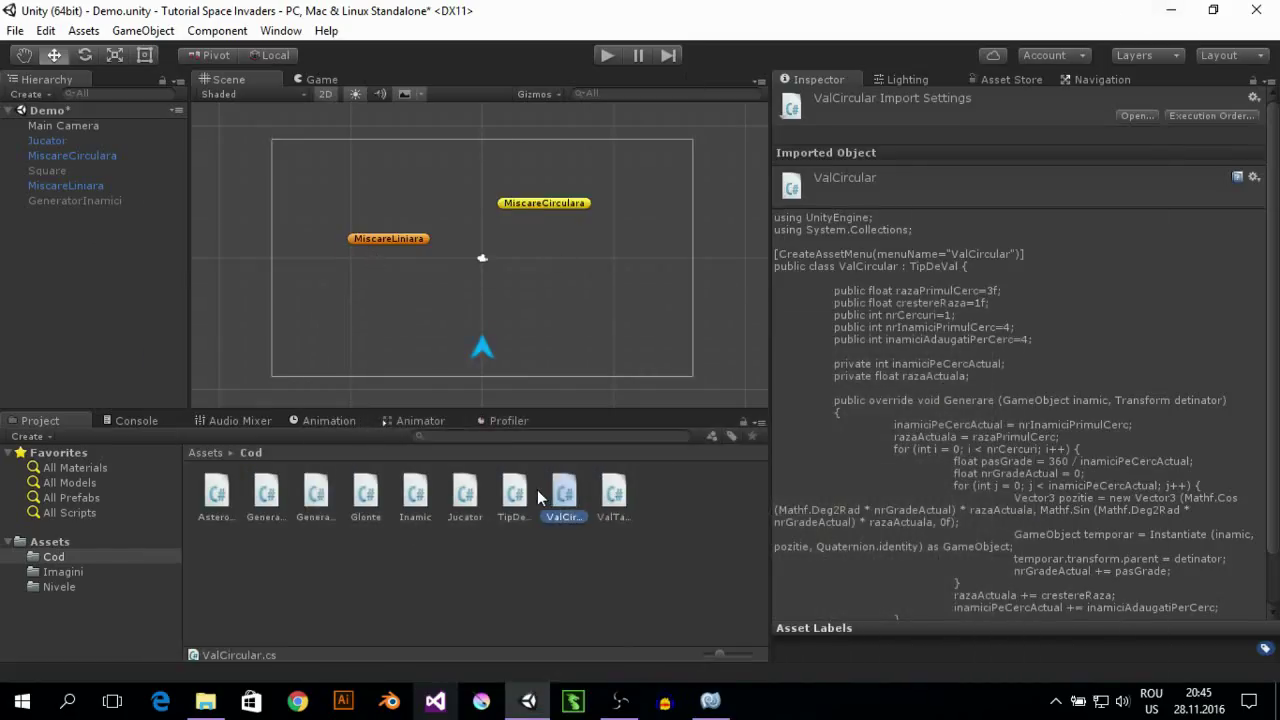
left_click(613, 492)
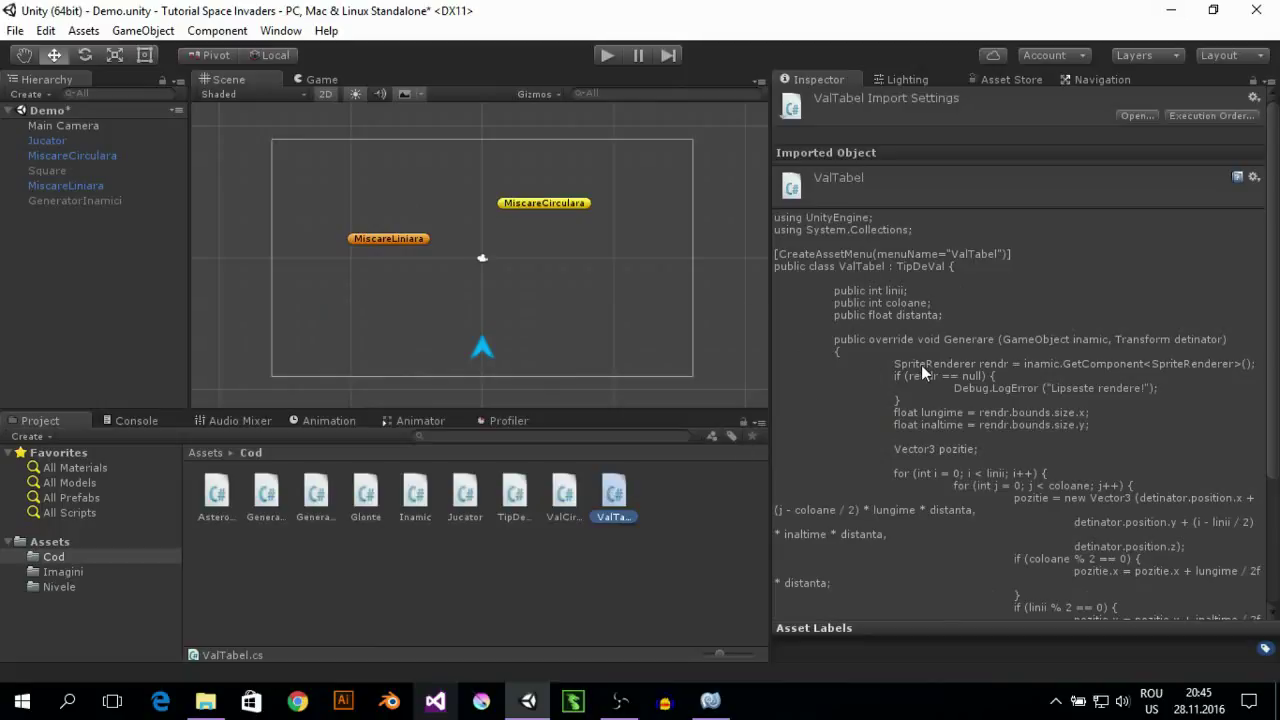
scroll(921, 365, "down", 3)
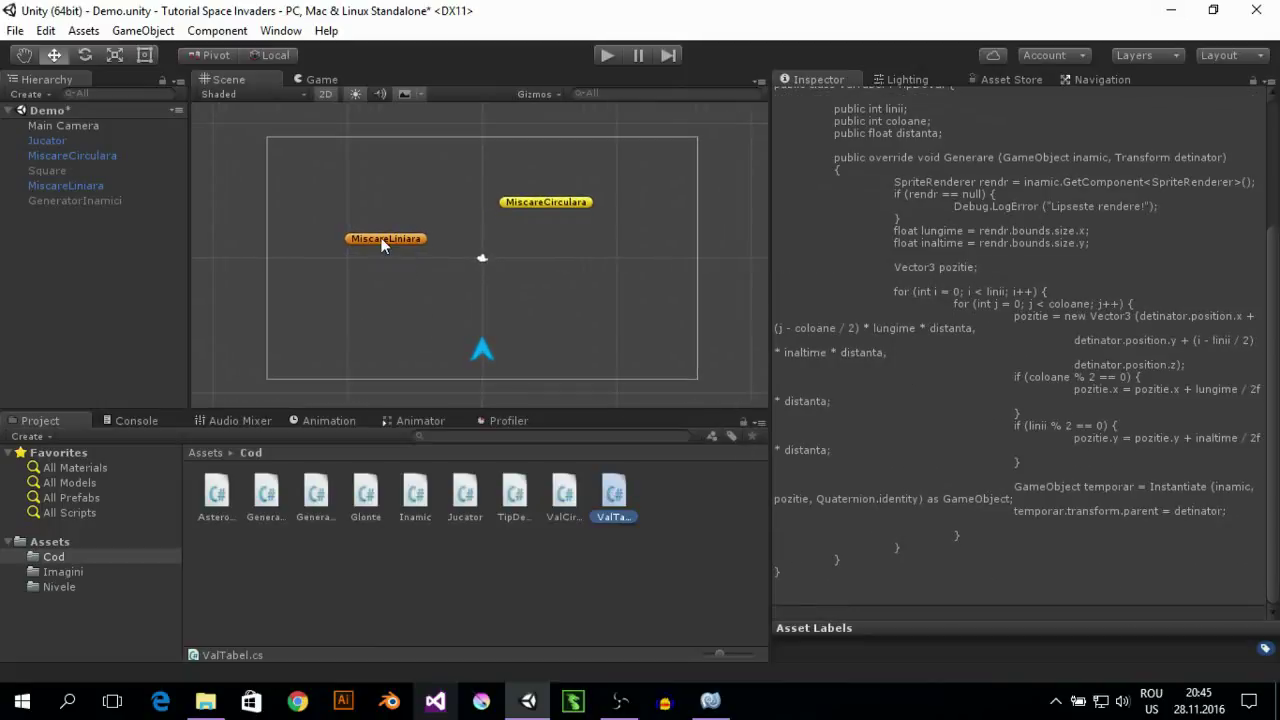